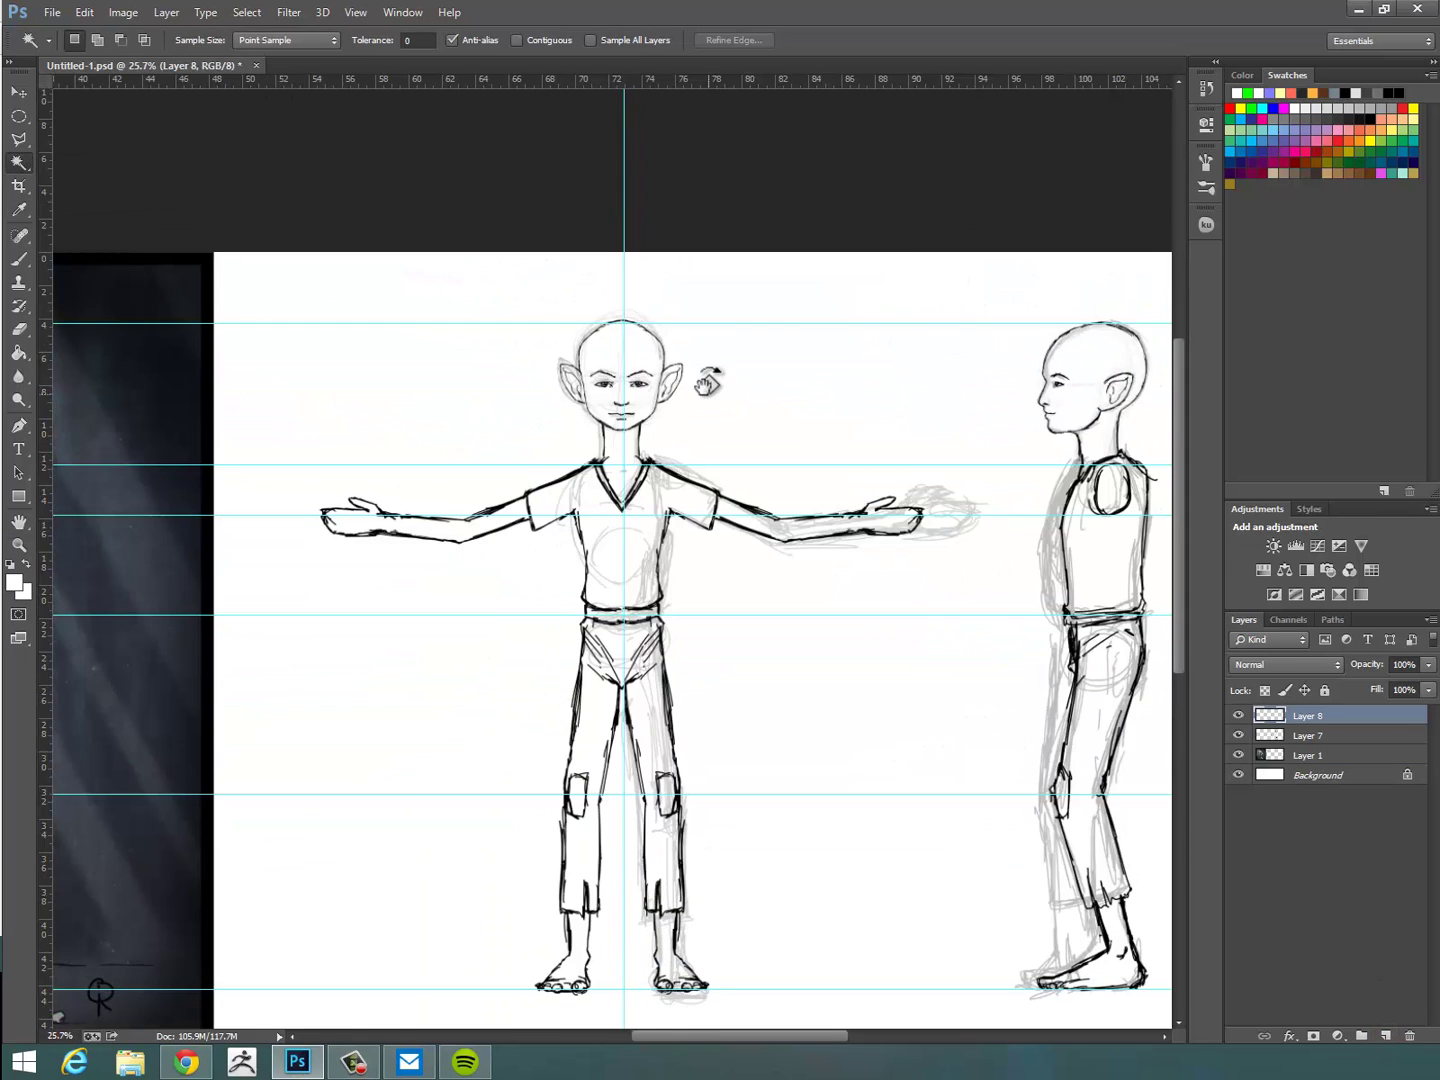
# Hide the guides over the character drawing.
pyautogui.click(289, 13)
pyautogui.moveTo(355, 13)
pyautogui.moveTo(490, 296)
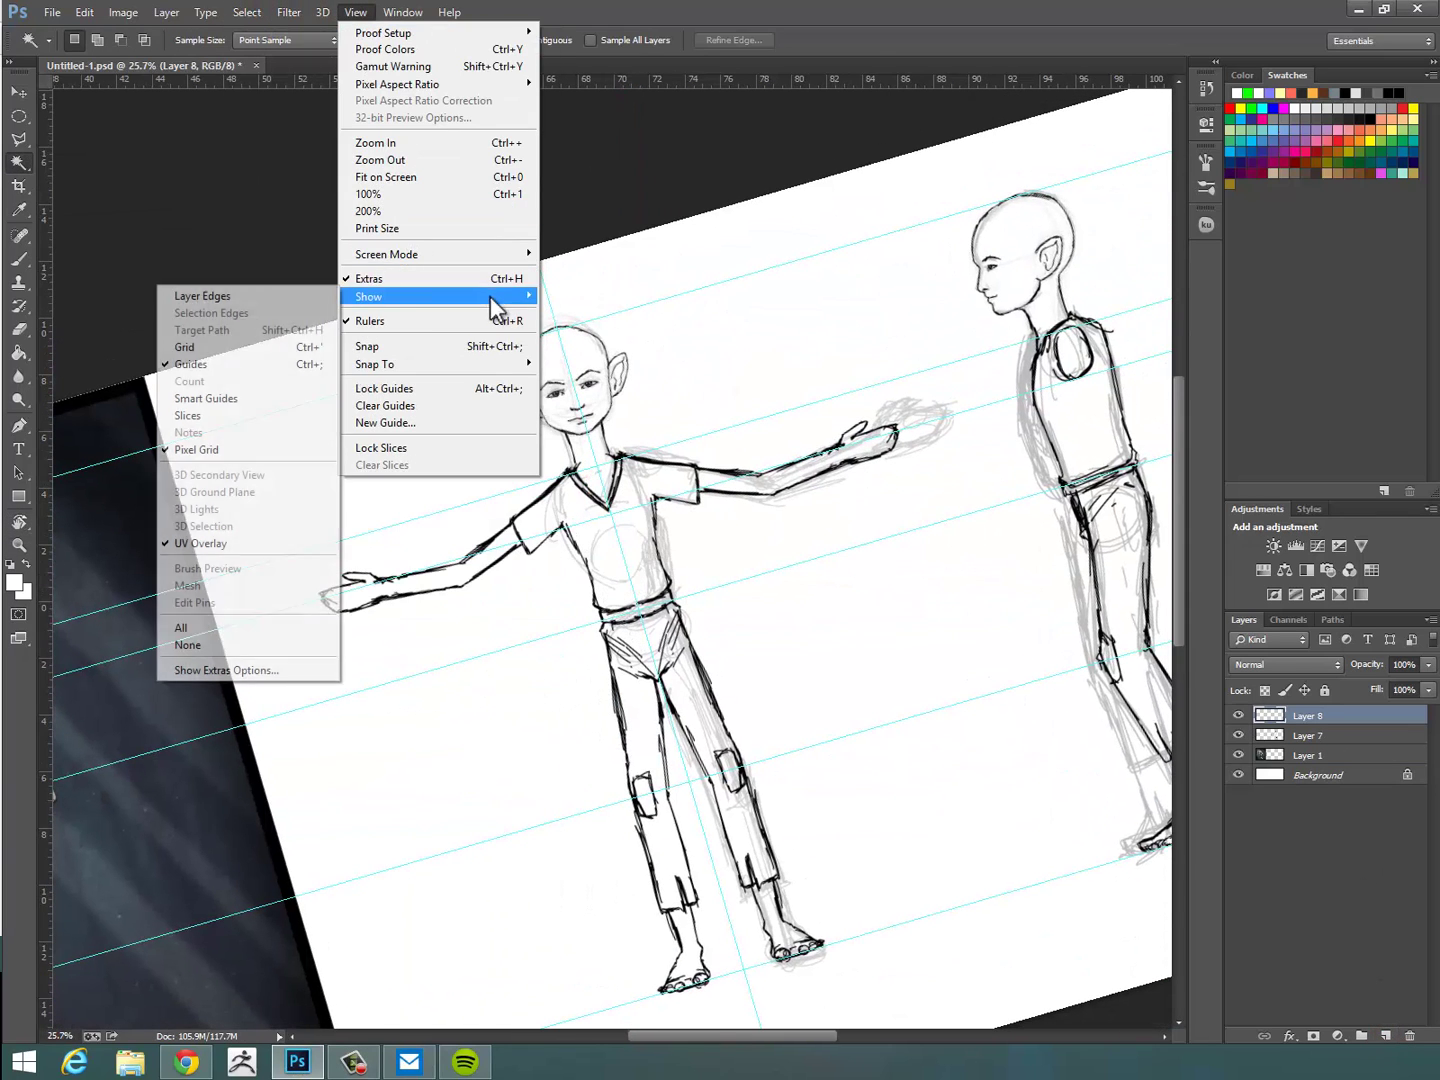
pyautogui.click(240, 364)
# Fade the sketch on Layer 7 by lowering the layer's opacity to 25%.
pyautogui.moveTo(752, 537); pyautogui.dragTo(770, 612)
pyautogui.moveTo(730, 559); pyautogui.dragTo(860, 540)
pyautogui.moveTo(705, 380); pyautogui.dragTo(830, 545)
pyautogui.moveTo(755, 465); pyautogui.dragTo(878, 570)
pyautogui.click(1330, 734)
pyautogui.click(1428, 665)
pyautogui.moveTo(1429, 686); pyautogui.dragTo(1360, 684)
# Set up a small round black brush with Shape Dynamics and Transfer, opacity controlled by Pen Pressure.
pyautogui.press('b')
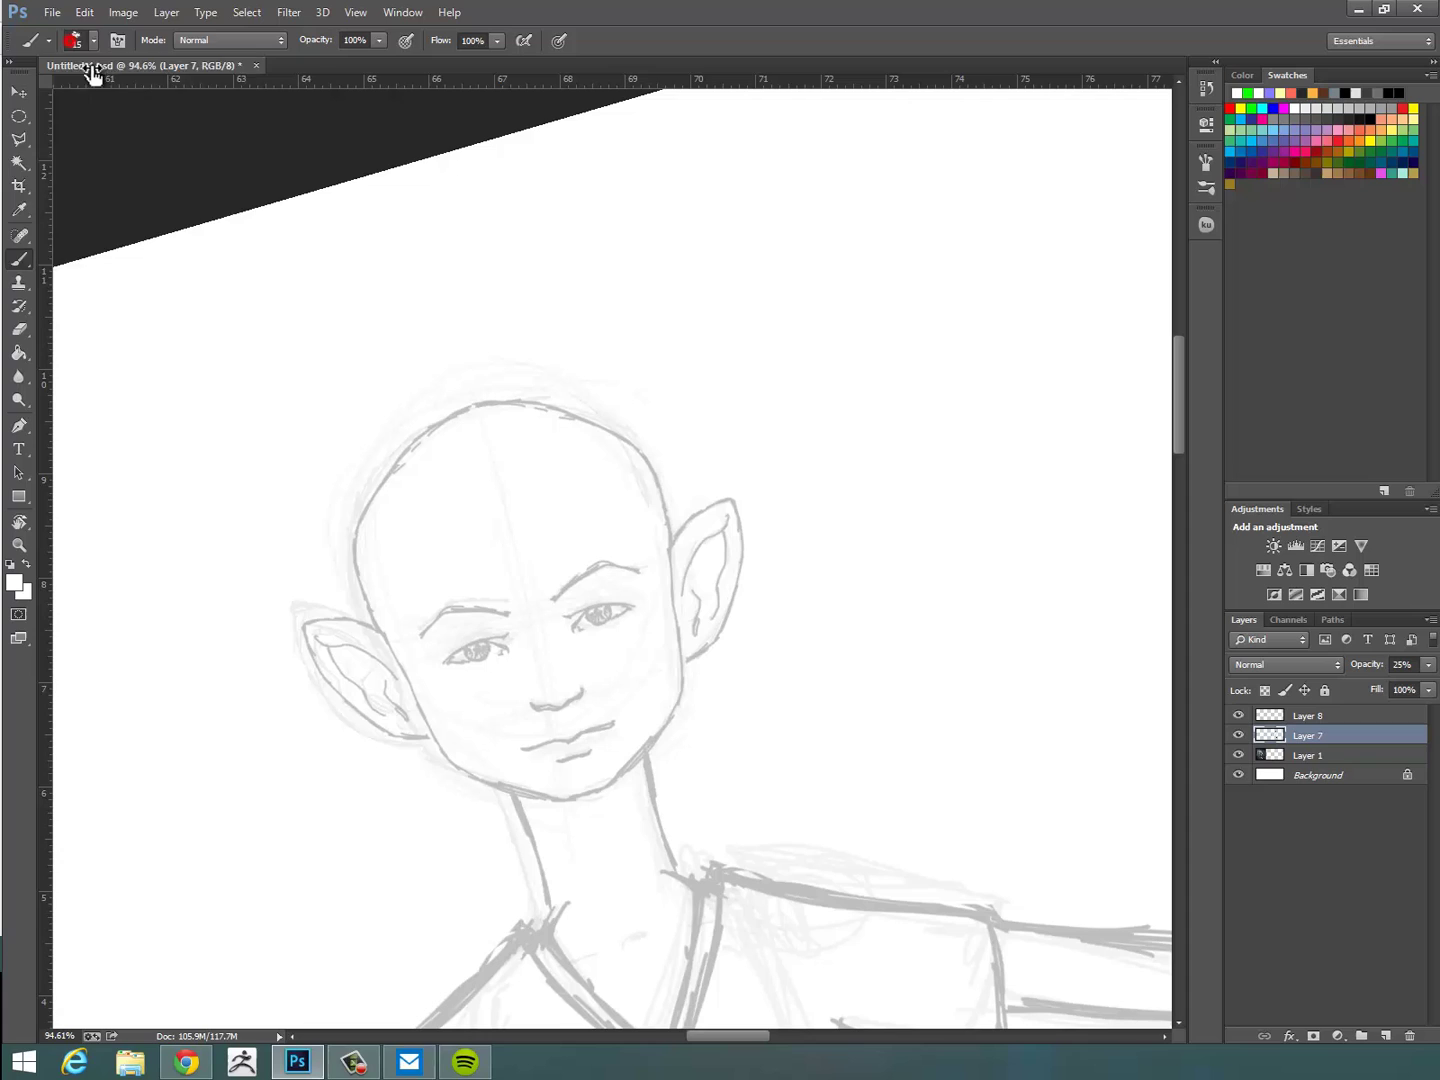
pyautogui.click(92, 42)
pyautogui.click(625, 308)
pyautogui.click(9, 565)
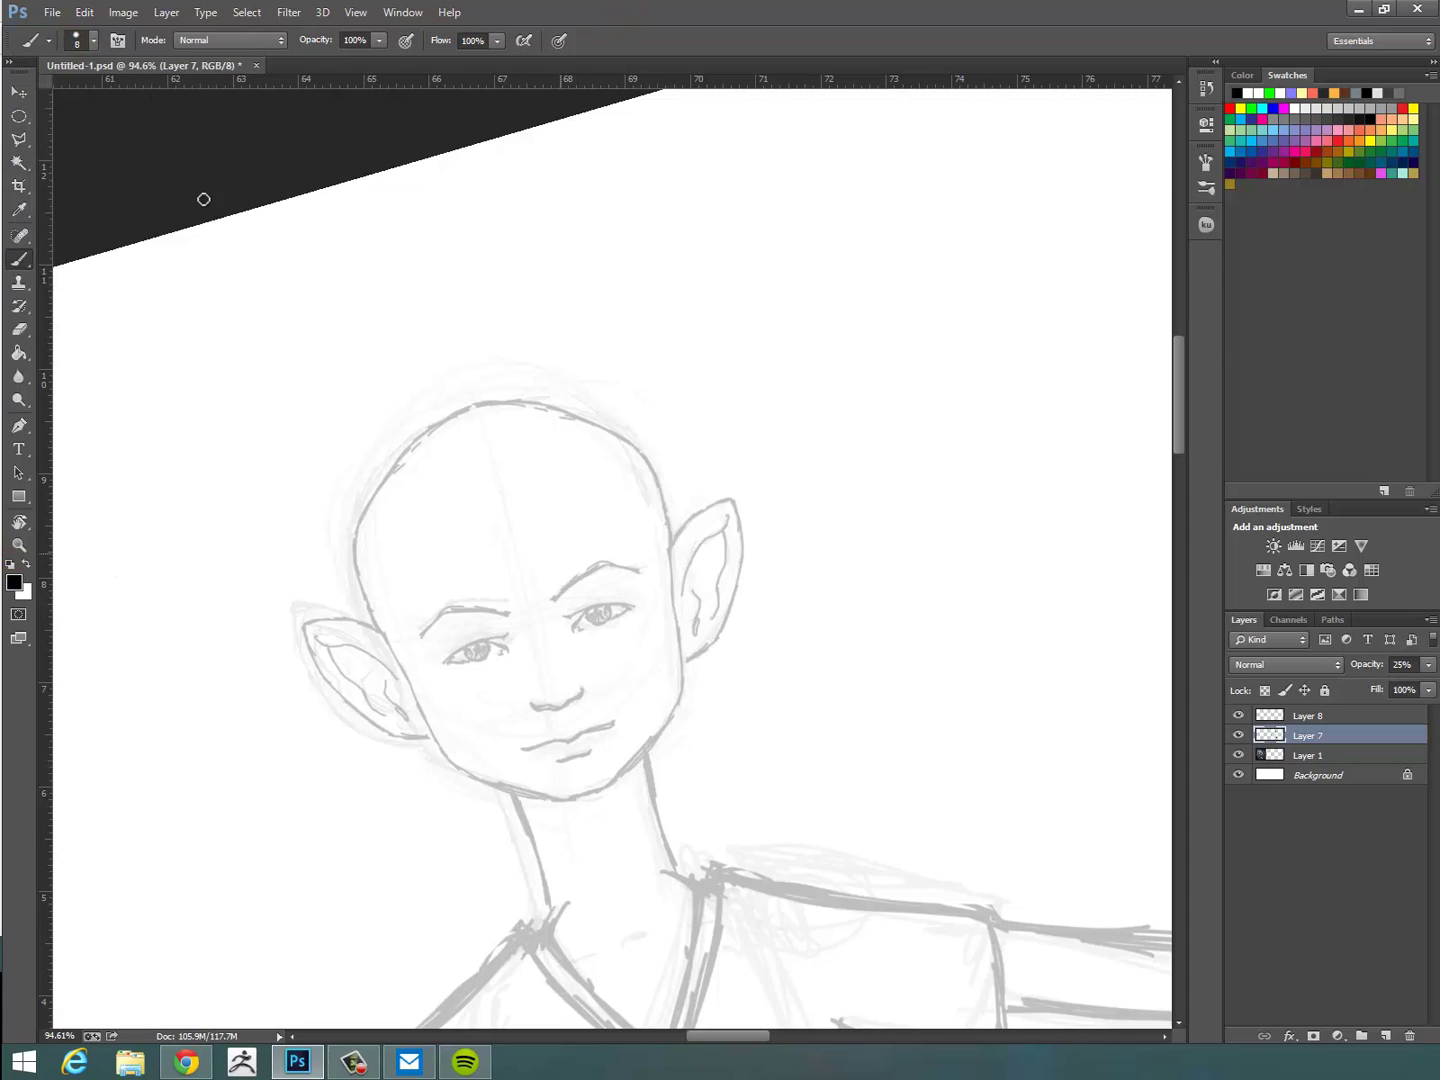
pyautogui.click(118, 42)
pyautogui.click(939, 214)
pyautogui.click(905, 305)
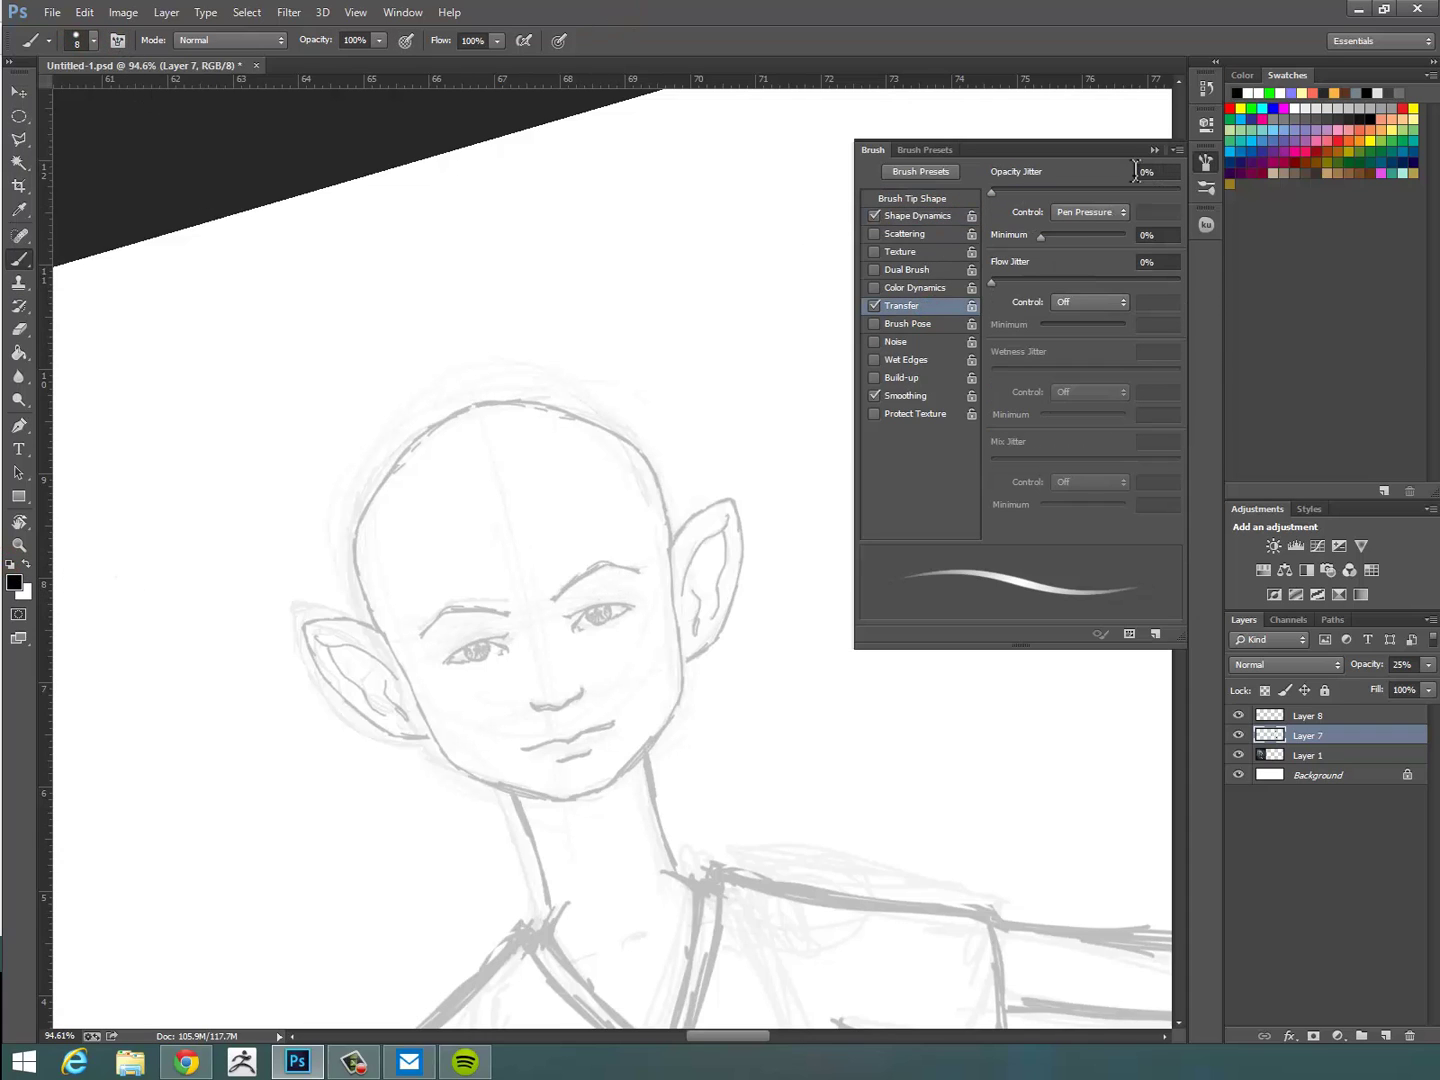
pyautogui.click(1154, 150)
# Ink the character's left eye, iris and eyebrow on Layer 8 with a 4 px brush.
pyautogui.moveTo(737, 533); pyautogui.dragTo(708, 492)
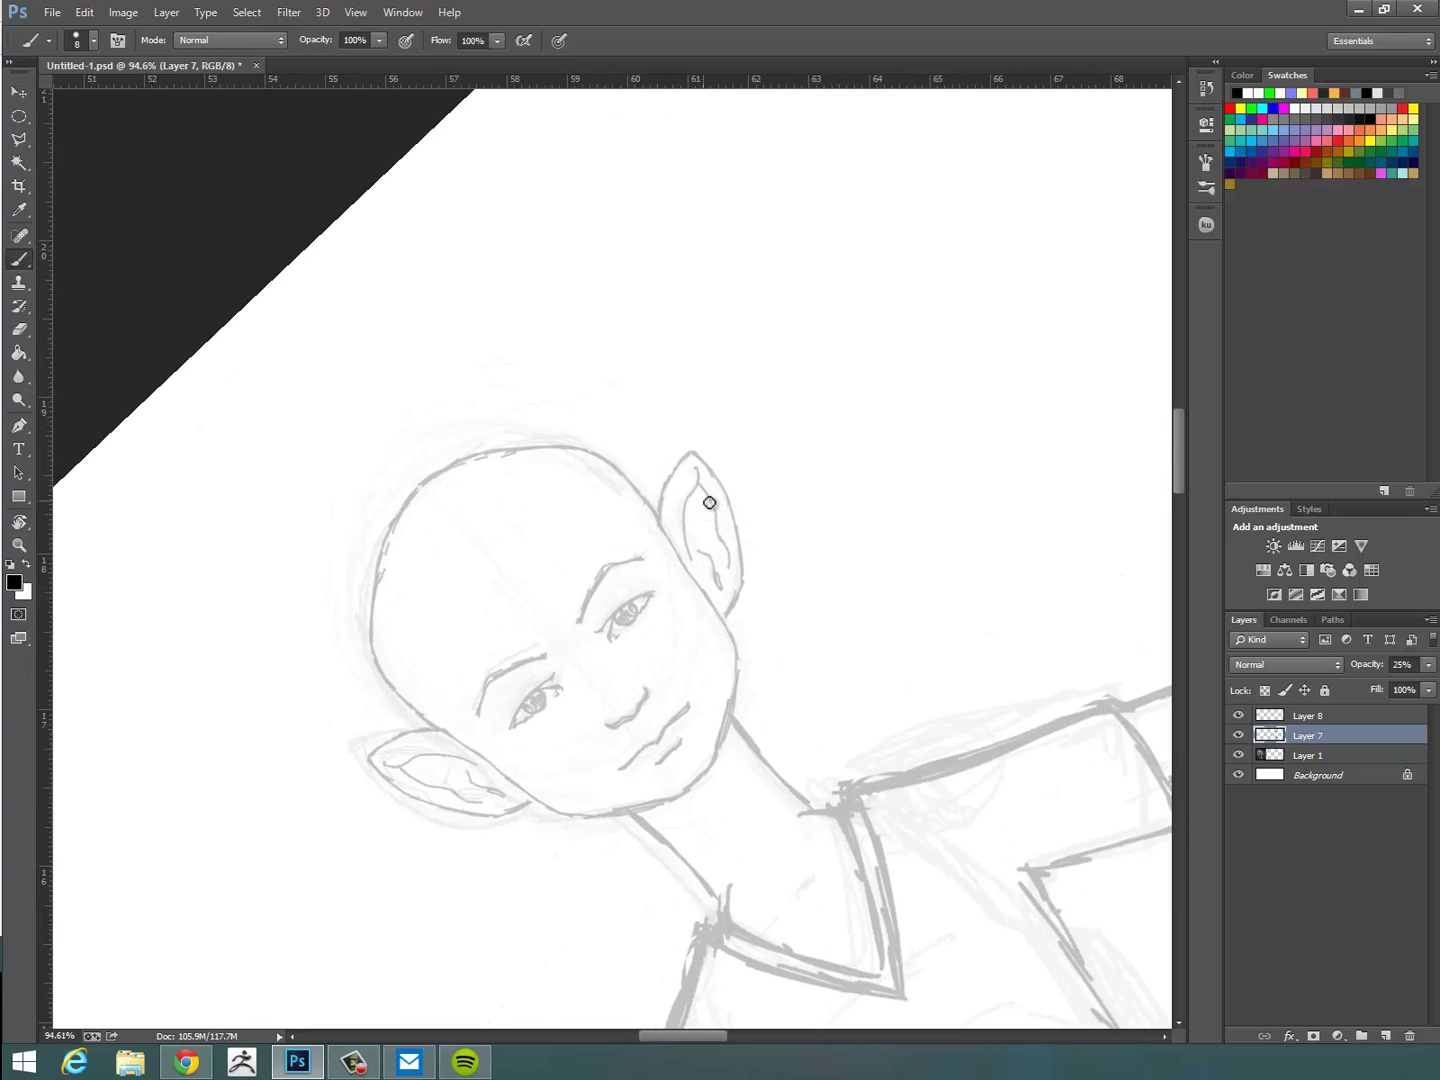
pyautogui.moveTo(708, 612); pyautogui.dragTo(682, 516)
pyautogui.moveTo(682, 517); pyautogui.dragTo(790, 496)
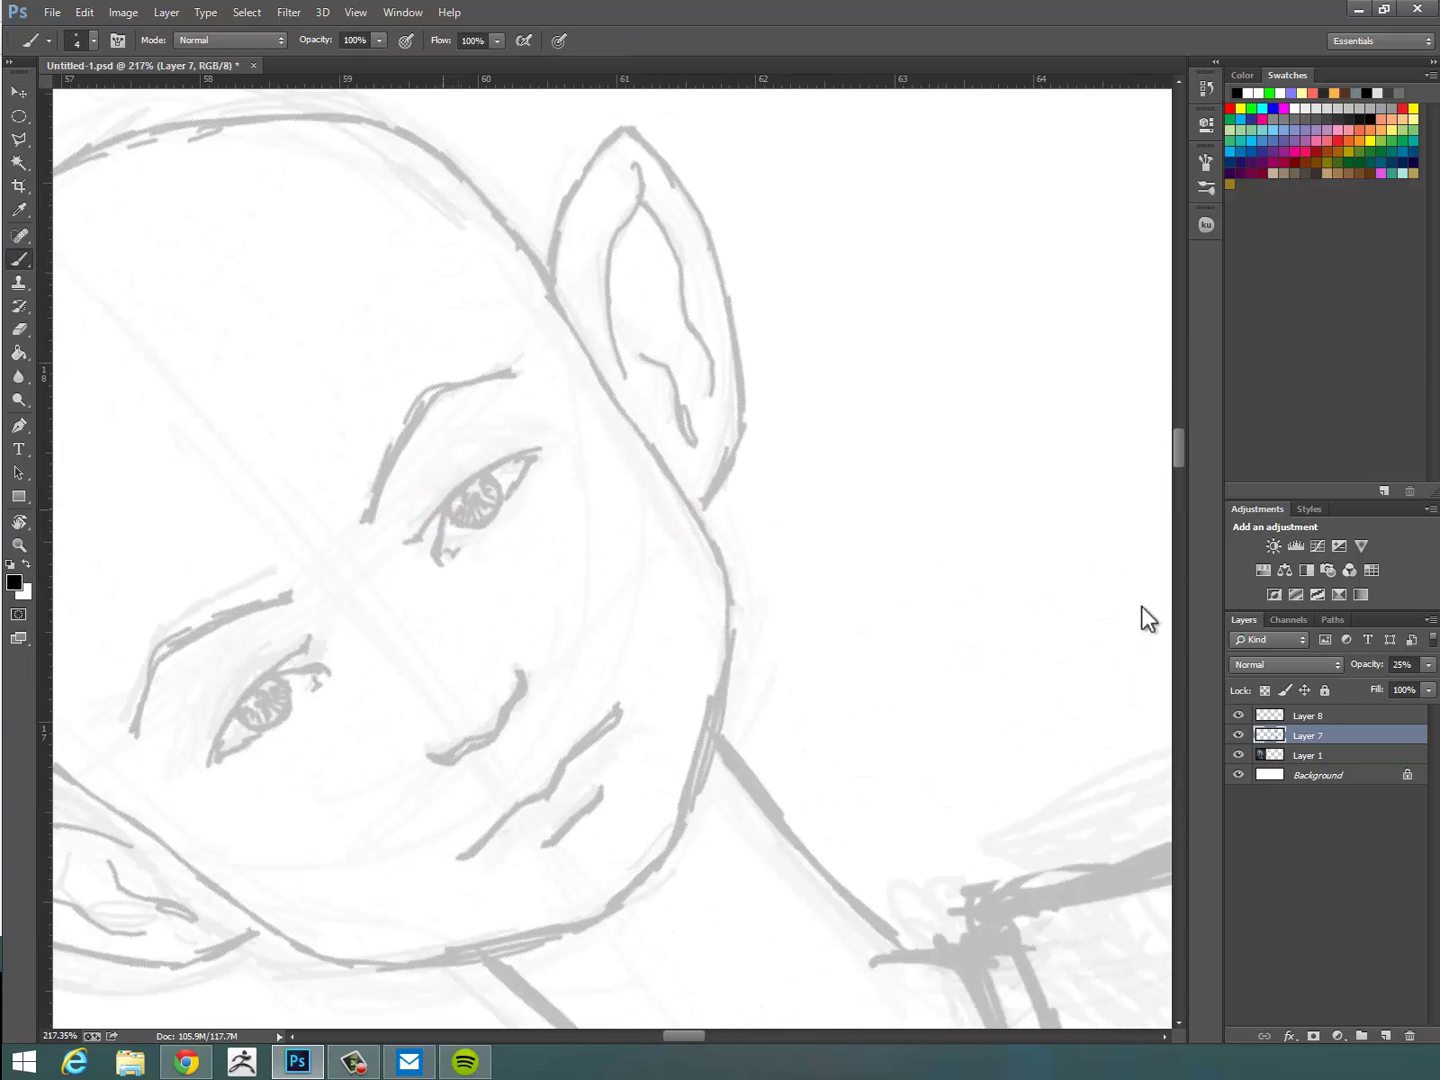
pyautogui.hotkey('alt', ']')
pyautogui.moveTo(440, 507)
pyautogui.mouseDown()
pyautogui.moveTo(416, 534)
pyautogui.moveTo(532, 450)
pyautogui.mouseUp()
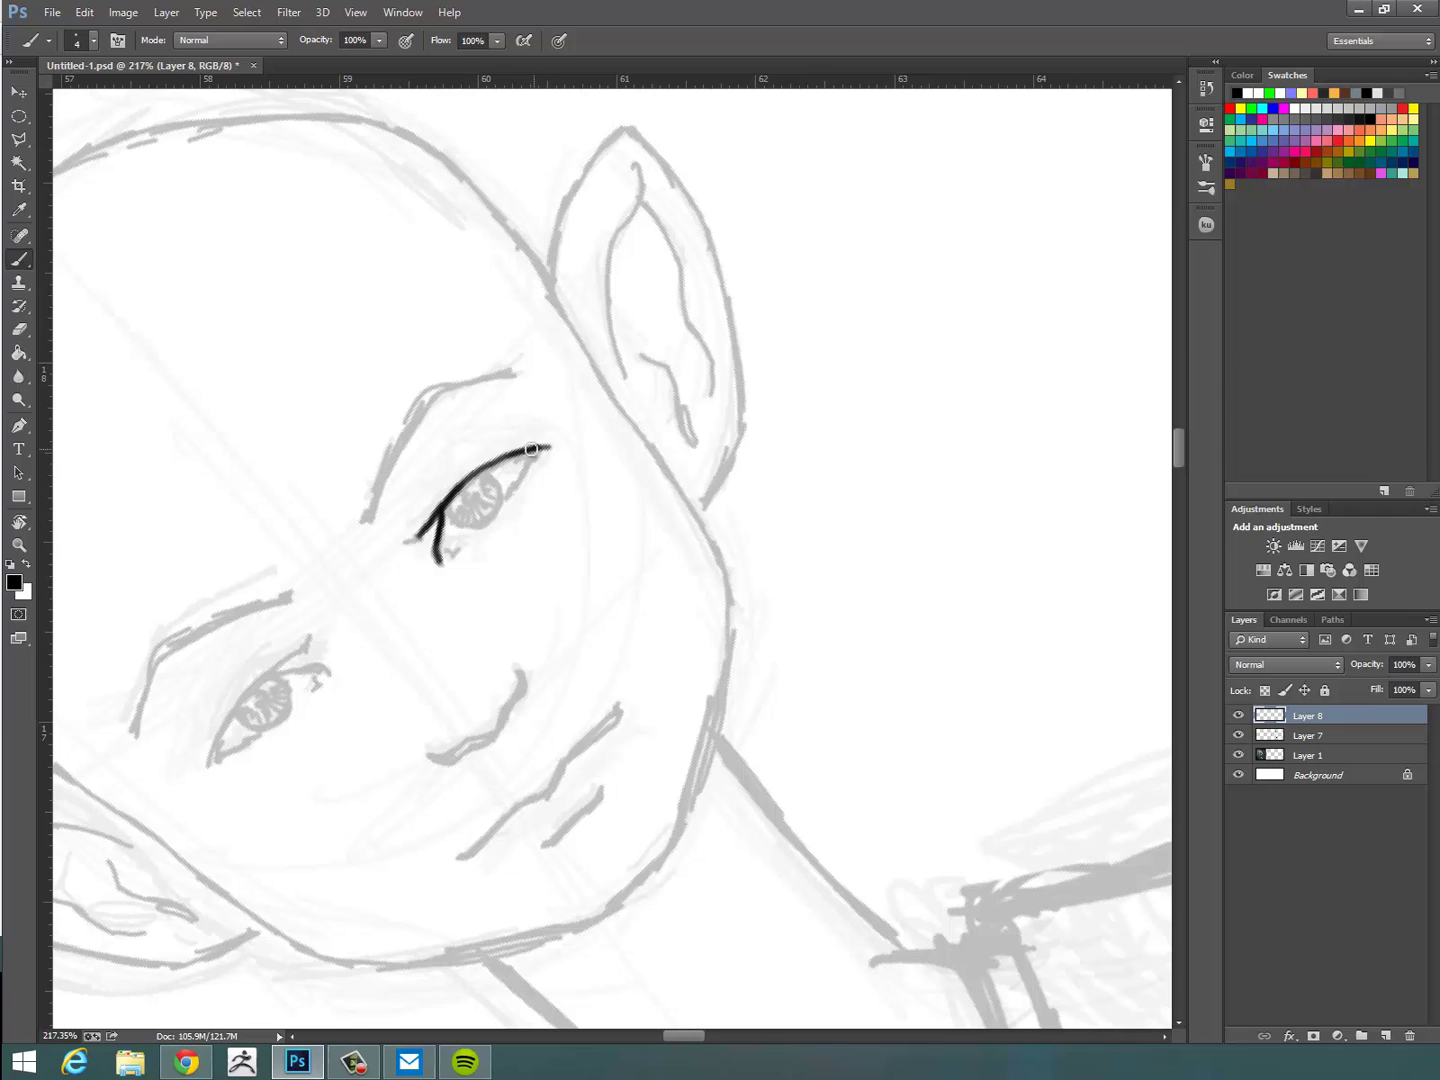
pyautogui.moveTo(443, 512); pyautogui.dragTo(481, 529)
pyautogui.moveTo(485, 471)
pyautogui.mouseDown()
pyautogui.moveTo(502, 498)
pyautogui.moveTo(482, 529)
pyautogui.mouseUp()
pyautogui.moveTo(368, 522)
pyautogui.mouseDown()
pyautogui.moveTo(466, 379)
pyautogui.moveTo(538, 370)
pyautogui.mouseUp()
# Ink the nose and mouth lines over the faded sketch.
pyautogui.moveTo(738, 570)
pyautogui.mouseDown()
pyautogui.moveTo(669, 566)
pyautogui.moveTo(718, 572)
pyautogui.mouseUp()
pyautogui.moveTo(499, 694); pyautogui.dragTo(531, 682)
pyautogui.moveTo(557, 654); pyautogui.dragTo(549, 669)
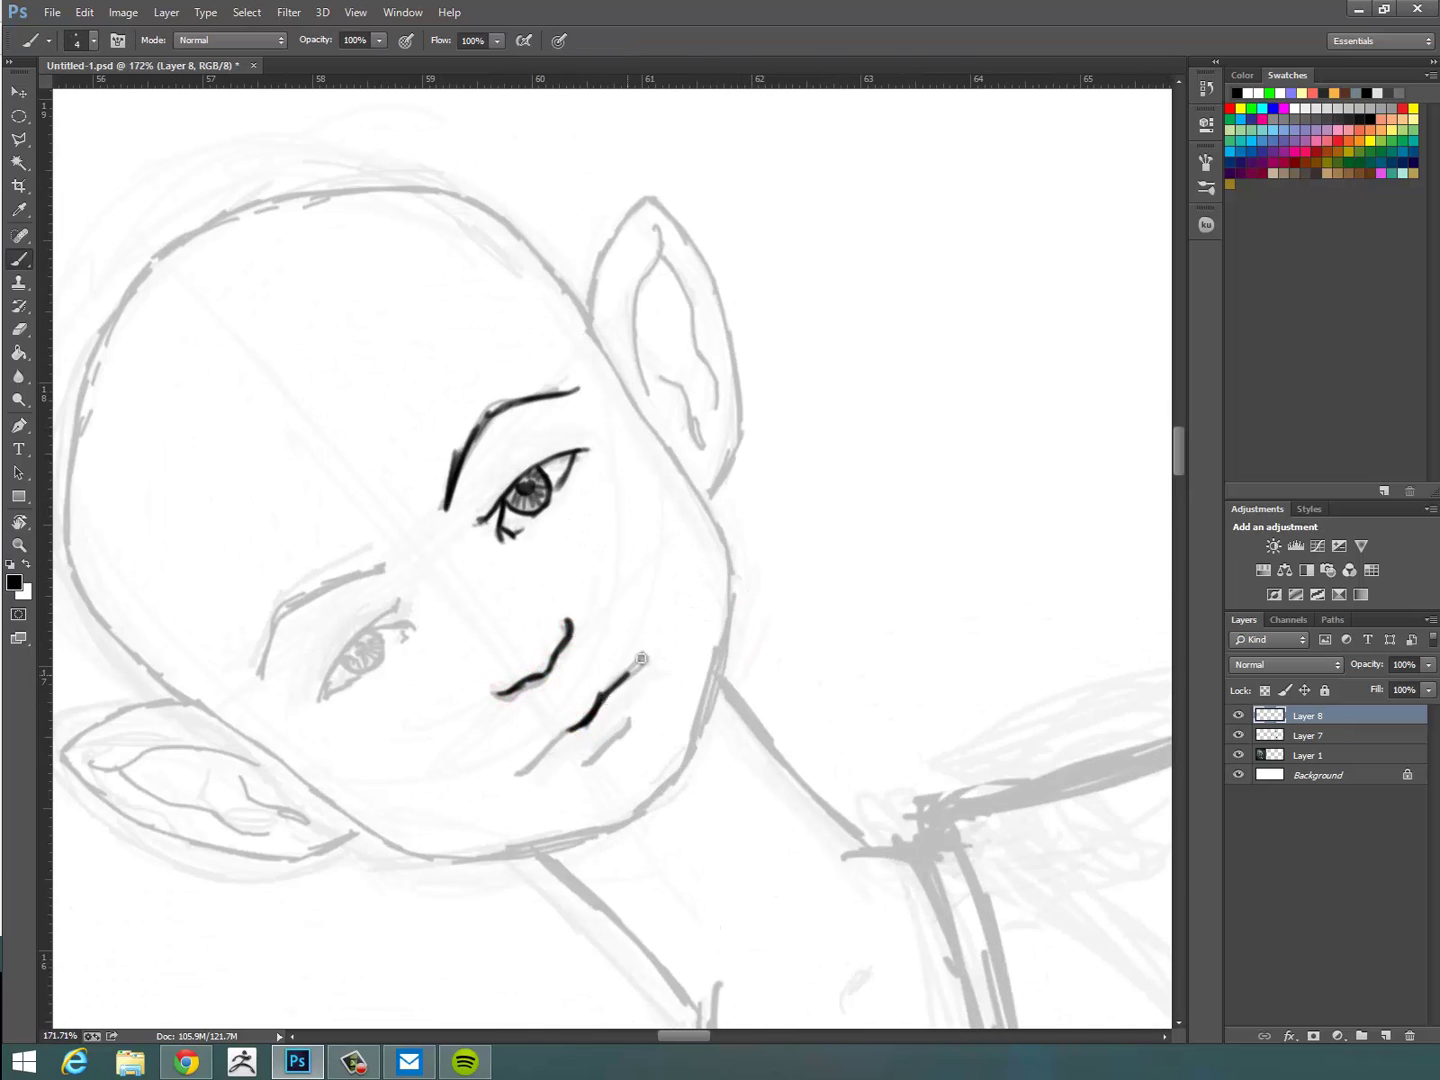
# Ink the left side of the face and the pointed left ear with its inner folds.
pyautogui.moveTo(613, 369)
pyautogui.mouseDown()
pyautogui.moveTo(720, 534)
pyautogui.moveTo(714, 513)
pyautogui.moveTo(660, 790)
pyautogui.mouseUp()
pyautogui.moveTo(588, 322); pyautogui.dragTo(655, 187)
pyautogui.moveTo(655, 187); pyautogui.dragTo(743, 392)
pyautogui.moveTo(718, 500); pyautogui.dragTo(744, 398)
pyautogui.moveTo(658, 373)
pyautogui.mouseDown()
pyautogui.moveTo(701, 440)
pyautogui.moveTo(653, 218)
pyautogui.mouseUp()
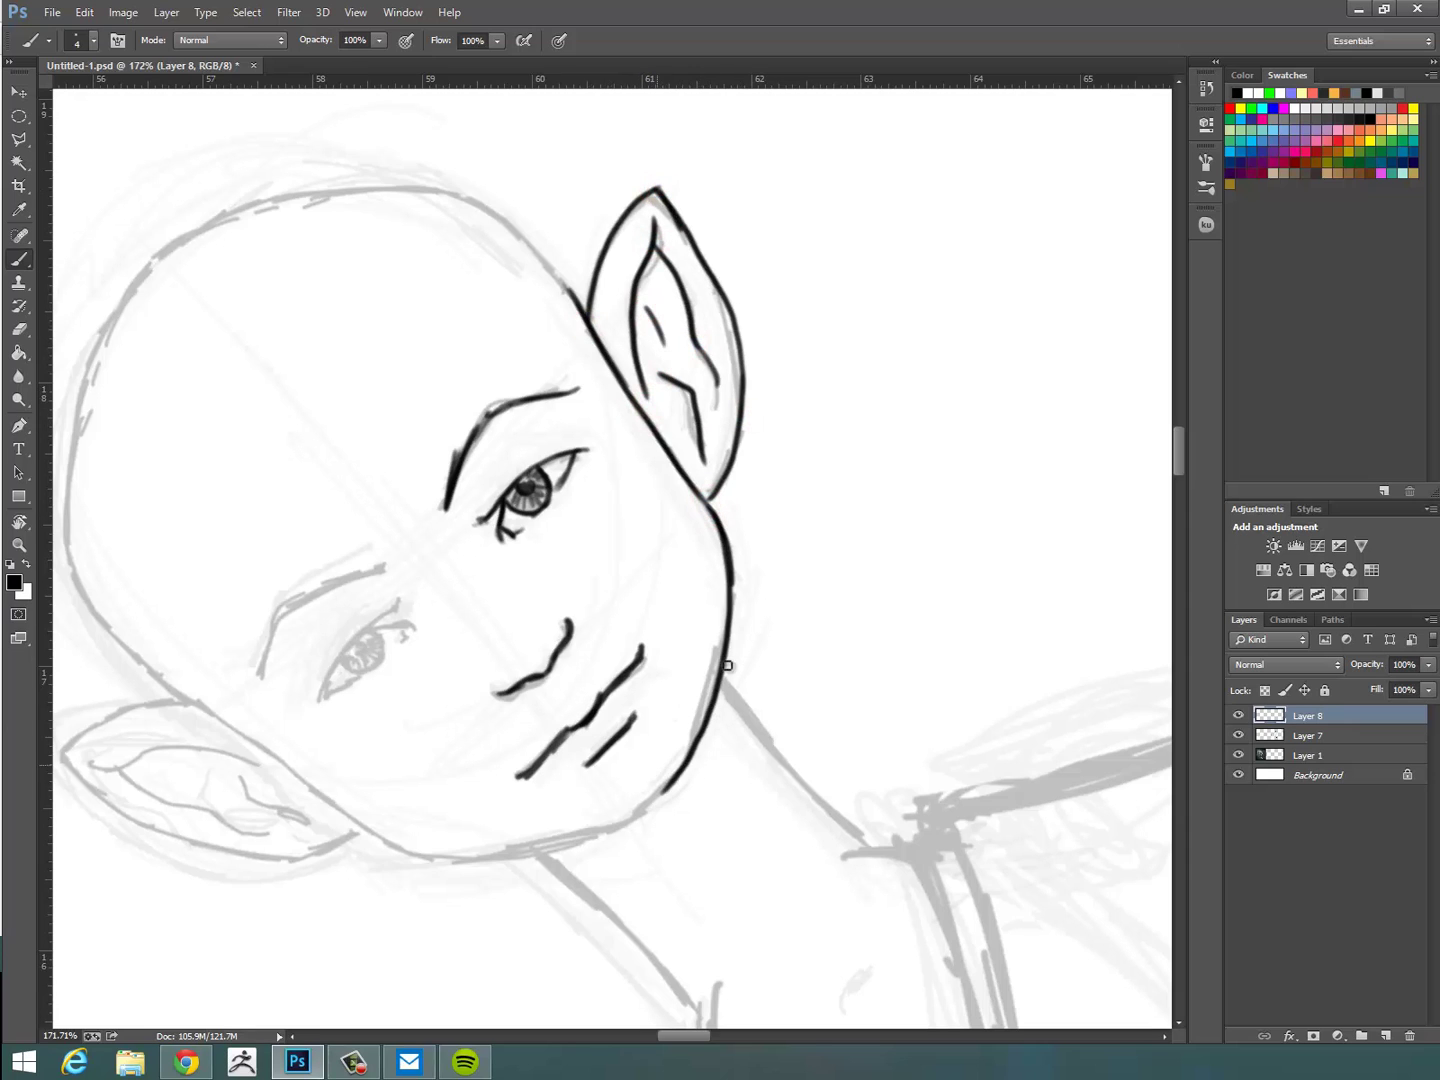
# Ink the skull contour from the crown down to the left ear.
pyautogui.press('r')
pyautogui.moveTo(809, 469); pyautogui.dragTo(627, 357)
pyautogui.moveTo(139, 836)
pyautogui.mouseDown()
pyautogui.moveTo(170, 576)
pyautogui.moveTo(224, 510)
pyautogui.mouseUp()
pyautogui.press('r')
pyautogui.moveTo(791, 482); pyautogui.dragTo(661, 408)
pyautogui.moveTo(313, 850); pyautogui.dragTo(404, 632)
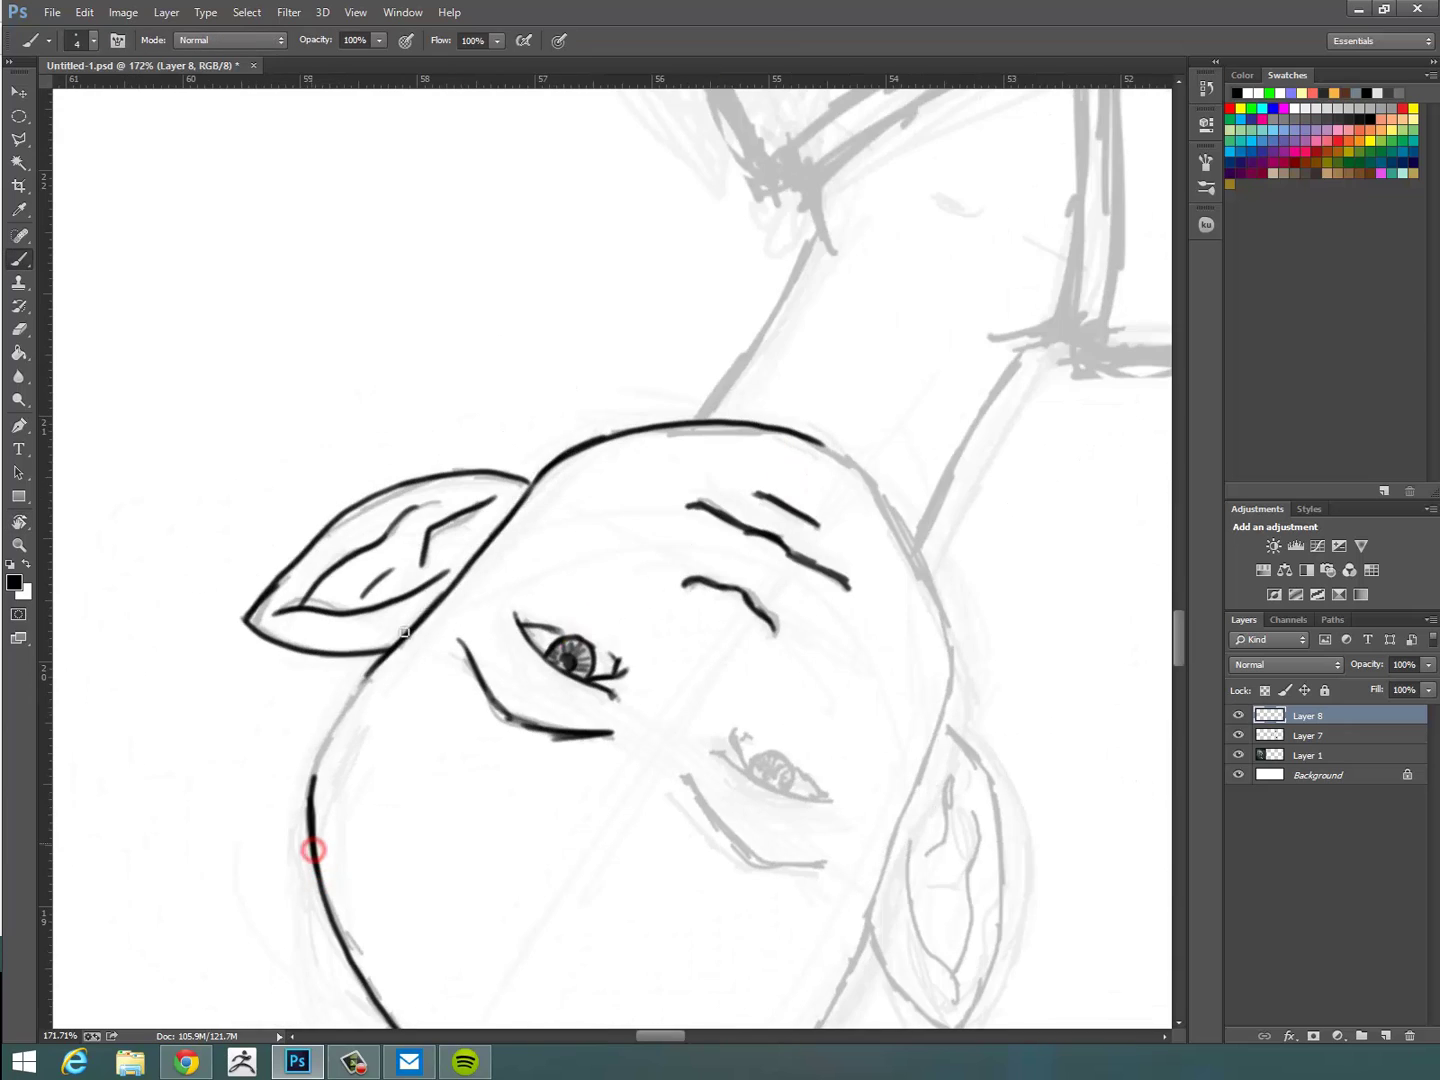
# Ink the chin and lower right jaw, and clean up the chin line with the Eraser.
pyautogui.press('r')
pyautogui.moveTo(815, 530)
pyautogui.mouseDown()
pyautogui.moveTo(614, 829)
pyautogui.moveTo(385, 590)
pyautogui.mouseUp()
pyautogui.moveTo(422, 690)
pyautogui.mouseDown()
pyautogui.moveTo(379, 662)
pyautogui.moveTo(268, 465)
pyautogui.mouseUp()
pyautogui.press('e')
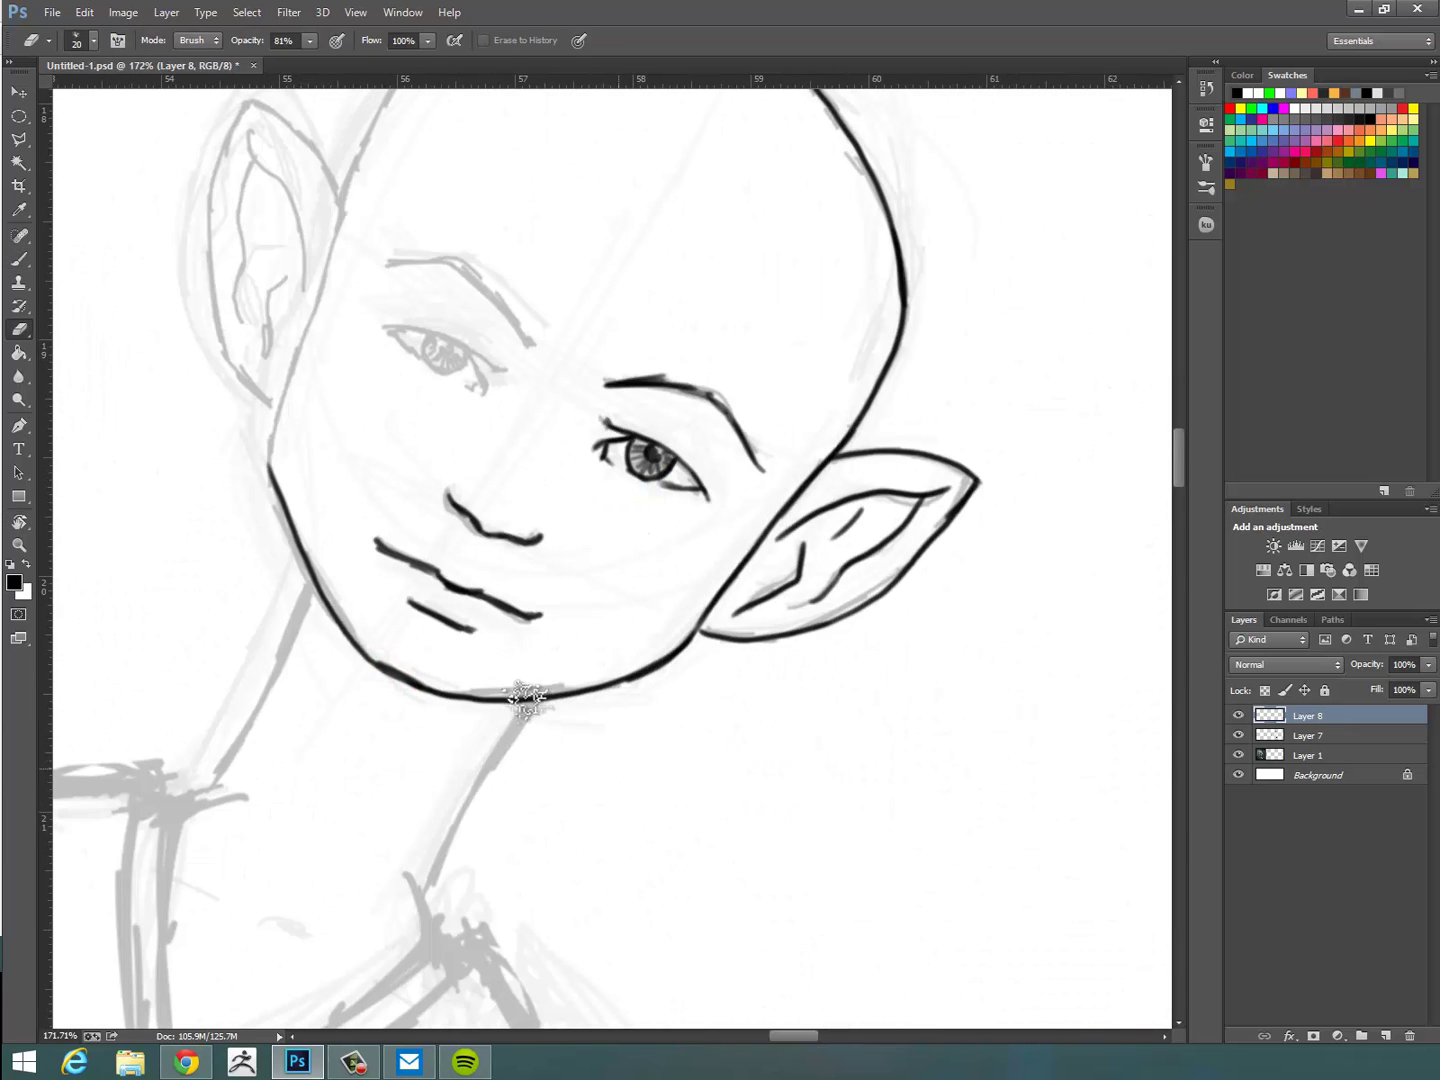
pyautogui.moveTo(525, 700)
pyautogui.mouseDown()
pyautogui.moveTo(665, 662)
pyautogui.moveTo(748, 600)
pyautogui.mouseUp()
# Redraw the left jaw and ink the right side of the face and skull to close the head outline.
pyautogui.press('b')
pyautogui.press('r')
pyautogui.moveTo(603, 770); pyautogui.dragTo(727, 552)
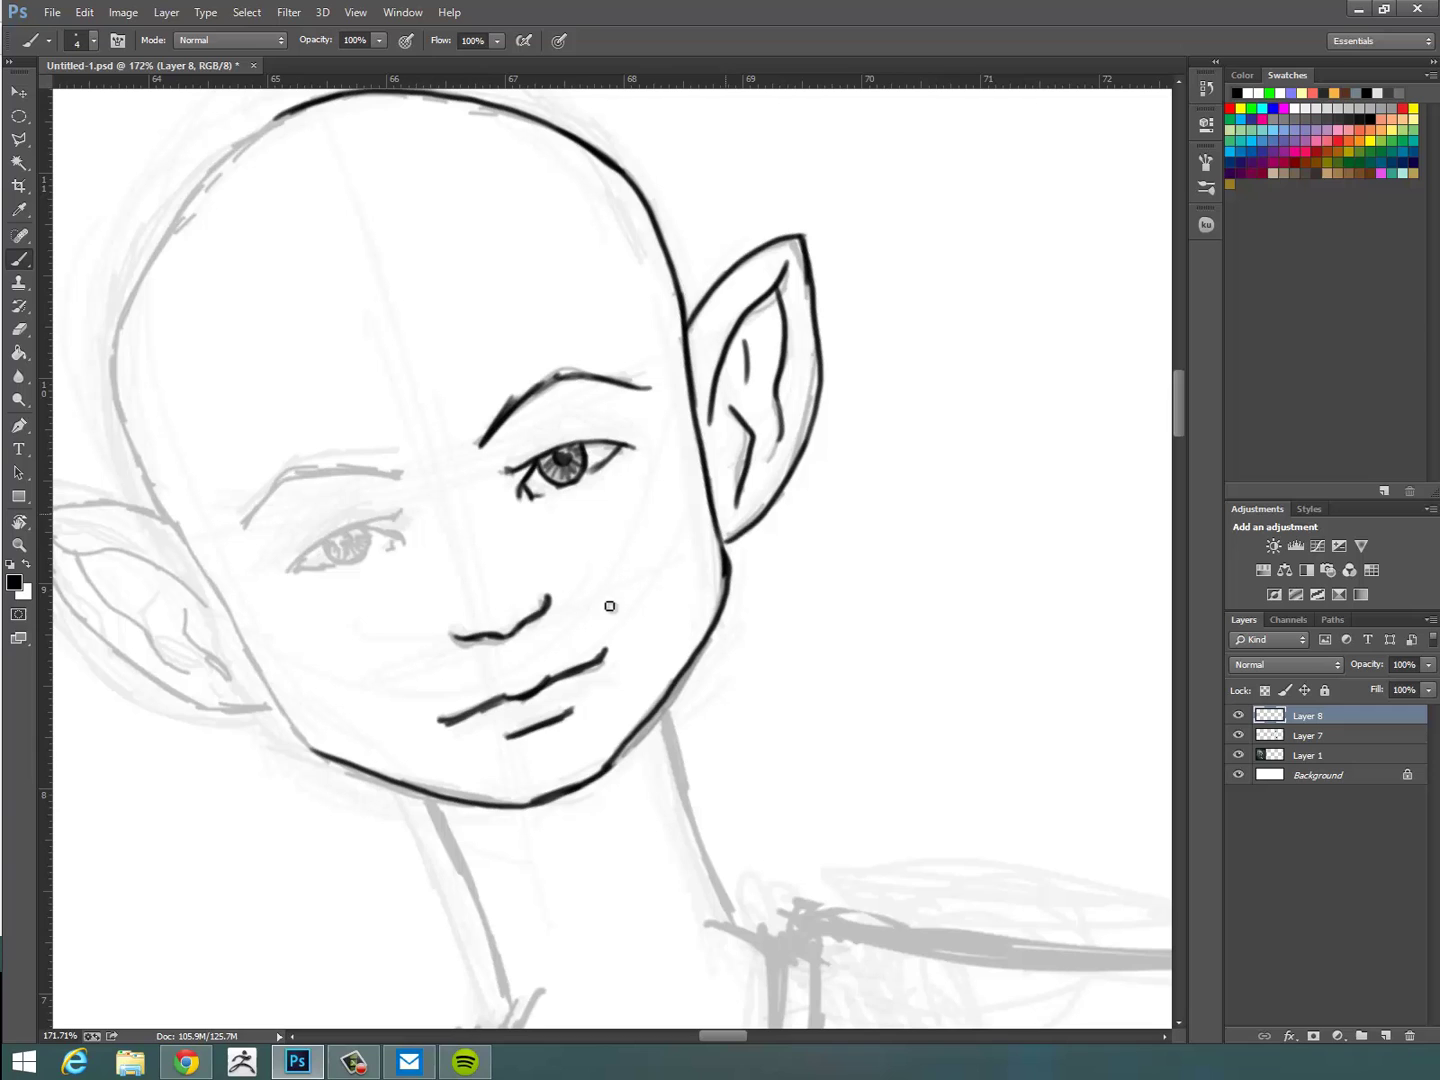
pyautogui.moveTo(336, 760); pyautogui.dragTo(173, 518)
pyautogui.press('r')
pyautogui.moveTo(550, 303)
pyautogui.mouseDown()
pyautogui.moveTo(466, 363)
pyautogui.moveTo(694, 409)
pyautogui.mouseUp()
pyautogui.press('space')
pyautogui.moveTo(442, 688)
pyautogui.mouseDown()
pyautogui.moveTo(379, 616)
pyautogui.moveTo(318, 424)
pyautogui.moveTo(460, 203)
pyautogui.mouseUp()
# Ink the character's right eye, iris and eyebrow to match the finished side.
pyautogui.press('r')
pyautogui.moveTo(974, 362); pyautogui.dragTo(707, 800)
pyautogui.moveTo(486, 479)
pyautogui.mouseDown()
pyautogui.moveTo(533, 517)
pyautogui.moveTo(497, 481)
pyautogui.moveTo(567, 552)
pyautogui.moveTo(549, 587)
pyautogui.moveTo(532, 526)
pyautogui.mouseUp()
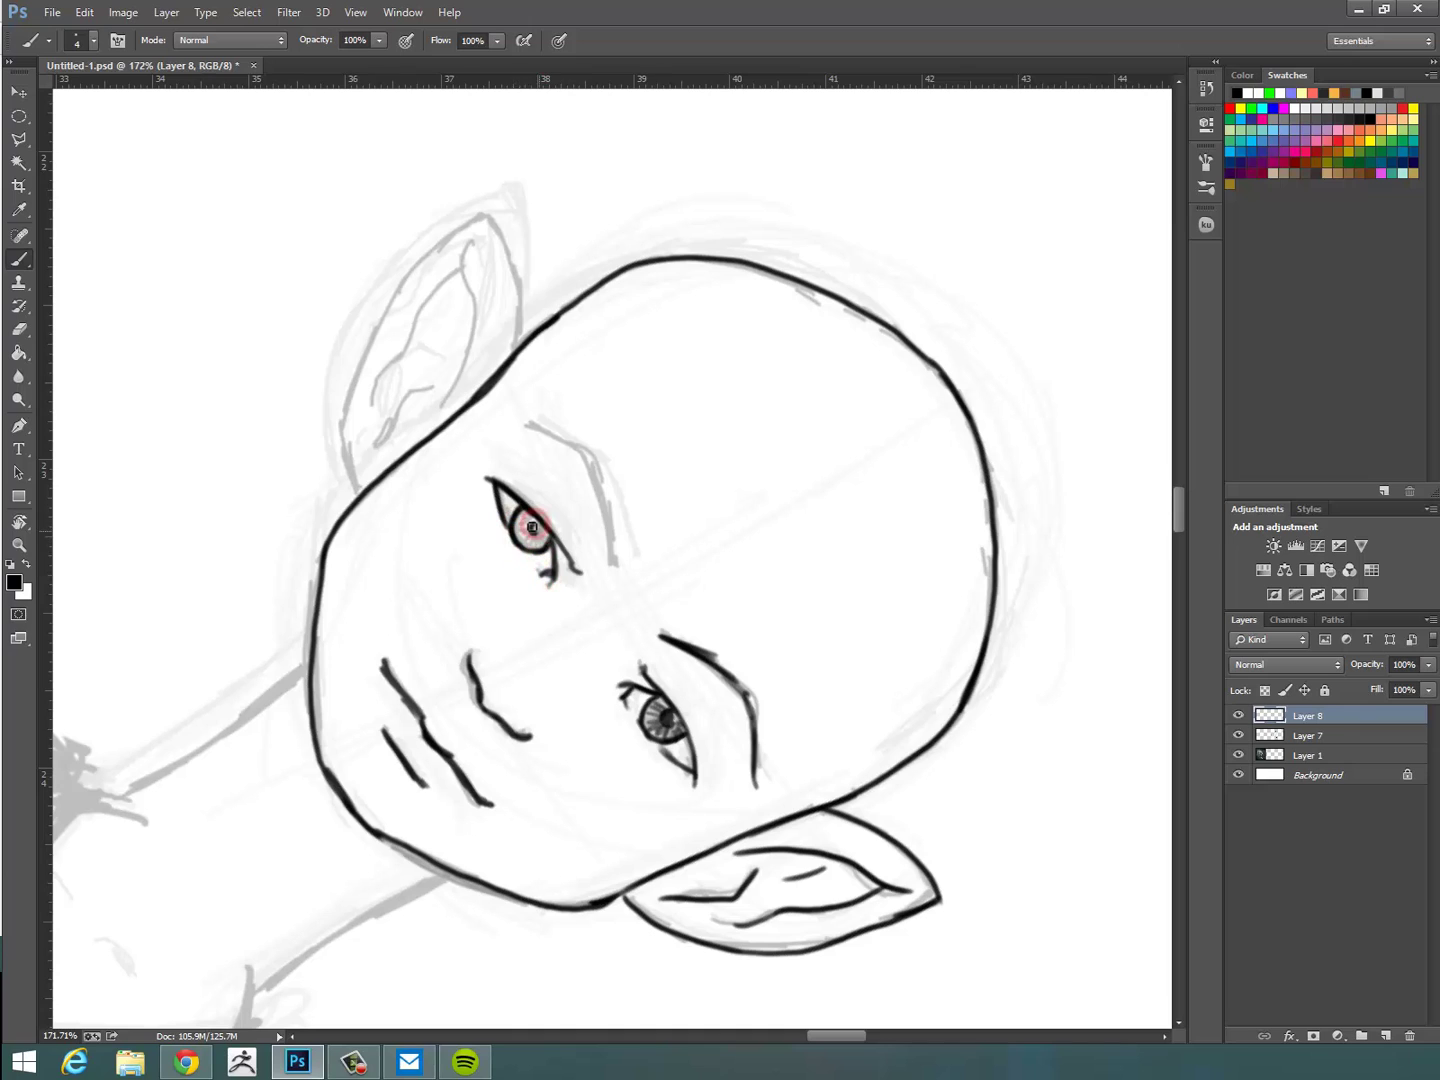
pyautogui.moveTo(613, 566); pyautogui.dragTo(584, 457)
pyautogui.moveTo(603, 526); pyautogui.dragTo(577, 450)
pyautogui.moveTo(531, 426)
pyautogui.mouseDown()
pyautogui.moveTo(588, 464)
pyautogui.moveTo(580, 453)
pyautogui.mouseUp()
# Ink the pointed right ear's outline and its inner fold lines.
pyautogui.press('r')
pyautogui.moveTo(852, 579); pyautogui.dragTo(807, 418)
pyautogui.moveTo(378, 676); pyautogui.dragTo(277, 532)
pyautogui.moveTo(306, 606)
pyautogui.mouseDown()
pyautogui.moveTo(283, 545)
pyautogui.moveTo(303, 387)
pyautogui.moveTo(403, 468)
pyautogui.mouseUp()
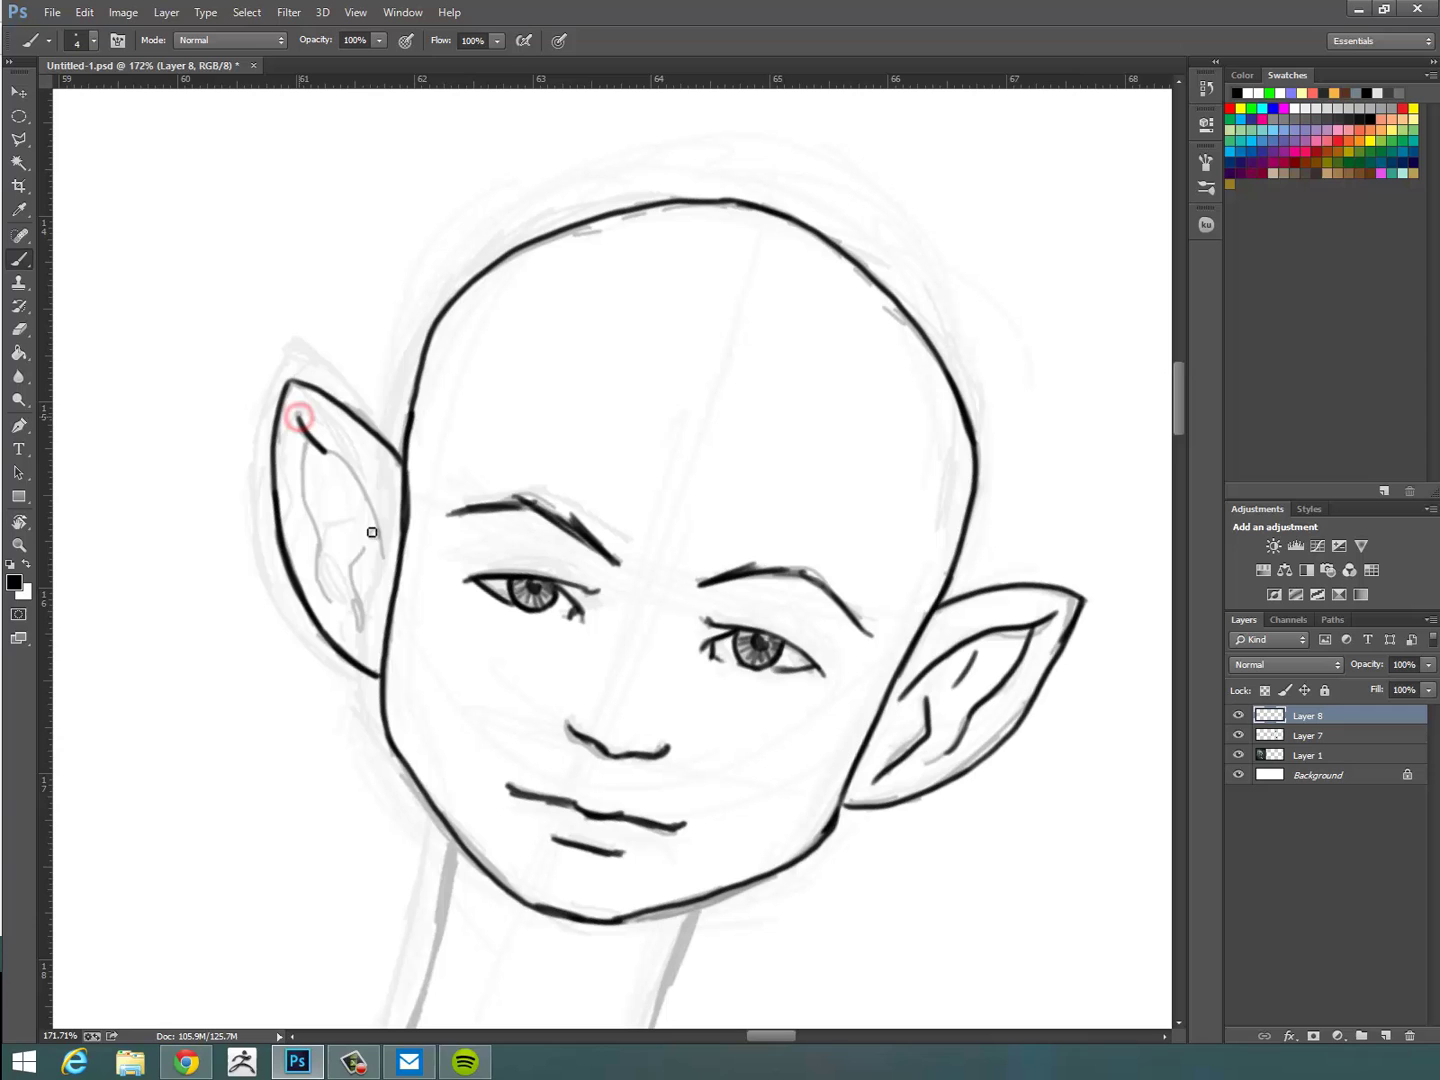
pyautogui.moveTo(355, 550); pyautogui.dragTo(366, 633)
pyautogui.moveTo(300, 420); pyautogui.dragTo(326, 566)
pyautogui.moveTo(335, 468); pyautogui.dragTo(340, 495)
# Ink both sides of the neck, the shoulder starts and the two collarbone lines.
pyautogui.press('r')
pyautogui.moveTo(876, 642); pyautogui.dragTo(884, 553)
pyautogui.press('space')
pyautogui.moveTo(668, 850); pyautogui.dragTo(641, 482)
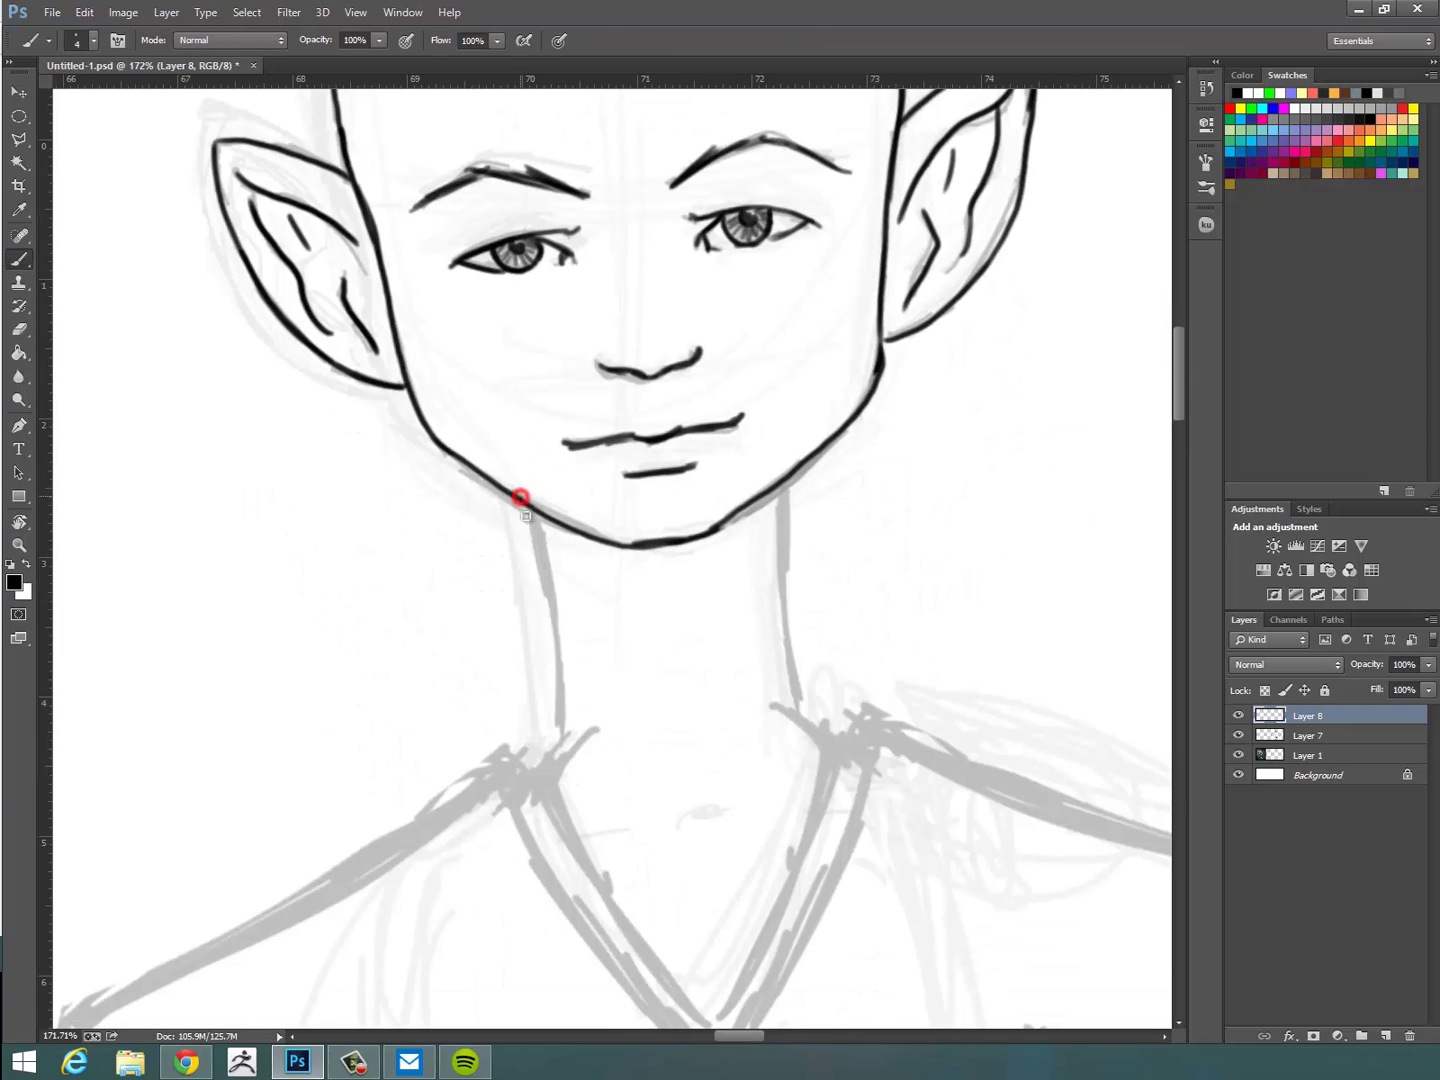
pyautogui.moveTo(522, 499); pyautogui.dragTo(571, 763)
pyautogui.moveTo(791, 477); pyautogui.dragTo(785, 732)
pyautogui.moveTo(561, 730); pyautogui.dragTo(538, 773)
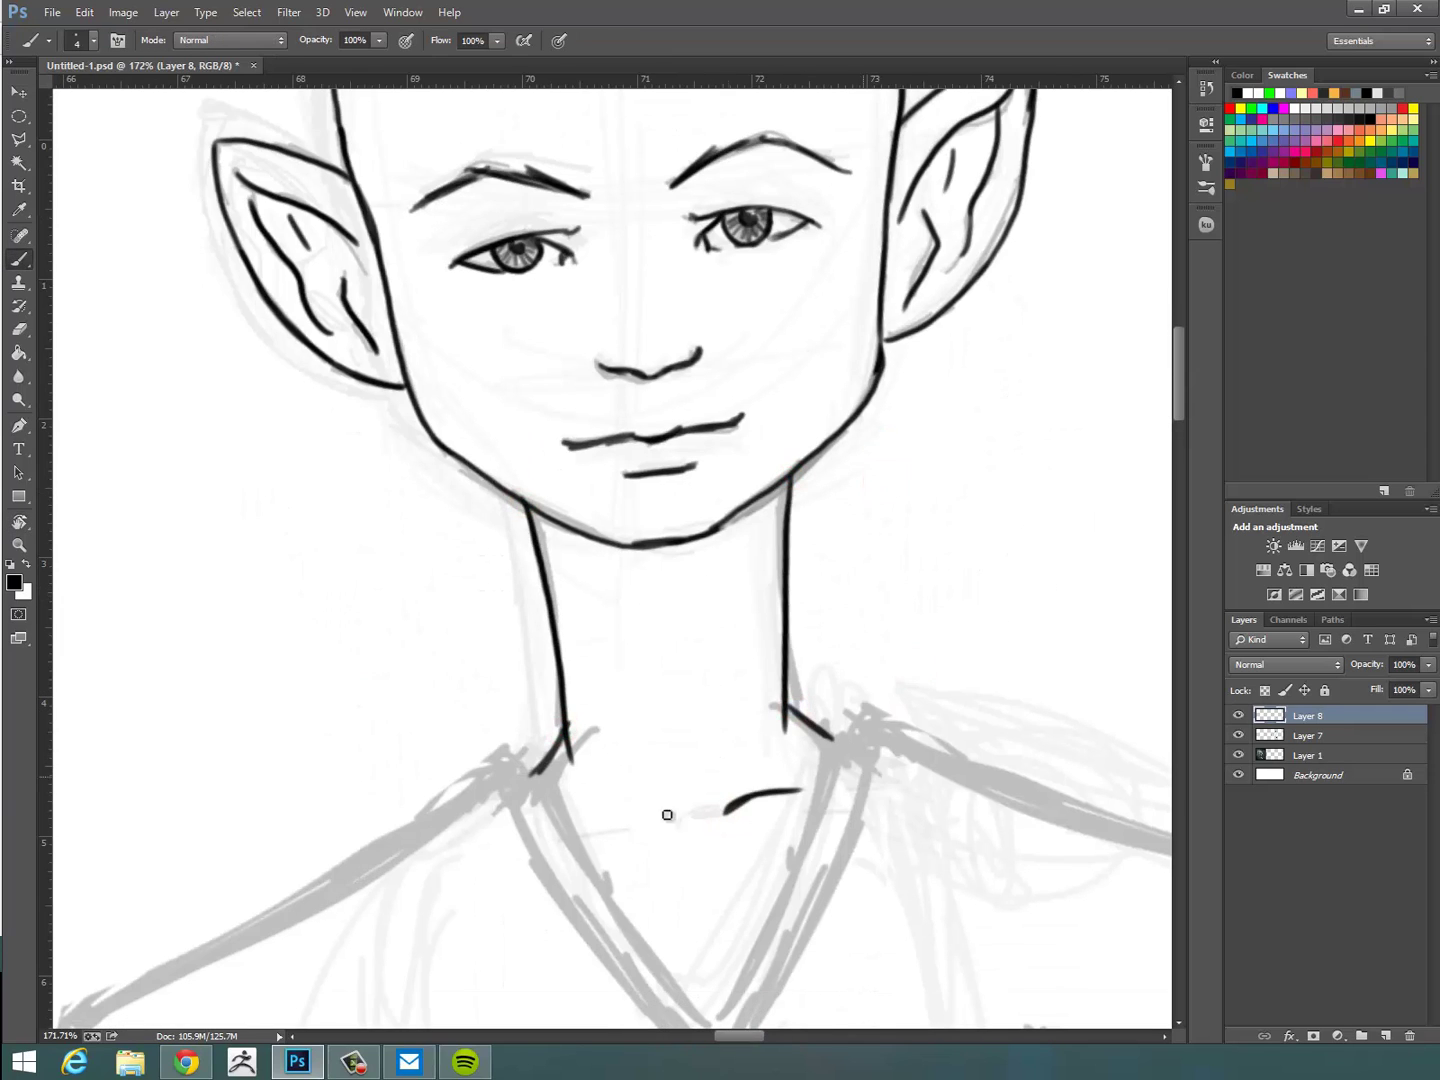
pyautogui.moveTo(664, 815); pyautogui.dragTo(600, 806)
# Ink the shirt's V-neck collar, torso sides and hem with a 6 px brush.
pyautogui.press('r')
pyautogui.moveTo(911, 752)
pyautogui.mouseDown()
pyautogui.moveTo(916, 652)
pyautogui.moveTo(861, 681)
pyautogui.mouseUp()
pyautogui.hotkey('ctrl', 'space')
pyautogui.moveTo(940, 790); pyautogui.dragTo(650, 665)
pyautogui.moveTo(787, 691); pyautogui.dragTo(749, 704)
pyautogui.moveTo(799, 860); pyautogui.dragTo(779, 745)
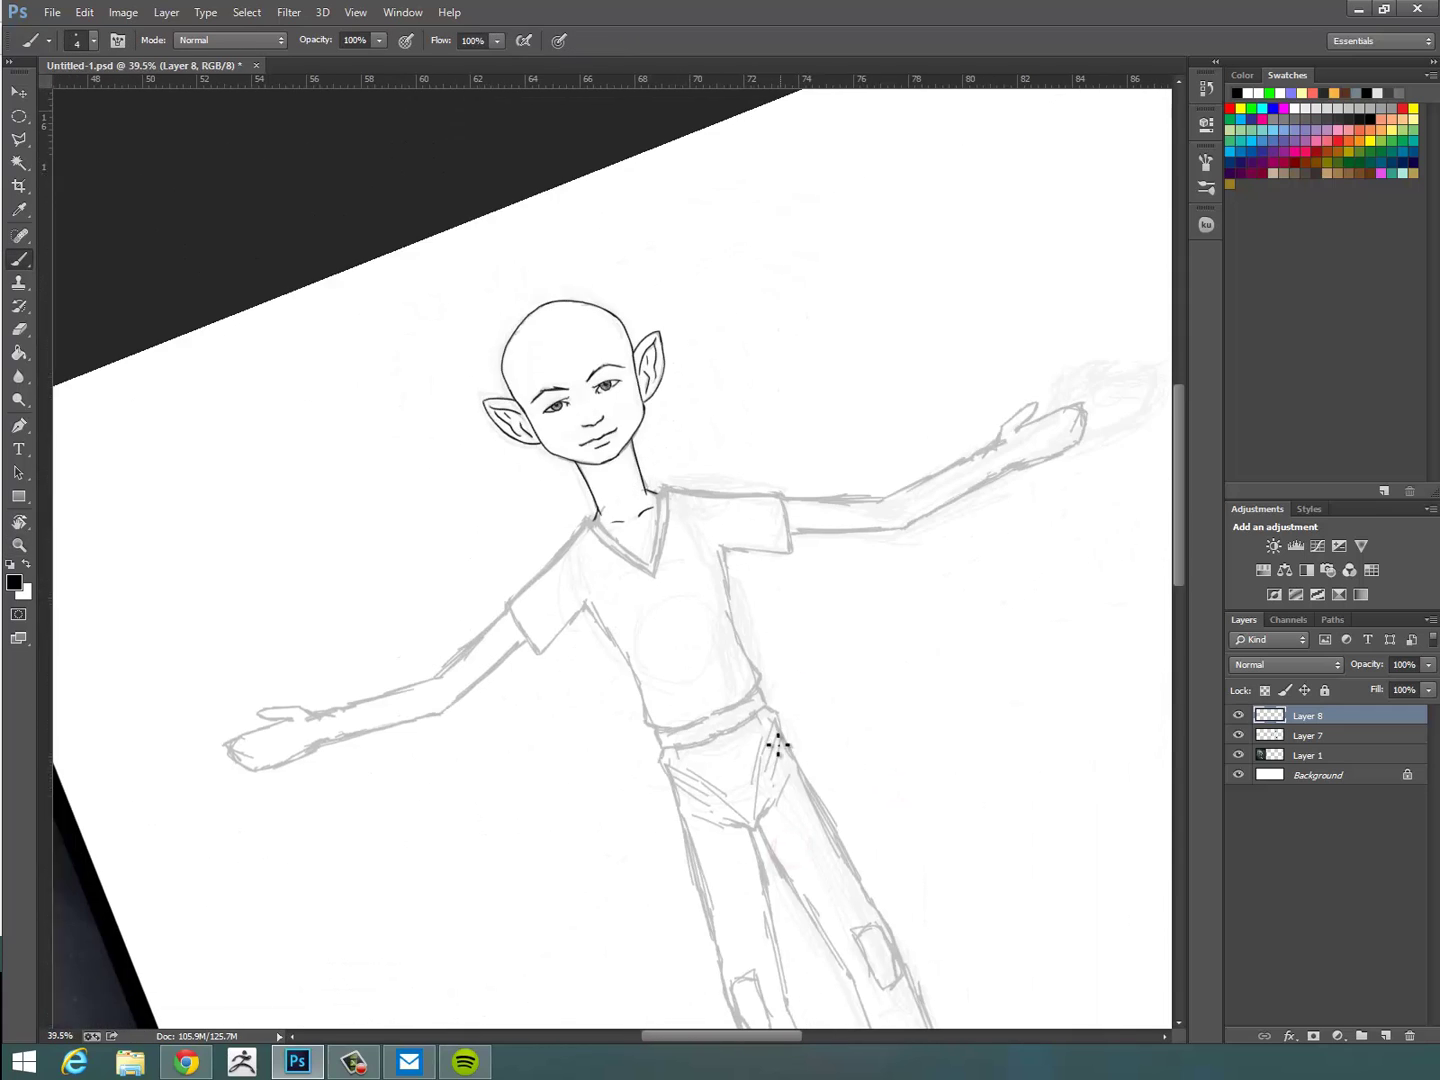
pyautogui.press('z')
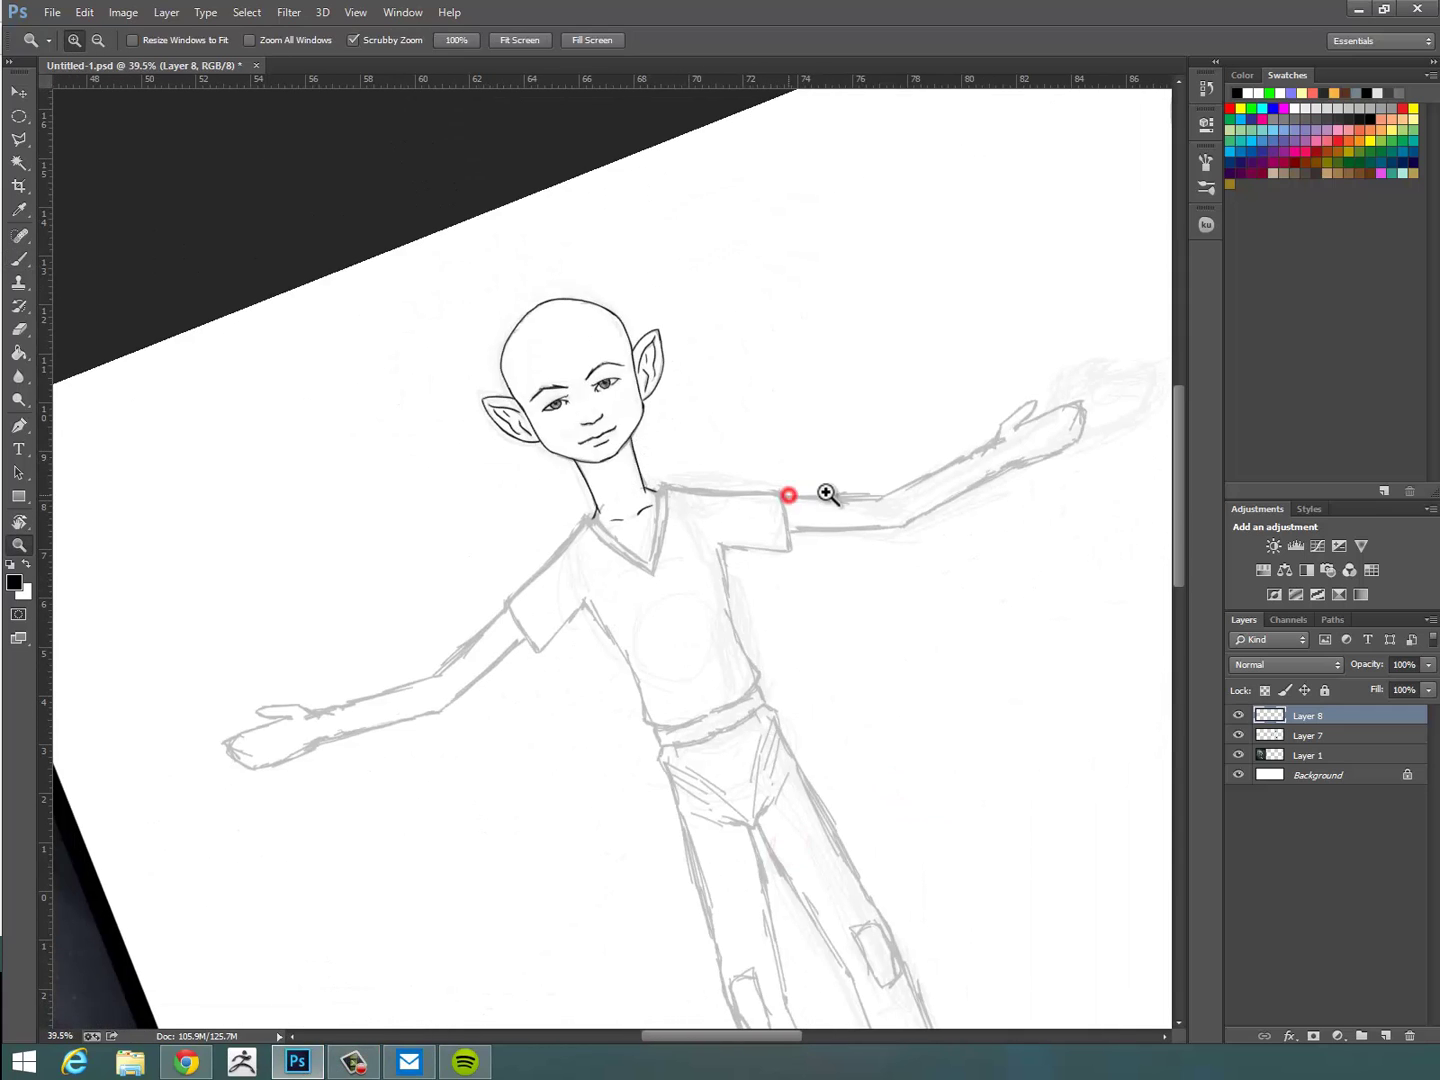
pyautogui.moveTo(826, 493); pyautogui.dragTo(852, 494)
pyautogui.press('b')
pyautogui.moveTo(661, 553); pyautogui.dragTo(662, 640)
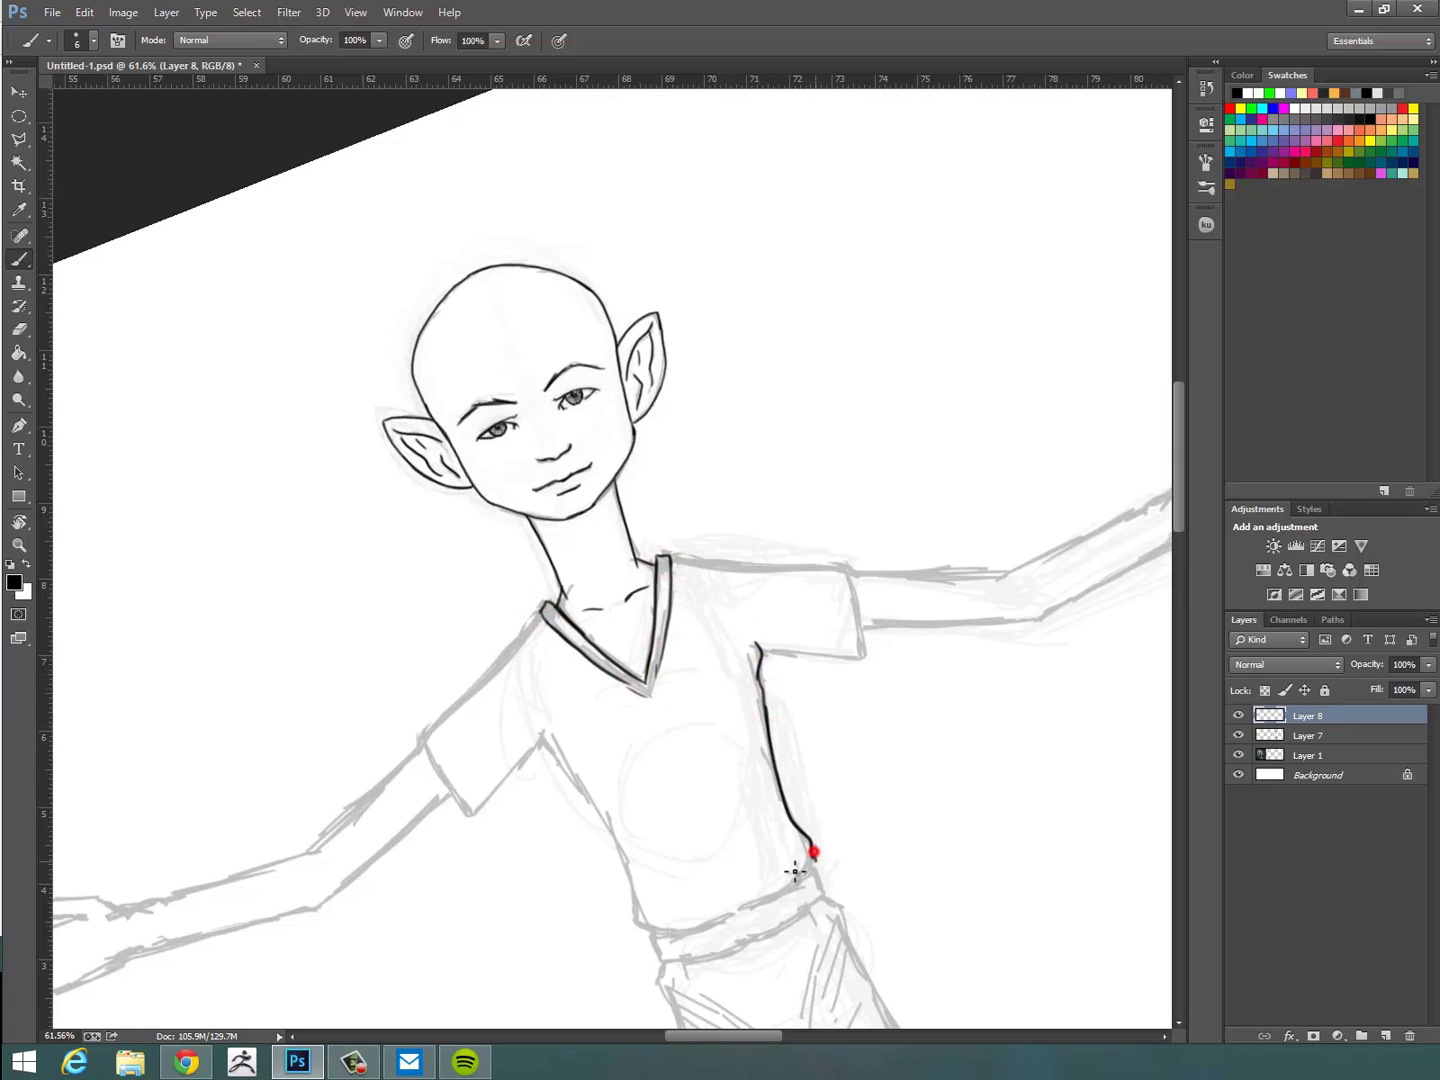
pyautogui.moveTo(543, 731); pyautogui.dragTo(641, 925)
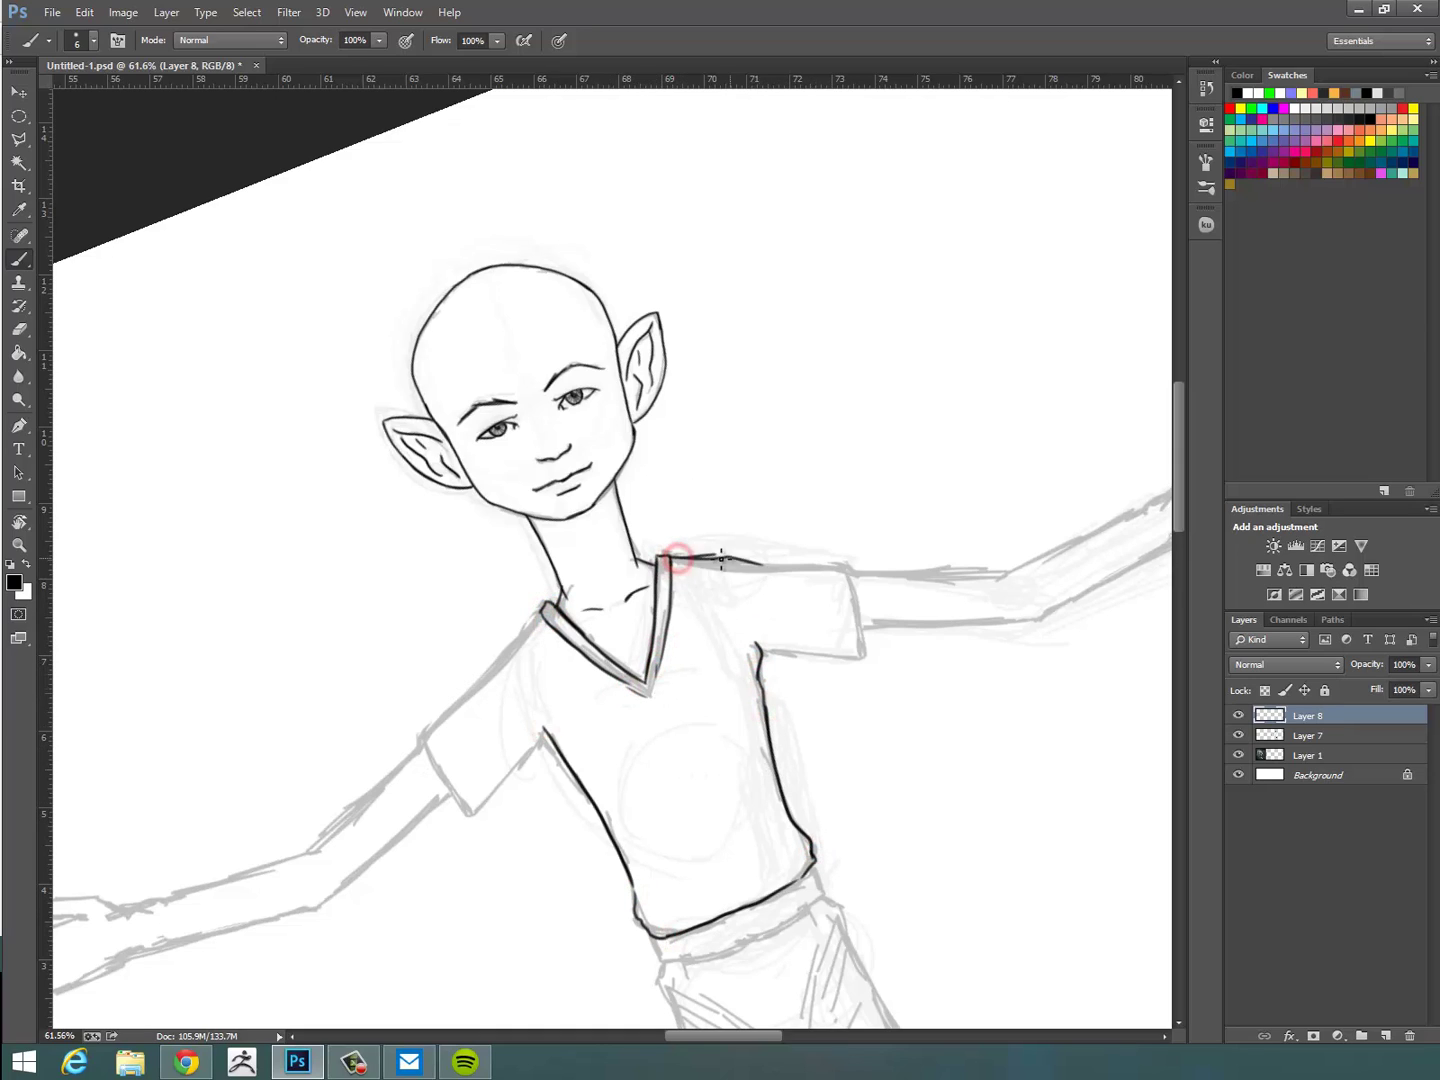
# Ink the shirt's shoulders and both short sleeves.
pyautogui.moveTo(721, 560)
pyautogui.mouseDown()
pyautogui.moveTo(749, 546)
pyautogui.moveTo(794, 565)
pyautogui.mouseUp()
pyautogui.moveTo(770, 654); pyautogui.dragTo(762, 658)
pyautogui.moveTo(541, 612); pyautogui.dragTo(430, 757)
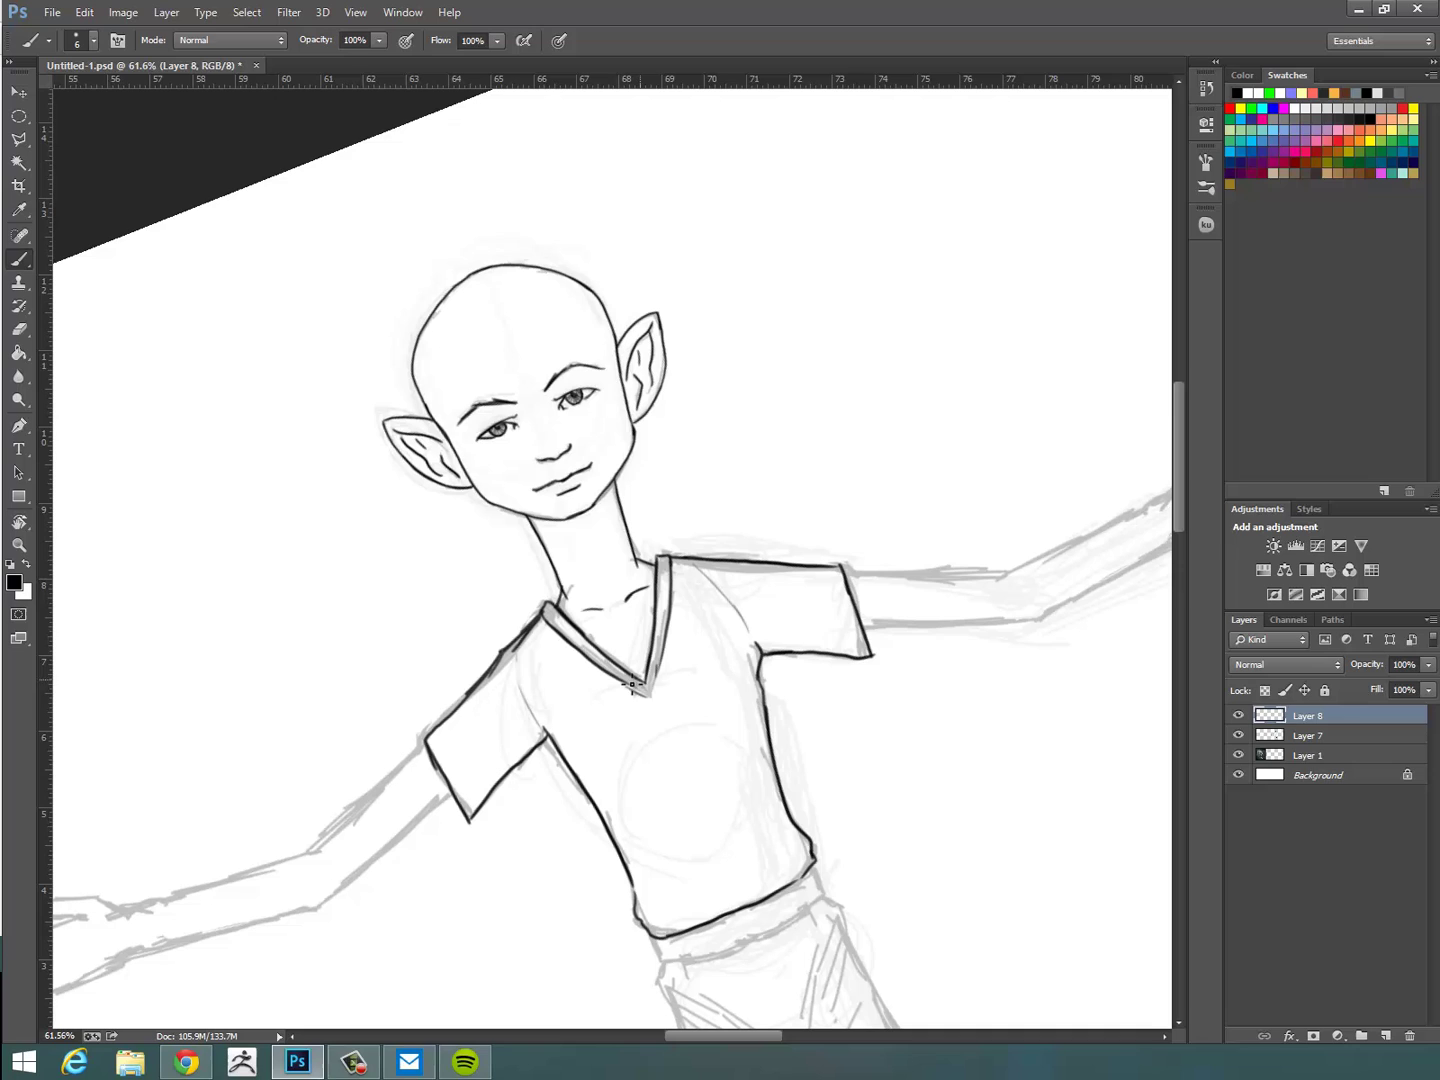
# Ink the belt around the waist with its buckle loop and hanging end.
pyautogui.press('r')
pyautogui.moveTo(947, 738)
pyautogui.mouseDown()
pyautogui.moveTo(937, 690)
pyautogui.moveTo(852, 800)
pyautogui.mouseUp()
pyautogui.moveTo(822, 890); pyautogui.dragTo(865, 556)
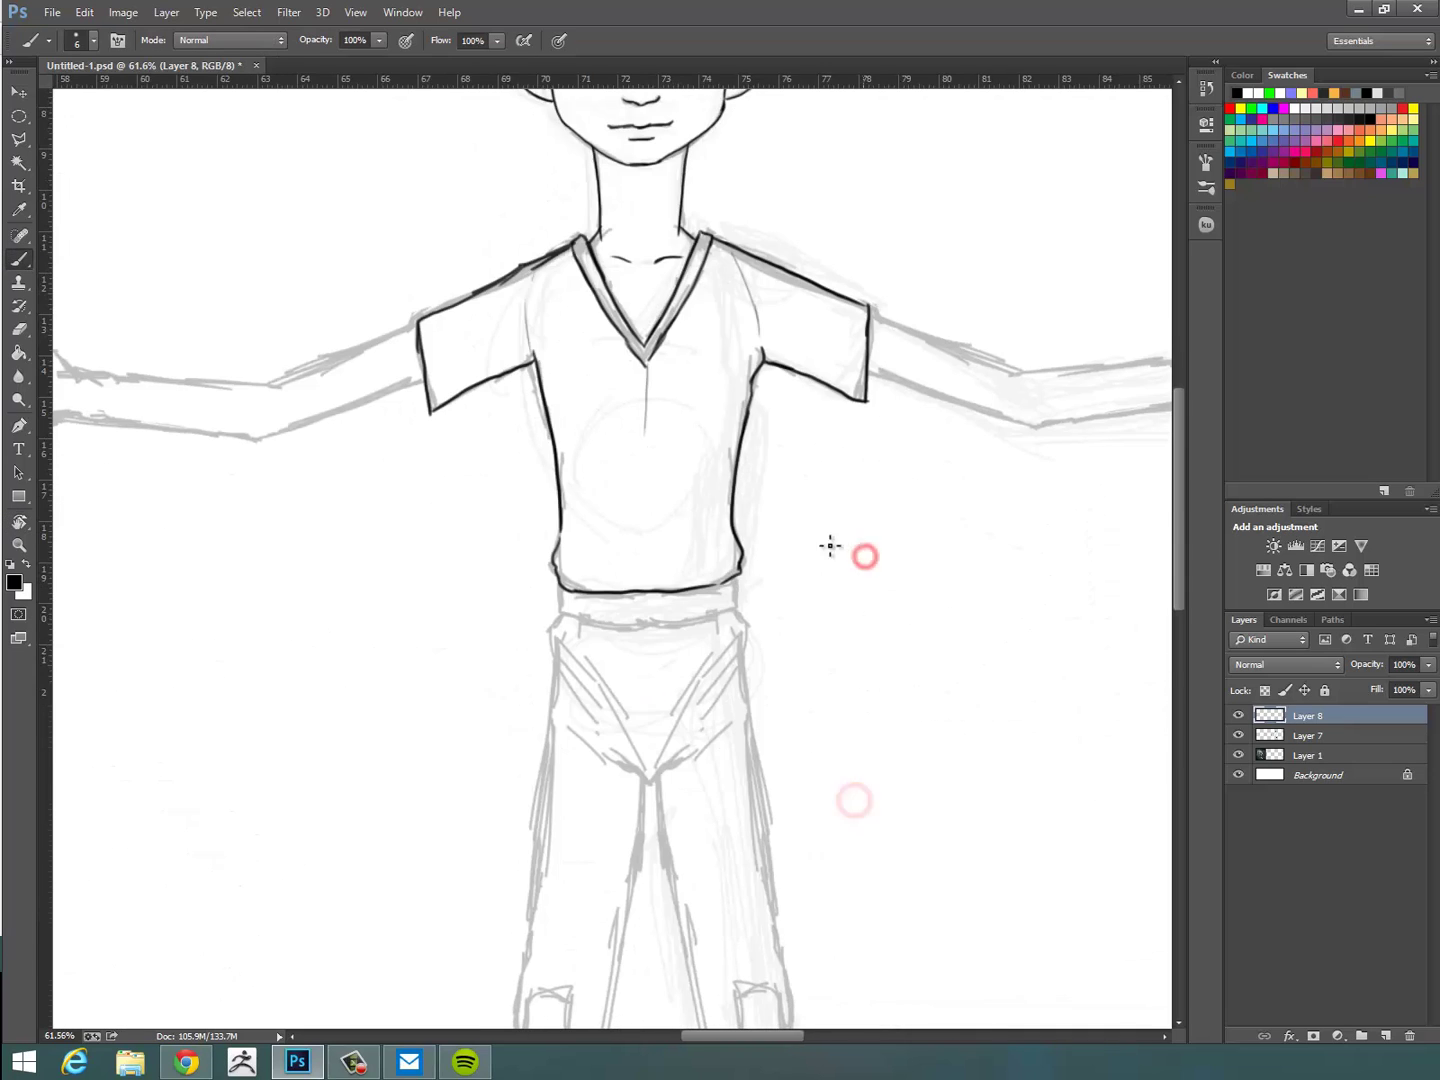
pyautogui.moveTo(562, 585)
pyautogui.mouseDown()
pyautogui.moveTo(562, 608)
pyautogui.moveTo(625, 625)
pyautogui.mouseUp()
pyautogui.moveTo(733, 575); pyautogui.dragTo(688, 622)
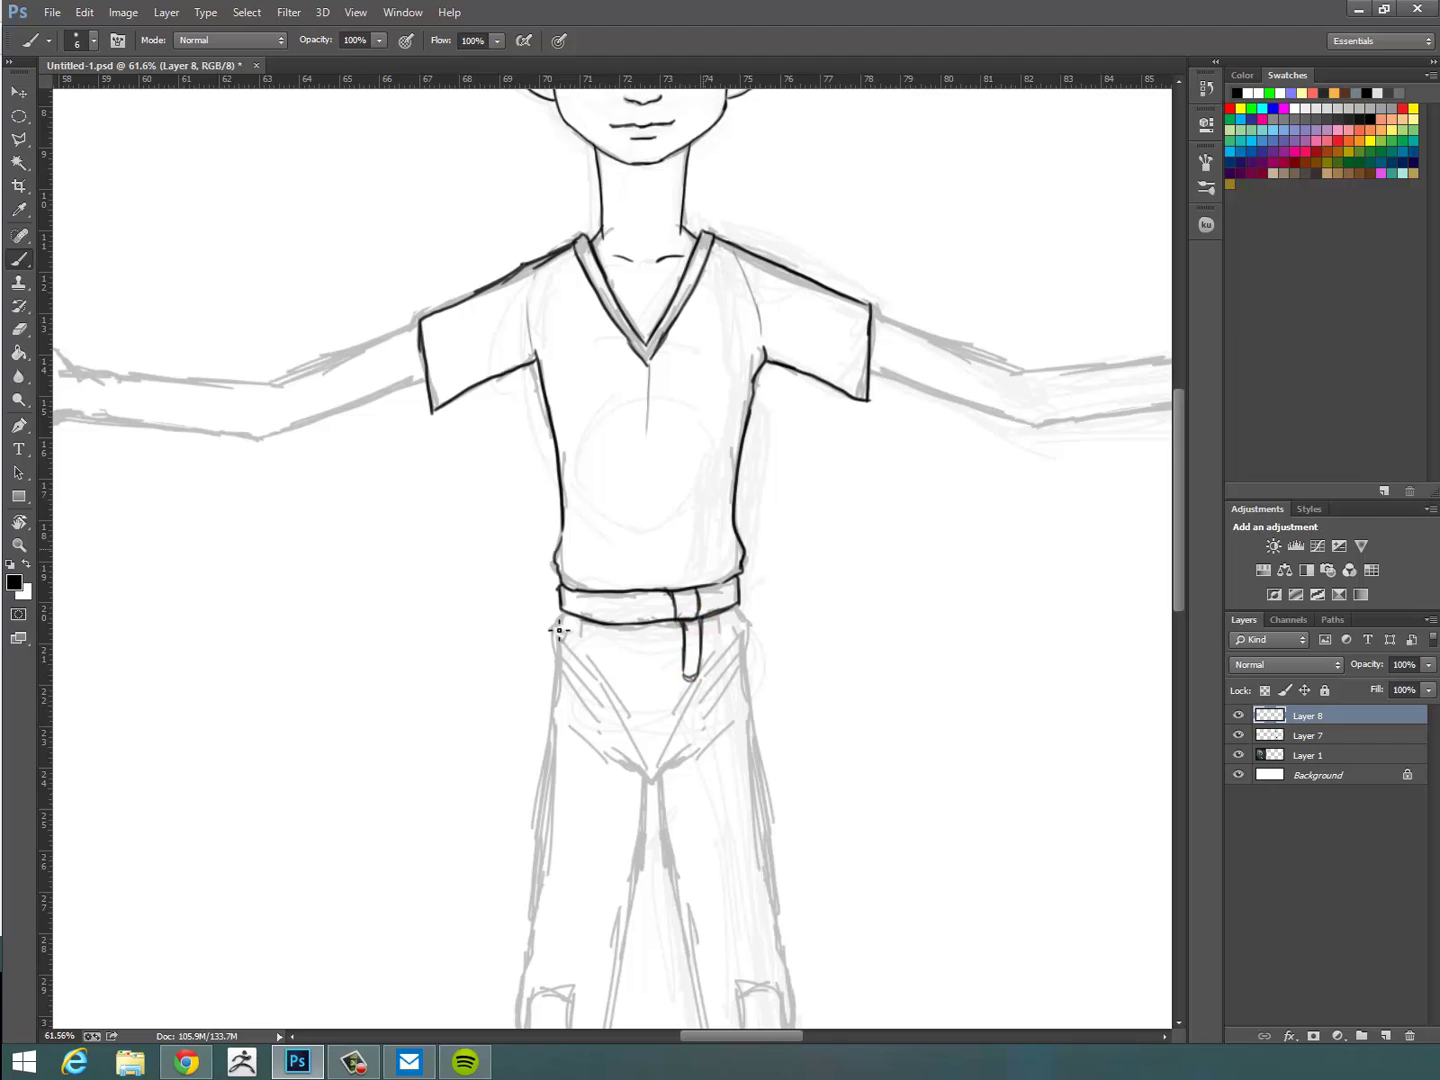
# Ink the trousers' hips and the crease lines below the belt on both sides.
pyautogui.moveTo(566, 612); pyautogui.dragTo(556, 640)
pyautogui.moveTo(559, 649); pyautogui.dragTo(590, 708)
pyautogui.moveTo(556, 675); pyautogui.dragTo(561, 793)
pyautogui.moveTo(738, 606); pyautogui.dragTo(746, 624)
pyautogui.moveTo(746, 624); pyautogui.dragTo(745, 713)
pyautogui.moveTo(746, 620); pyautogui.dragTo(733, 661)
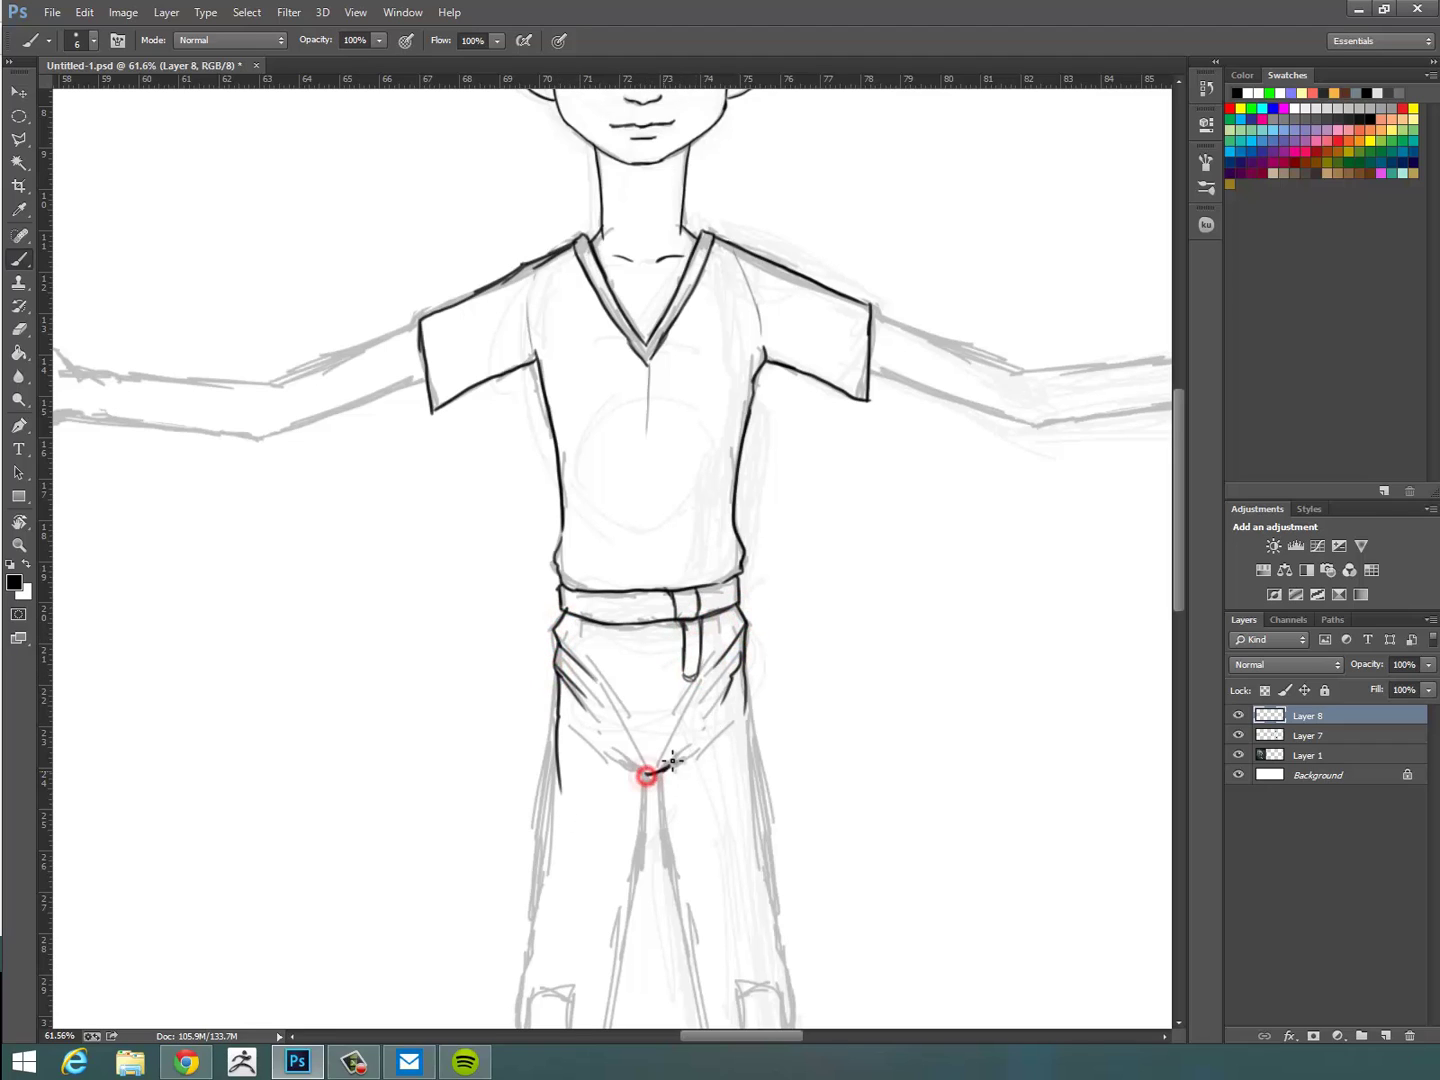
# Ink the left trouser leg's inner and outer edges, hem and cuff slit.
pyautogui.scroll(-5, 825, 847)
pyautogui.moveTo(631, 447); pyautogui.dragTo(687, 745)
pyautogui.moveTo(741, 477); pyautogui.dragTo(780, 970)
pyautogui.moveTo(720, 912); pyautogui.dragTo(729, 996)
pyautogui.moveTo(717, 988); pyautogui.dragTo(690, 978)
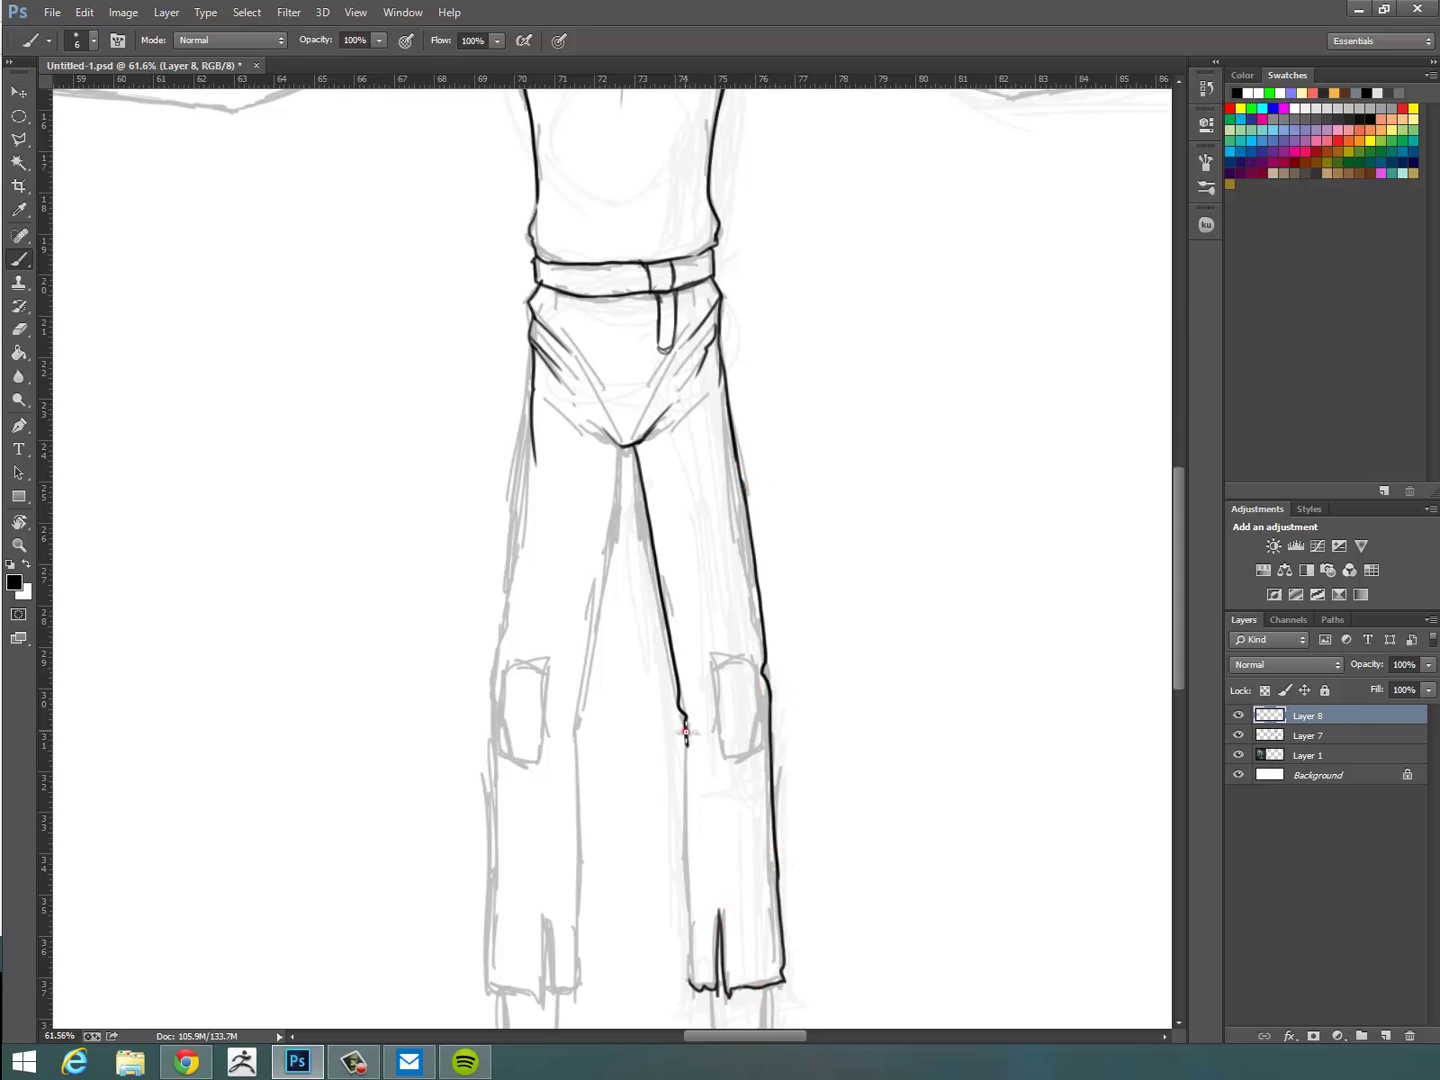
pyautogui.moveTo(686, 735)
pyautogui.mouseDown()
pyautogui.moveTo(691, 976)
pyautogui.moveTo(729, 945)
pyautogui.mouseUp()
# Add fray lines to the left trouser cuff and ink the left knee patch with stitches.
pyautogui.moveTo(748, 981); pyautogui.dragTo(746, 957)
pyautogui.moveTo(769, 972)
pyautogui.mouseDown()
pyautogui.moveTo(761, 842)
pyautogui.moveTo(770, 890)
pyautogui.mouseUp()
pyautogui.moveTo(704, 980); pyautogui.dragTo(702, 948)
pyautogui.moveTo(712, 668)
pyautogui.mouseDown()
pyautogui.moveTo(758, 734)
pyautogui.moveTo(730, 697)
pyautogui.mouseUp()
pyautogui.moveTo(730, 750)
pyautogui.mouseDown()
pyautogui.moveTo(750, 744)
pyautogui.moveTo(766, 694)
pyautogui.mouseUp()
# Ink the right trouser leg's outline and hem, and add crease lines around the crotch.
pyautogui.moveTo(532, 398); pyautogui.dragTo(498, 654)
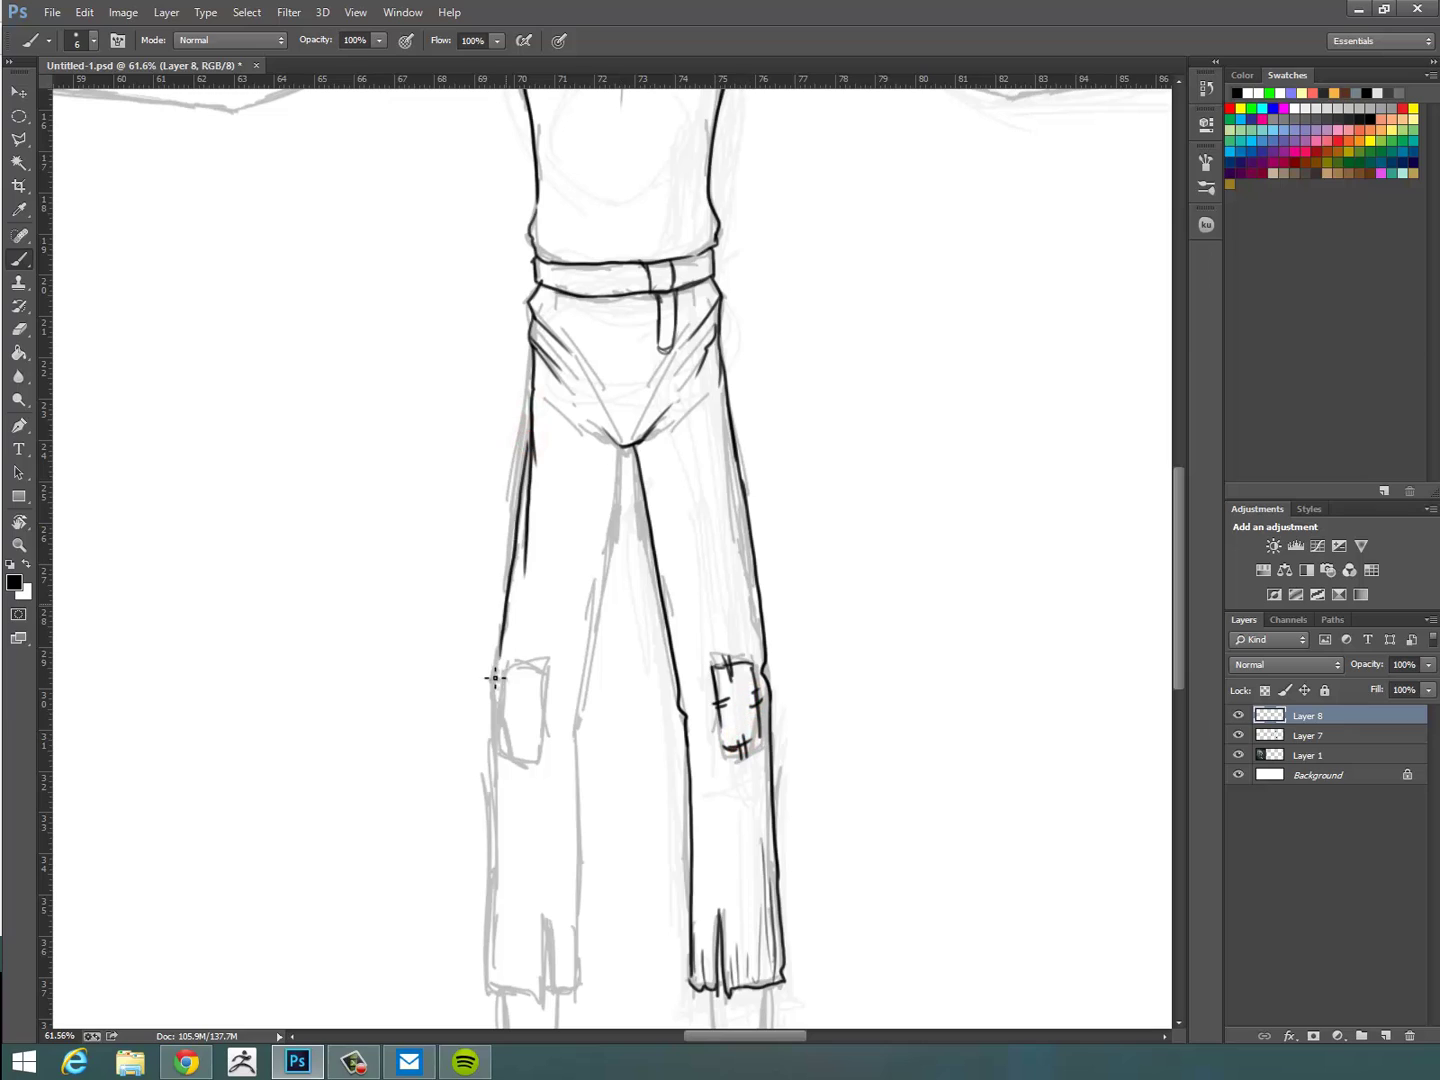
pyautogui.moveTo(492, 735)
pyautogui.mouseDown()
pyautogui.moveTo(554, 995)
pyautogui.moveTo(605, 500)
pyautogui.mouseUp()
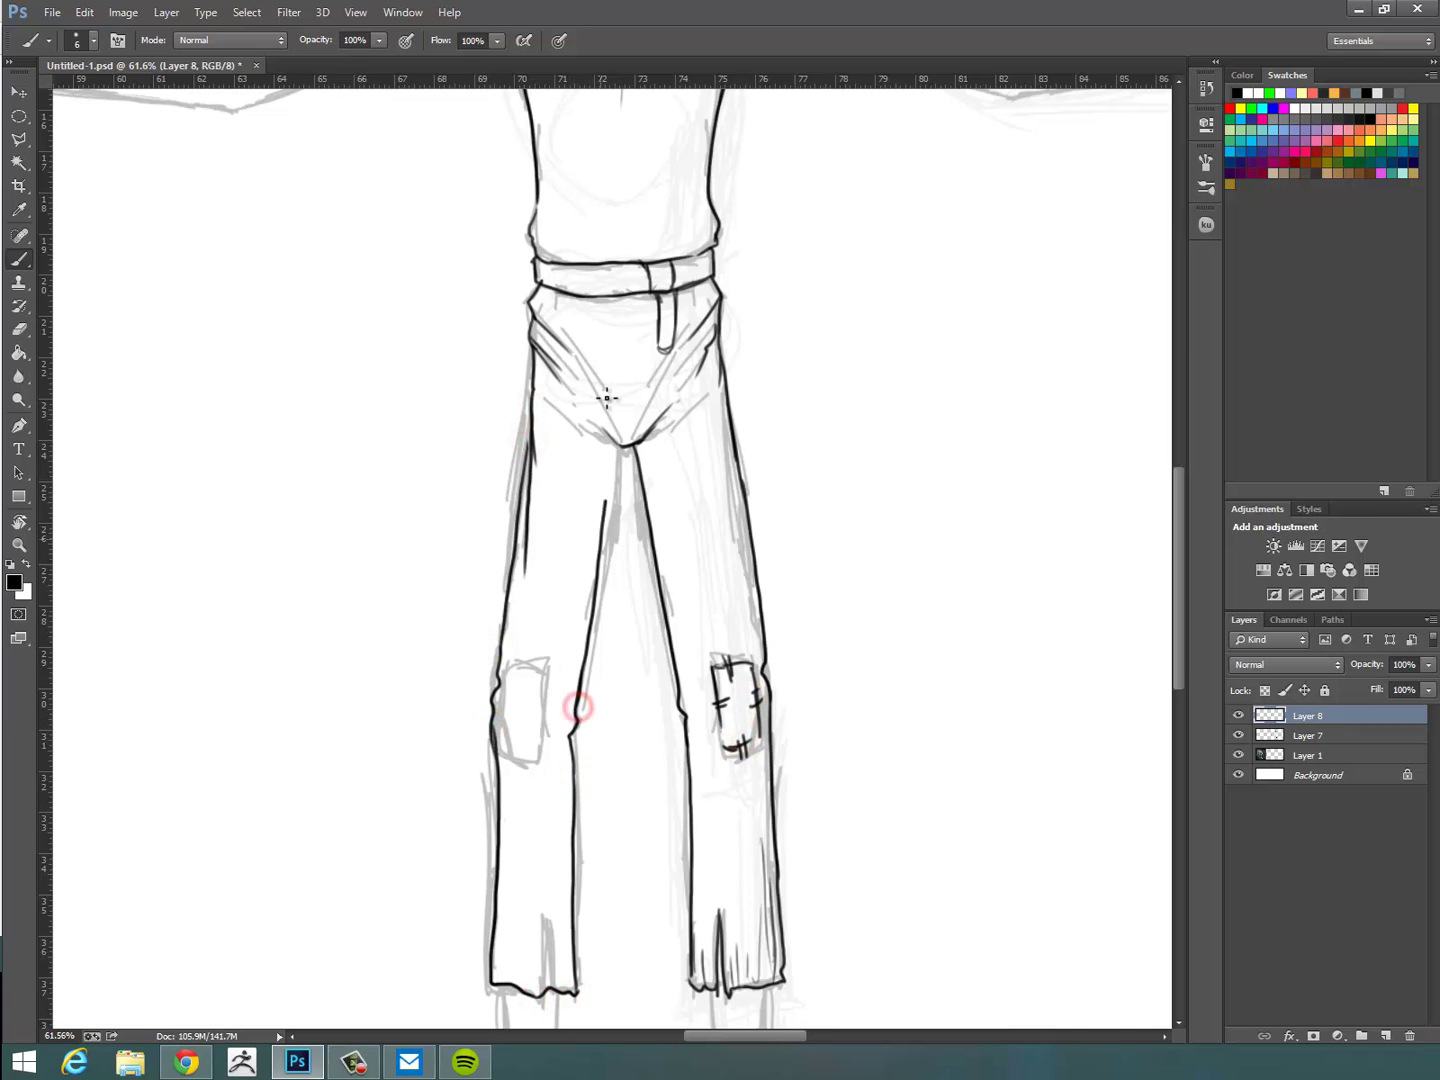
pyautogui.moveTo(540, 415); pyautogui.dragTo(602, 441)
pyautogui.moveTo(662, 437); pyautogui.dragTo(718, 402)
pyautogui.moveTo(686, 403); pyautogui.dragTo(700, 392)
# Ink the right knee patch with its stitches.
pyautogui.moveTo(509, 682); pyautogui.dragTo(505, 755)
pyautogui.moveTo(505, 755); pyautogui.dragTo(538, 747)
pyautogui.moveTo(508, 682); pyautogui.dragTo(536, 680)
pyautogui.moveTo(521, 671); pyautogui.dragTo(517, 692)
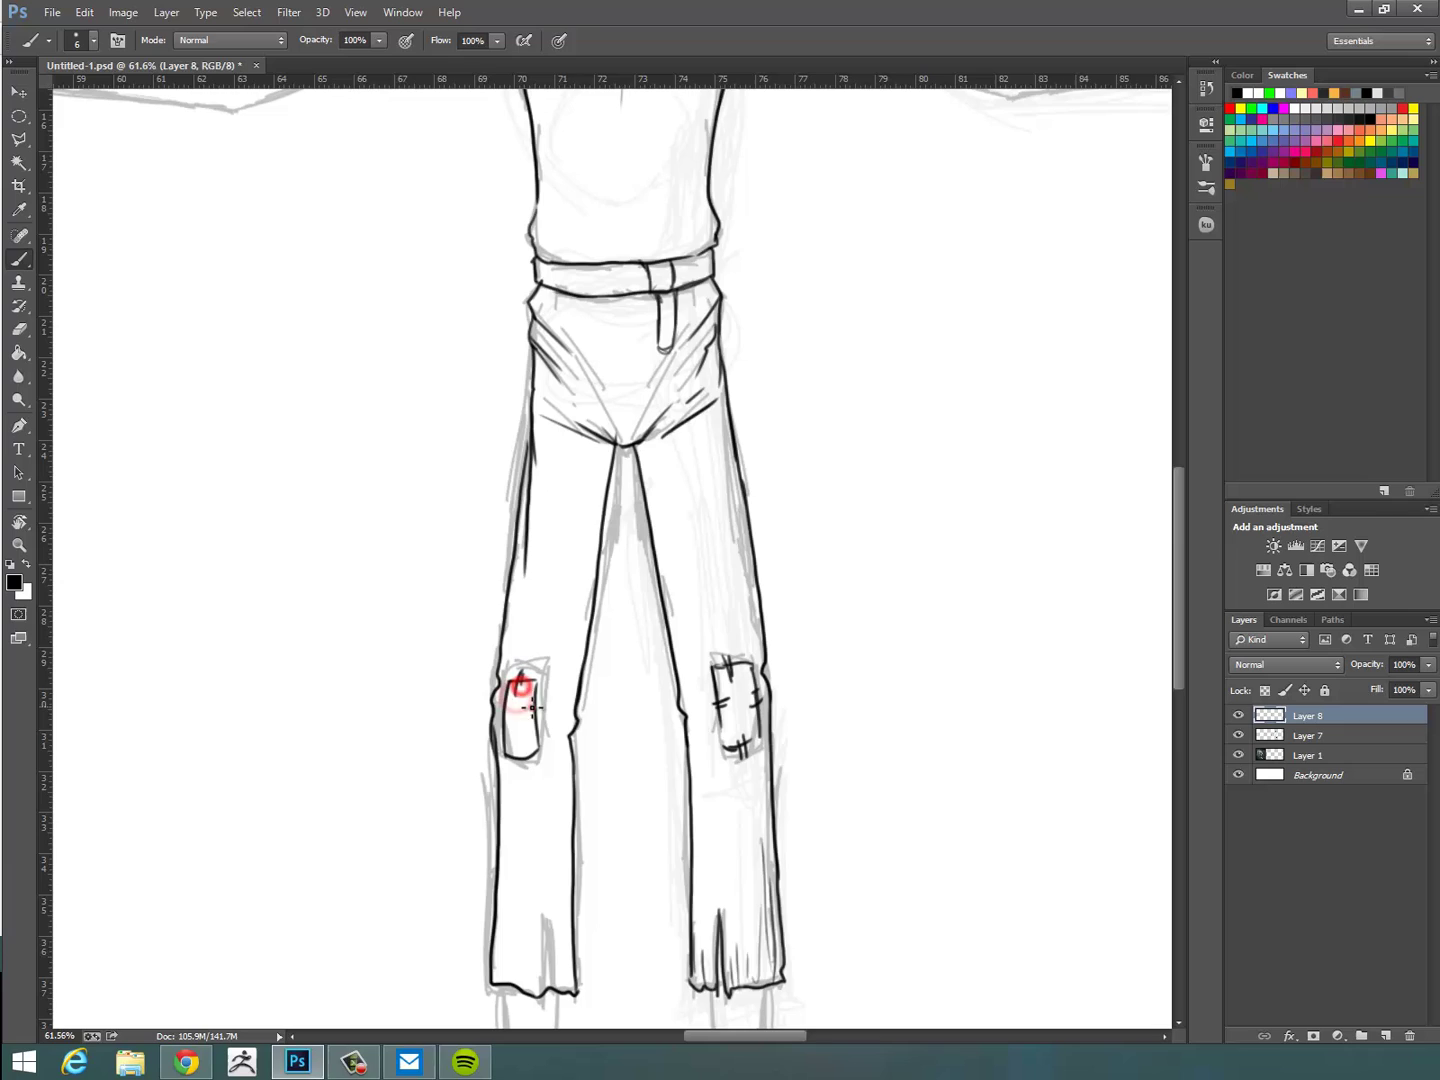
# Ink both ankles and bare feet with their toes below the trouser hems.
pyautogui.moveTo(839, 985); pyautogui.dragTo(858, 675)
pyautogui.moveTo(730, 680); pyautogui.dragTo(737, 785)
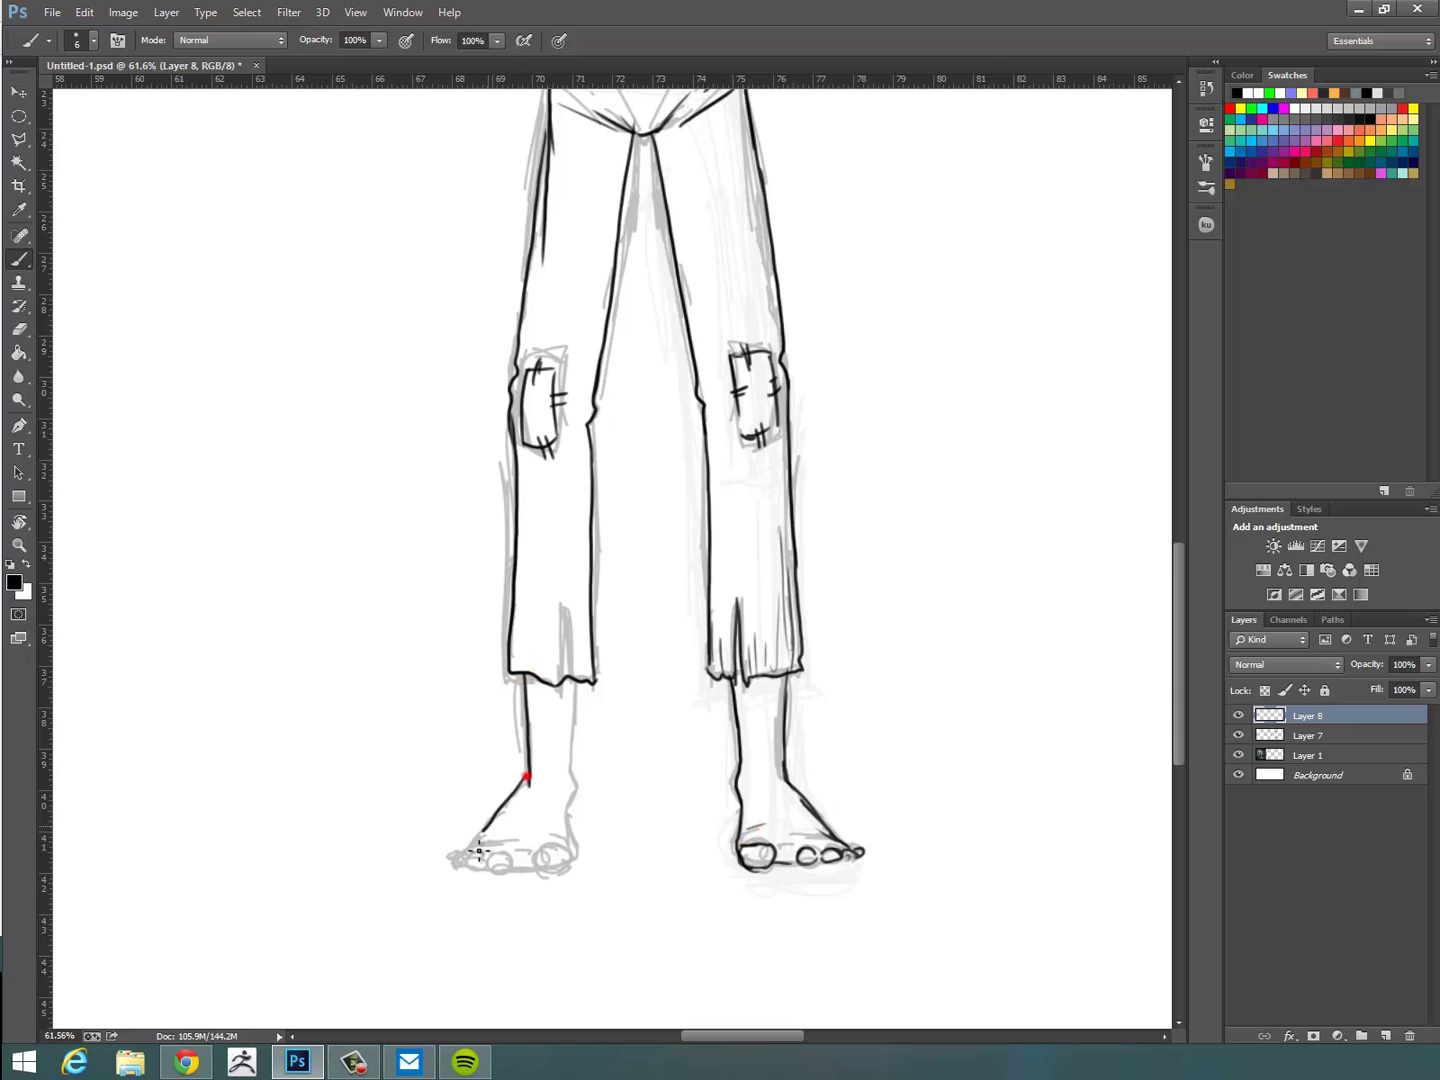
pyautogui.moveTo(479, 851); pyautogui.dragTo(463, 852)
pyautogui.moveTo(573, 684); pyautogui.dragTo(566, 843)
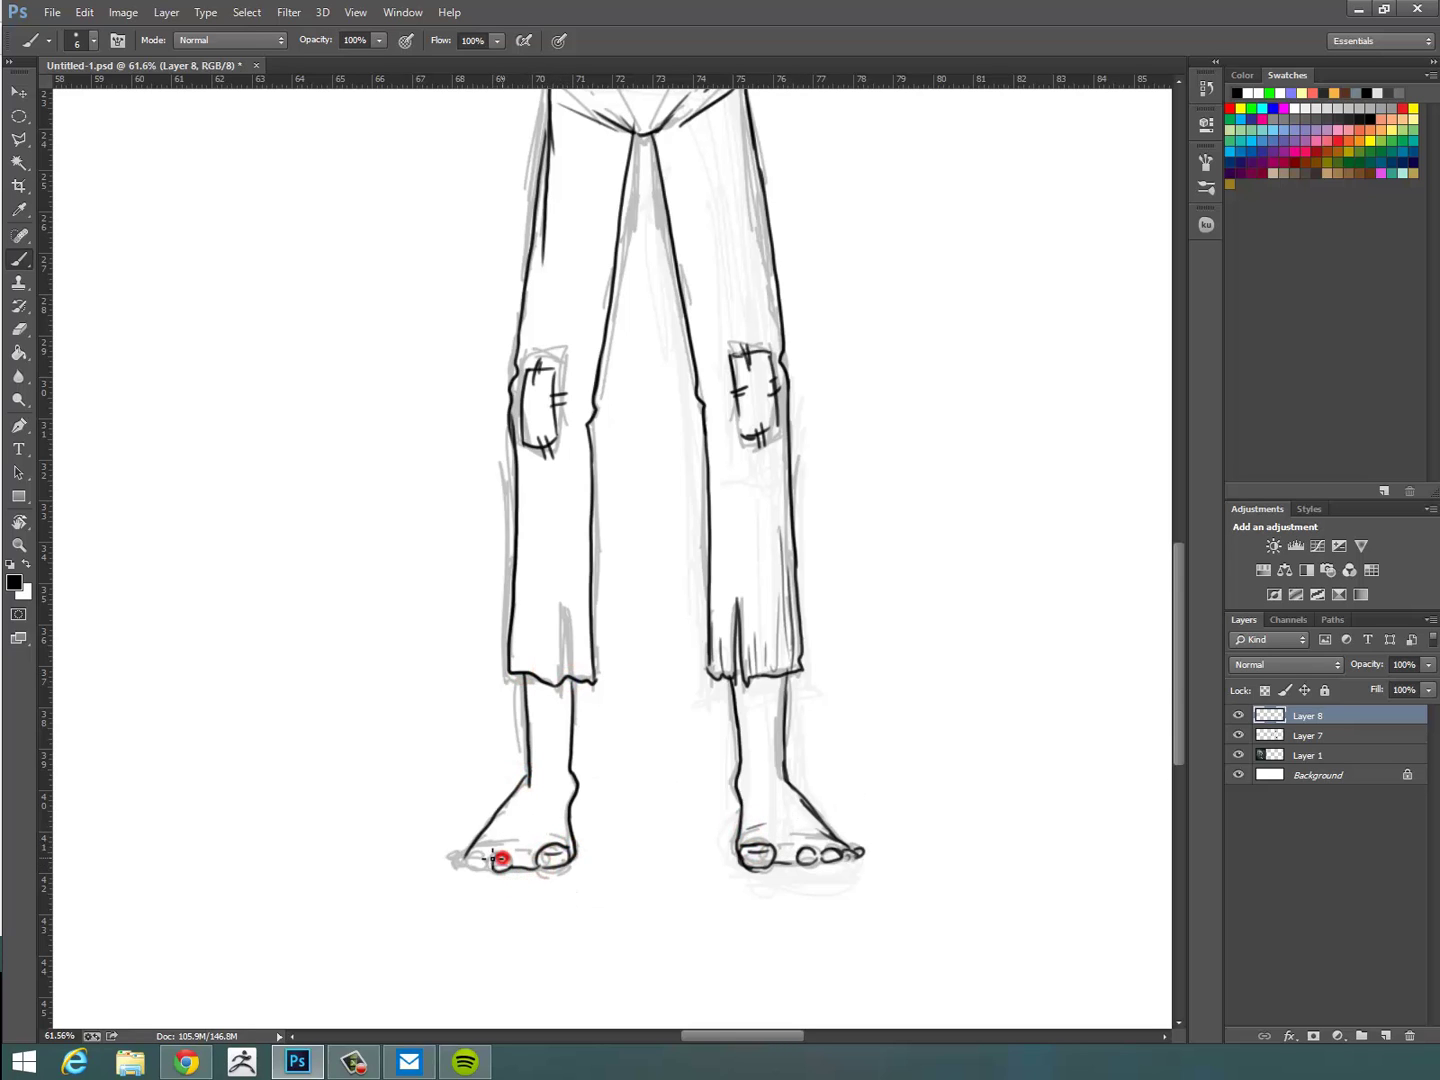
# Ink the thumb of the character's outstretched left hand.
pyautogui.moveTo(905, 199); pyautogui.dragTo(983, 1022)
pyautogui.moveTo(925, 672); pyautogui.dragTo(790, 680)
pyautogui.moveTo(858, 755); pyautogui.dragTo(762, 549)
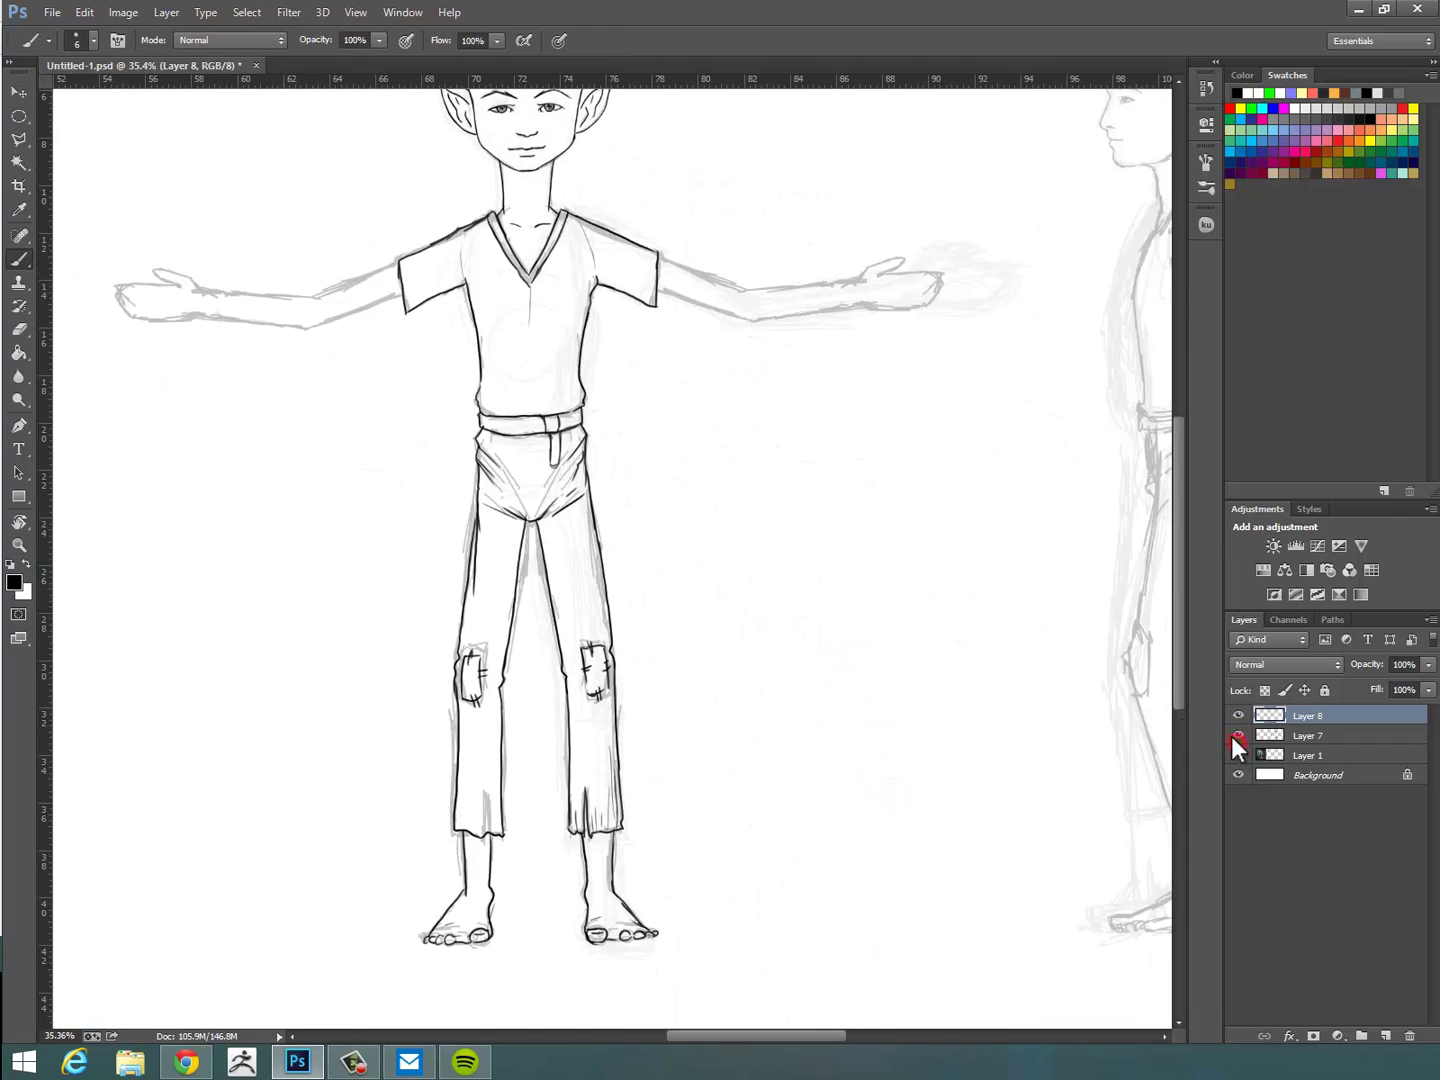
pyautogui.press('r')
pyautogui.moveTo(823, 755); pyautogui.dragTo(709, 593)
pyautogui.press('b')
pyautogui.scroll(5, 731, 543)
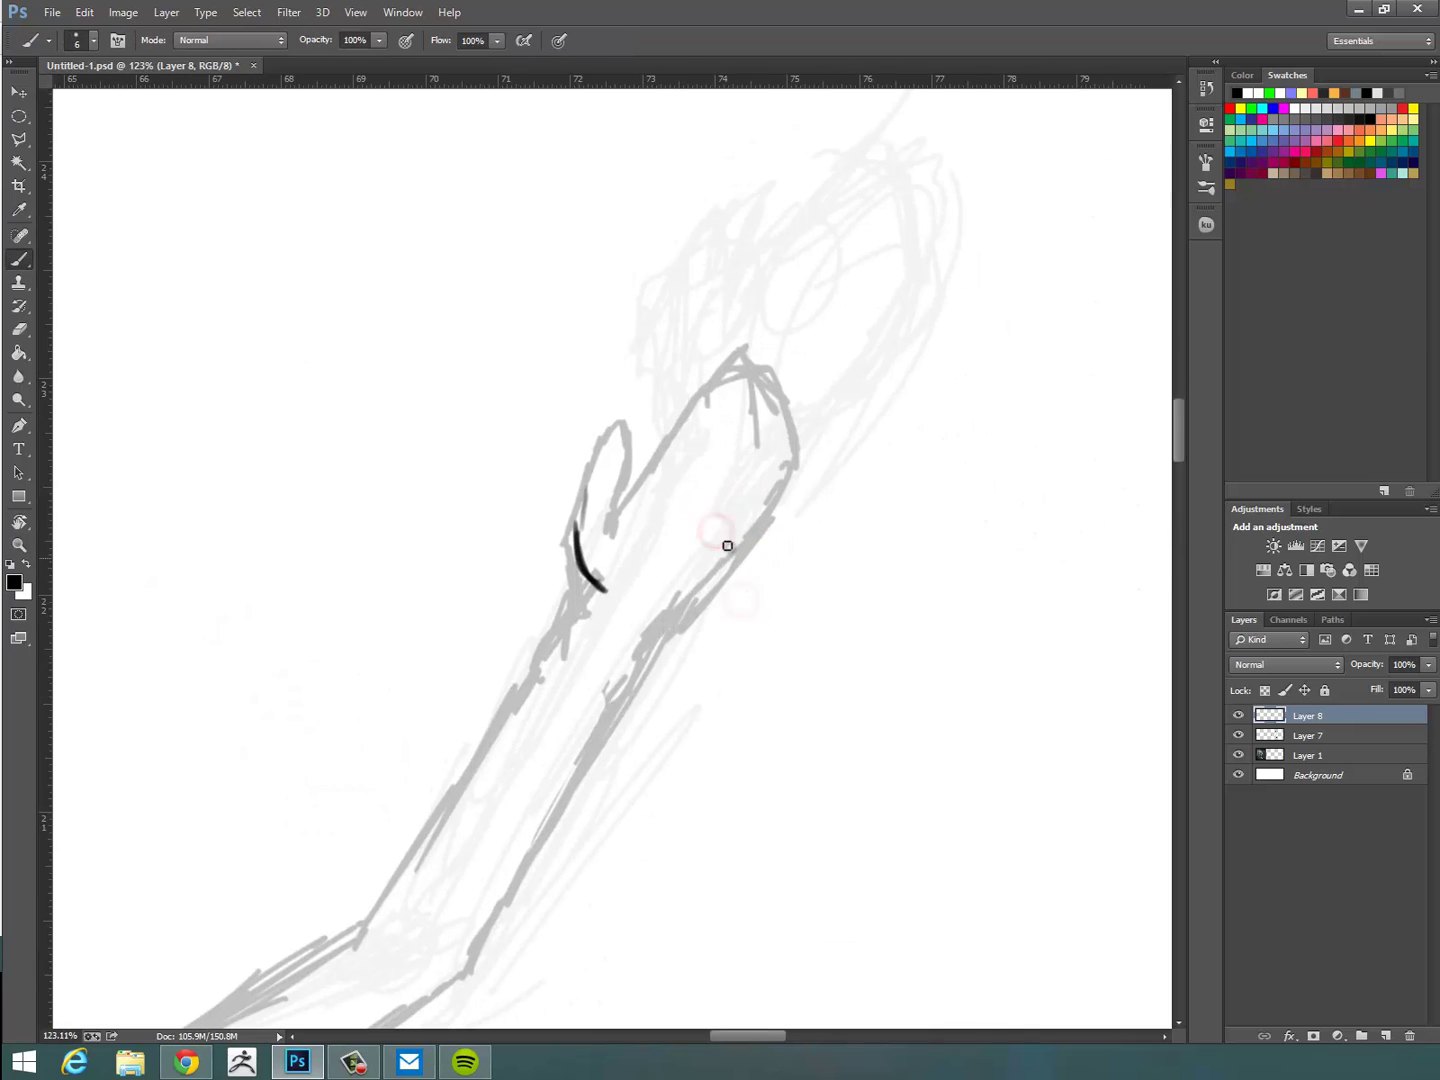
pyautogui.moveTo(581, 440); pyautogui.dragTo(620, 514)
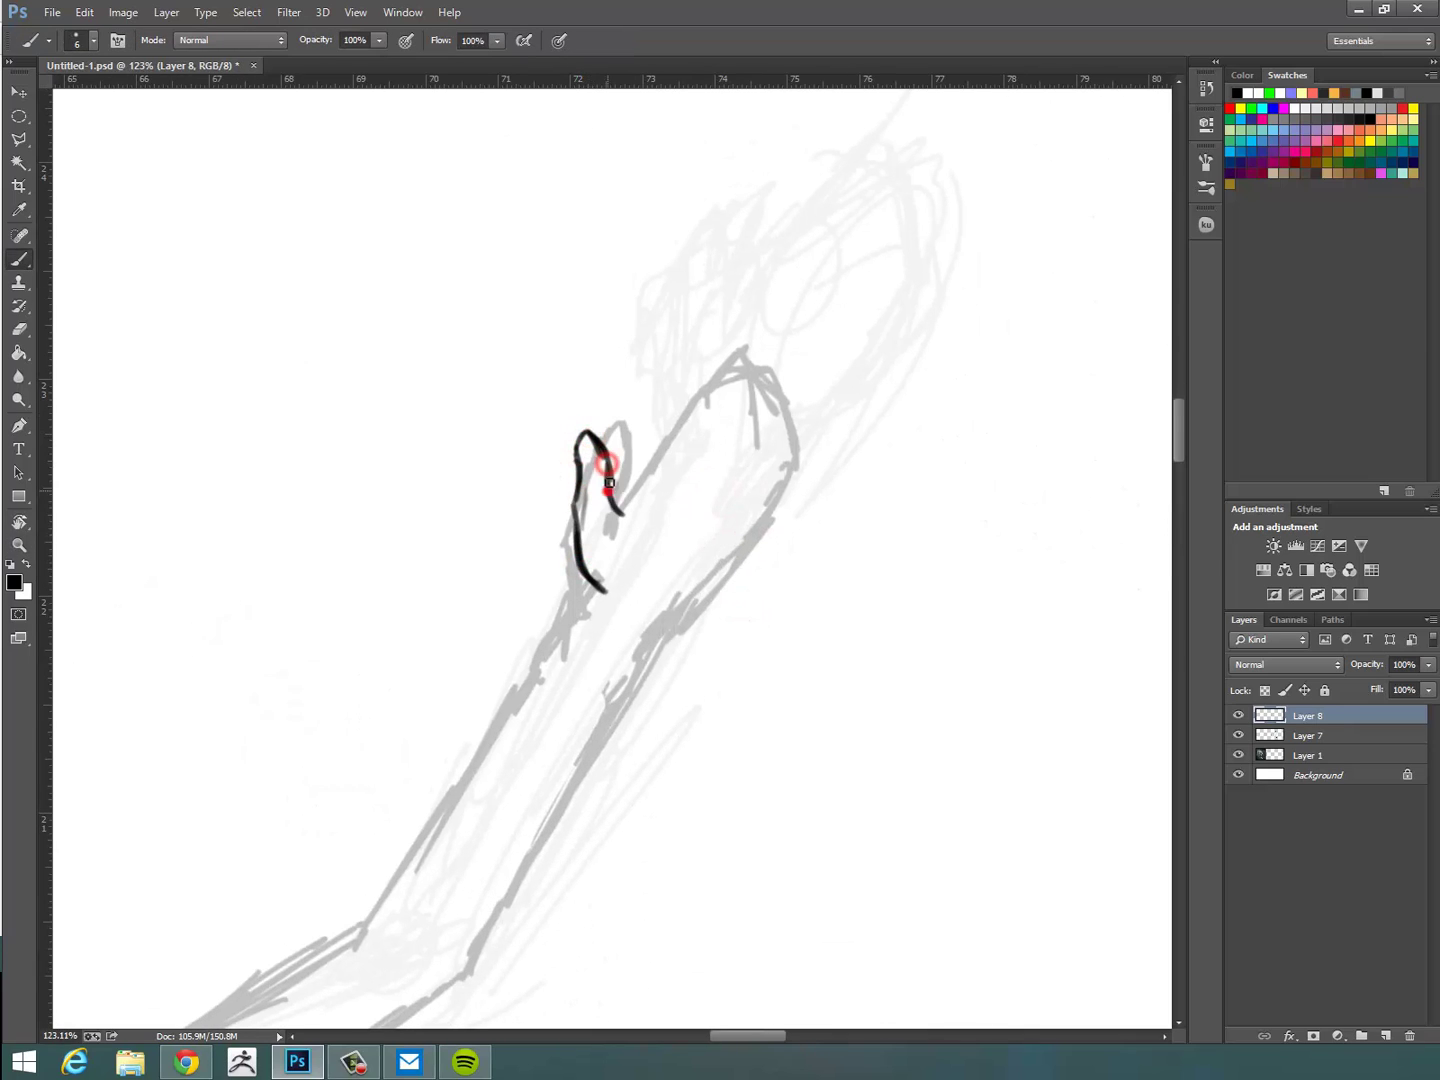
# Ink the left hand's fingers, finger creases and palm edge down to the wrist.
pyautogui.moveTo(687, 393); pyautogui.dragTo(705, 371)
pyautogui.moveTo(666, 457); pyautogui.dragTo(703, 472)
pyautogui.moveTo(716, 484)
pyautogui.mouseDown()
pyautogui.moveTo(737, 512)
pyautogui.moveTo(746, 373)
pyautogui.mouseUp()
pyautogui.moveTo(782, 382)
pyautogui.mouseDown()
pyautogui.moveTo(720, 474)
pyautogui.moveTo(806, 408)
pyautogui.moveTo(741, 487)
pyautogui.moveTo(740, 508)
pyautogui.moveTo(755, 478)
pyautogui.moveTo(738, 516)
pyautogui.moveTo(641, 614)
pyautogui.mouseUp()
pyautogui.press('e')
pyautogui.press('b')
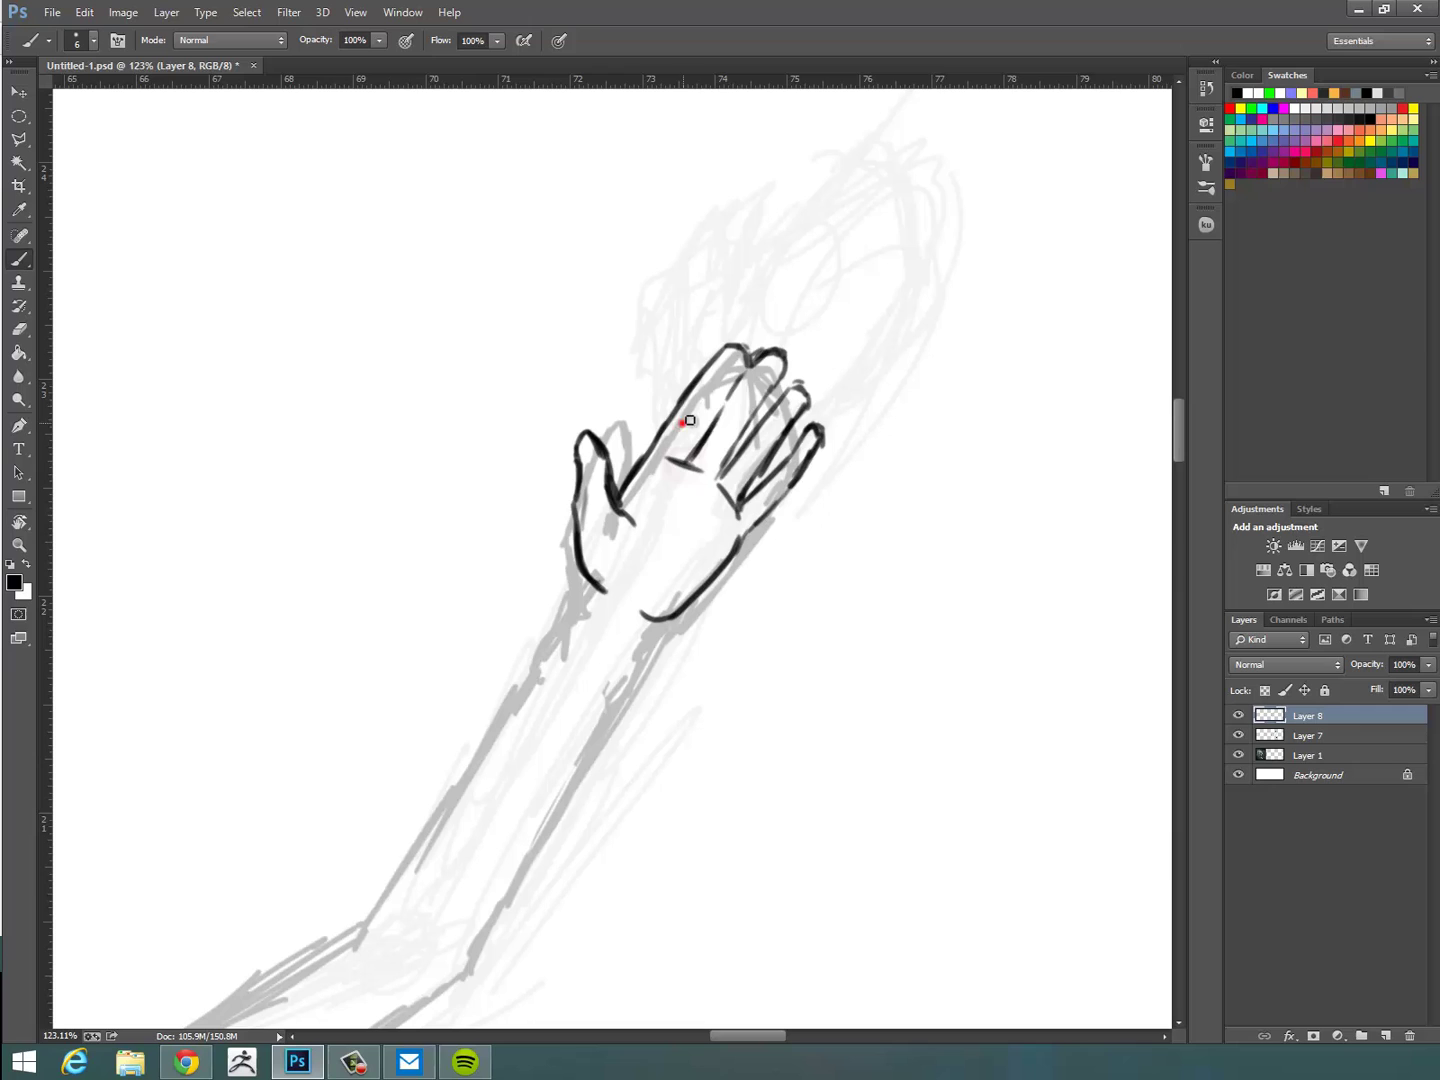
# Ink the small joint creases across the fingers of the outstretched left hand.
pyautogui.moveTo(725, 422); pyautogui.dragTo(731, 429)
pyautogui.moveTo(743, 384); pyautogui.dragTo(752, 392)
pyautogui.moveTo(748, 383); pyautogui.dragTo(757, 391)
pyautogui.moveTo(715, 376); pyautogui.dragTo(728, 381)
pyautogui.moveTo(748, 452); pyautogui.dragTo(757, 462)
pyautogui.moveTo(754, 449); pyautogui.dragTo(761, 459)
pyautogui.moveTo(767, 484); pyautogui.dragTo(774, 493)
# Ink both edges of the left arm from the wrist toward the elbow and sleeve.
pyautogui.moveTo(587, 572)
pyautogui.mouseDown()
pyautogui.moveTo(533, 680)
pyautogui.moveTo(374, 912)
pyautogui.mouseUp()
pyautogui.moveTo(656, 621); pyautogui.dragTo(459, 984)
pyautogui.moveTo(733, 768)
pyautogui.mouseDown()
pyautogui.moveTo(760, 746)
pyautogui.moveTo(700, 775)
pyautogui.mouseUp()
pyautogui.moveTo(762, 760); pyautogui.dragTo(970, 562)
pyautogui.hotkey('ctrl', 'r')
pyautogui.moveTo(594, 735)
pyautogui.mouseDown()
pyautogui.moveTo(785, 620)
pyautogui.moveTo(710, 750)
pyautogui.mouseUp()
# Erase stray ink along the left arm's outline and redraw the gap with the brush.
pyautogui.press('e')
pyautogui.moveTo(860, 645); pyautogui.dragTo(788, 693)
pyautogui.press('b')
pyautogui.press('e')
pyautogui.moveTo(918, 518); pyautogui.dragTo(854, 642)
pyautogui.press('b')
pyautogui.moveTo(841, 665)
pyautogui.mouseDown()
pyautogui.moveTo(882, 593)
pyautogui.moveTo(836, 643)
pyautogui.mouseUp()
# Re-ink the left hand's finger outlines and fingertips, and the lower palm edge.
pyautogui.press('z')
pyautogui.press('r')
pyautogui.moveTo(958, 691); pyautogui.dragTo(735, 820)
pyautogui.moveTo(906, 742)
pyautogui.mouseDown()
pyautogui.moveTo(868, 681)
pyautogui.moveTo(752, 630)
pyautogui.moveTo(950, 692)
pyautogui.mouseUp()
pyautogui.press('z')
pyautogui.press('b')
pyautogui.moveTo(480, 520)
pyautogui.mouseDown()
pyautogui.moveTo(861, 684)
pyautogui.moveTo(541, 580)
pyautogui.moveTo(725, 534)
pyautogui.mouseUp()
pyautogui.moveTo(743, 532)
pyautogui.mouseDown()
pyautogui.moveTo(550, 604)
pyautogui.moveTo(746, 599)
pyautogui.moveTo(541, 658)
pyautogui.moveTo(706, 669)
pyautogui.mouseUp()
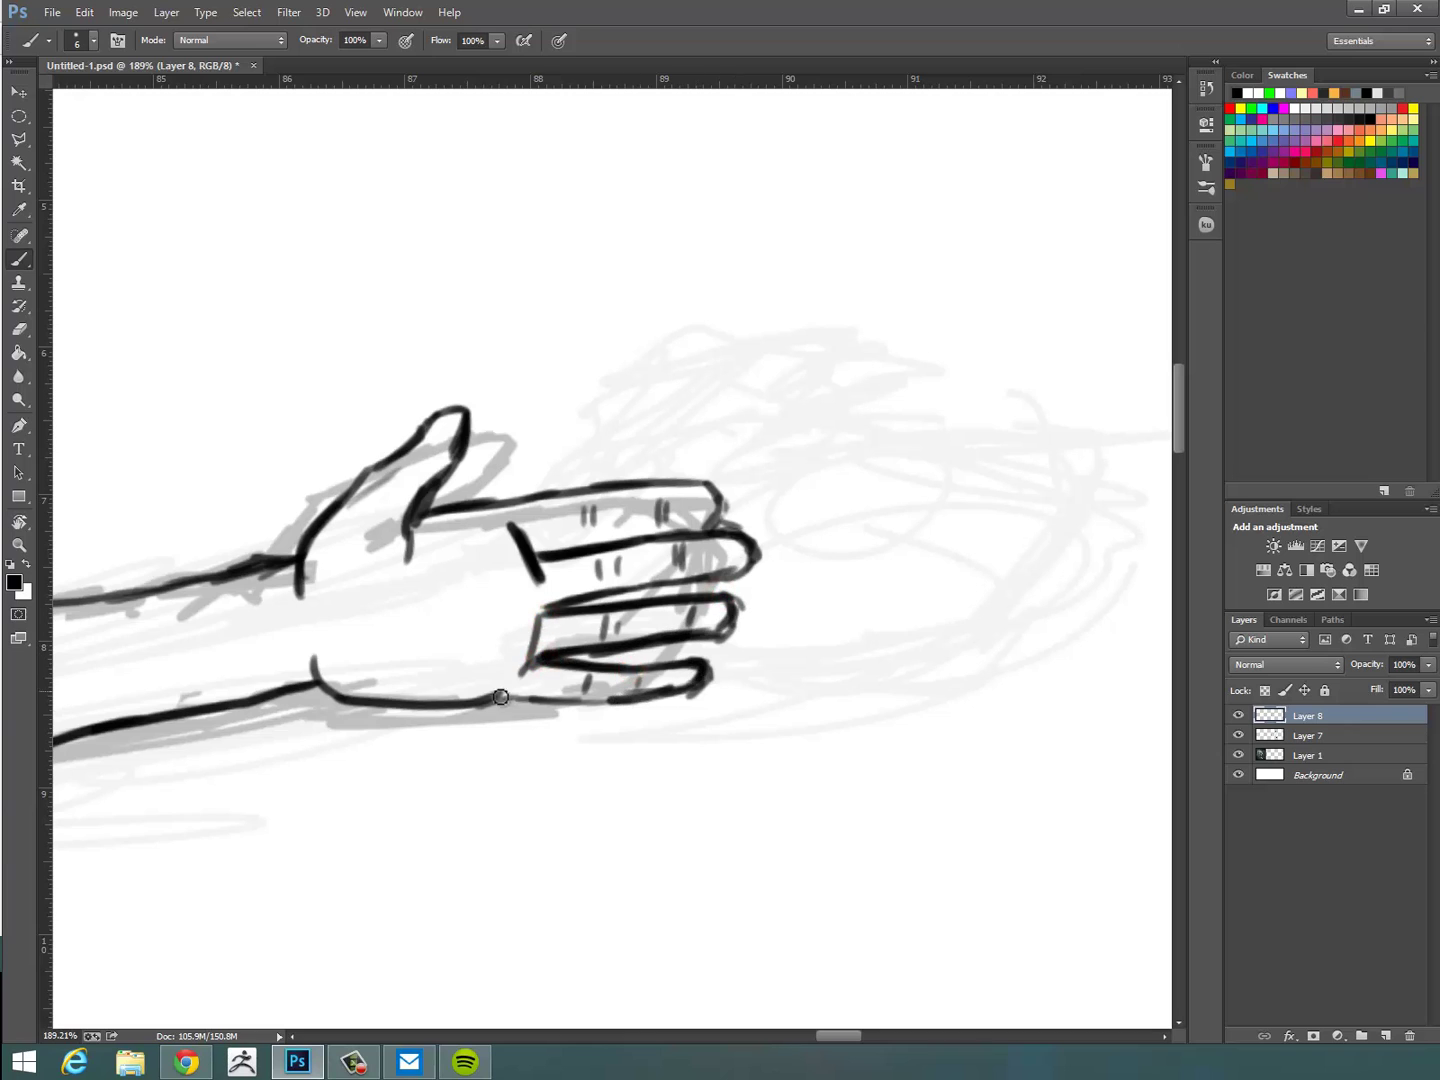
pyautogui.moveTo(501, 696); pyautogui.dragTo(681, 688)
# Select the inked left arm and hand with the Polygonal Lasso and rotate it slightly clockwise, keeping it joined to the sleeve opening.
pyautogui.press('z')
pyautogui.moveTo(822, 708); pyautogui.dragTo(720, 722)
pyautogui.moveTo(787, 815)
pyautogui.mouseDown()
pyautogui.moveTo(754, 764)
pyautogui.moveTo(707, 784)
pyautogui.moveTo(797, 776)
pyautogui.mouseUp()
pyautogui.press('z')
pyautogui.press('l')
pyautogui.click(489, 443)
pyautogui.click(489, 500)
pyautogui.click(620, 551)
pyautogui.click(771, 515)
pyautogui.click(808, 437)
pyautogui.click(718, 394)
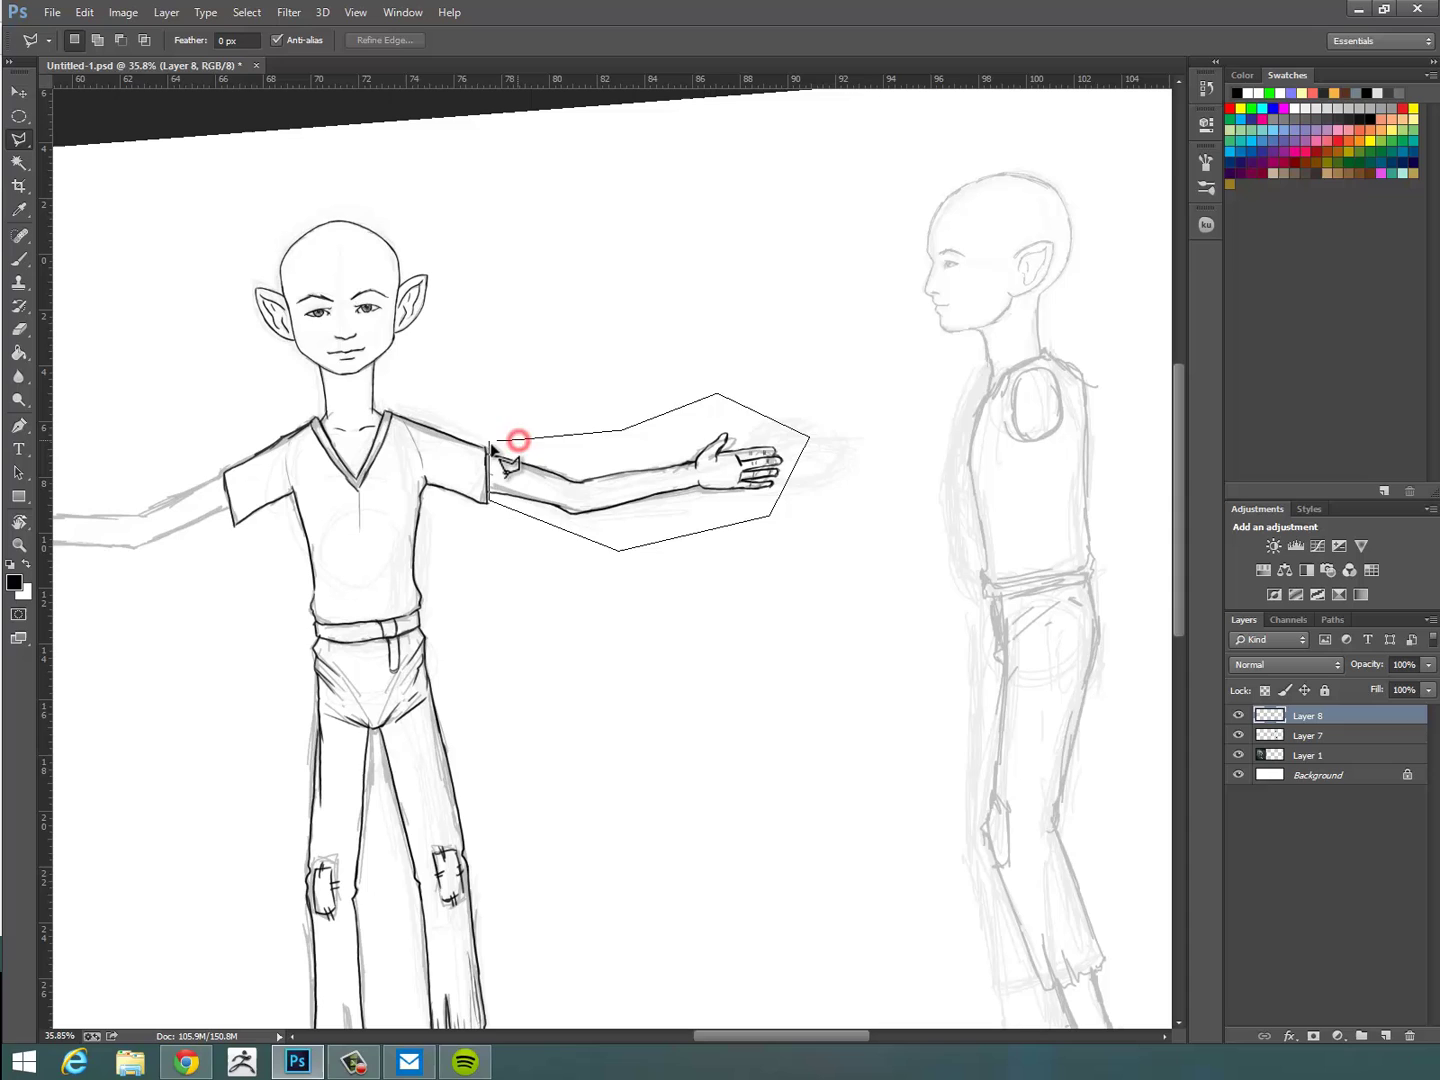
pyautogui.click(489, 444)
pyautogui.hotkey('ctrl', 't')
pyautogui.moveTo(648, 475); pyautogui.dragTo(489, 481)
pyautogui.moveTo(820, 377); pyautogui.dragTo(815, 395)
pyautogui.moveTo(680, 470); pyautogui.dragTo(676, 476)
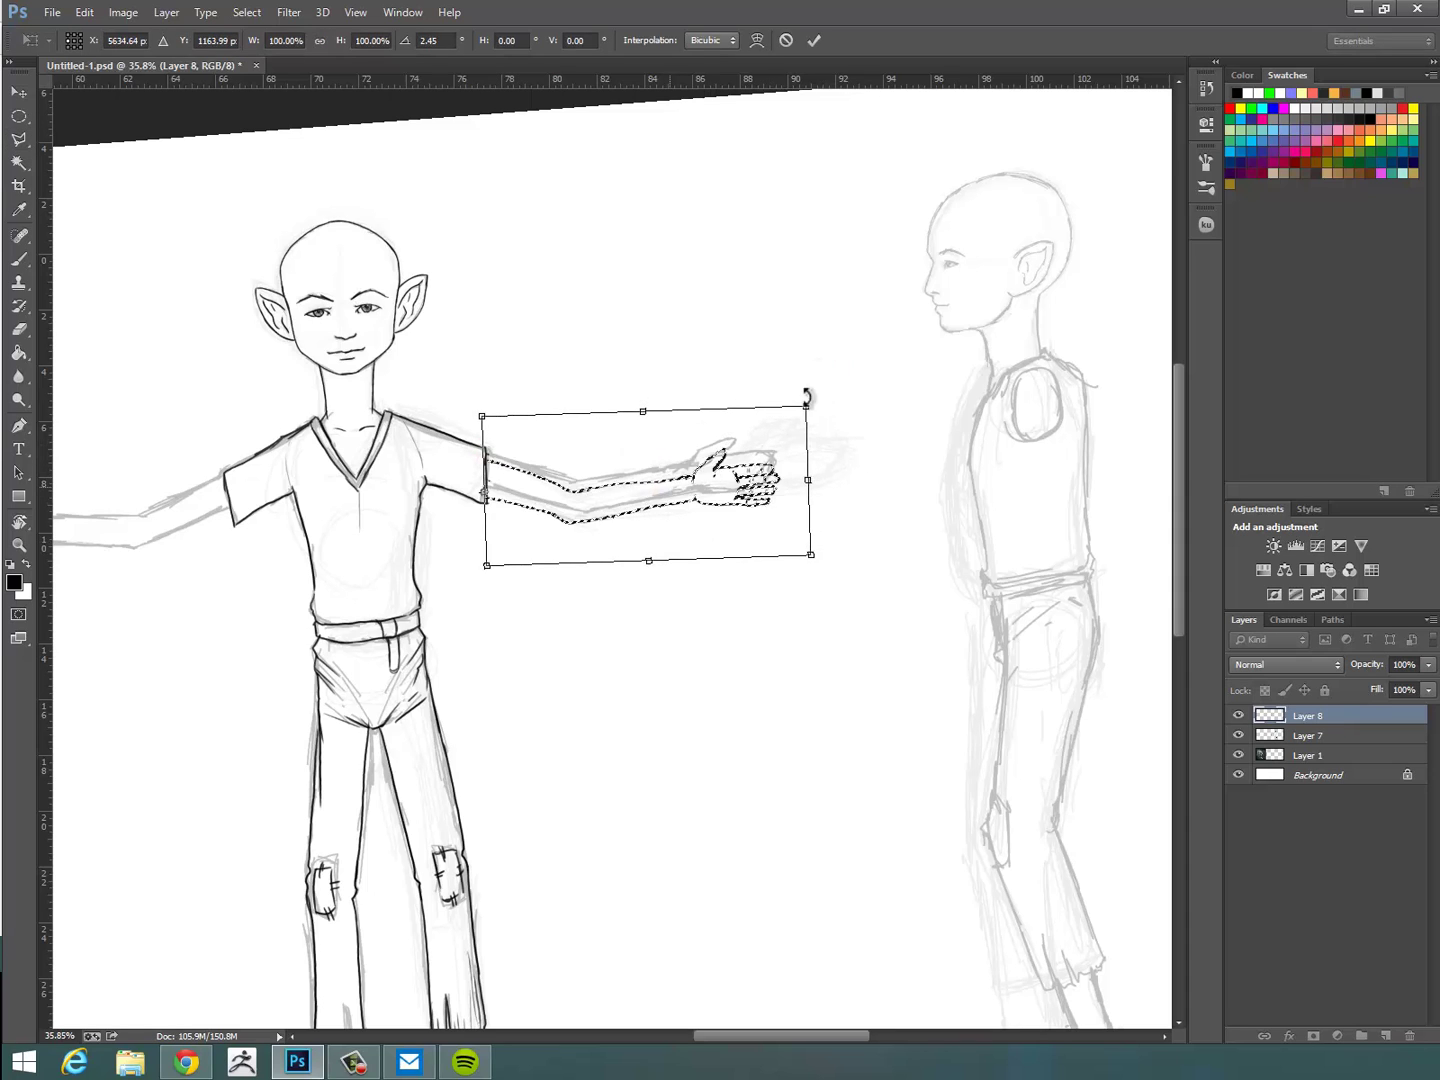
pyautogui.moveTo(820, 398); pyautogui.dragTo(826, 392)
pyautogui.press('Return')
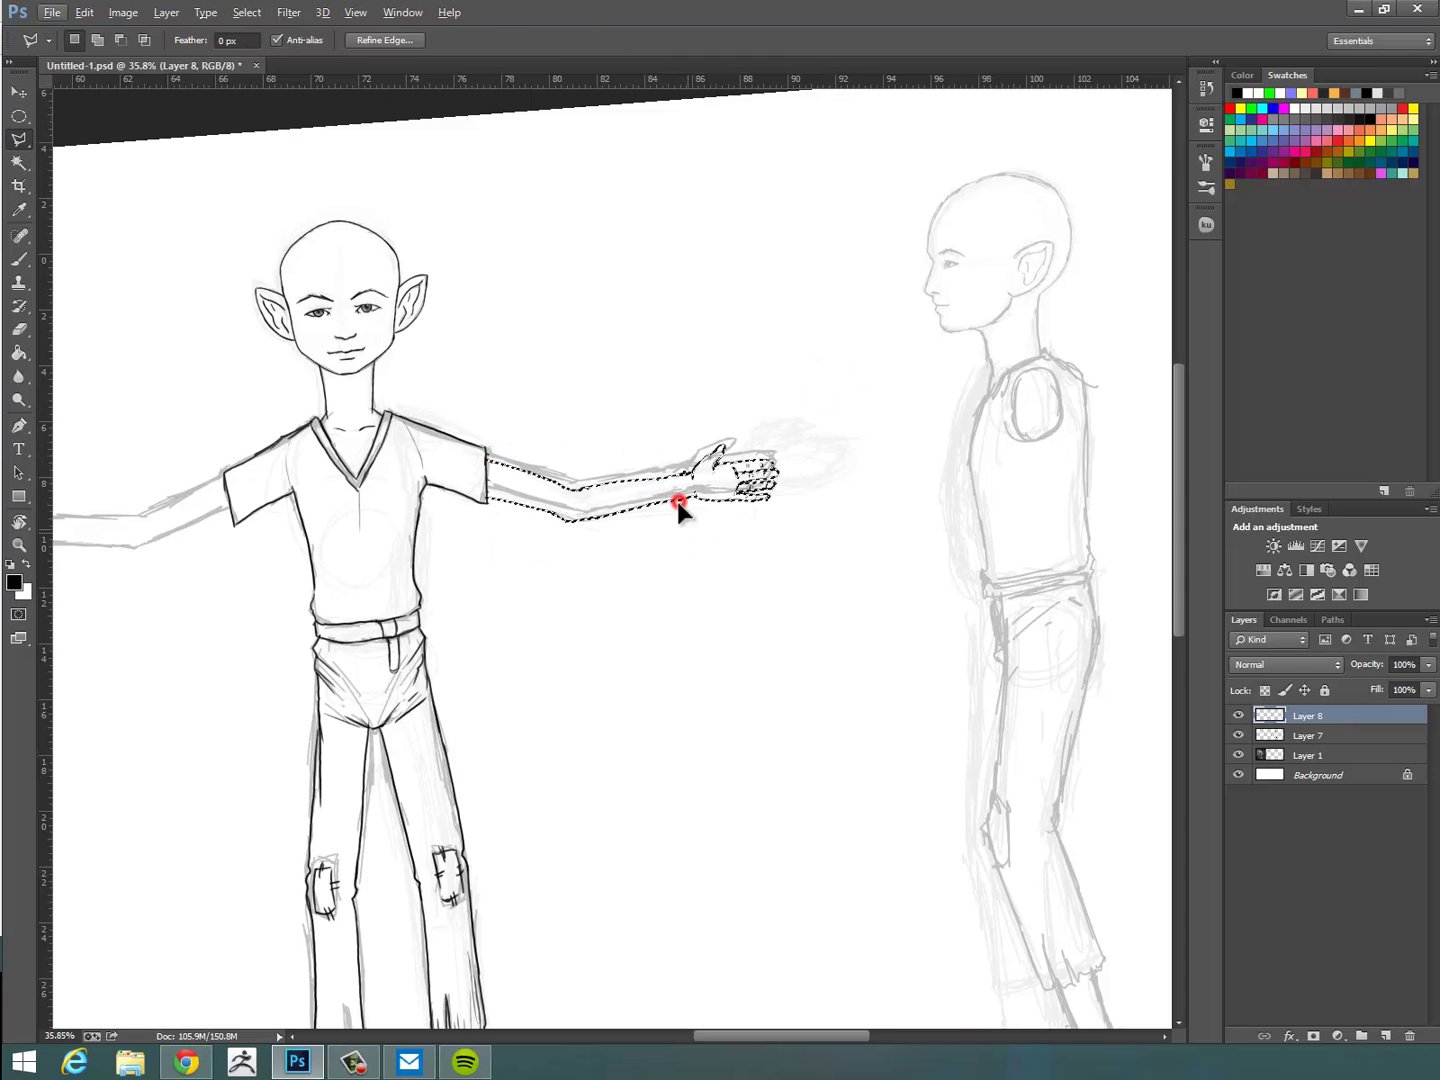
# Duplicate the selected arm, flip the copy horizontally, and place it at the opposite sleeve over the sketched arm.
pyautogui.moveTo(677, 501)
pyautogui.mouseDown()
pyautogui.moveTo(669, 621)
pyautogui.moveTo(960, 656)
pyautogui.mouseUp()
pyautogui.click(84, 12)
pyautogui.moveTo(297, 381)
pyautogui.click(424, 576)
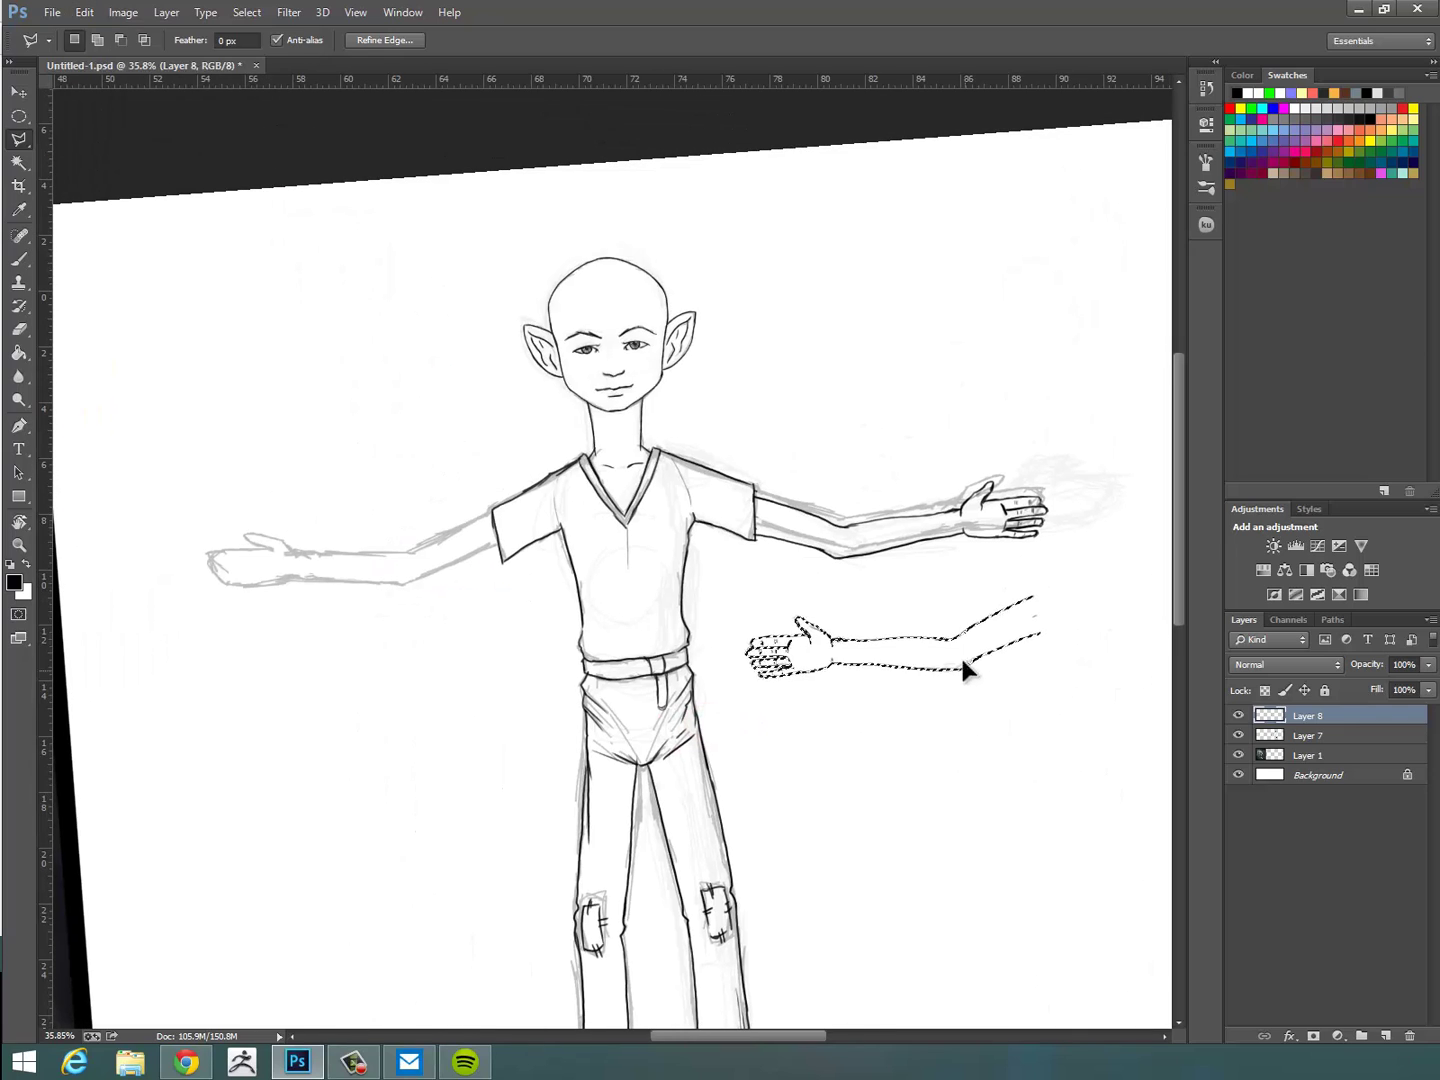
pyautogui.click(20, 139)
pyautogui.moveTo(20, 147); pyautogui.dragTo(90, 140)
pyautogui.moveTo(969, 664); pyautogui.dragTo(424, 588)
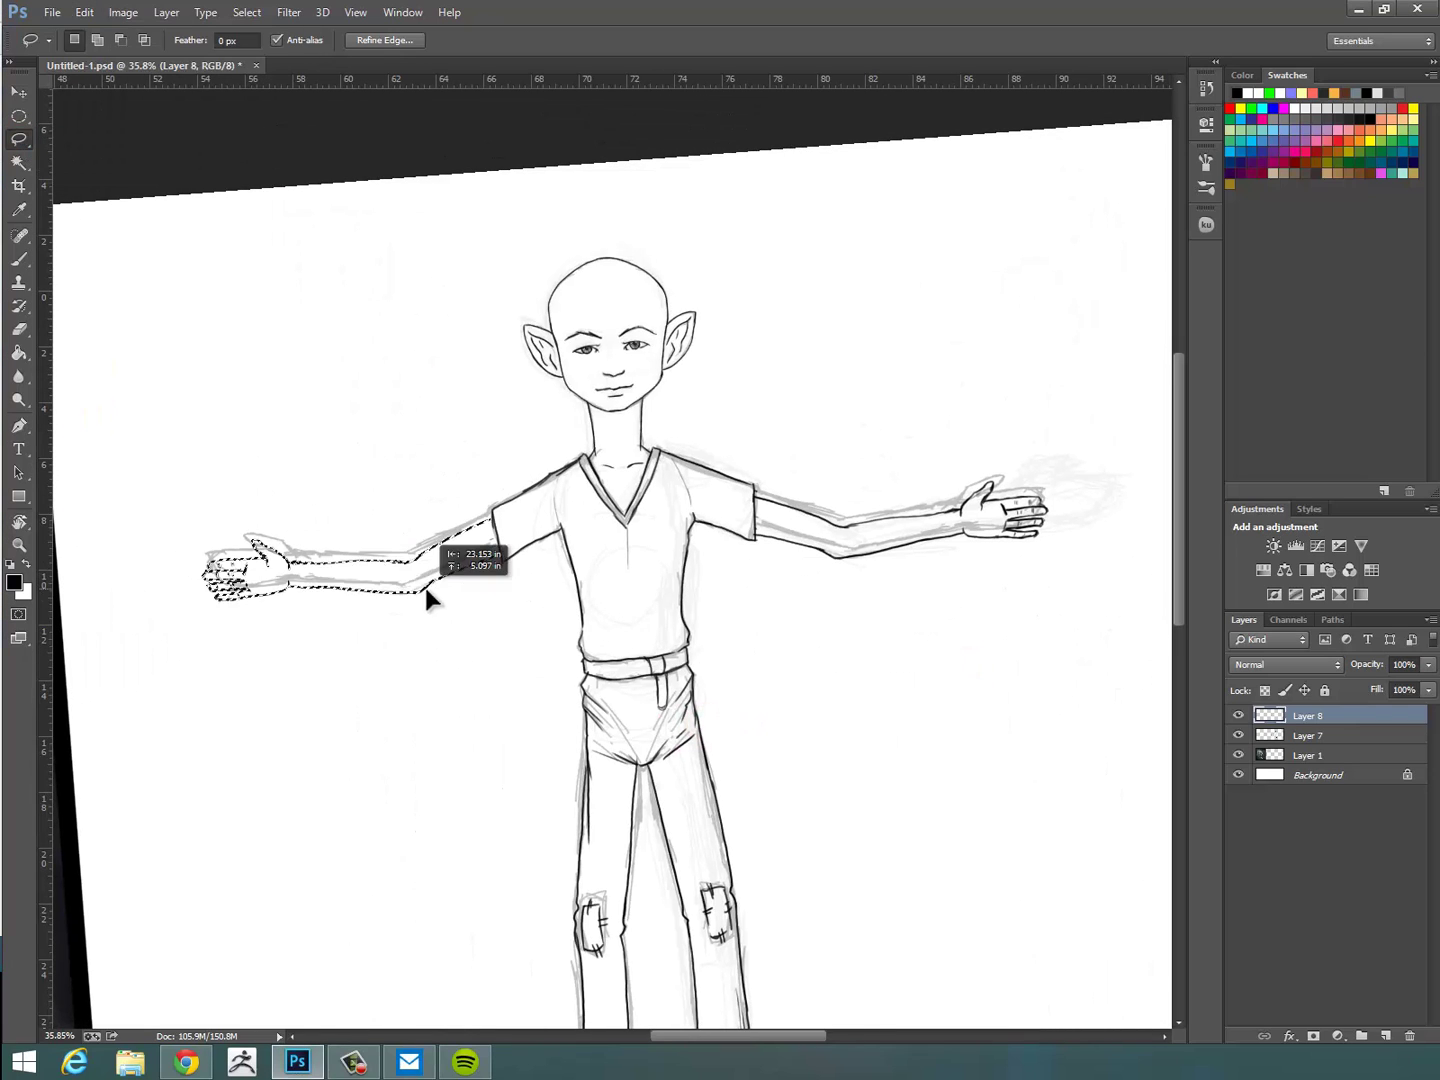
# Lasso the original left arm, nudge it slightly to line up with its sleeve, and deselect.
pyautogui.click(757, 498)
pyautogui.moveTo(933, 443)
pyautogui.mouseDown()
pyautogui.moveTo(764, 494)
pyautogui.moveTo(796, 469)
pyautogui.mouseUp()
pyautogui.moveTo(874, 517); pyautogui.dragTo(868, 508)
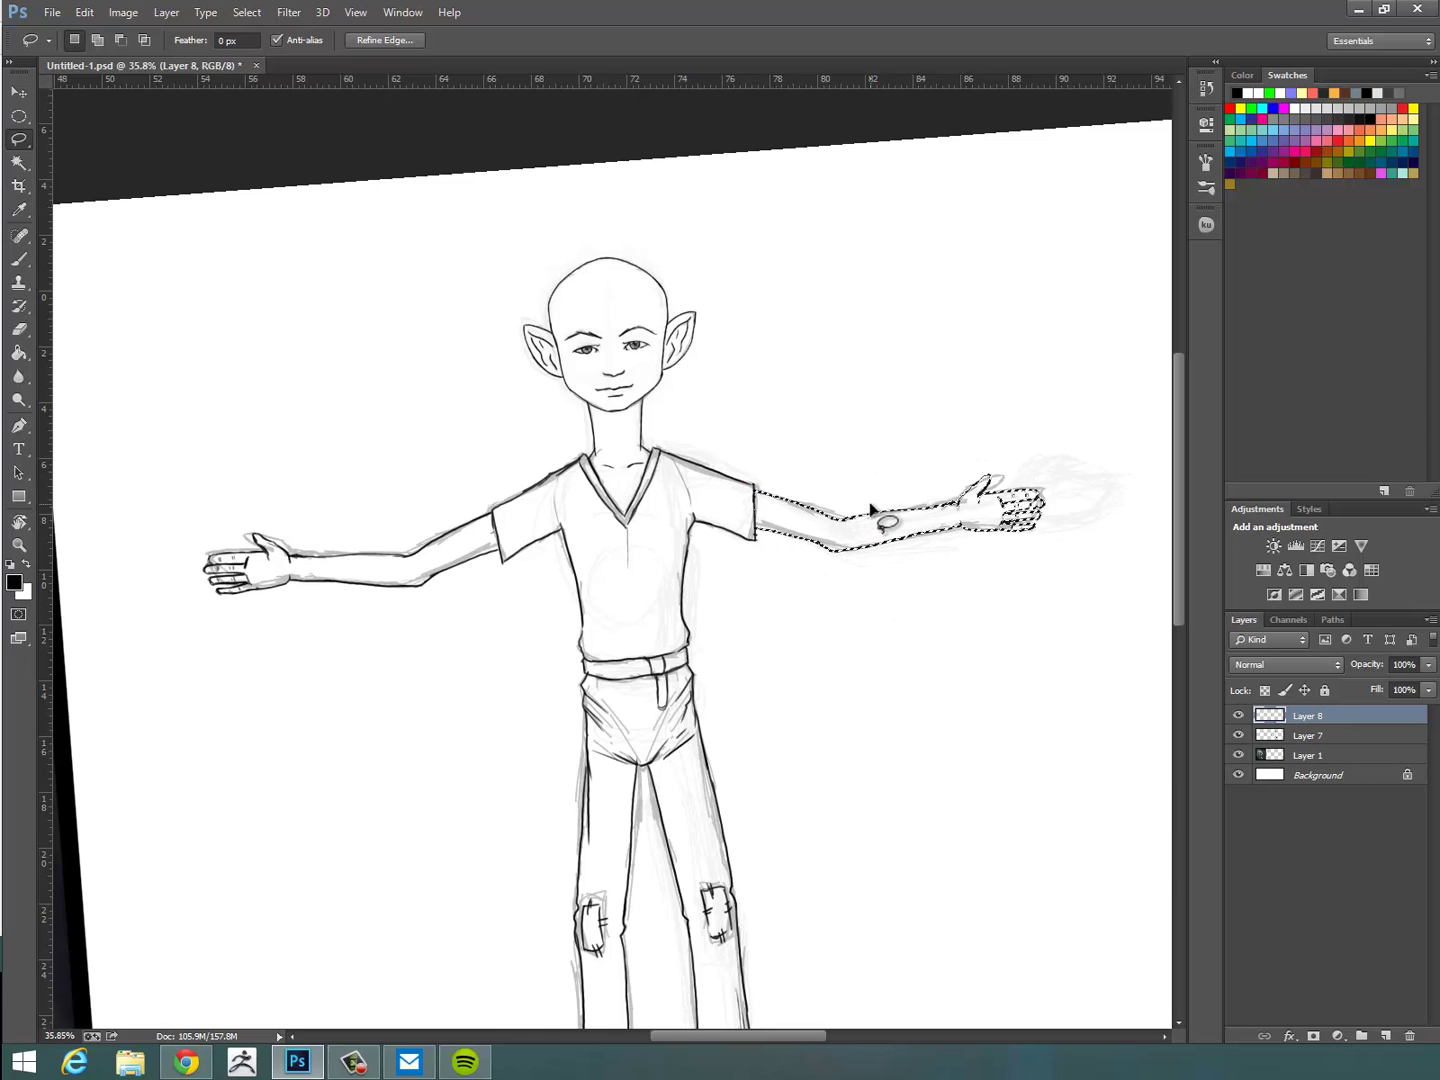
pyautogui.hotkey('ctrl', 'd')
# Ink the side-view face profile from the forehead over the nose, lips and chin along the jaw.
pyautogui.moveTo(926, 694); pyautogui.dragTo(870, 720)
pyautogui.moveTo(945, 822); pyautogui.dragTo(865, 685)
pyautogui.press('r')
pyautogui.click(239, 40)
pyautogui.moveTo(874, 803); pyautogui.dragTo(784, 816)
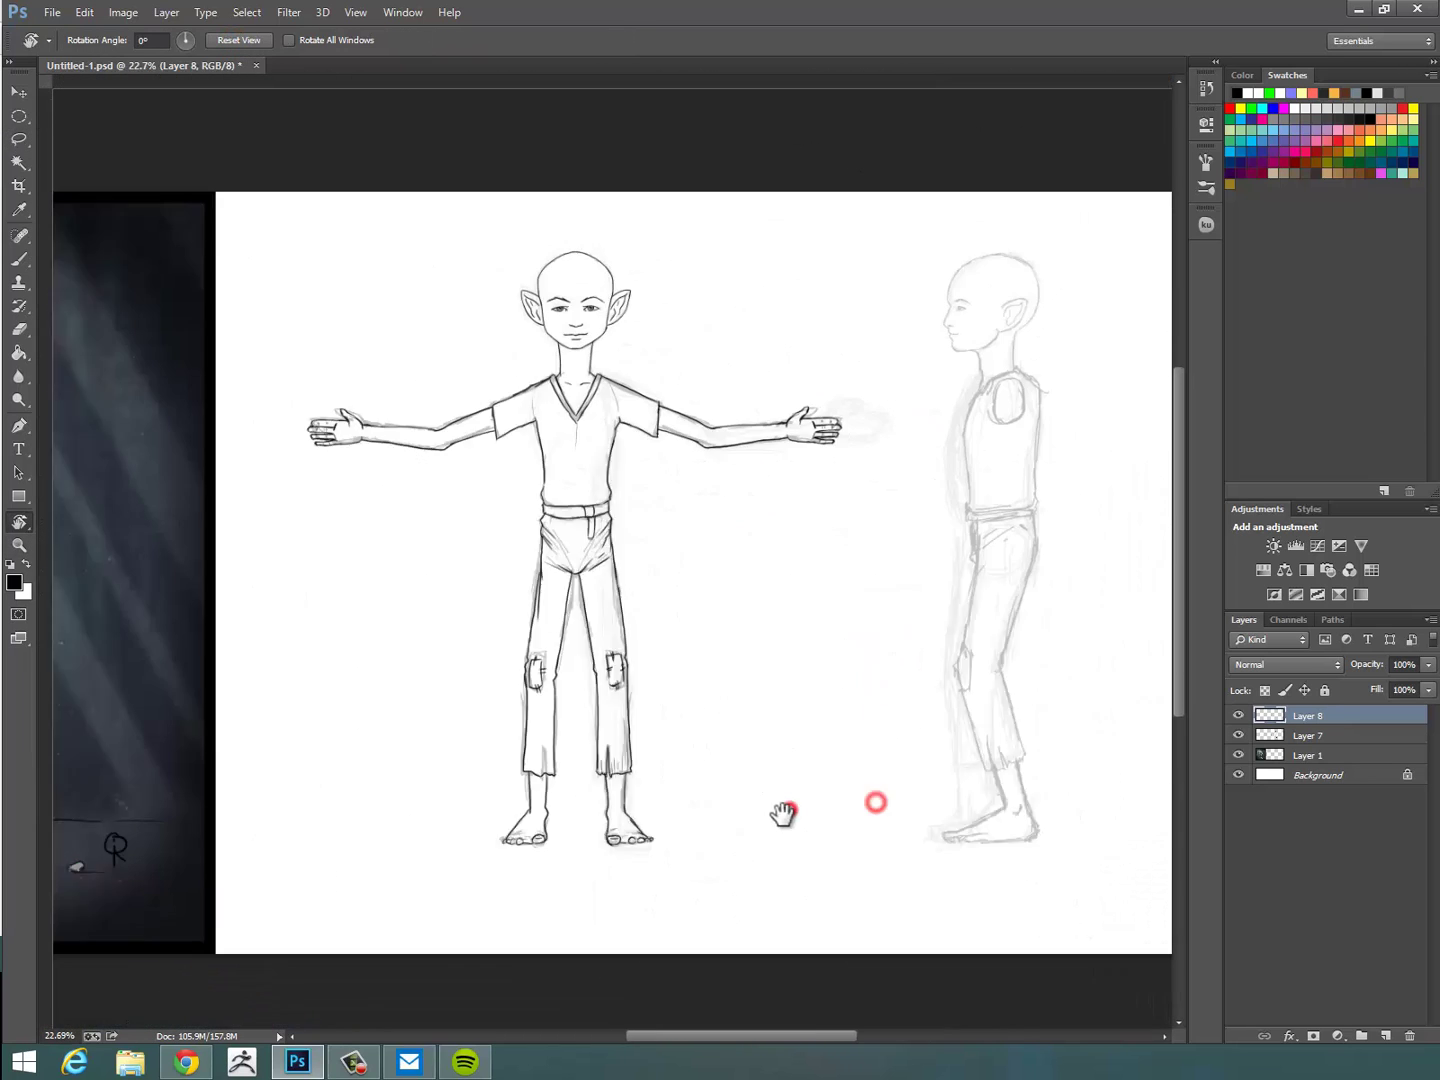
pyautogui.moveTo(835, 570); pyautogui.dragTo(910, 520)
pyautogui.moveTo(913, 511)
pyautogui.mouseDown()
pyautogui.moveTo(842, 665)
pyautogui.moveTo(591, 938)
pyautogui.mouseUp()
pyautogui.moveTo(787, 640); pyautogui.dragTo(862, 636)
pyautogui.moveTo(700, 440); pyautogui.dragTo(820, 612)
pyautogui.press('b')
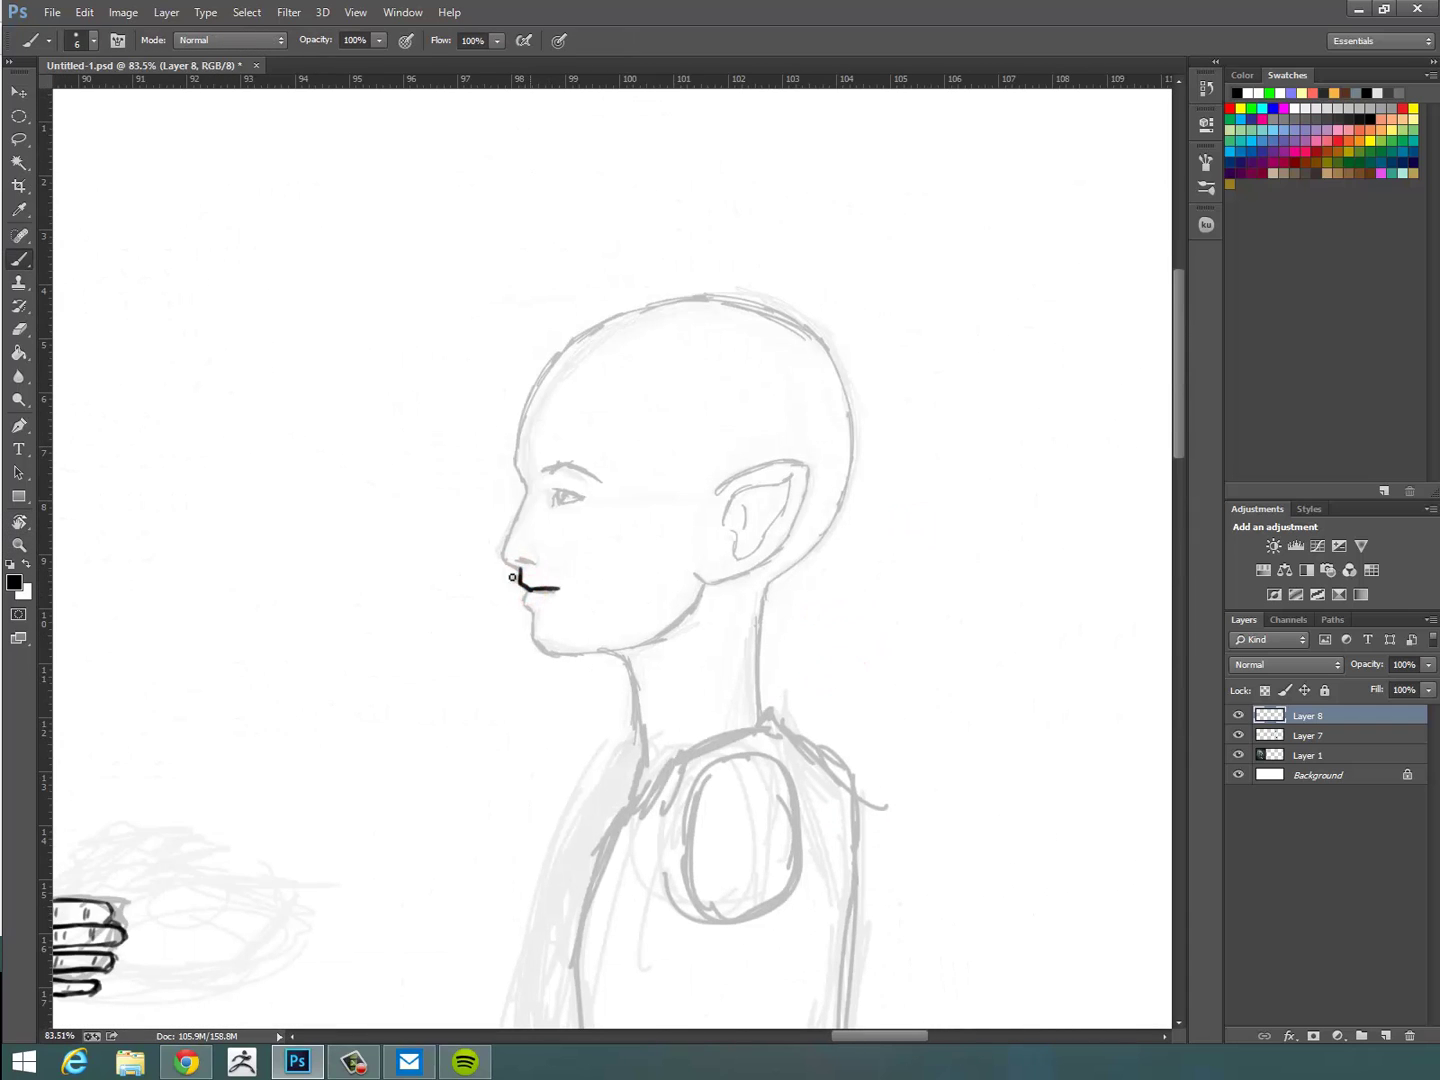
pyautogui.moveTo(537, 641); pyautogui.dragTo(650, 644)
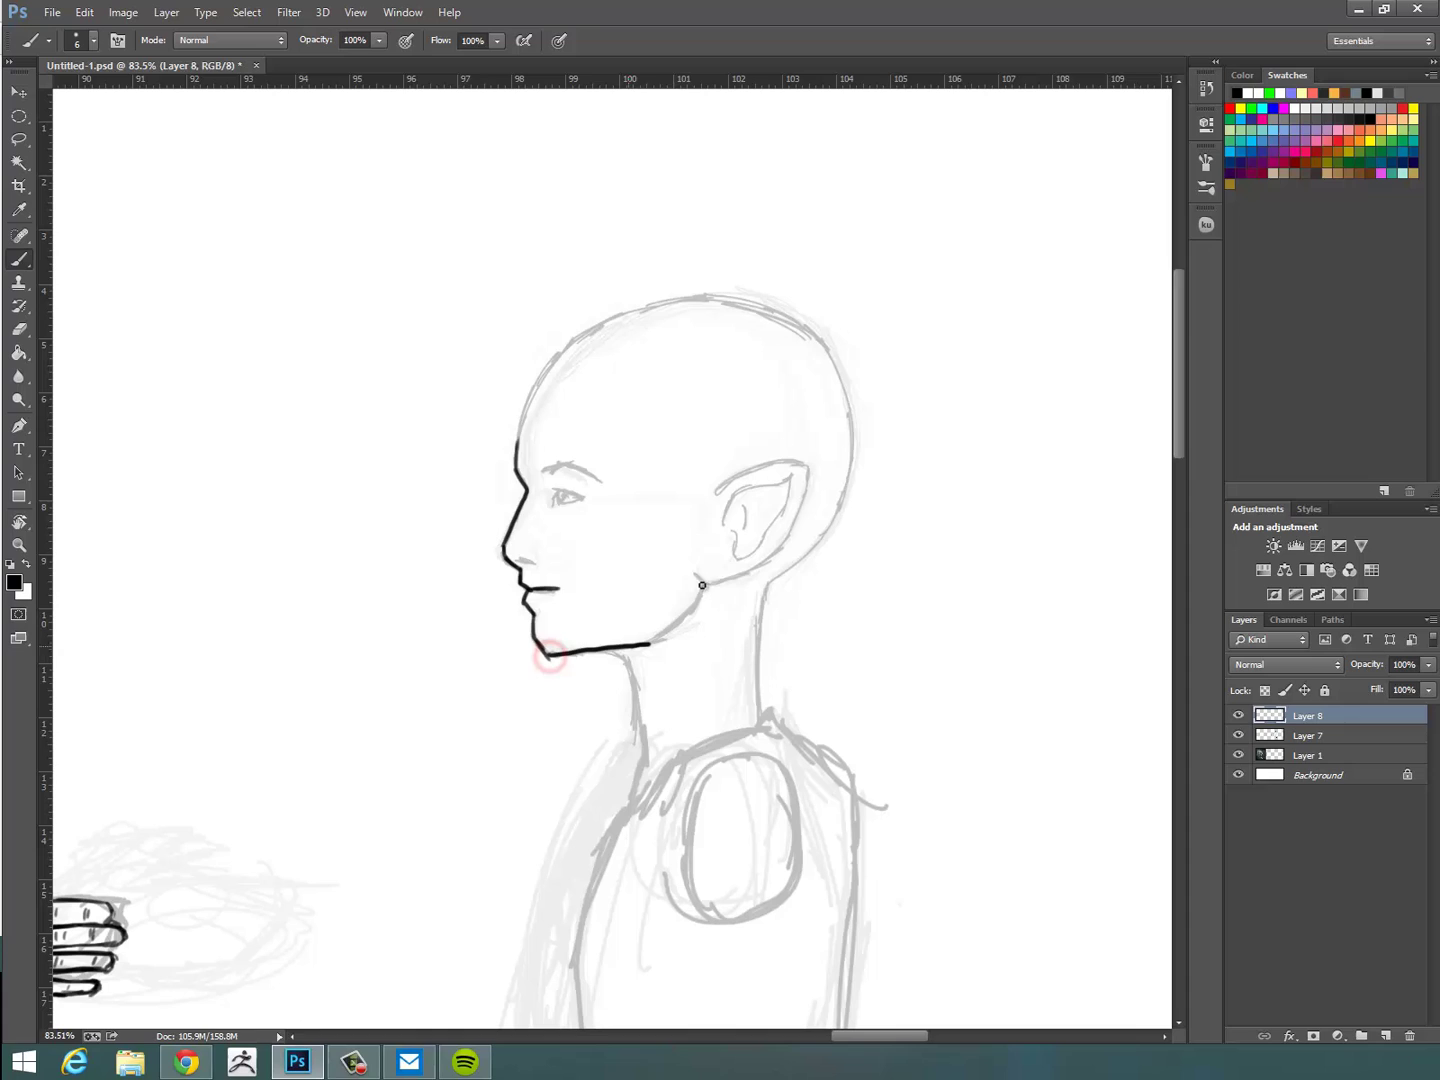
pyautogui.press('e')
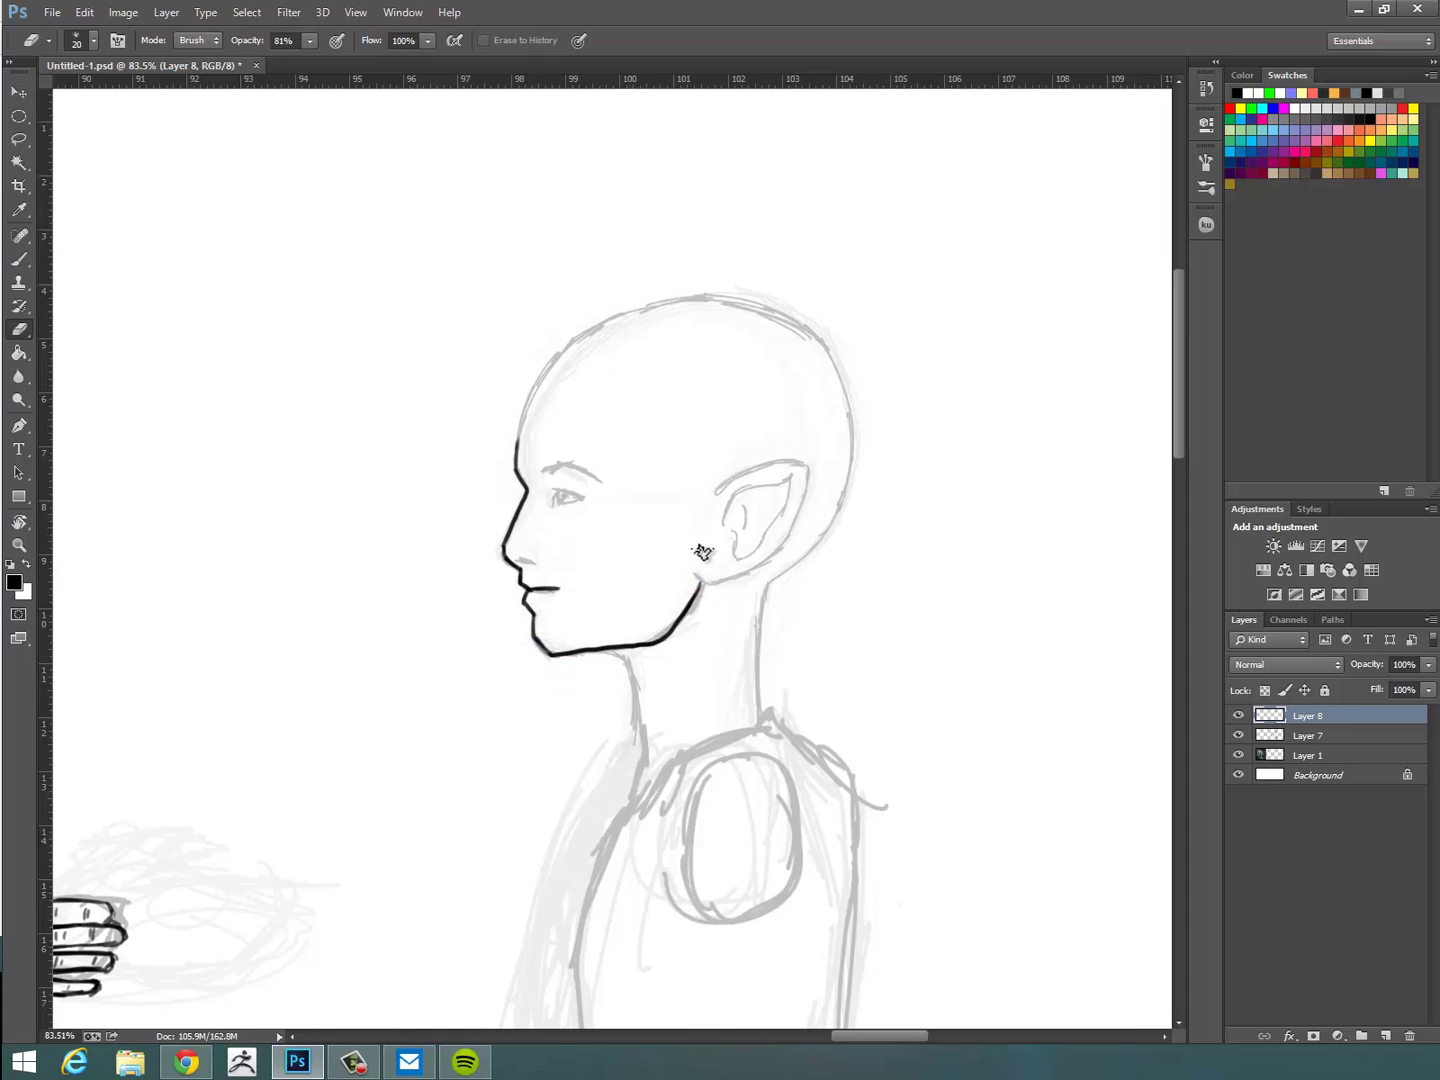
# Ink the side view's pointed ear with its inner folds, and the nostril.
pyautogui.press('z')
pyautogui.moveTo(703, 552); pyautogui.dragTo(682, 640)
pyautogui.press('b')
pyautogui.moveTo(700, 787)
pyautogui.mouseDown()
pyautogui.moveTo(913, 611)
pyautogui.moveTo(923, 577)
pyautogui.mouseUp()
pyautogui.moveTo(740, 630)
pyautogui.mouseDown()
pyautogui.moveTo(893, 560)
pyautogui.moveTo(924, 577)
pyautogui.mouseUp()
pyautogui.moveTo(759, 690)
pyautogui.mouseDown()
pyautogui.moveTo(793, 627)
pyautogui.moveTo(887, 589)
pyautogui.mouseUp()
pyautogui.moveTo(769, 705)
pyautogui.mouseDown()
pyautogui.moveTo(813, 735)
pyautogui.moveTo(797, 752)
pyautogui.mouseUp()
pyautogui.moveTo(804, 750); pyautogui.dragTo(890, 612)
pyautogui.moveTo(797, 645); pyautogui.dragTo(797, 690)
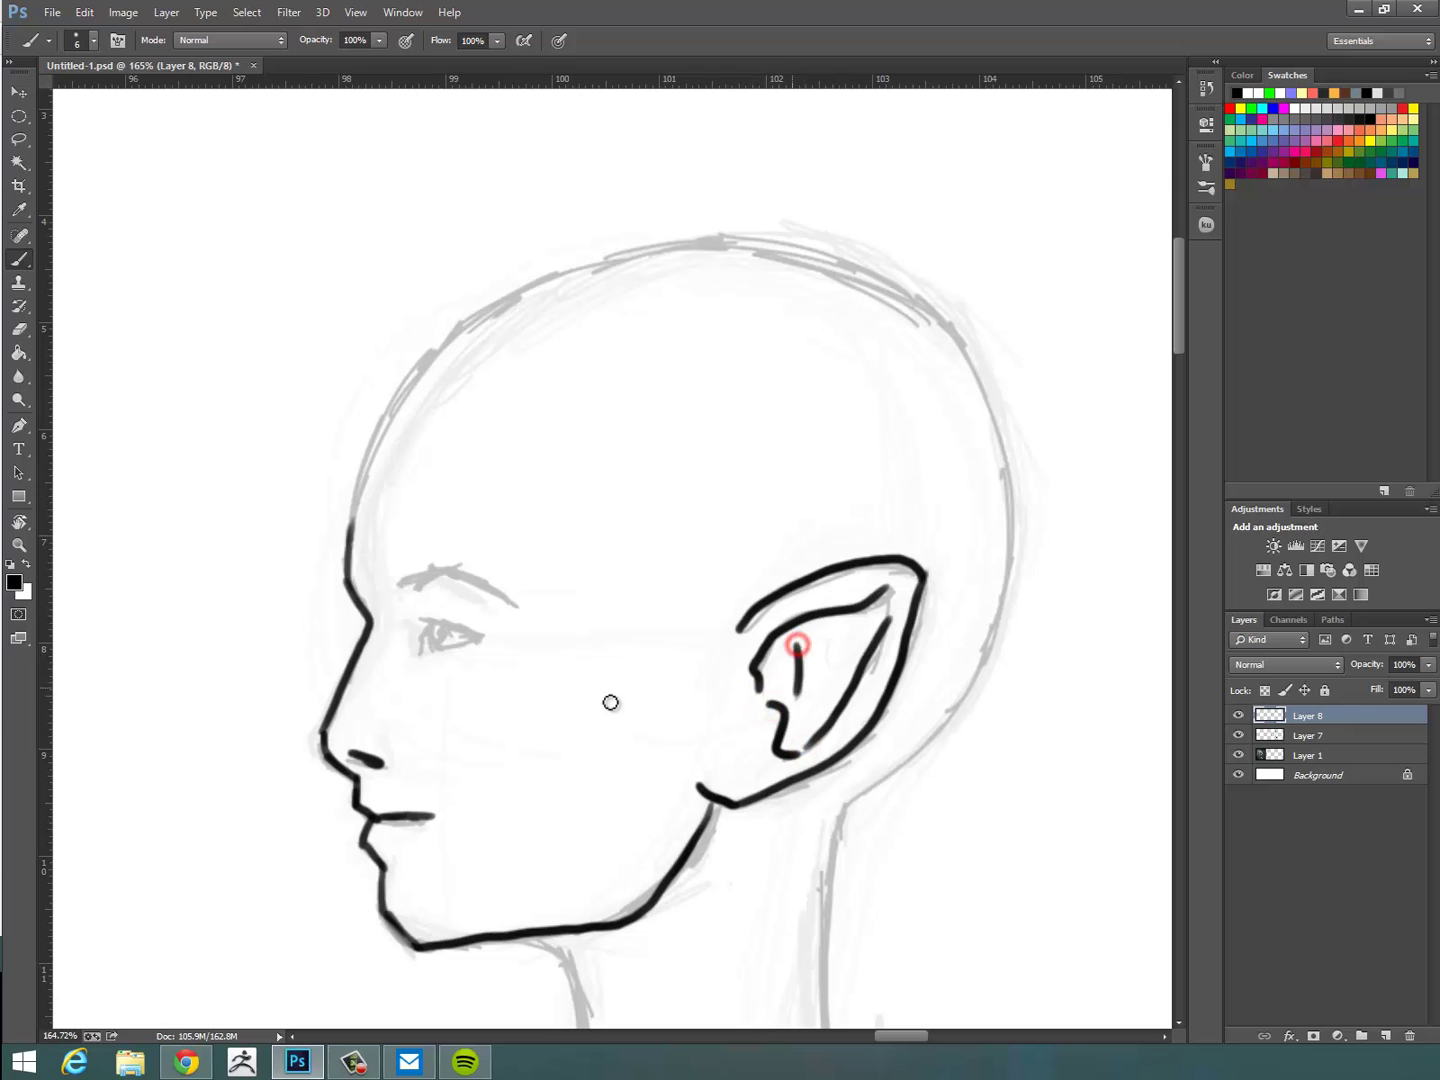
# Ink the front of the side view's neck and the nape line up behind the ear.
pyautogui.press('space')
pyautogui.moveTo(753, 860); pyautogui.dragTo(740, 698)
pyautogui.moveTo(485, 684); pyautogui.dragTo(550, 893)
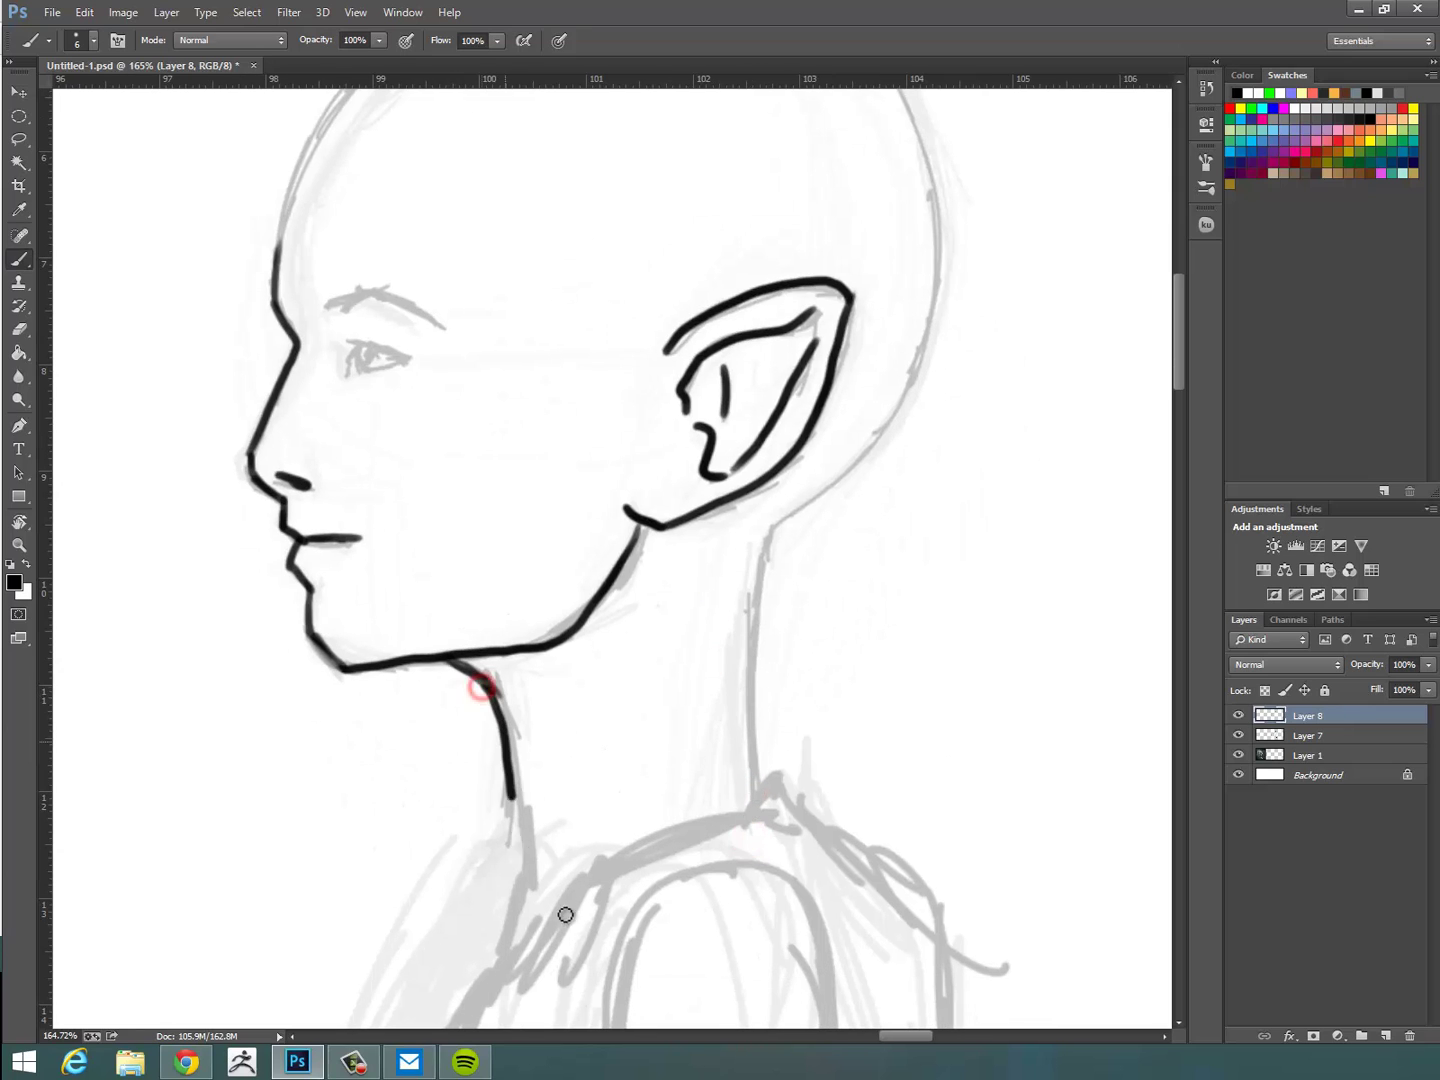
pyautogui.moveTo(766, 537)
pyautogui.mouseDown()
pyautogui.moveTo(768, 775)
pyautogui.moveTo(936, 312)
pyautogui.mouseUp()
# Ink the side view's skull outline from the forehead over the crown to the back of the head.
pyautogui.press('space')
pyautogui.moveTo(943, 422); pyautogui.dragTo(951, 652)
pyautogui.moveTo(283, 546)
pyautogui.mouseDown()
pyautogui.moveTo(319, 376)
pyautogui.moveTo(450, 251)
pyautogui.mouseUp()
pyautogui.press('r')
pyautogui.moveTo(761, 382); pyautogui.dragTo(459, 384)
pyautogui.moveTo(317, 757)
pyautogui.mouseDown()
pyautogui.moveTo(267, 480)
pyautogui.moveTo(408, 242)
pyautogui.mouseUp()
pyautogui.press('r')
pyautogui.moveTo(767, 564); pyautogui.dragTo(700, 375)
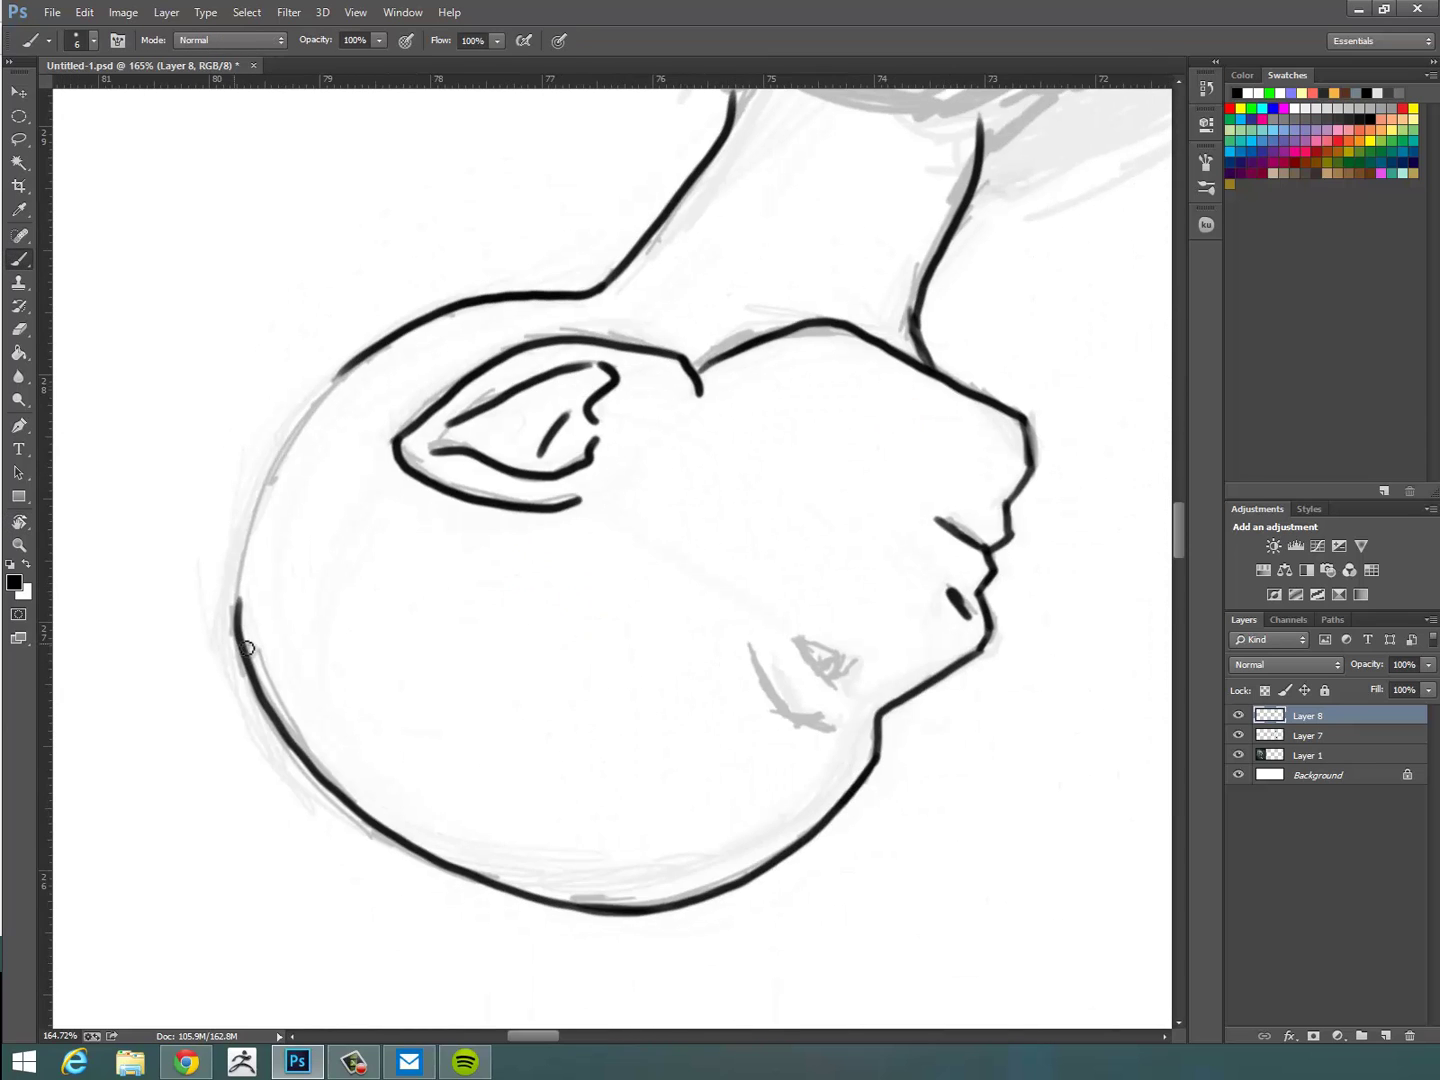
pyautogui.moveTo(247, 652); pyautogui.dragTo(354, 362)
# Ink the side view's eye and eyebrow.
pyautogui.press('r')
pyautogui.moveTo(933, 422); pyautogui.dragTo(590, 870)
pyautogui.moveTo(407, 702)
pyautogui.mouseDown()
pyautogui.moveTo(413, 730)
pyautogui.moveTo(460, 684)
pyautogui.mouseUp()
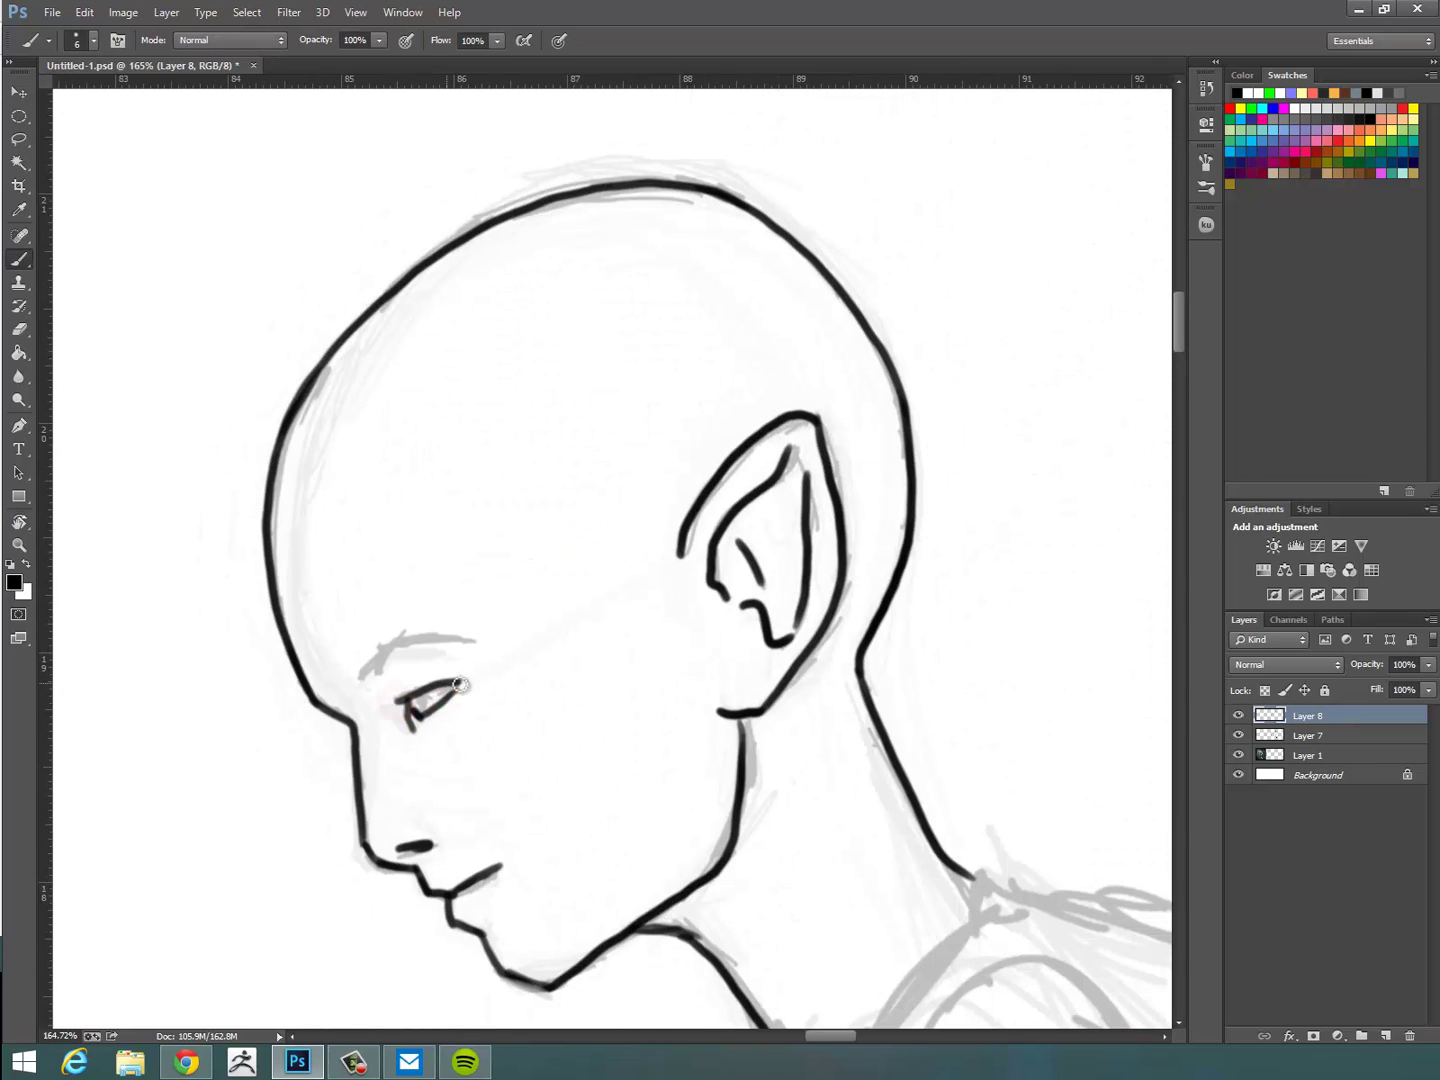
pyautogui.moveTo(373, 682); pyautogui.dragTo(391, 641)
pyautogui.moveTo(388, 645)
pyautogui.mouseDown()
pyautogui.moveTo(360, 689)
pyautogui.moveTo(475, 630)
pyautogui.mouseUp()
# Extend the side view's neck line to the shirt and ink the double-edged collar.
pyautogui.press('space')
pyautogui.moveTo(809, 700); pyautogui.dragTo(656, 306)
pyautogui.moveTo(628, 652); pyautogui.dragTo(683, 693)
pyautogui.moveTo(706, 757); pyautogui.dragTo(743, 603)
pyautogui.moveTo(758, 594)
pyautogui.mouseDown()
pyautogui.moveTo(828, 502)
pyautogui.moveTo(726, 652)
pyautogui.moveTo(675, 842)
pyautogui.mouseUp()
# Ink the oval arm opening at the side view's shoulder.
pyautogui.moveTo(810, 595)
pyautogui.mouseDown()
pyautogui.moveTo(768, 662)
pyautogui.moveTo(955, 888)
pyautogui.mouseUp()
pyautogui.moveTo(801, 600); pyautogui.dragTo(850, 572)
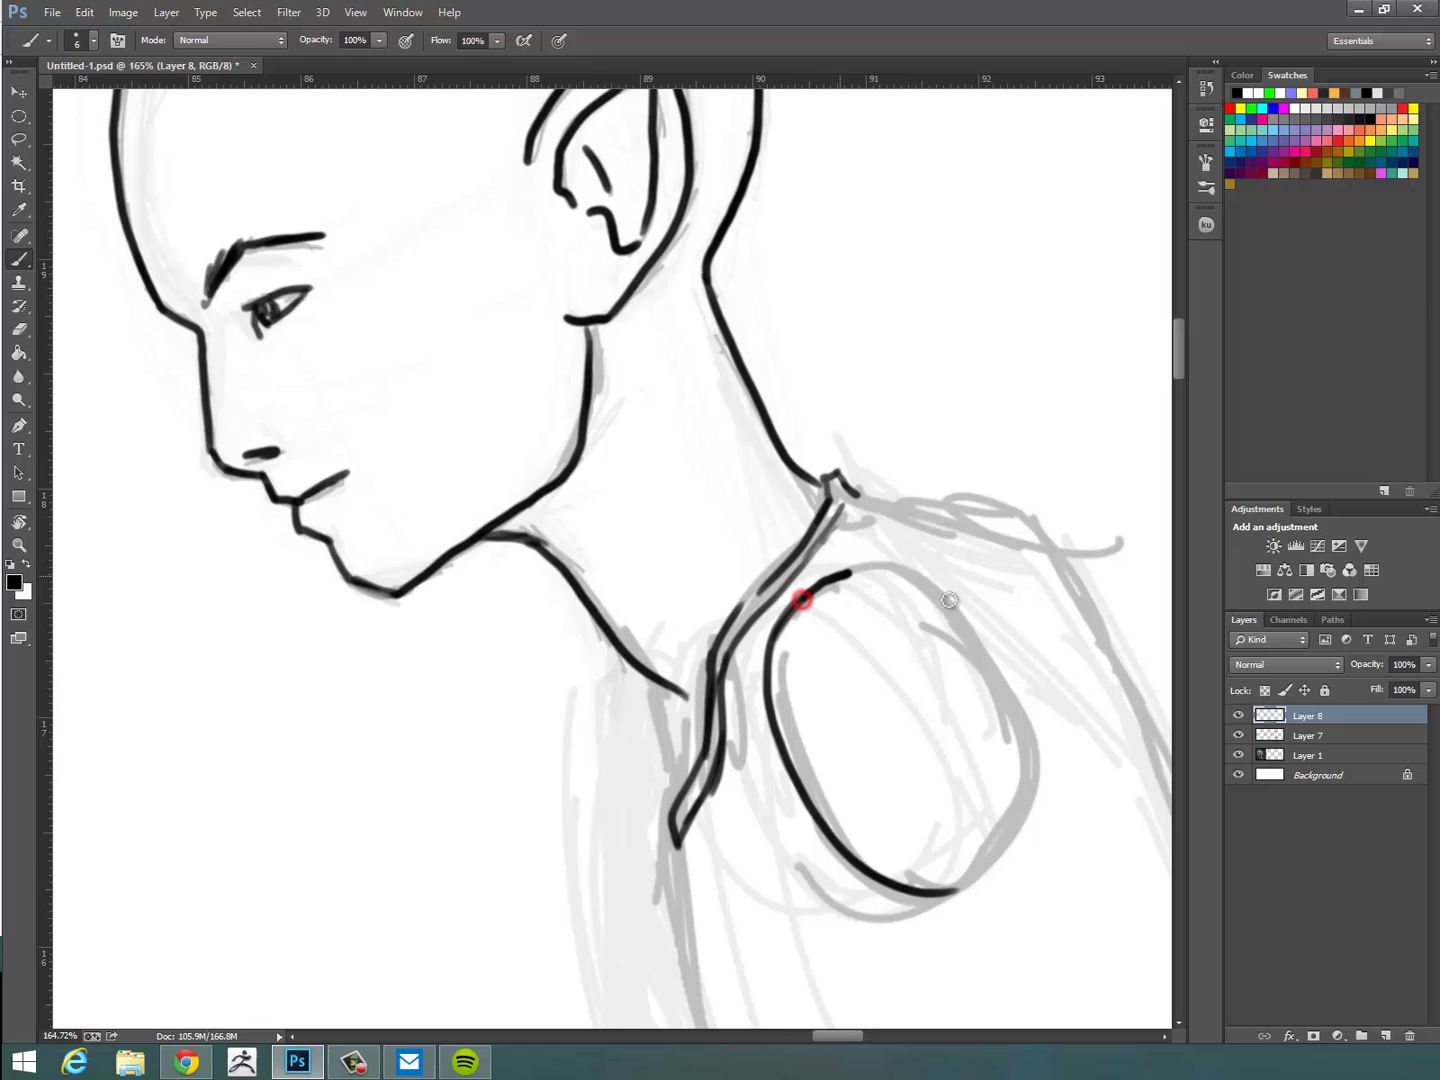
pyautogui.moveTo(949, 600); pyautogui.dragTo(1020, 706)
pyautogui.moveTo(1014, 709); pyautogui.dragTo(956, 891)
# Ink a short neck muscle line below the side view's ear.
pyautogui.press('r')
pyautogui.moveTo(1038, 582); pyautogui.dragTo(948, 800)
pyautogui.hotkey('ctrl', 'space')
pyautogui.moveTo(965, 725); pyautogui.dragTo(811, 736)
pyautogui.press('space')
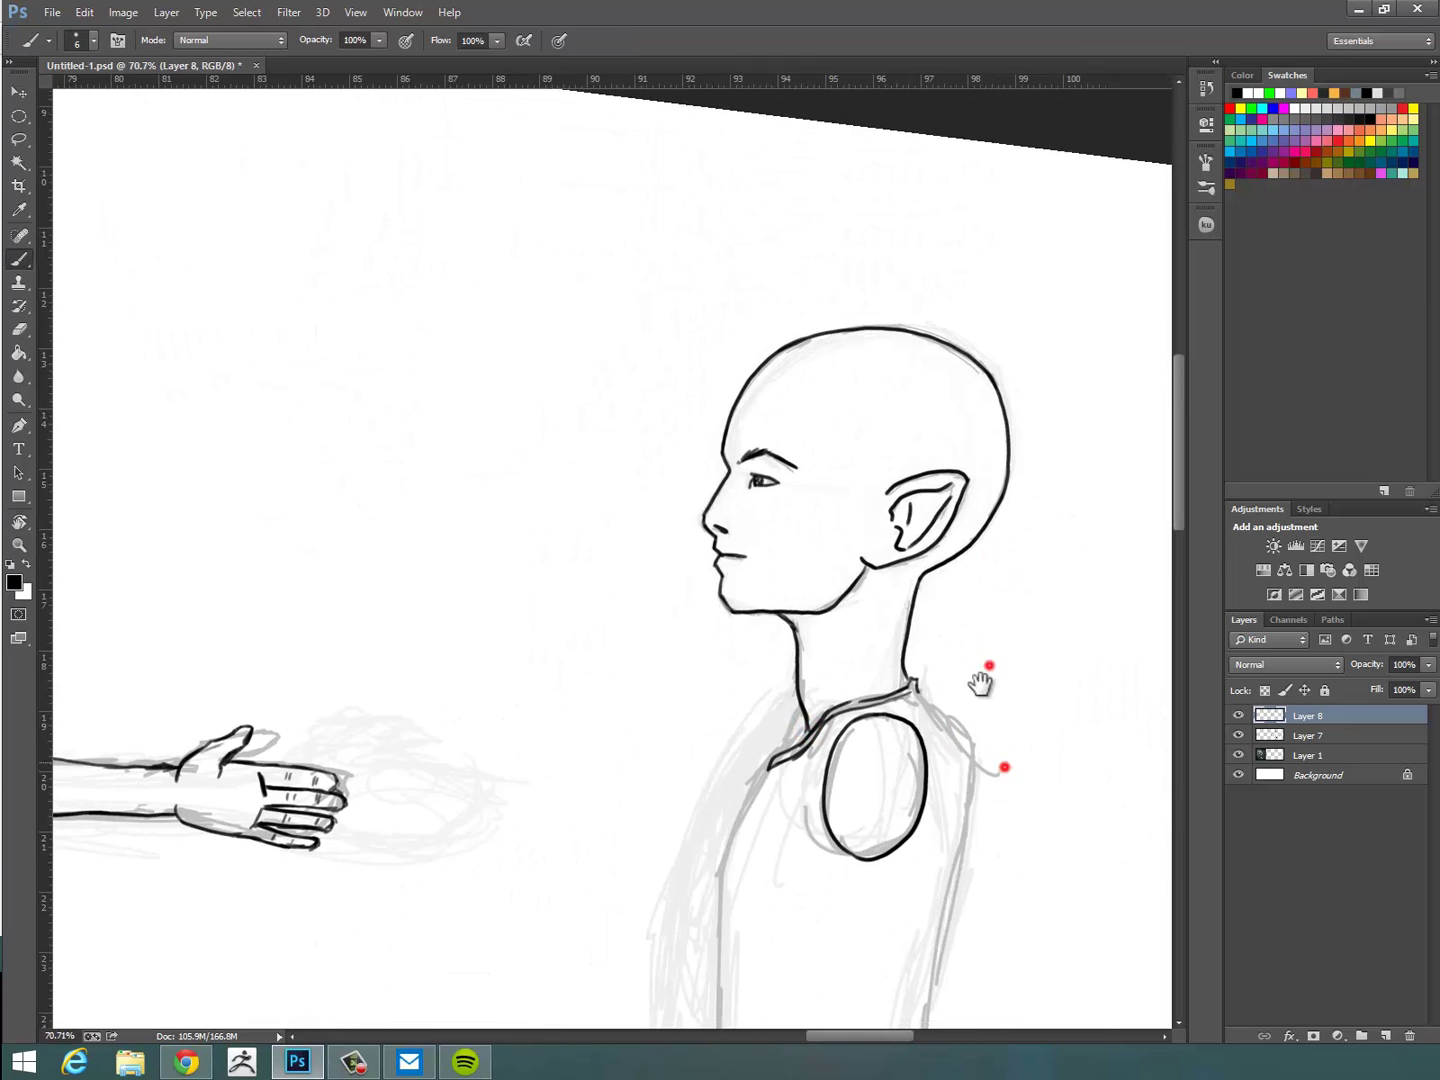
pyautogui.moveTo(980, 684); pyautogui.dragTo(969, 611)
pyautogui.moveTo(825, 576); pyautogui.dragTo(855, 498)
# Ink the side view's back and chest edges and close the waist with the shirt hem and belt.
pyautogui.press('space')
pyautogui.moveTo(759, 803)
pyautogui.mouseDown()
pyautogui.moveTo(823, 771)
pyautogui.moveTo(990, 823)
pyautogui.moveTo(463, 604)
pyautogui.mouseUp()
pyautogui.moveTo(856, 461)
pyautogui.mouseDown()
pyautogui.moveTo(828, 425)
pyautogui.moveTo(874, 620)
pyautogui.moveTo(810, 860)
pyautogui.mouseUp()
pyautogui.moveTo(702, 477); pyautogui.dragTo(628, 608)
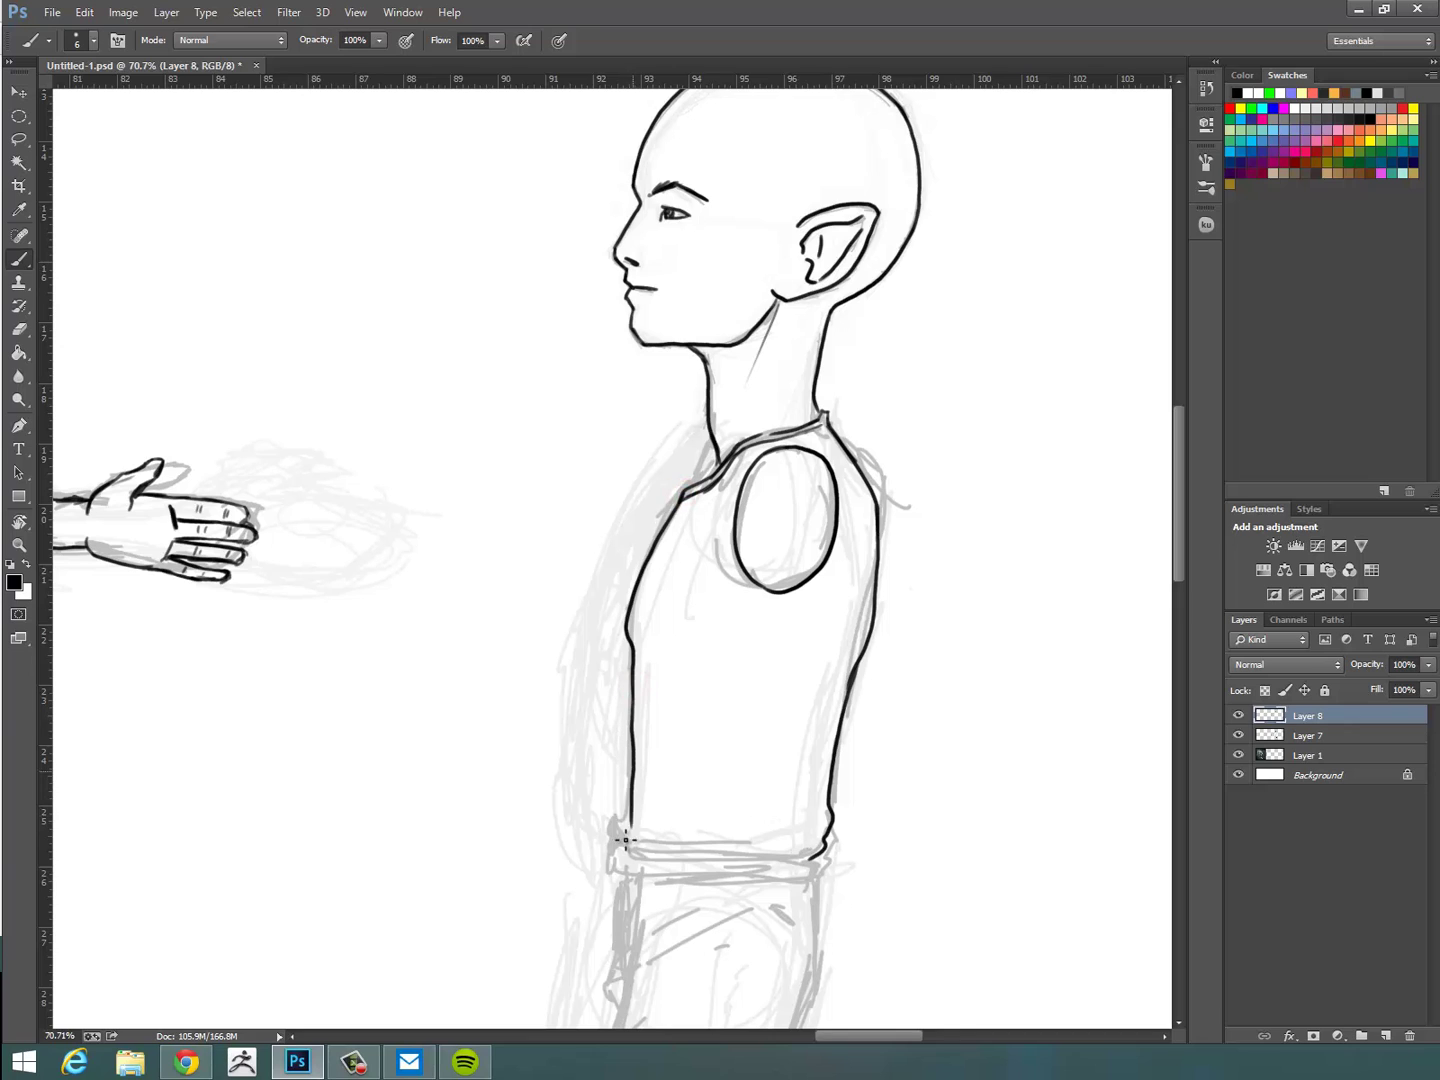
pyautogui.moveTo(625, 840); pyautogui.dragTo(855, 828)
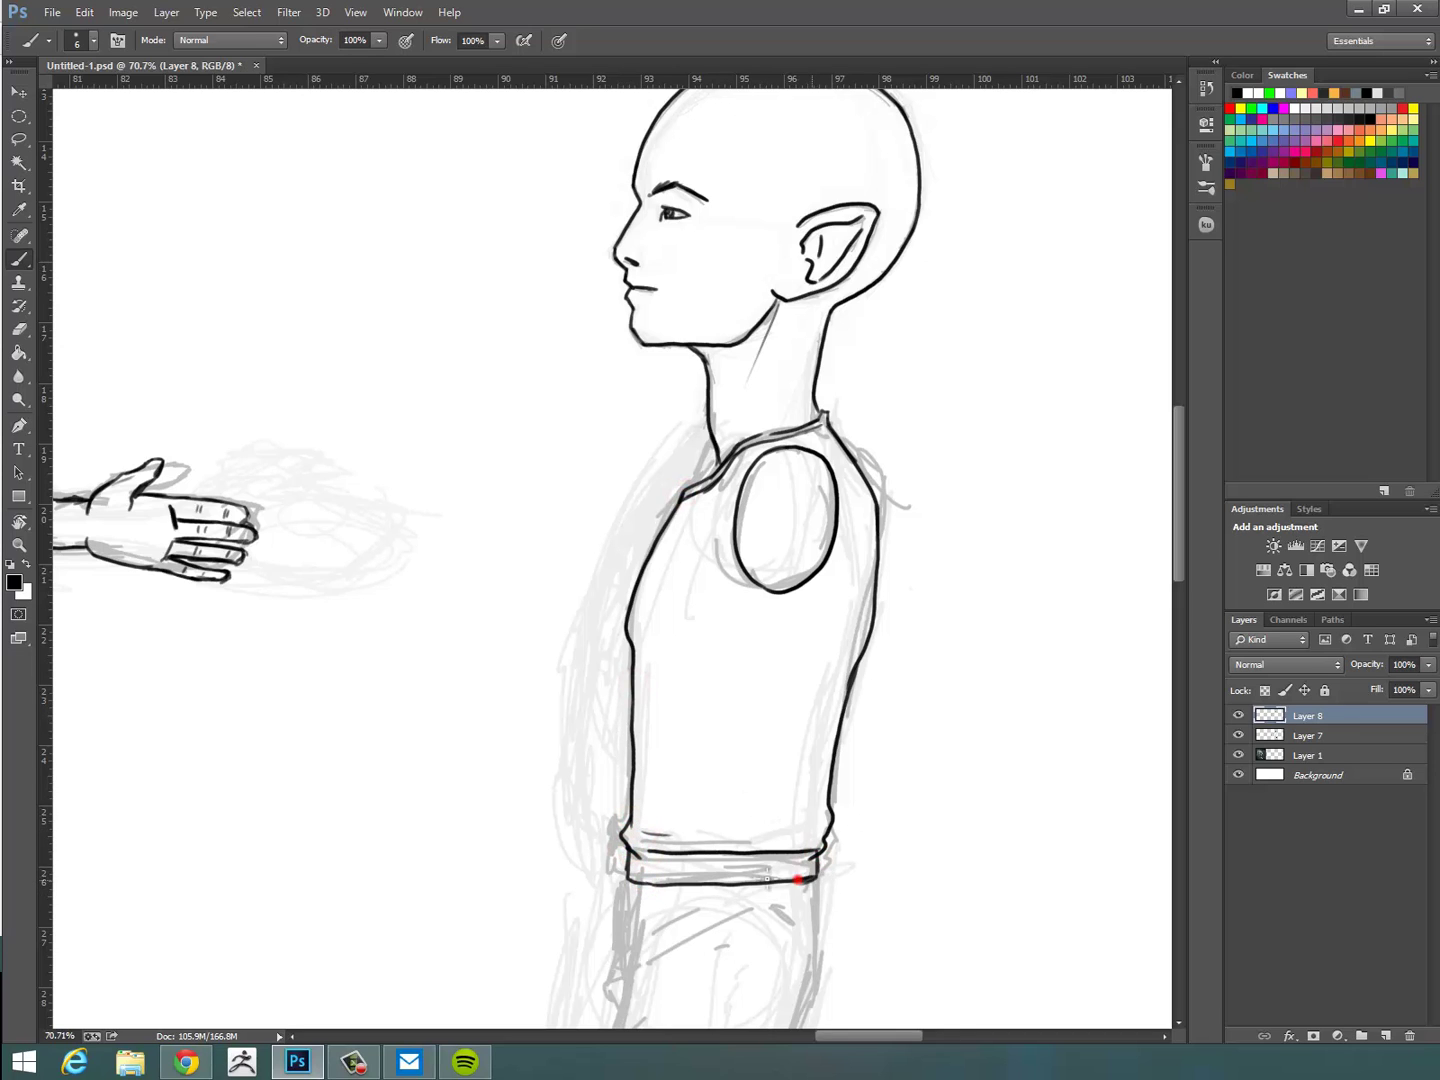
# Ink the side view's trouser hips and seat with the fabric folds at the front.
pyautogui.moveTo(876, 924)
pyautogui.mouseDown()
pyautogui.moveTo(900, 562)
pyautogui.moveTo(800, 600)
pyautogui.mouseUp()
pyautogui.moveTo(948, 633)
pyautogui.mouseDown()
pyautogui.moveTo(871, 614)
pyautogui.moveTo(804, 726)
pyautogui.moveTo(900, 690)
pyautogui.mouseUp()
pyautogui.moveTo(709, 557)
pyautogui.mouseDown()
pyautogui.moveTo(692, 662)
pyautogui.moveTo(579, 656)
pyautogui.mouseUp()
pyautogui.moveTo(600, 556); pyautogui.dragTo(636, 607)
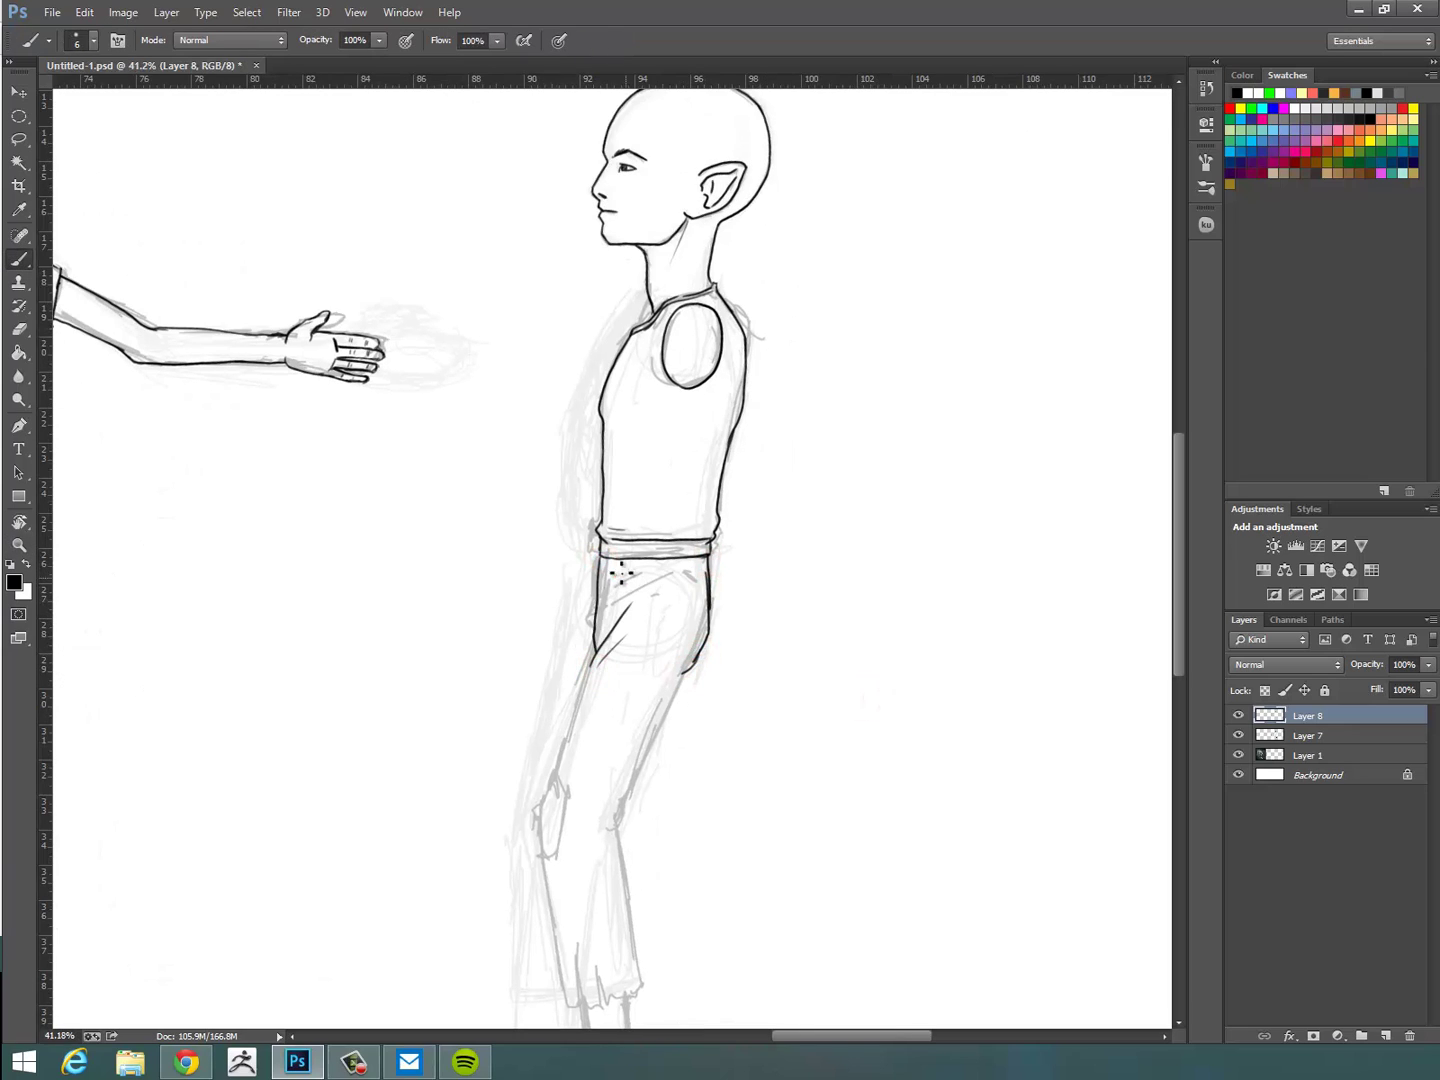
# Ink the side view's trouser leg with its stitched knee patch, ragged hem and creases behind the knee.
pyautogui.moveTo(566, 790); pyautogui.dragTo(548, 858)
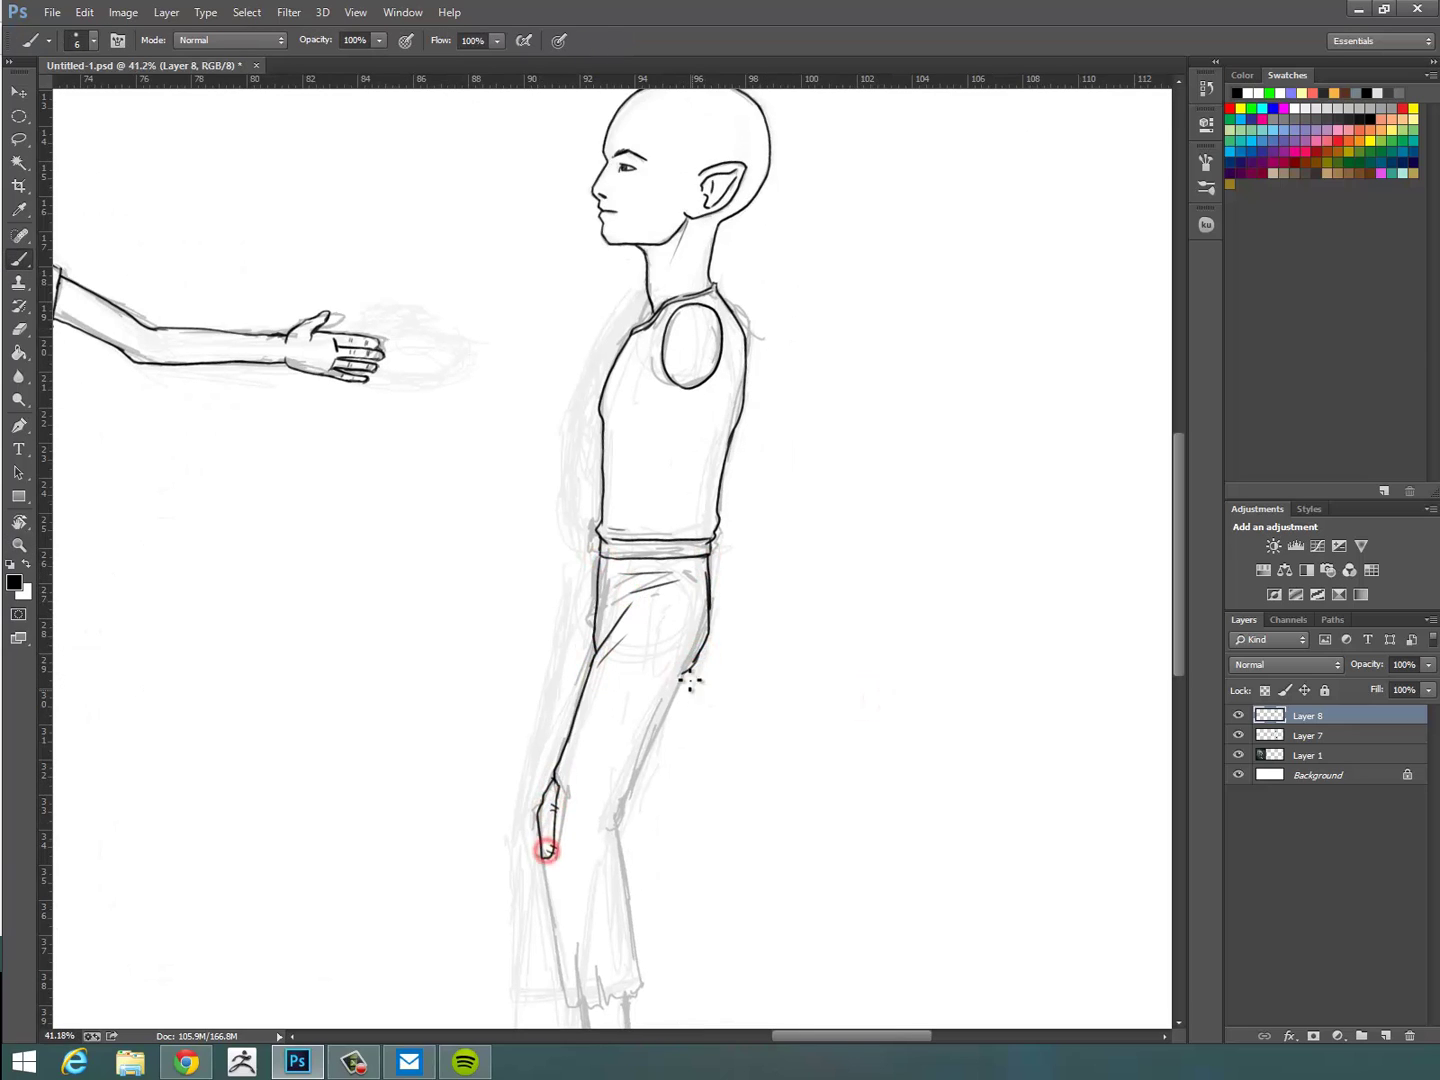
pyautogui.moveTo(692, 668)
pyautogui.mouseDown()
pyautogui.moveTo(645, 984)
pyautogui.moveTo(569, 1008)
pyautogui.mouseUp()
pyautogui.moveTo(715, 910); pyautogui.dragTo(710, 852)
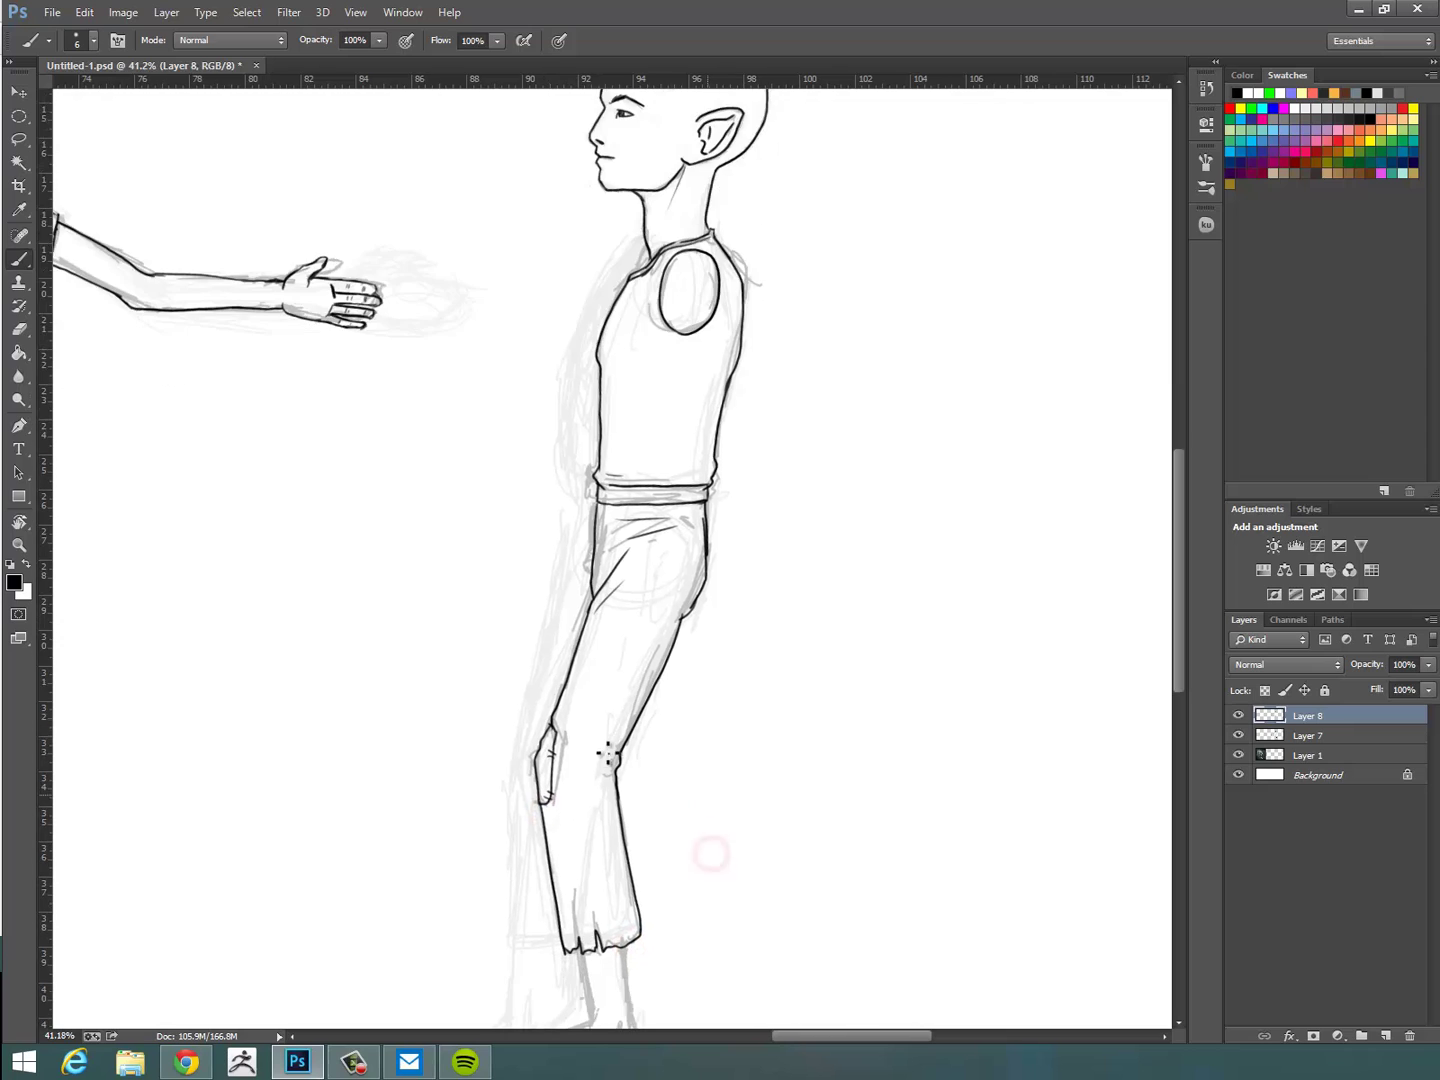
pyautogui.moveTo(612, 766); pyautogui.dragTo(584, 762)
pyautogui.moveTo(609, 770); pyautogui.dragTo(569, 768)
pyautogui.moveTo(597, 751); pyautogui.dragTo(569, 744)
# Ink the front and back of the side view's lower leg beneath the trouser hem.
pyautogui.moveTo(739, 917); pyautogui.dragTo(781, 643)
pyautogui.moveTo(520, 780); pyautogui.dragTo(590, 775)
pyautogui.moveTo(657, 647); pyautogui.dragTo(667, 746)
pyautogui.moveTo(716, 636); pyautogui.dragTo(720, 716)
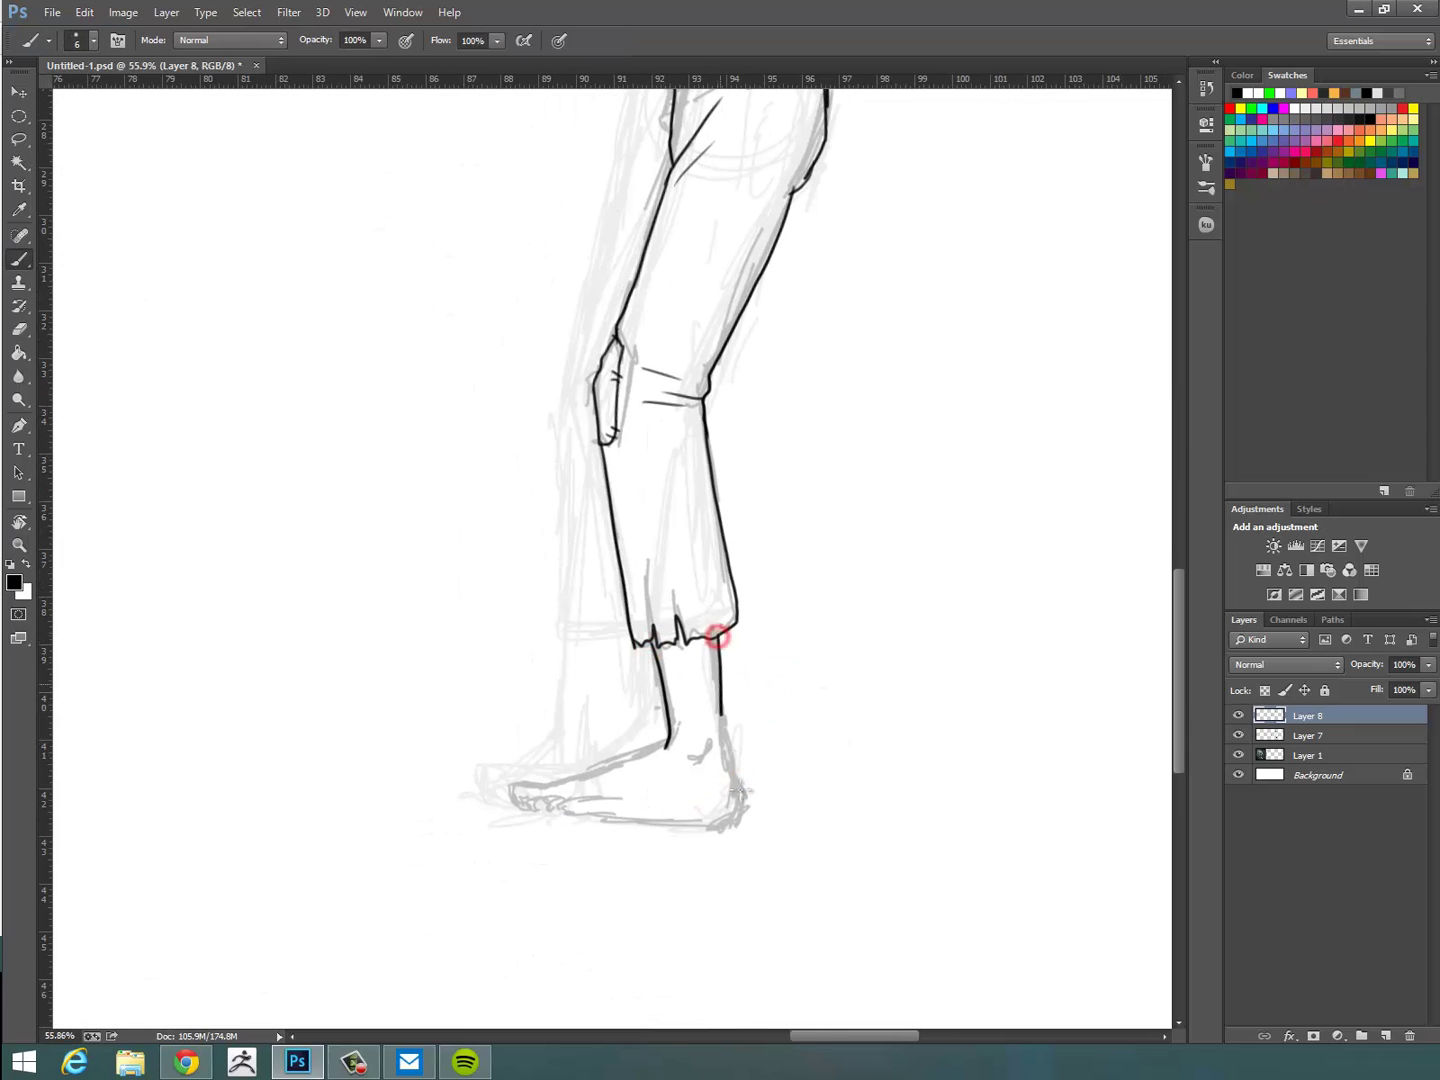
# Ink the side view's bare foot with its heel, toes, sole and ankle bone.
pyautogui.press('r')
pyautogui.moveTo(805, 600)
pyautogui.mouseDown()
pyautogui.moveTo(717, 402)
pyautogui.moveTo(562, 366)
pyautogui.mouseUp()
pyautogui.moveTo(648, 540); pyautogui.dragTo(643, 672)
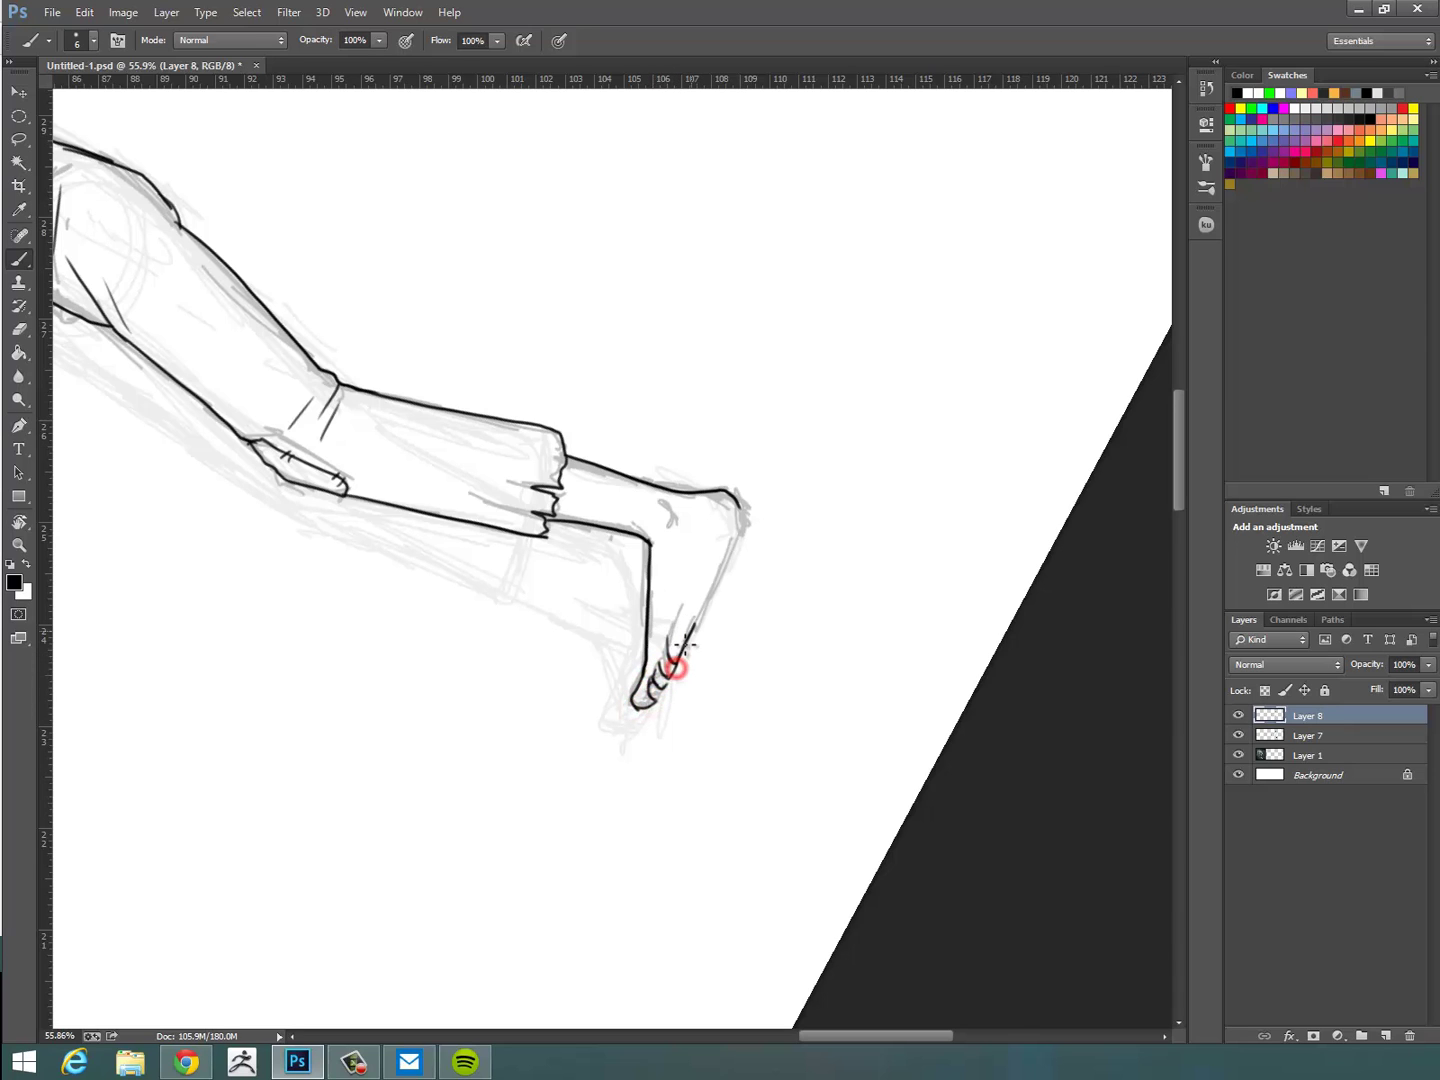
pyautogui.moveTo(684, 588); pyautogui.dragTo(698, 573)
pyautogui.moveTo(659, 502); pyautogui.dragTo(668, 529)
# Hide the Layer 7 rough sketch beneath the inked front and side views.
pyautogui.press('z')
pyautogui.moveTo(839, 566); pyautogui.dragTo(745, 560)
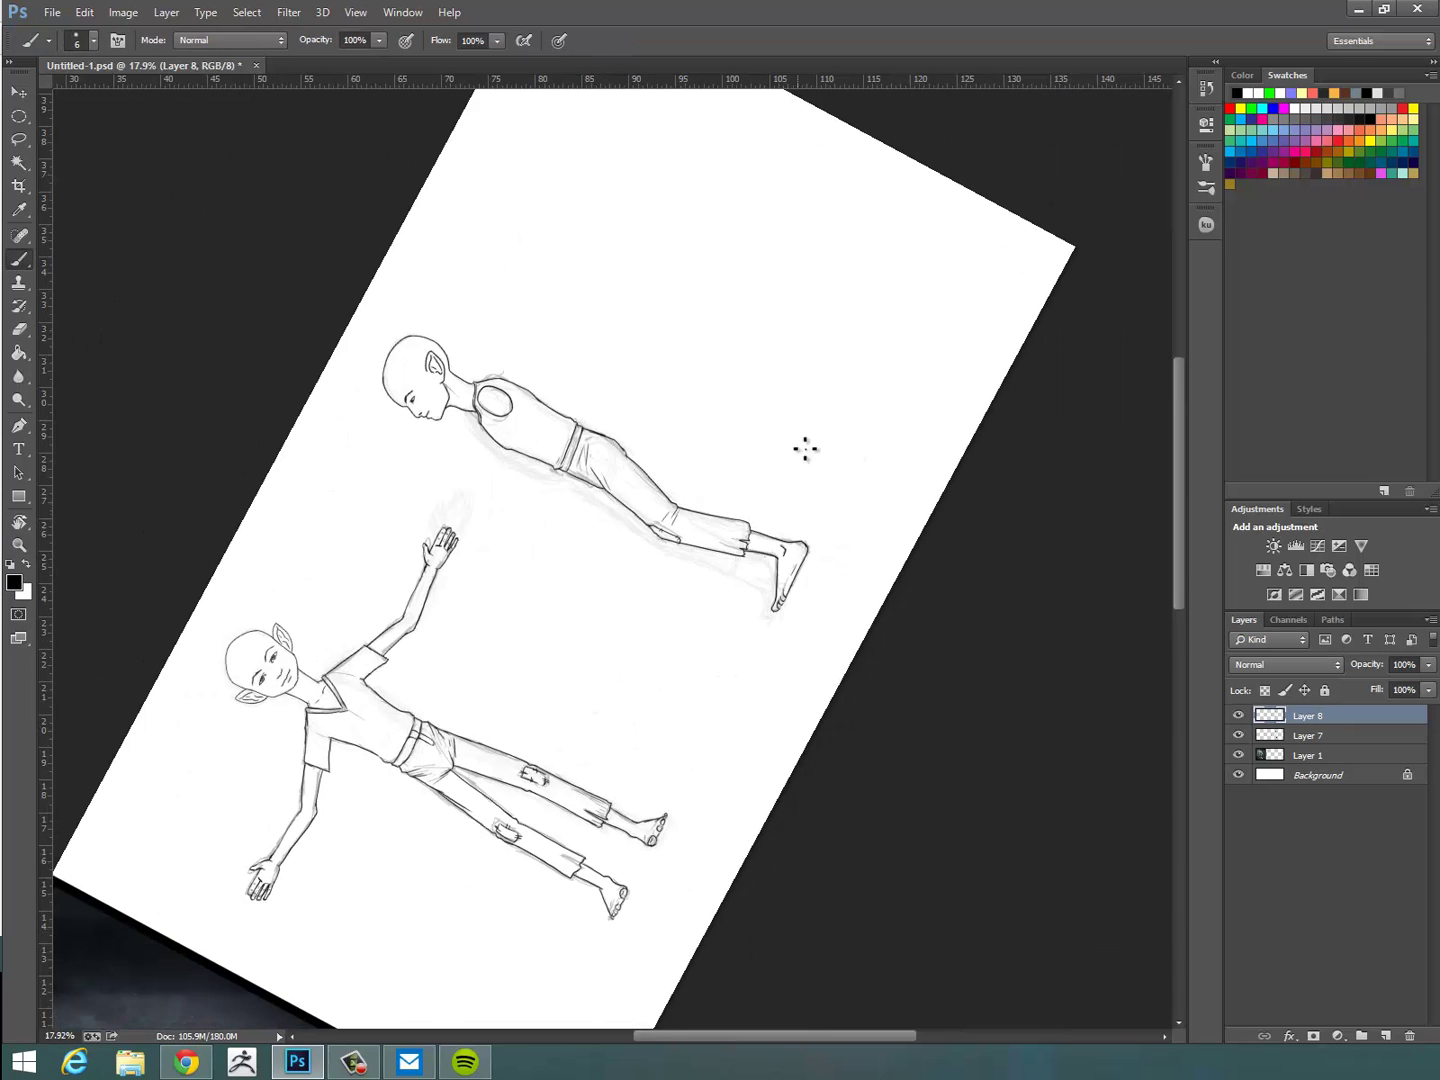
pyautogui.press('r')
pyautogui.moveTo(805, 391)
pyautogui.mouseDown()
pyautogui.moveTo(828, 620)
pyautogui.moveTo(858, 632)
pyautogui.moveTo(945, 770)
pyautogui.mouseUp()
pyautogui.press('z')
pyautogui.press('z')
pyautogui.moveTo(883, 671); pyautogui.dragTo(910, 672)
pyautogui.press('r')
pyautogui.click(239, 40)
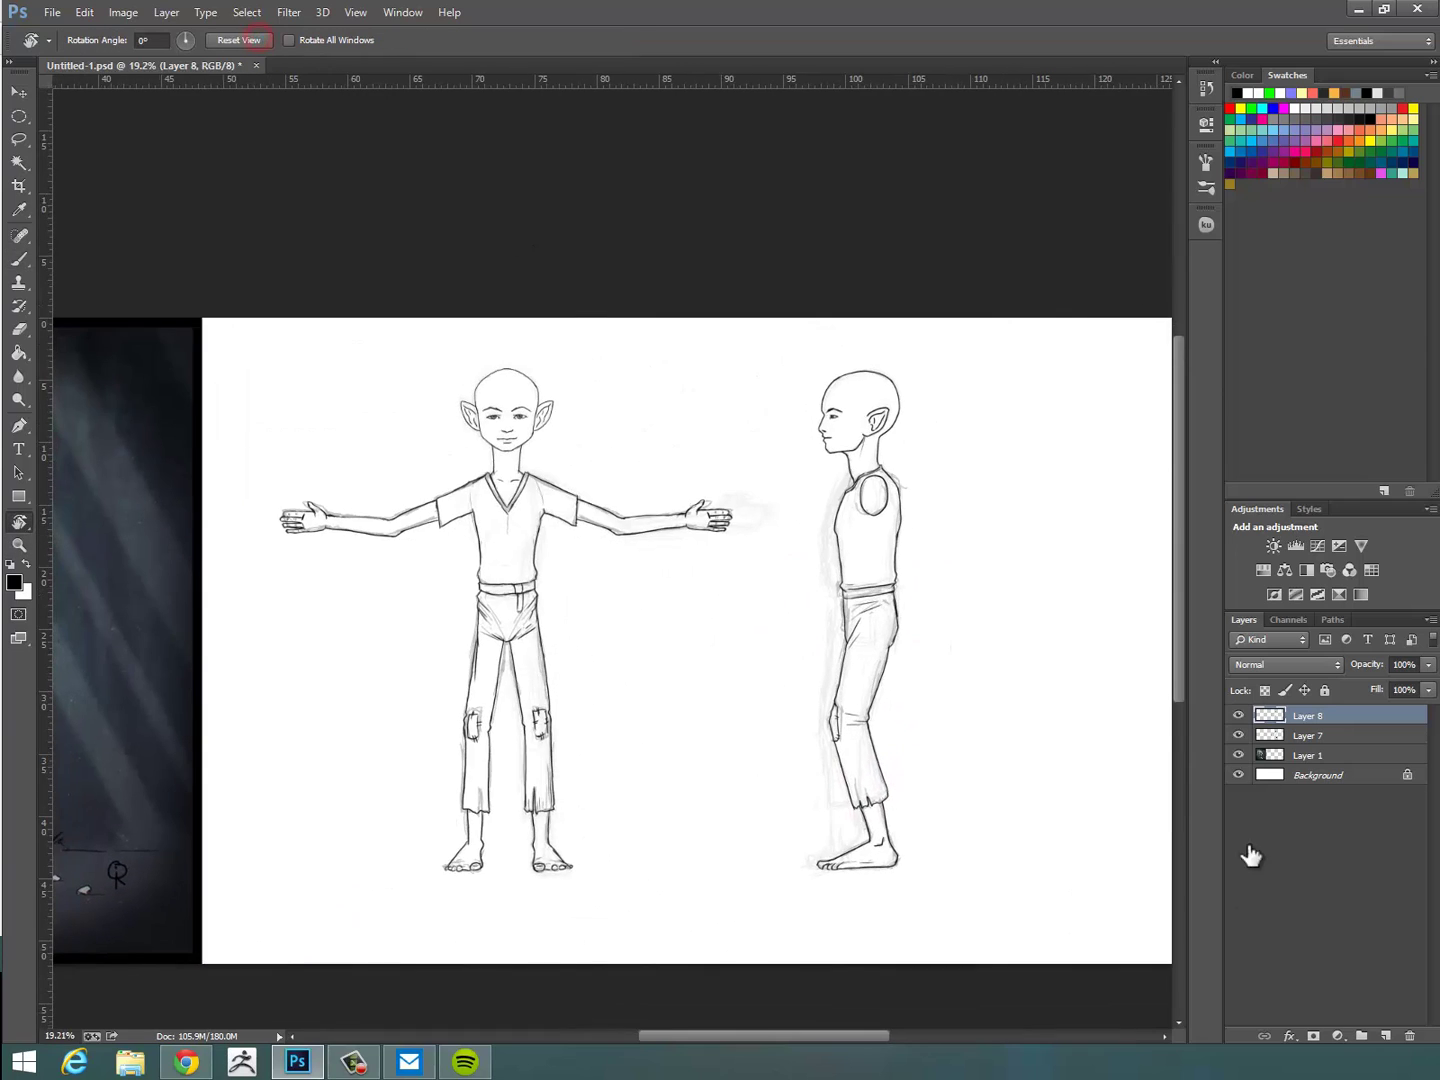
pyautogui.click(1239, 735)
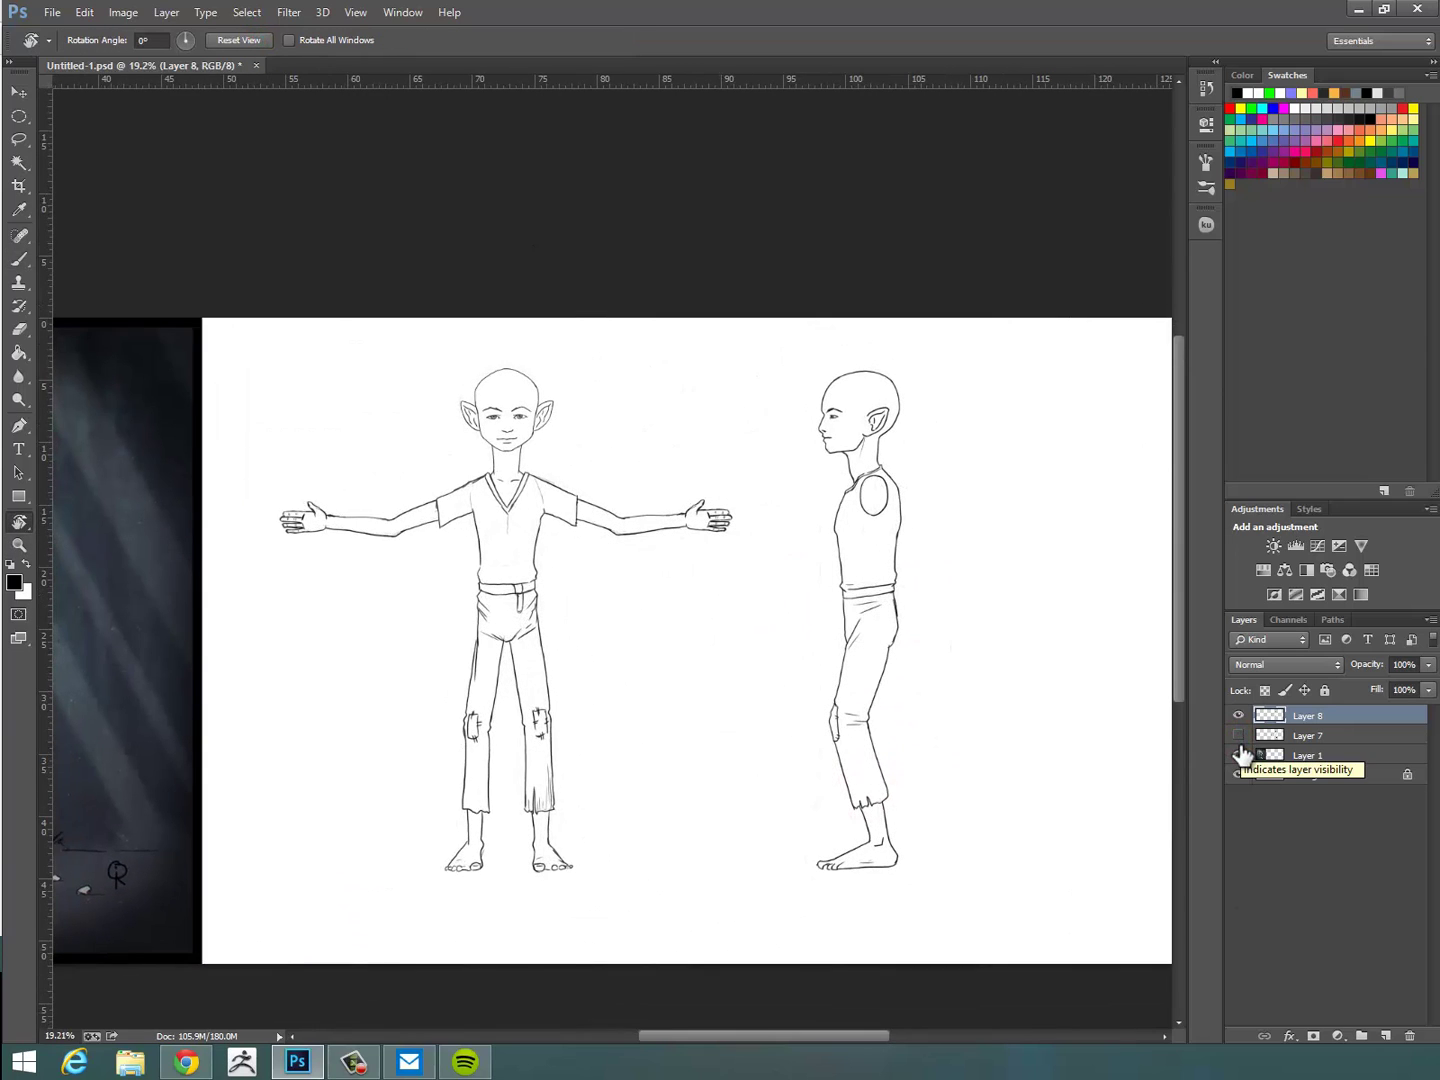
pyautogui.click(1238, 735)
pyautogui.click(1238, 735)
# Lasso the side-view figure and move it closer to the front view, then shift the whole Layer 8 line art slightly right.
pyautogui.moveTo(1124, 716); pyautogui.dragTo(863, 687)
pyautogui.moveTo(813, 688); pyautogui.dragTo(1055, 690)
pyautogui.press('l')
pyautogui.moveTo(998, 443)
pyautogui.mouseDown()
pyautogui.moveTo(1059, 853)
pyautogui.moveTo(999, 442)
pyautogui.mouseUp()
pyautogui.moveTo(1059, 609); pyautogui.dragTo(1015, 612)
pyautogui.hotkey('ctrl', 'd')
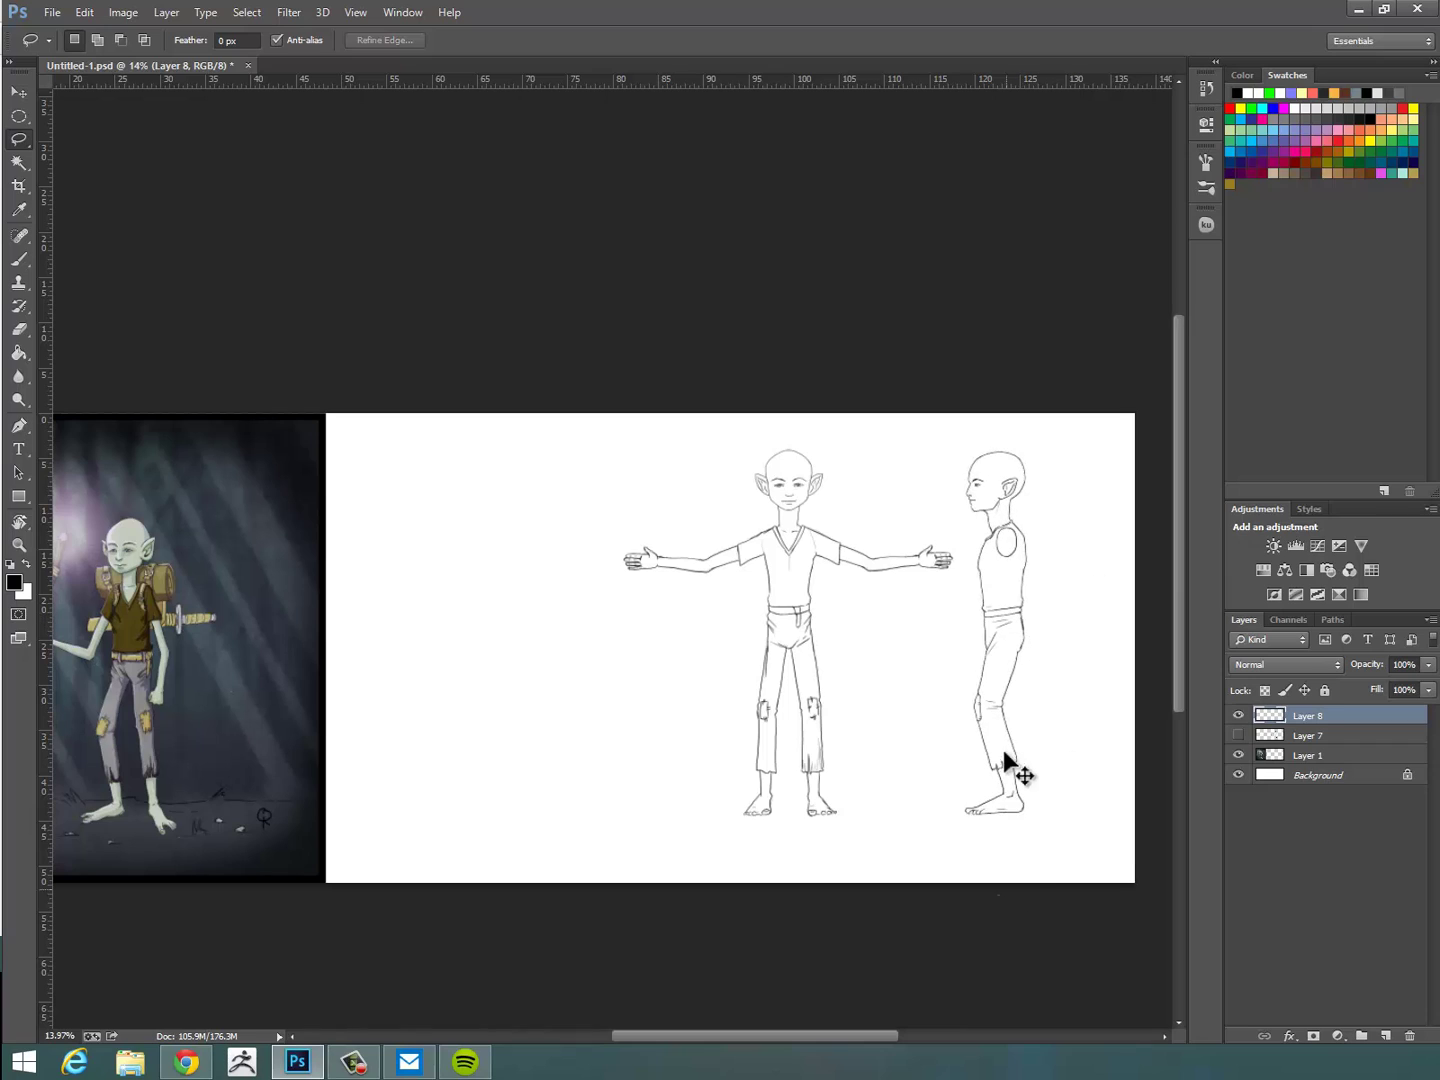
pyautogui.moveTo(1005, 750); pyautogui.dragTo(1011, 752)
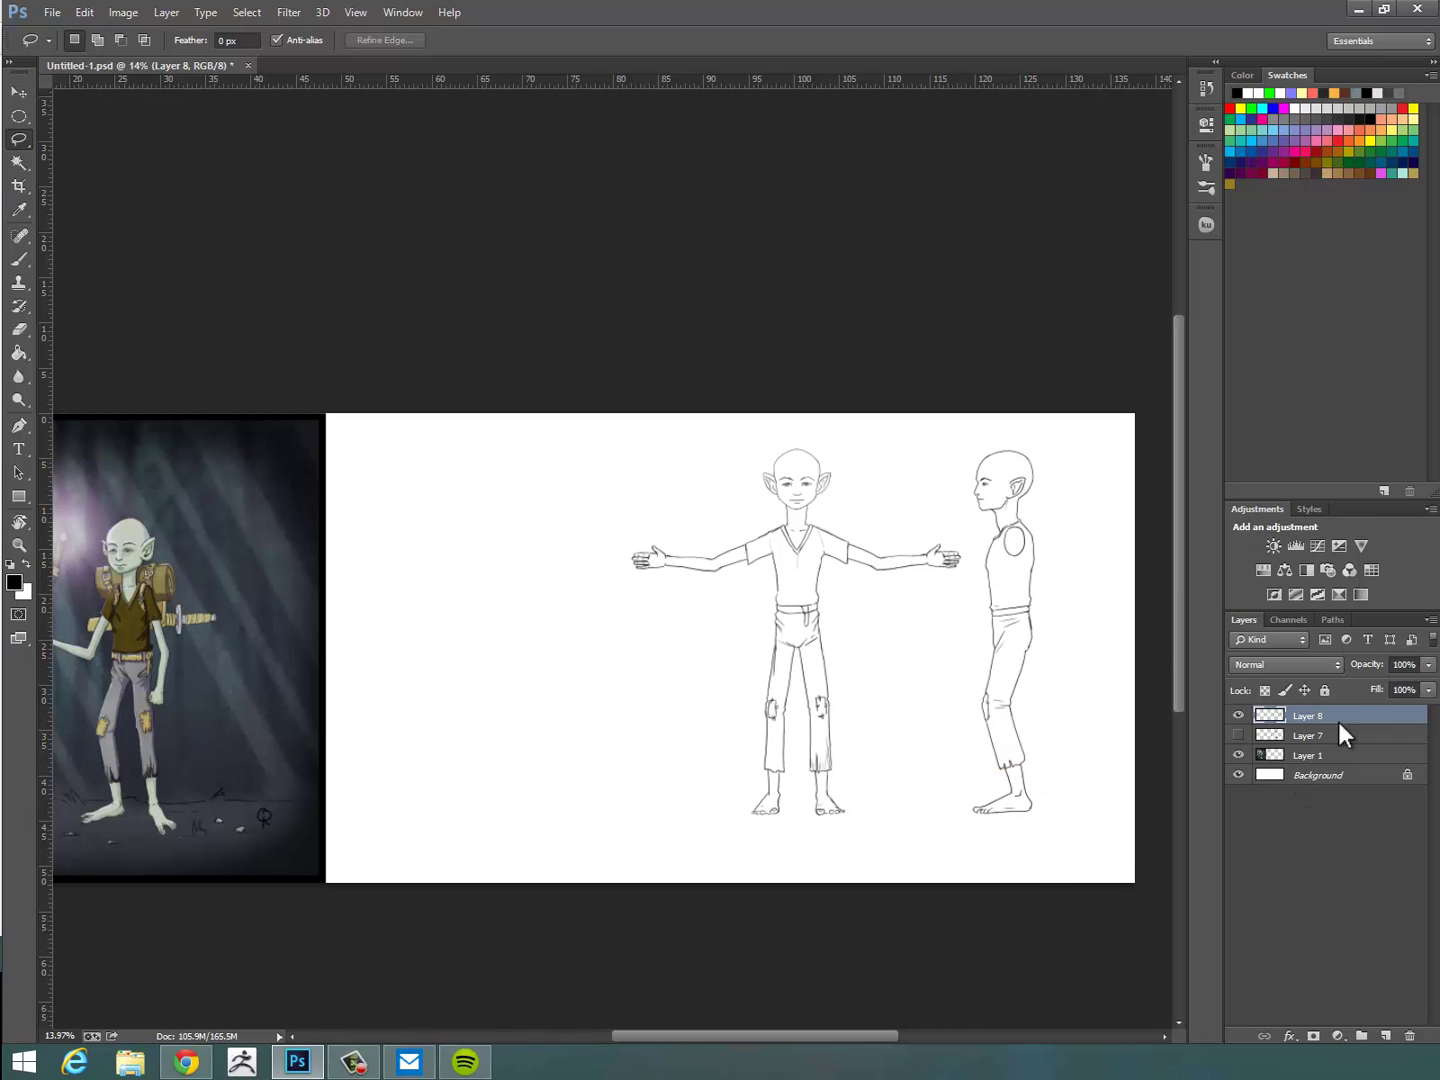
# Fill the Background layer with light grey.
pyautogui.click(1319, 776)
pyautogui.press('i')
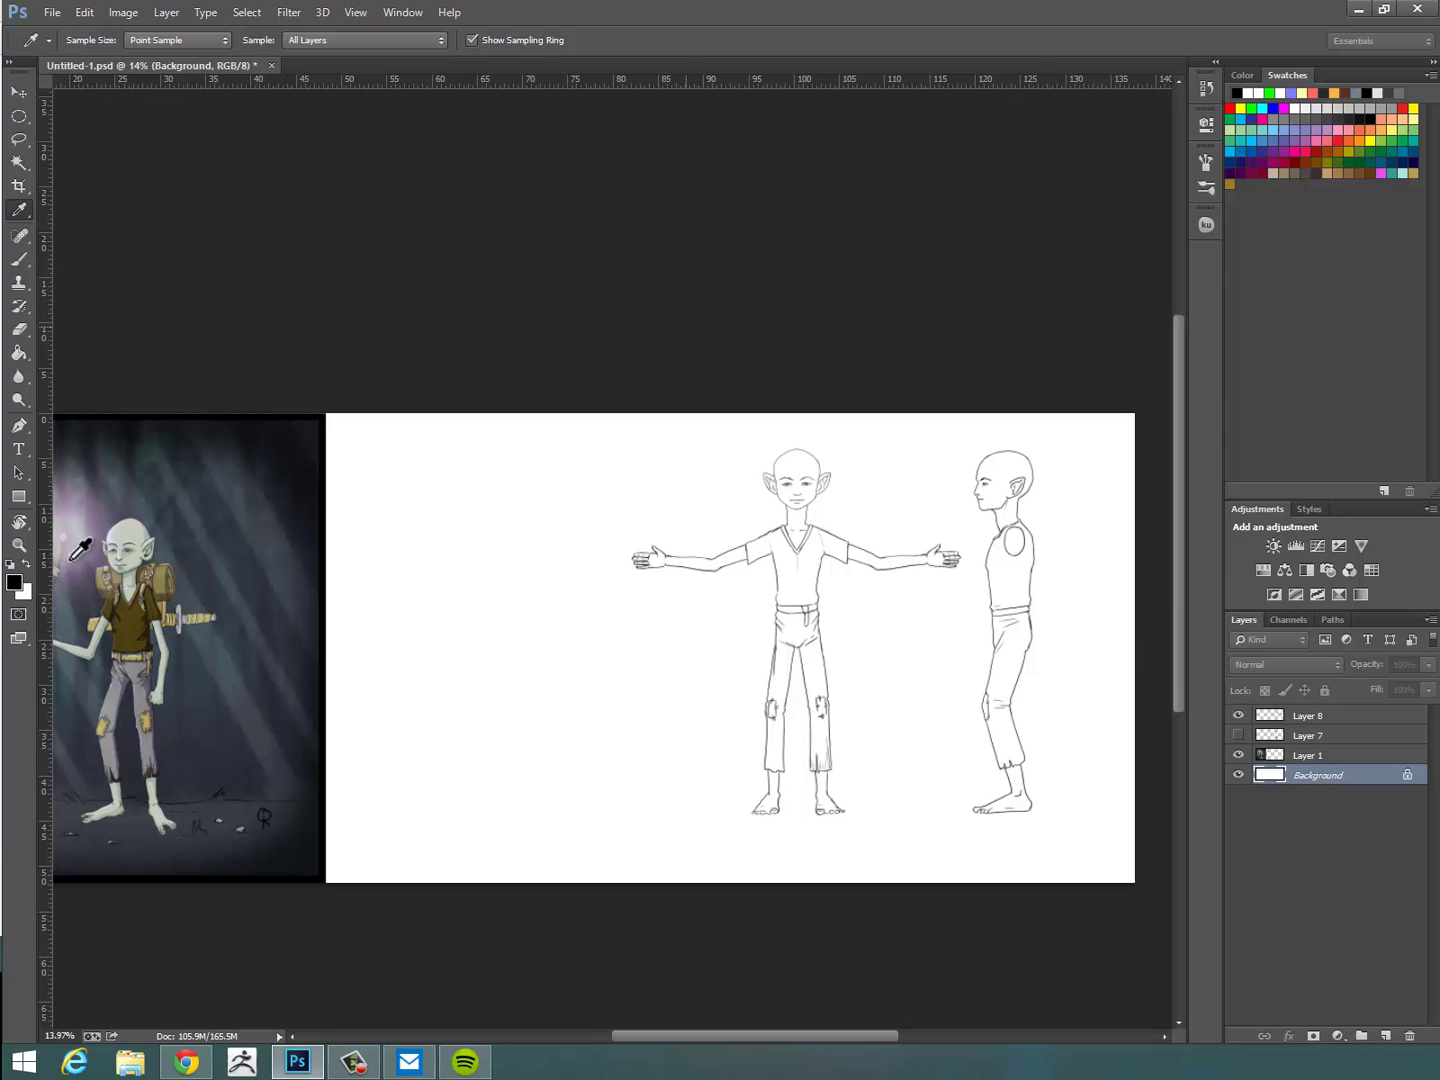
pyautogui.moveTo(902, 297); pyautogui.dragTo(709, 185)
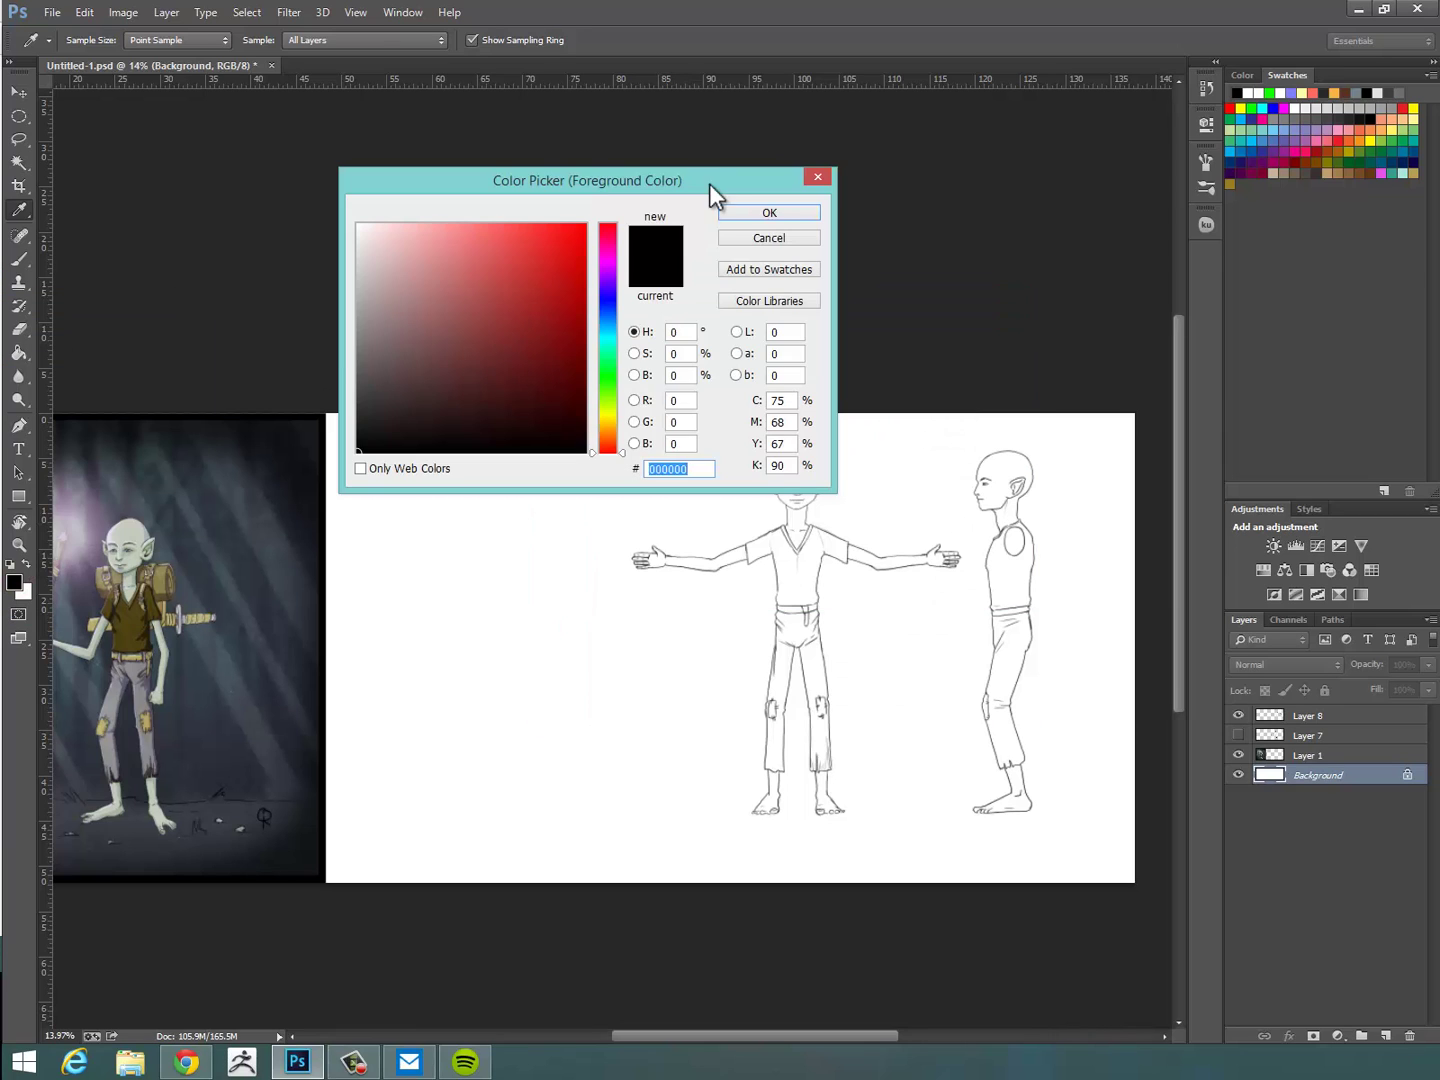
pyautogui.click(356, 262)
pyautogui.click(769, 213)
pyautogui.press('g')
pyautogui.click(685, 501)
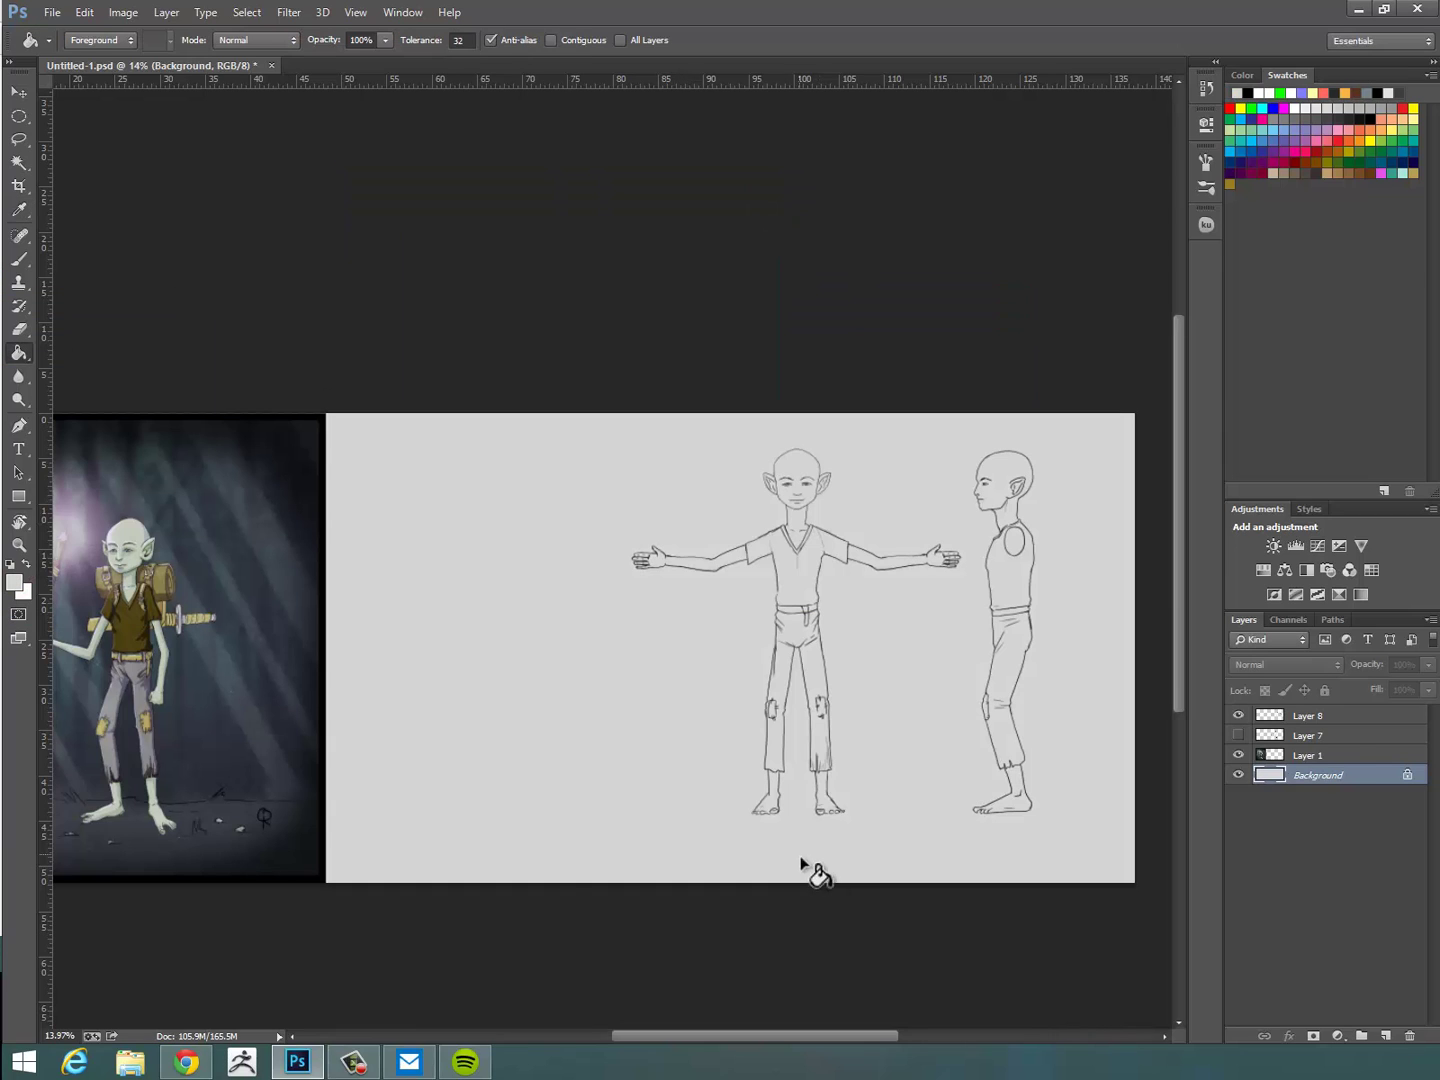
# Add a new layer directly beneath the Layer 8 line art and choose a medium grey as the foreground colour.
pyautogui.click(1350, 740)
pyautogui.click(1385, 1036)
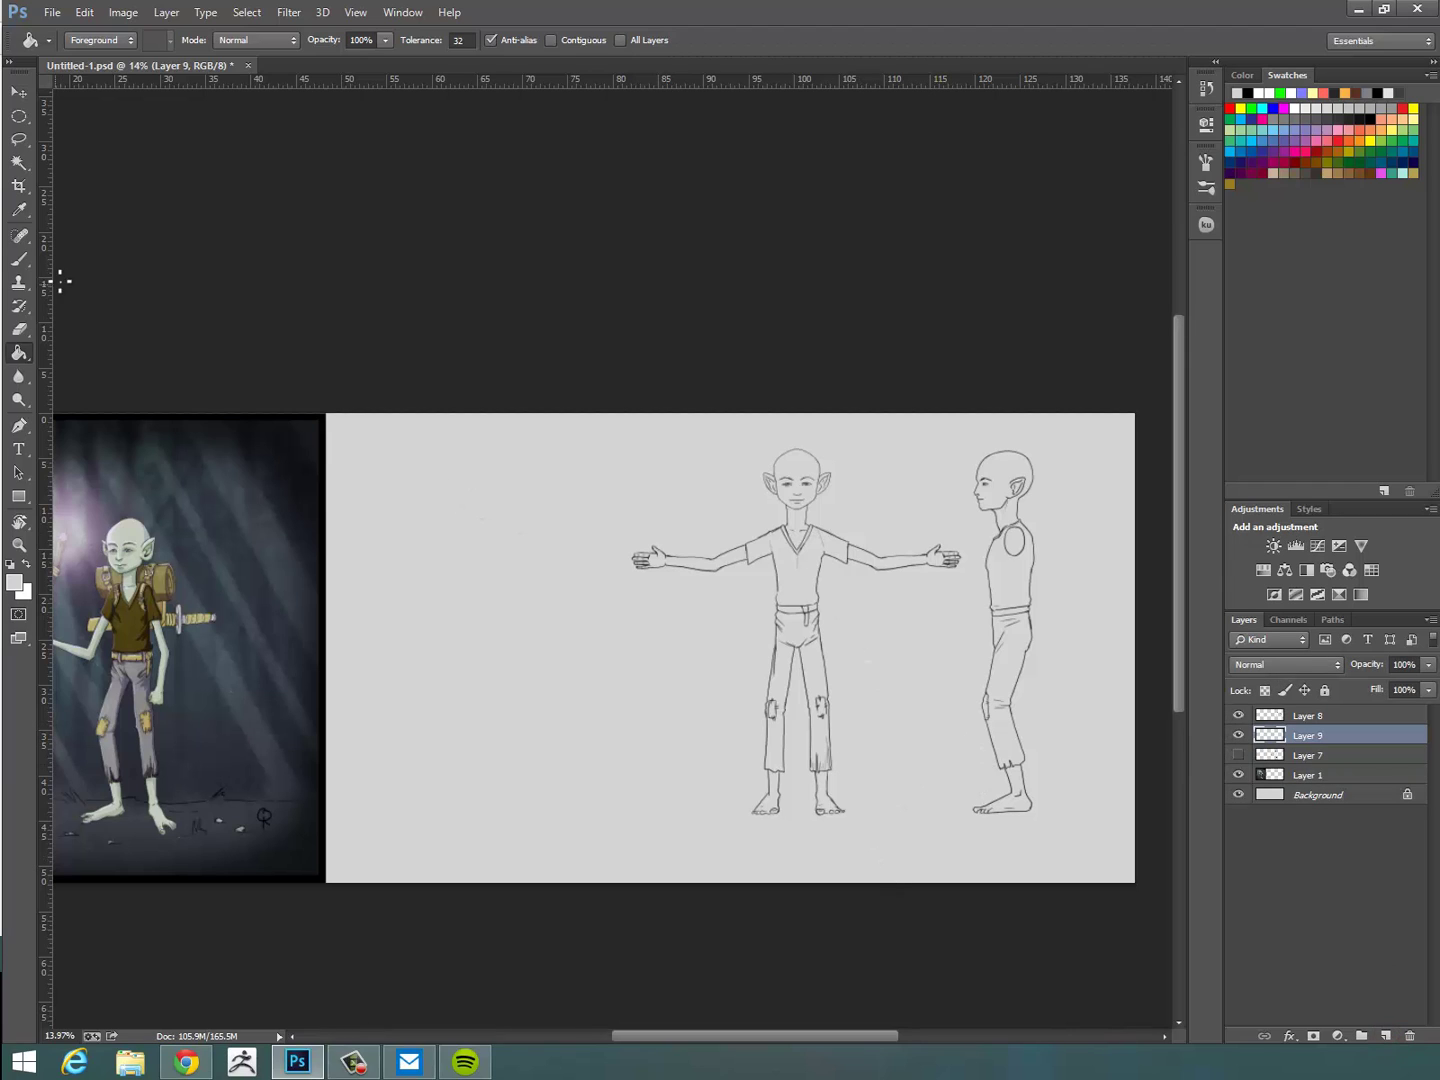
pyautogui.click(14, 581)
pyautogui.click(354, 306)
pyautogui.click(771, 217)
# Paint grey along the front view's head outline, ears and neck with a 30 px brush.
pyautogui.press('z')
pyautogui.moveTo(838, 622); pyautogui.dragTo(932, 640)
pyautogui.press('b')
pyautogui.moveTo(715, 332)
pyautogui.mouseDown()
pyautogui.moveTo(699, 665)
pyautogui.moveTo(681, 611)
pyautogui.moveTo(650, 582)
pyautogui.mouseUp()
pyautogui.press(']')
pyautogui.press(']')
pyautogui.press(']')
pyautogui.press(']')
pyautogui.press(']')
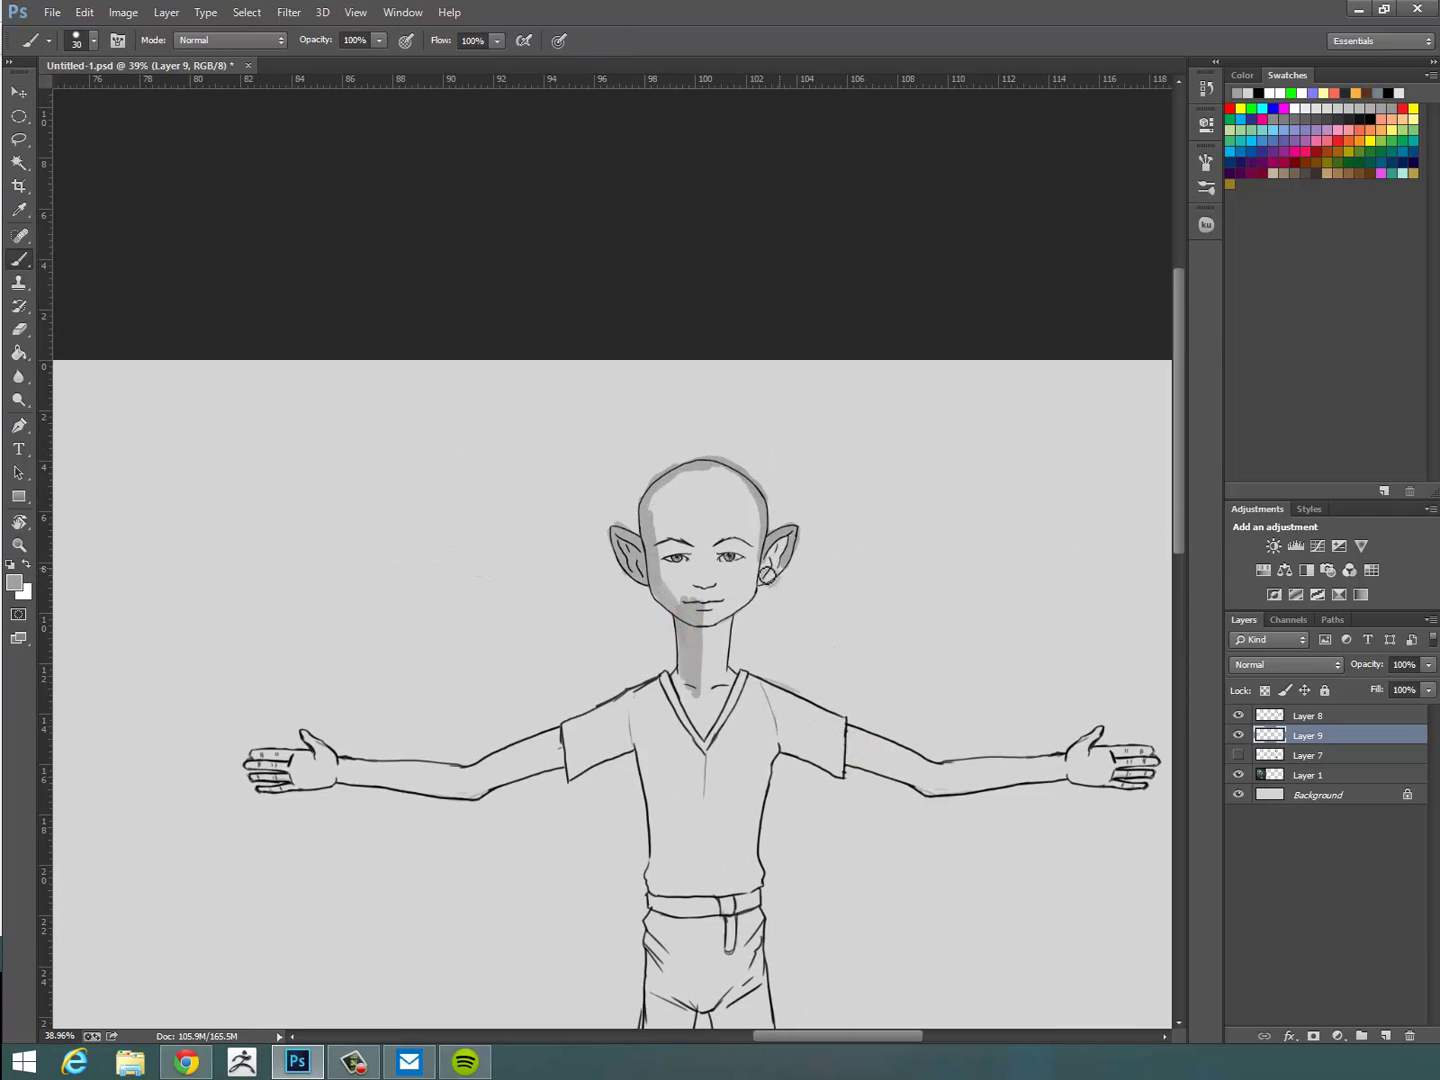
pyautogui.moveTo(738, 547)
pyautogui.mouseDown()
pyautogui.moveTo(747, 576)
pyautogui.moveTo(721, 632)
pyautogui.mouseUp()
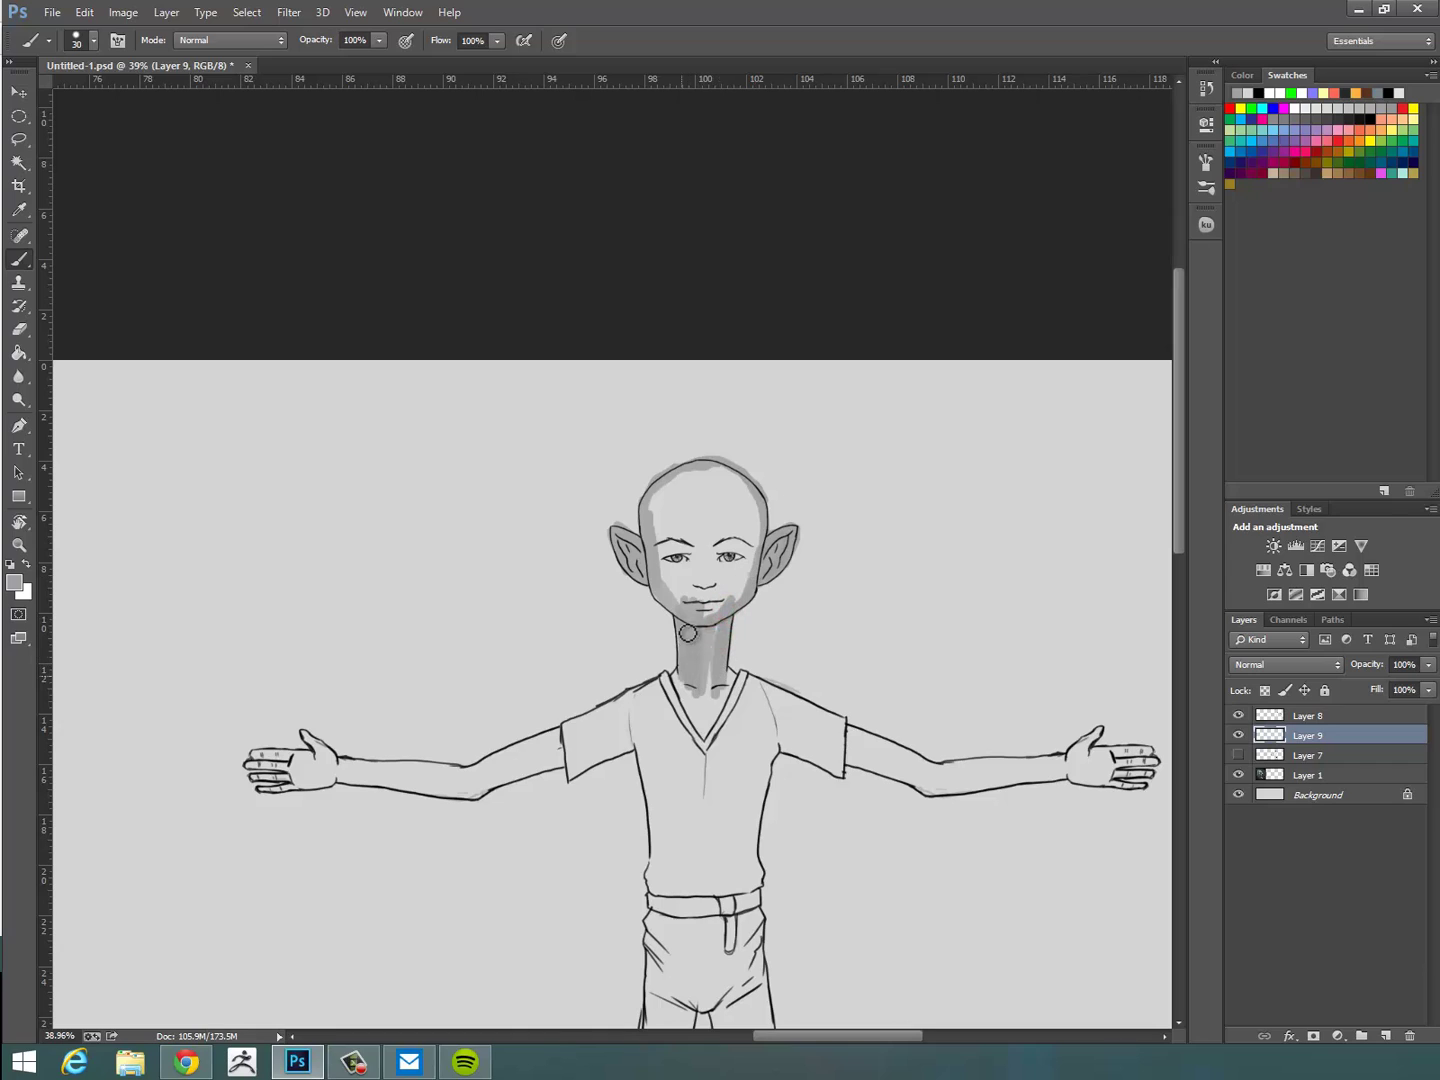
# Paint the rest of the front view's face and bald head solid grey.
pyautogui.click(118, 42)
pyautogui.click(1205, 162)
pyautogui.moveTo(700, 610); pyautogui.dragTo(634, 568)
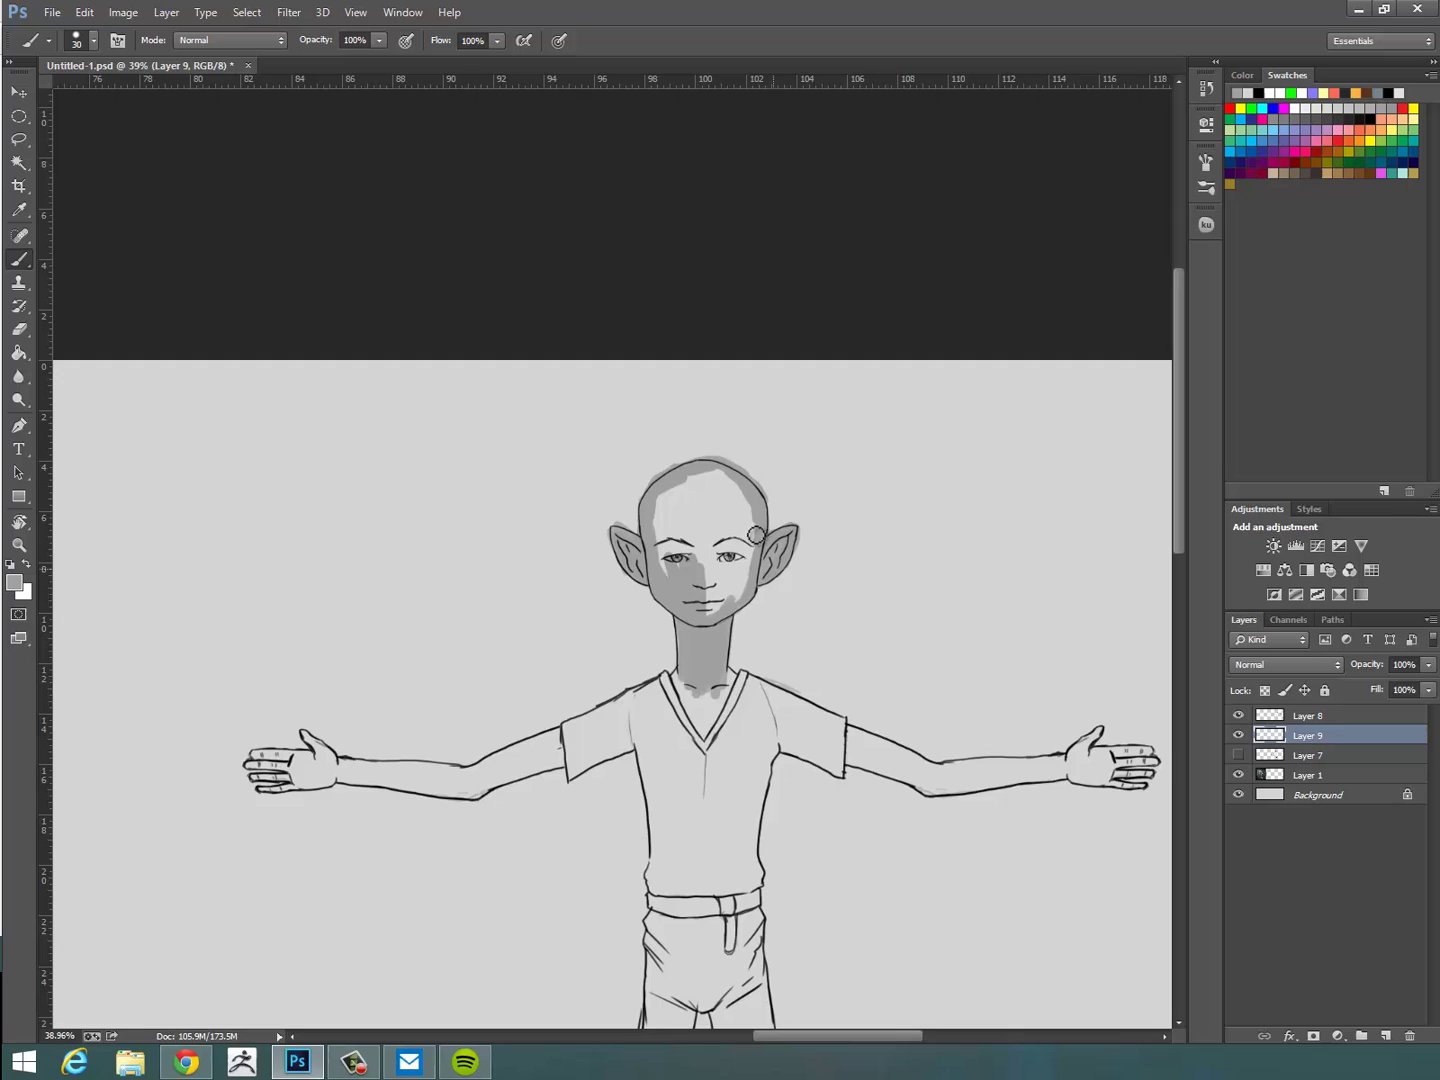
pyautogui.moveTo(756, 535)
pyautogui.mouseDown()
pyautogui.moveTo(709, 600)
pyautogui.moveTo(703, 523)
pyautogui.moveTo(667, 574)
pyautogui.moveTo(651, 528)
pyautogui.mouseUp()
pyautogui.moveTo(733, 560); pyautogui.dragTo(738, 511)
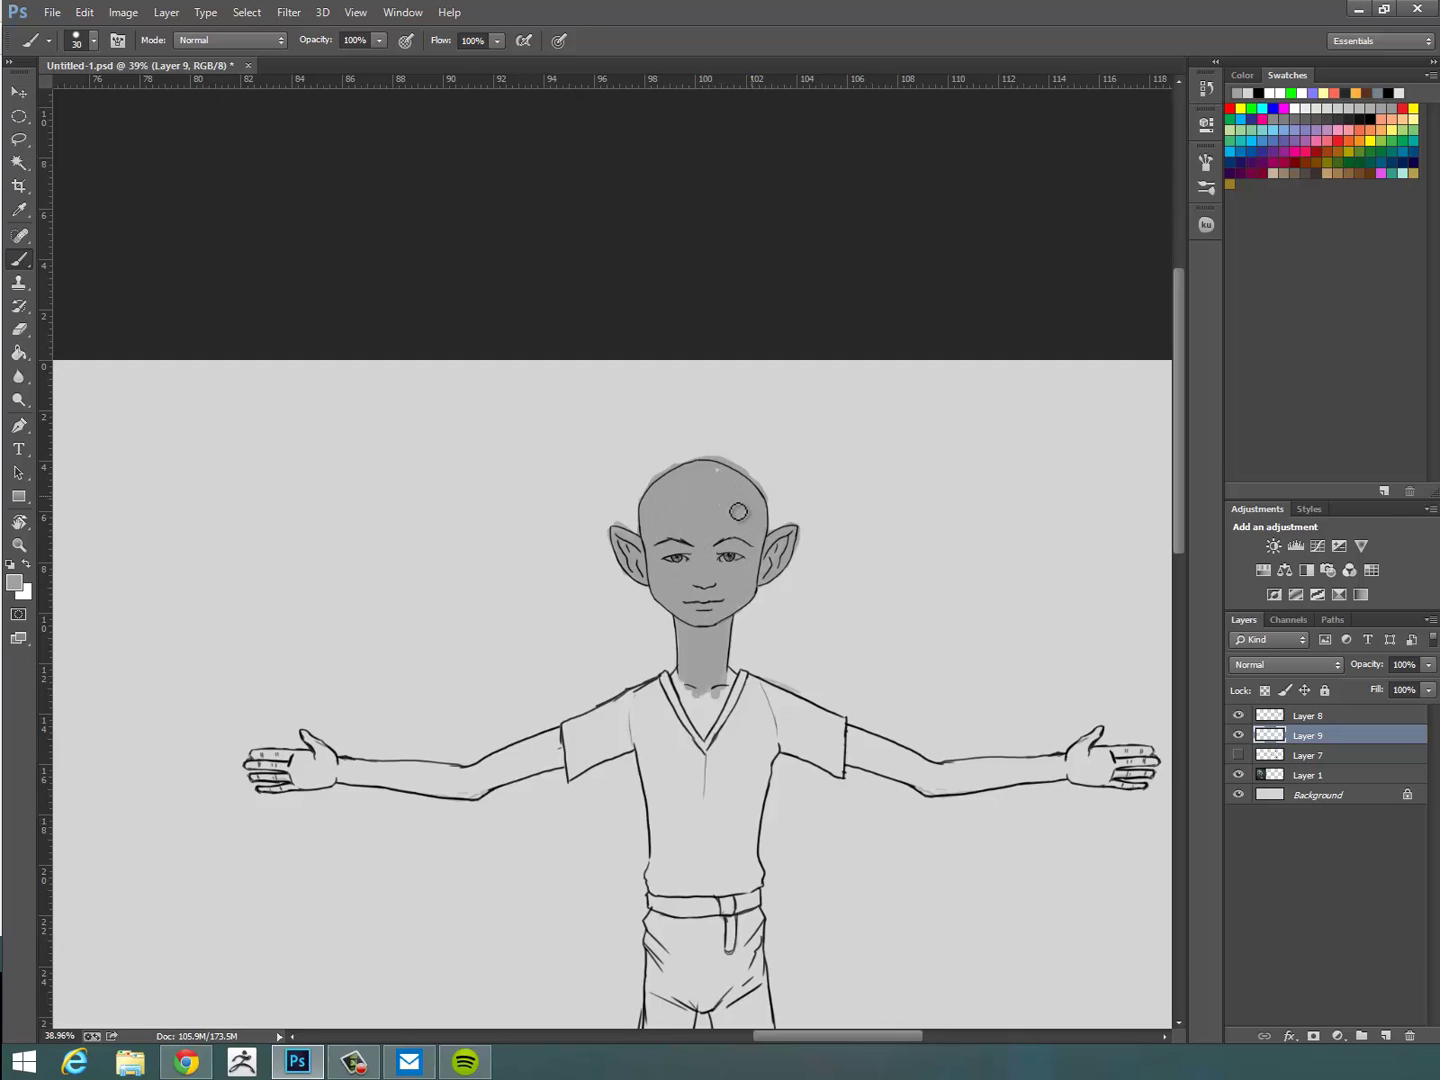
# Trace grey along the inside edges of the front view's arms, hands, sleeves and torso.
pyautogui.moveTo(676, 683)
pyautogui.mouseDown()
pyautogui.moveTo(546, 730)
pyautogui.moveTo(339, 762)
pyautogui.moveTo(569, 767)
pyautogui.moveTo(657, 975)
pyautogui.mouseUp()
pyautogui.moveTo(735, 668)
pyautogui.mouseDown()
pyautogui.moveTo(938, 763)
pyautogui.moveTo(1101, 752)
pyautogui.mouseUp()
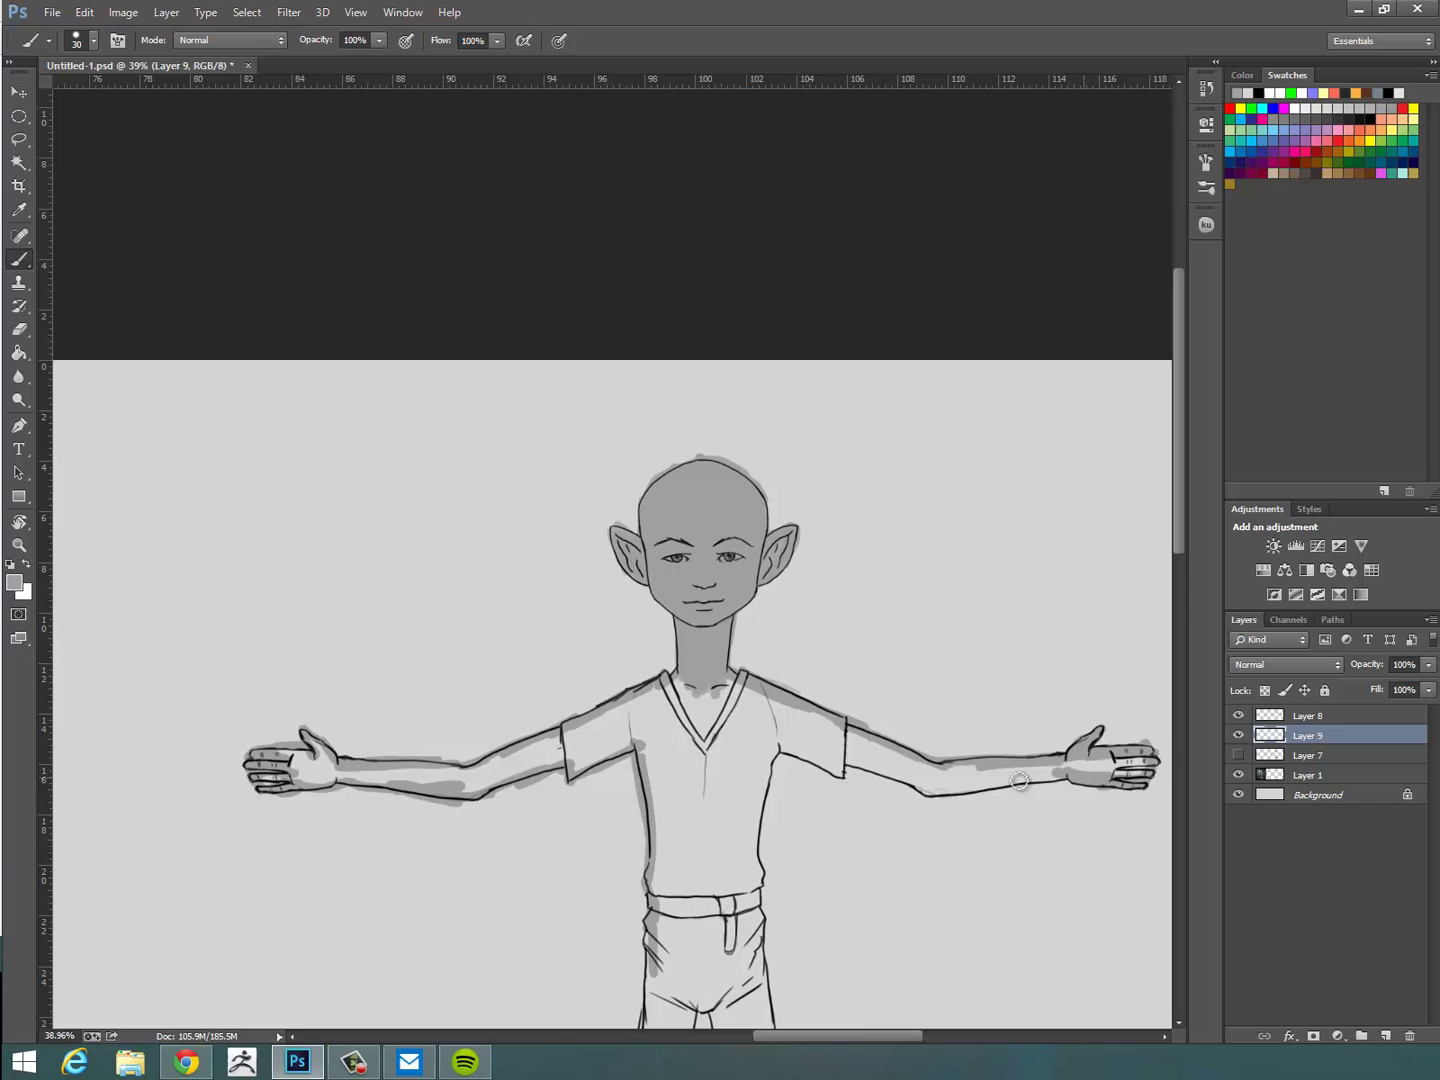
pyautogui.moveTo(1019, 781)
pyautogui.mouseDown()
pyautogui.moveTo(835, 778)
pyautogui.moveTo(758, 819)
pyautogui.moveTo(792, 533)
pyautogui.mouseUp()
pyautogui.moveTo(762, 566)
pyautogui.mouseDown()
pyautogui.moveTo(803, 957)
pyautogui.moveTo(803, 692)
pyautogui.mouseUp()
# Trace grey along the front view's trouser legs and block in the bare feet.
pyautogui.moveTo(798, 693)
pyautogui.mouseDown()
pyautogui.moveTo(770, 740)
pyautogui.moveTo(818, 843)
pyautogui.mouseUp()
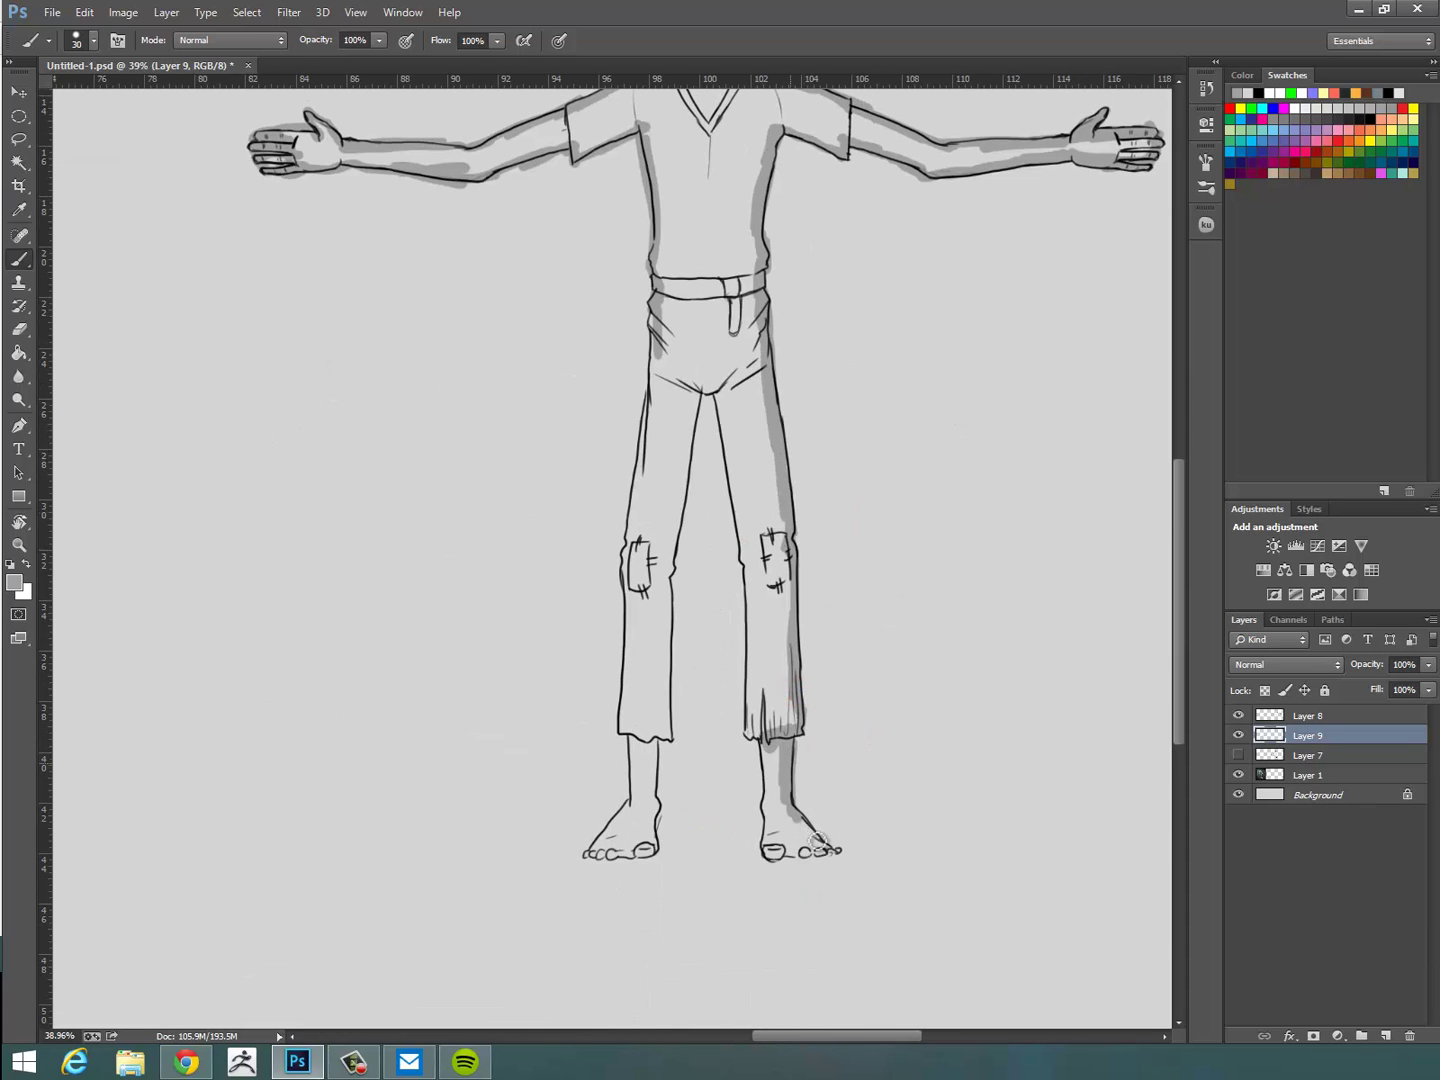
pyautogui.moveTo(756, 703)
pyautogui.mouseDown()
pyautogui.moveTo(751, 598)
pyautogui.moveTo(714, 385)
pyautogui.moveTo(686, 430)
pyautogui.moveTo(669, 553)
pyautogui.moveTo(669, 735)
pyautogui.mouseUp()
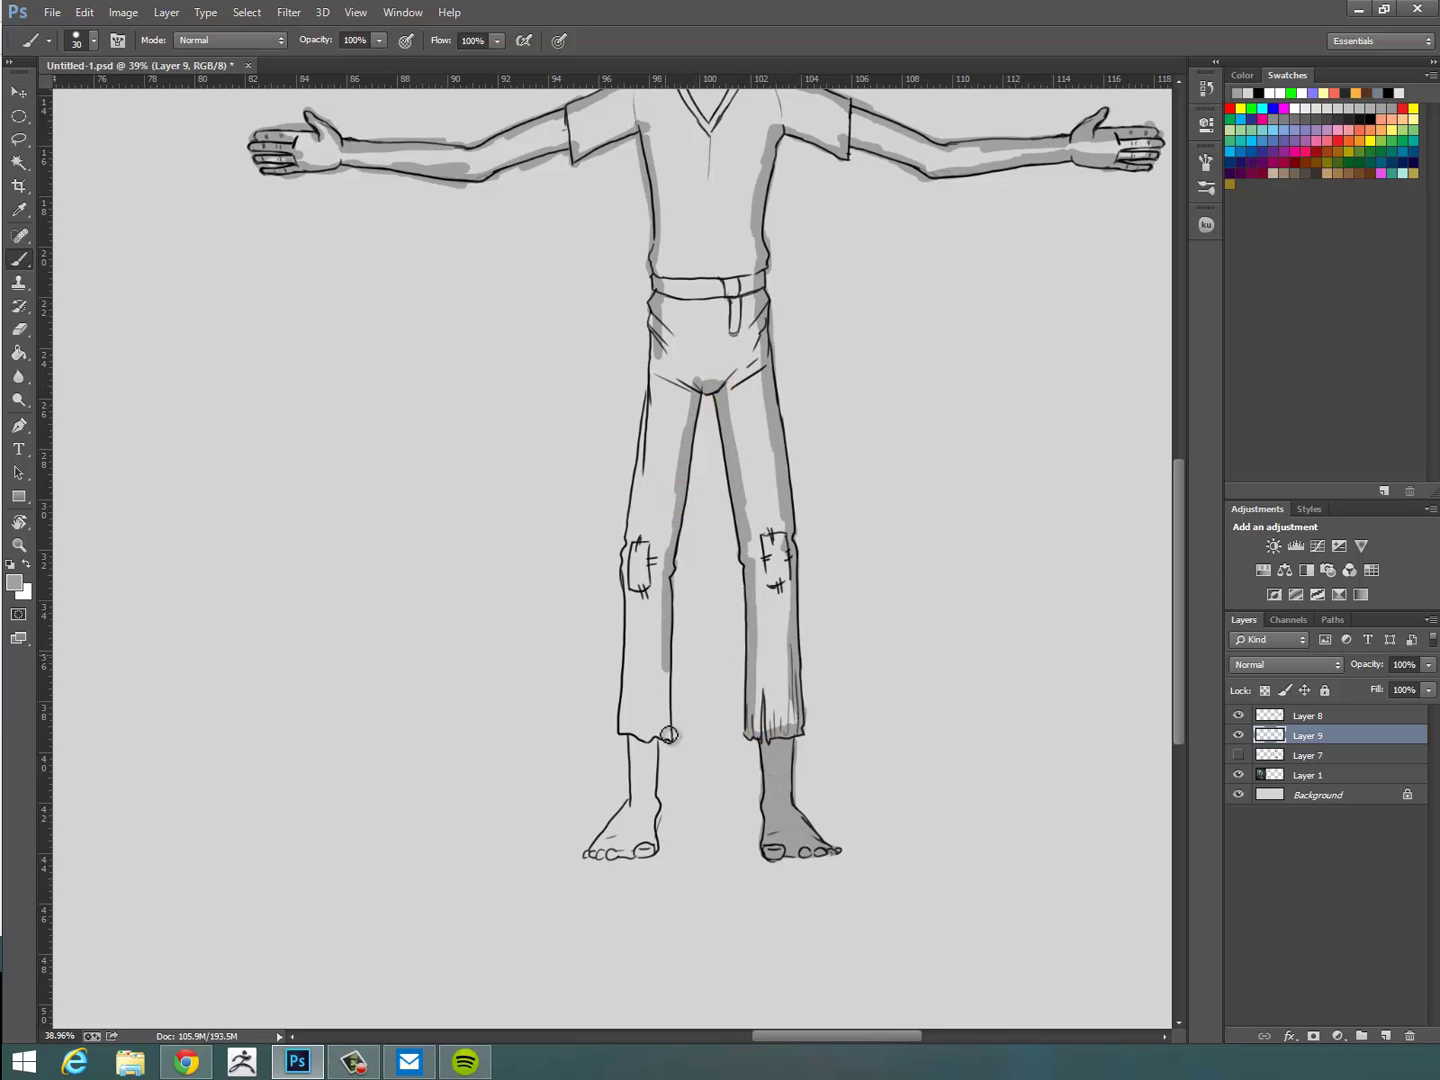
pyautogui.moveTo(610, 855)
pyautogui.mouseDown()
pyautogui.moveTo(630, 805)
pyautogui.moveTo(629, 434)
pyautogui.moveTo(660, 318)
pyautogui.mouseUp()
# Turn on contiguous filling and flood the front view's body and hand interiors with grey using the Paint Bucket.
pyautogui.scroll(3, 731, 497)
pyautogui.moveTo(731, 497); pyautogui.dragTo(748, 549)
pyautogui.press('g')
pyautogui.click(714, 424)
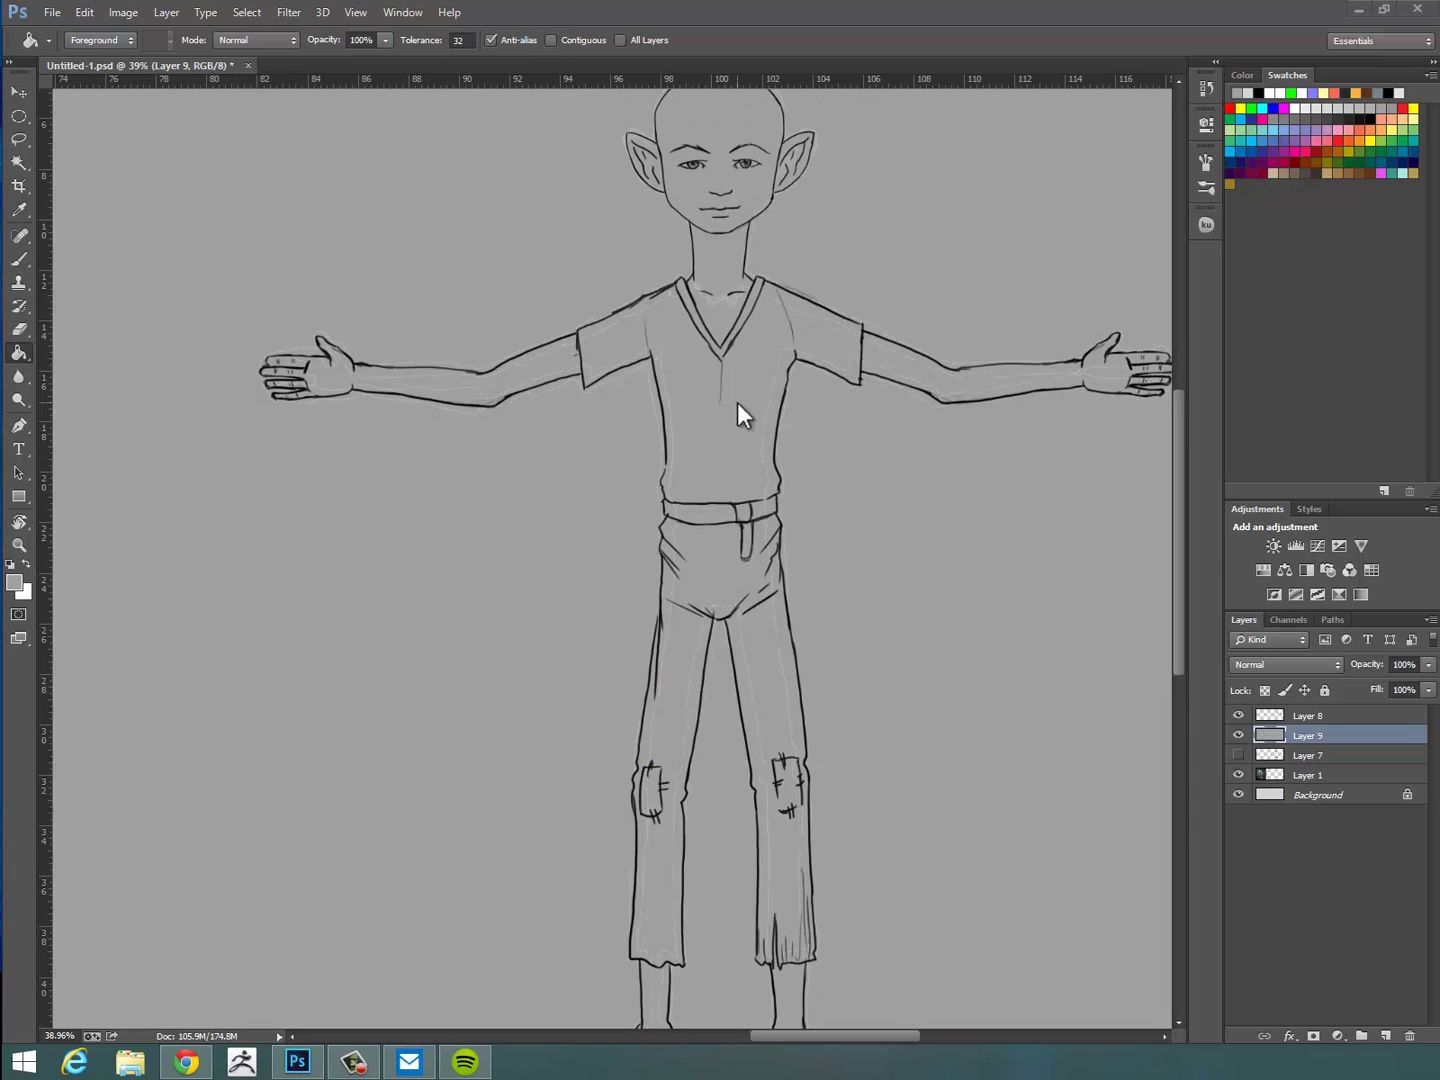
pyautogui.hotkey('ctrl', 'z')
pyautogui.moveTo(838, 519)
pyautogui.mouseDown()
pyautogui.moveTo(826, 557)
pyautogui.moveTo(701, 537)
pyautogui.moveTo(736, 498)
pyautogui.mouseUp()
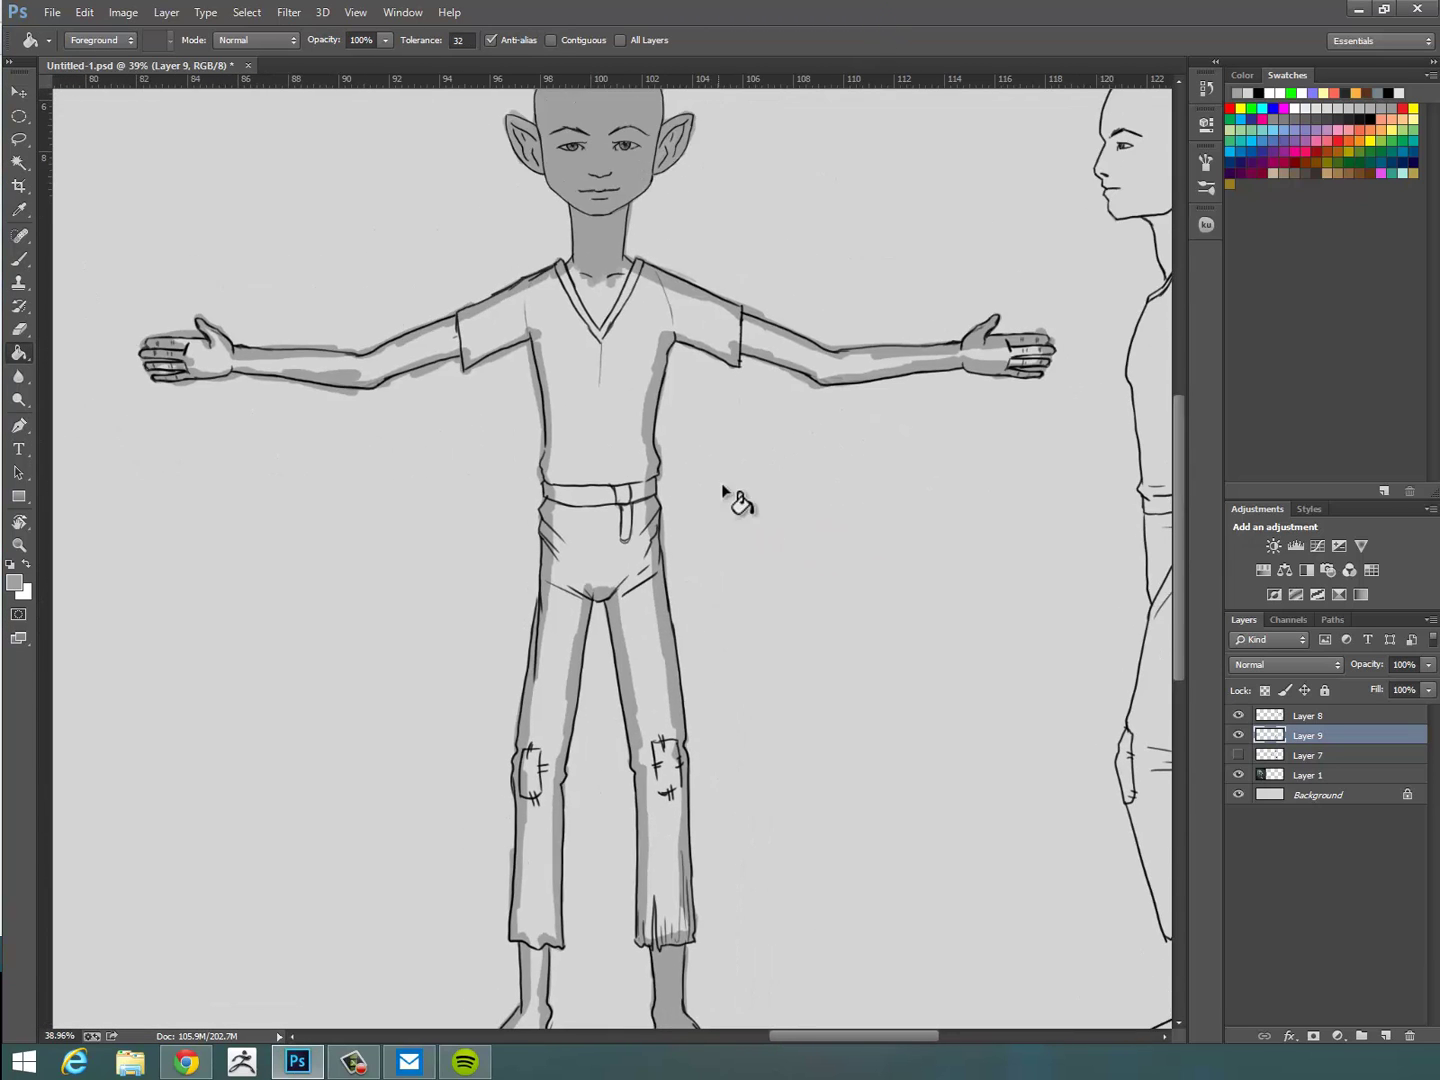
pyautogui.click(551, 40)
pyautogui.click(632, 367)
pyautogui.moveTo(768, 678); pyautogui.dragTo(590, 708)
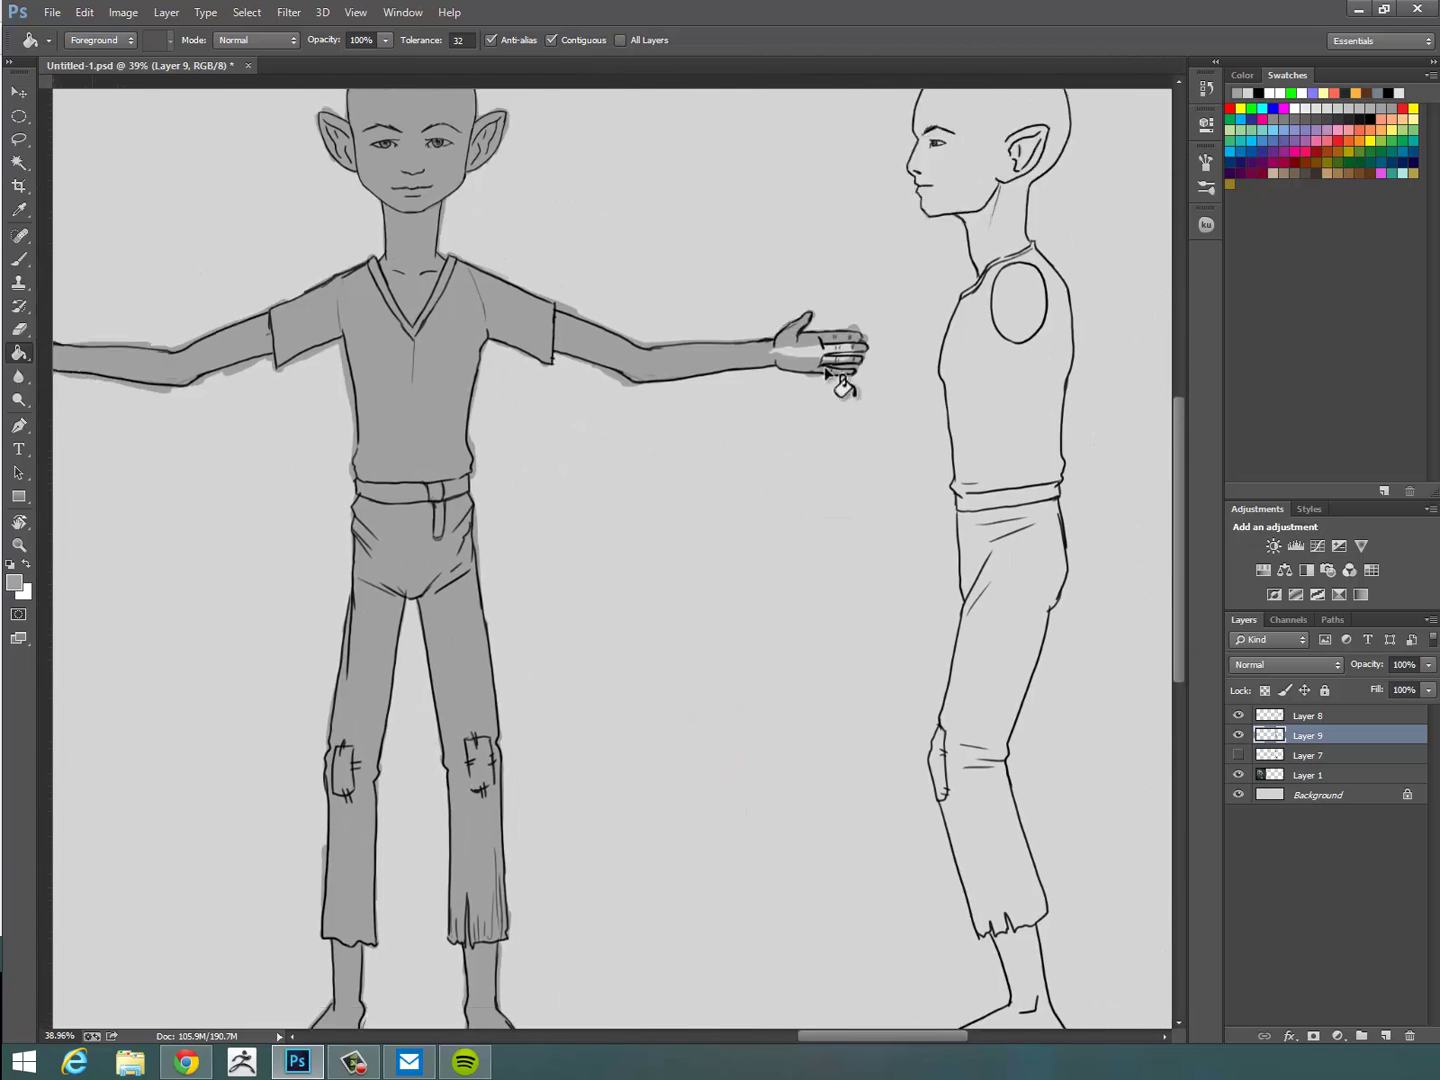
pyautogui.click(822, 369)
pyautogui.moveTo(730, 803); pyautogui.dragTo(679, 875)
# Brush grey along the inside outline of the side view's head, neck, torso, trousers and foot.
pyautogui.hscroll(2, 818, 634)
pyautogui.press('b')
pyautogui.moveTo(842, 546); pyautogui.dragTo(850, 420)
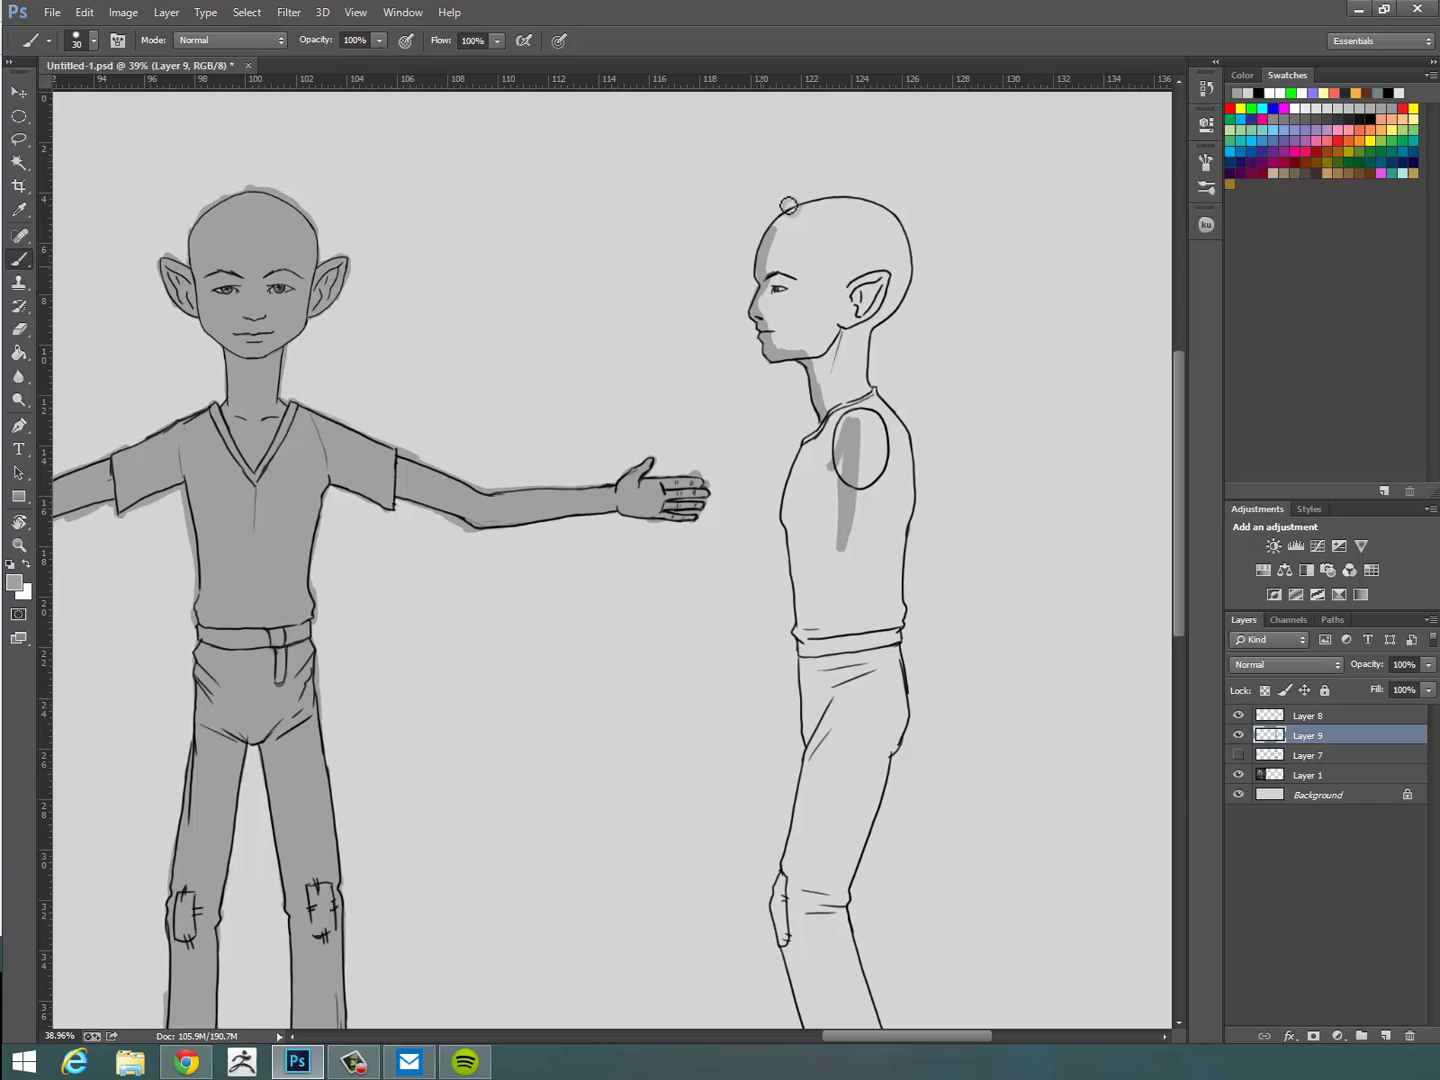
pyautogui.moveTo(868, 367); pyautogui.dragTo(905, 570)
pyautogui.moveTo(903, 614)
pyautogui.mouseDown()
pyautogui.moveTo(903, 710)
pyautogui.moveTo(847, 906)
pyautogui.moveTo(799, 523)
pyautogui.mouseUp()
pyautogui.moveTo(801, 571)
pyautogui.mouseDown()
pyautogui.moveTo(842, 707)
pyautogui.moveTo(806, 735)
pyautogui.moveTo(862, 853)
pyautogui.mouseUp()
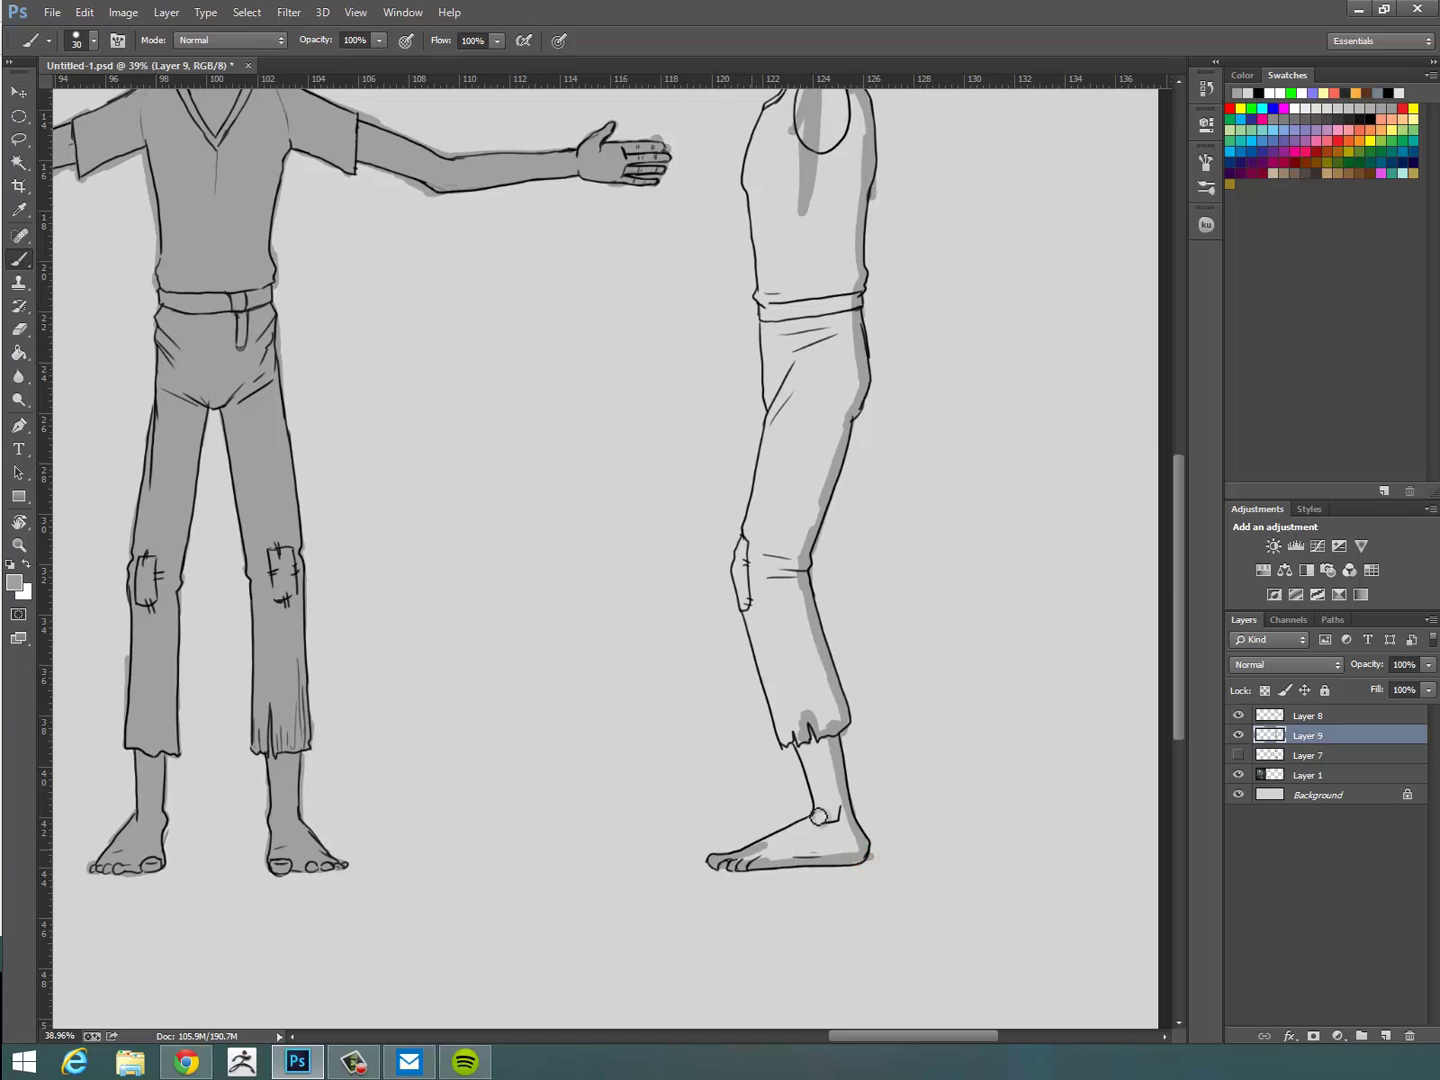
pyautogui.moveTo(810, 759)
pyautogui.mouseDown()
pyautogui.moveTo(760, 490)
pyautogui.moveTo(762, 332)
pyautogui.mouseUp()
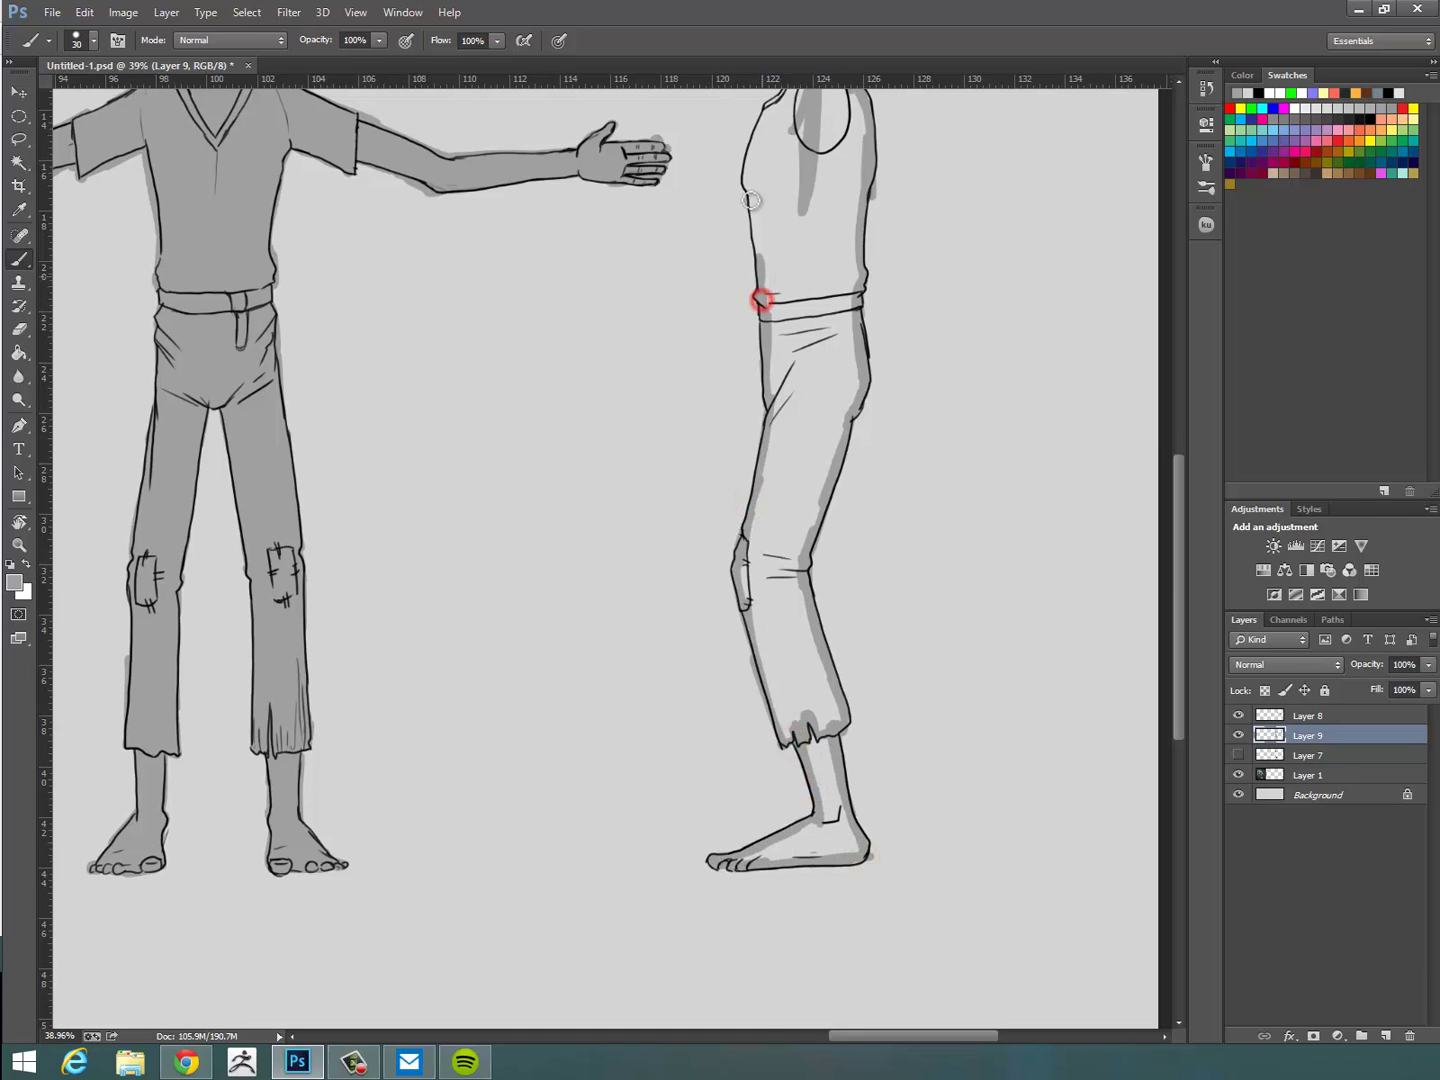
pyautogui.moveTo(750, 200); pyautogui.dragTo(762, 122)
pyautogui.moveTo(794, 138)
pyautogui.mouseDown()
pyautogui.moveTo(794, 485)
pyautogui.moveTo(797, 411)
pyautogui.mouseUp()
# Flood the side view's body, trousers and lower leg interiors with grey using the Paint Bucket.
pyautogui.press('g')
pyautogui.click(842, 548)
pyautogui.moveTo(842, 740); pyautogui.dragTo(857, 468)
pyautogui.click(839, 847)
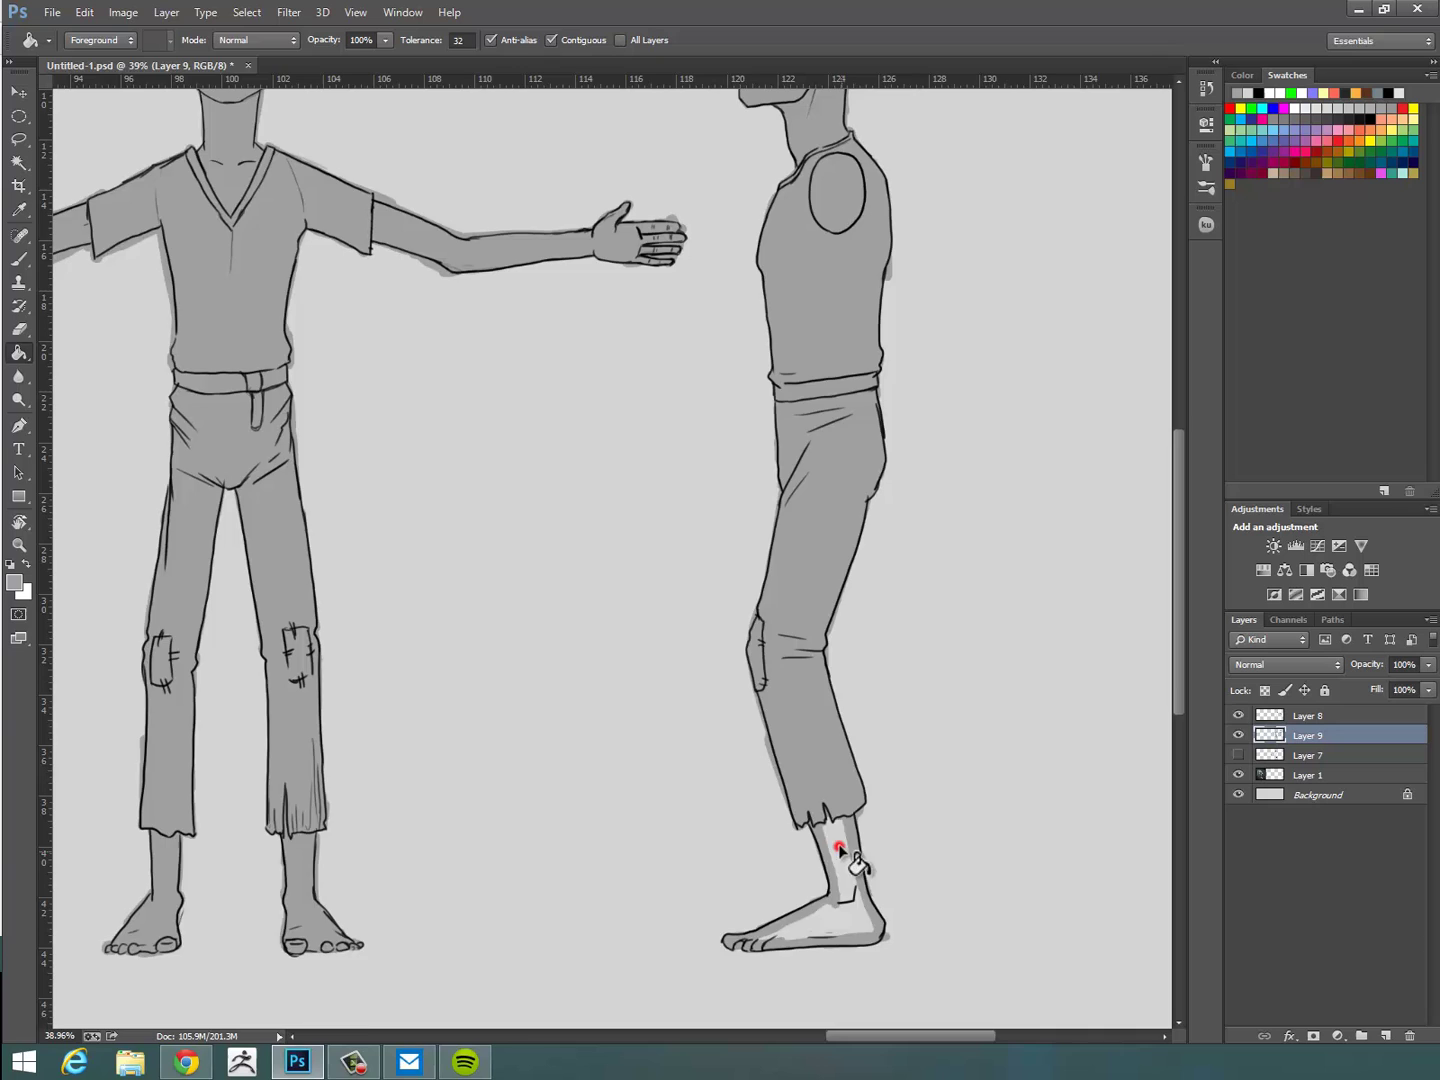
# Set up a hard round 20 px Eraser at 100% opacity for cleaning grey spill beneath the front view's left-hand sleeve.
pyautogui.moveTo(740, 730)
pyautogui.mouseDown()
pyautogui.moveTo(919, 829)
pyautogui.moveTo(877, 872)
pyautogui.moveTo(946, 734)
pyautogui.mouseUp()
pyautogui.press('e')
pyautogui.click(93, 41)
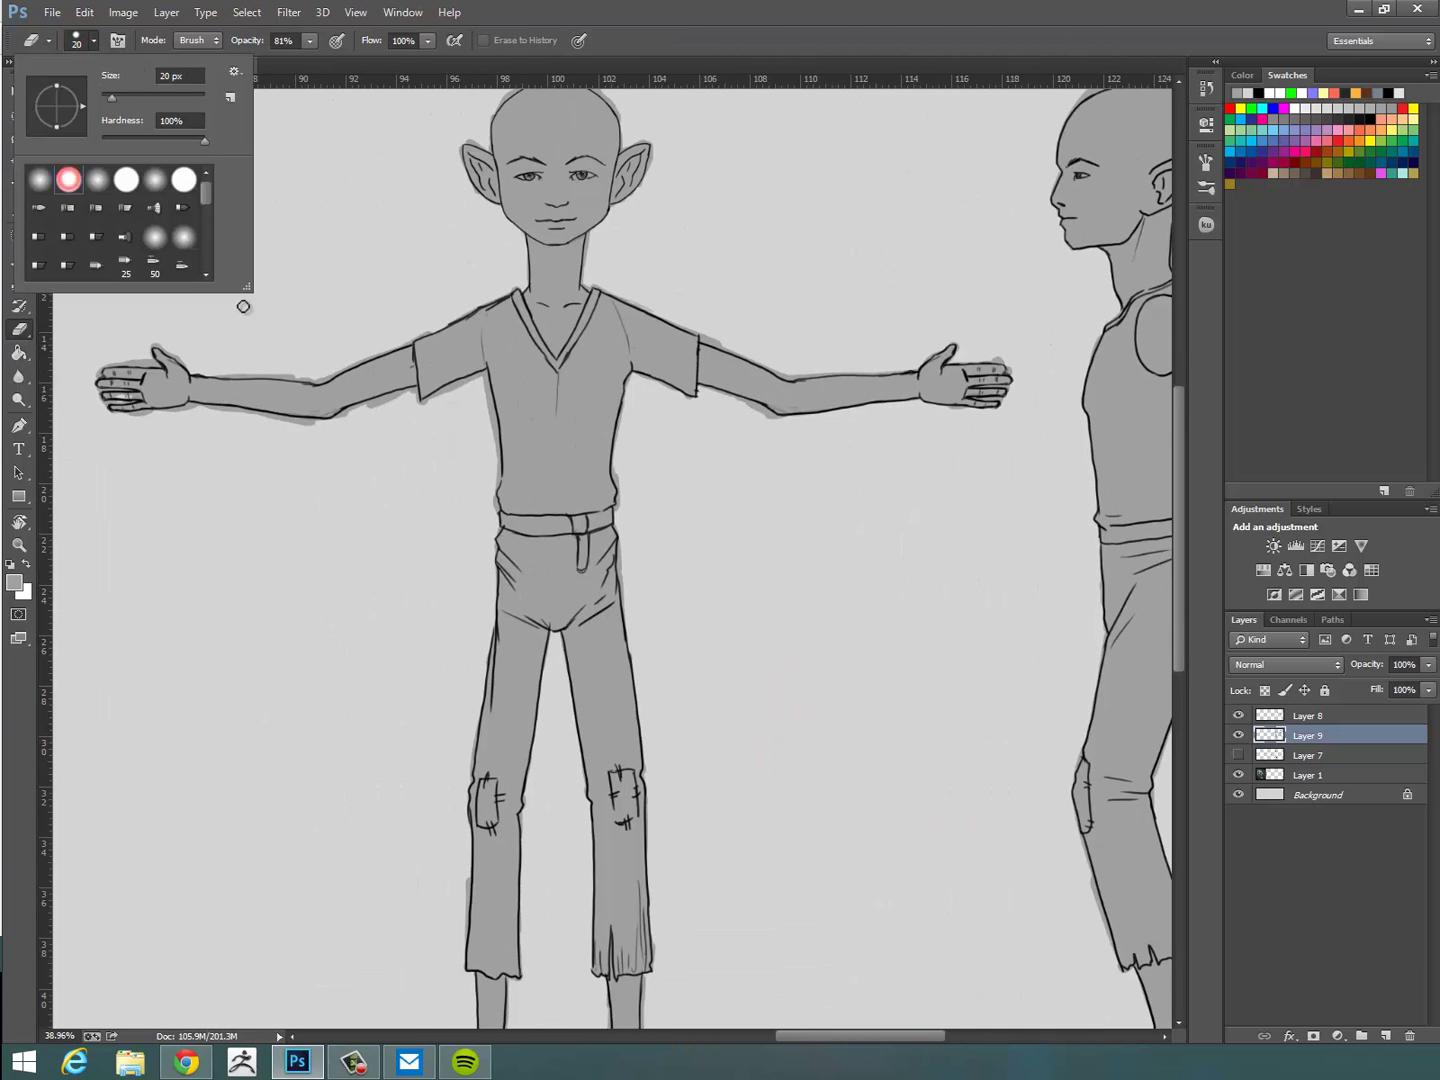
pyautogui.click(726, 10)
pyautogui.moveTo(595, 469); pyautogui.dragTo(790, 475)
pyautogui.moveTo(694, 492); pyautogui.dragTo(925, 701)
pyautogui.moveTo(402, 328); pyautogui.dragTo(428, 448)
pyautogui.moveTo(410, 349); pyautogui.dragTo(424, 384)
pyautogui.click(310, 39)
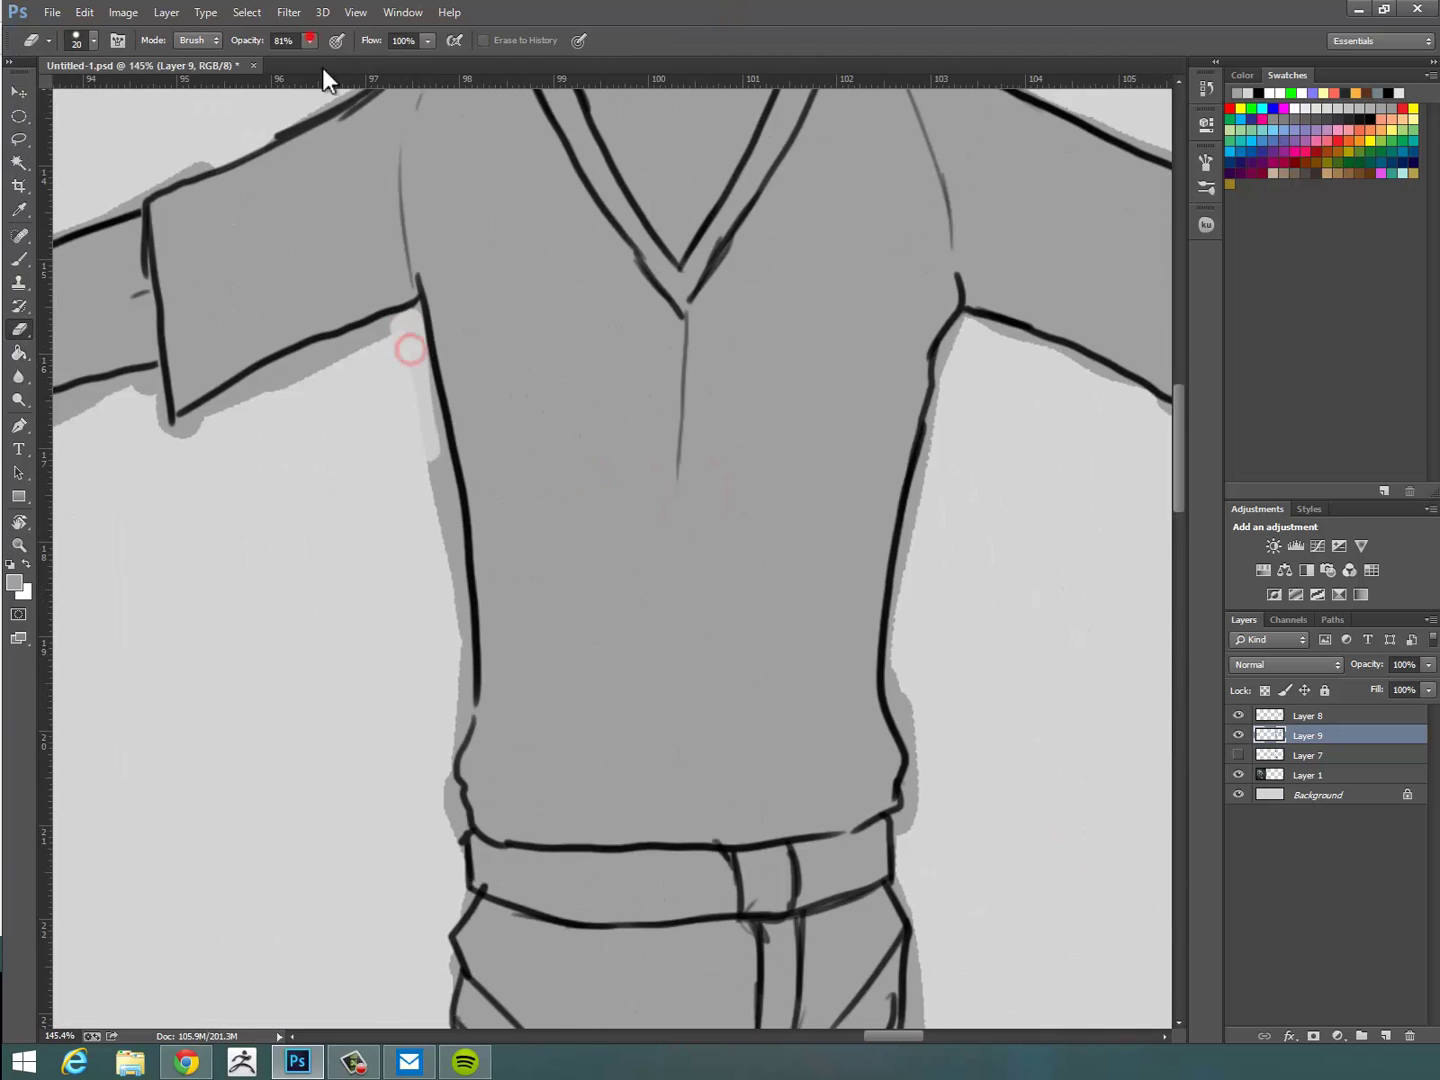
pyautogui.moveTo(322, 68); pyautogui.dragTo(340, 68)
# Erase the grey spill beneath the front view's left-hand sleeve and down that side of the torso.
pyautogui.moveTo(402, 366)
pyautogui.mouseDown()
pyautogui.moveTo(434, 437)
pyautogui.moveTo(379, 331)
pyautogui.moveTo(170, 432)
pyautogui.mouseUp()
pyautogui.moveTo(140, 401); pyautogui.dragTo(160, 427)
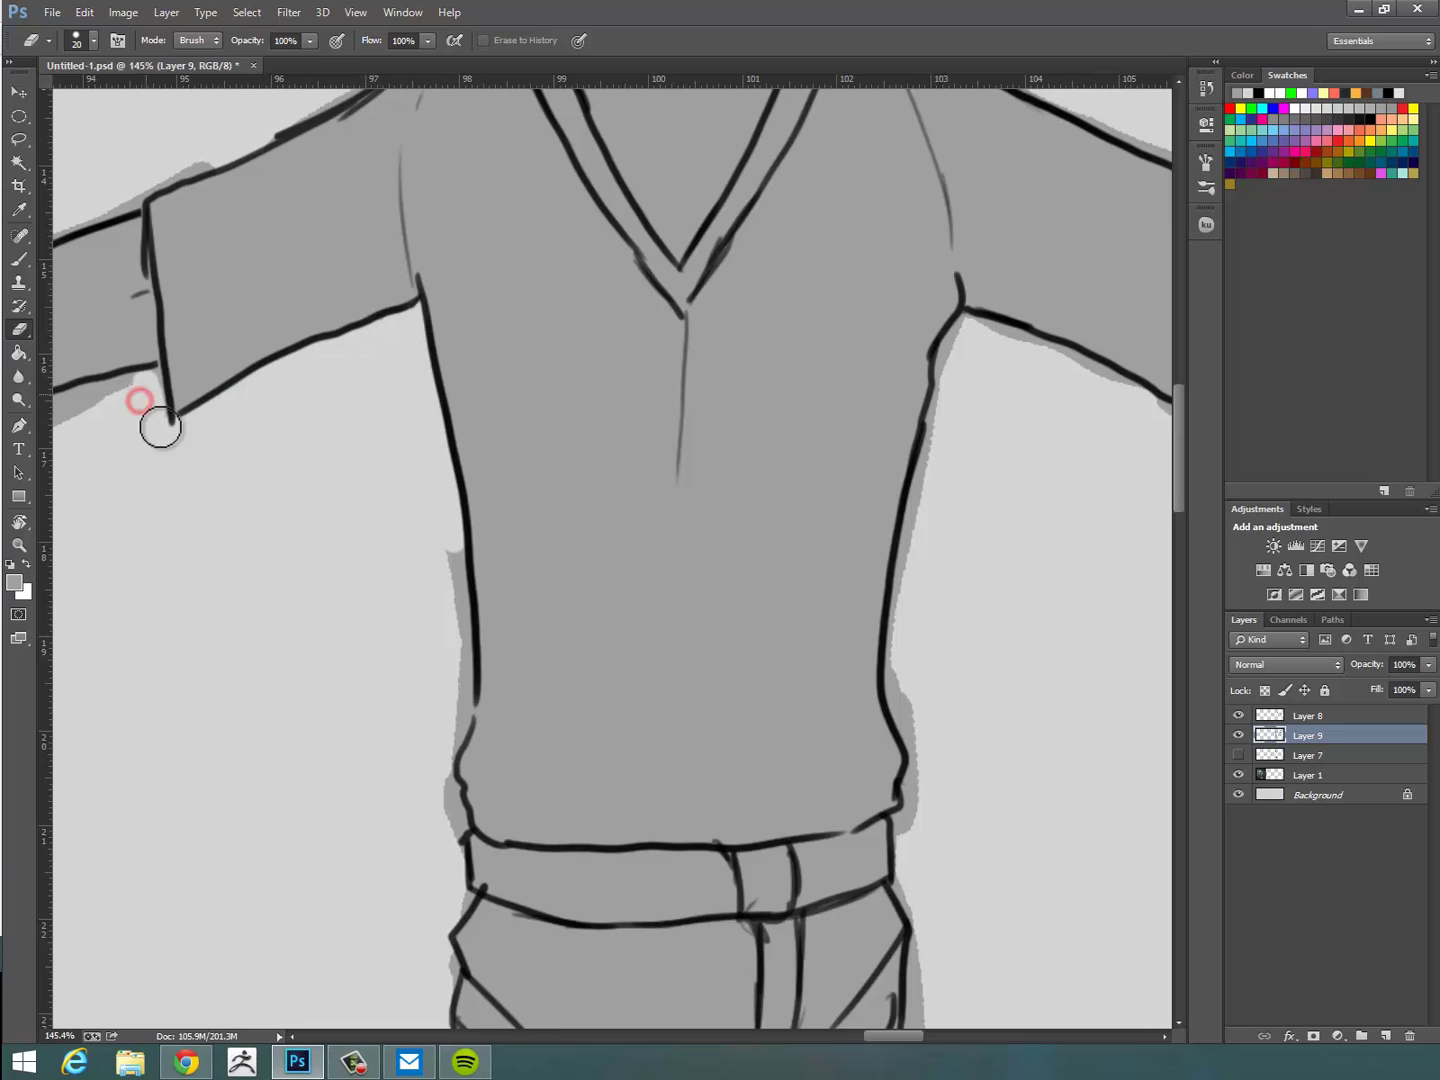
pyautogui.moveTo(462, 570); pyautogui.dragTo(455, 904)
# Erase the grey spill along the front view's left-hand hip and outer trouser leg down to the knee.
pyautogui.moveTo(633, 823); pyautogui.dragTo(663, 467)
pyautogui.moveTo(474, 597); pyautogui.dragTo(476, 770)
pyautogui.moveTo(585, 842); pyautogui.dragTo(678, 559)
pyautogui.moveTo(511, 942); pyautogui.dragTo(553, 646)
pyautogui.moveTo(527, 877); pyautogui.dragTo(585, 595)
pyautogui.moveTo(572, 705); pyautogui.dragTo(545, 855)
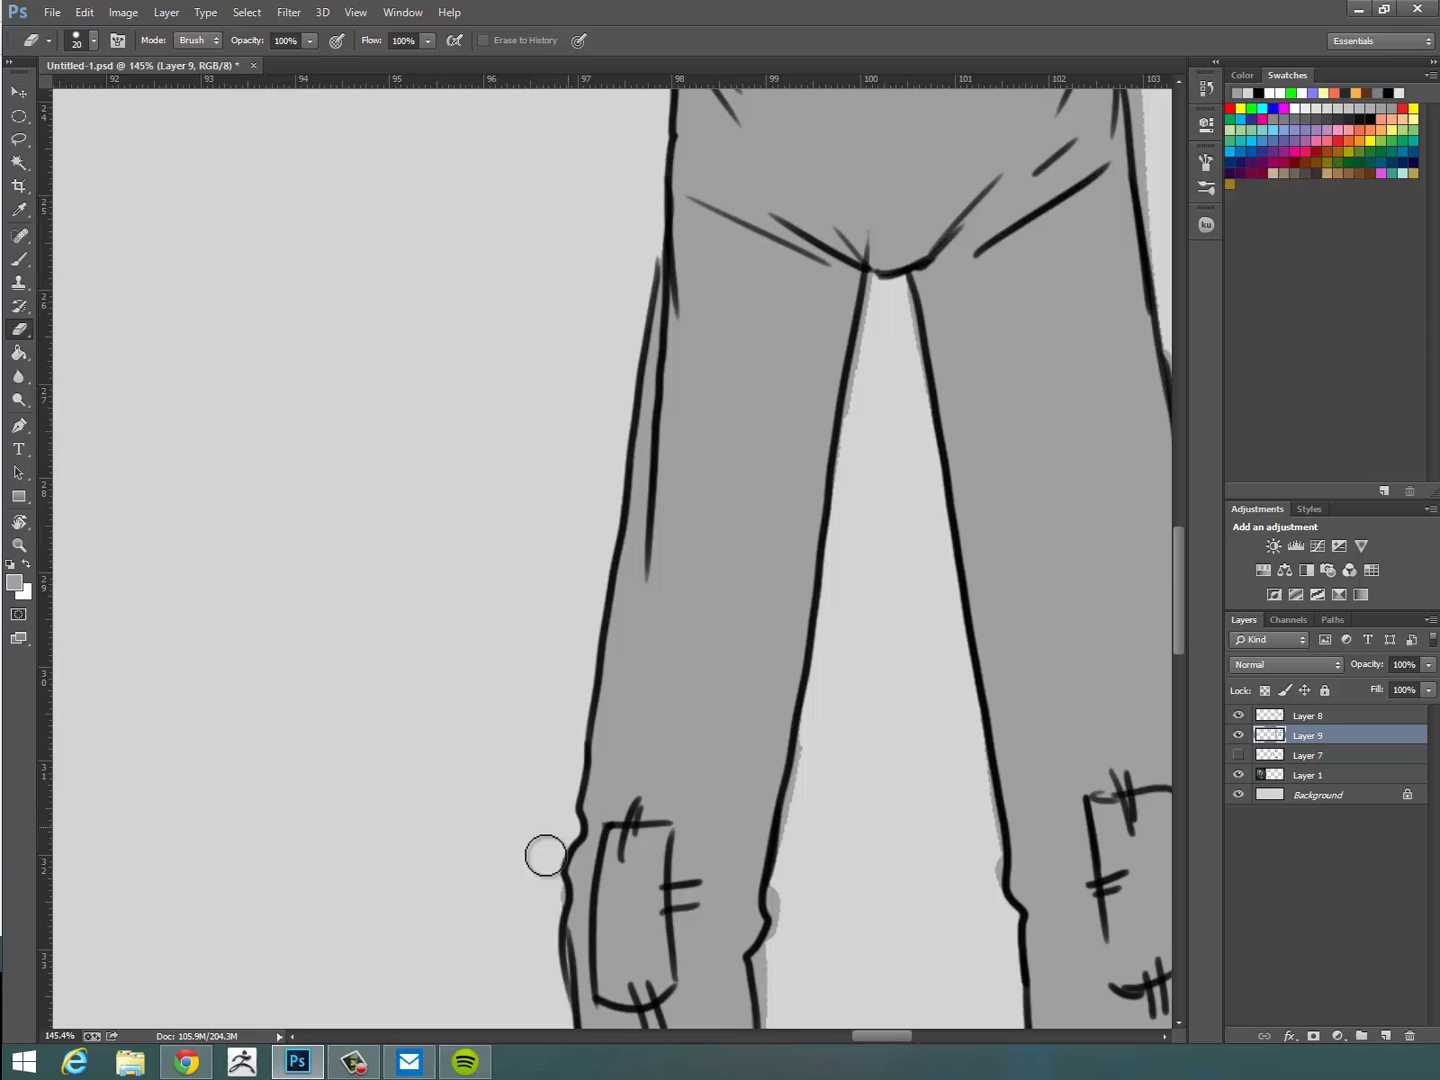
# Erase the grey spill around the front view's left-hand hem, lower leg and foot, and between the trouser legs.
pyautogui.scroll(-15, 550, 900)
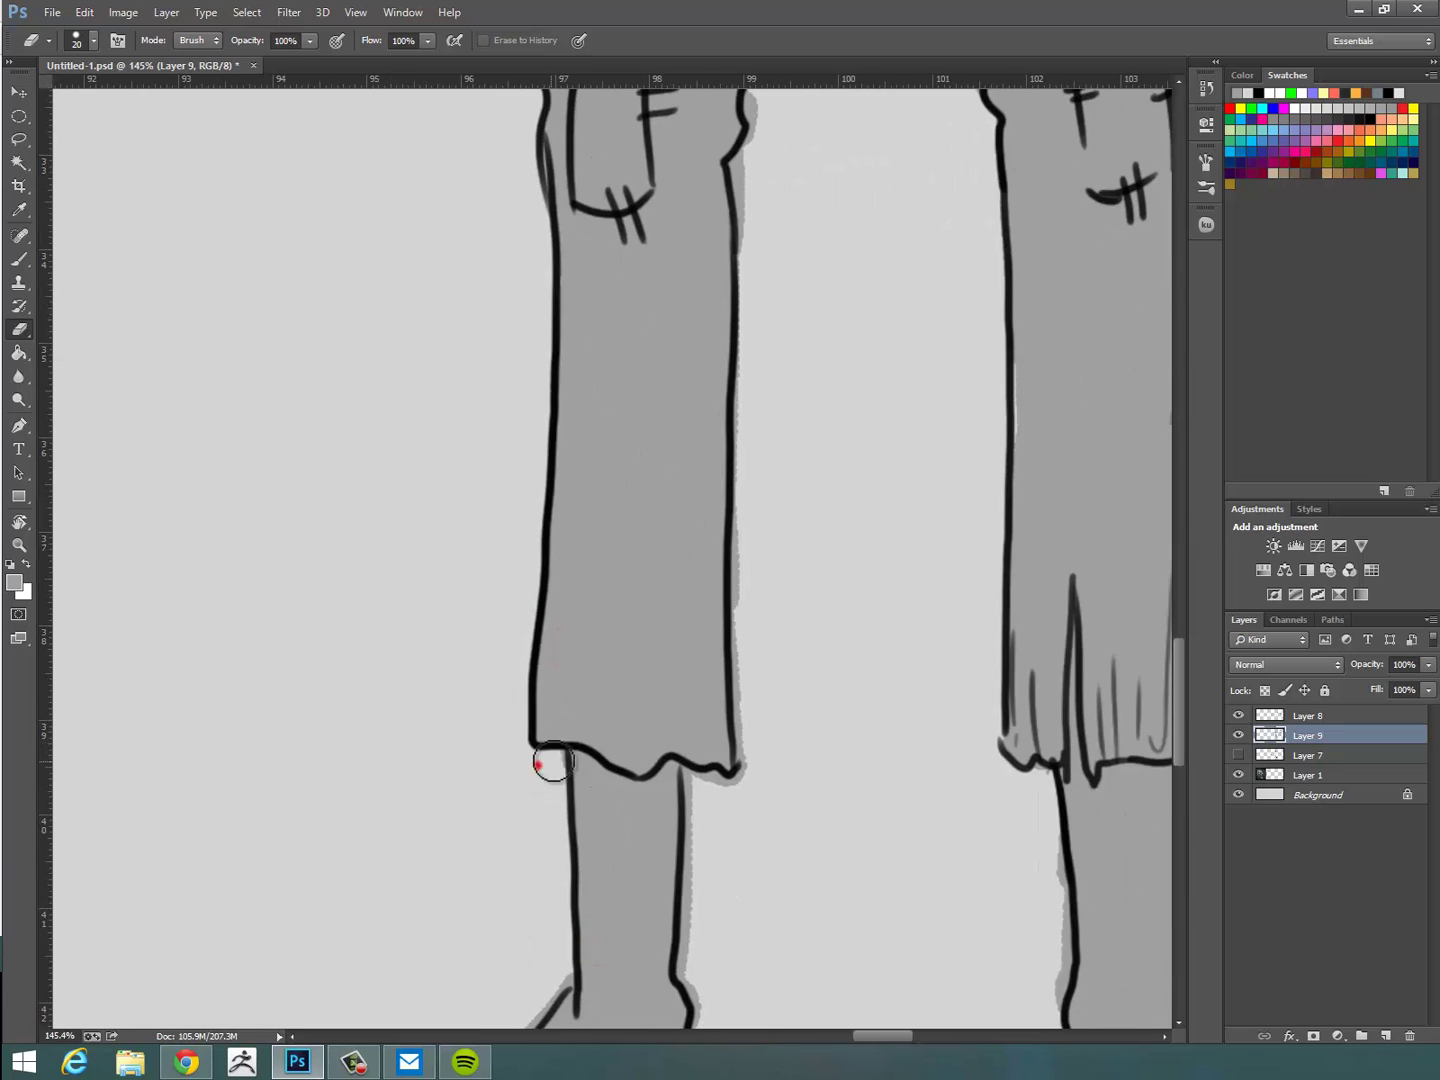
pyautogui.scroll(-5, 553, 763)
pyautogui.hscroll(-2, 476, 829)
pyautogui.moveTo(476, 829)
pyautogui.mouseDown()
pyautogui.moveTo(536, 891)
pyautogui.moveTo(633, 888)
pyautogui.moveTo(758, 762)
pyautogui.moveTo(758, 569)
pyautogui.moveTo(816, 236)
pyautogui.moveTo(656, 775)
pyautogui.mouseUp()
pyautogui.moveTo(656, 775)
pyautogui.mouseDown()
pyautogui.moveTo(662, 459)
pyautogui.moveTo(685, 280)
pyautogui.moveTo(574, 708)
pyautogui.mouseUp()
pyautogui.moveTo(574, 708)
pyautogui.mouseDown()
pyautogui.moveTo(646, 202)
pyautogui.moveTo(704, 135)
pyautogui.moveTo(733, 582)
pyautogui.moveTo(786, 737)
pyautogui.mouseUp()
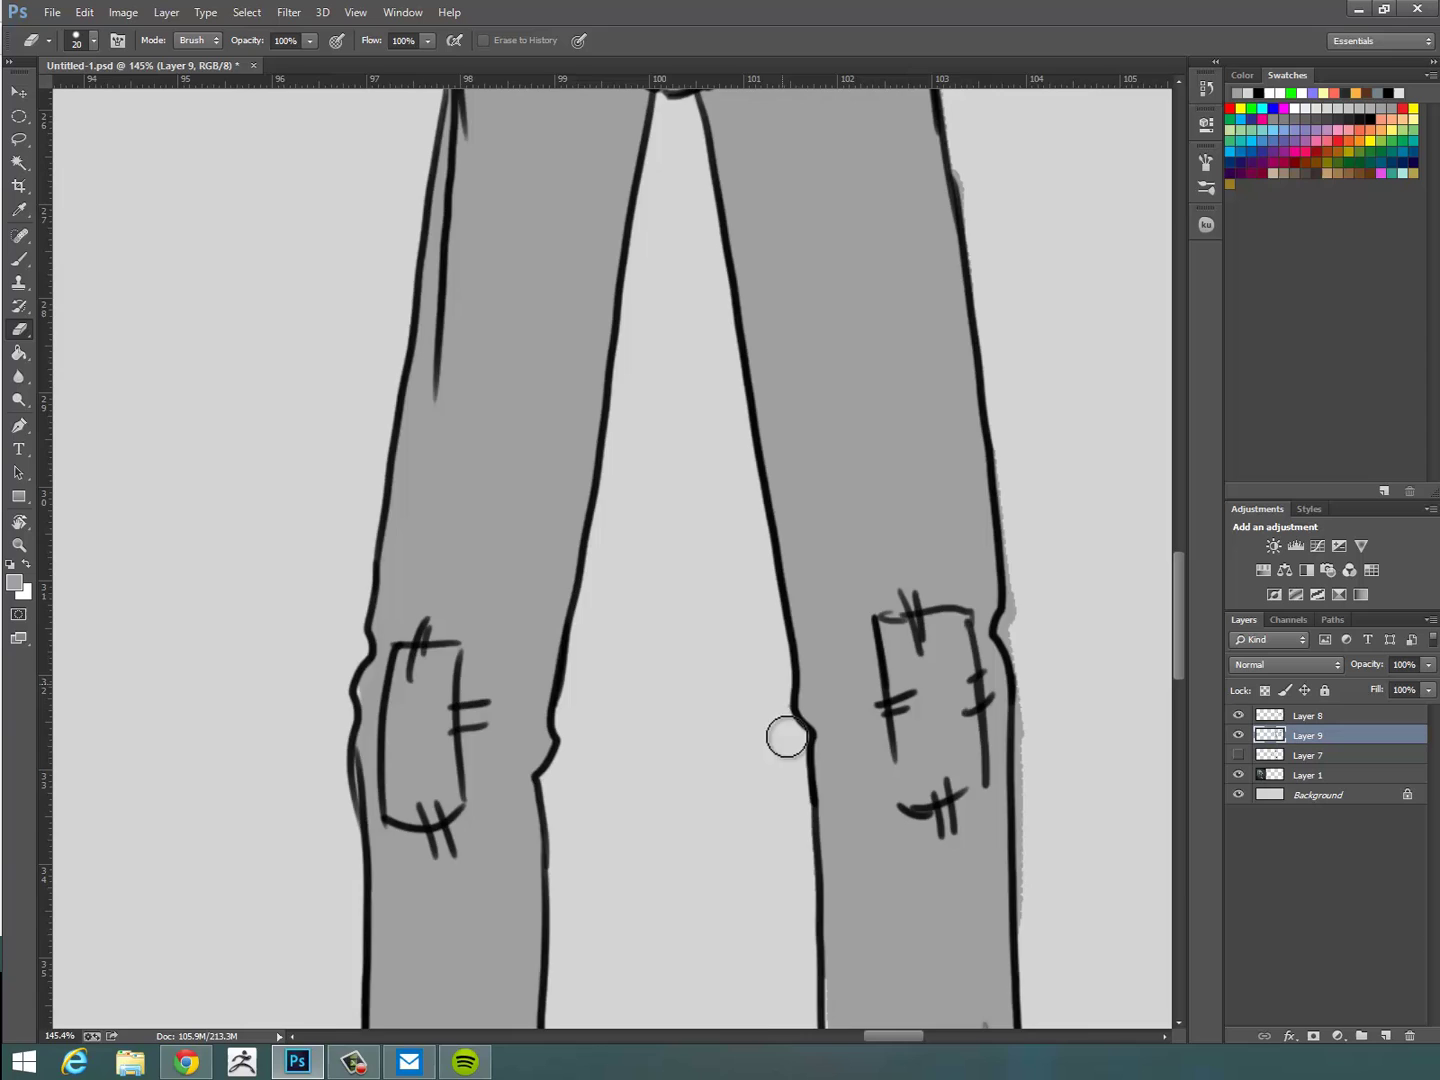
# Erase the grey spill along the inner edge of the front view's right-hand lower leg and around its foot.
pyautogui.moveTo(840, 960); pyautogui.dragTo(788, 634)
pyautogui.moveTo(770, 965); pyautogui.dragTo(733, 711)
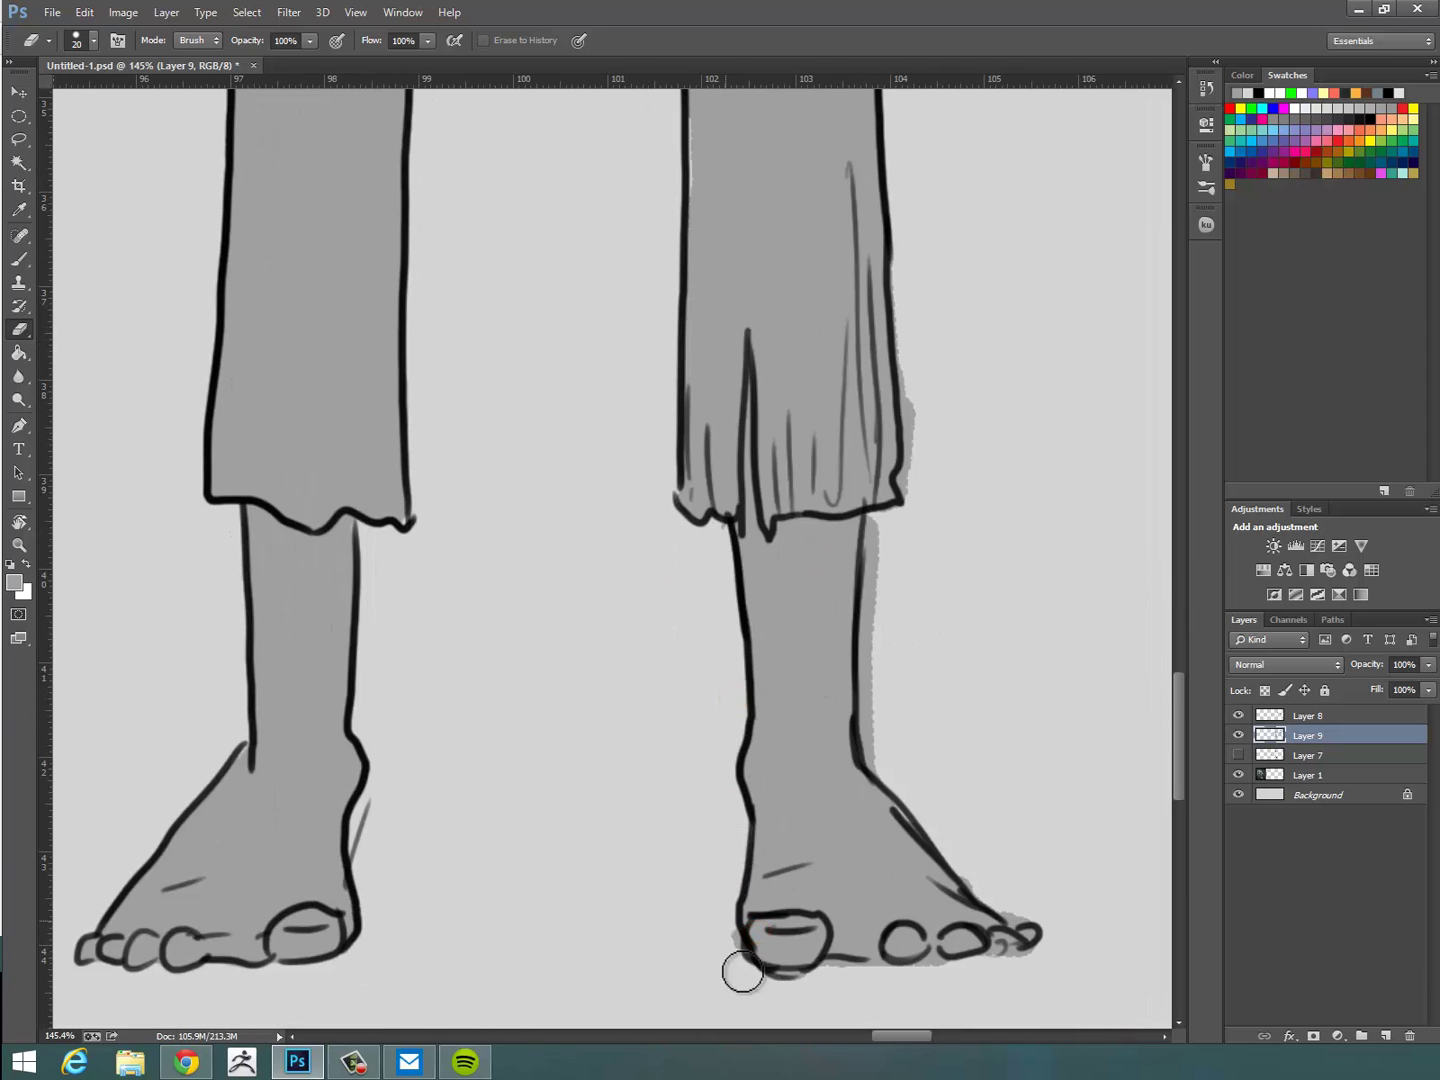
pyautogui.moveTo(742, 971)
pyautogui.mouseDown()
pyautogui.moveTo(926, 974)
pyautogui.moveTo(1029, 929)
pyautogui.moveTo(932, 791)
pyautogui.moveTo(889, 520)
pyautogui.moveTo(903, 264)
pyautogui.moveTo(816, 672)
pyautogui.moveTo(800, 235)
pyautogui.moveTo(743, 681)
pyautogui.moveTo(738, 550)
pyautogui.mouseUp()
pyautogui.moveTo(771, 395); pyautogui.dragTo(749, 733)
pyautogui.moveTo(681, 633); pyautogui.dragTo(613, 156)
# Erase the grey spill up the front view's right-hand outer leg and torso side and under the sleeve and arm.
pyautogui.moveTo(681, 289); pyautogui.dragTo(652, 736)
pyautogui.moveTo(592, 682)
pyautogui.mouseDown()
pyautogui.moveTo(575, 354)
pyautogui.moveTo(593, 240)
pyautogui.mouseUp()
pyautogui.moveTo(678, 440); pyautogui.dragTo(646, 852)
pyautogui.moveTo(553, 691)
pyautogui.mouseDown()
pyautogui.moveTo(588, 498)
pyautogui.moveTo(618, 442)
pyautogui.mouseUp()
pyautogui.moveTo(629, 447)
pyautogui.mouseDown()
pyautogui.moveTo(874, 553)
pyautogui.moveTo(1035, 559)
pyautogui.moveTo(1138, 624)
pyautogui.moveTo(702, 541)
pyautogui.moveTo(871, 543)
pyautogui.mouseUp()
pyautogui.moveTo(932, 615); pyautogui.dragTo(665, 753)
pyautogui.moveTo(771, 723); pyautogui.dragTo(608, 694)
# Rotate the canvas view and erase the grey spill around the front view's right-hand palm and fingers with a smaller eraser.
pyautogui.press('r')
pyautogui.moveTo(534, 624); pyautogui.dragTo(629, 644)
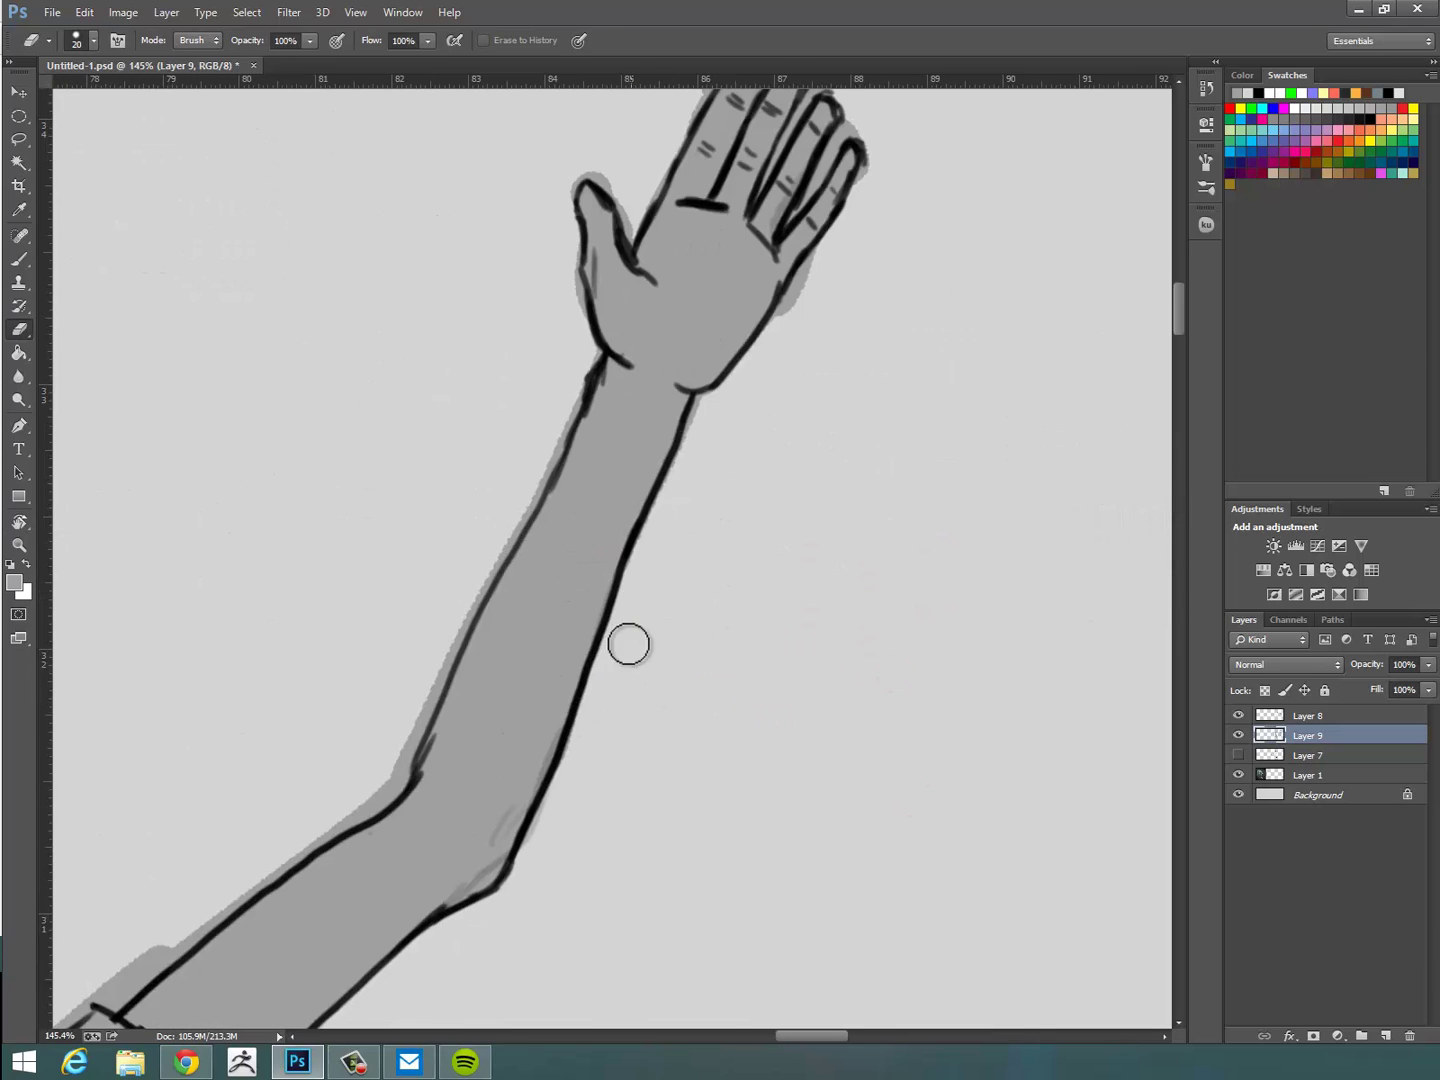
pyautogui.moveTo(644, 551)
pyautogui.mouseDown()
pyautogui.moveTo(871, 187)
pyautogui.moveTo(847, 135)
pyautogui.mouseUp()
pyautogui.moveTo(801, 209)
pyautogui.mouseDown()
pyautogui.moveTo(869, 145)
pyautogui.moveTo(823, 433)
pyautogui.mouseUp()
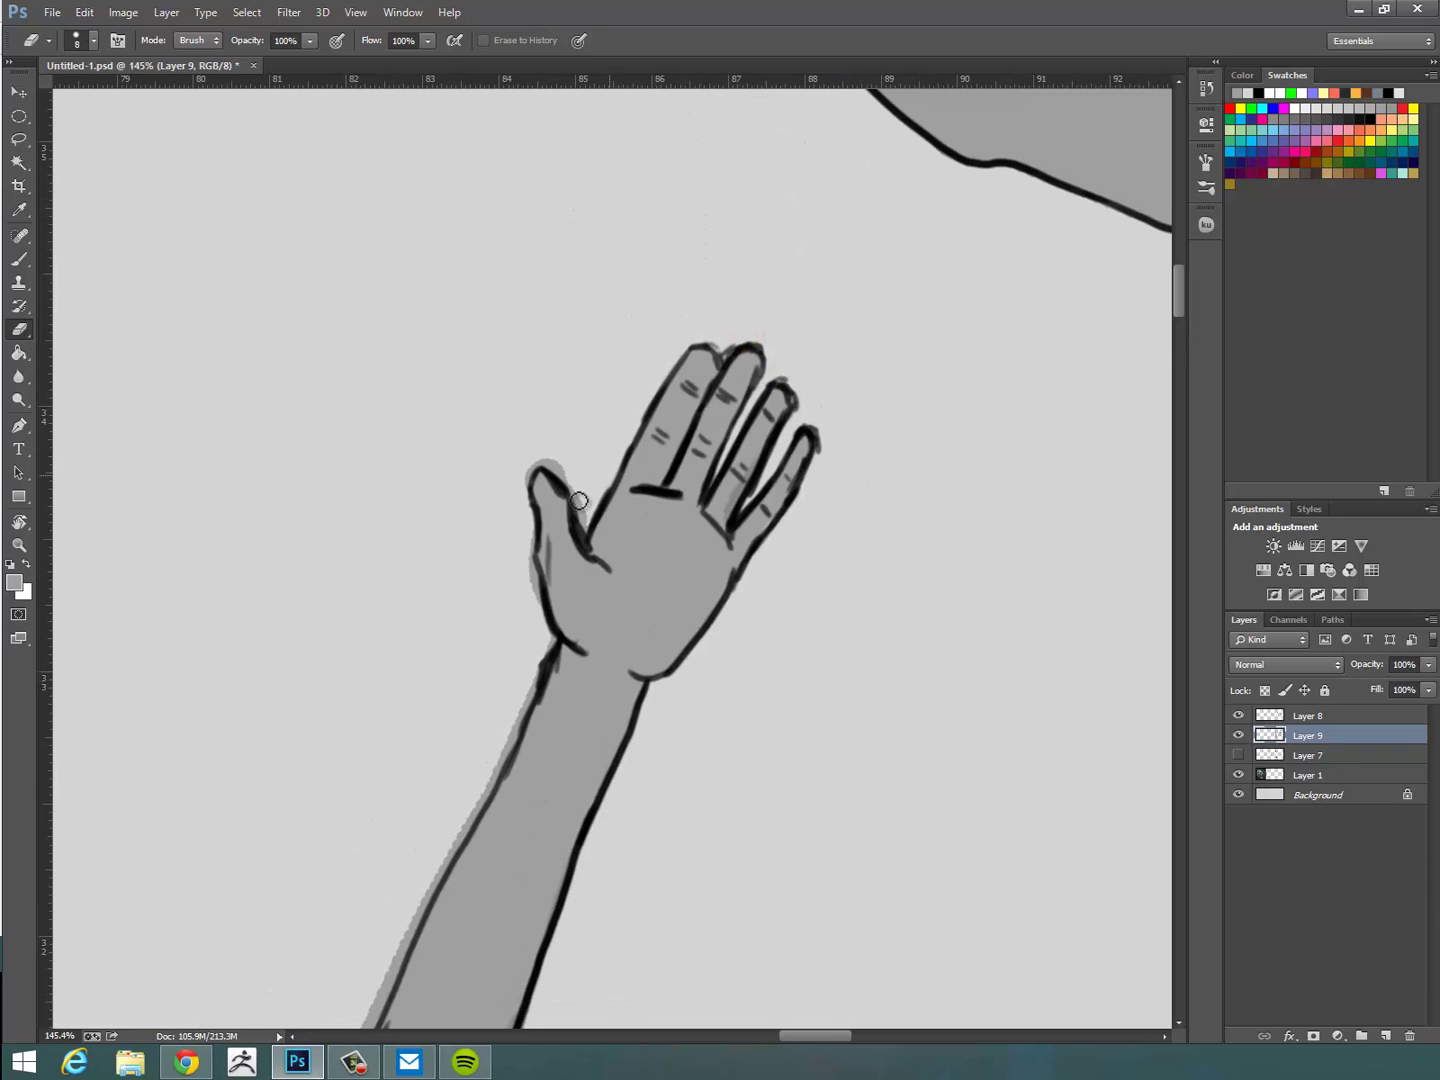
# Erase the grey spill on Layer 9 along the upper edge of the right-hand forearm, upper arm and sleeve to the collar.
pyautogui.moveTo(533, 699)
pyautogui.mouseDown()
pyautogui.moveTo(397, 958)
pyautogui.moveTo(646, 510)
pyautogui.mouseUp()
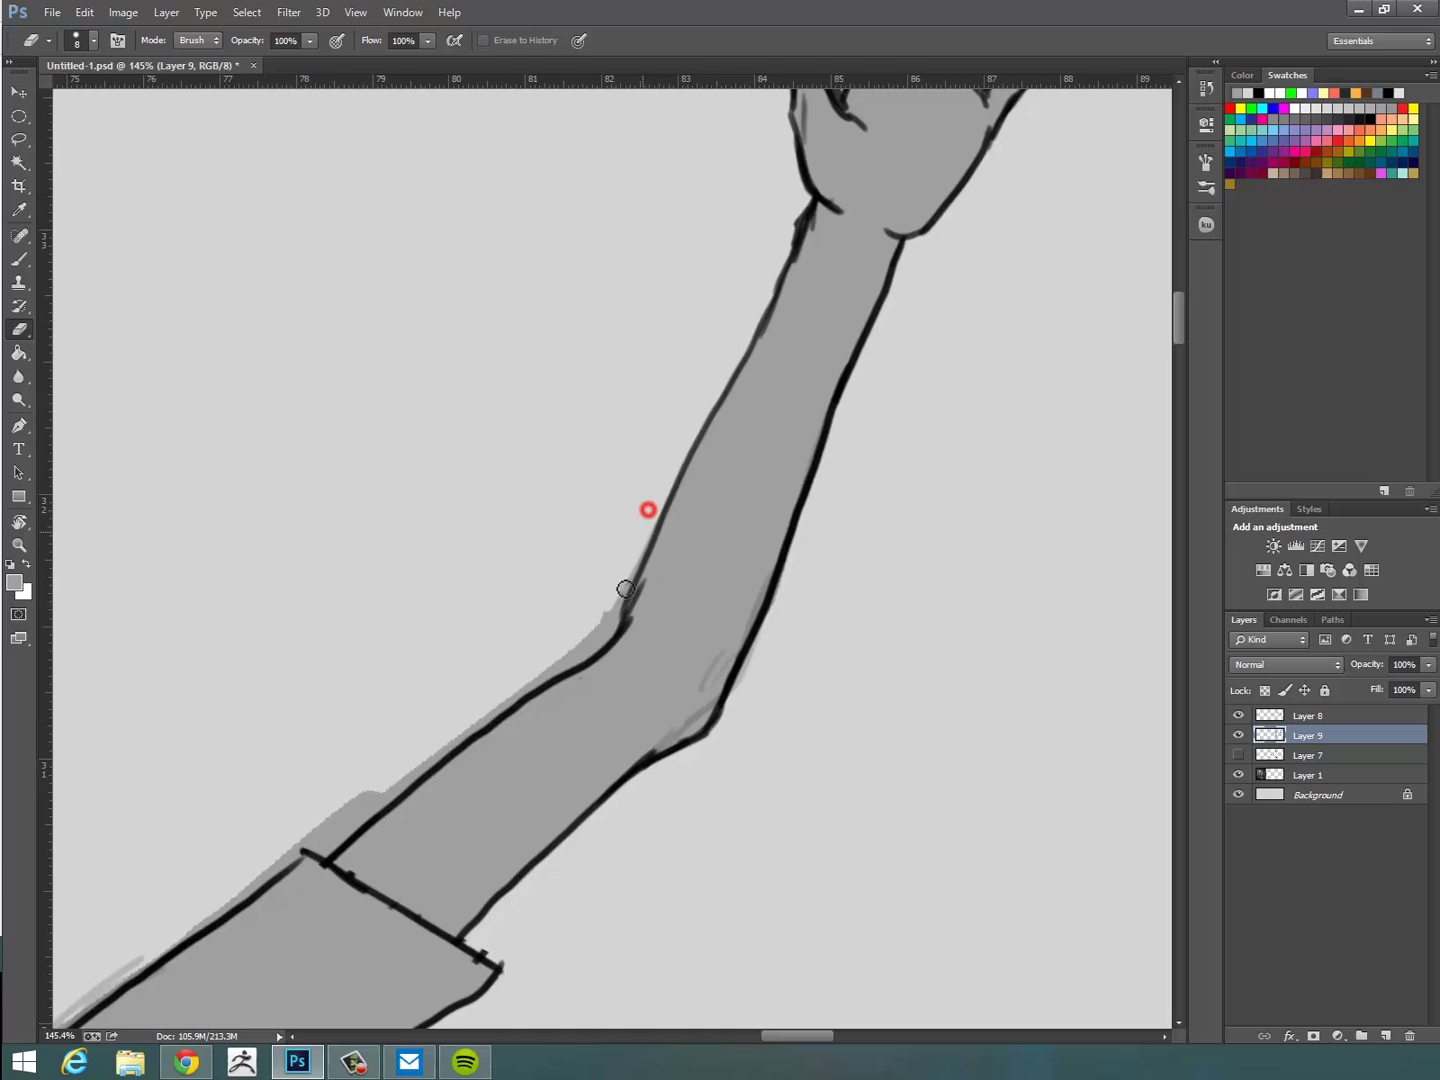
pyautogui.moveTo(627, 588)
pyautogui.mouseDown()
pyautogui.moveTo(582, 643)
pyautogui.moveTo(362, 818)
pyautogui.moveTo(309, 836)
pyautogui.mouseUp()
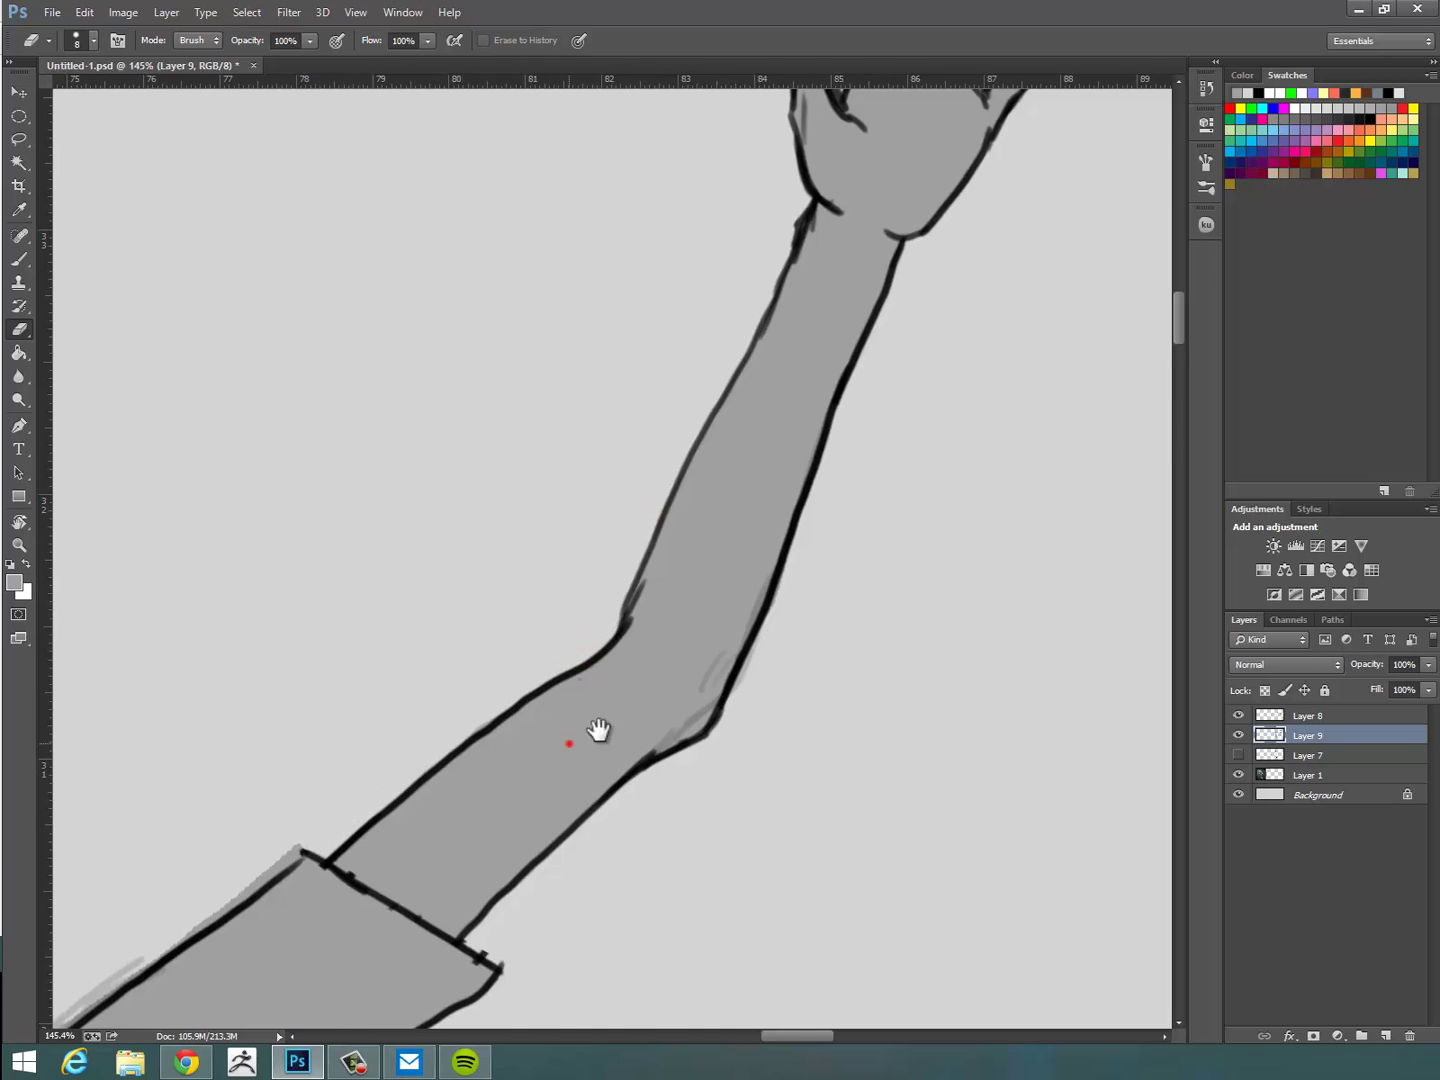
pyautogui.moveTo(93, 983); pyautogui.dragTo(471, 771)
pyautogui.moveTo(368, 858); pyautogui.dragTo(373, 858)
pyautogui.moveTo(640, 670)
pyautogui.mouseDown()
pyautogui.moveTo(437, 810)
pyautogui.moveTo(500, 760)
pyautogui.mouseUp()
pyautogui.click(1323, 713)
pyautogui.click(1311, 738)
pyautogui.moveTo(362, 868); pyautogui.dragTo(315, 879)
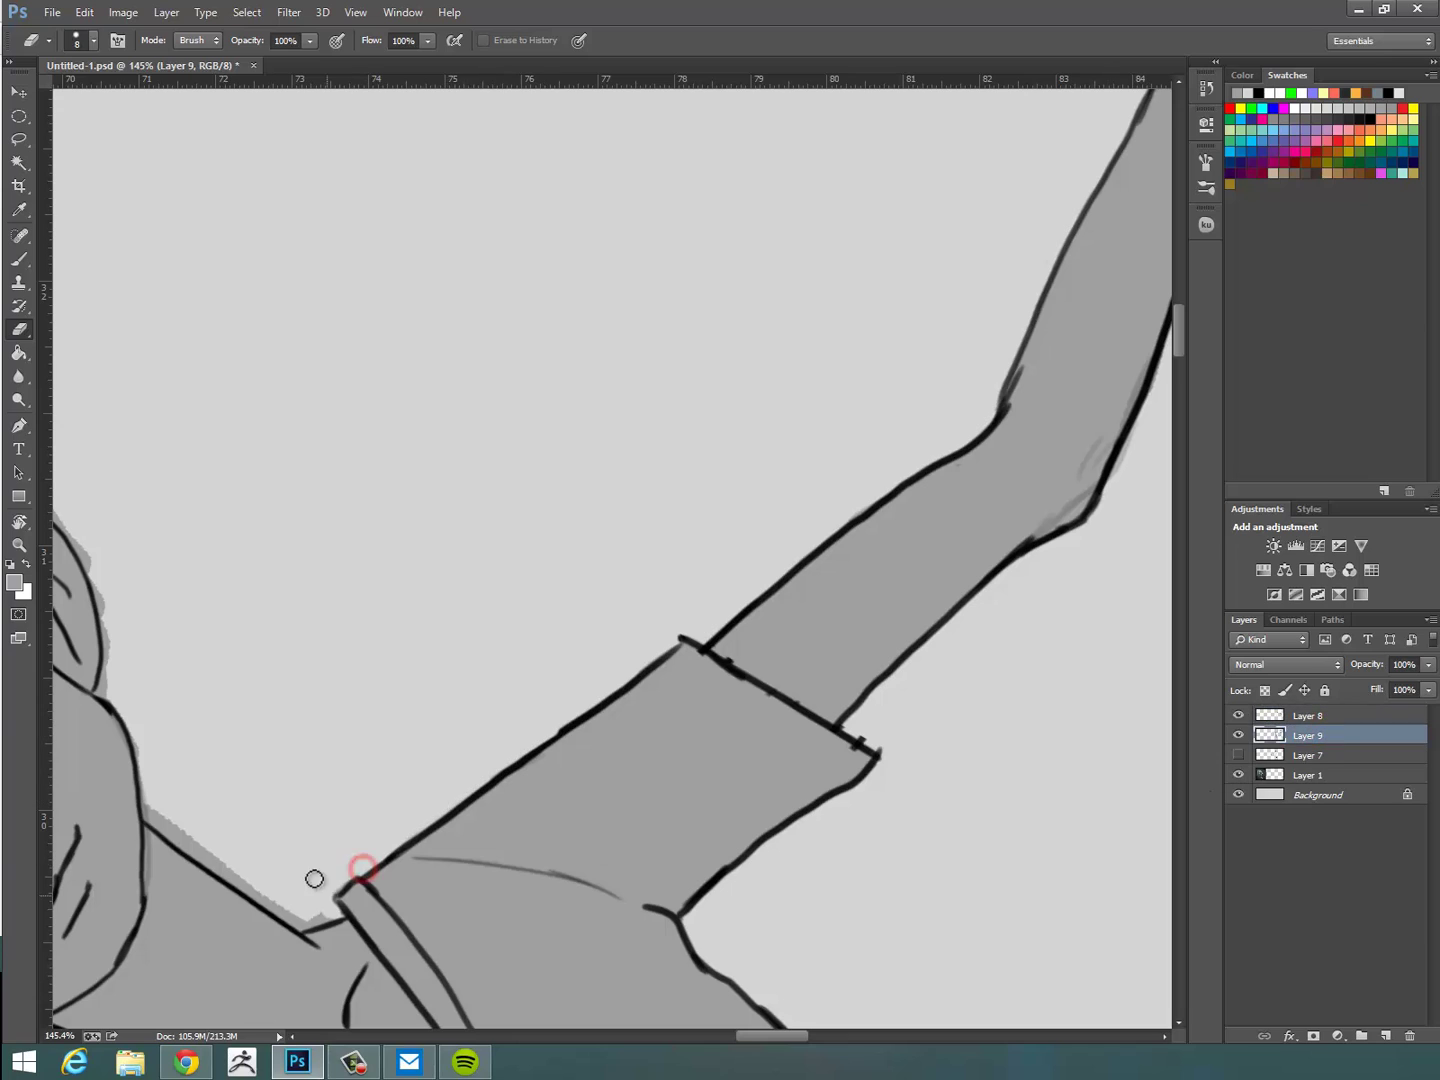
# Erase the grey spill along the front view's right-hand neck edge and around the ear on that side.
pyautogui.moveTo(146, 799); pyautogui.dragTo(252, 893)
pyautogui.moveTo(175, 792); pyautogui.dragTo(280, 877)
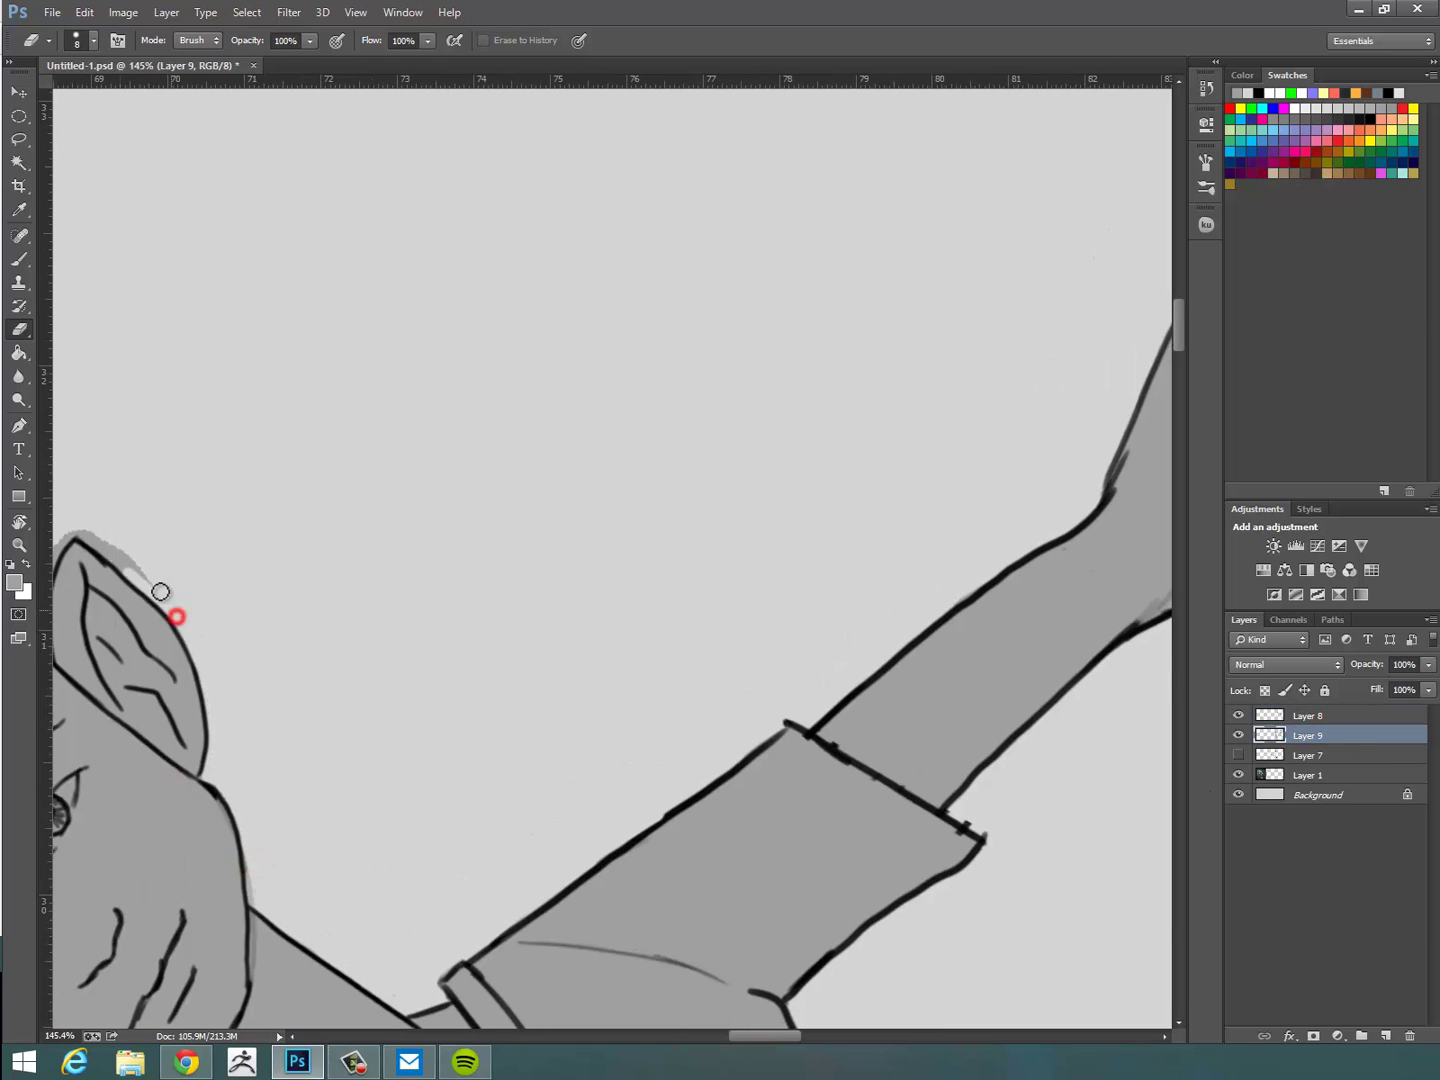
pyautogui.moveTo(160, 592); pyautogui.dragTo(92, 538)
pyautogui.moveTo(219, 536); pyautogui.dragTo(494, 549)
pyautogui.moveTo(396, 576)
pyautogui.mouseDown()
pyautogui.moveTo(353, 534)
pyautogui.moveTo(246, 620)
pyautogui.moveTo(218, 604)
pyautogui.mouseUp()
# Erase the grey spill around the front view's bald head and left-hand ear, continuing down the neck and shoulder.
pyautogui.moveTo(200, 560); pyautogui.dragTo(605, 487)
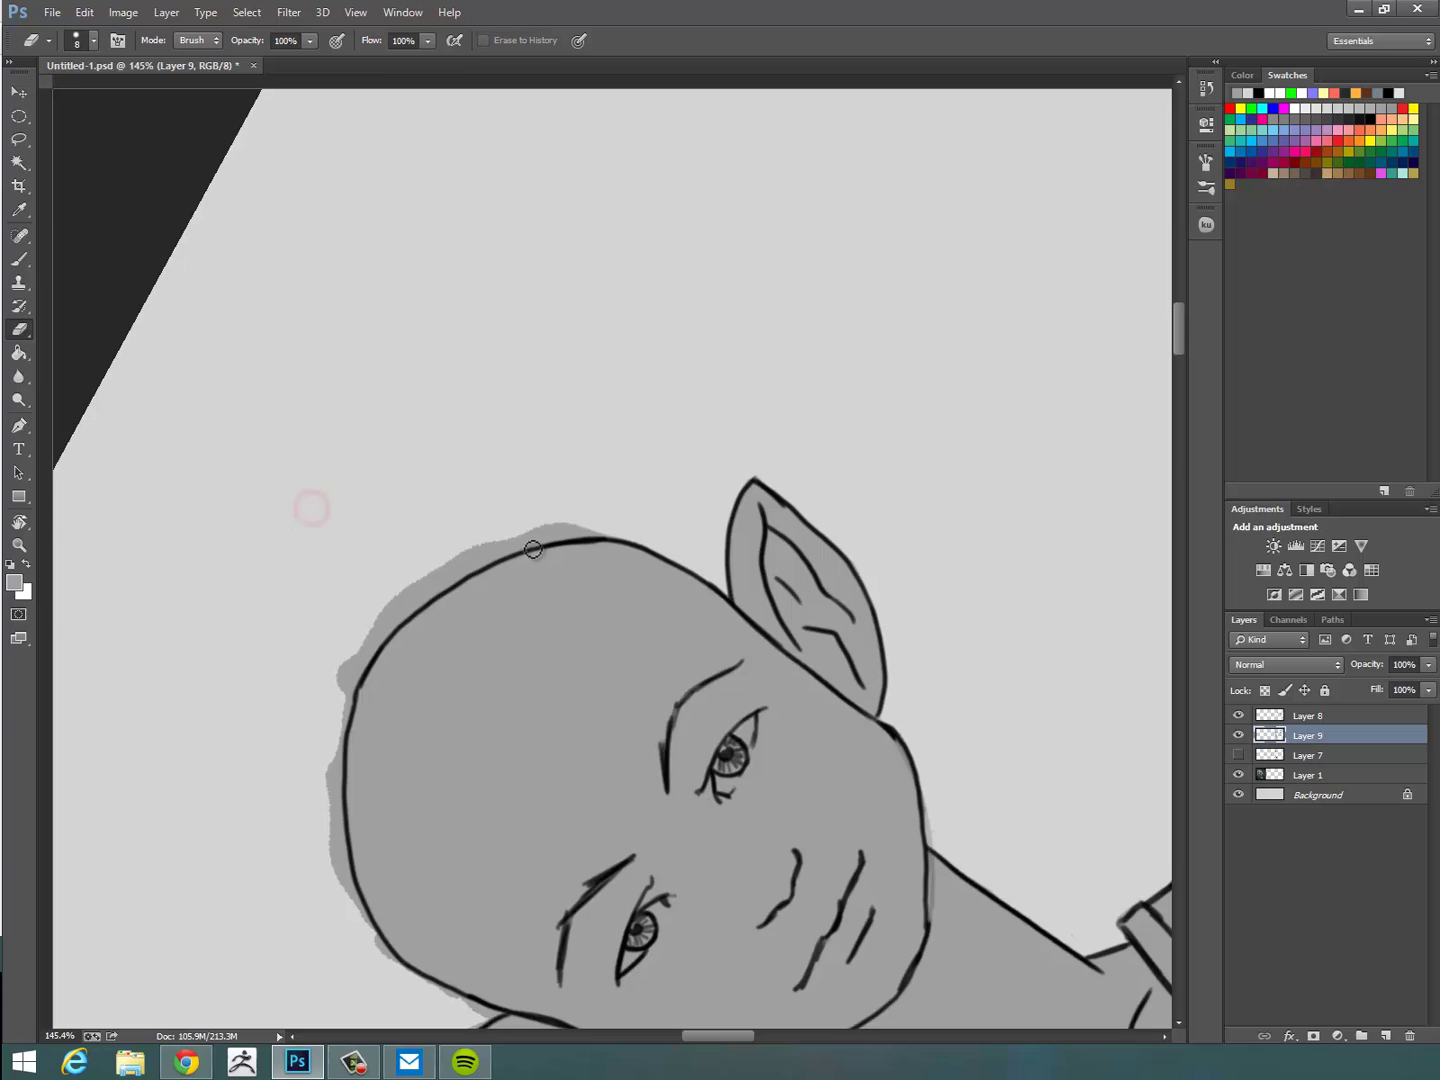
pyautogui.moveTo(533, 549)
pyautogui.mouseDown()
pyautogui.moveTo(492, 556)
pyautogui.moveTo(354, 665)
pyautogui.moveTo(345, 841)
pyautogui.mouseUp()
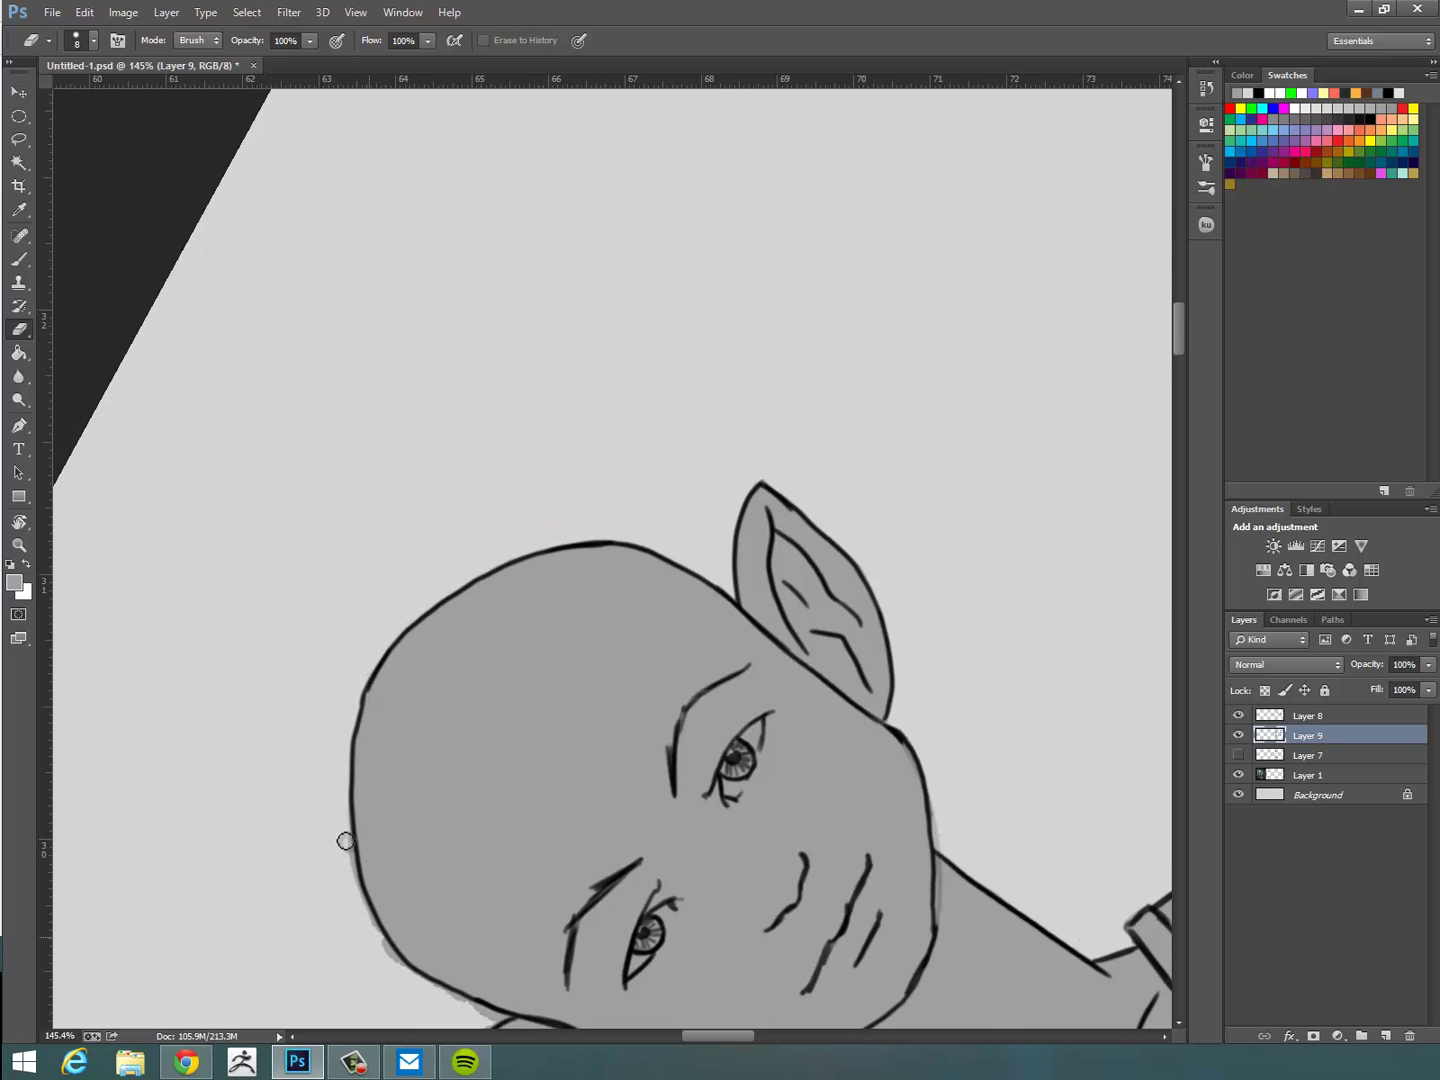
pyautogui.moveTo(508, 890); pyautogui.dragTo(441, 561)
pyautogui.moveTo(360, 662)
pyautogui.mouseDown()
pyautogui.moveTo(344, 759)
pyautogui.moveTo(463, 821)
pyautogui.mouseUp()
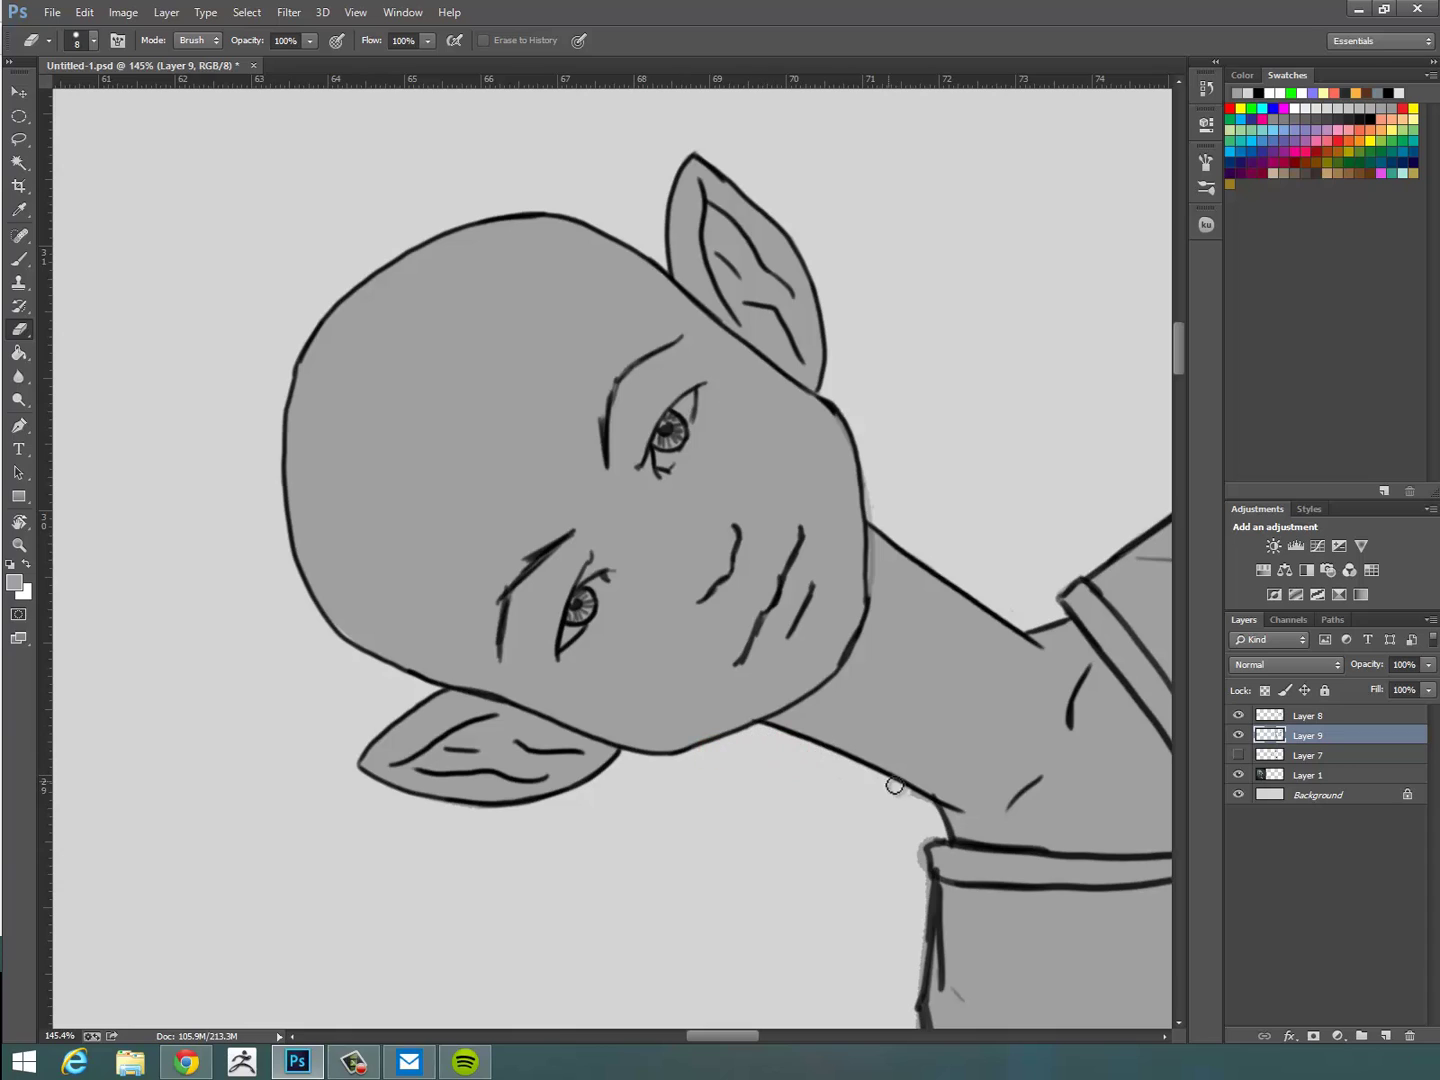
pyautogui.moveTo(898, 891); pyautogui.dragTo(702, 613)
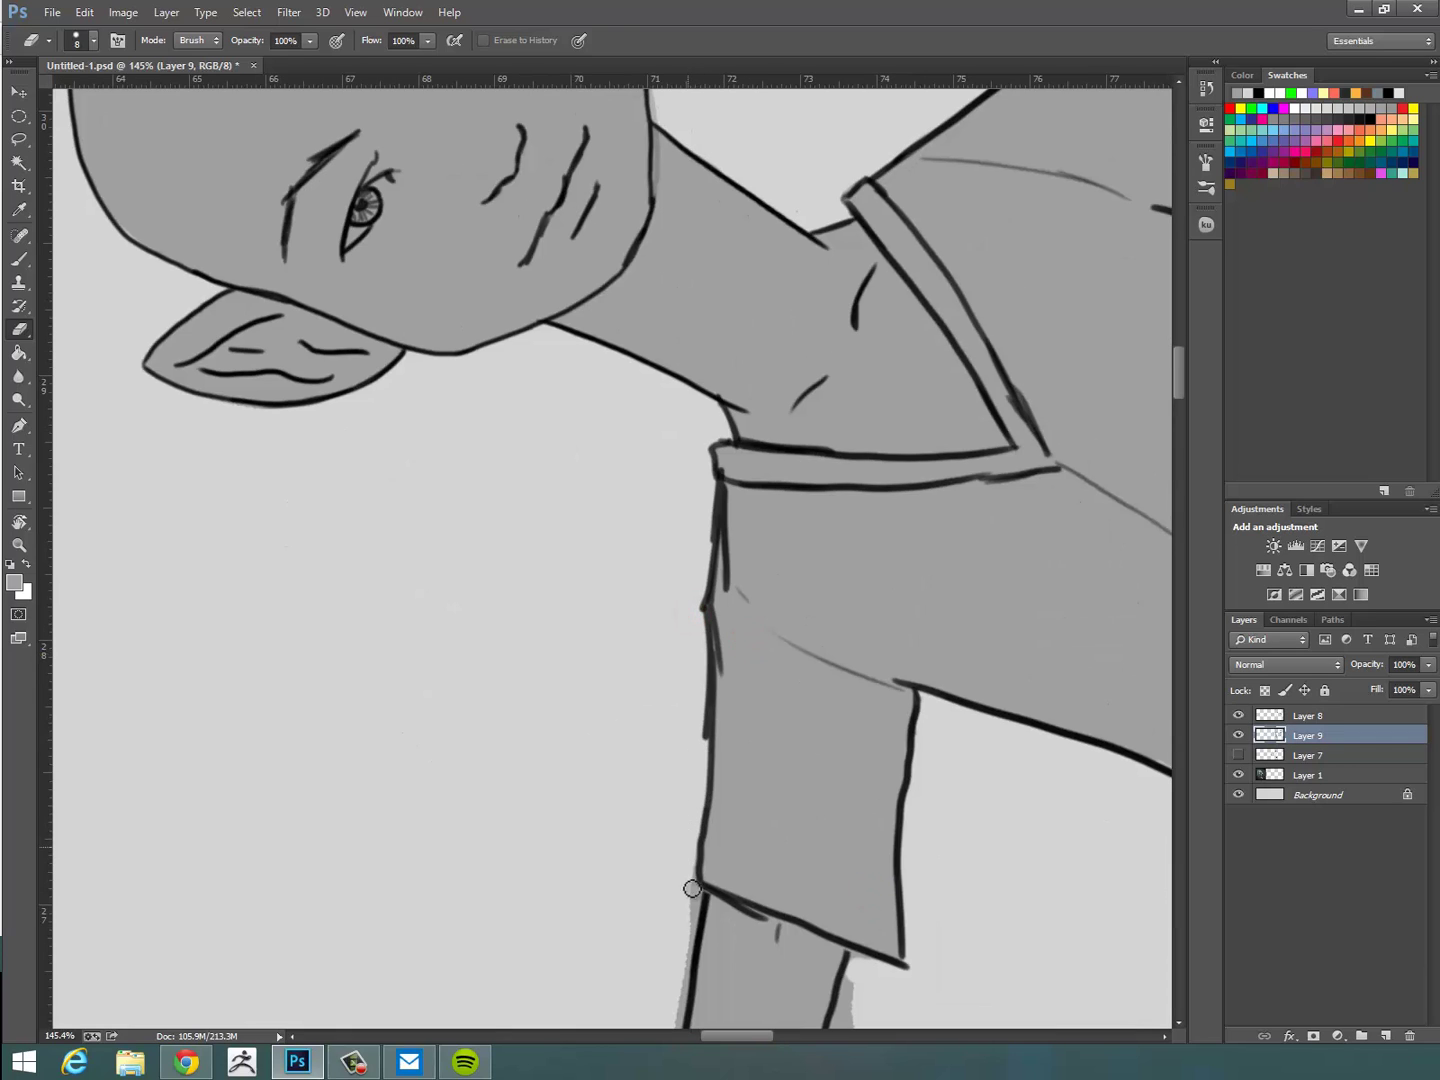
# Erase the grey spill on Layer 9 along both edges of the front view's left-hand arm, from the sleeve down to the hand.
pyautogui.moveTo(692, 889)
pyautogui.mouseDown()
pyautogui.moveTo(670, 580)
pyautogui.moveTo(643, 919)
pyautogui.moveTo(624, 970)
pyautogui.mouseUp()
pyautogui.moveTo(609, 961)
pyautogui.mouseDown()
pyautogui.moveTo(624, 739)
pyautogui.moveTo(515, 920)
pyautogui.mouseUp()
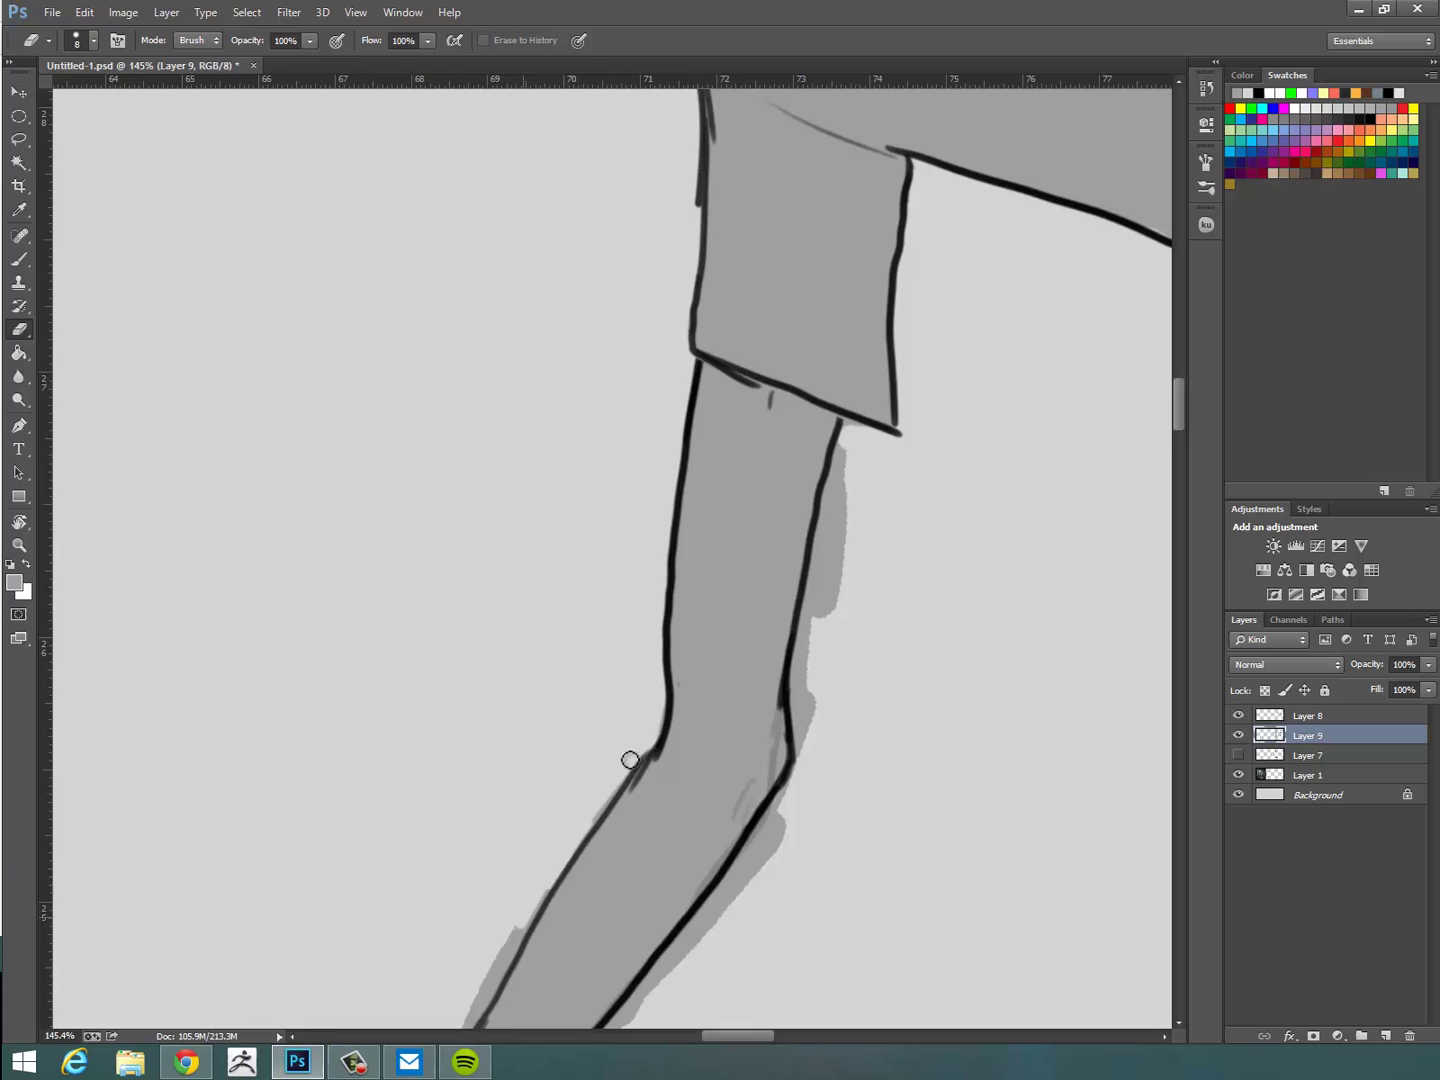
pyautogui.moveTo(630, 760); pyautogui.dragTo(484, 990)
pyautogui.moveTo(518, 868); pyautogui.dragTo(680, 516)
pyautogui.moveTo(643, 643)
pyautogui.mouseDown()
pyautogui.moveTo(577, 740)
pyautogui.moveTo(406, 840)
pyautogui.moveTo(420, 943)
pyautogui.moveTo(579, 590)
pyautogui.mouseUp()
pyautogui.moveTo(590, 624)
pyautogui.mouseDown()
pyautogui.moveTo(537, 723)
pyautogui.moveTo(563, 796)
pyautogui.moveTo(605, 847)
pyautogui.moveTo(649, 836)
pyautogui.moveTo(739, 726)
pyautogui.moveTo(739, 771)
pyautogui.moveTo(839, 517)
pyautogui.moveTo(1064, 212)
pyautogui.moveTo(1009, 286)
pyautogui.mouseUp()
pyautogui.press('b')
pyautogui.press('e')
pyautogui.moveTo(1085, 122)
pyautogui.mouseDown()
pyautogui.moveTo(752, 600)
pyautogui.moveTo(820, 260)
pyautogui.moveTo(777, 543)
pyautogui.mouseUp()
pyautogui.moveTo(842, 444)
pyautogui.mouseDown()
pyautogui.moveTo(752, 595)
pyautogui.moveTo(607, 941)
pyautogui.mouseUp()
pyautogui.moveTo(871, 585); pyautogui.dragTo(768, 598)
# Erase the grey spill around the side view's face, forehead and bald head.
pyautogui.moveTo(1110, 300); pyautogui.dragTo(517, 732)
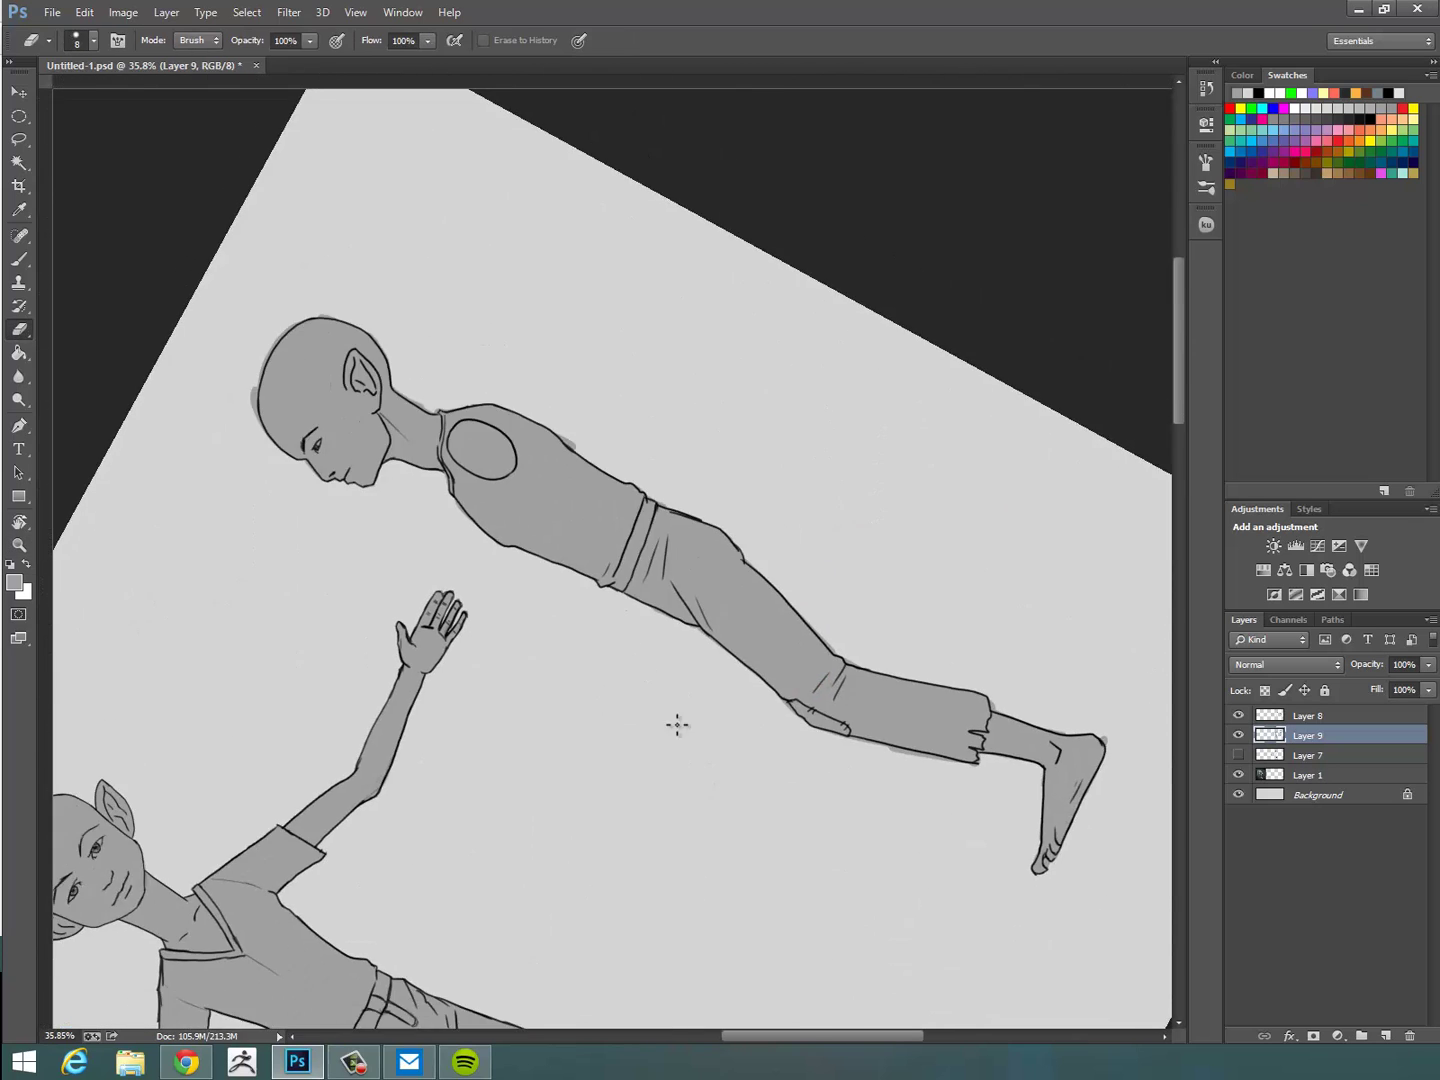
pyautogui.moveTo(677, 725); pyautogui.dragTo(760, 727)
pyautogui.moveTo(290, 190); pyautogui.dragTo(727, 742)
pyautogui.moveTo(490, 658); pyautogui.dragTo(379, 500)
pyautogui.moveTo(198, 549)
pyautogui.mouseDown()
pyautogui.moveTo(174, 556)
pyautogui.moveTo(485, 624)
pyautogui.mouseUp()
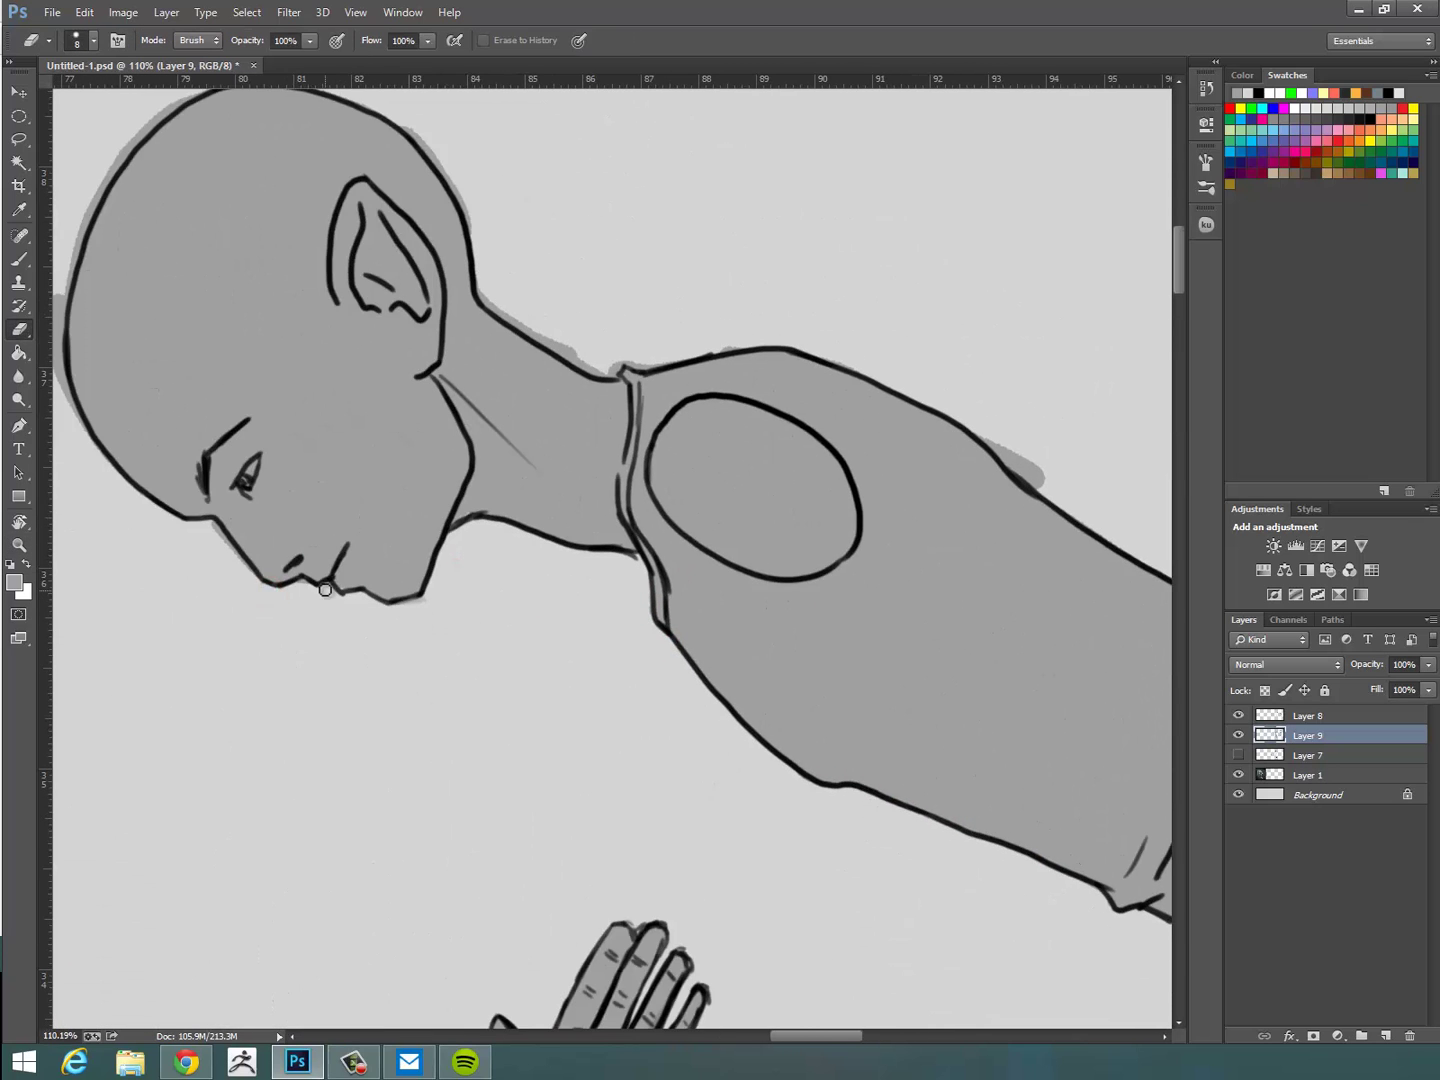
pyautogui.moveTo(228, 546); pyautogui.dragTo(248, 572)
pyautogui.moveTo(198, 570)
pyautogui.mouseDown()
pyautogui.moveTo(290, 671)
pyautogui.moveTo(141, 460)
pyautogui.moveTo(172, 308)
pyautogui.mouseUp()
pyautogui.moveTo(160, 565); pyautogui.dragTo(298, 784)
pyautogui.moveTo(305, 575); pyautogui.dragTo(434, 402)
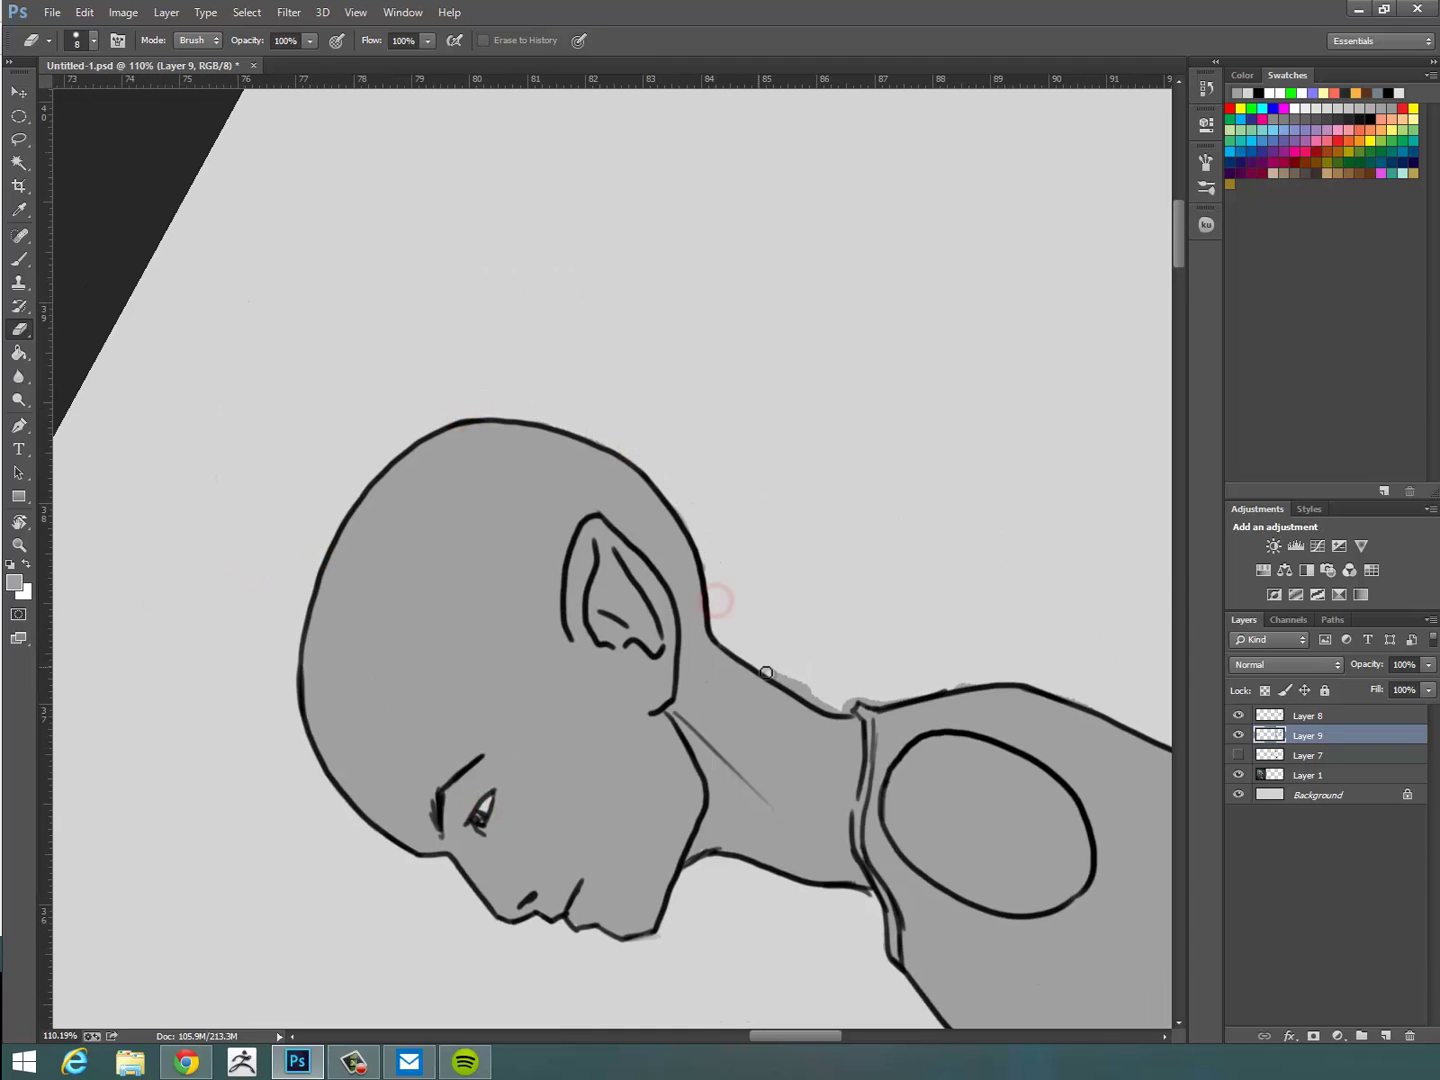
# Erase the grey spill along the side view's nape, collar and back down to the waist.
pyautogui.moveTo(860, 706)
pyautogui.mouseDown()
pyautogui.moveTo(614, 532)
pyautogui.moveTo(670, 526)
pyautogui.mouseUp()
pyautogui.moveTo(985, 552)
pyautogui.mouseDown()
pyautogui.moveTo(787, 482)
pyautogui.moveTo(802, 594)
pyautogui.mouseUp()
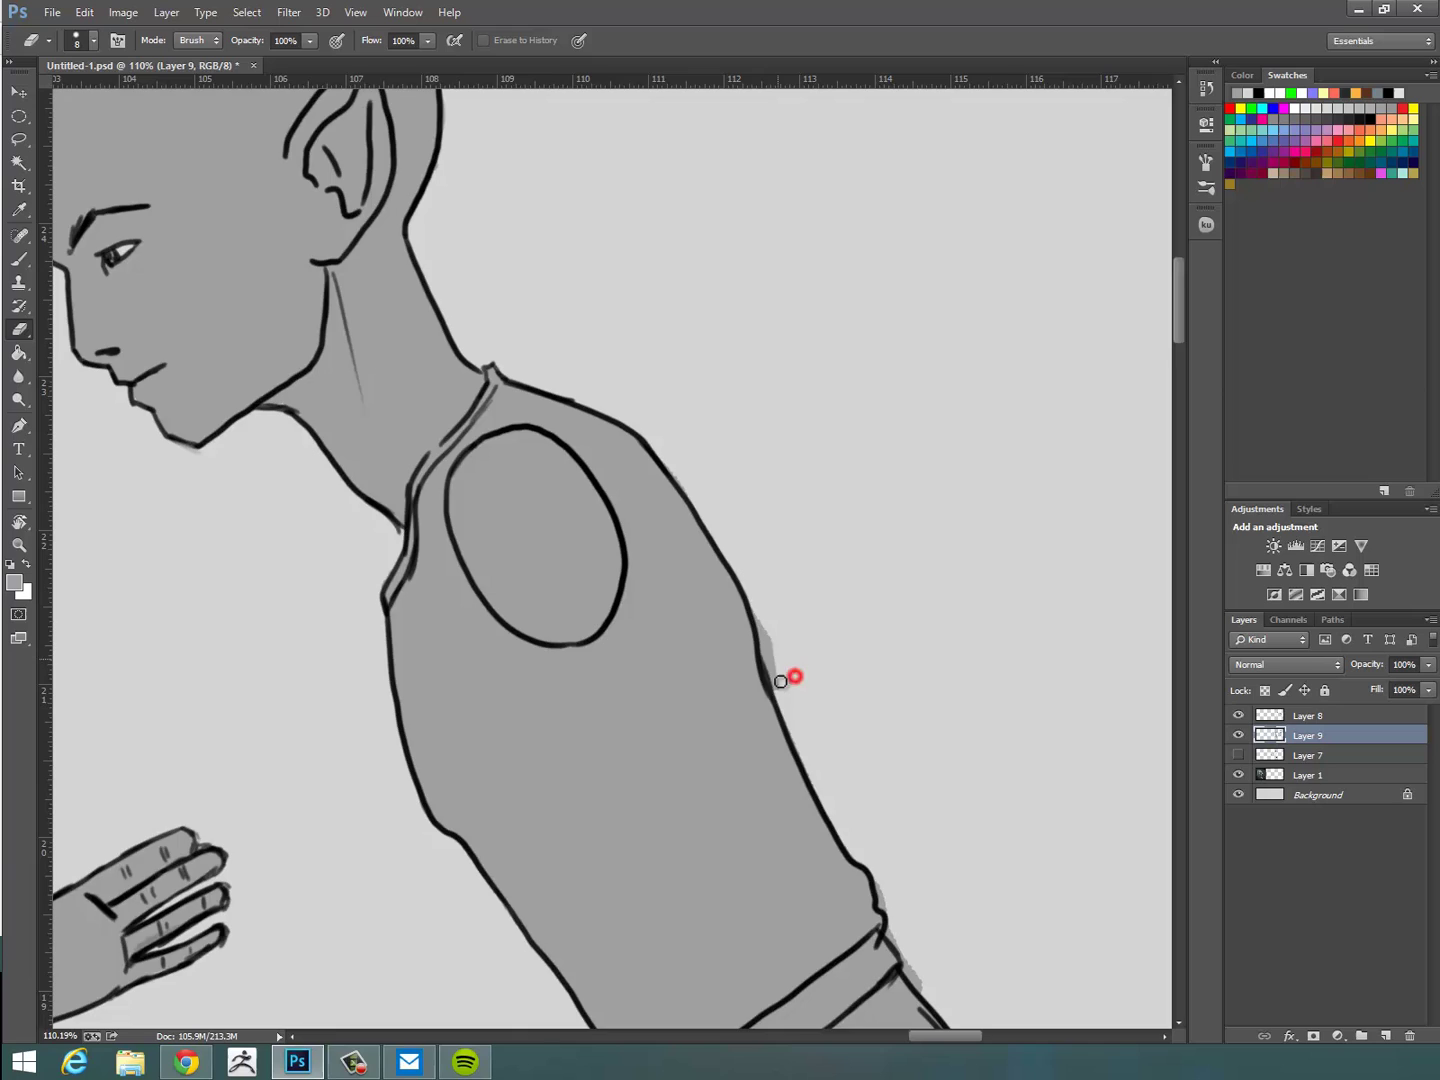
pyautogui.moveTo(781, 681); pyautogui.dragTo(757, 615)
pyautogui.moveTo(855, 705); pyautogui.dragTo(841, 617)
pyautogui.moveTo(878, 851); pyautogui.dragTo(798, 566)
pyautogui.moveTo(927, 832); pyautogui.dragTo(836, 570)
# Erase the grey spill along both edges of the side view's trouser leg and bare shin.
pyautogui.moveTo(869, 575); pyautogui.dragTo(871, 657)
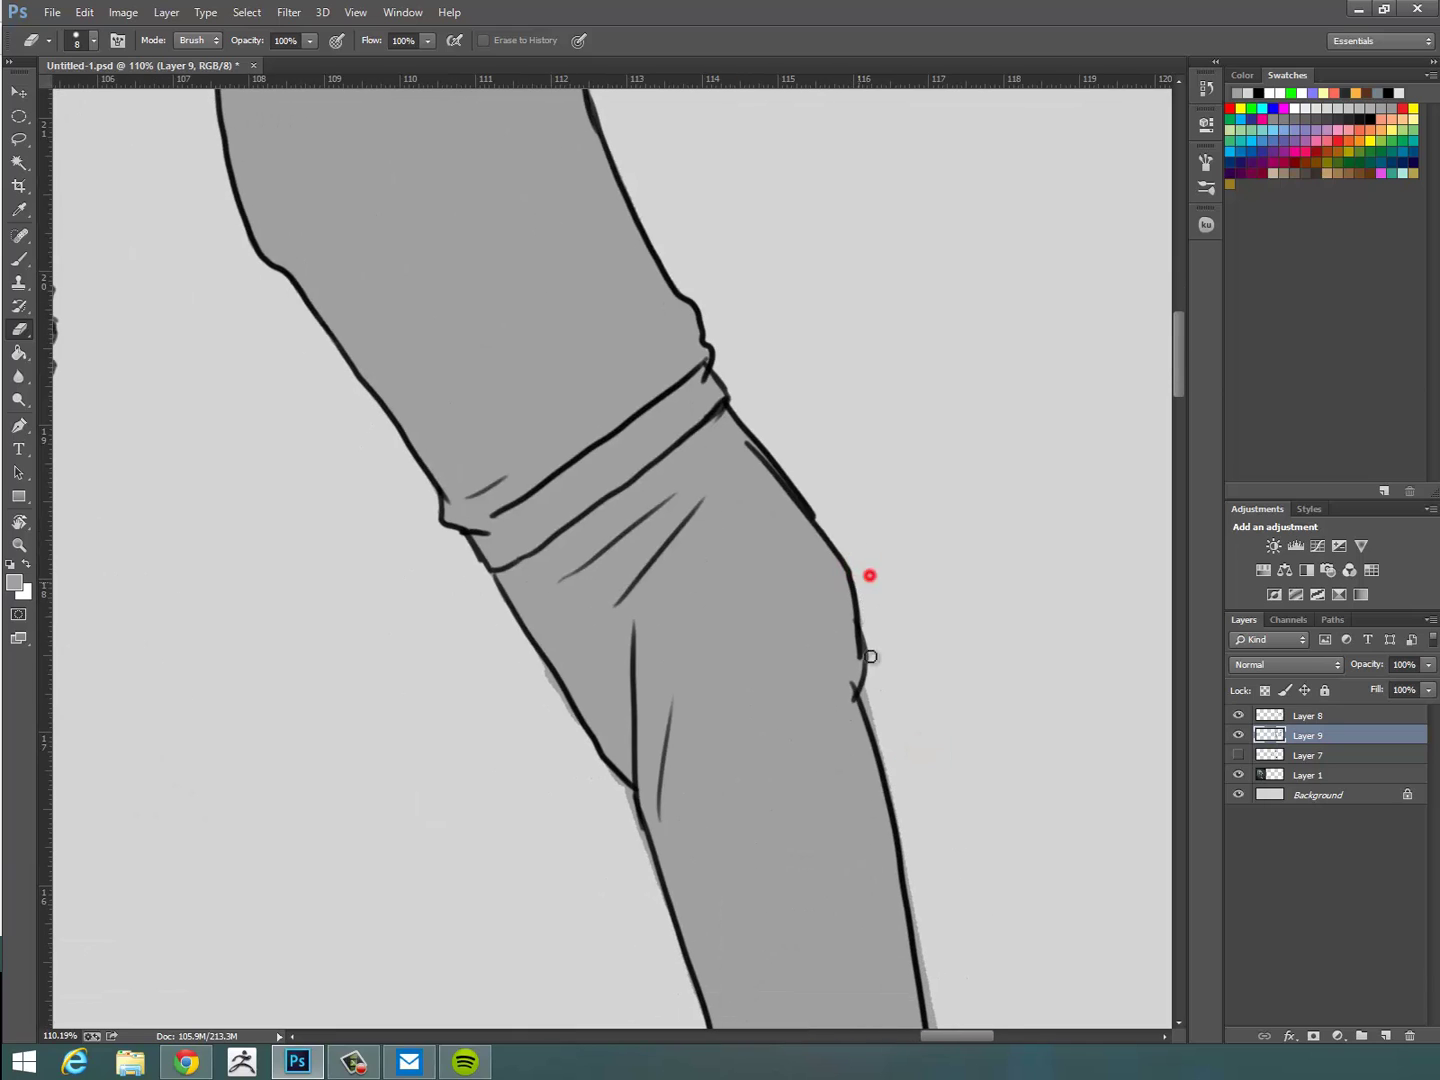
pyautogui.moveTo(942, 752); pyautogui.dragTo(852, 556)
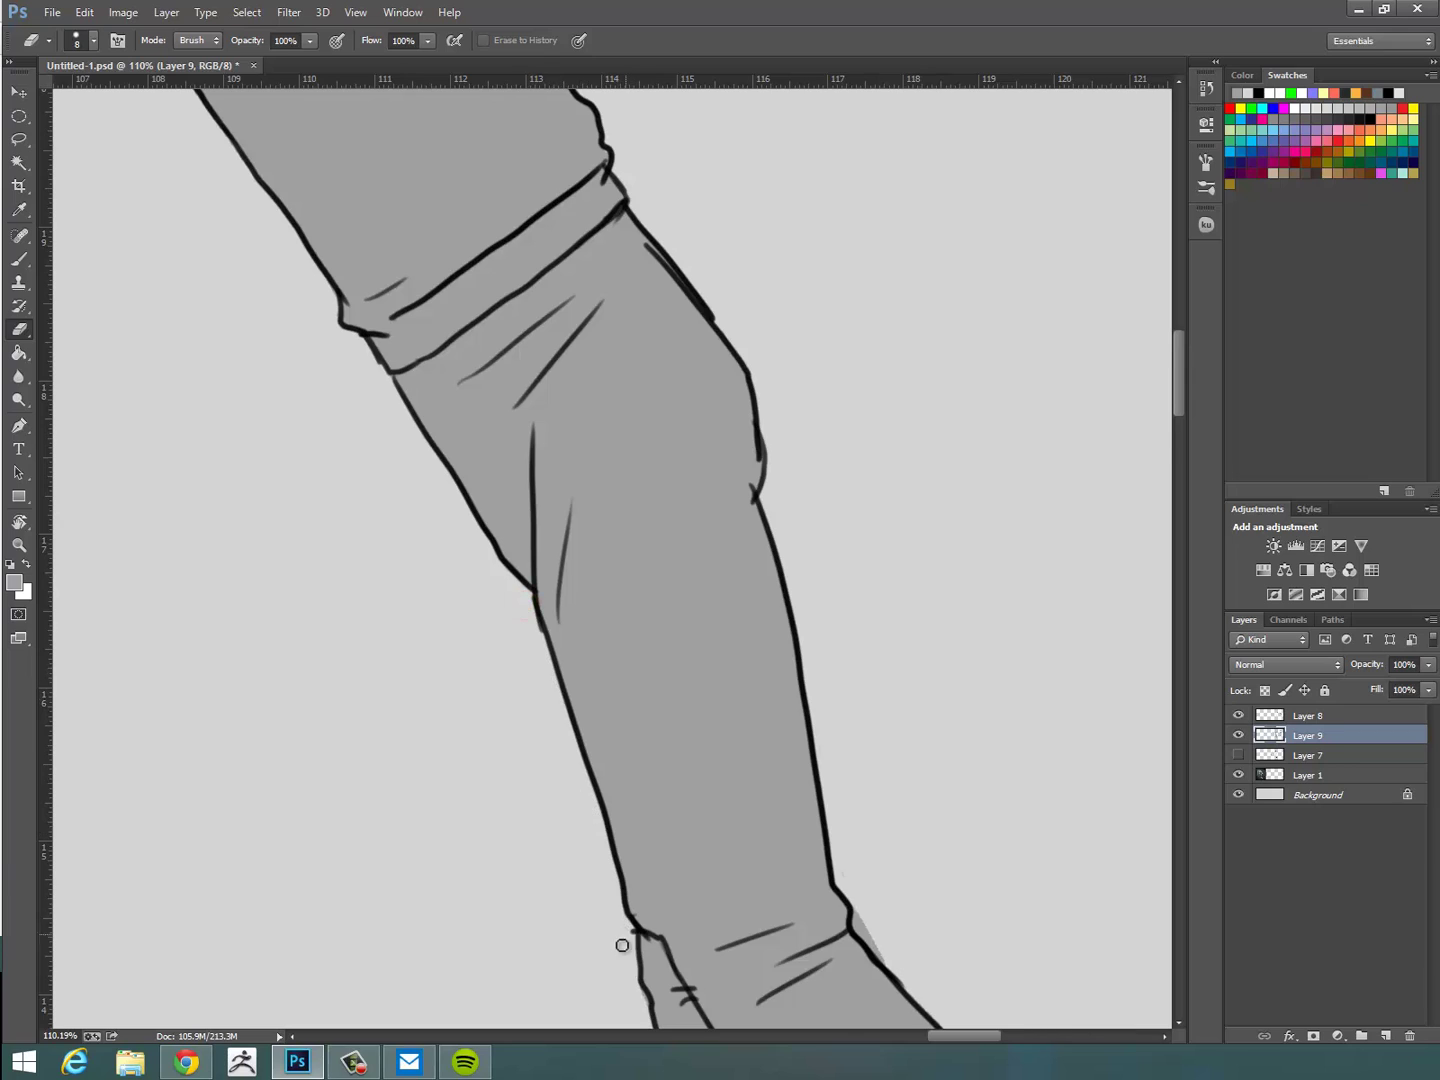
pyautogui.moveTo(898, 918); pyautogui.dragTo(782, 598)
pyautogui.moveTo(646, 843)
pyautogui.mouseDown()
pyautogui.moveTo(726, 945)
pyautogui.moveTo(506, 730)
pyautogui.mouseUp()
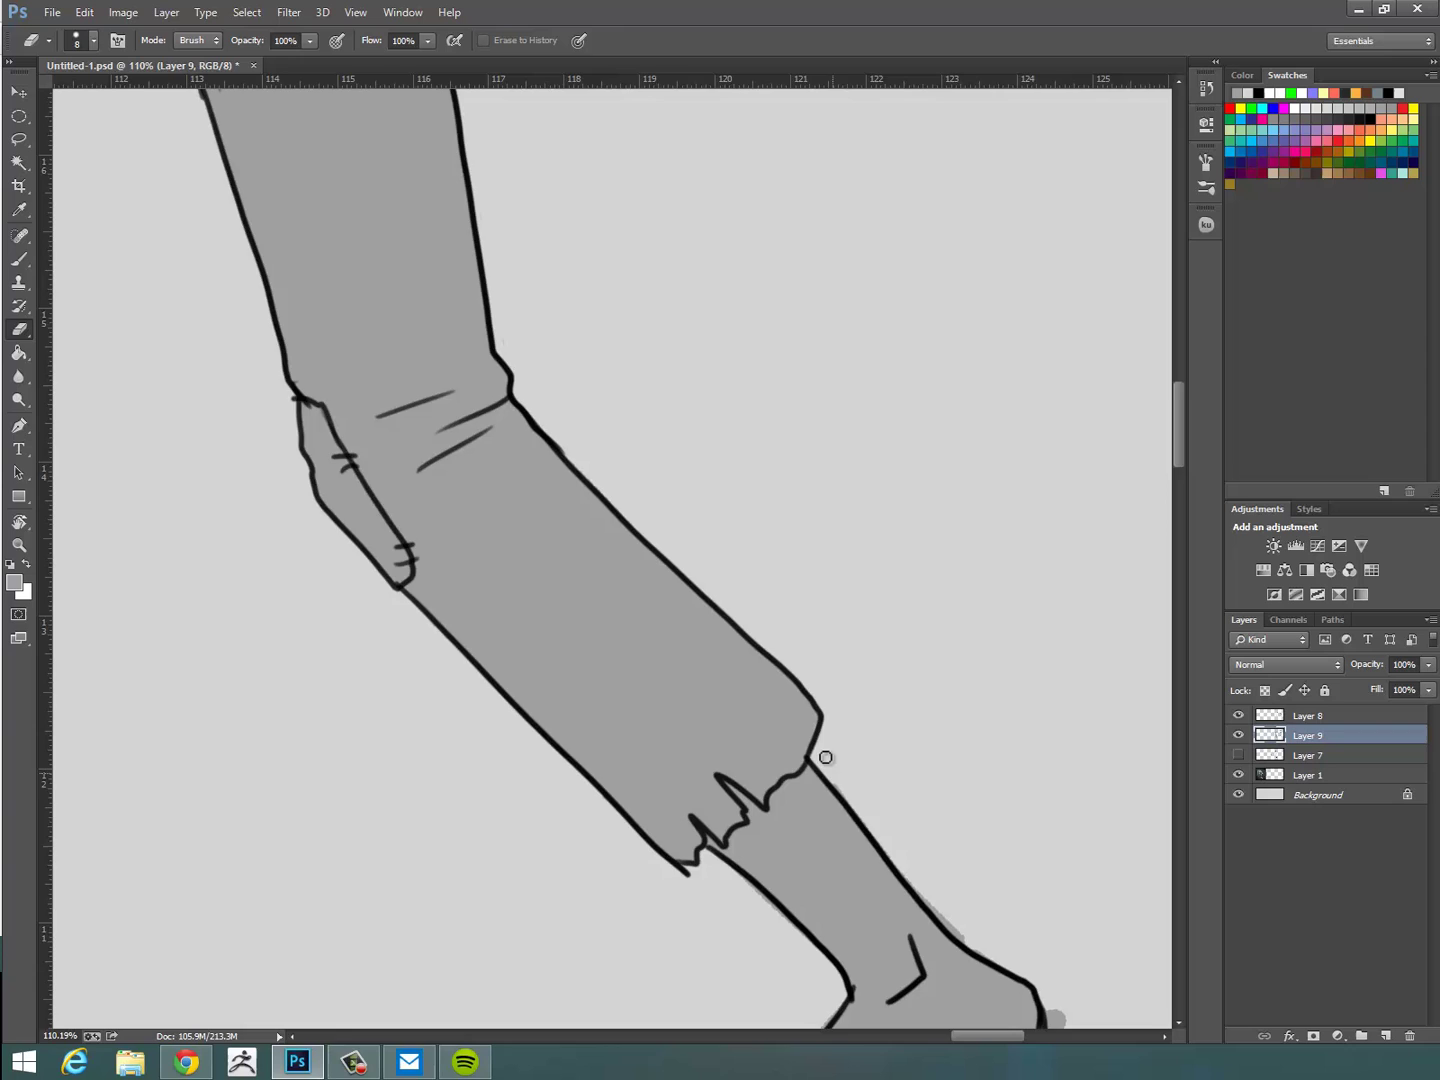
pyautogui.moveTo(825, 757); pyautogui.dragTo(613, 565)
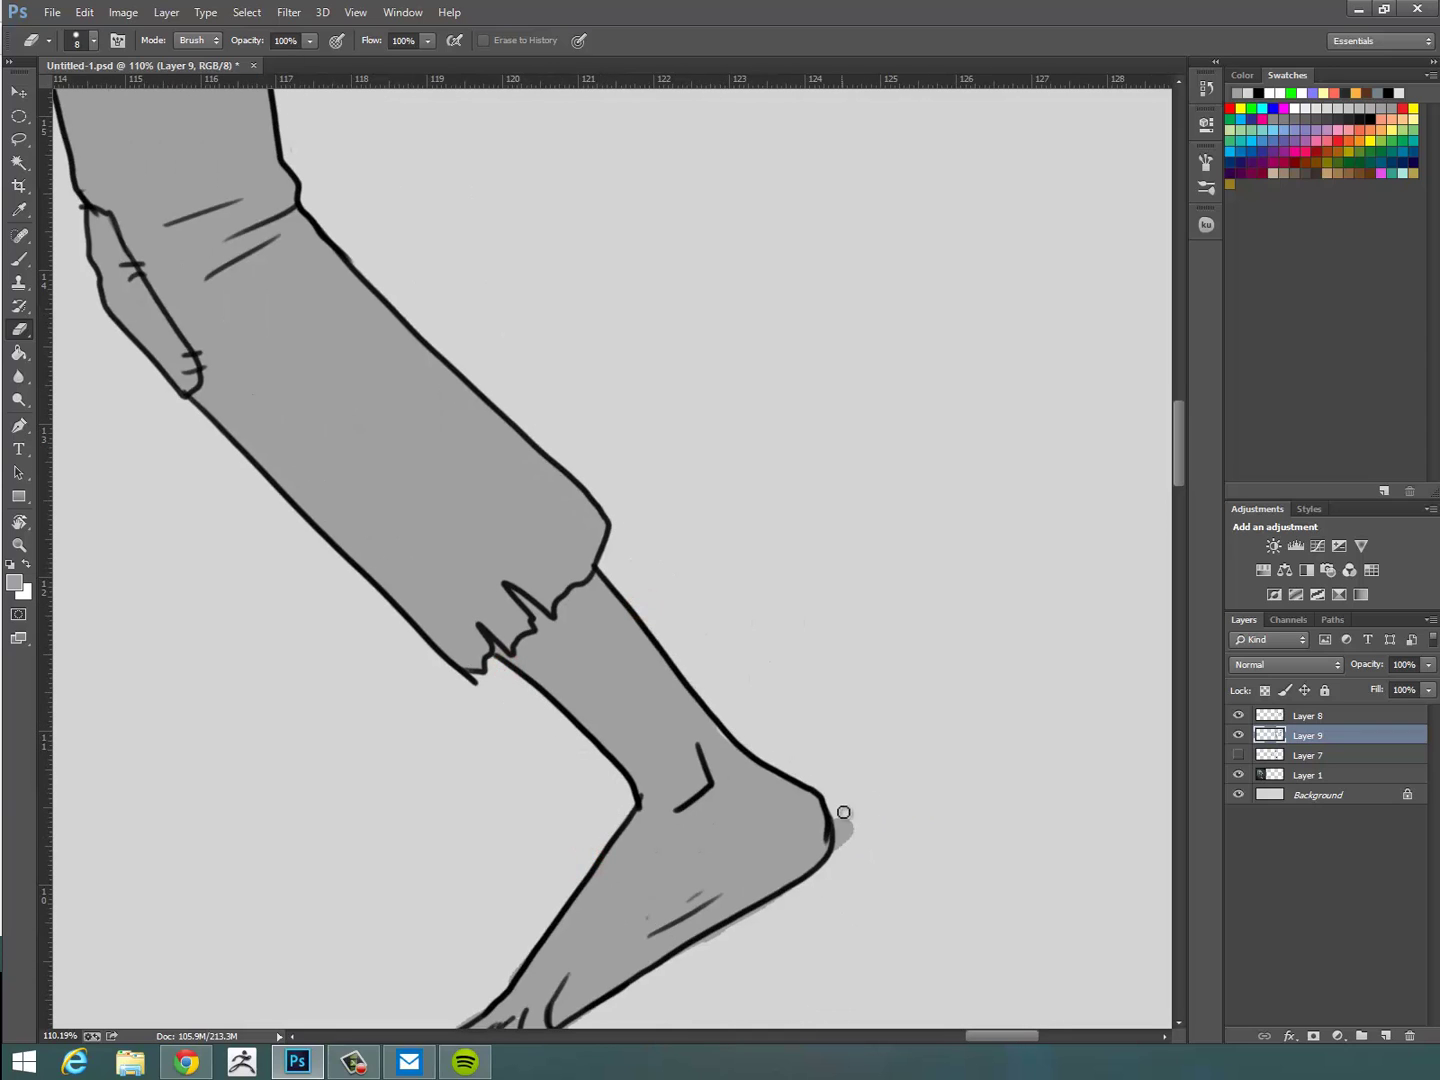
# Erase the grey spill around the side view's heel, sole and toes, and reset the canvas rotation to upright.
pyautogui.moveTo(798, 981); pyautogui.dragTo(960, 746)
pyautogui.moveTo(617, 775); pyautogui.dragTo(643, 747)
pyautogui.press('r')
pyautogui.click(240, 41)
pyautogui.press('z')
pyautogui.moveTo(882, 607); pyautogui.dragTo(797, 598)
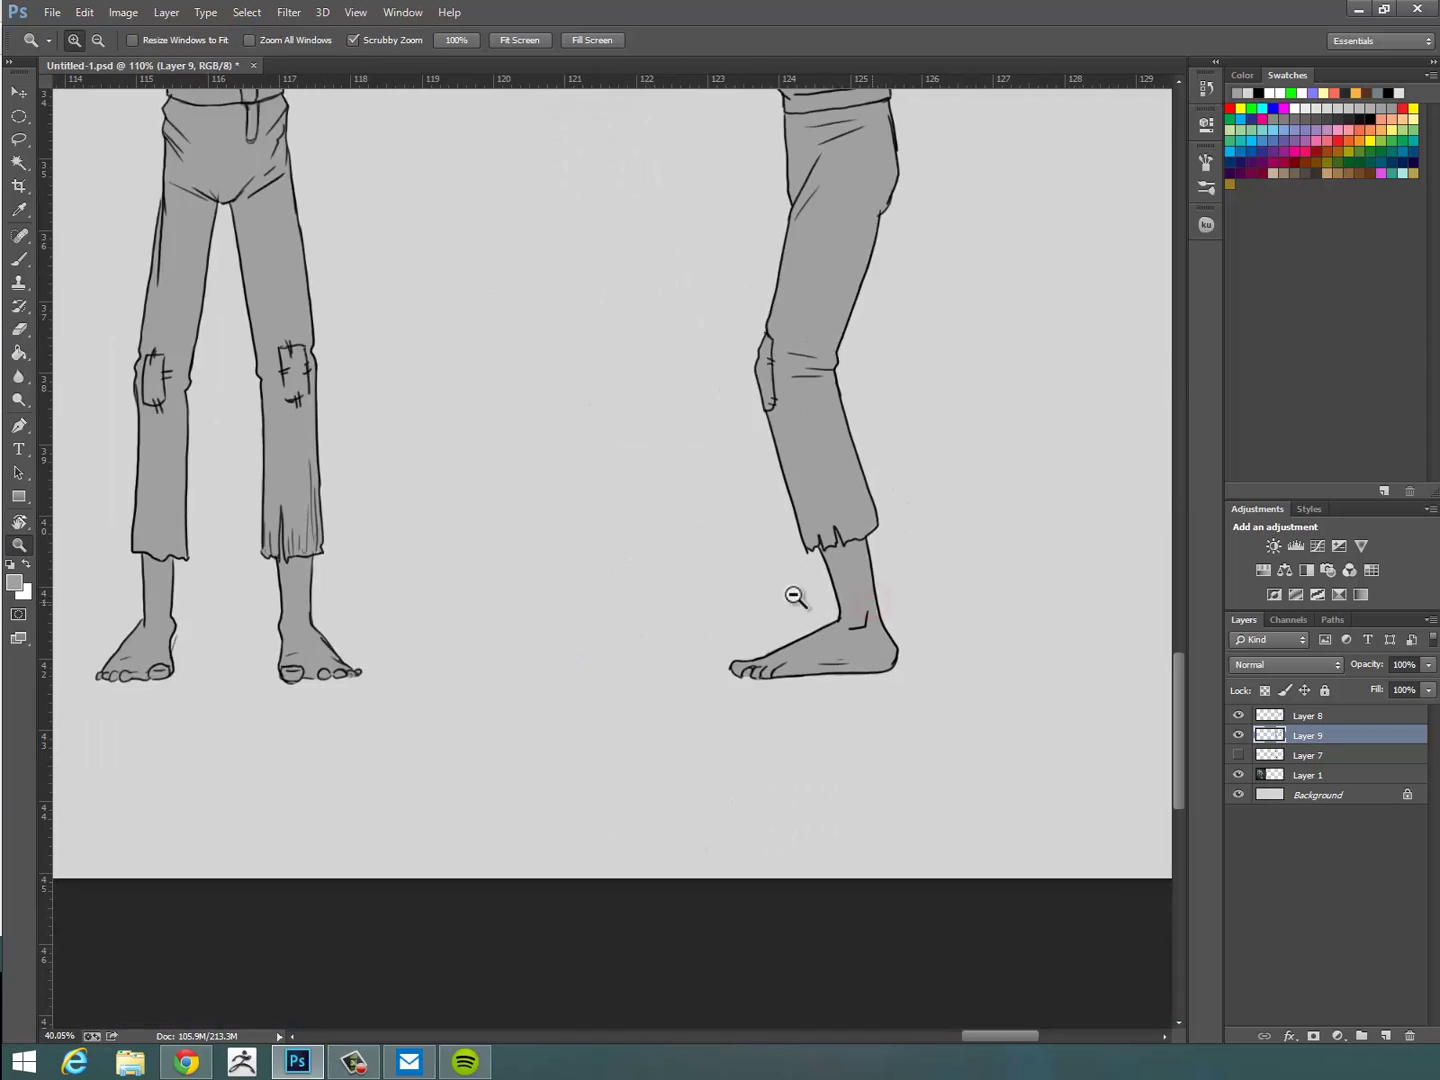
pyautogui.moveTo(875, 493); pyautogui.dragTo(941, 783)
pyautogui.moveTo(941, 783); pyautogui.dragTo(920, 777)
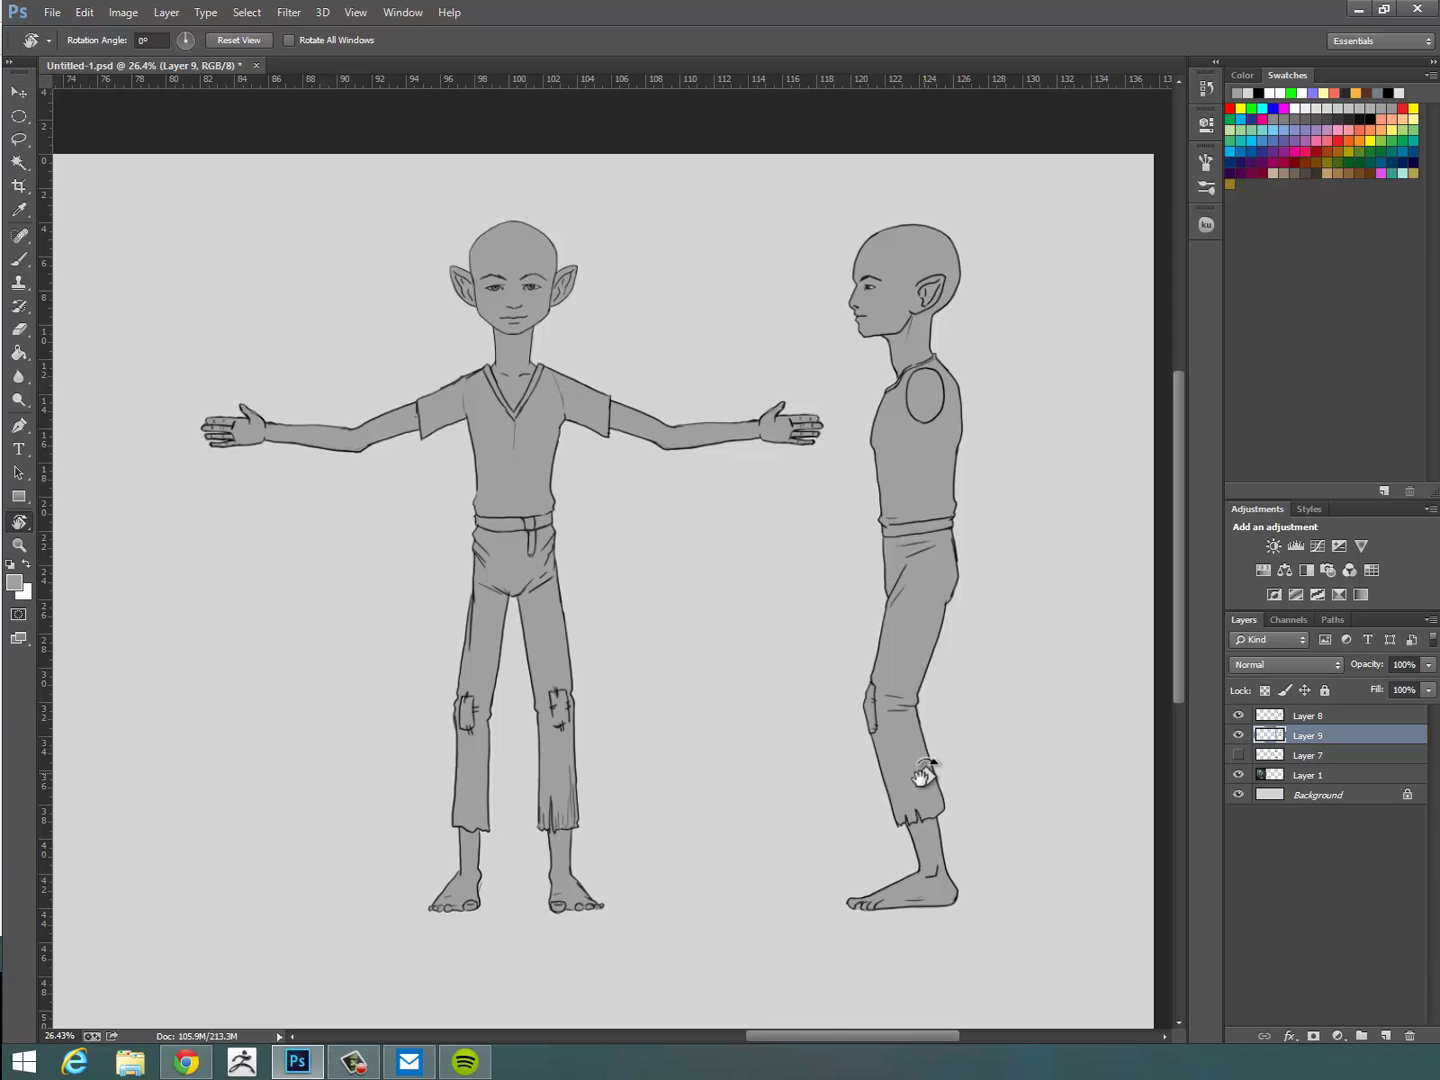
# Erase the grey from the whites of the front view's eyes on Layer 9.
pyautogui.press('z')
pyautogui.moveTo(683, 532); pyautogui.dragTo(733, 537)
pyautogui.moveTo(572, 140); pyautogui.dragTo(660, 735)
pyautogui.moveTo(660, 735); pyautogui.dragTo(691, 733)
pyautogui.press('e')
pyautogui.moveTo(387, 628); pyautogui.dragTo(396, 629)
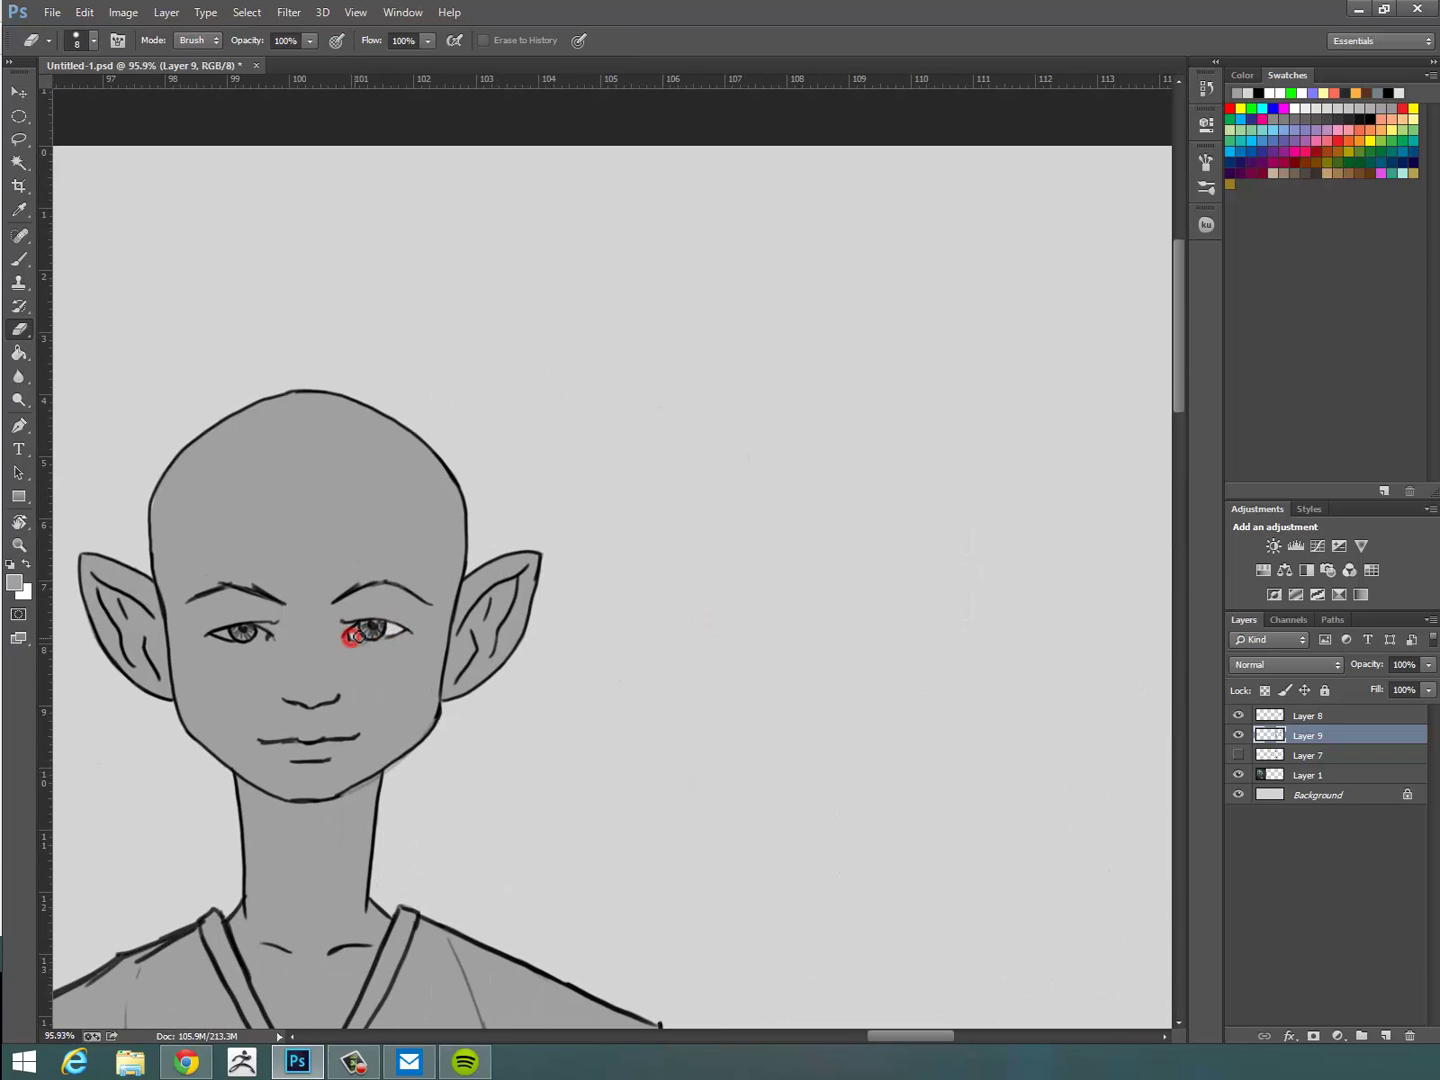
# Lock Layer 9's transparent pixels and set the foreground to a darker neutral grey.
pyautogui.press('z')
pyautogui.moveTo(890, 735); pyautogui.dragTo(816, 720)
pyautogui.moveTo(955, 955); pyautogui.dragTo(801, 622)
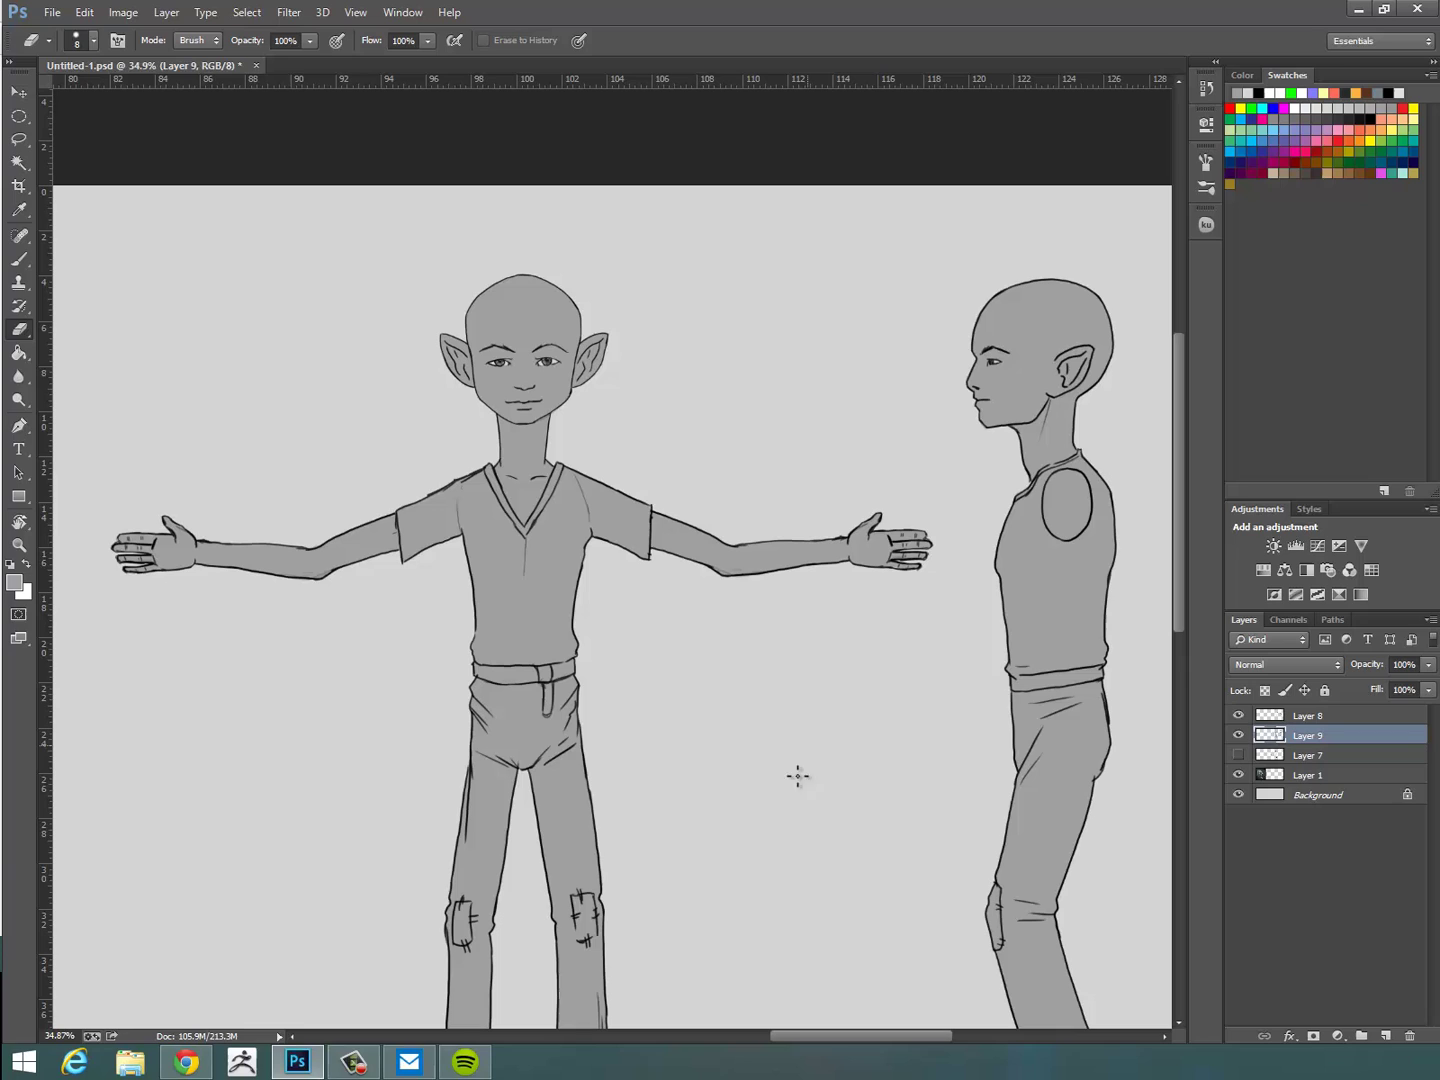
pyautogui.click(14, 583)
pyautogui.click(357, 350)
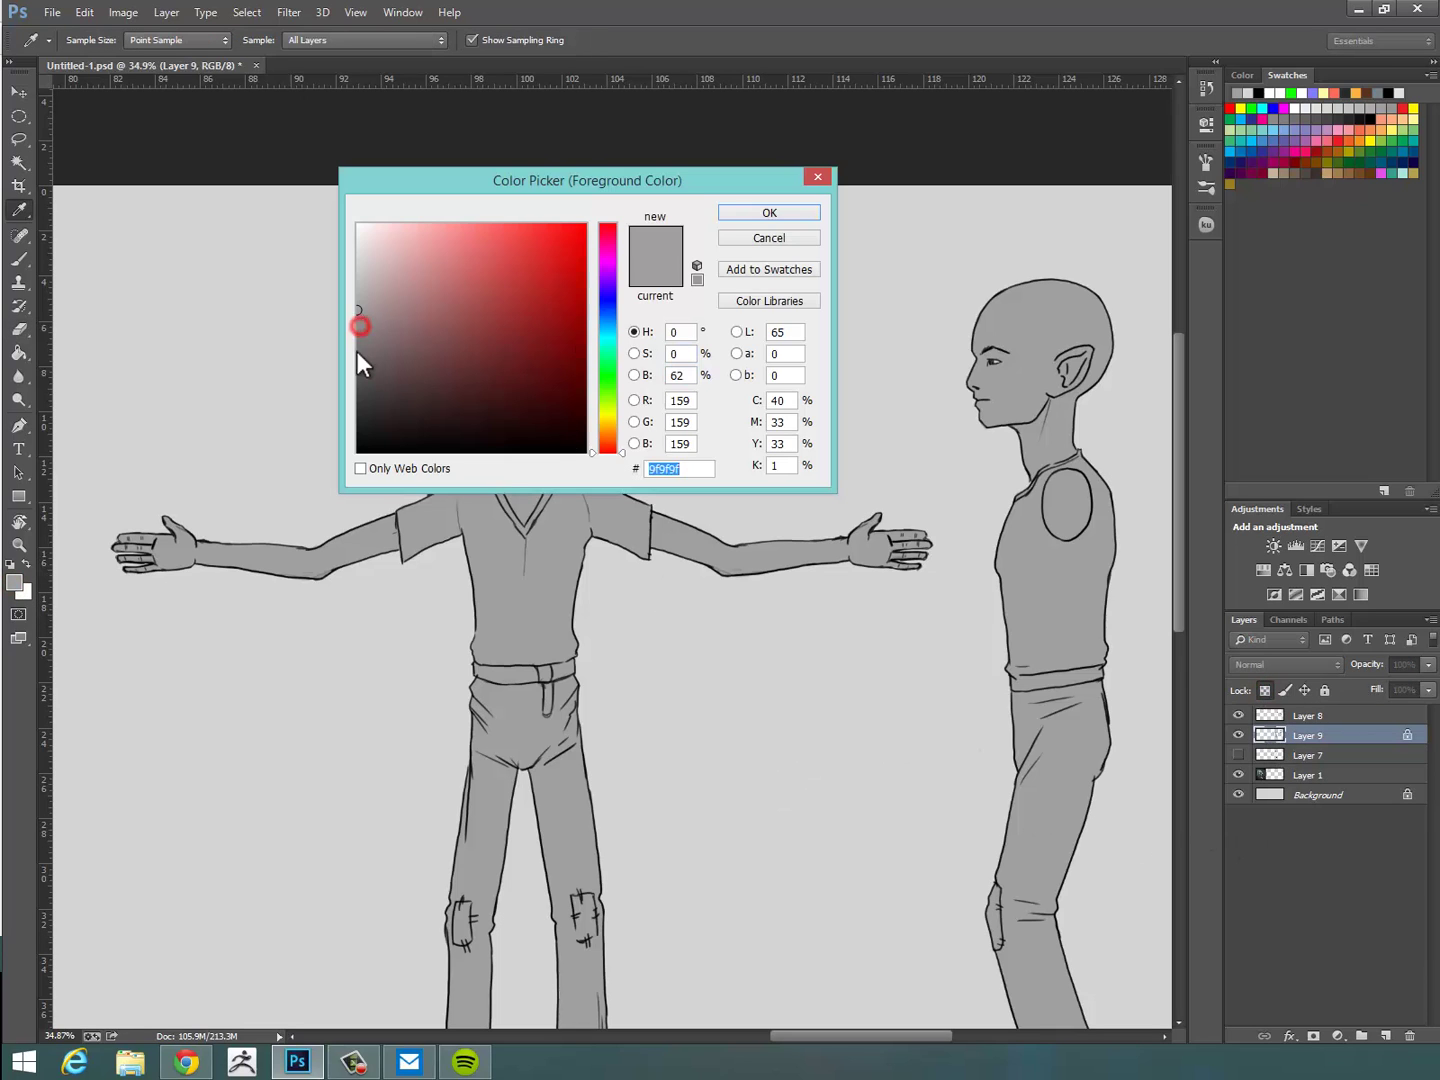
pyautogui.click(775, 213)
# Paint the front view's belt and its hanging strap with the darker grey using the Brush tool.
pyautogui.moveTo(522, 677)
pyautogui.mouseDown()
pyautogui.moveTo(488, 672)
pyautogui.moveTo(504, 681)
pyautogui.mouseUp()
pyautogui.hotkey('ctrl', 'z')
pyautogui.press('b')
pyautogui.press('z')
pyautogui.moveTo(486, 617); pyautogui.dragTo(555, 571)
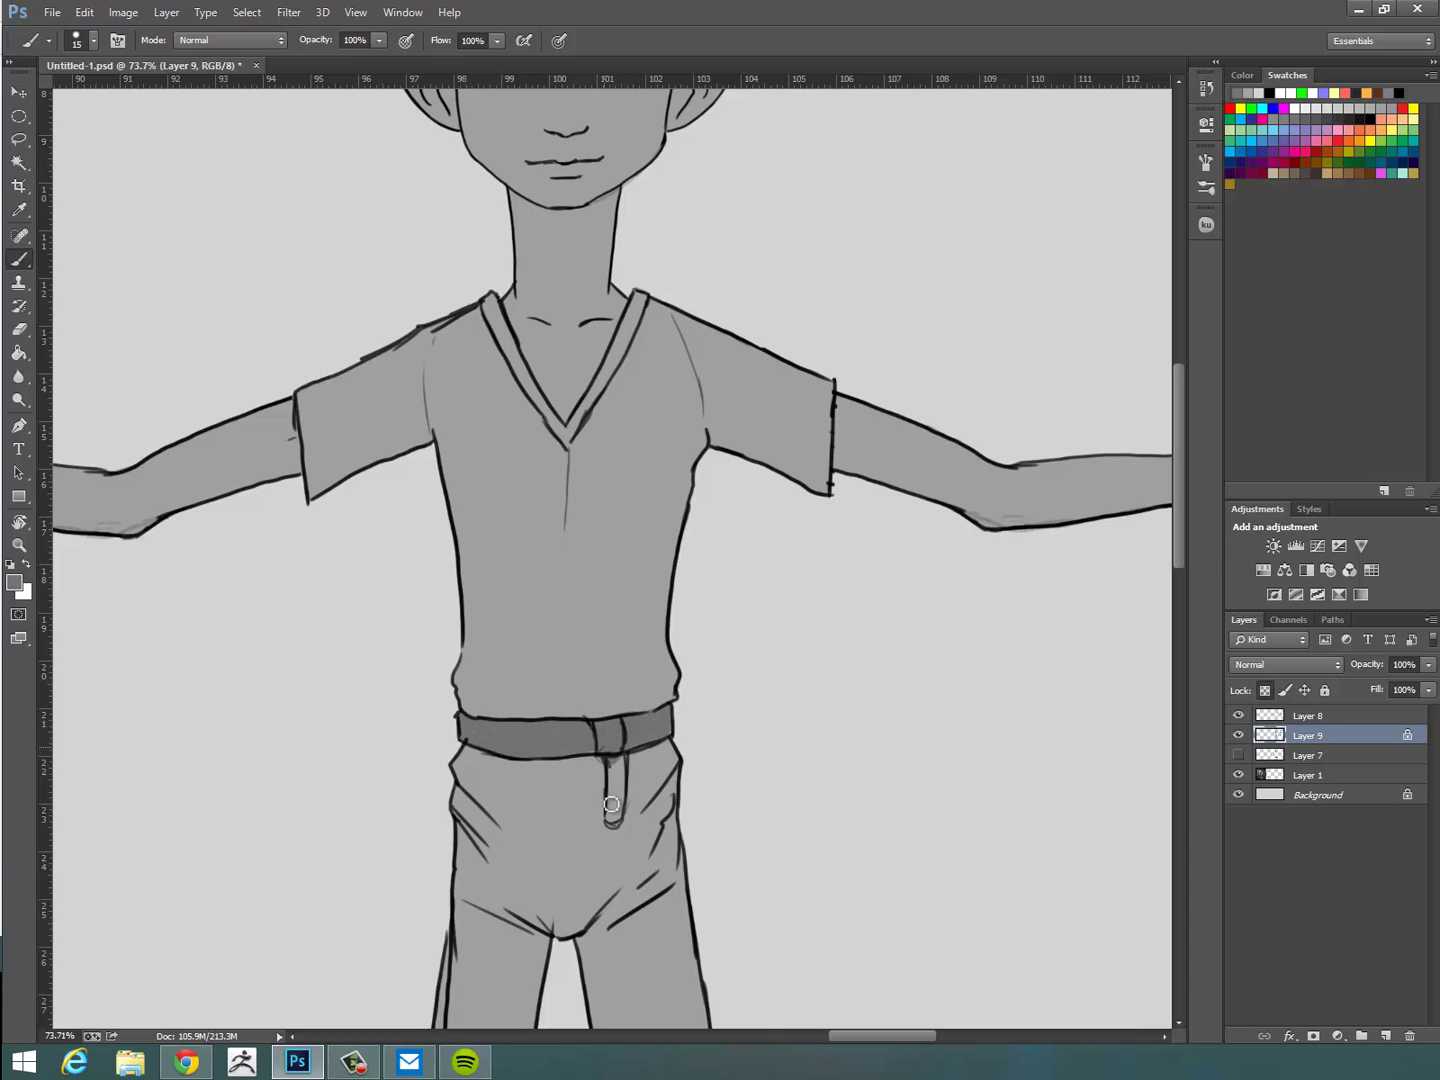
# Paint the side view's belt with the same darker grey.
pyautogui.press('space')
pyautogui.moveTo(890, 807); pyautogui.dragTo(395, 640)
pyautogui.moveTo(762, 749)
pyautogui.mouseDown()
pyautogui.moveTo(717, 804)
pyautogui.moveTo(472, 761)
pyautogui.mouseUp()
pyautogui.moveTo(813, 585); pyautogui.dragTo(975, 566)
pyautogui.moveTo(993, 561); pyautogui.dragTo(971, 575)
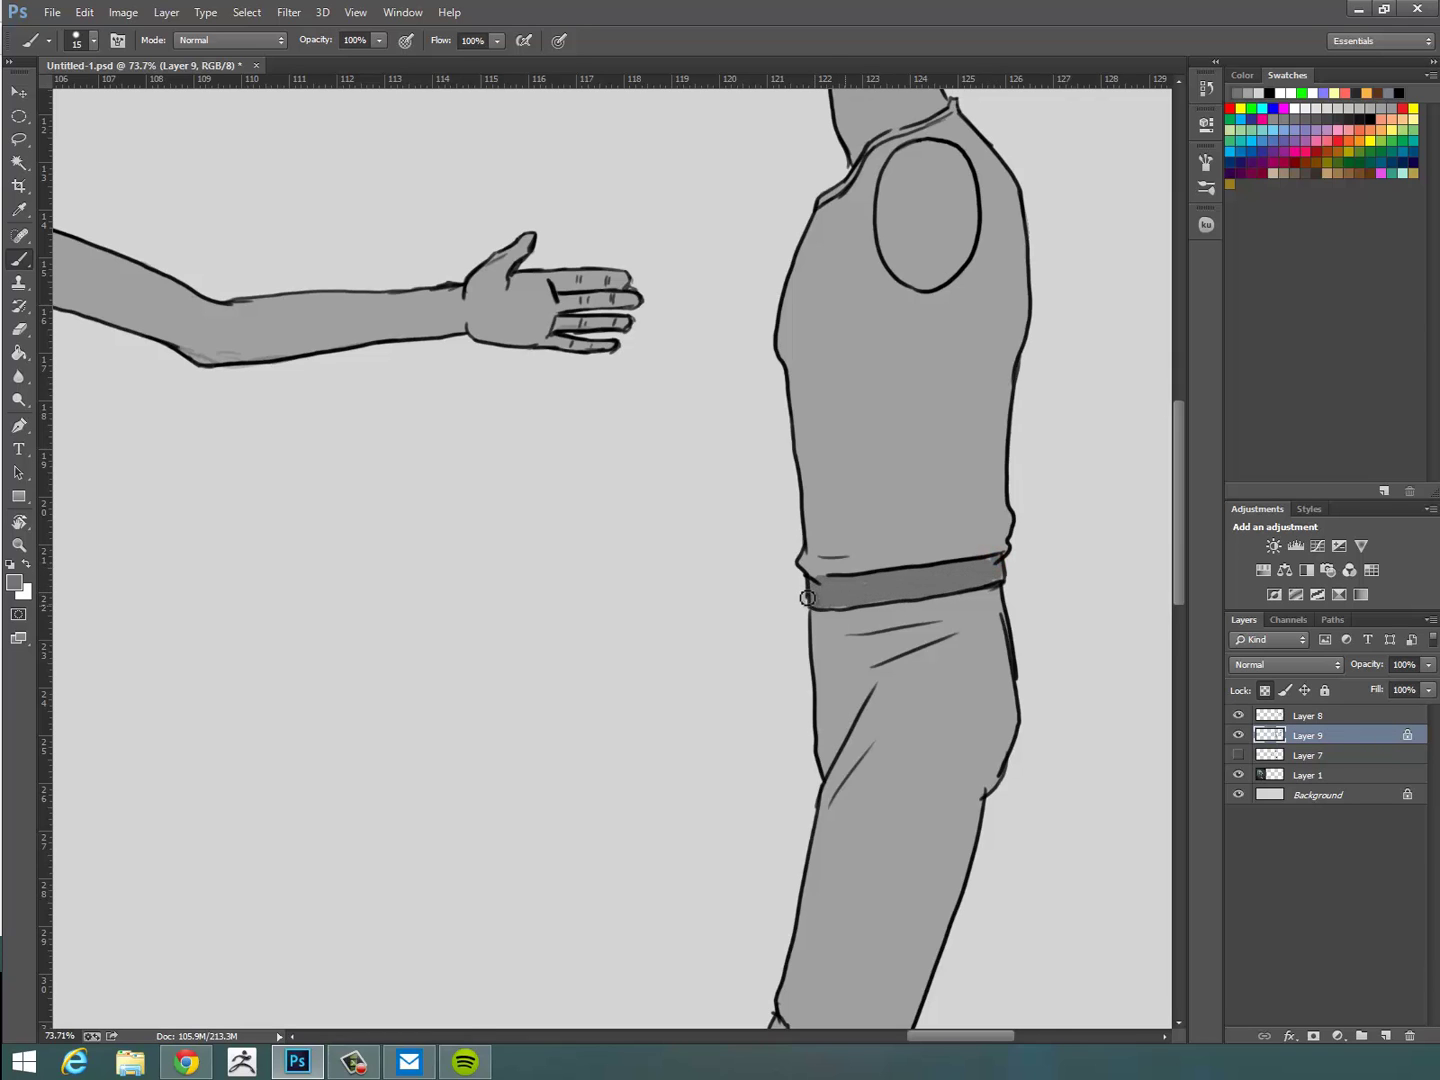
pyautogui.moveTo(920, 568); pyautogui.dragTo(984, 735)
# Paint the front view's V-neck collar band and the side view's neckline trim in the belt's grey.
pyautogui.moveTo(475, 761); pyautogui.dragTo(870, 740)
pyautogui.hotkey('ctrl', 'space')
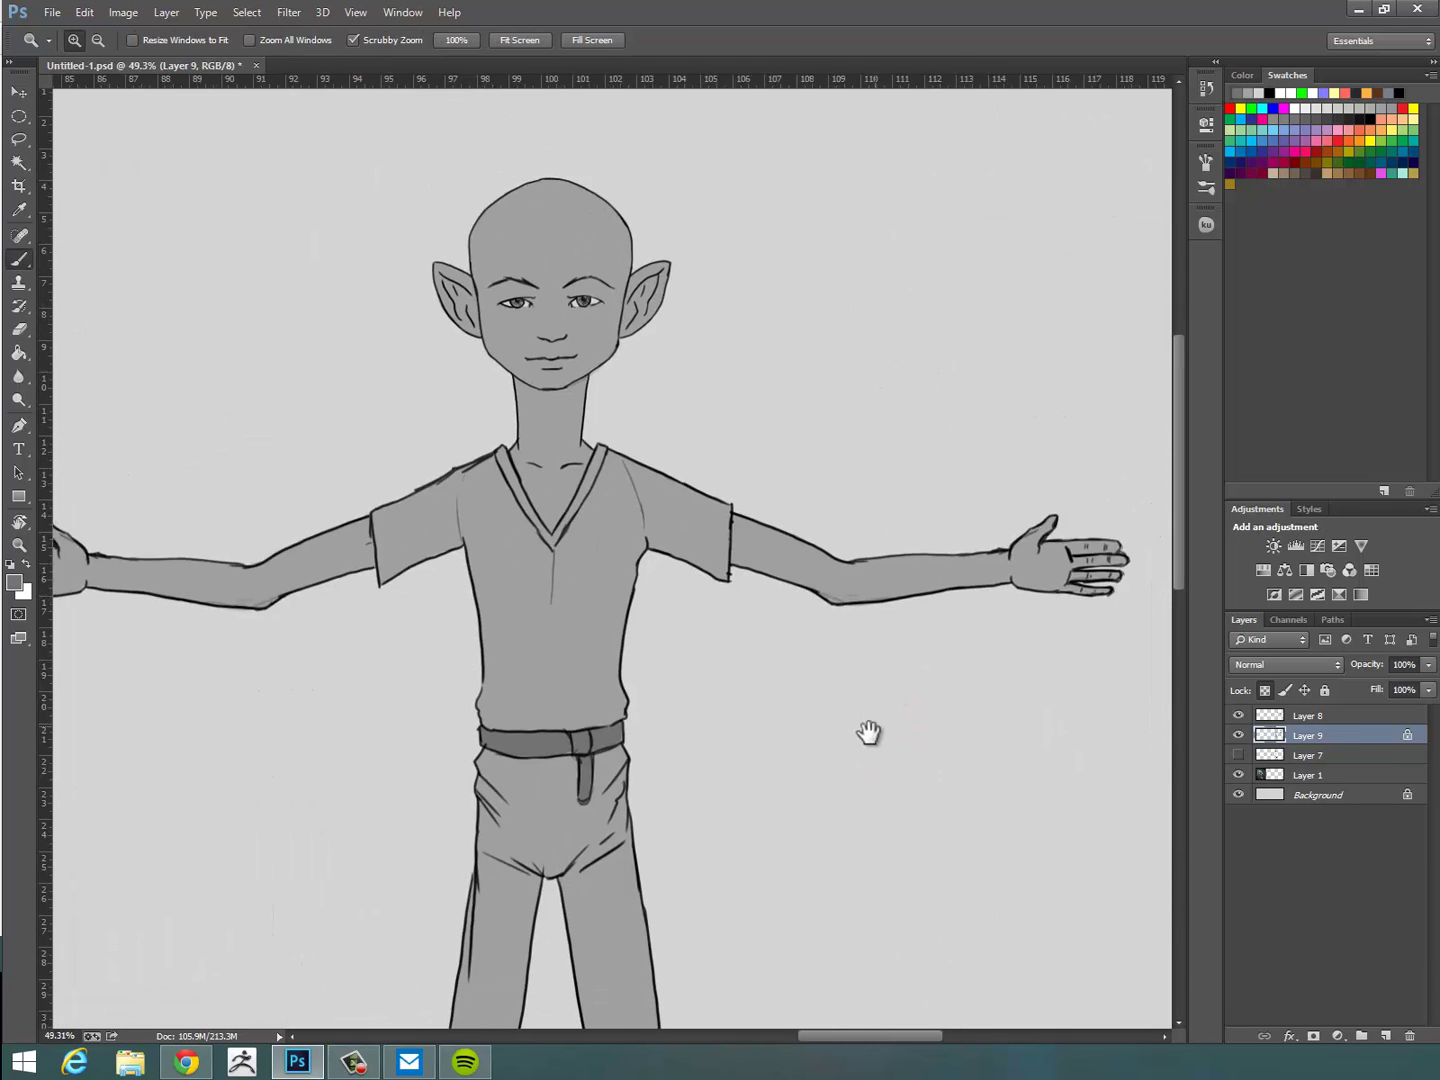
pyautogui.moveTo(868, 650); pyautogui.dragTo(861, 755)
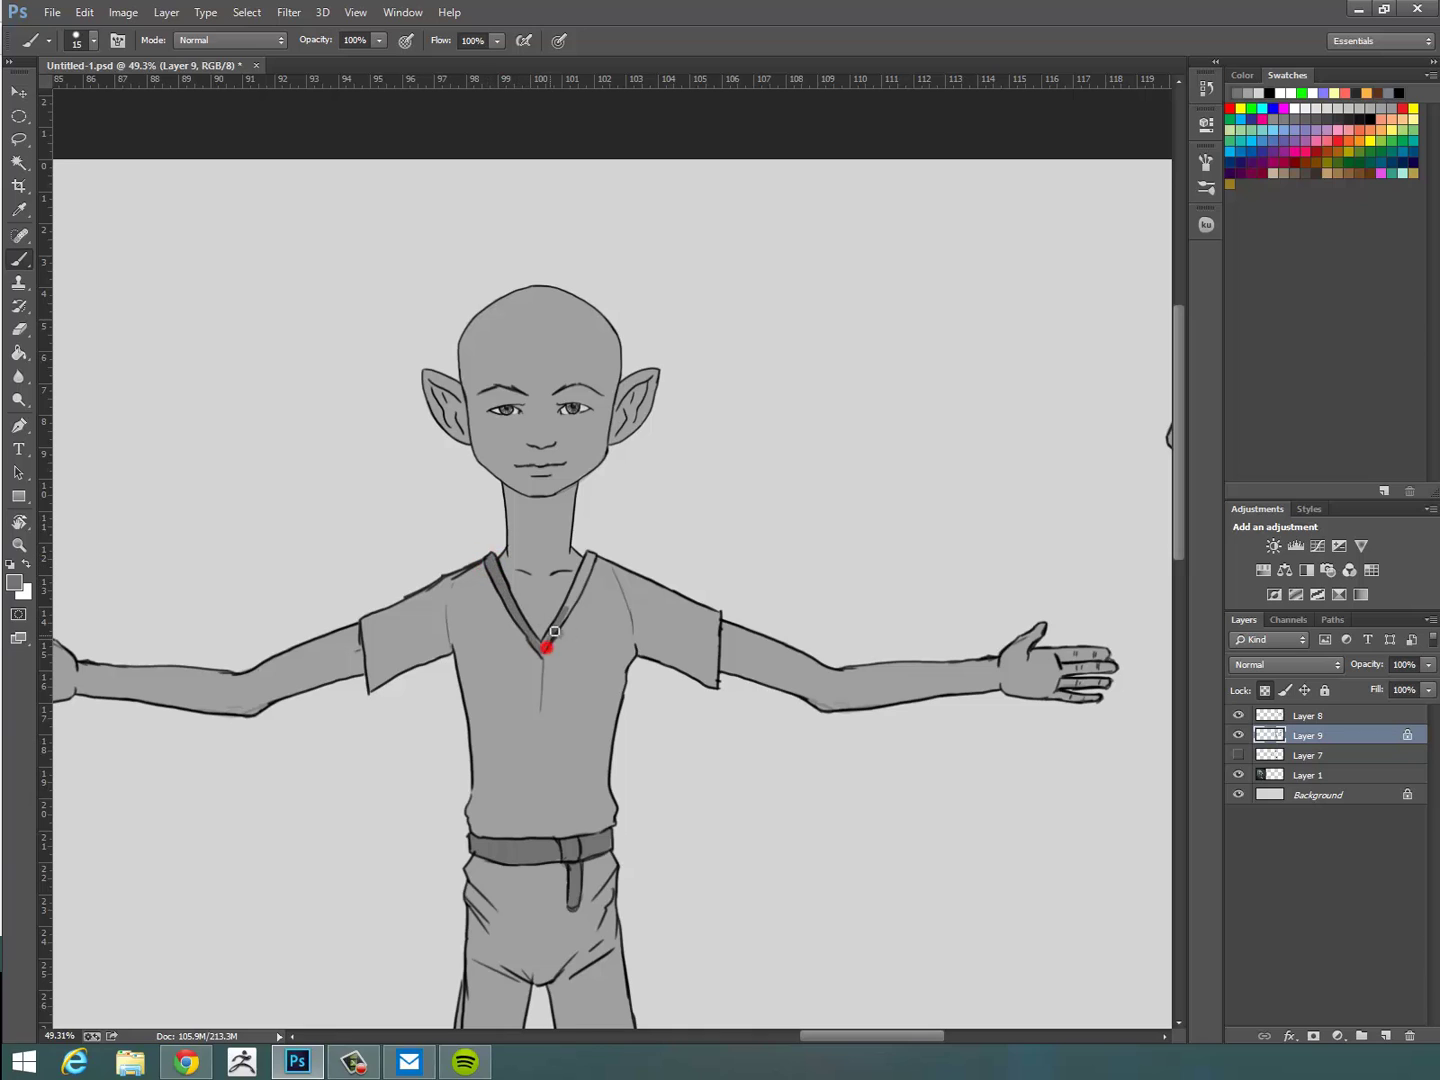
pyautogui.moveTo(579, 581); pyautogui.dragTo(545, 625)
pyautogui.press('space')
pyautogui.moveTo(1005, 875)
pyautogui.mouseDown()
pyautogui.moveTo(681, 829)
pyautogui.moveTo(555, 842)
pyautogui.mouseUp()
pyautogui.moveTo(781, 567); pyautogui.dragTo(810, 538)
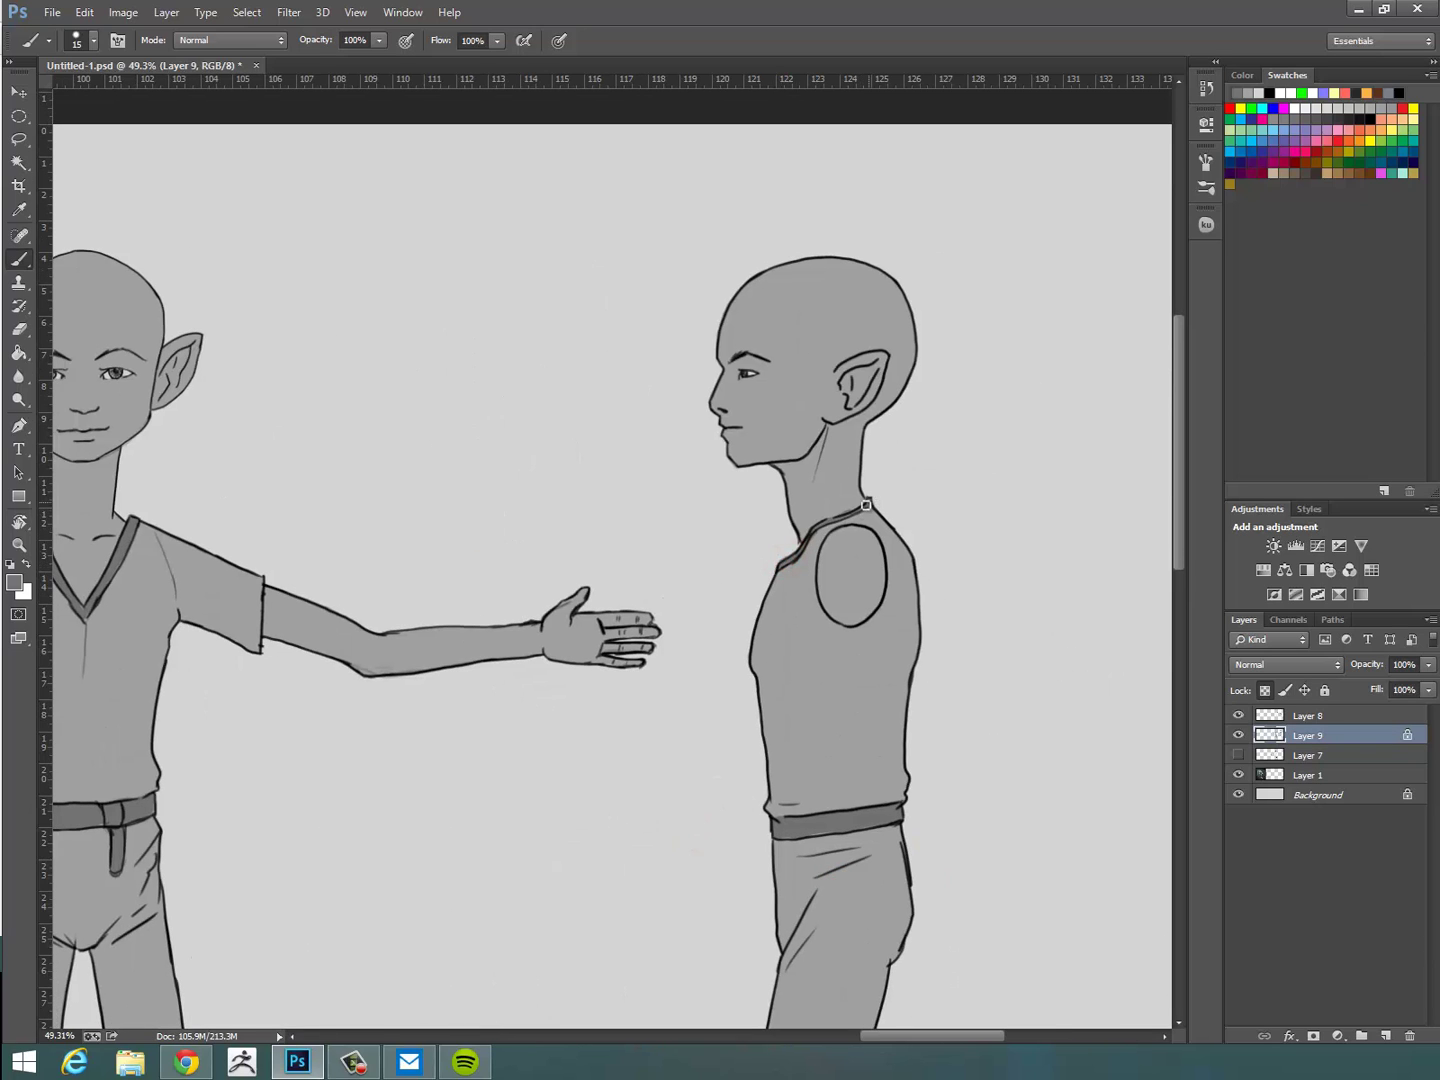
# Paint the knee patches on the side view and on both trouser legs of the front view in the belt's grey.
pyautogui.press('space')
pyautogui.moveTo(845, 1013); pyautogui.dragTo(1013, 701)
pyautogui.moveTo(918, 803); pyautogui.dragTo(923, 862)
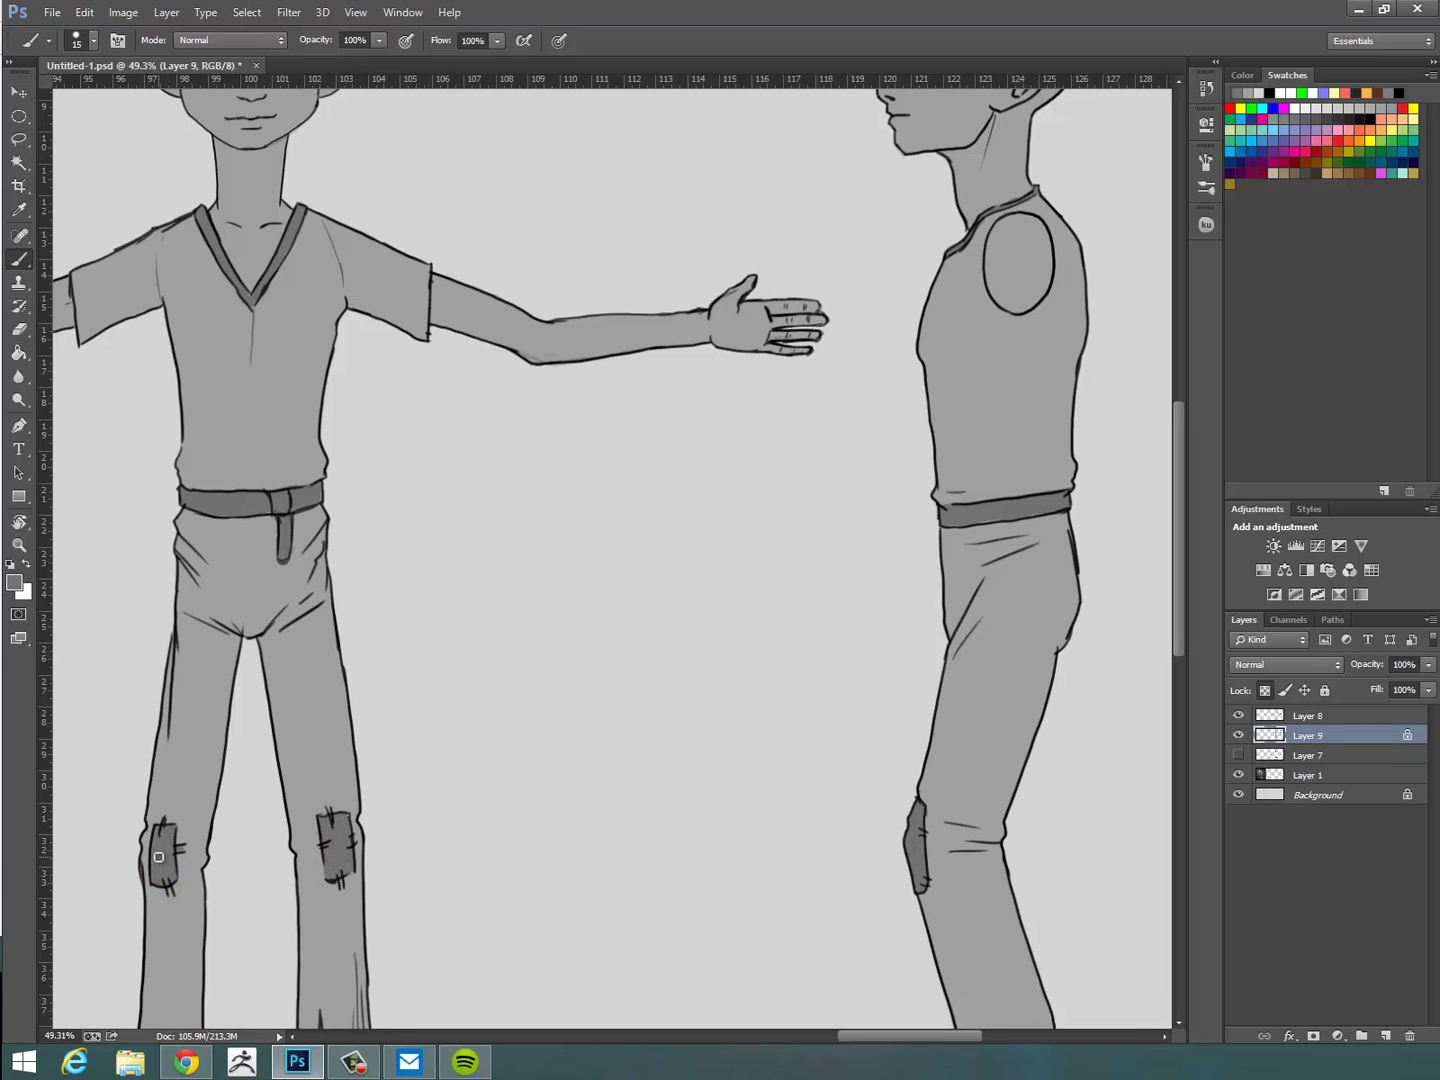
pyautogui.moveTo(757, 728); pyautogui.dragTo(717, 746)
pyautogui.moveTo(437, 704); pyautogui.dragTo(170, 808)
# Set the foreground to dark grey #4d4d4d and paint borders along the front view's sleeve hems.
pyautogui.moveTo(823, 794); pyautogui.dragTo(847, 923)
pyautogui.moveTo(787, 813); pyautogui.dragTo(826, 816)
pyautogui.click(14, 582)
pyautogui.click(354, 383)
pyautogui.press('Return')
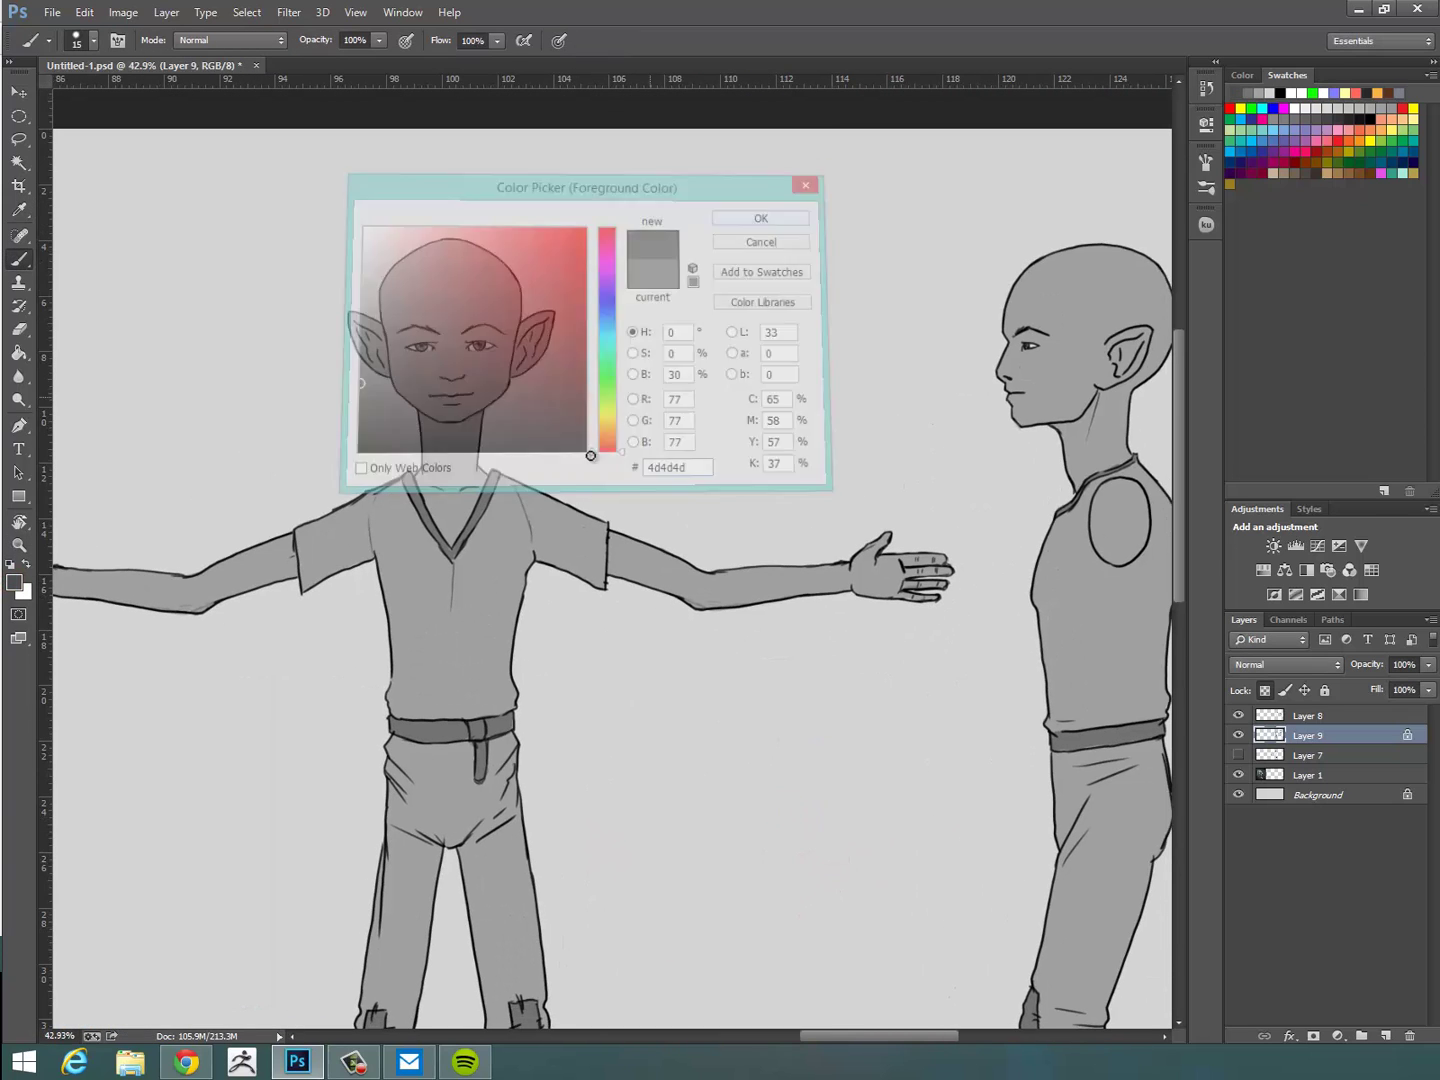
pyautogui.moveTo(601, 586); pyautogui.dragTo(603, 550)
pyautogui.press('g')
pyautogui.click(535, 536)
pyautogui.hotkey('ctrl', 'z')
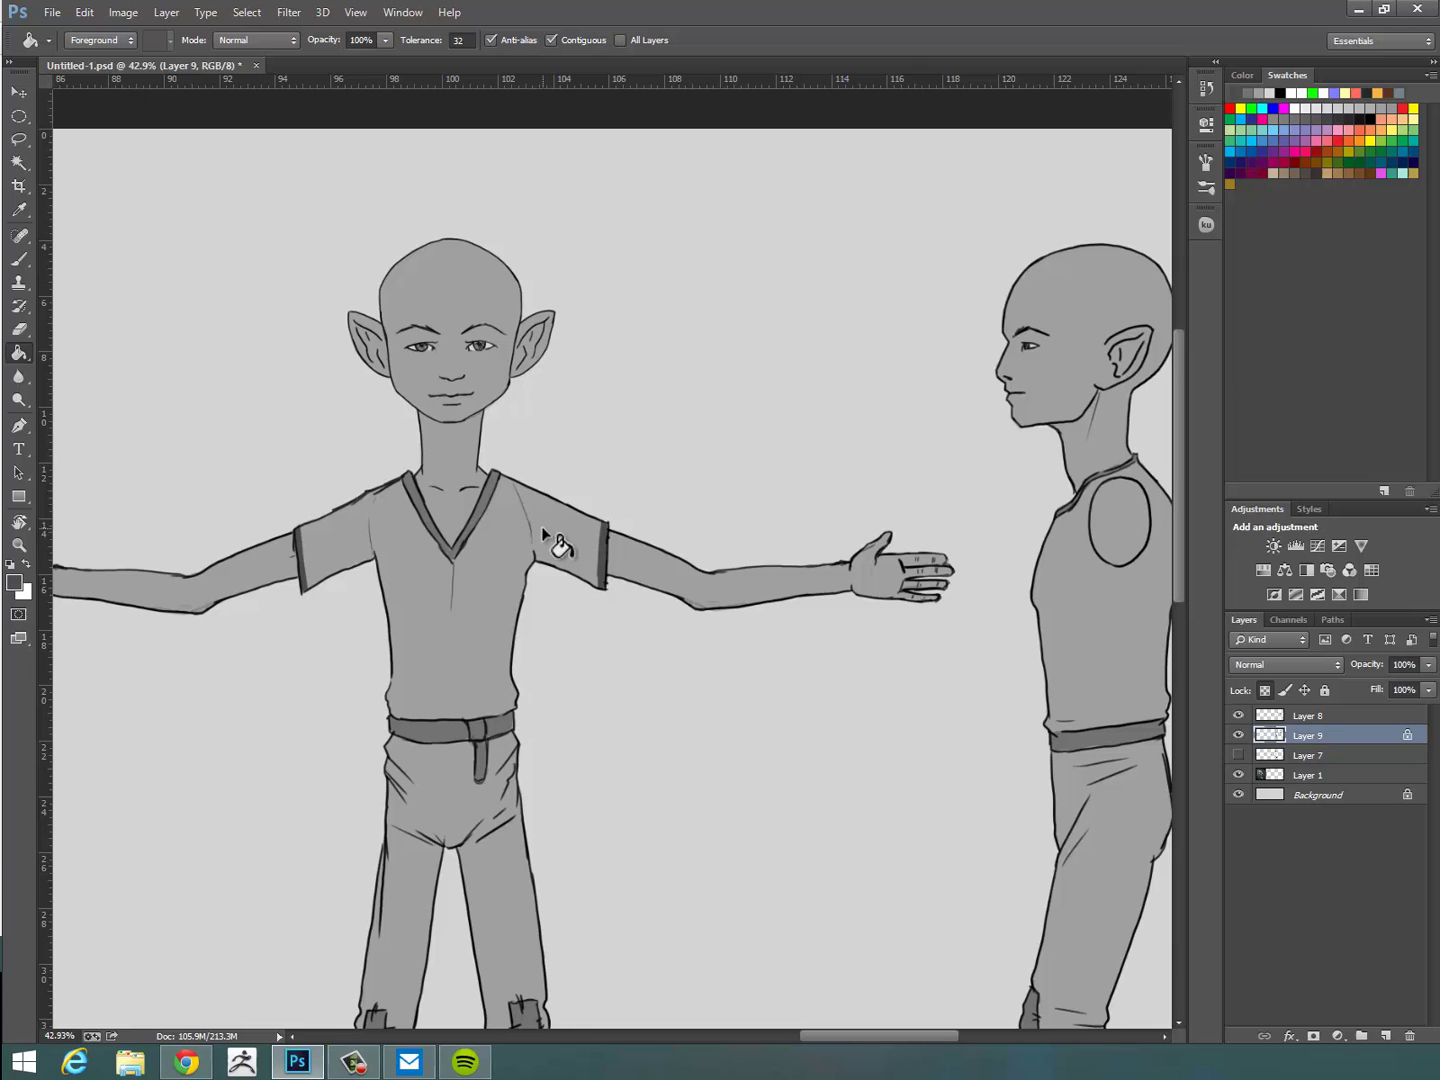
# Paint a dark grey border along the front view's shirt hem and fill the shirt with the same grey.
pyautogui.press('b')
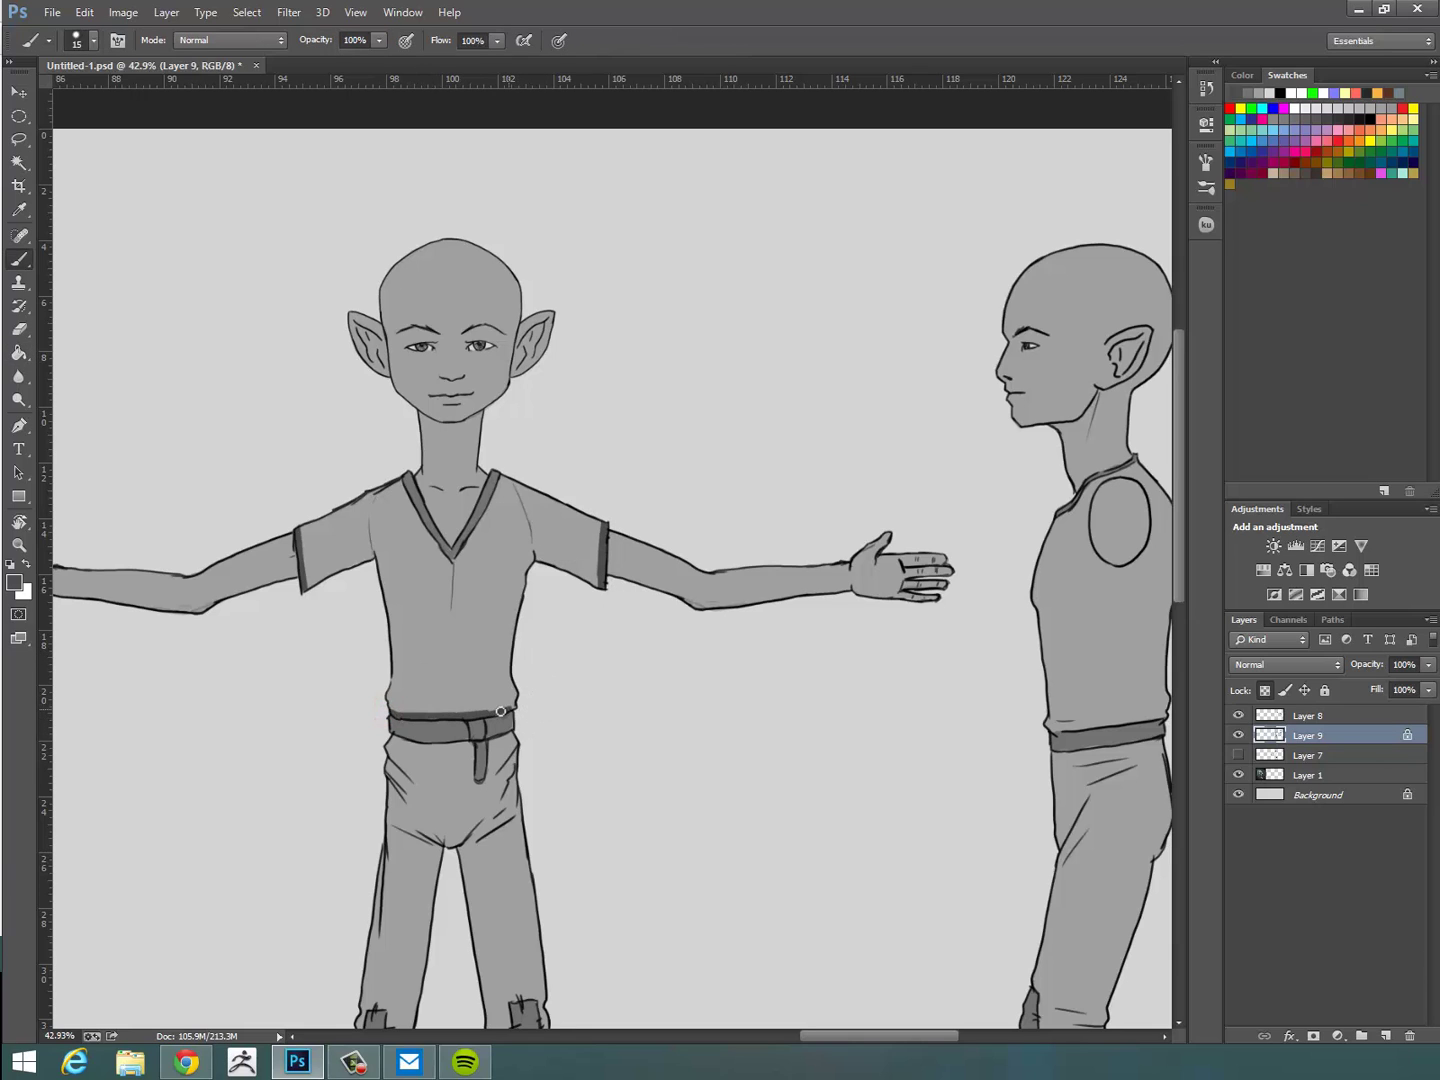
pyautogui.press('g')
pyautogui.click(498, 582)
# Paint dark grey borders around the side view's armhole, neckline and shirt hem, and fill the shirt while leaving the armhole light.
pyautogui.moveTo(775, 829); pyautogui.dragTo(494, 883)
pyautogui.click(858, 712)
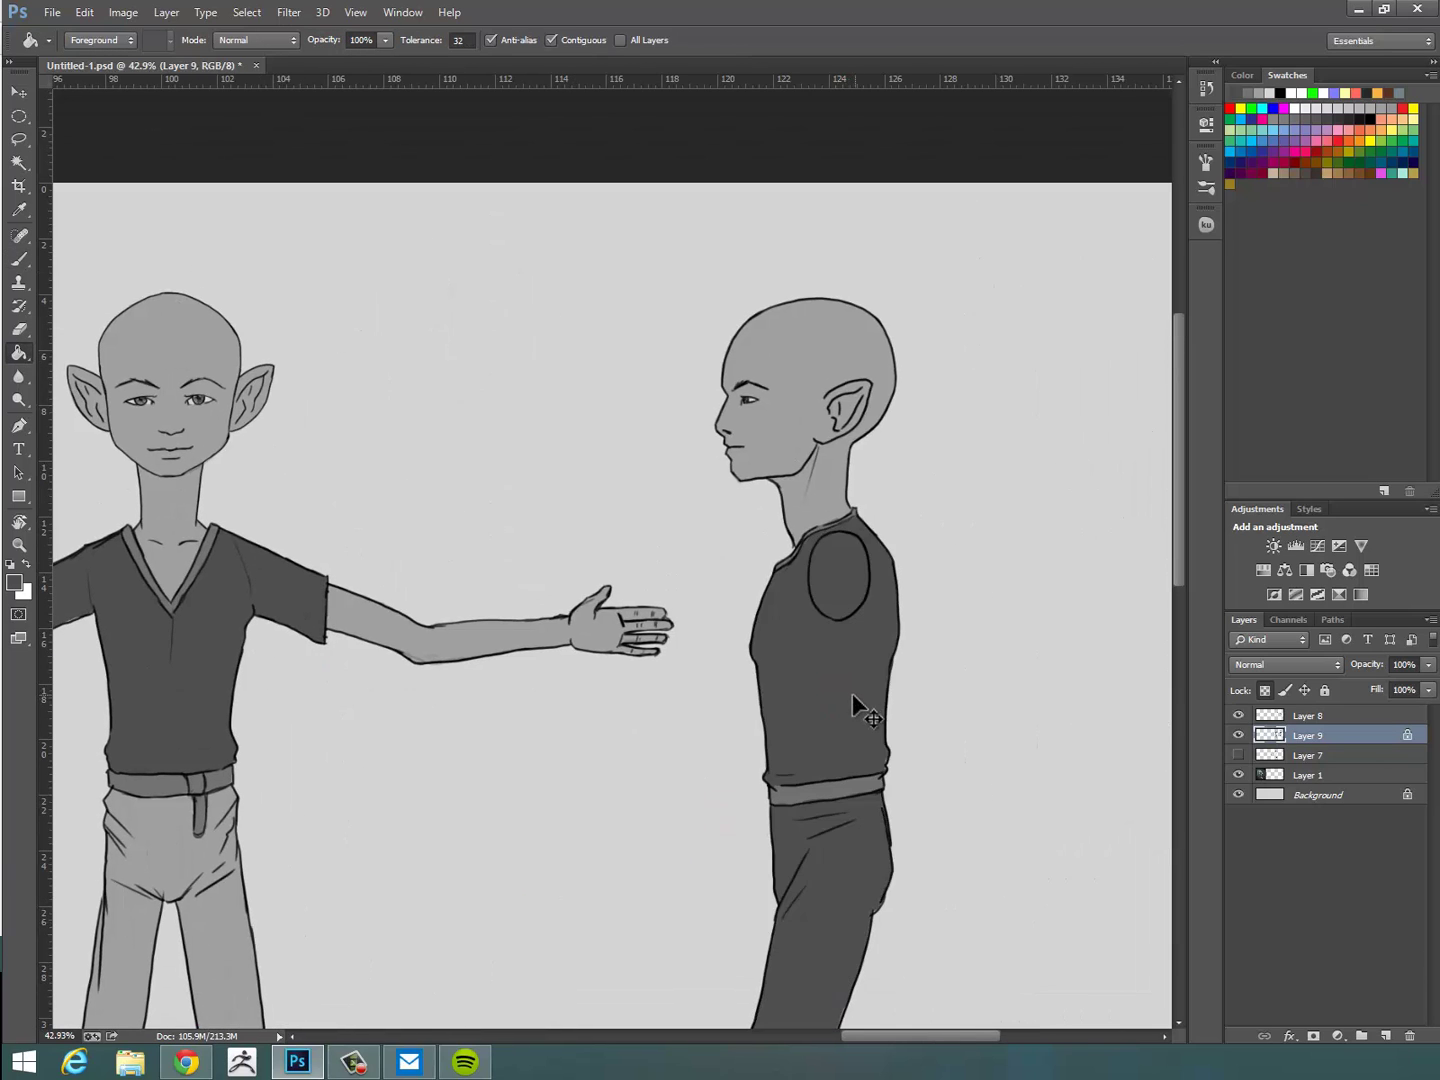
pyautogui.hotkey('ctrl', 'z')
pyautogui.moveTo(847, 707); pyautogui.dragTo(759, 717)
pyautogui.press('b')
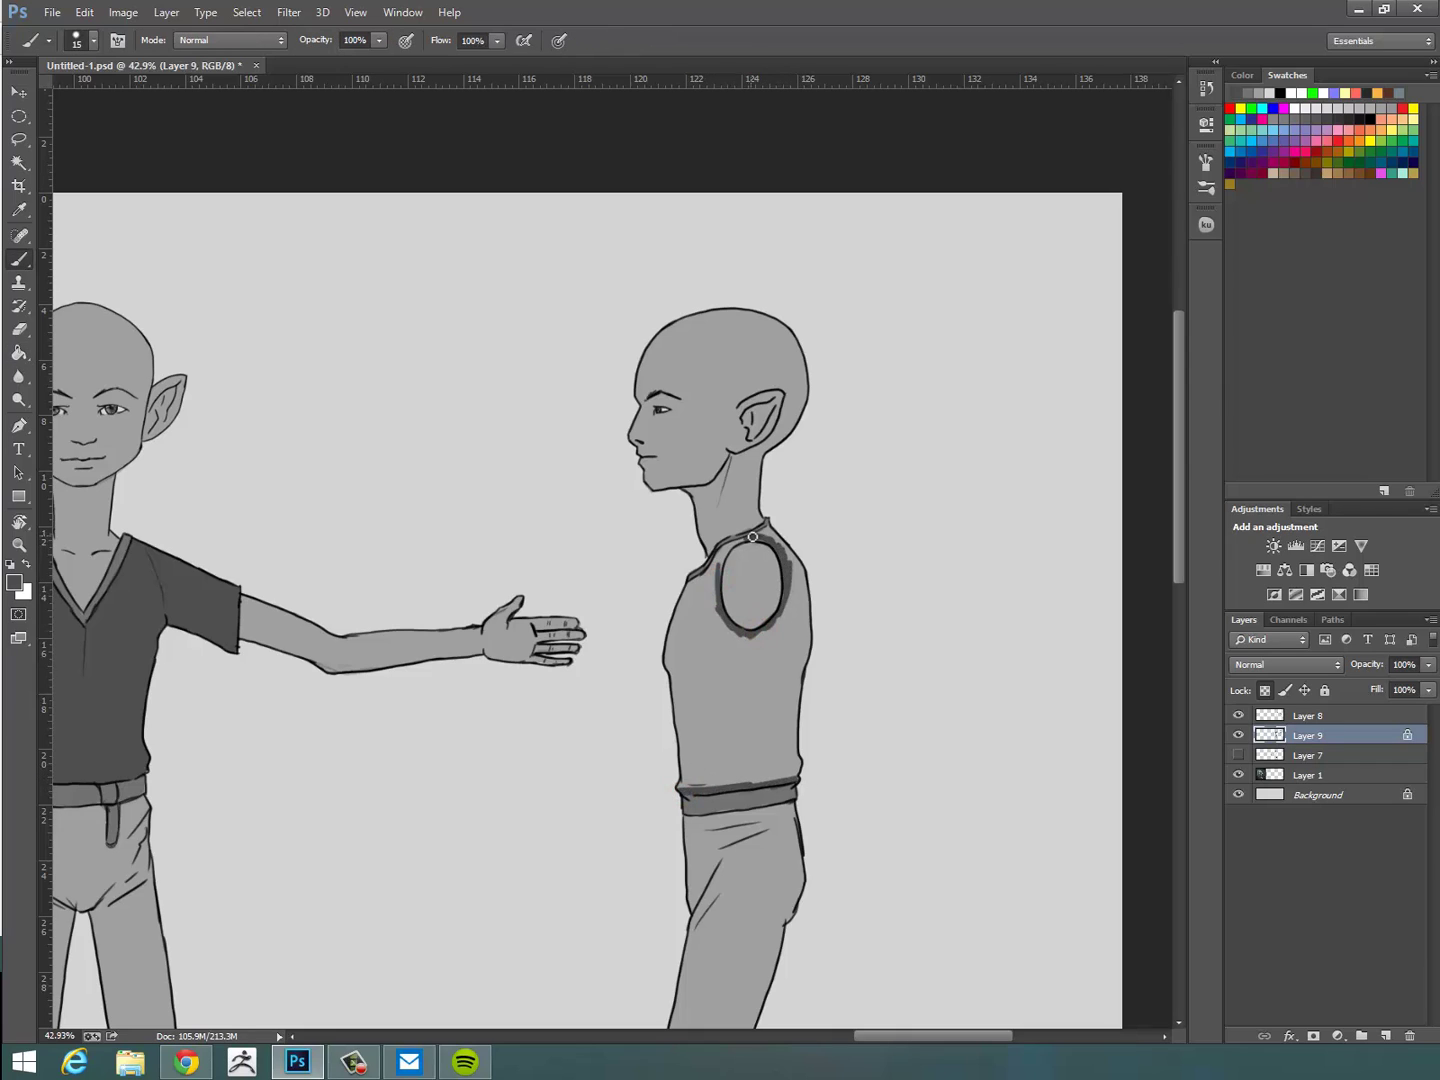
pyautogui.press('g')
pyautogui.click(768, 662)
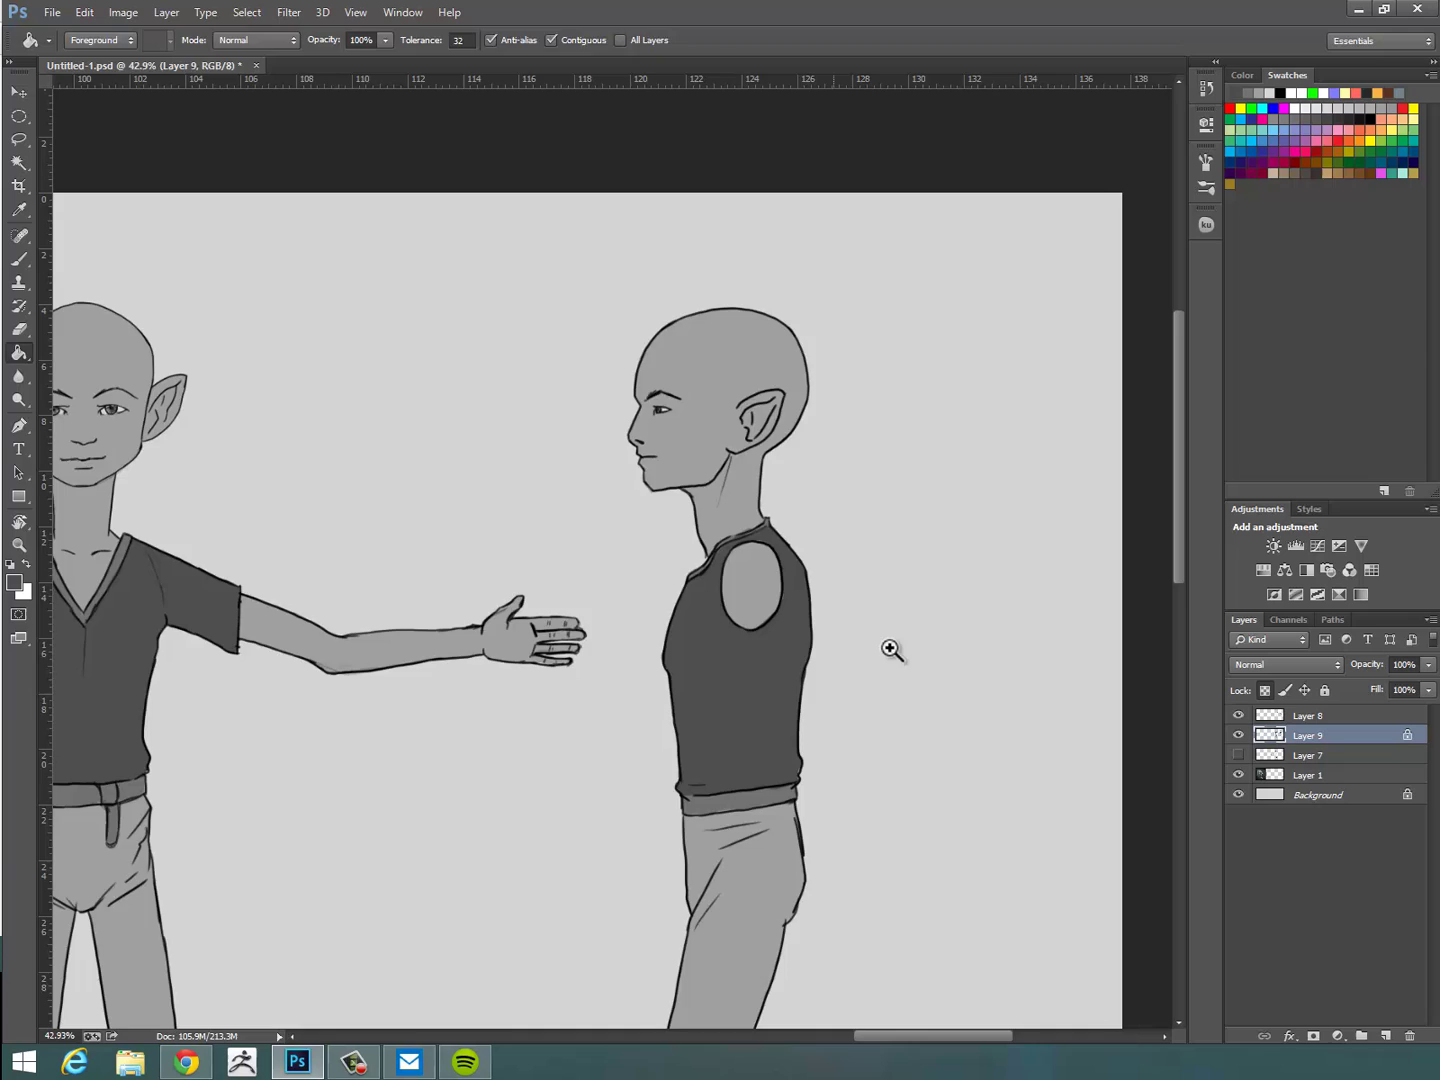
# Set the foreground to a near-black grey, try filling the front view's trousers with it and undo the fill.
pyautogui.scroll(-3, 890, 649)
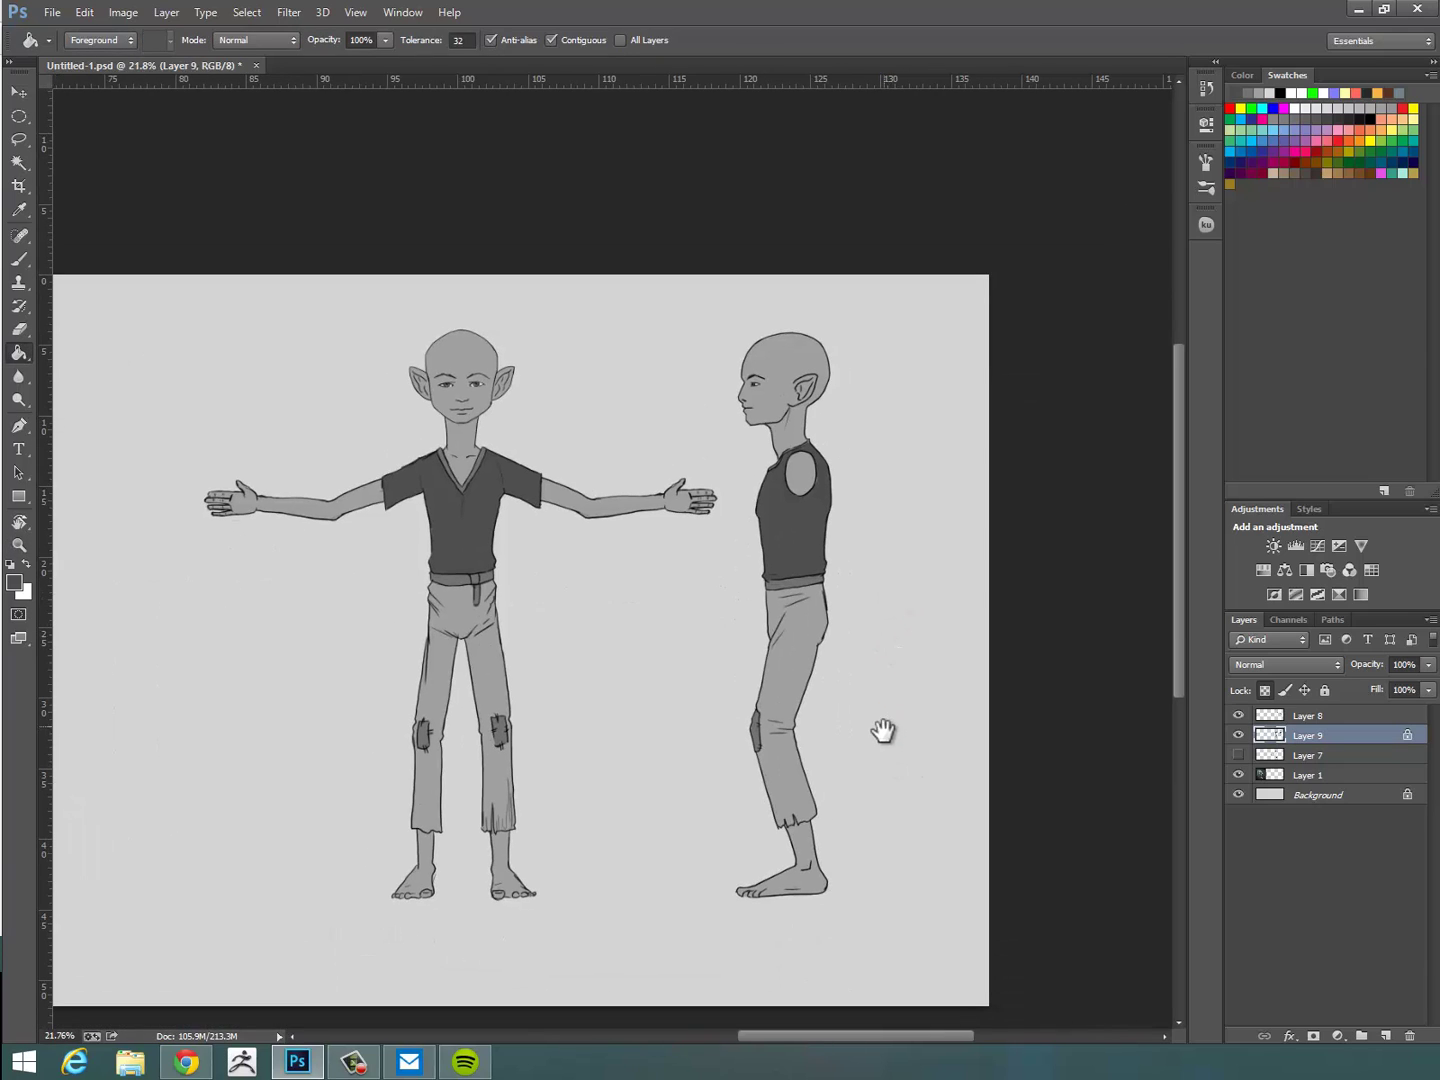
pyautogui.scroll(1, 883, 731)
pyautogui.click(14, 581)
pyautogui.click(368, 410)
pyautogui.click(769, 210)
pyautogui.click(458, 636)
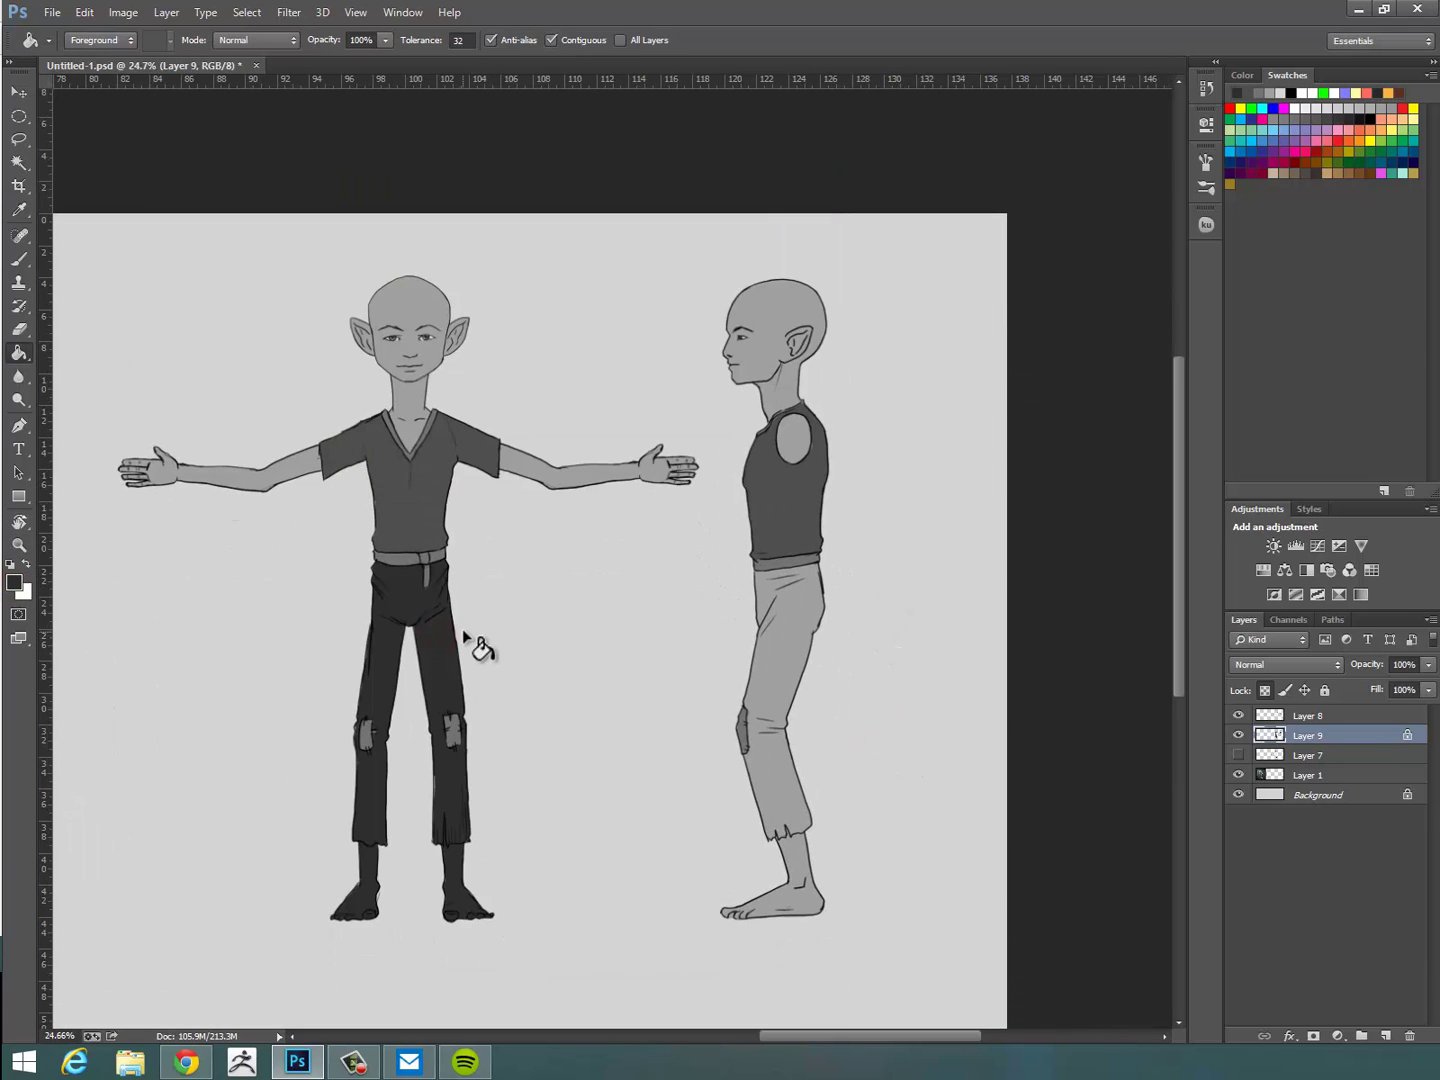
pyautogui.hotkey('ctrl', 'z')
# Paint near-black borders along the front view's ragged trouser hems and fill the trousers with the same shade.
pyautogui.press('z')
pyautogui.click(585, 715)
pyautogui.press('b')
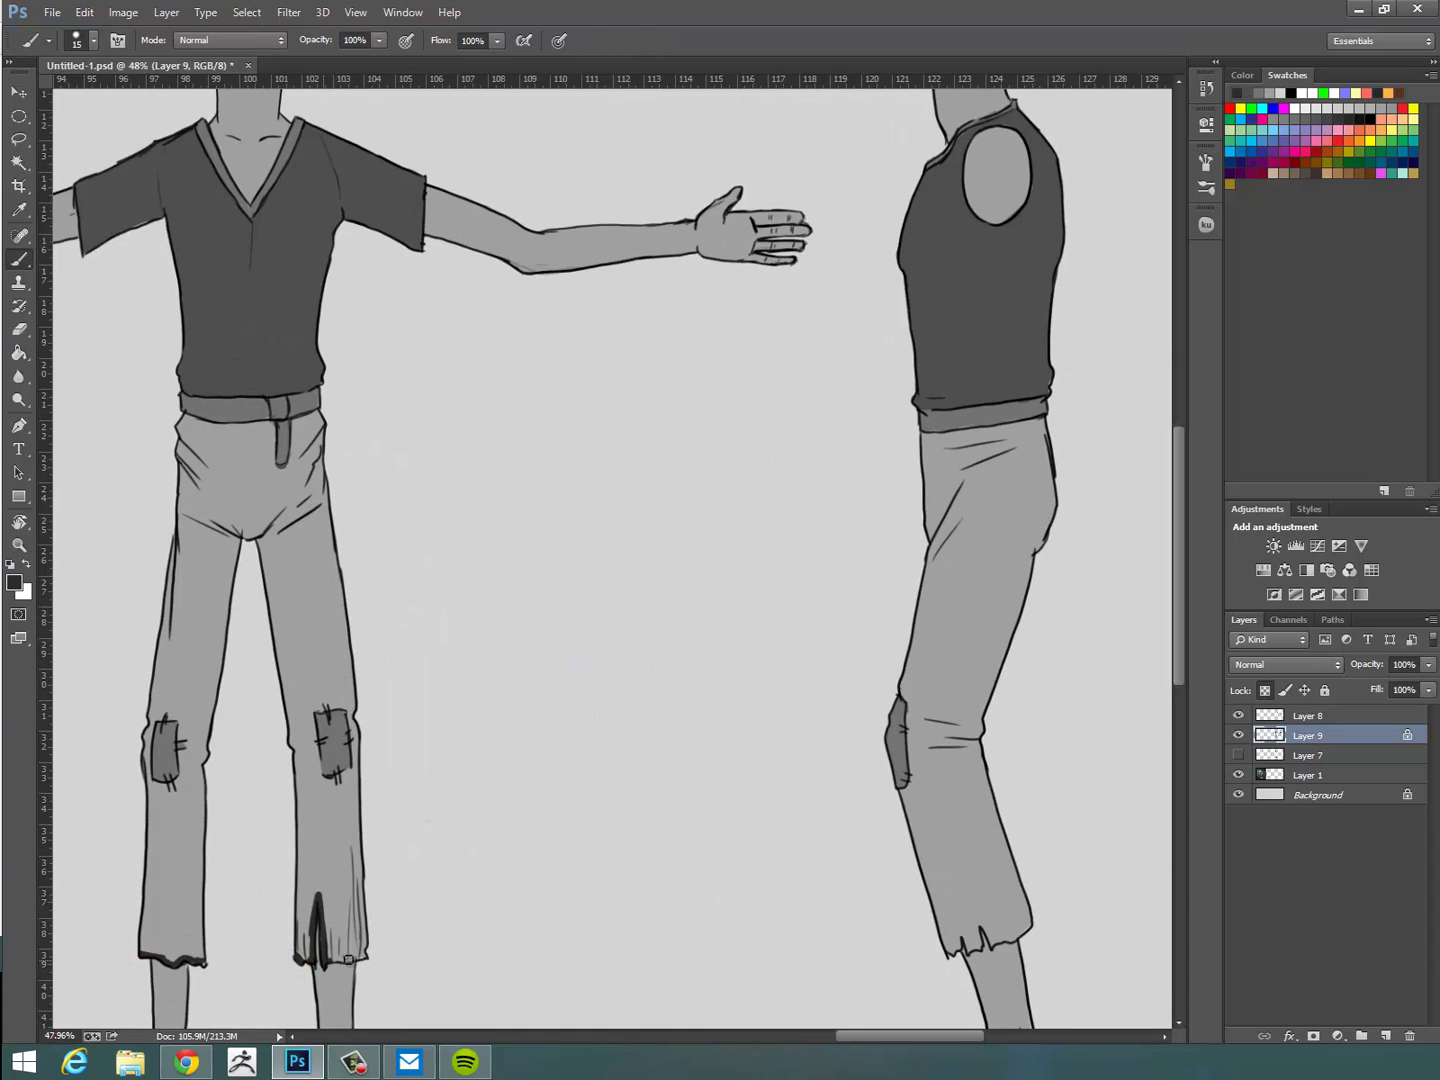
pyautogui.press('g')
pyautogui.click(328, 680)
# Paint a near-black border along the side view's ragged trouser hem and fill the trousers with the same shade.
pyautogui.moveTo(694, 739); pyautogui.dragTo(314, 725)
pyautogui.press('b')
pyautogui.moveTo(566, 935); pyautogui.dragTo(580, 919)
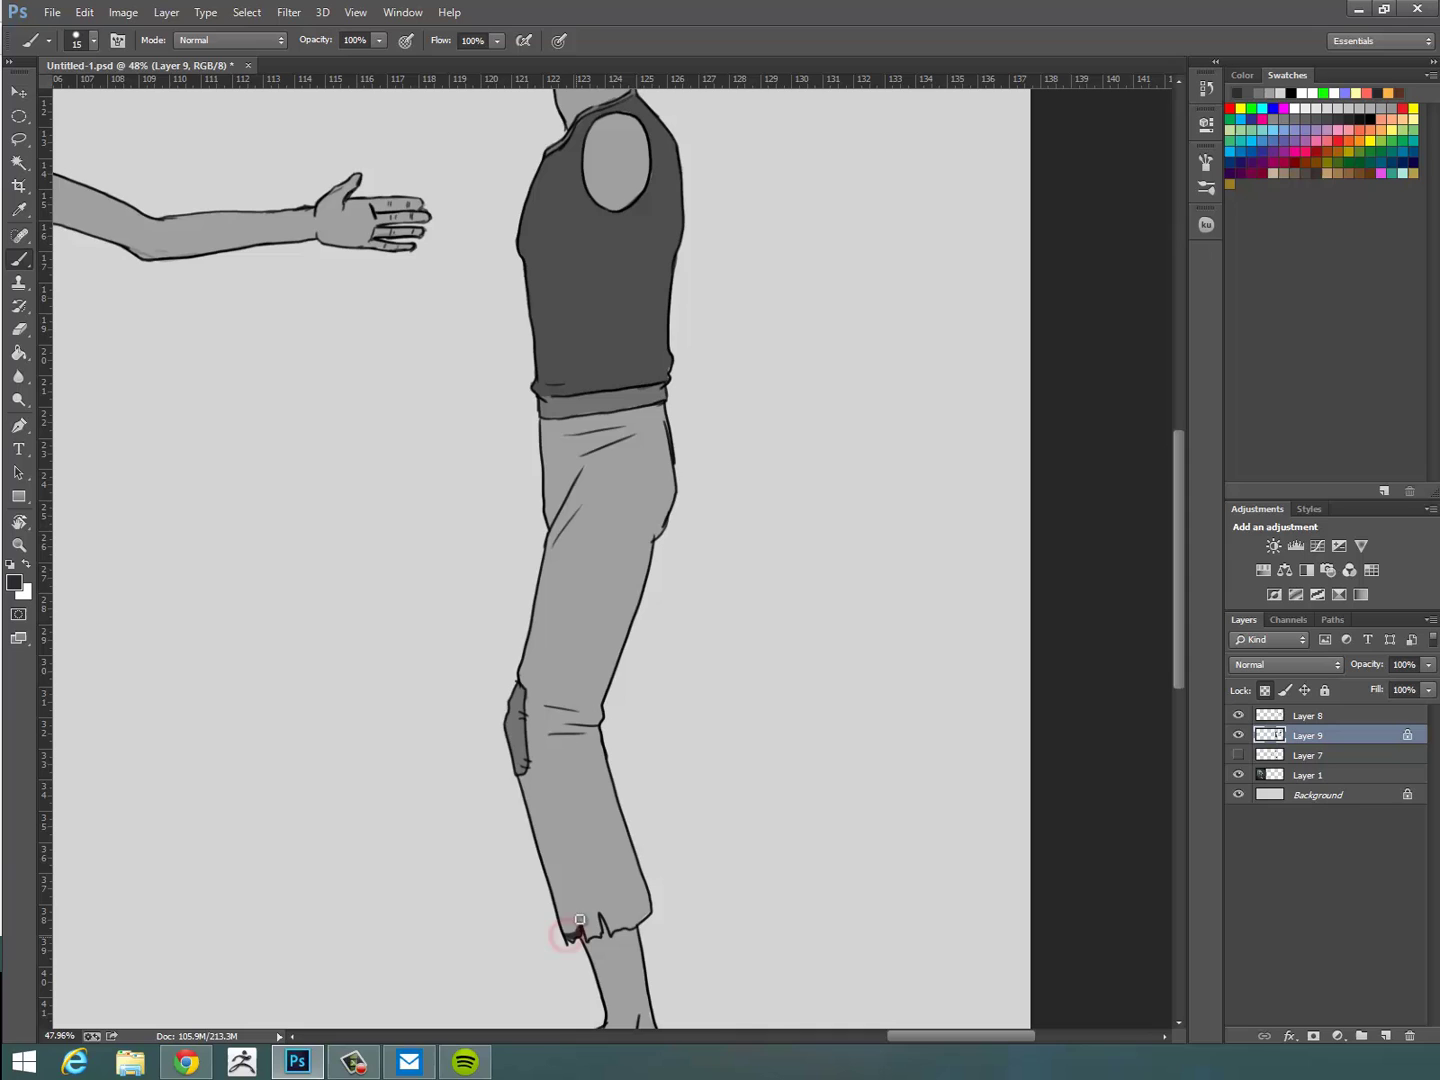
pyautogui.press('g')
pyautogui.click(610, 830)
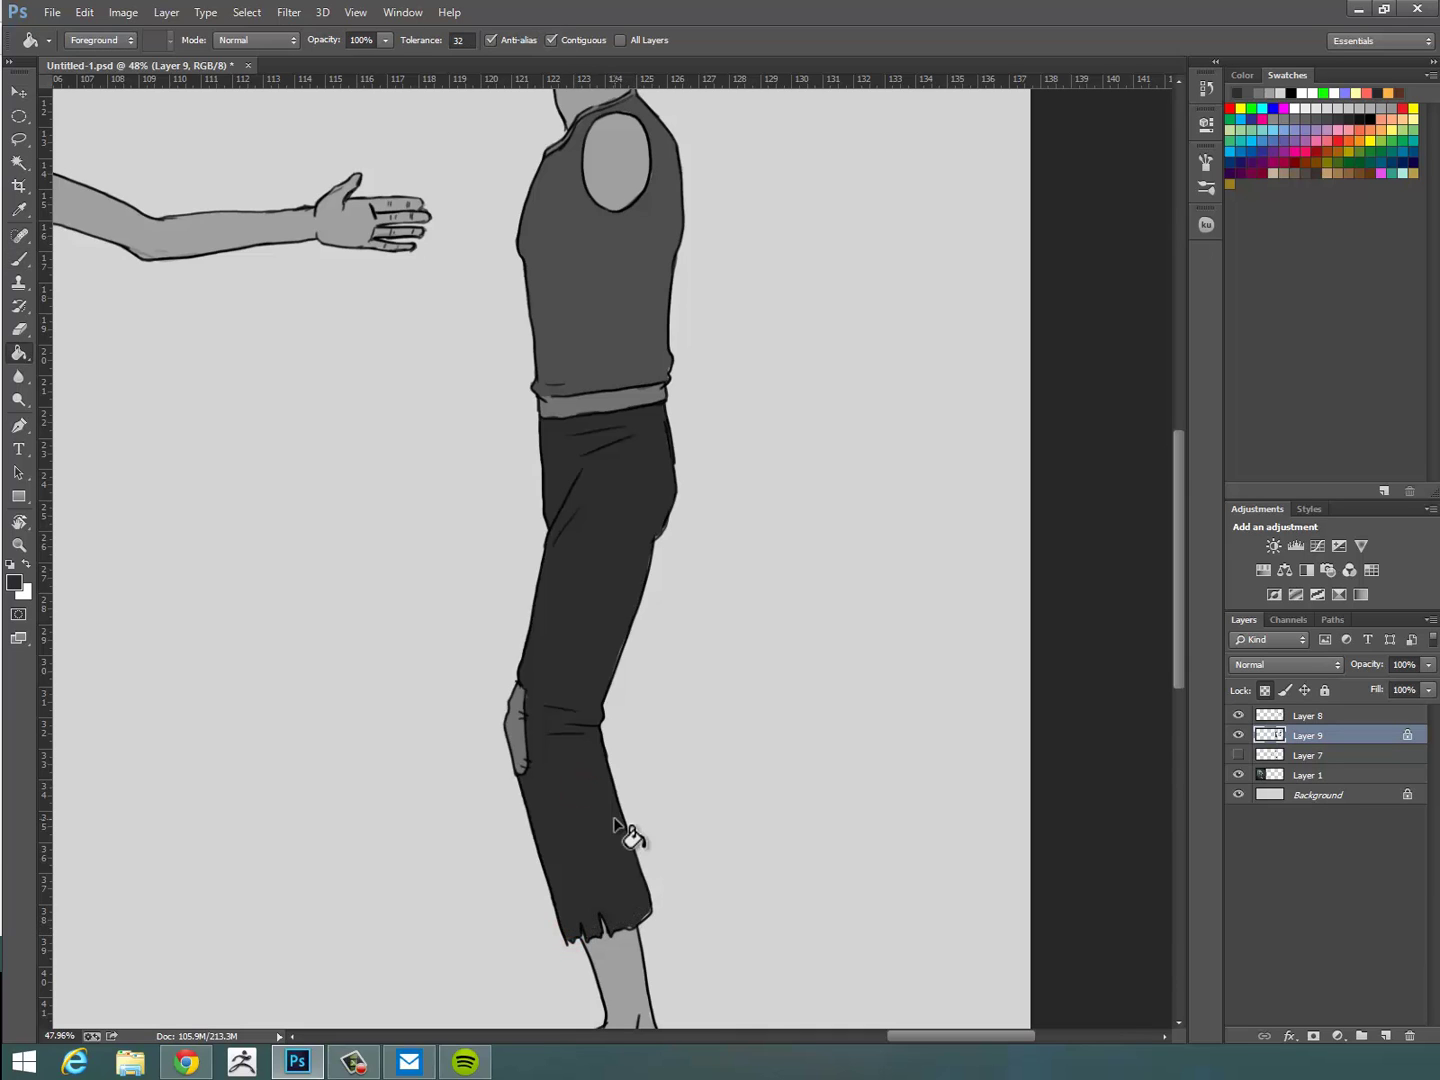
# Switch to Untitled-3.psd, hide the flattened artwork and rectangular border layers, and make the Staff layer visible.
pyautogui.scroll(-10, 733, 675)
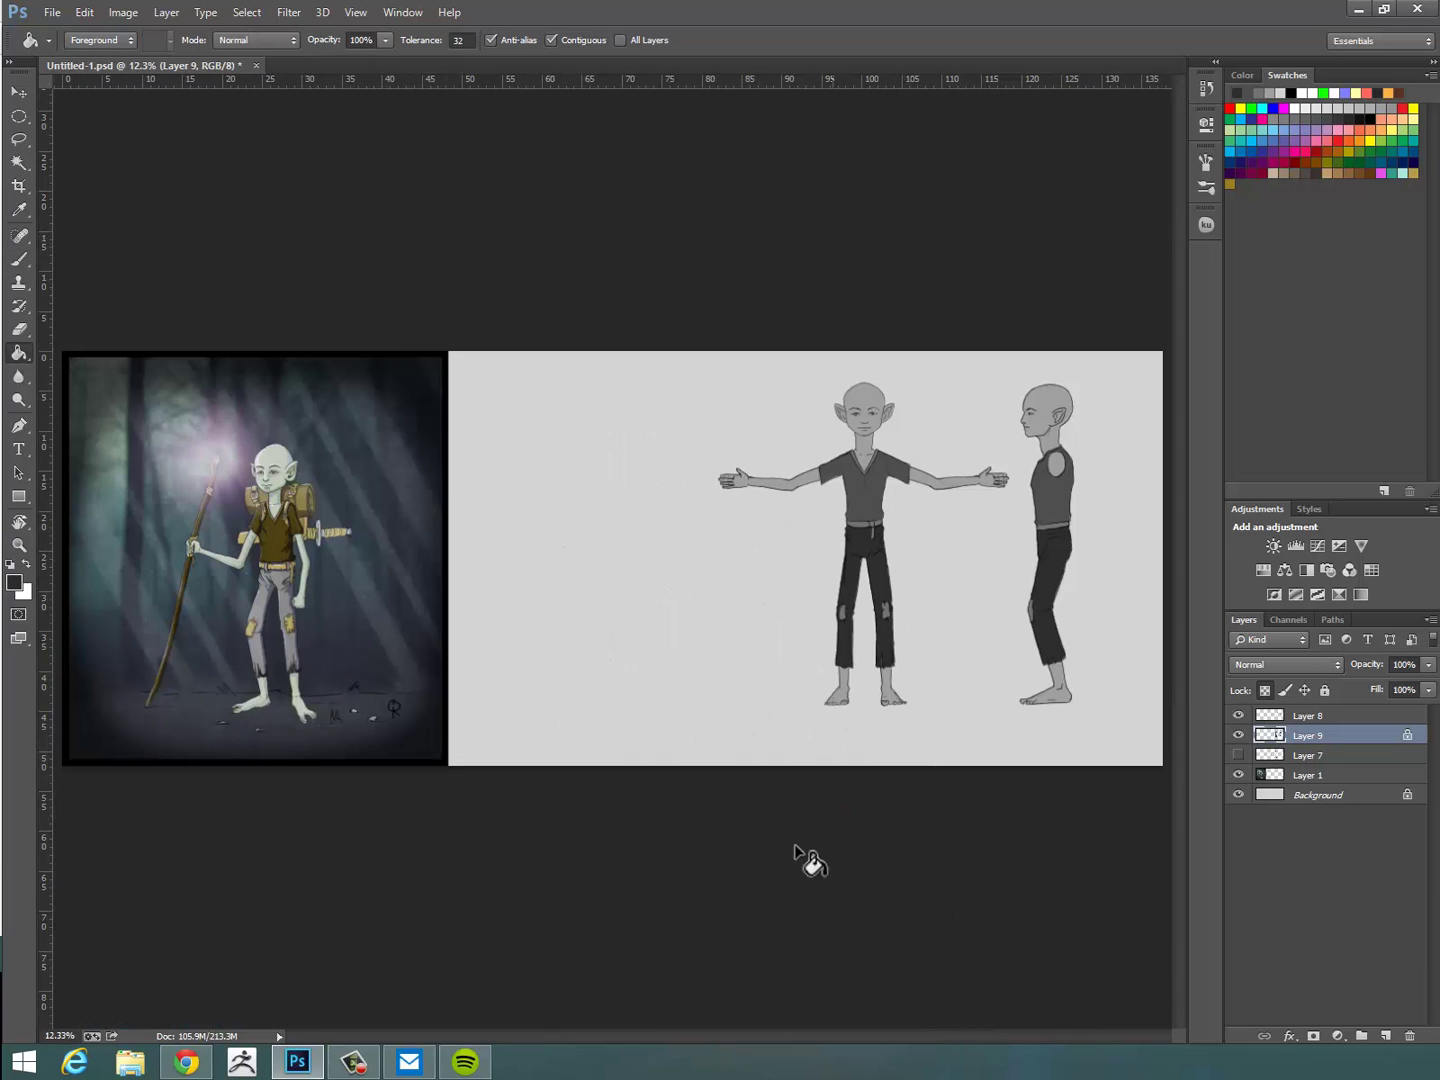
pyautogui.click(355, 1060)
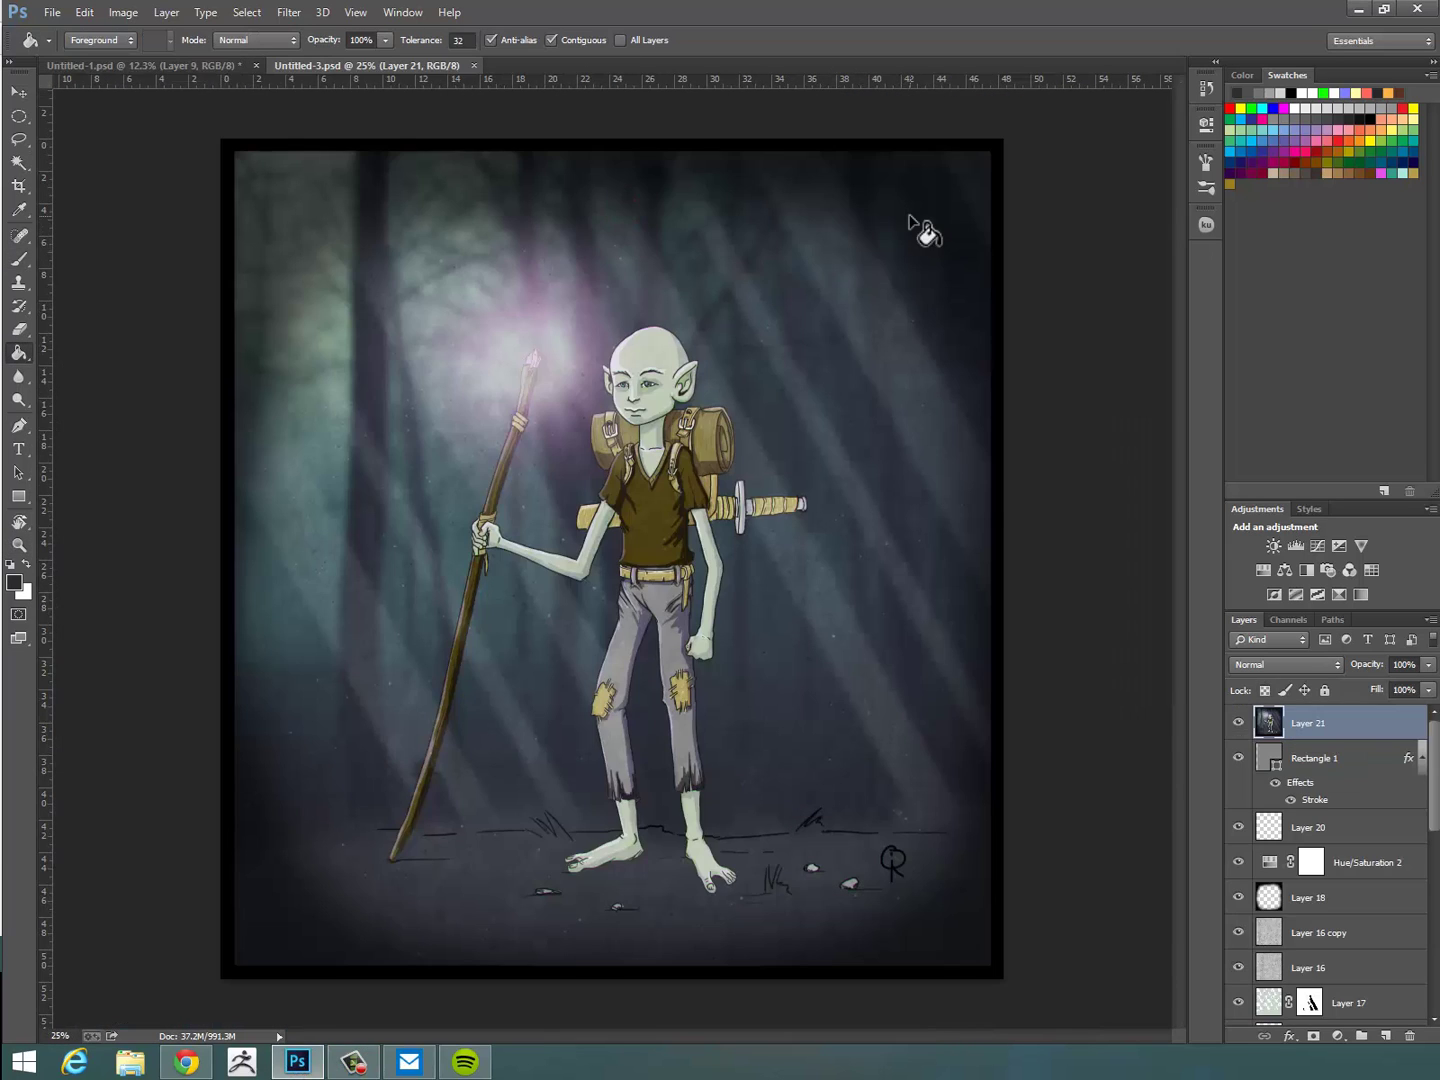
pyautogui.scroll(-4, 1436, 868)
pyautogui.scroll(-6, 1436, 868)
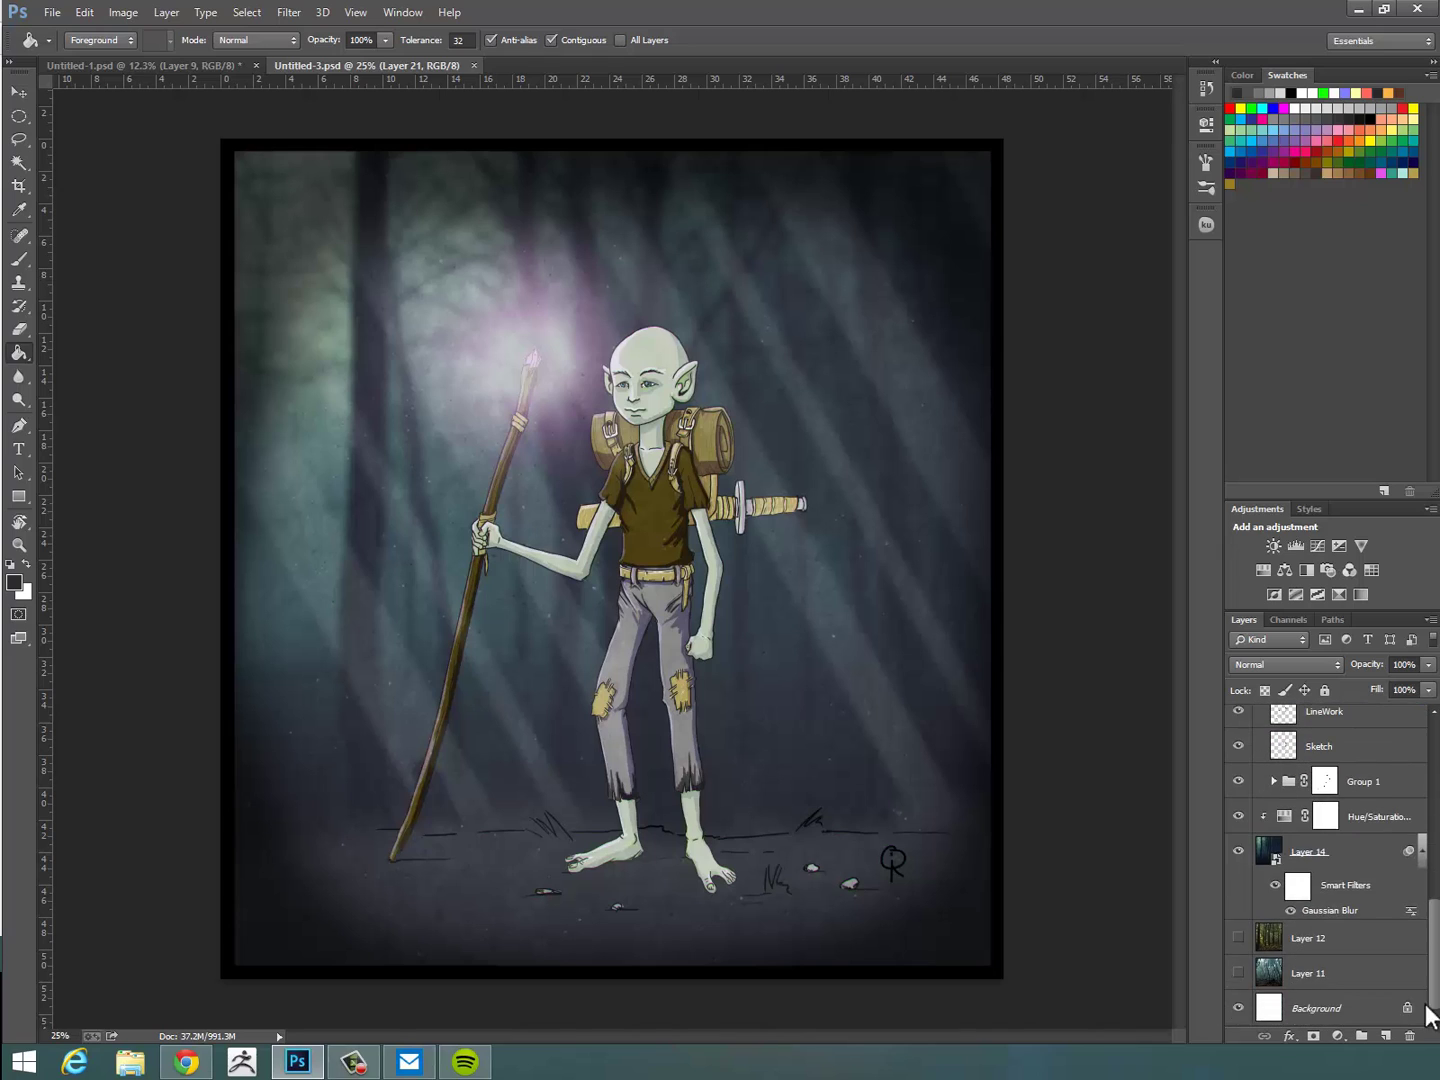
pyautogui.scroll(-2, 1436, 900)
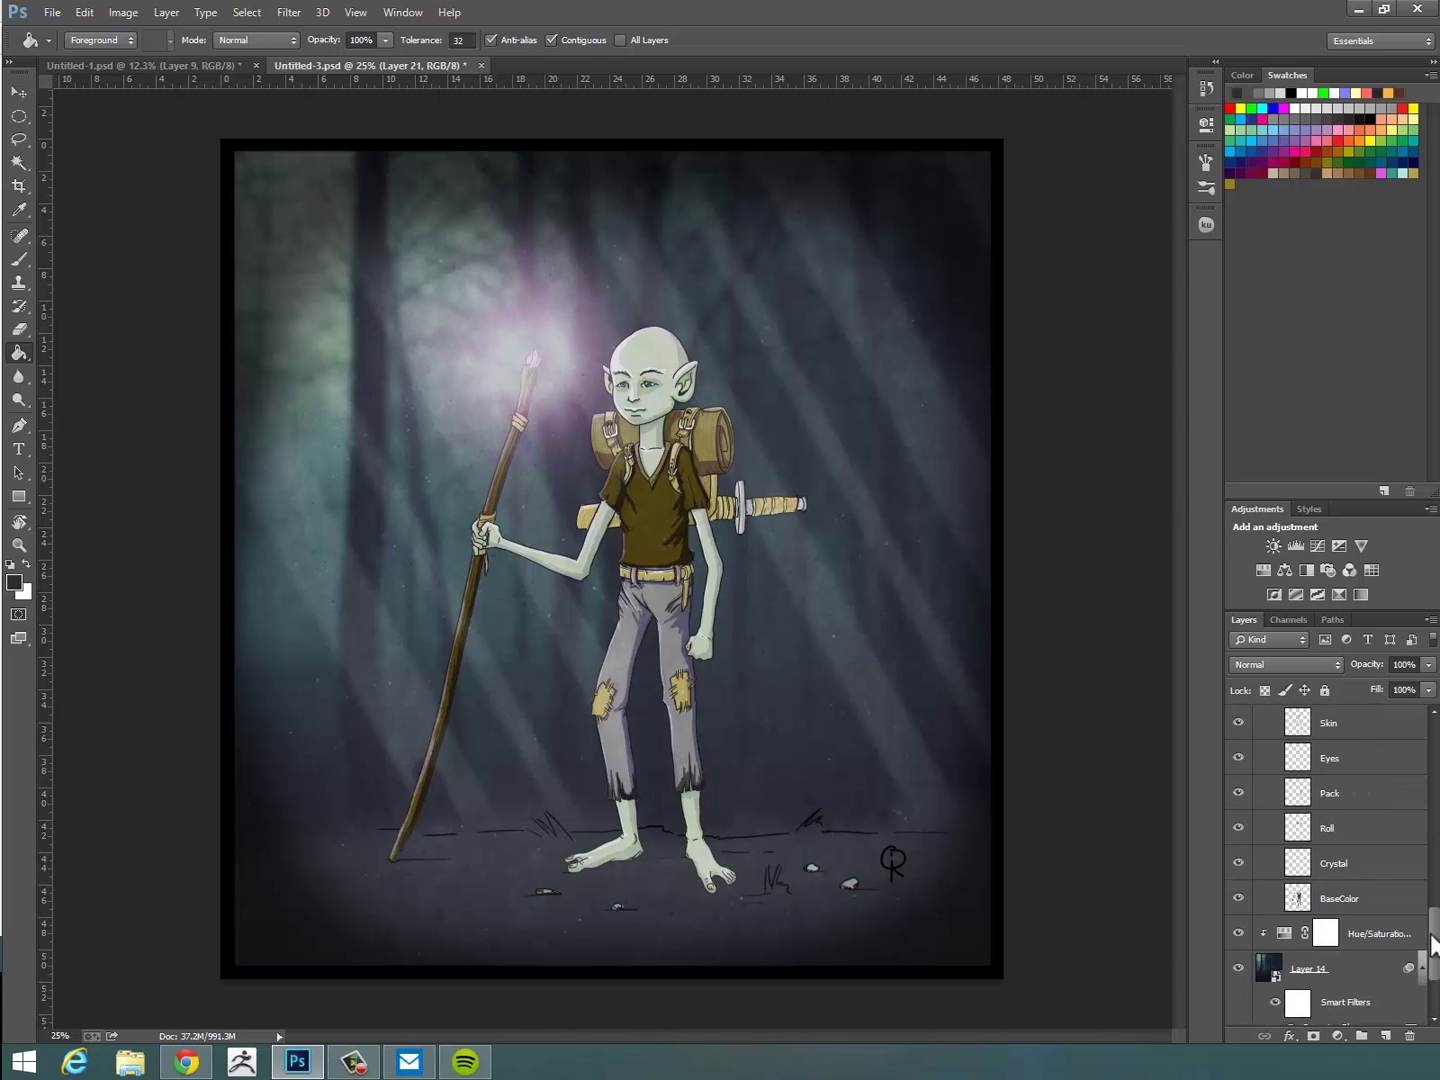
pyautogui.scroll(6, 1430, 888)
pyautogui.click(1238, 877)
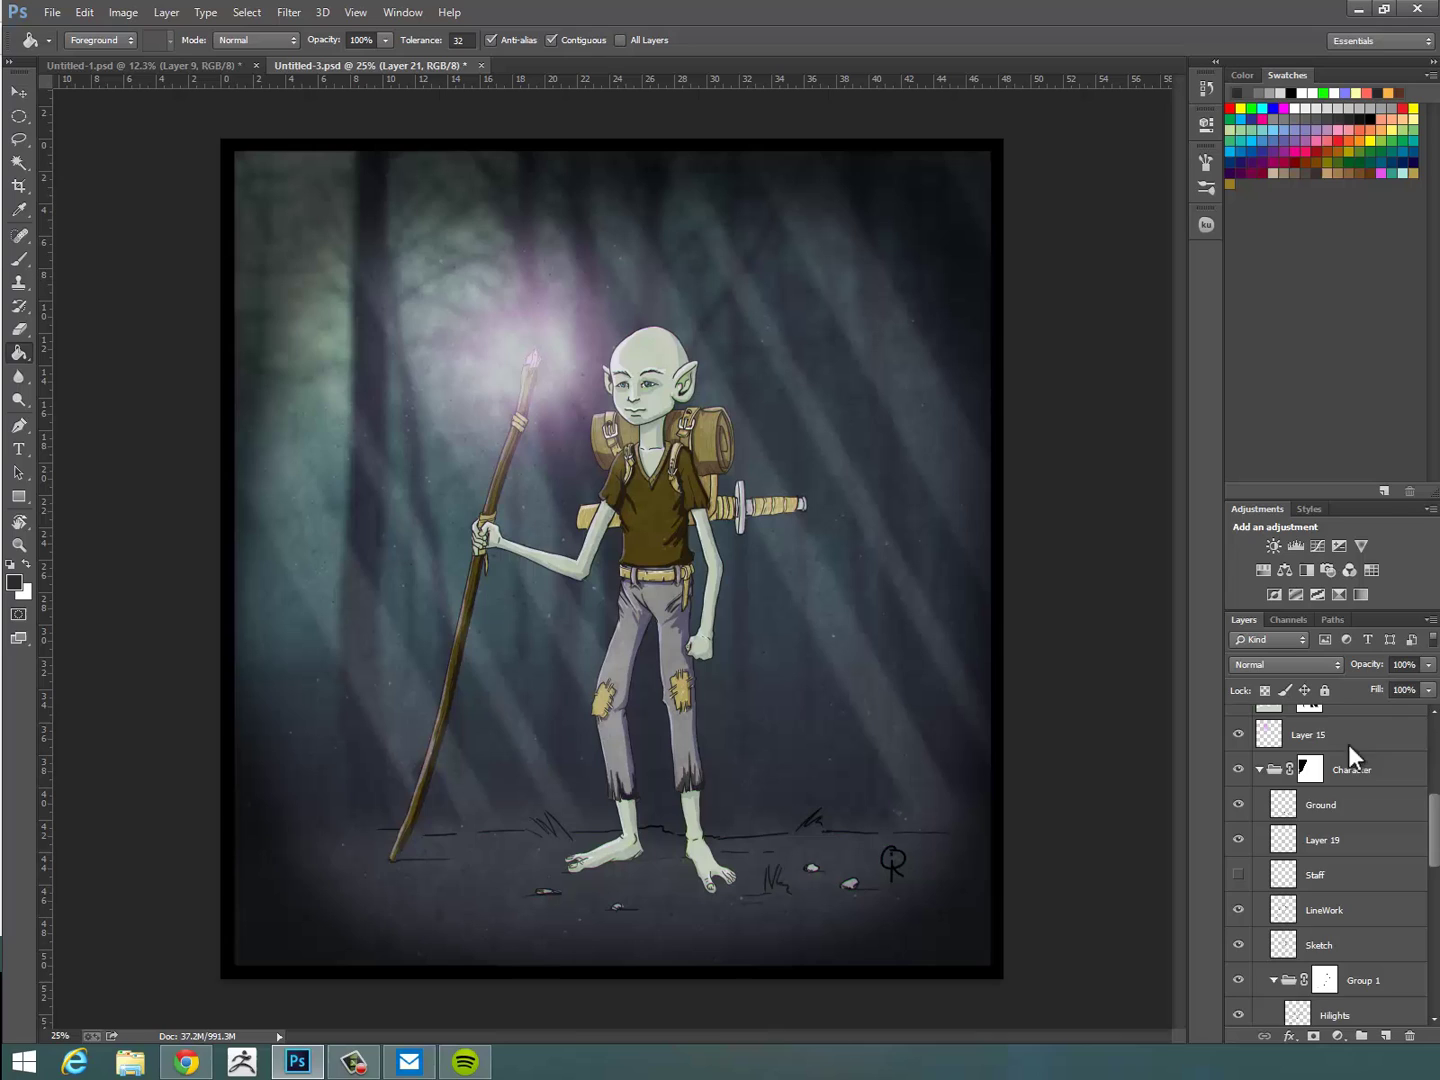
pyautogui.moveTo(1433, 857); pyautogui.dragTo(1388, 733)
pyautogui.moveTo(1238, 724); pyautogui.dragTo(1238, 756)
pyautogui.moveTo(1433, 770); pyautogui.dragTo(1436, 858)
pyautogui.click(1240, 842)
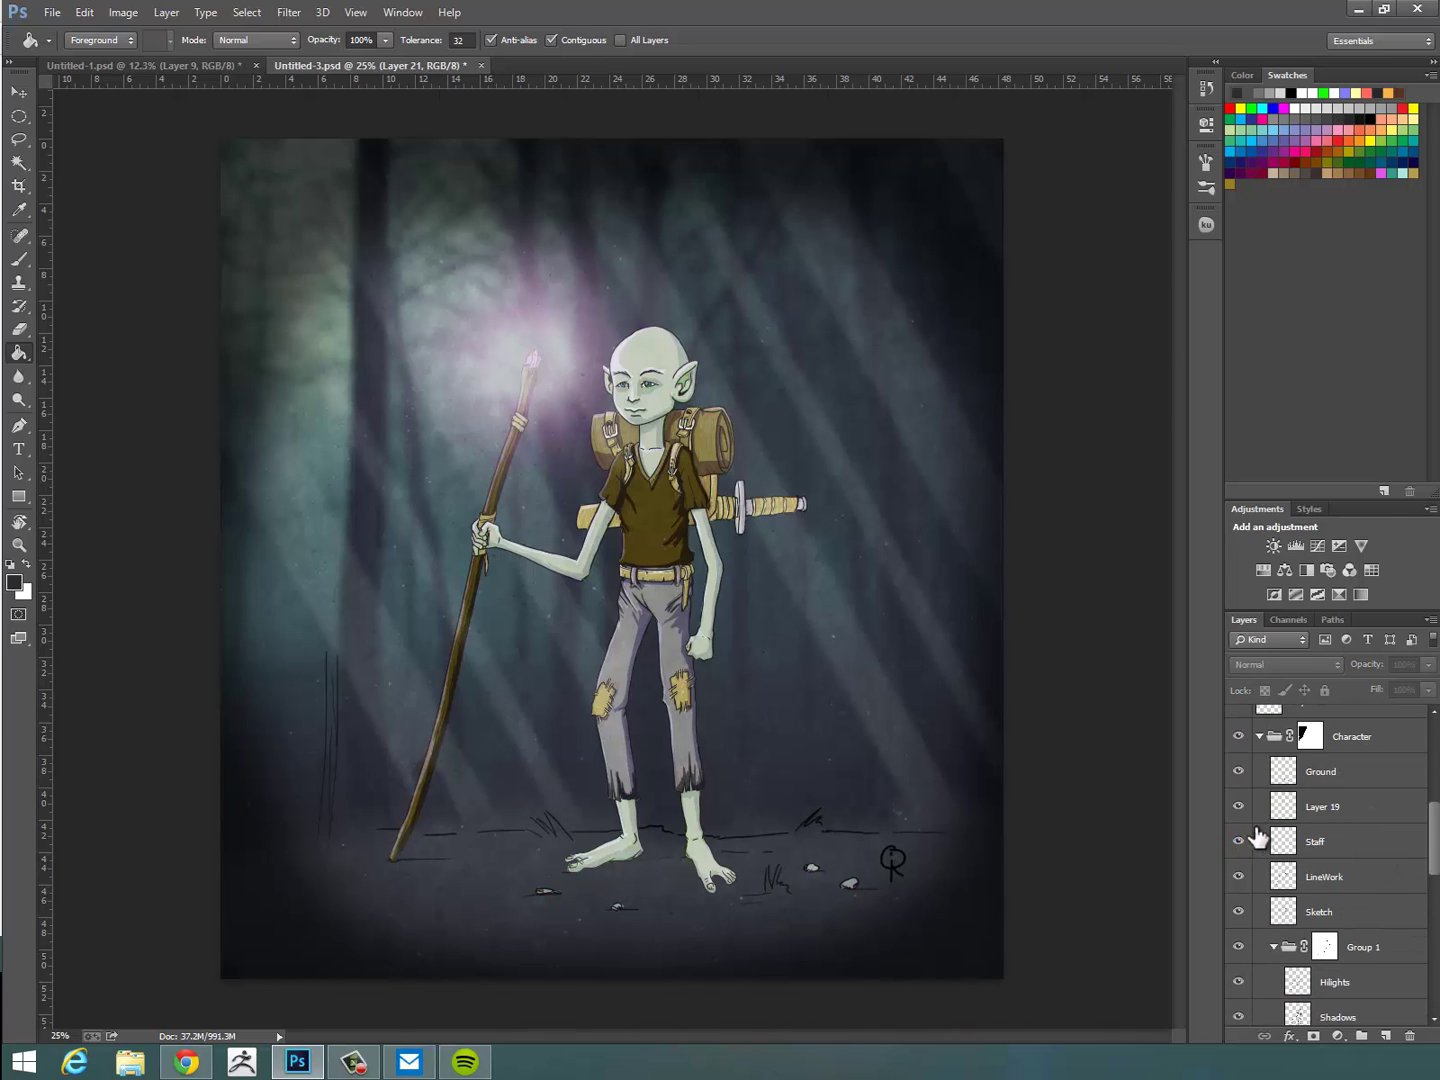
# Copy the Staff line art into Untitled-1.psd on the empty canvas beside the painting and enlarge it to about the character's height.
pyautogui.moveTo(334, 735); pyautogui.dragTo(528, 695)
pyautogui.moveTo(1290, 850); pyautogui.dragTo(525, 661)
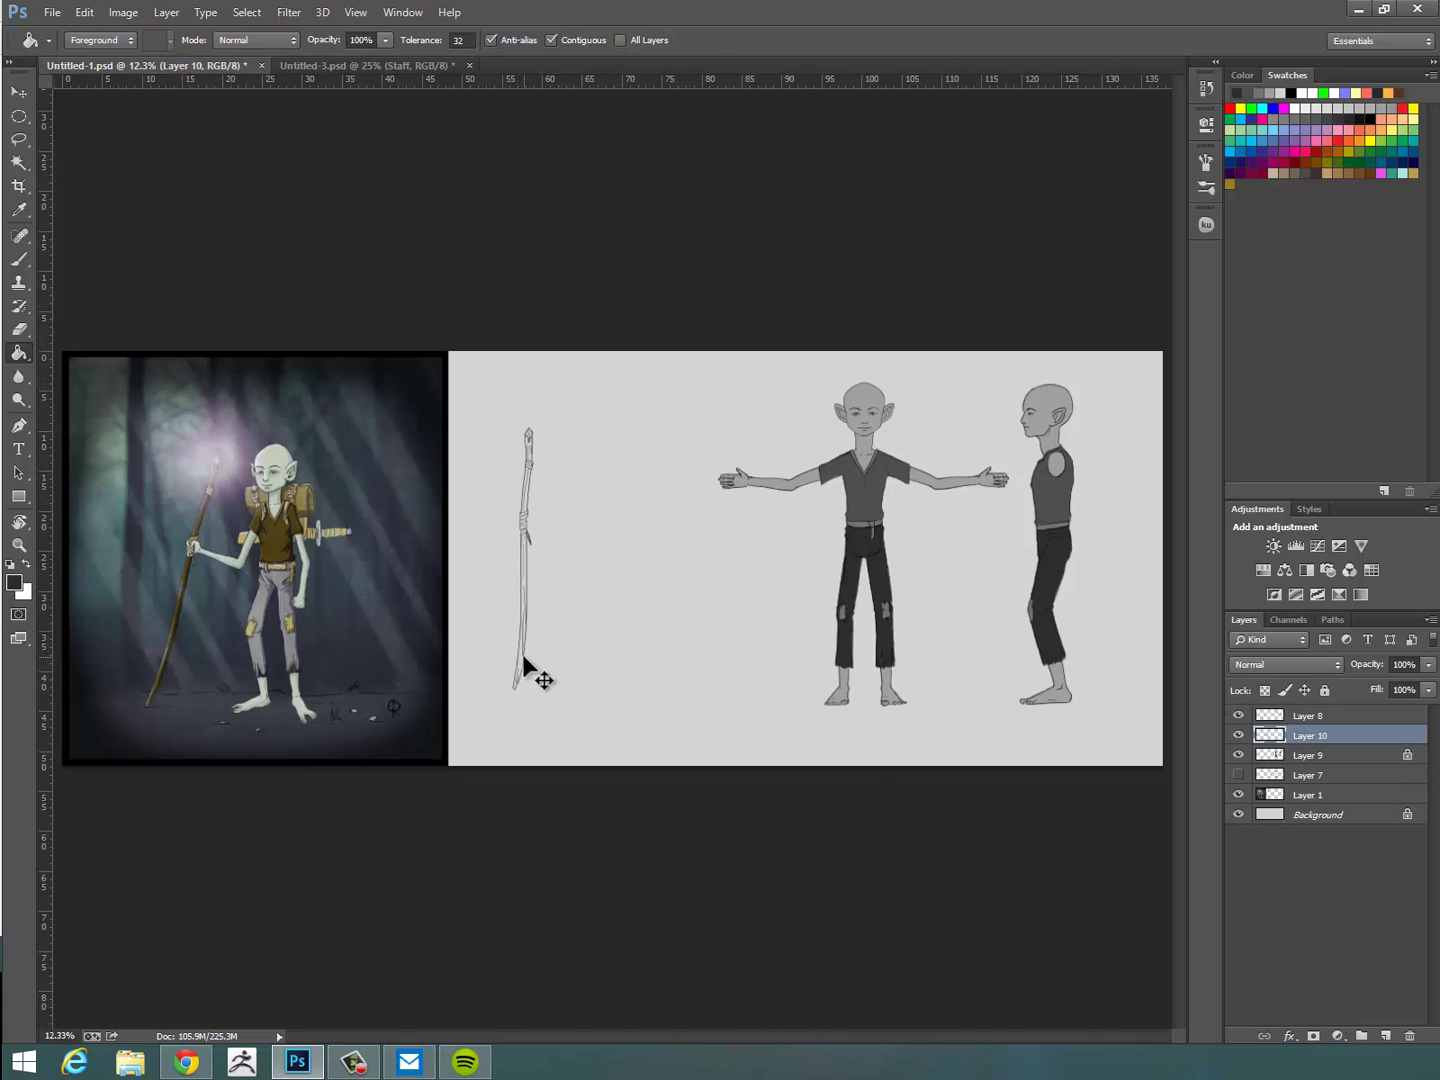
pyautogui.hotkey('ctrl', 't')
pyautogui.moveTo(538, 423); pyautogui.dragTo(561, 374)
pyautogui.moveTo(525, 500); pyautogui.dragTo(530, 519)
pyautogui.press('Return')
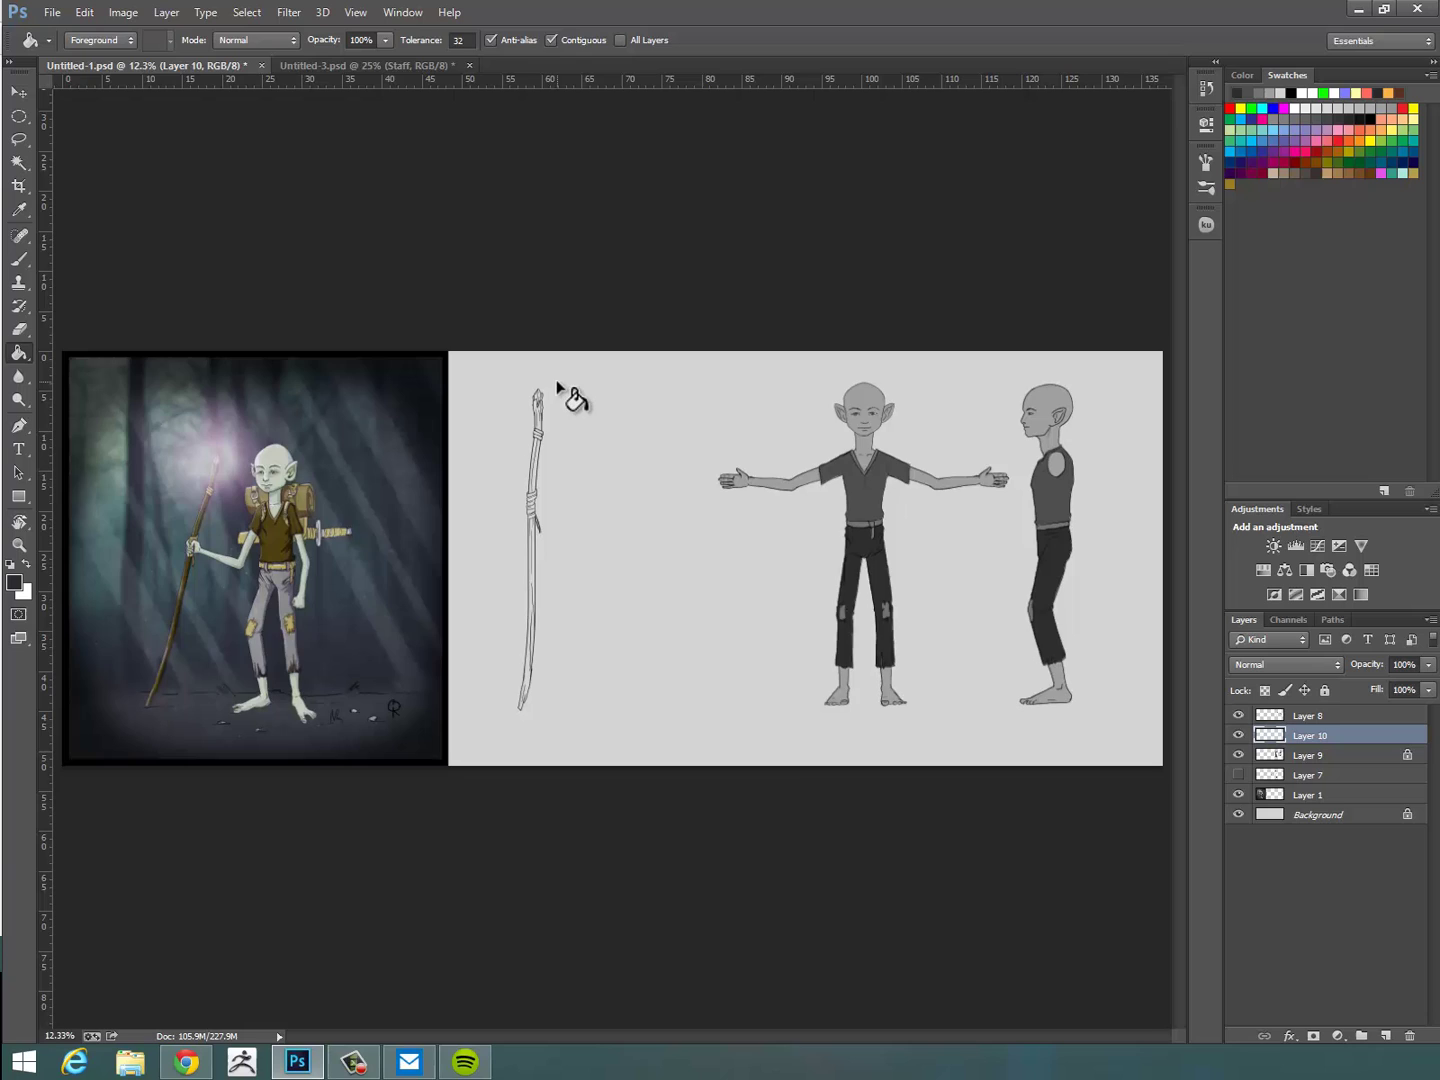
# Sample the skin's light grey and paint the staff's crystal tip with it on Layer 9, with its transparency unlocked.
pyautogui.keyDown('ctrl'); pyautogui.click(675, 684); pyautogui.keyUp('ctrl')
pyautogui.moveTo(696, 777)
pyautogui.mouseDown()
pyautogui.moveTo(681, 797)
pyautogui.moveTo(694, 786)
pyautogui.mouseUp()
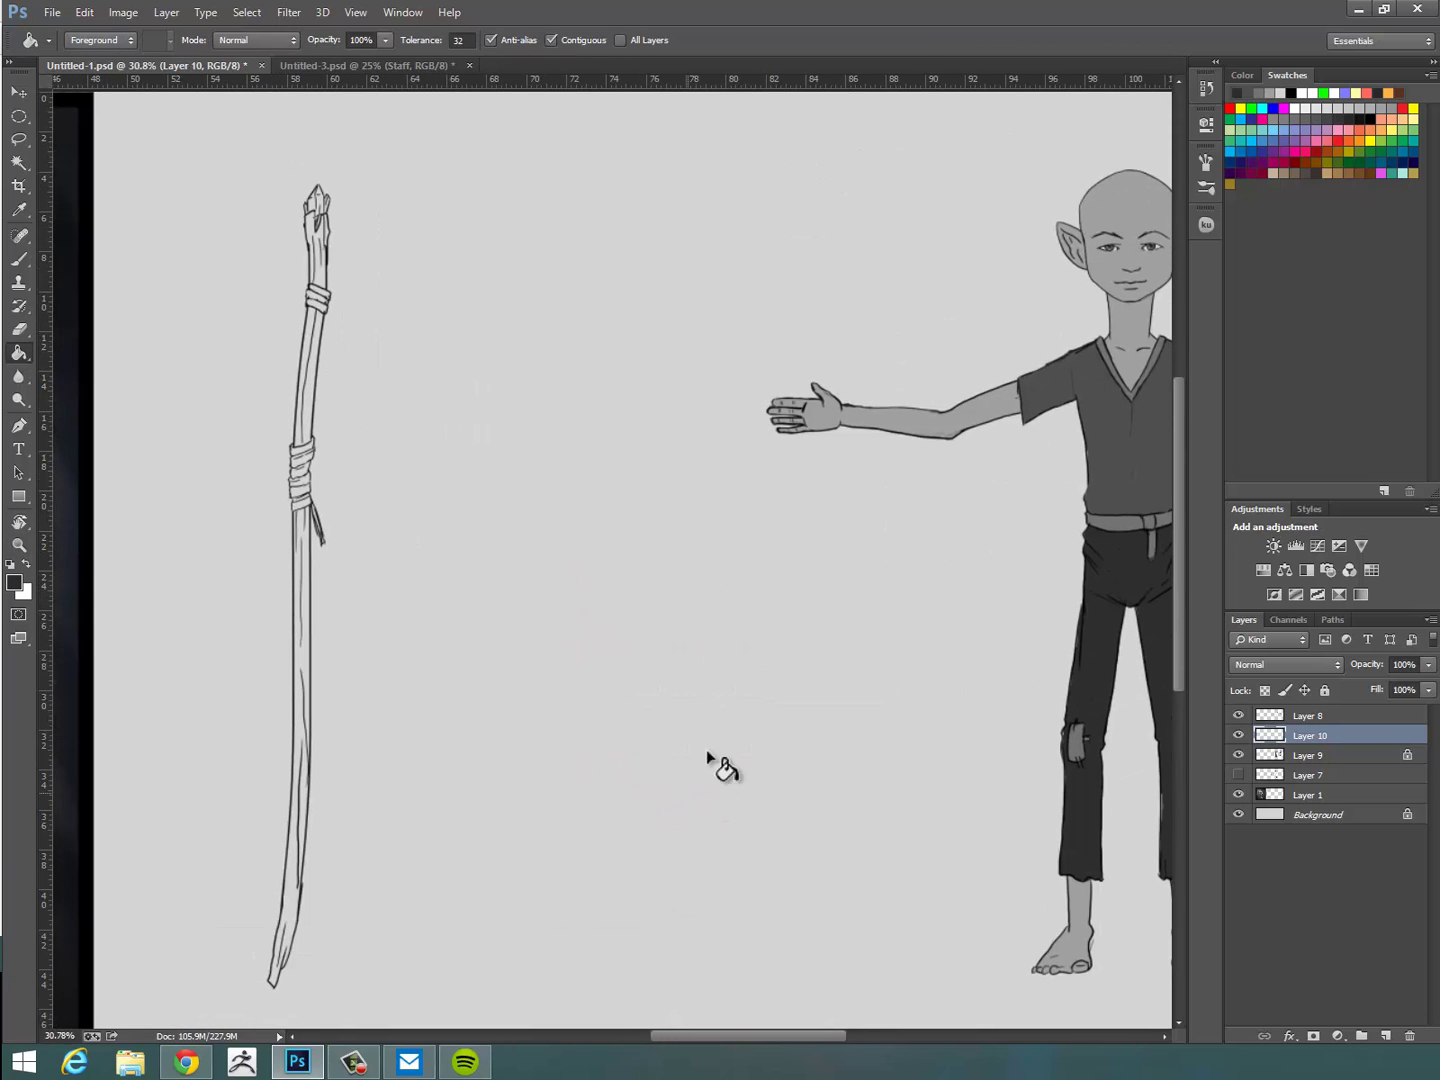
pyautogui.press('b')
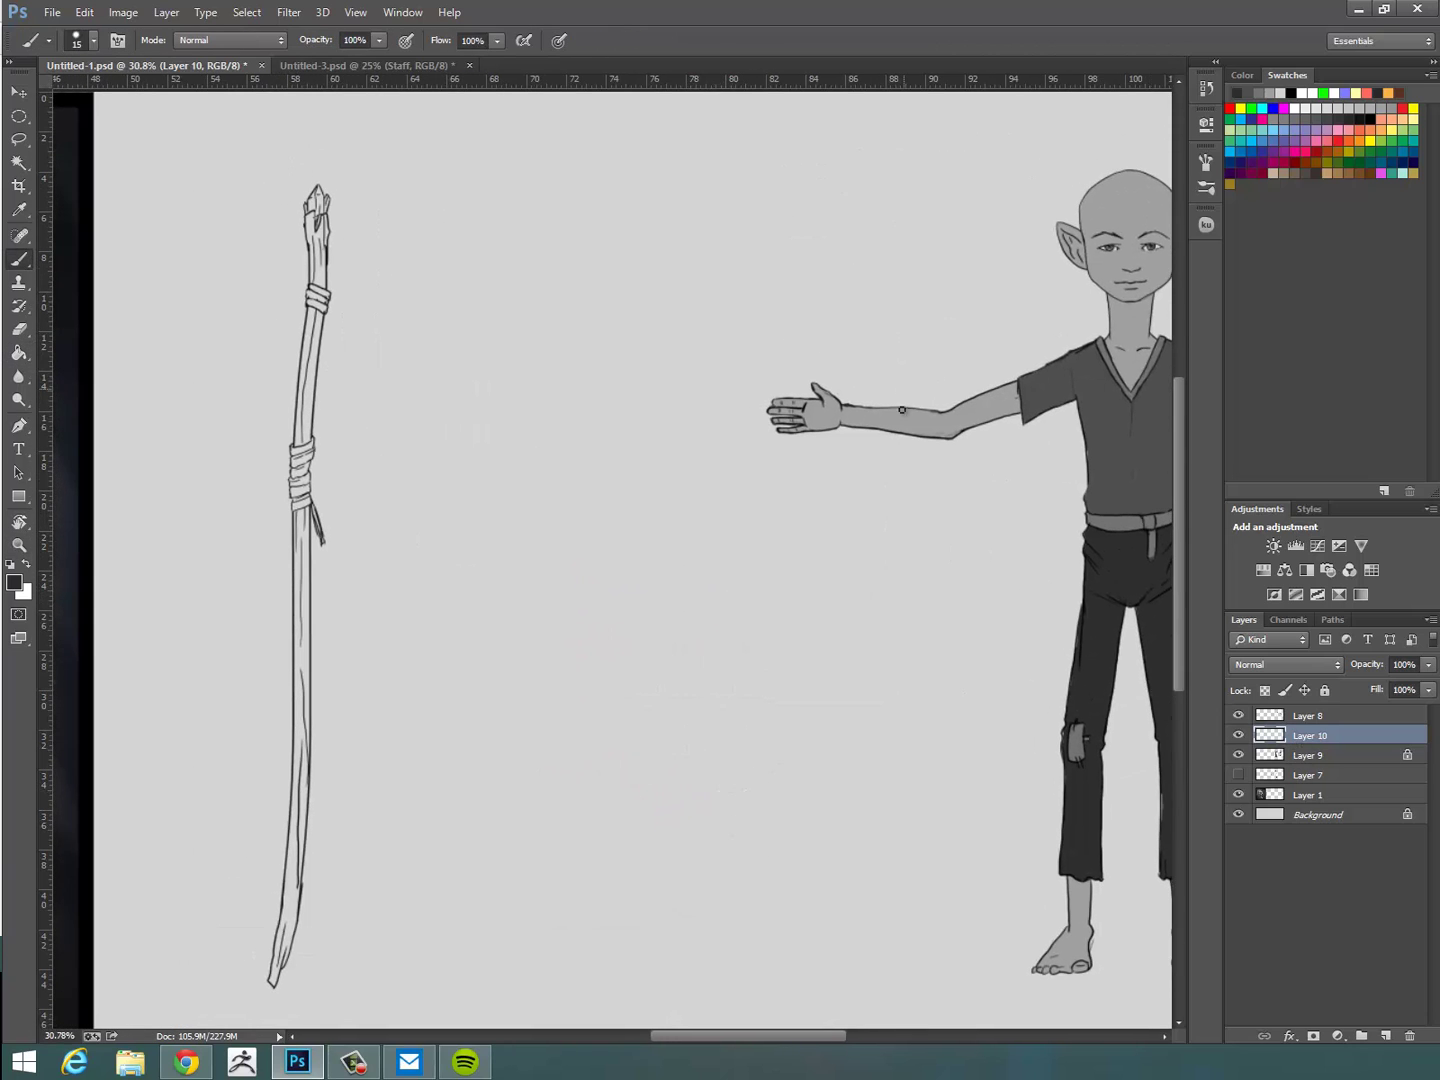
pyautogui.keyDown('alt'); pyautogui.click(907, 416); pyautogui.keyUp('alt')
pyautogui.moveTo(317, 194); pyautogui.dragTo(317, 207)
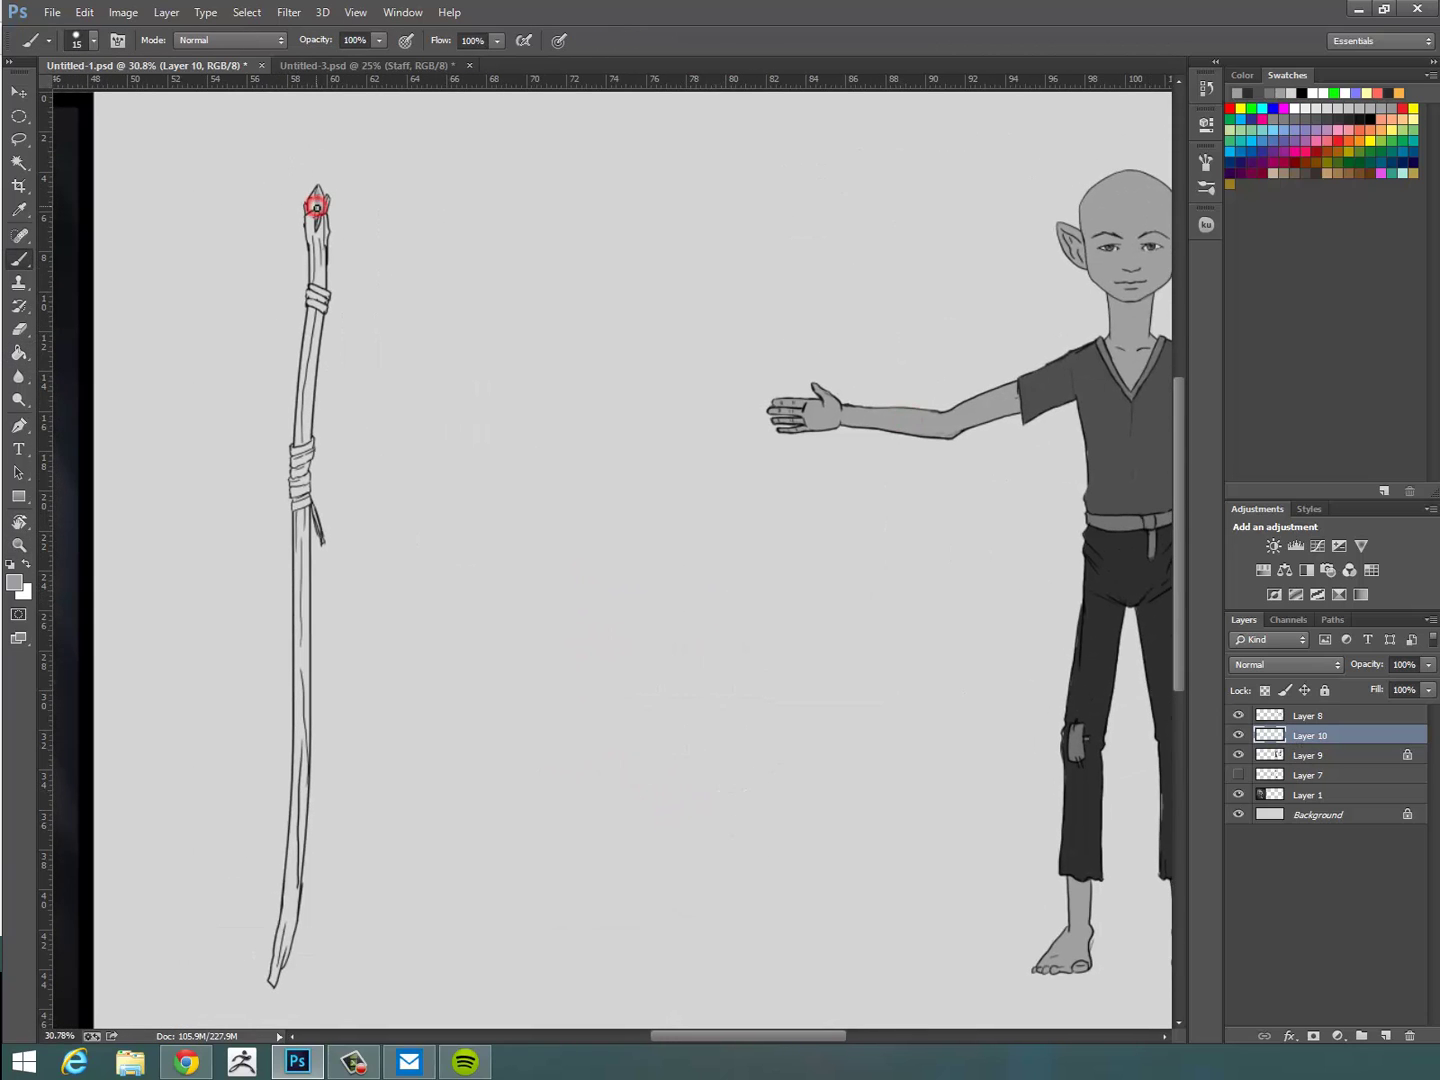
pyautogui.click(1241, 758)
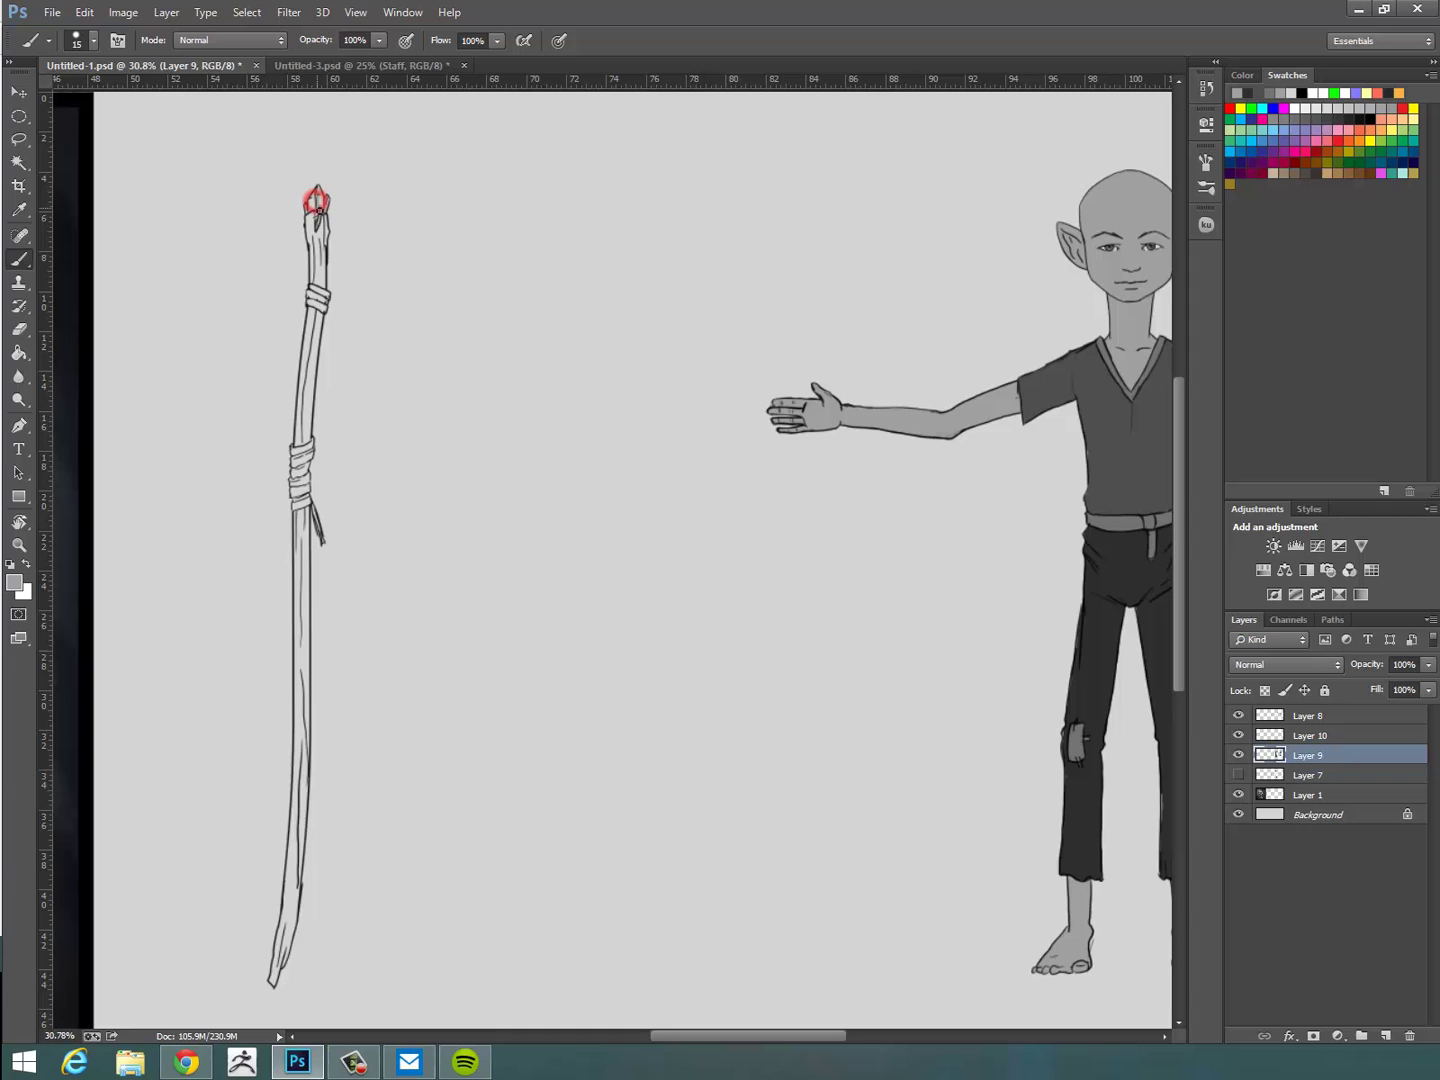
# Sample the belt's mid grey, paint borders inside the staff's wooden head down to the upper binding, and fill it.
pyautogui.keyDown('alt'); pyautogui.click(1122, 524); pyautogui.keyUp('alt')
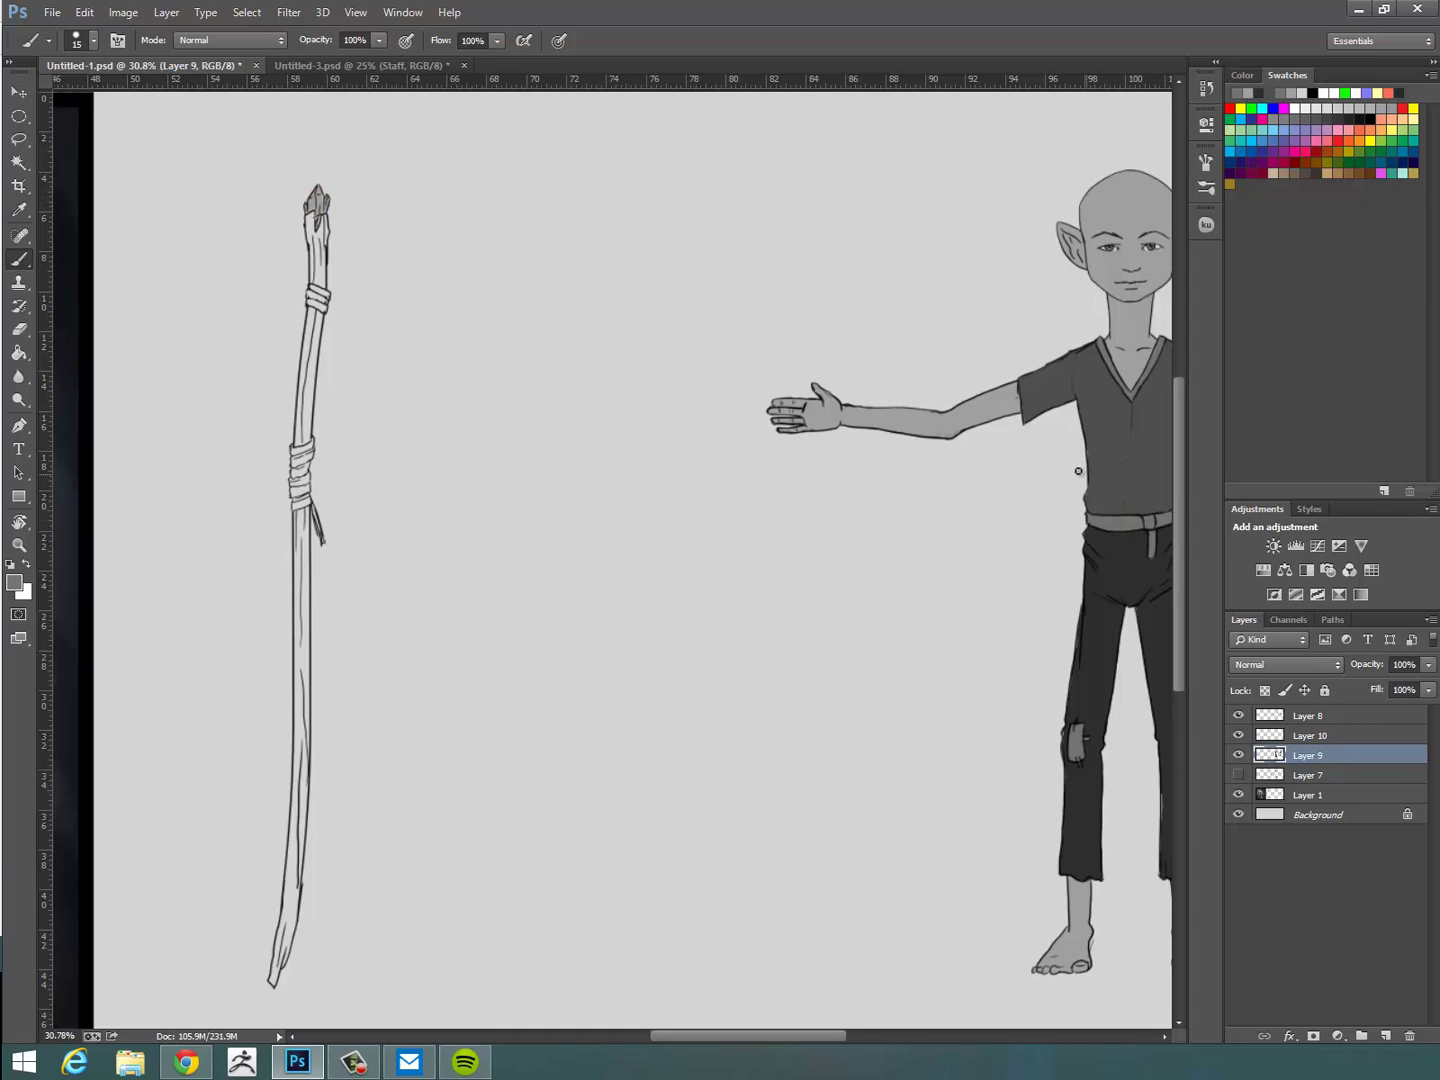
pyautogui.moveTo(307, 217); pyautogui.dragTo(312, 242)
pyautogui.moveTo(272, 203)
pyautogui.mouseDown()
pyautogui.moveTo(405, 357)
pyautogui.moveTo(470, 266)
pyautogui.moveTo(553, 280)
pyautogui.moveTo(541, 138)
pyautogui.mouseUp()
pyautogui.press('e')
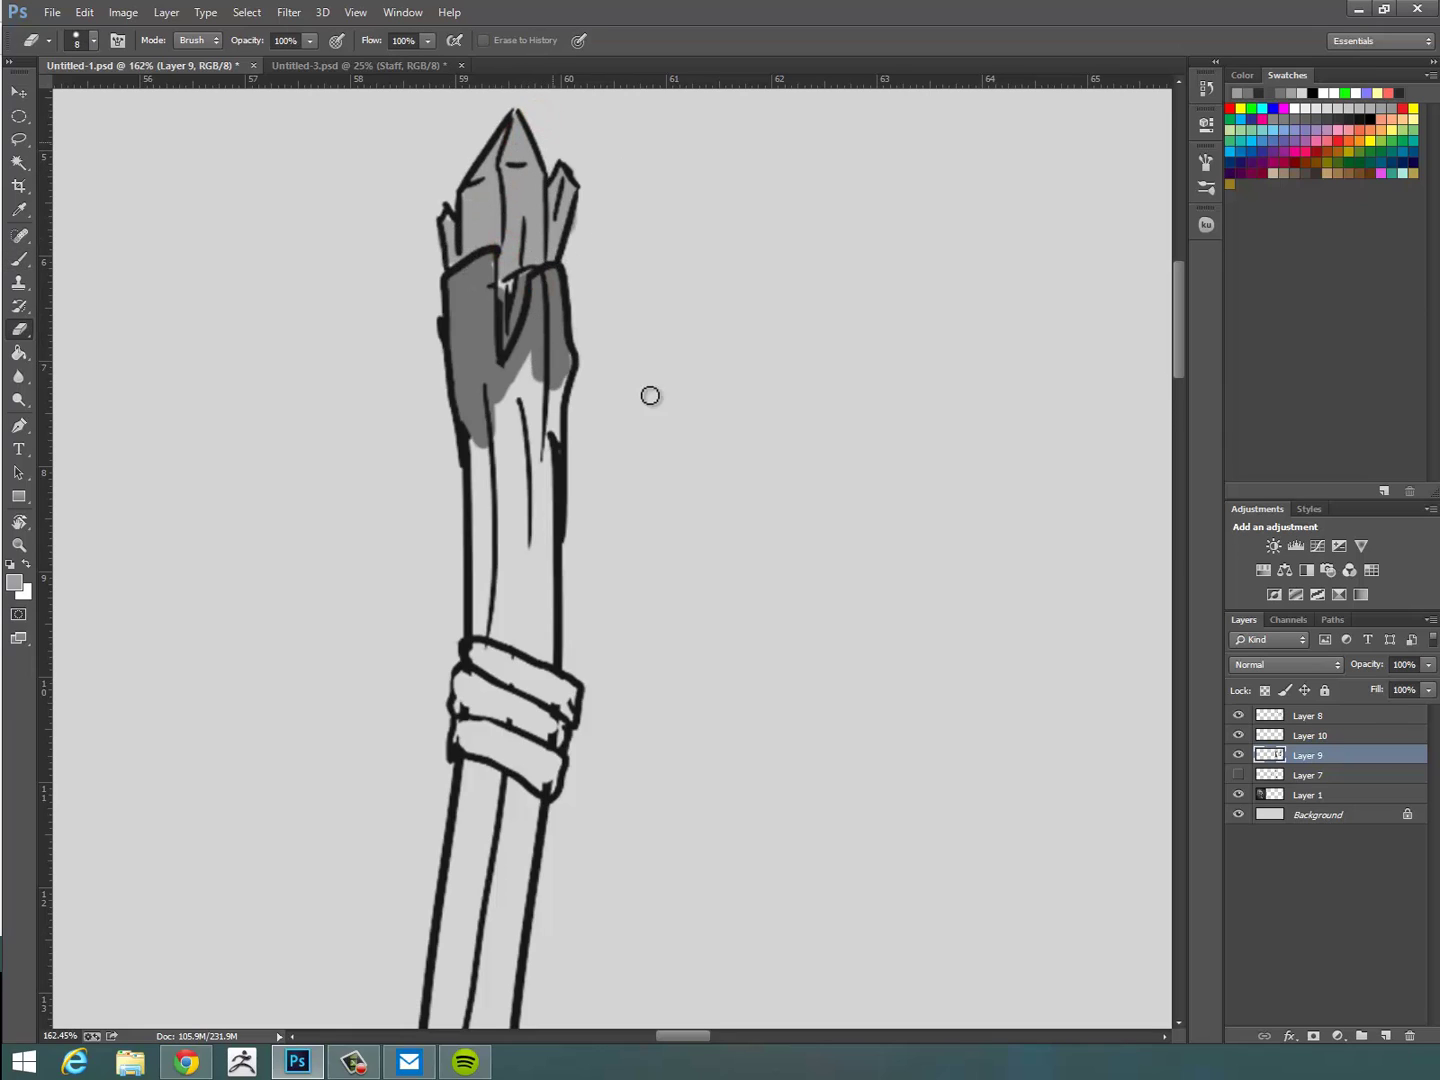
pyautogui.press('b')
pyautogui.keyDown('alt'); pyautogui.click(537, 321); pyautogui.keyUp('alt')
pyautogui.moveTo(510, 293); pyautogui.dragTo(491, 276)
pyautogui.moveTo(550, 356)
pyautogui.mouseDown()
pyautogui.moveTo(553, 488)
pyautogui.moveTo(530, 632)
pyautogui.moveTo(473, 427)
pyautogui.mouseUp()
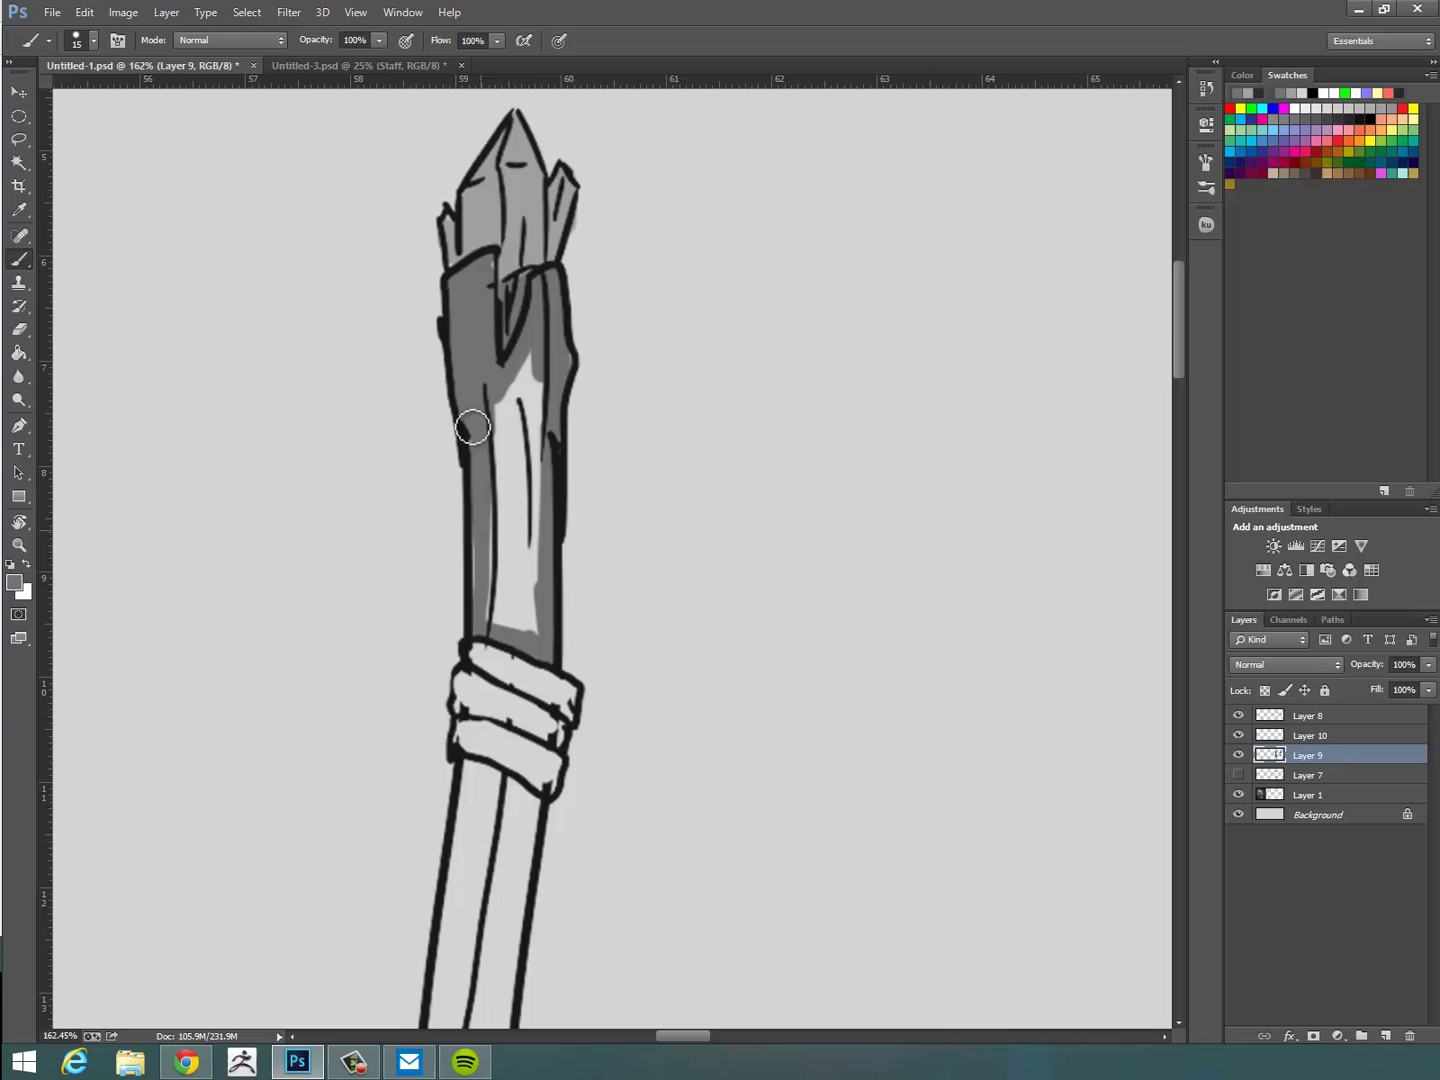
pyautogui.press('g')
pyautogui.click(535, 480)
# Paint mid-grey borders inside the staff's shaft between the upper and lower bindings and fill the section.
pyautogui.press('c')
pyautogui.press('b')
pyautogui.moveTo(466, 762)
pyautogui.mouseDown()
pyautogui.moveTo(533, 804)
pyautogui.moveTo(558, 477)
pyautogui.moveTo(516, 884)
pyautogui.mouseUp()
pyautogui.moveTo(525, 824)
pyautogui.mouseDown()
pyautogui.moveTo(585, 472)
pyautogui.moveTo(546, 784)
pyautogui.moveTo(512, 541)
pyautogui.moveTo(502, 656)
pyautogui.mouseUp()
pyautogui.moveTo(485, 742)
pyautogui.mouseDown()
pyautogui.moveTo(514, 460)
pyautogui.moveTo(468, 618)
pyautogui.mouseUp()
pyautogui.moveTo(466, 636); pyautogui.dragTo(503, 382)
pyautogui.press('g')
pyautogui.click(508, 504)
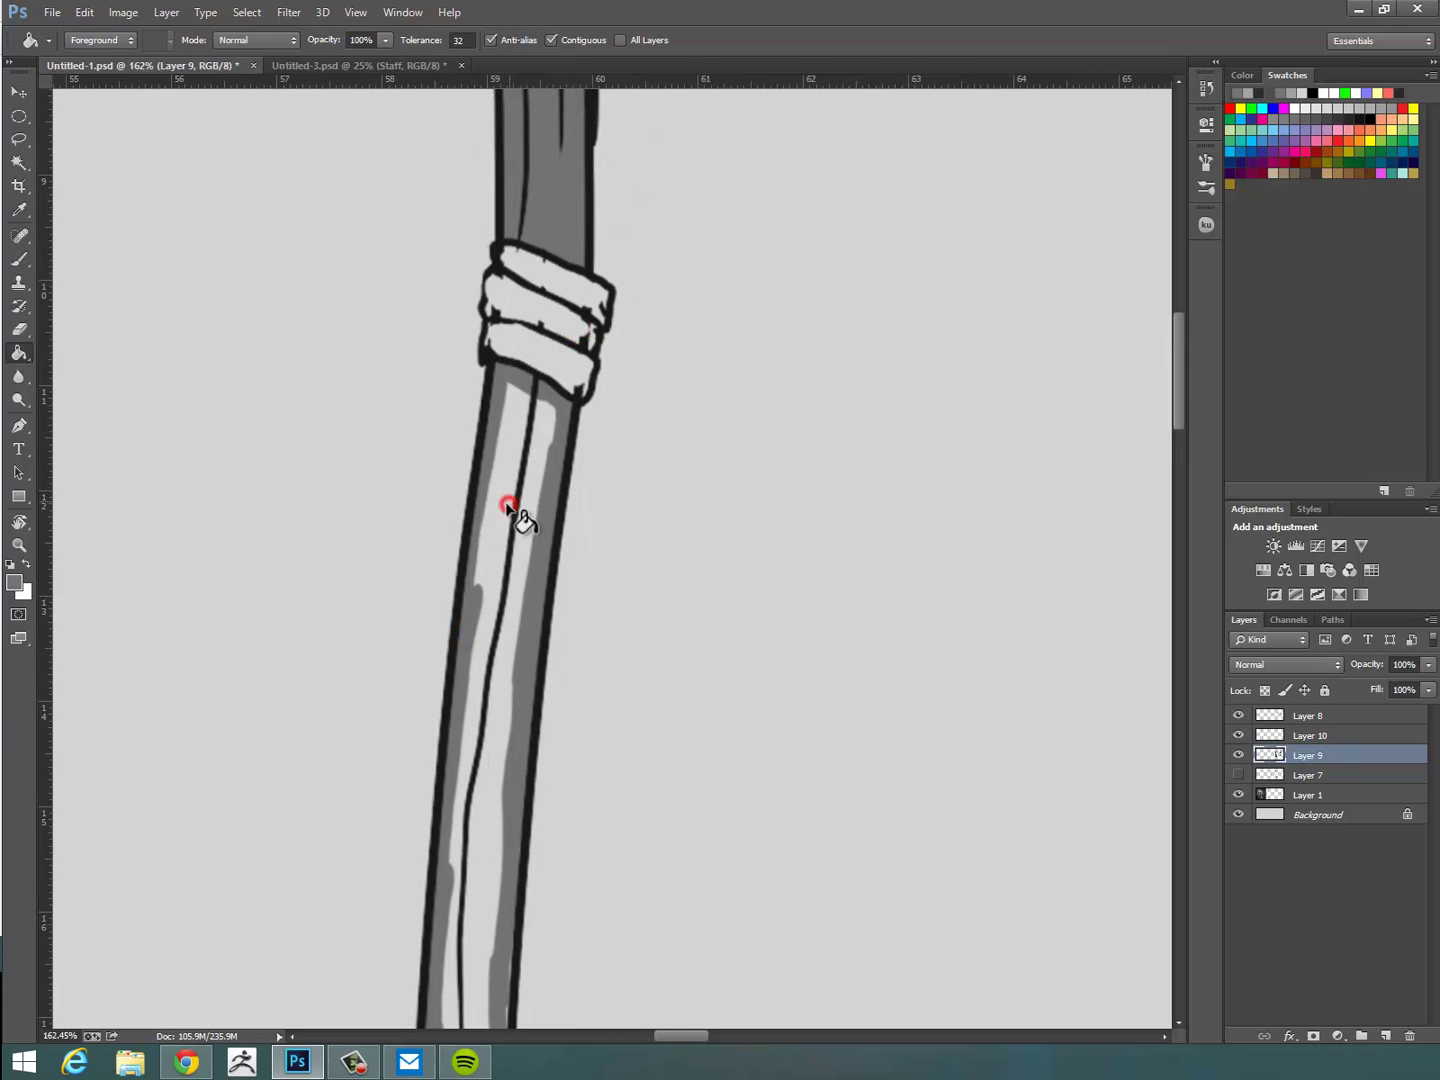
# Paint mid-grey borders along both edges of the staff's long lower shaft down to its end, and fill the inside.
pyautogui.moveTo(683, 620); pyautogui.dragTo(693, 523)
pyautogui.press('b')
pyautogui.moveTo(517, 543)
pyautogui.mouseDown()
pyautogui.moveTo(588, 514)
pyautogui.moveTo(585, 690)
pyautogui.moveTo(530, 930)
pyautogui.moveTo(544, 512)
pyautogui.mouseUp()
pyautogui.moveTo(543, 511); pyautogui.dragTo(544, 915)
pyautogui.moveTo(620, 787); pyautogui.dragTo(645, 508)
pyautogui.moveTo(568, 622)
pyautogui.mouseDown()
pyautogui.moveTo(570, 876)
pyautogui.moveTo(650, 500)
pyautogui.mouseUp()
pyautogui.moveTo(610, 524); pyautogui.dragTo(603, 808)
pyautogui.moveTo(606, 637); pyautogui.dragTo(606, 704)
pyautogui.moveTo(642, 884); pyautogui.dragTo(613, 596)
pyautogui.moveTo(578, 532); pyautogui.dragTo(568, 763)
pyautogui.moveTo(585, 895); pyautogui.dragTo(655, 440)
pyautogui.moveTo(638, 312); pyautogui.dragTo(592, 752)
pyautogui.moveTo(617, 569); pyautogui.dragTo(605, 704)
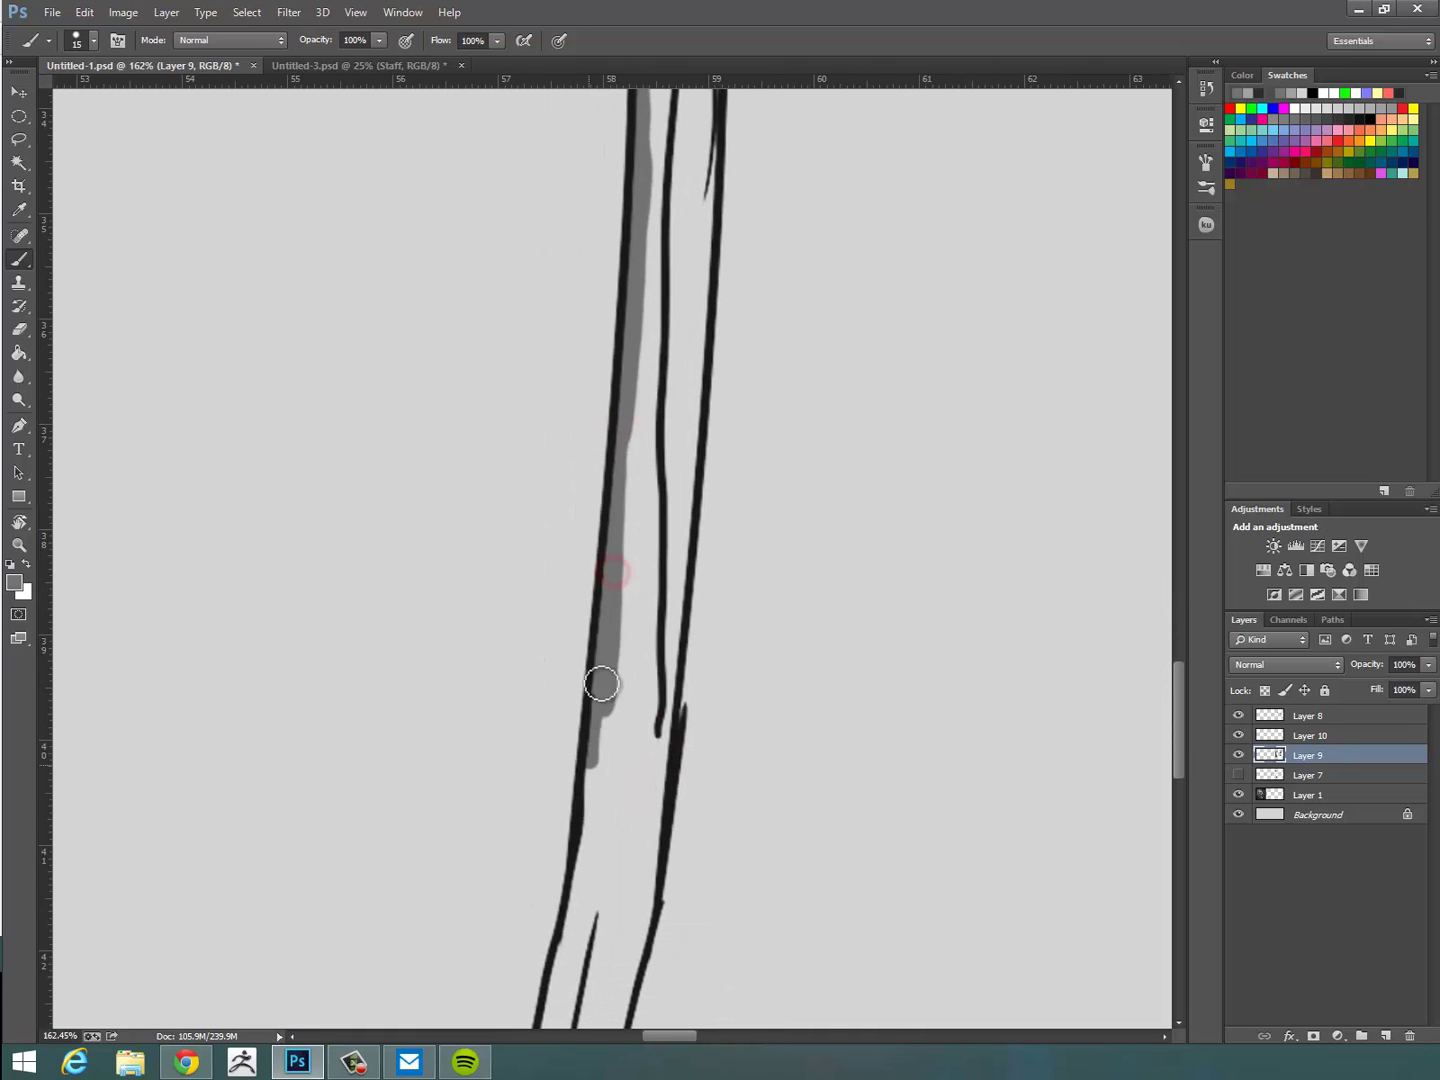
pyautogui.moveTo(612, 850); pyautogui.dragTo(681, 515)
pyautogui.moveTo(662, 410); pyautogui.dragTo(620, 704)
pyautogui.moveTo(611, 690)
pyautogui.mouseDown()
pyautogui.moveTo(603, 912)
pyautogui.moveTo(649, 738)
pyautogui.mouseUp()
pyautogui.moveTo(678, 714)
pyautogui.mouseDown()
pyautogui.moveTo(646, 791)
pyautogui.moveTo(731, 468)
pyautogui.moveTo(713, 587)
pyautogui.mouseUp()
pyautogui.moveTo(714, 586); pyautogui.dragTo(726, 426)
pyautogui.moveTo(736, 285); pyautogui.dragTo(667, 601)
pyautogui.moveTo(657, 733); pyautogui.dragTo(671, 518)
pyautogui.moveTo(671, 518)
pyautogui.mouseDown()
pyautogui.moveTo(669, 633)
pyautogui.moveTo(688, 282)
pyautogui.mouseUp()
pyautogui.moveTo(688, 209); pyautogui.dragTo(630, 601)
pyautogui.moveTo(634, 662); pyautogui.dragTo(638, 292)
pyautogui.moveTo(638, 292)
pyautogui.mouseDown()
pyautogui.moveTo(640, 452)
pyautogui.moveTo(598, 572)
pyautogui.moveTo(601, 280)
pyautogui.moveTo(553, 591)
pyautogui.moveTo(548, 211)
pyautogui.moveTo(547, 432)
pyautogui.mouseUp()
pyautogui.press('g')
pyautogui.click(526, 456)
# Sample the trousers' near-black grey and cover the staff's lower binding and its hanging cord with it.
pyautogui.moveTo(832, 598)
pyautogui.mouseDown()
pyautogui.moveTo(768, 607)
pyautogui.moveTo(790, 615)
pyautogui.mouseUp()
pyautogui.moveTo(832, 752); pyautogui.dragTo(418, 777)
pyautogui.keyDown('alt'); pyautogui.click(1052, 556); pyautogui.keyUp('alt')
pyautogui.press('b')
pyautogui.moveTo(630, 520); pyautogui.dragTo(705, 520)
pyautogui.moveTo(285, 570)
pyautogui.mouseDown()
pyautogui.moveTo(797, 614)
pyautogui.moveTo(793, 632)
pyautogui.mouseUp()
pyautogui.moveTo(430, 562); pyautogui.dragTo(440, 559)
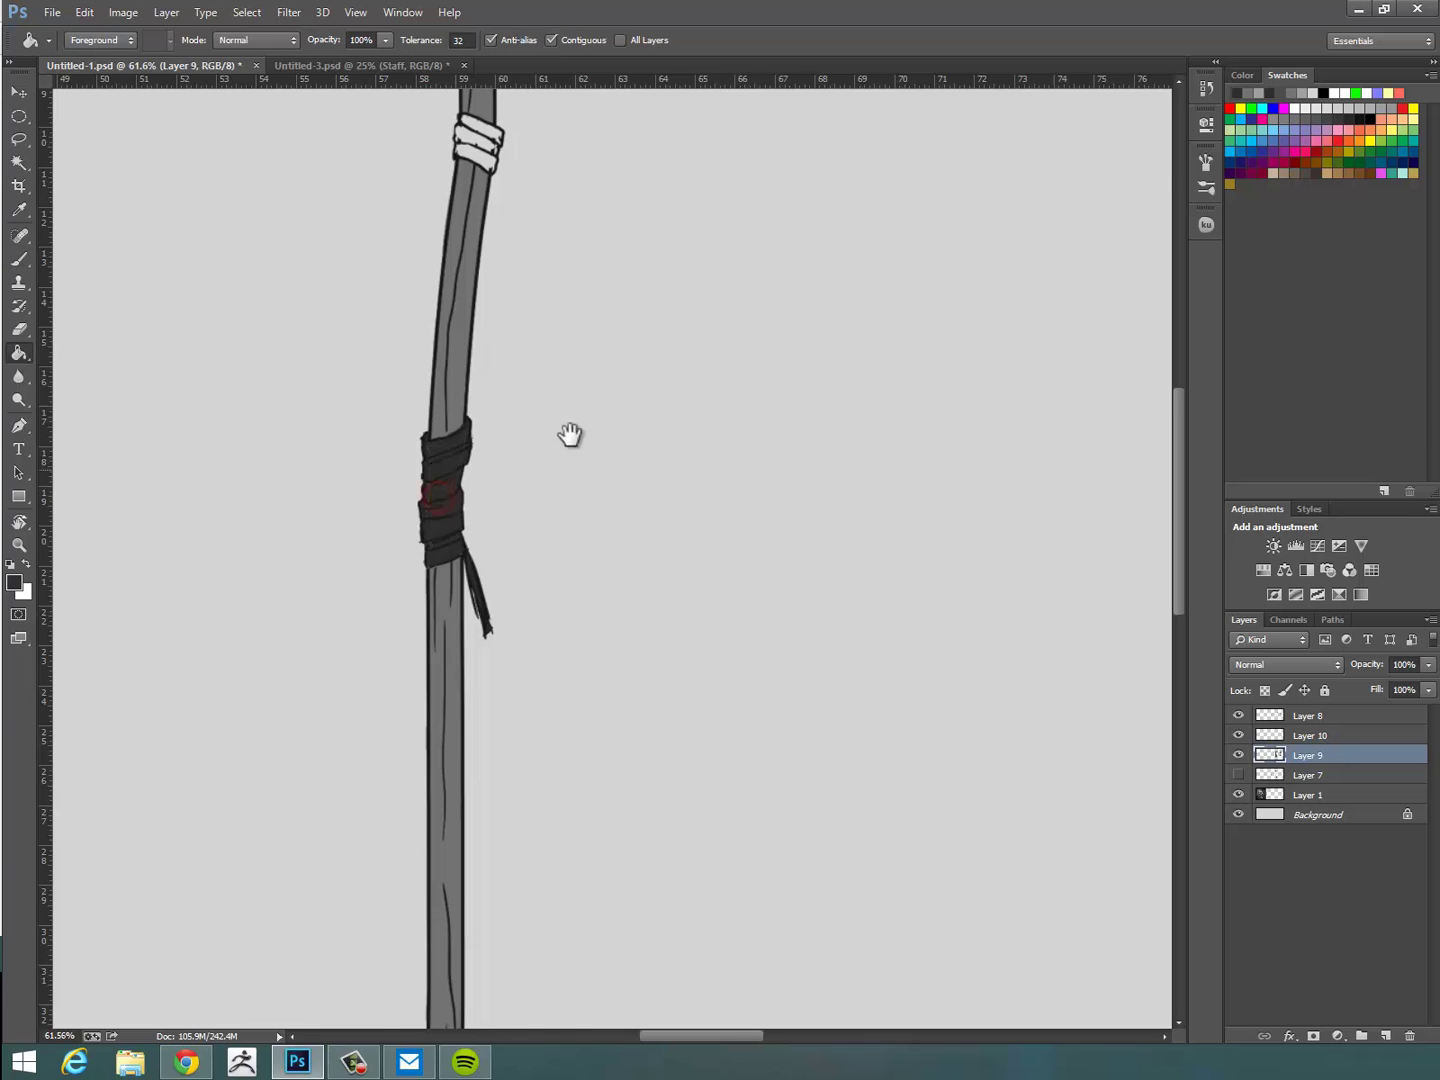
# Colour the staff's upper binding with the same near-black grey.
pyautogui.moveTo(569, 434); pyautogui.dragTo(459, 596)
pyautogui.moveTo(717, 688); pyautogui.dragTo(520, 705)
pyautogui.moveTo(829, 877); pyautogui.dragTo(801, 560)
pyautogui.moveTo(720, 713)
pyautogui.mouseDown()
pyautogui.moveTo(656, 816)
pyautogui.moveTo(547, 878)
pyautogui.mouseUp()
pyautogui.moveTo(662, 794); pyautogui.dragTo(675, 794)
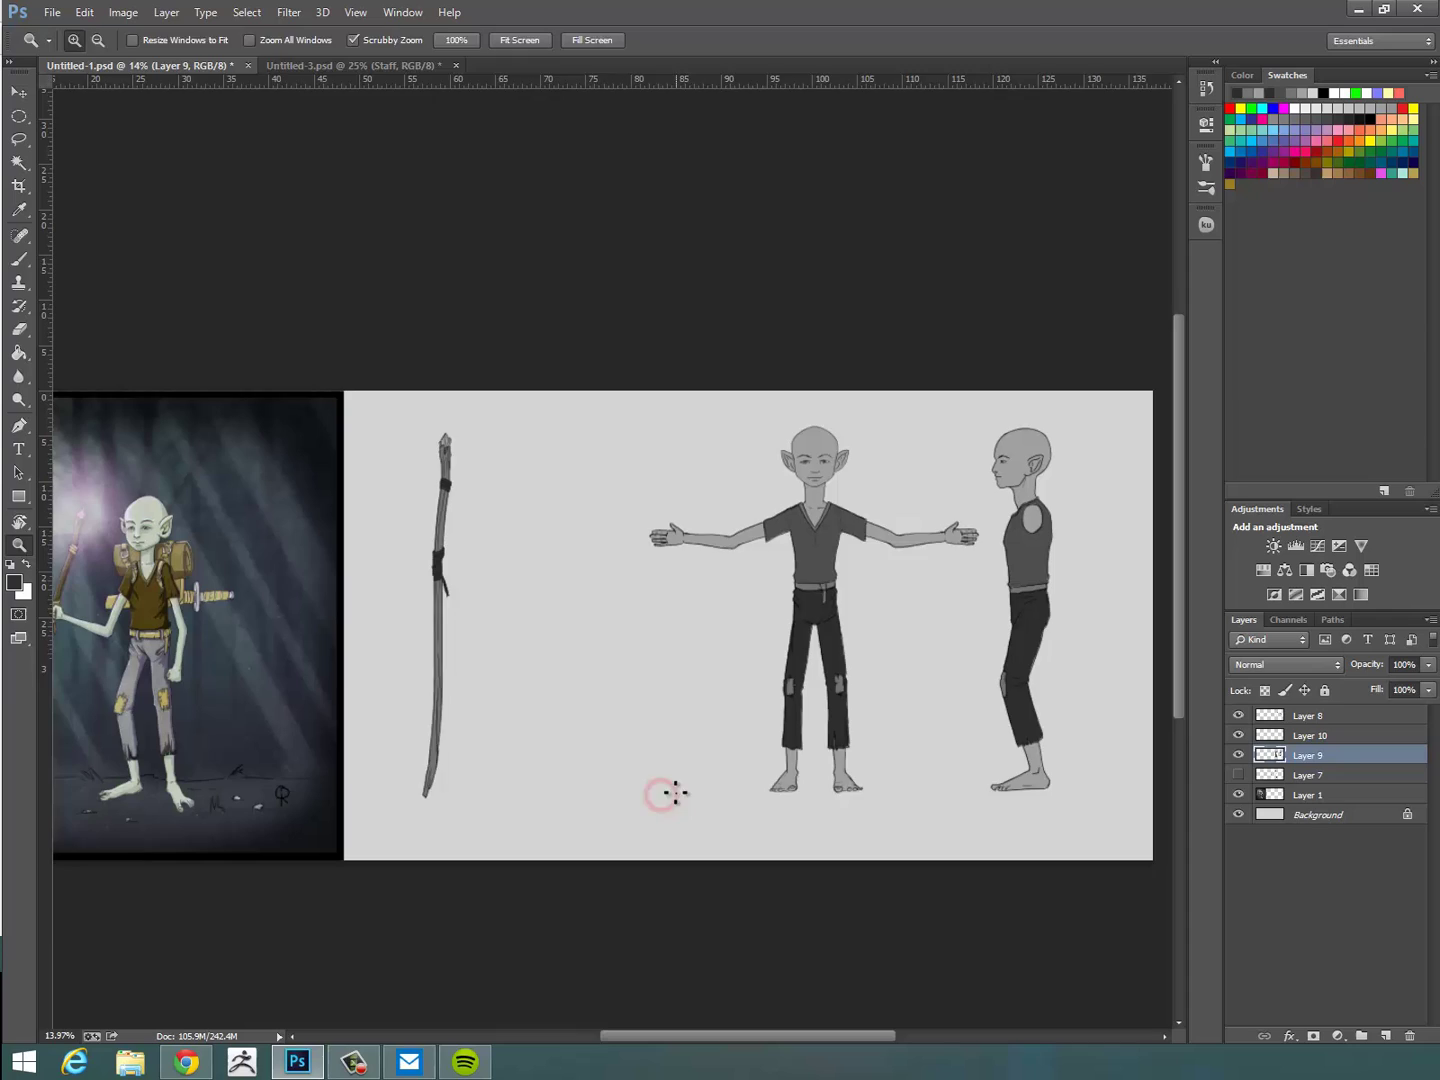
# Convert the locked Background into a regular editable layer.
pyautogui.click(1315, 815)
pyautogui.click(1407, 815)
pyautogui.press('space')
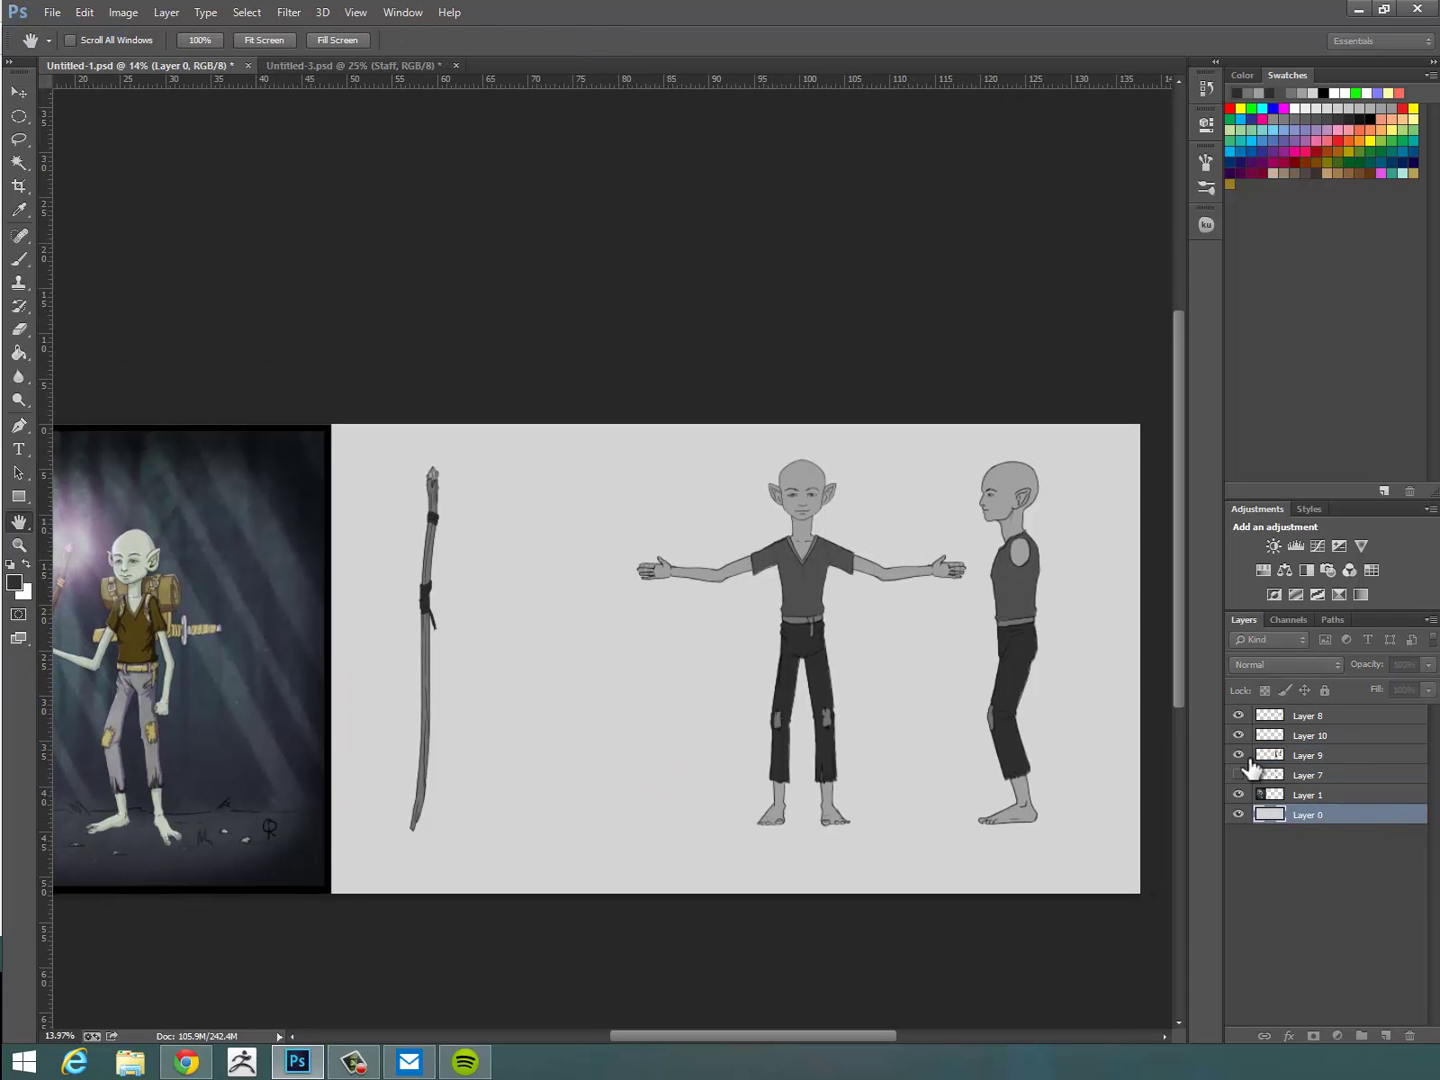
pyautogui.press('i')
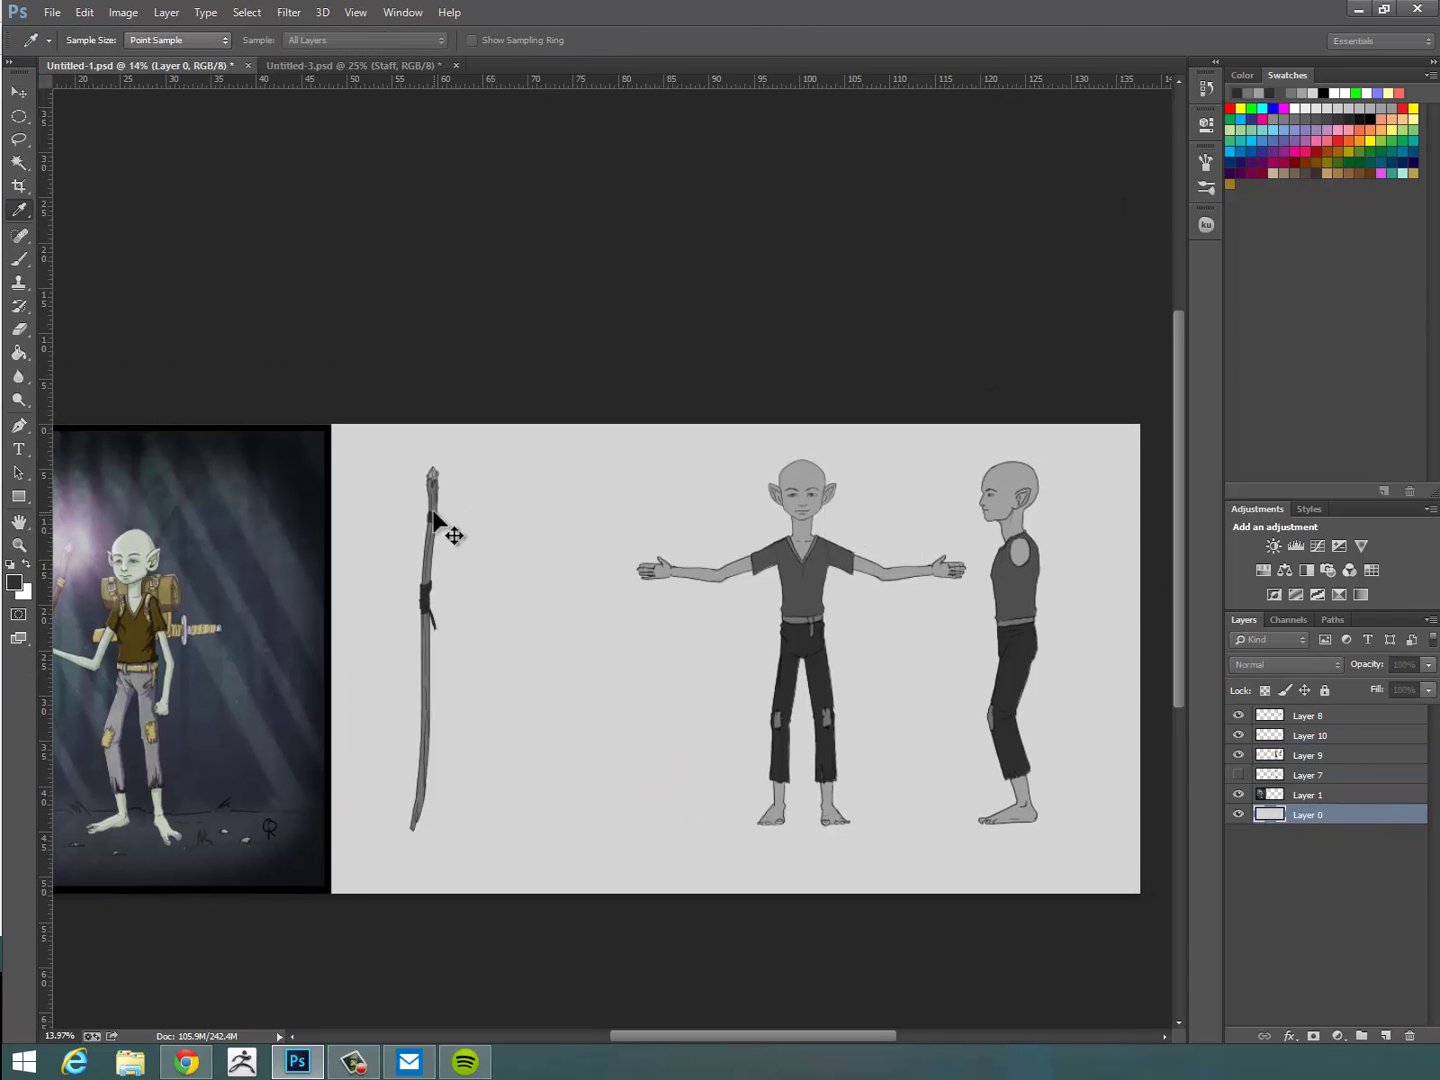
# Try tinting the canvas background blue using Hue/Saturation with Colorize, hue 216 and saturation 25, and undo the tint.
pyautogui.hotkey('ctrl', 'u')
pyautogui.moveTo(836, 360); pyautogui.dragTo(877, 363)
pyautogui.click(1006, 377)
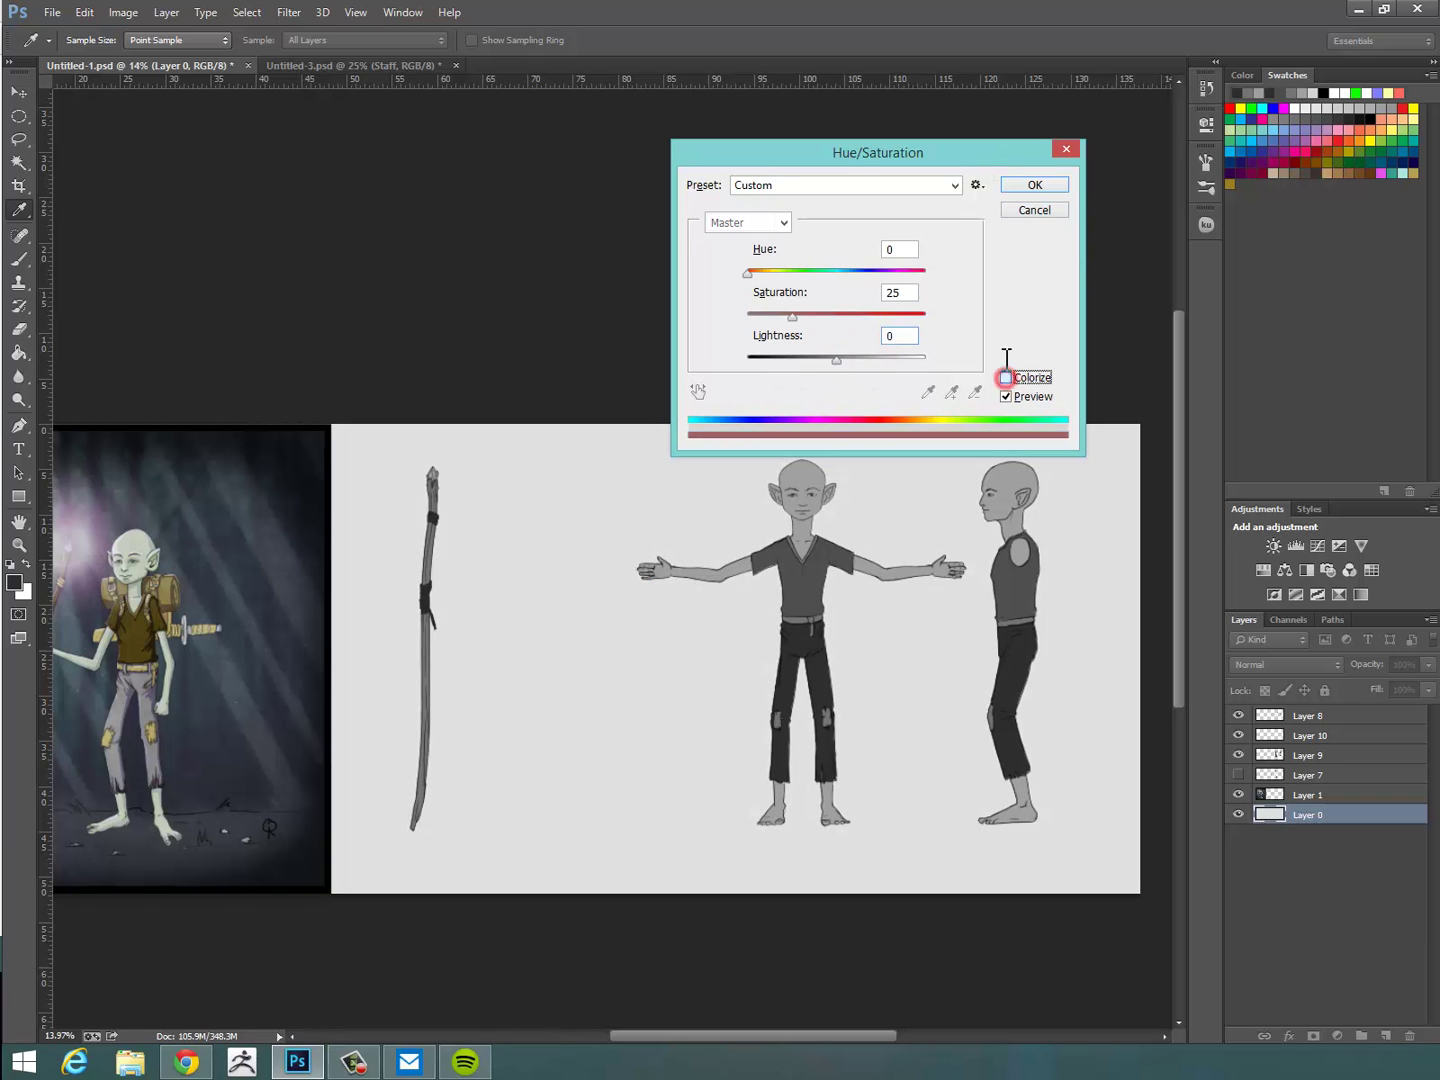
pyautogui.moveTo(860, 272)
pyautogui.mouseDown()
pyautogui.moveTo(845, 287)
pyautogui.moveTo(859, 288)
pyautogui.mouseUp()
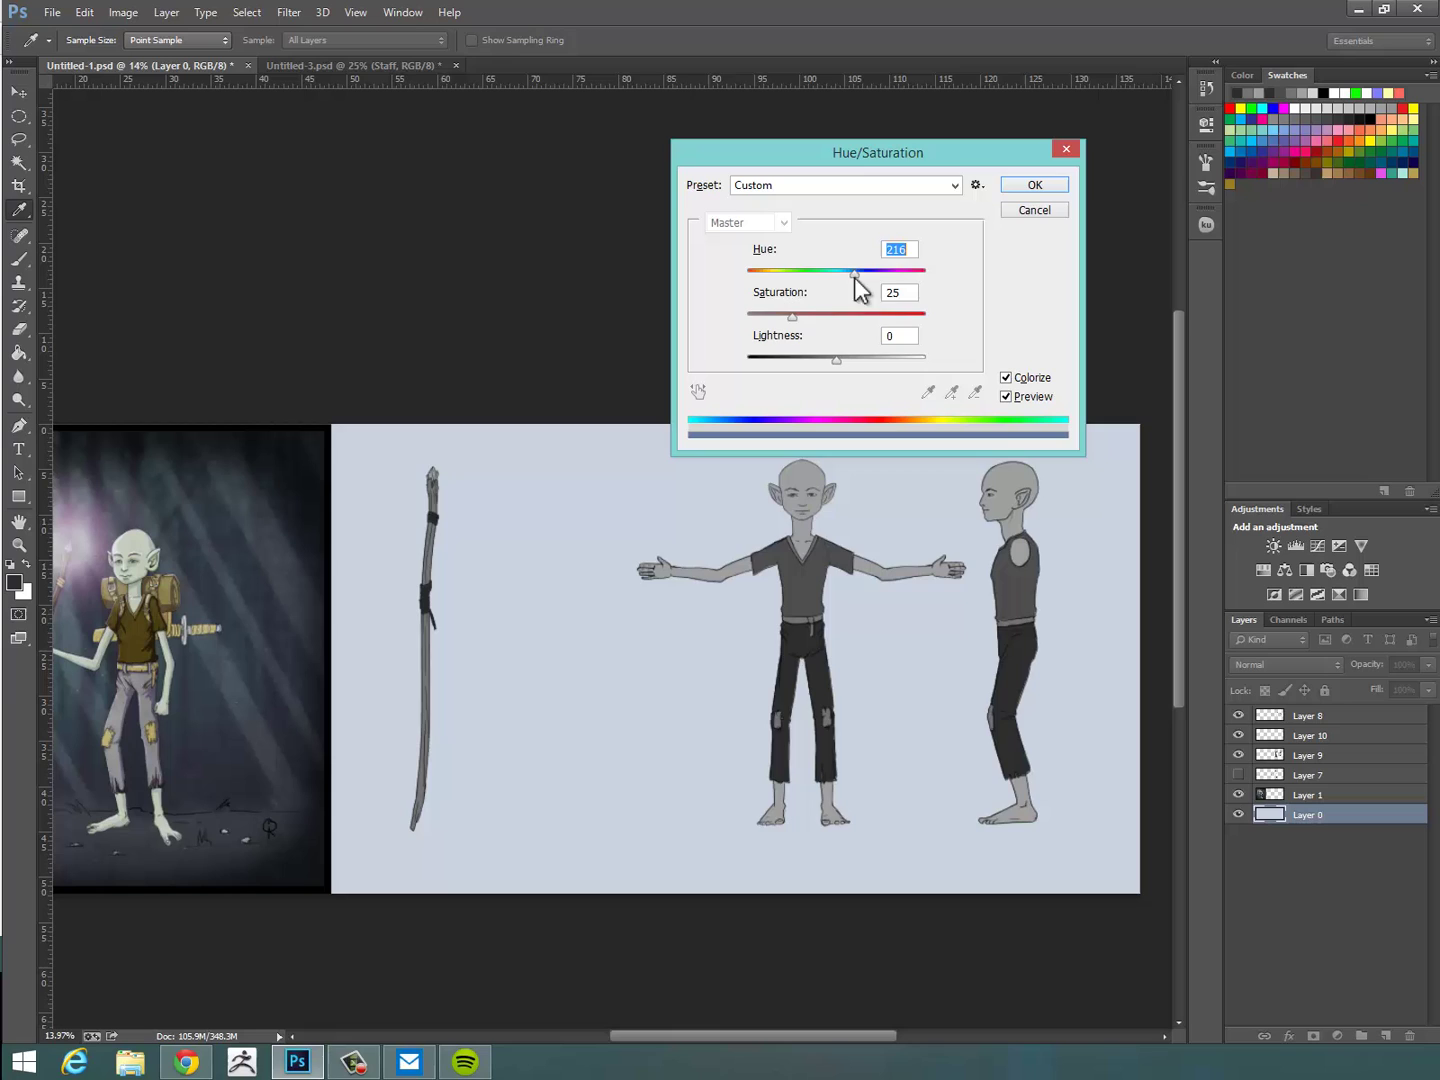
pyautogui.moveTo(836, 358)
pyautogui.mouseDown()
pyautogui.moveTo(823, 363)
pyautogui.moveTo(839, 370)
pyautogui.mouseUp()
pyautogui.click(1032, 184)
pyautogui.press('b')
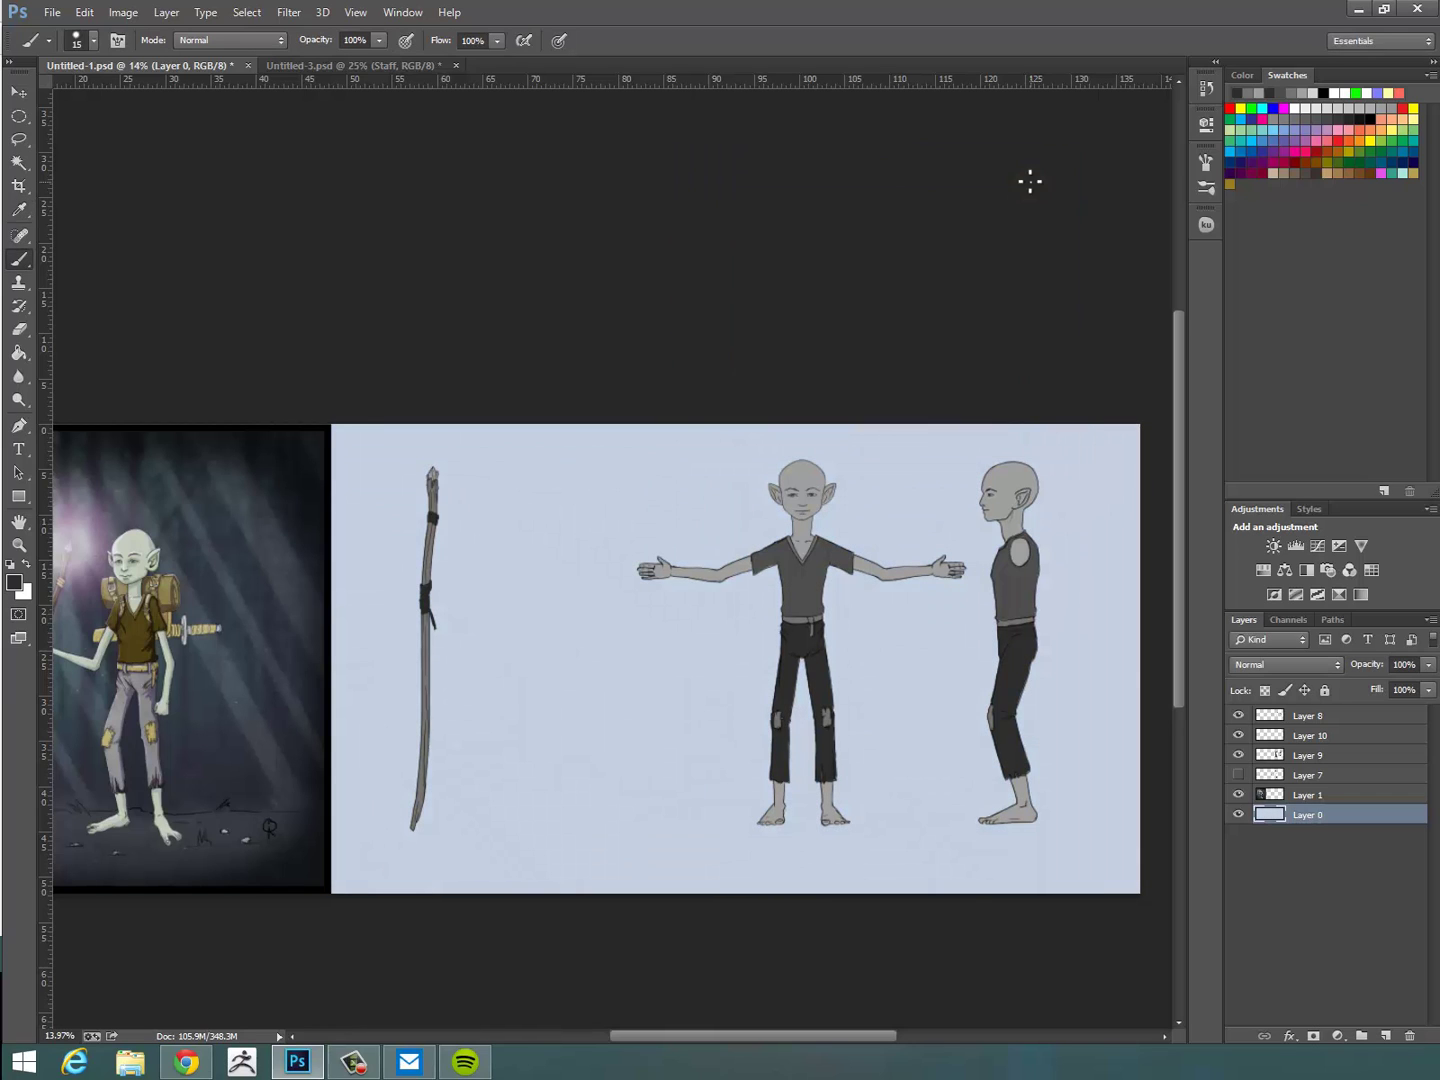
pyautogui.click(1339, 760)
pyautogui.hotkey('ctrl', 'z')
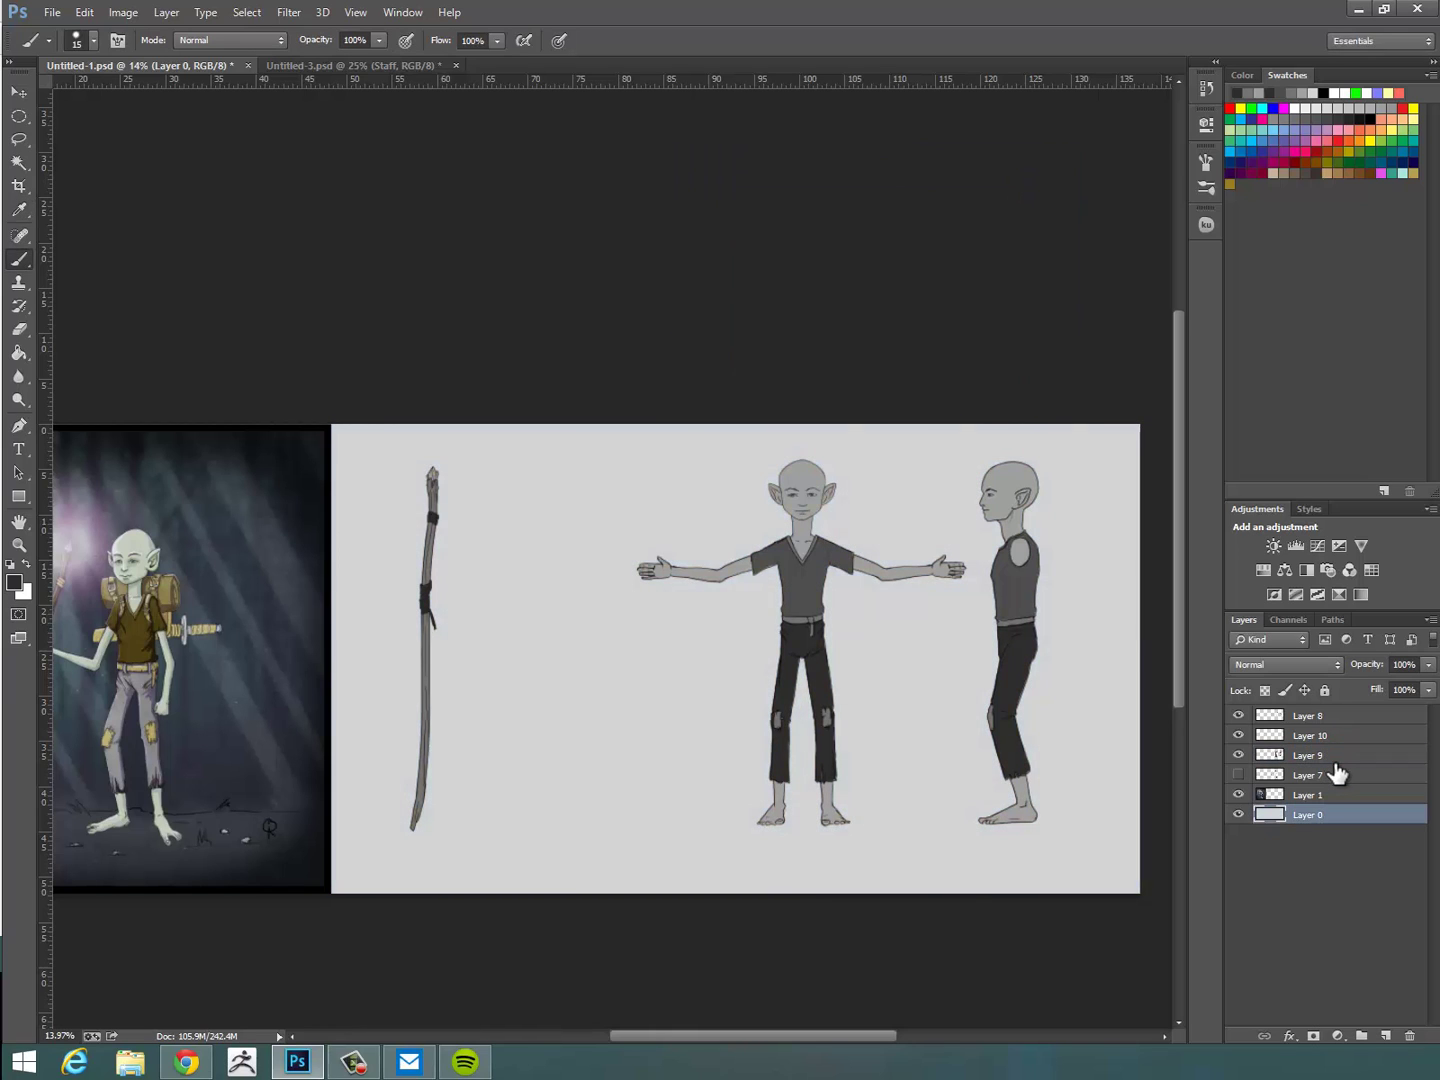
# Add a new layer at the top of the layer stack and set the foreground colour to black.
pyautogui.moveTo(775, 710); pyautogui.dragTo(903, 731)
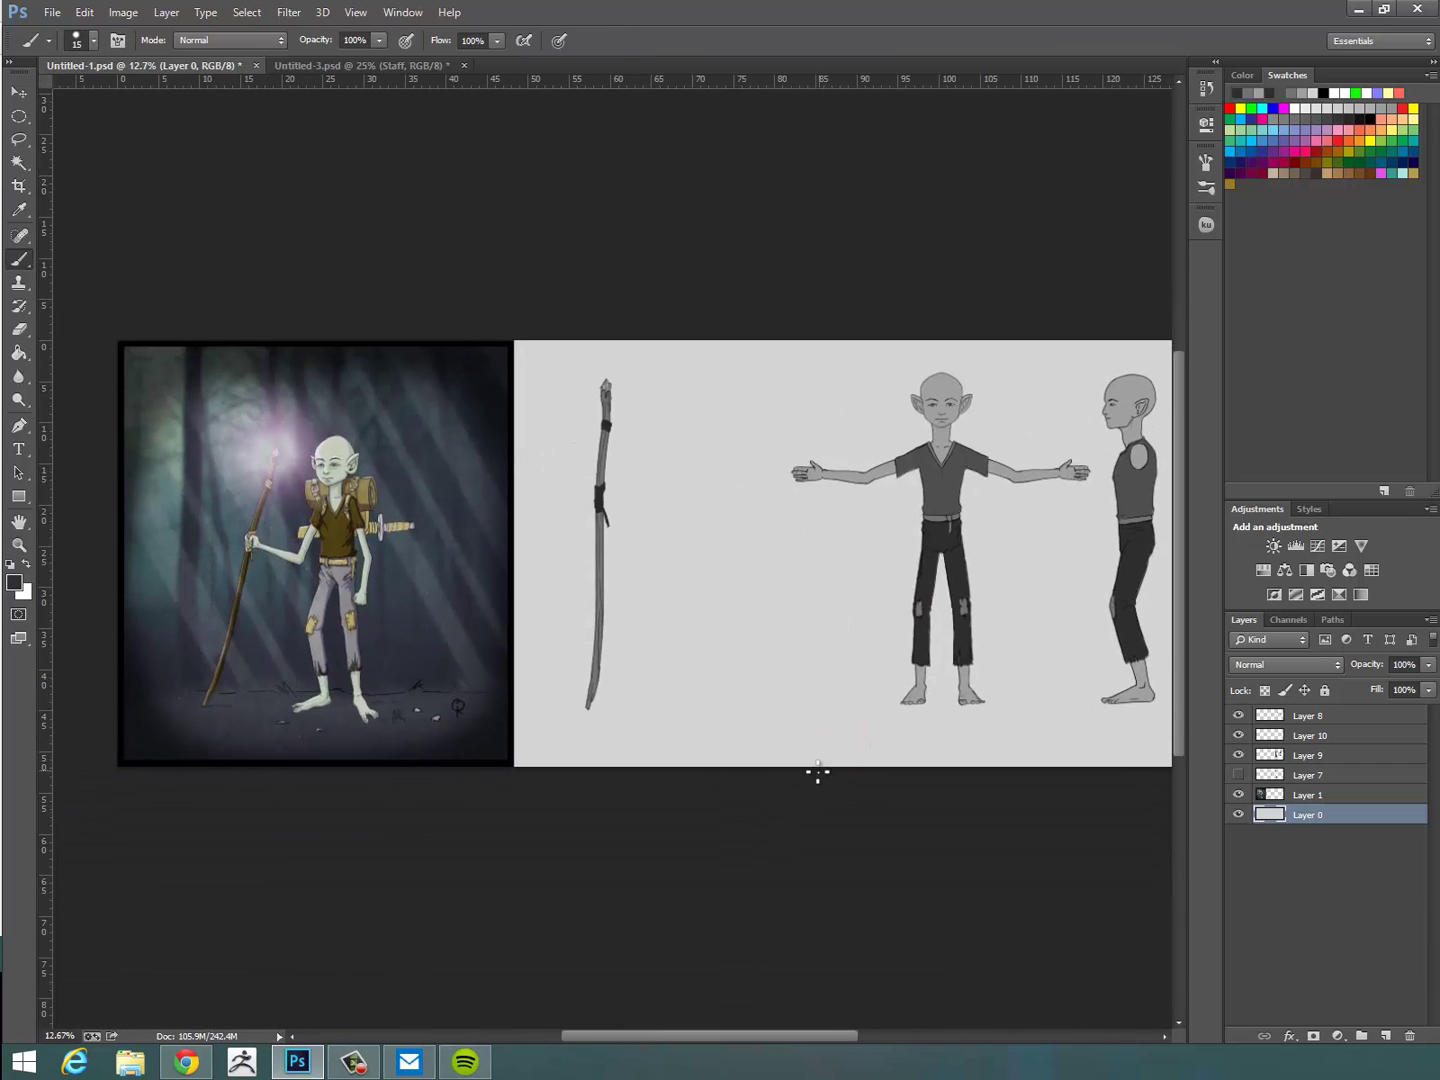
pyautogui.moveTo(805, 653); pyautogui.dragTo(816, 661)
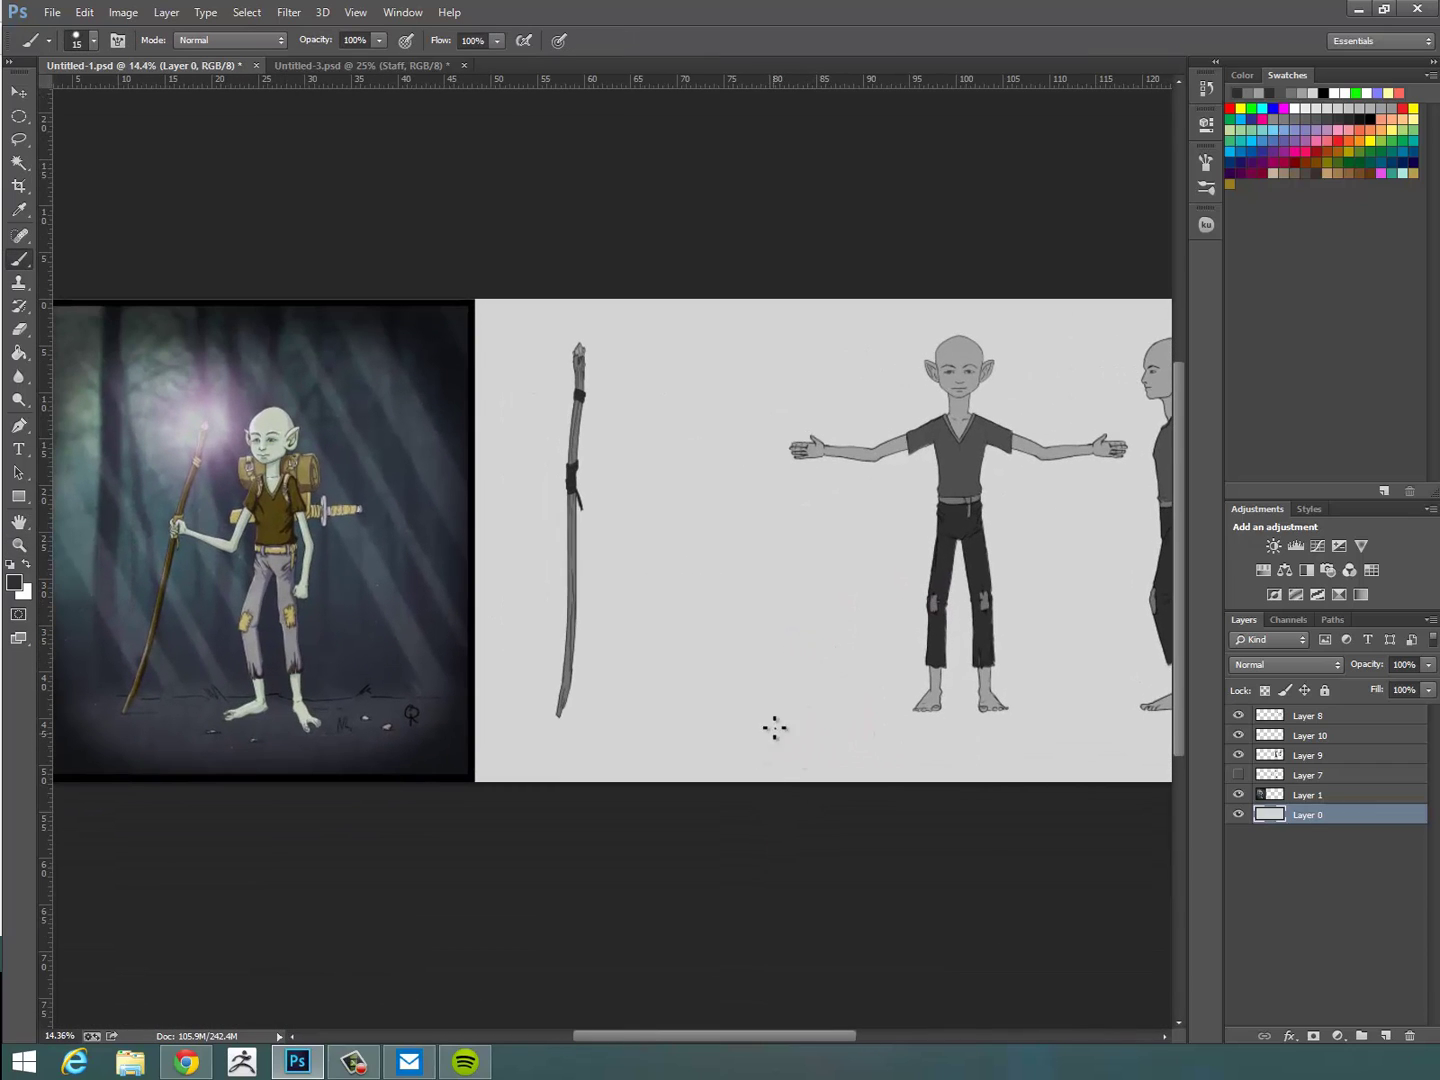
pyautogui.click(1385, 1036)
pyautogui.click(15, 581)
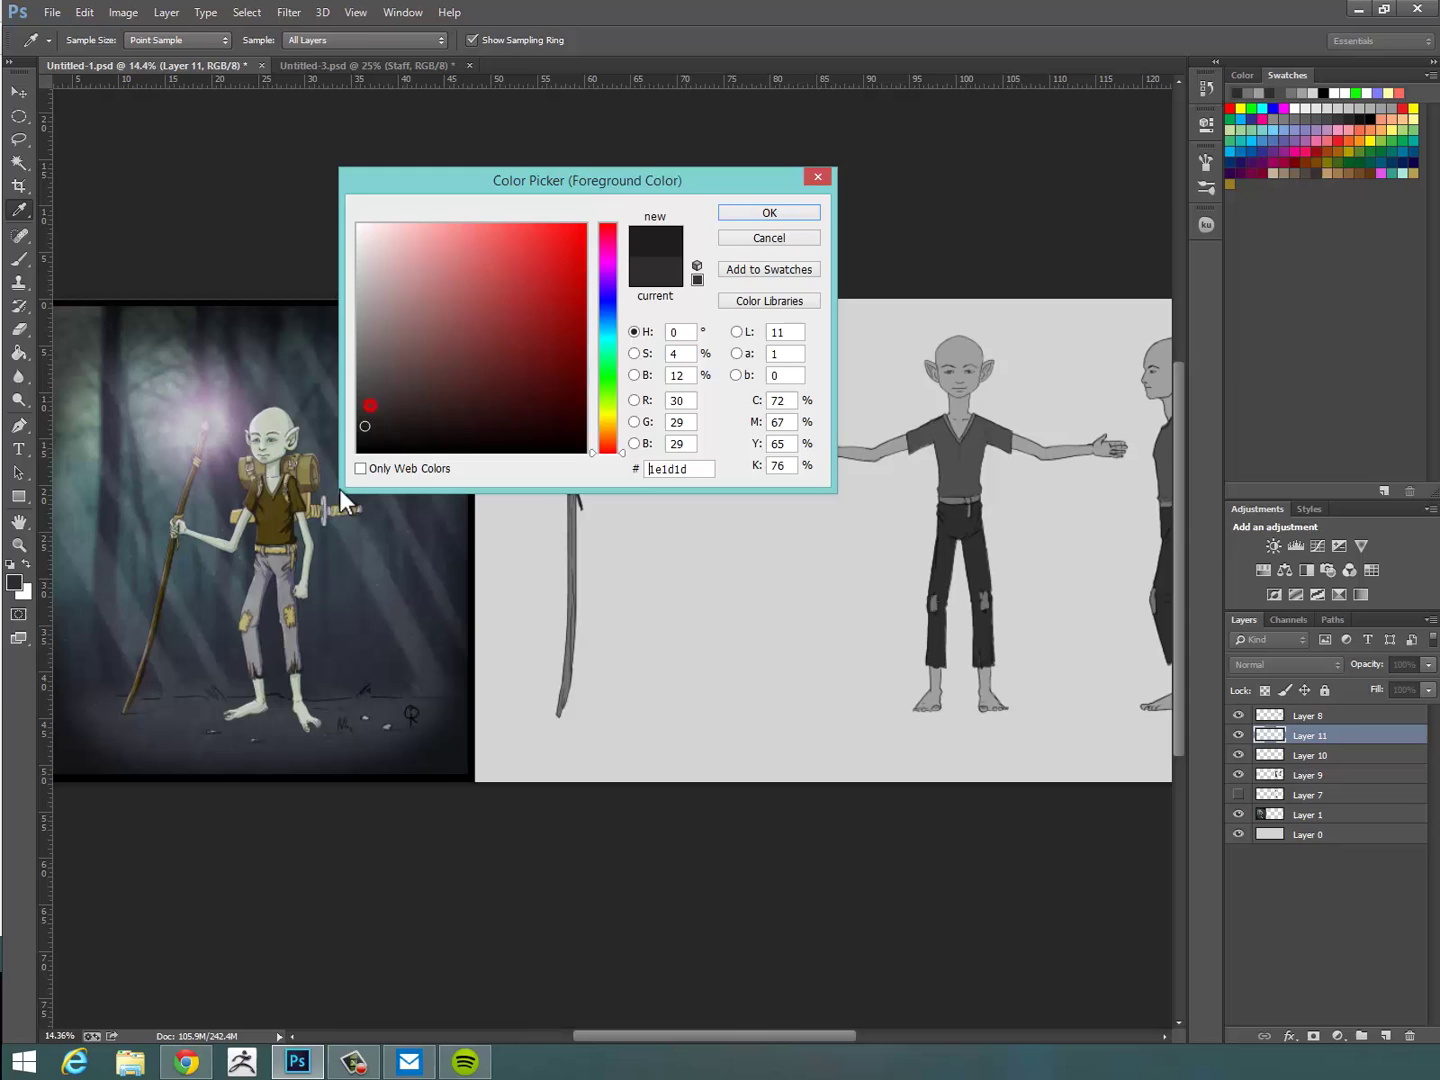
pyautogui.click(358, 451)
pyautogui.click(768, 212)
pyautogui.moveTo(1350, 736); pyautogui.dragTo(1351, 709)
# Sketch the backpack's body as a rough rounded square between the staff and the front view.
pyautogui.moveTo(767, 669)
pyautogui.mouseDown()
pyautogui.moveTo(863, 792)
pyautogui.moveTo(888, 776)
pyautogui.mouseUp()
pyautogui.moveTo(794, 662); pyautogui.dragTo(802, 784)
pyautogui.moveTo(797, 659); pyautogui.dragTo(925, 652)
pyautogui.moveTo(893, 648)
pyautogui.mouseDown()
pyautogui.moveTo(935, 652)
pyautogui.moveTo(936, 778)
pyautogui.mouseUp()
pyautogui.moveTo(813, 779); pyautogui.dragTo(942, 777)
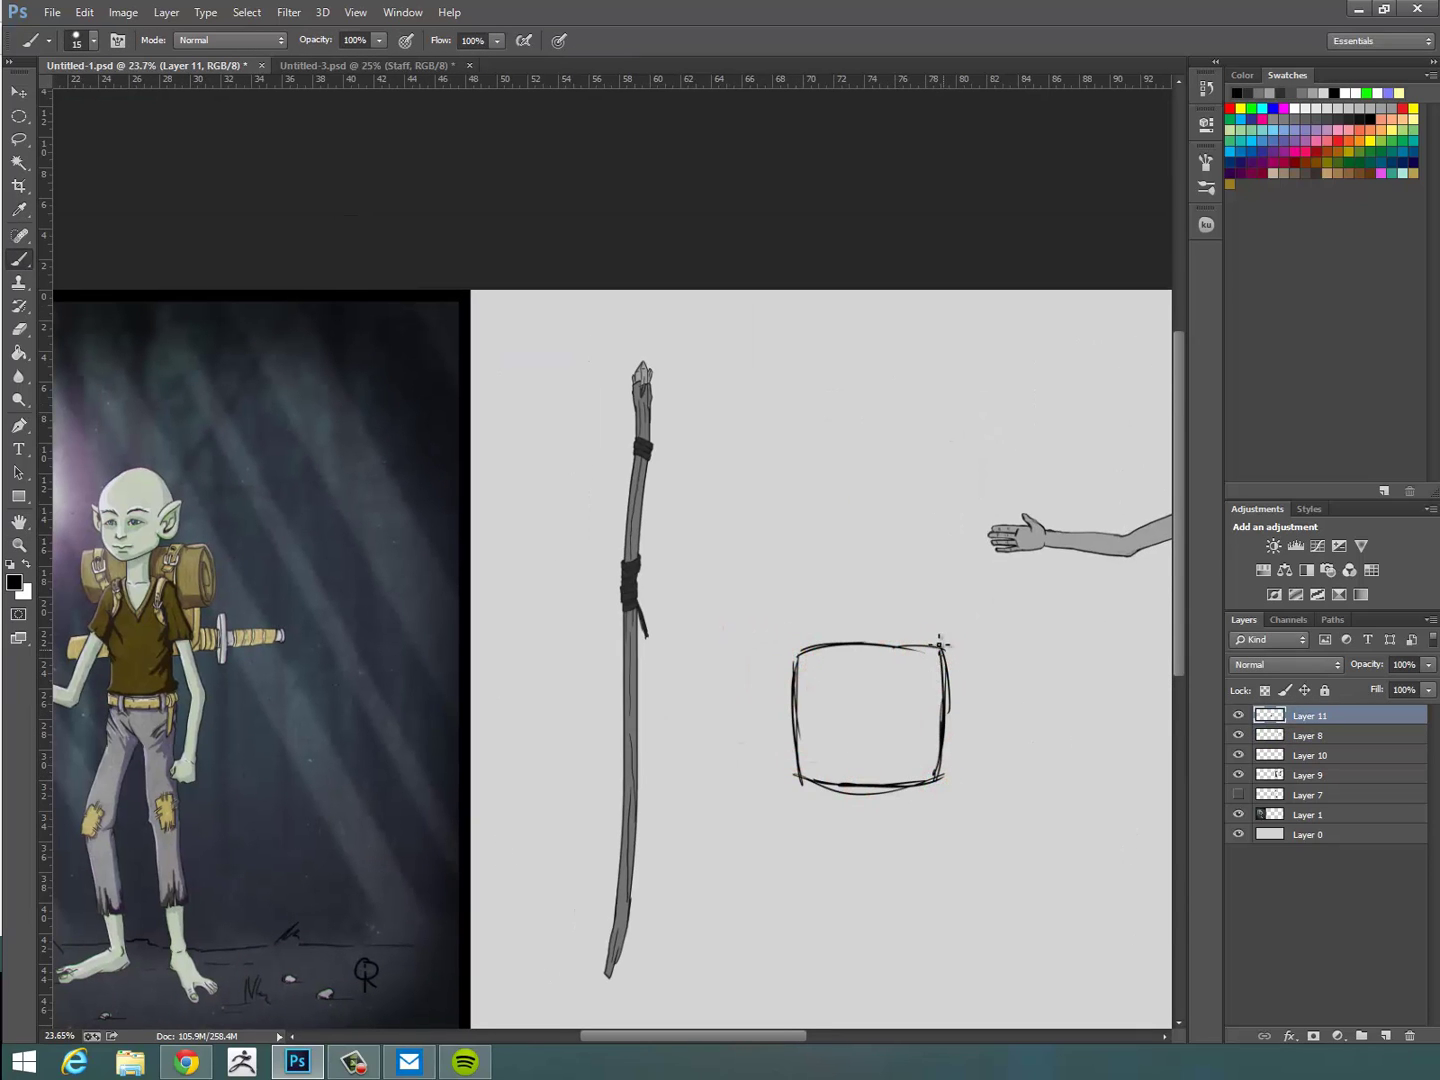
pyautogui.moveTo(862, 641); pyautogui.dragTo(960, 648)
pyautogui.moveTo(938, 720); pyautogui.dragTo(935, 782)
# Sketch the wide bedroll across the top of the backpack and add the pack's side edges and flap line.
pyautogui.moveTo(770, 673); pyautogui.dragTo(767, 600)
pyautogui.moveTo(770, 598)
pyautogui.mouseDown()
pyautogui.moveTo(968, 595)
pyautogui.moveTo(980, 662)
pyautogui.mouseUp()
pyautogui.moveTo(938, 662); pyautogui.dragTo(990, 660)
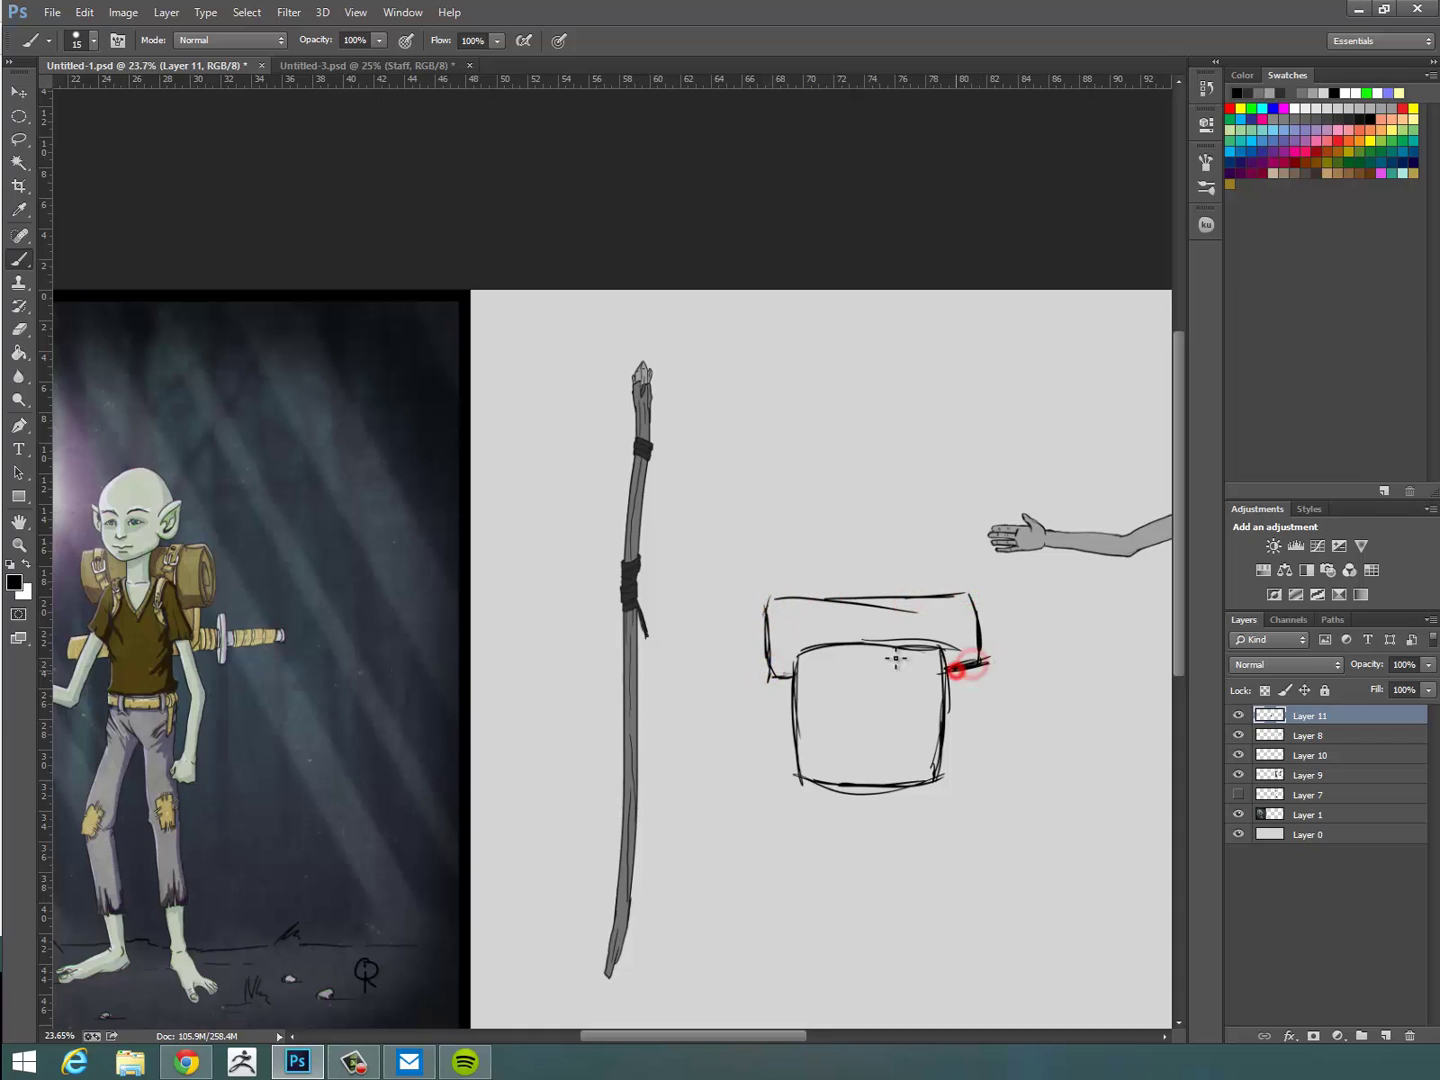
pyautogui.moveTo(788, 660); pyautogui.dragTo(787, 710)
pyautogui.moveTo(795, 722); pyautogui.dragTo(950, 716)
# Sketch the sheathed sword with loops beneath the backpack, and add the front straps, bedroll ties and bedroll end edges.
pyautogui.moveTo(823, 760)
pyautogui.mouseDown()
pyautogui.moveTo(839, 792)
pyautogui.moveTo(1006, 772)
pyautogui.moveTo(771, 838)
pyautogui.moveTo(712, 806)
pyautogui.moveTo(1008, 815)
pyautogui.mouseUp()
pyautogui.moveTo(1082, 781); pyautogui.dragTo(1030, 797)
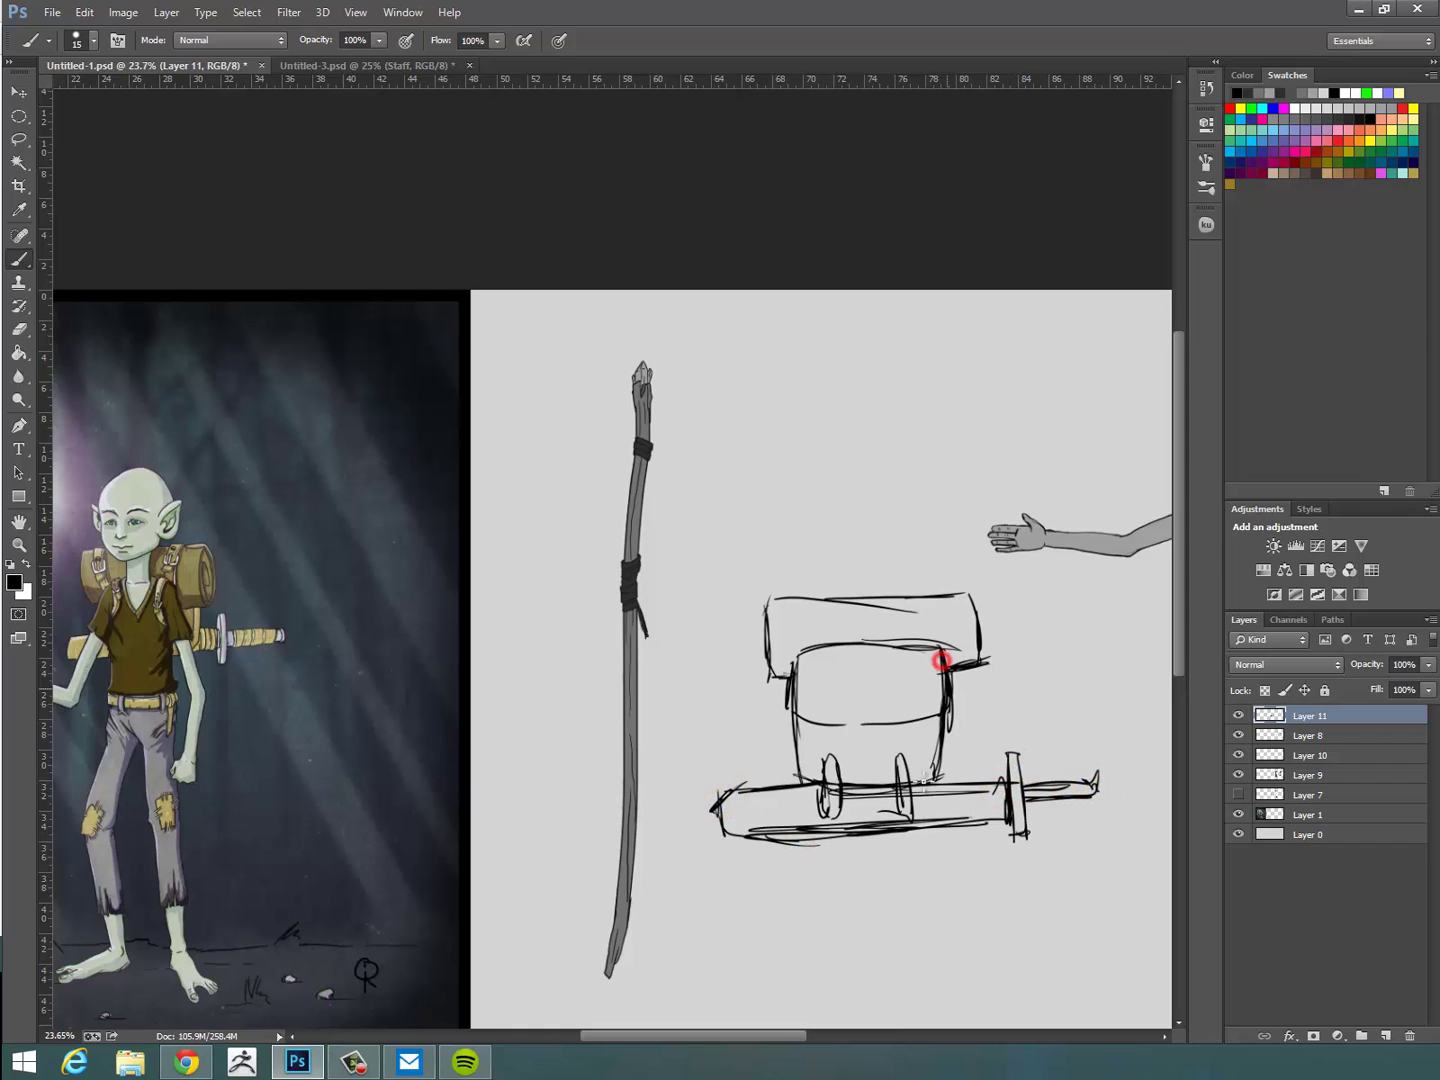
pyautogui.moveTo(900, 697); pyautogui.dragTo(912, 742)
pyautogui.moveTo(757, 598); pyautogui.dragTo(768, 678)
pyautogui.moveTo(815, 592); pyautogui.dragTo(830, 650)
pyautogui.moveTo(840, 600); pyautogui.dragTo(928, 612)
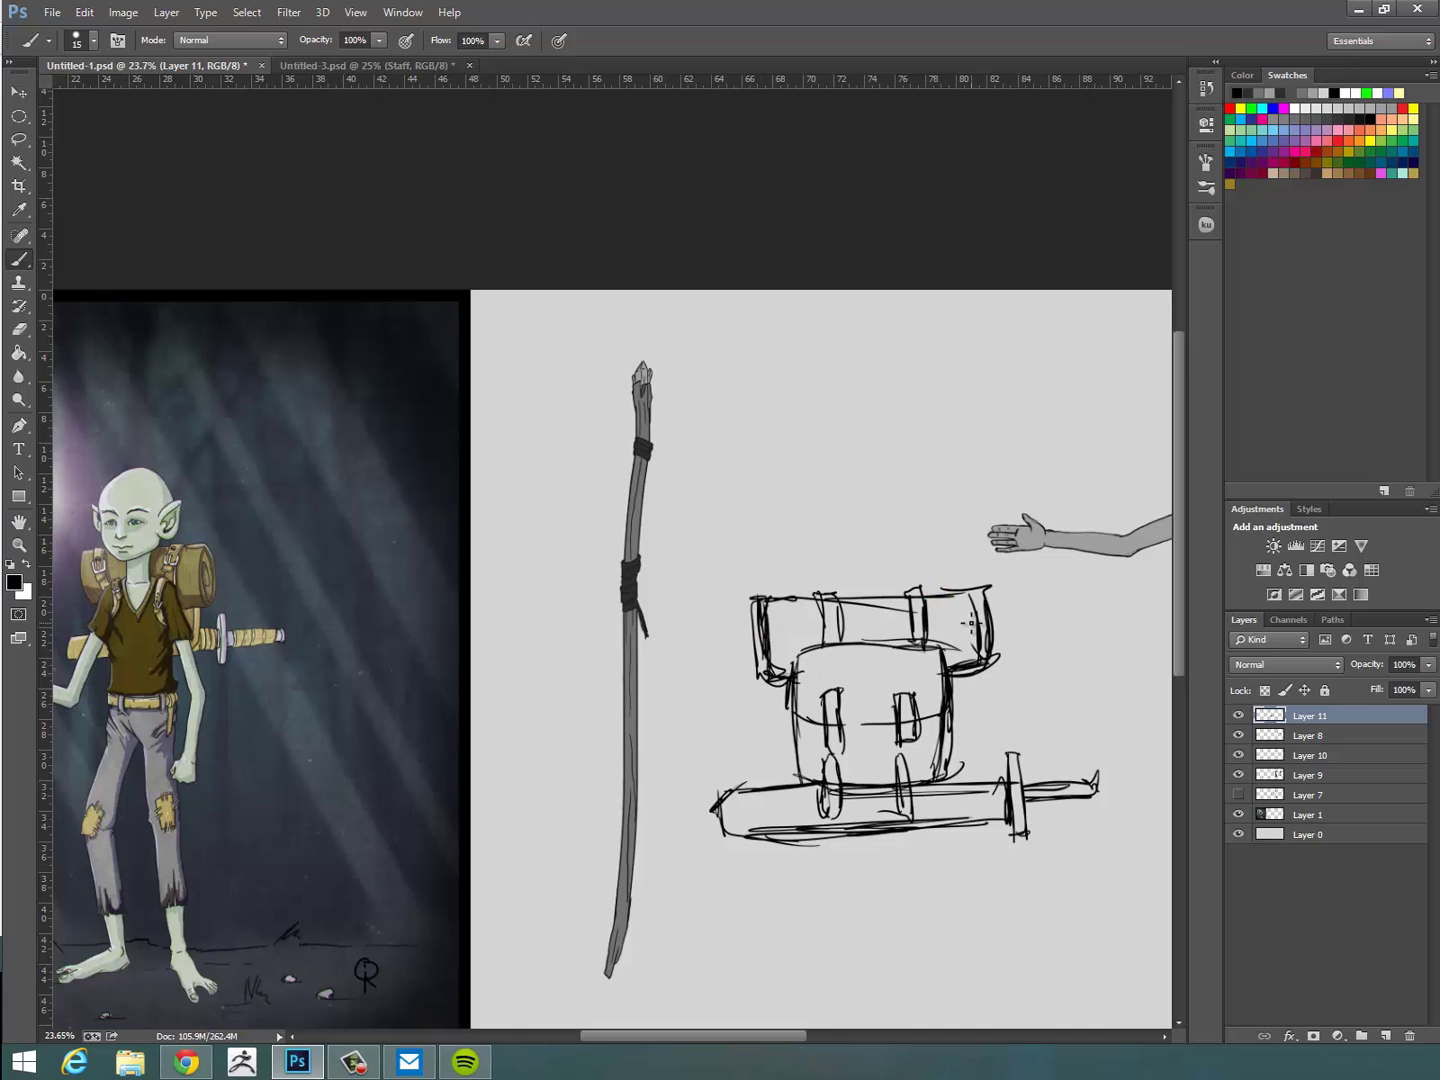
pyautogui.moveTo(998, 826)
pyautogui.mouseDown()
pyautogui.moveTo(715, 818)
pyautogui.moveTo(906, 826)
pyautogui.moveTo(1005, 778)
pyautogui.mouseUp()
# Scale the backpack sketch to about 76% and place it near the canvas's lower edge beside the staff.
pyautogui.scroll(-3, 769, 763)
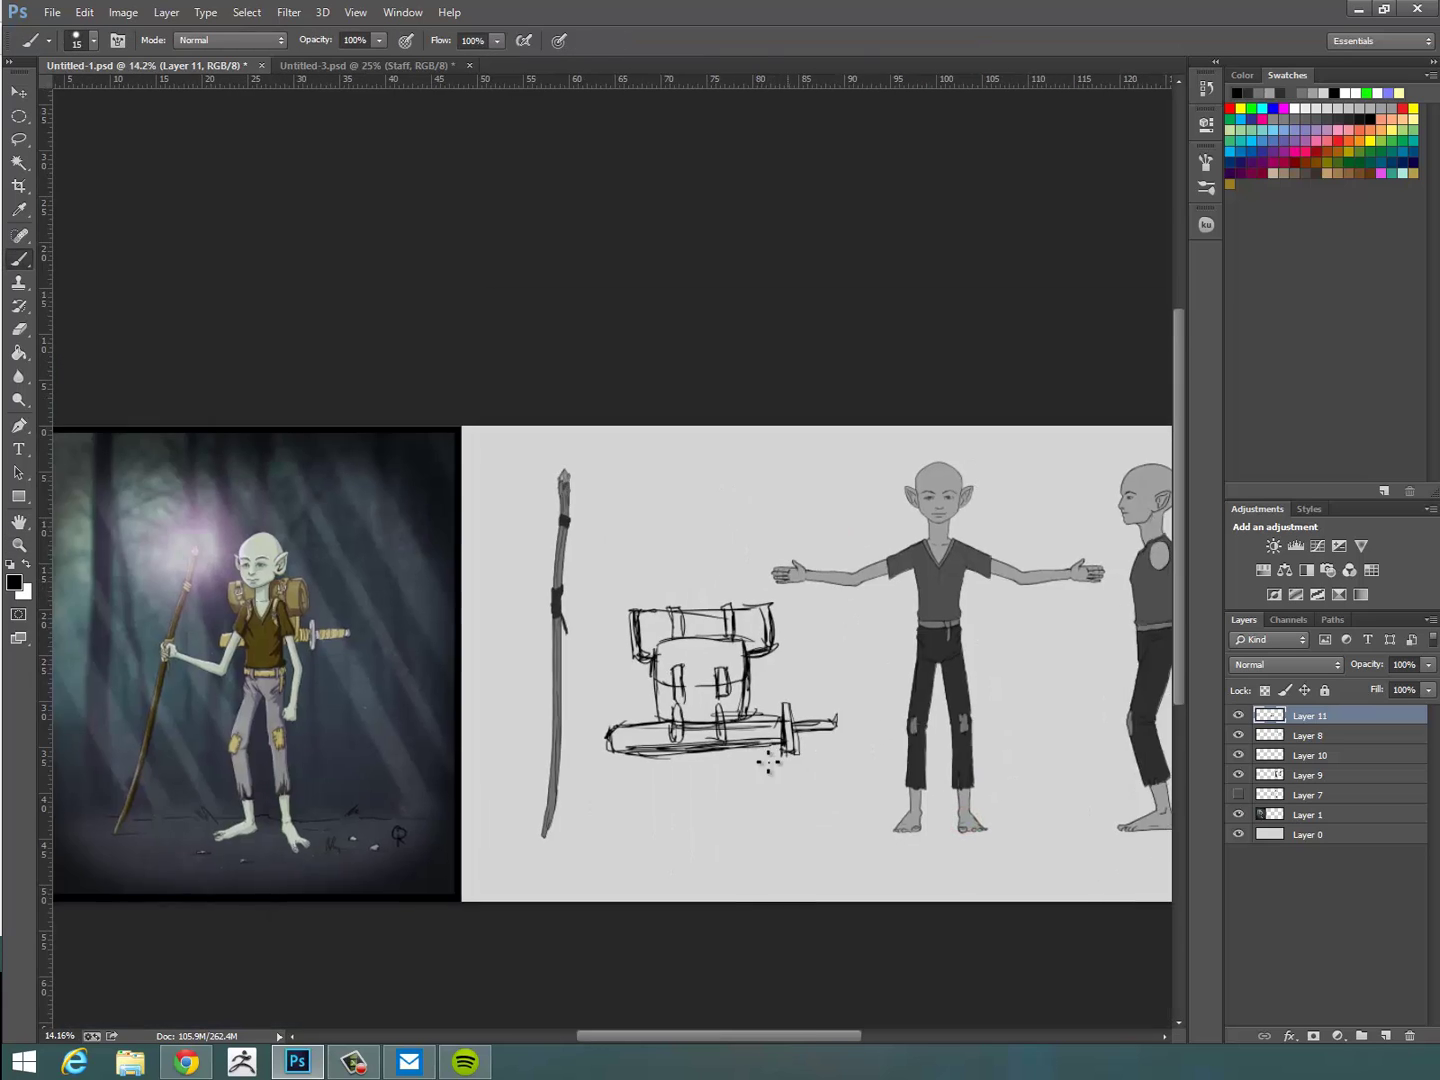
pyautogui.scroll(2, 769, 765)
pyautogui.hotkey('ctrl', 't')
pyautogui.moveTo(861, 551); pyautogui.dragTo(776, 609)
pyautogui.moveTo(662, 696)
pyautogui.mouseDown()
pyautogui.moveTo(757, 775)
pyautogui.moveTo(726, 796)
pyautogui.mouseUp()
pyautogui.moveTo(839, 708); pyautogui.dragTo(850, 700)
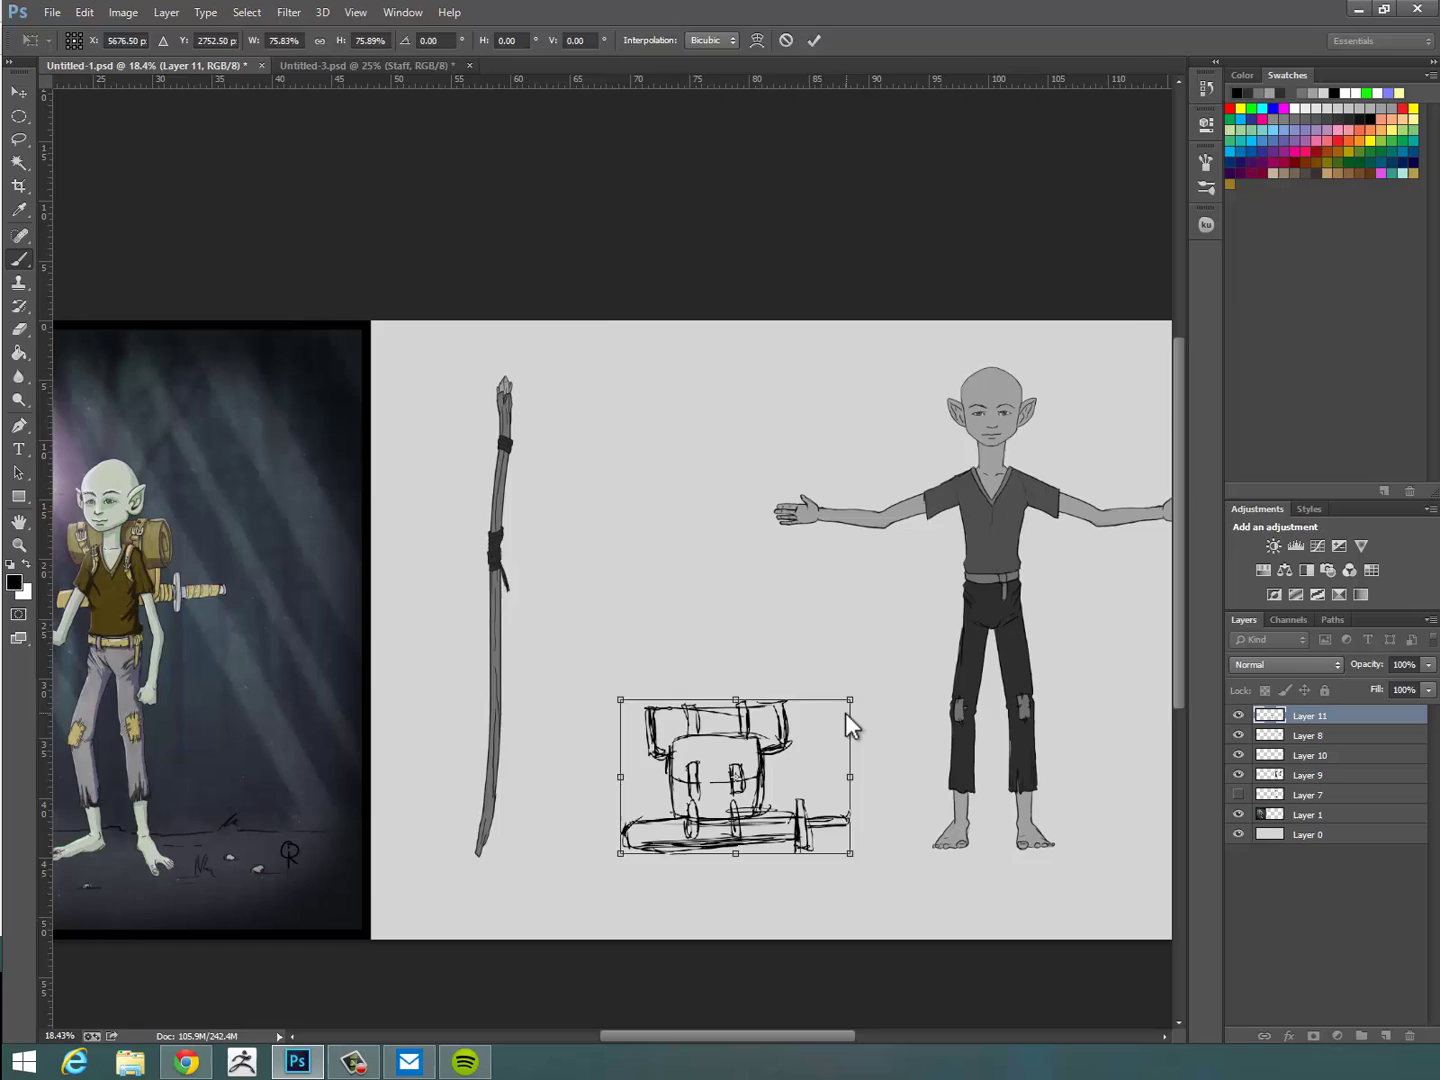
pyautogui.press('Return')
# Sketch the front face of a backpack in three-quarter view above the existing backpack sketch.
pyautogui.scroll(3, 815, 740)
pyautogui.moveTo(689, 610); pyautogui.dragTo(698, 714)
pyautogui.moveTo(691, 658); pyautogui.dragTo(694, 691)
pyautogui.moveTo(696, 601); pyautogui.dragTo(766, 578)
pyautogui.moveTo(765, 580); pyautogui.dragTo(768, 680)
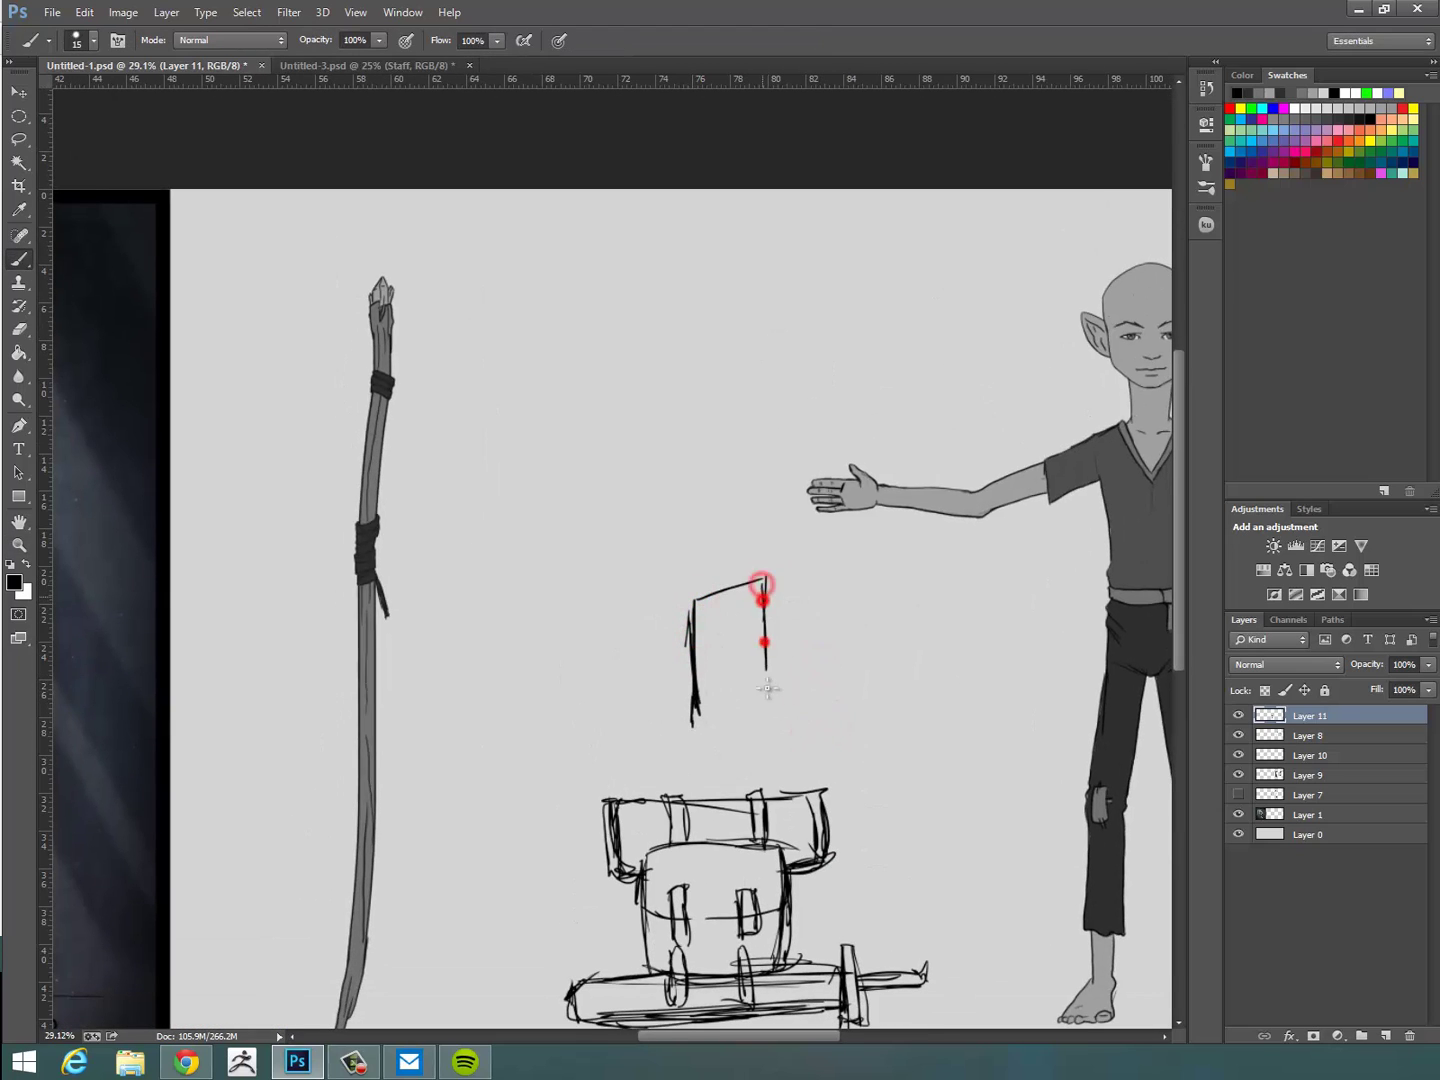
pyautogui.moveTo(692, 729); pyautogui.dragTo(782, 690)
pyautogui.moveTo(720, 715); pyautogui.dragTo(768, 697)
pyautogui.moveTo(767, 580); pyautogui.dragTo(771, 694)
# Add the side and top planes and the flap line to the three-quarter backpack sketch.
pyautogui.moveTo(668, 588)
pyautogui.mouseDown()
pyautogui.moveTo(691, 602)
pyautogui.moveTo(664, 702)
pyautogui.mouseUp()
pyautogui.moveTo(665, 711); pyautogui.dragTo(692, 728)
pyautogui.moveTo(668, 588); pyautogui.dragTo(765, 565)
pyautogui.moveTo(755, 560); pyautogui.dragTo(765, 578)
pyautogui.moveTo(698, 661); pyautogui.dragTo(770, 650)
pyautogui.moveTo(768, 588); pyautogui.dragTo(772, 650)
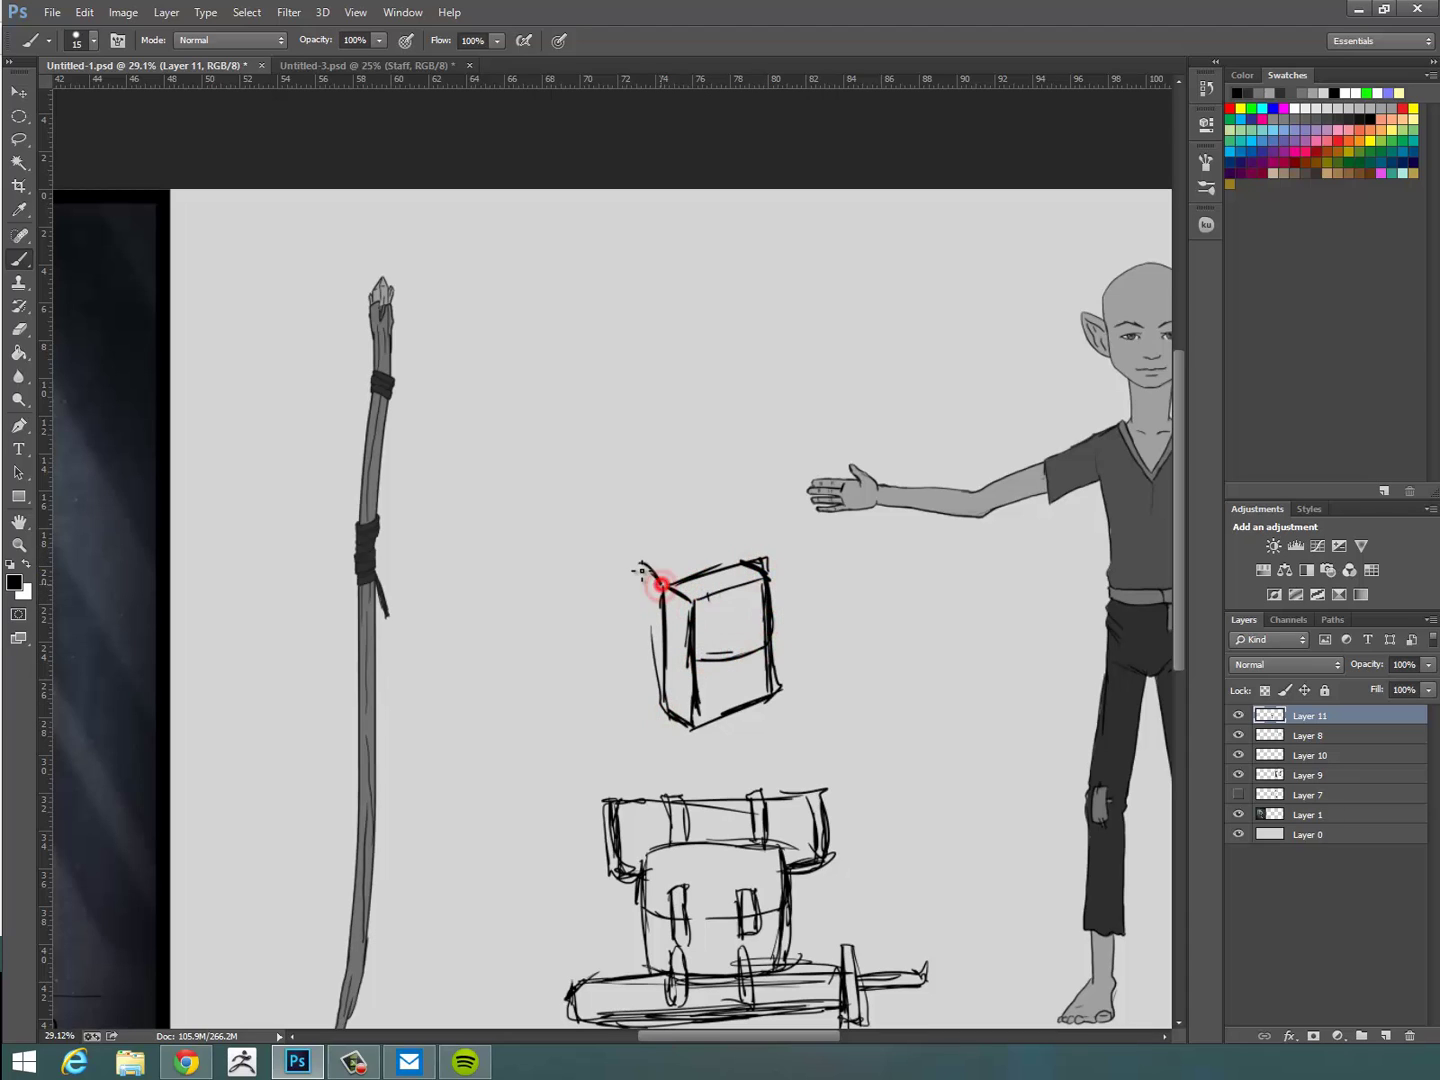
# Sketch the two shoulder straps, the two front straps and the hanging sword loops on the three-quarter backpack.
pyautogui.moveTo(661, 584); pyautogui.dragTo(646, 680)
pyautogui.moveTo(668, 576); pyautogui.dragTo(645, 682)
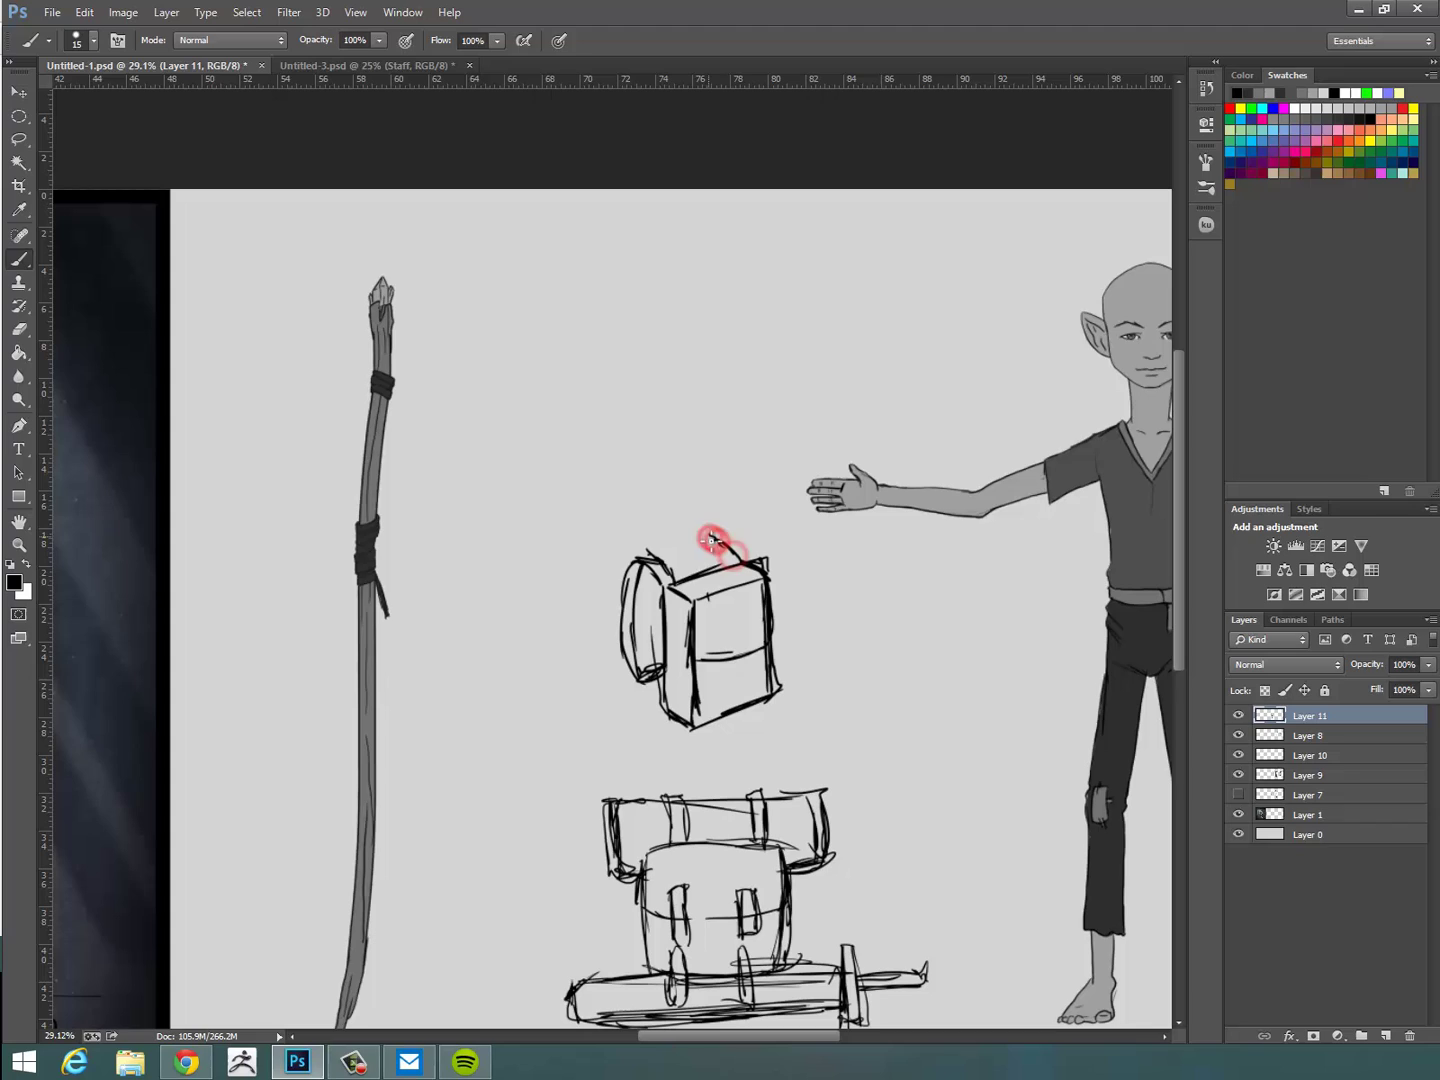
pyautogui.moveTo(711, 540); pyautogui.dragTo(706, 556)
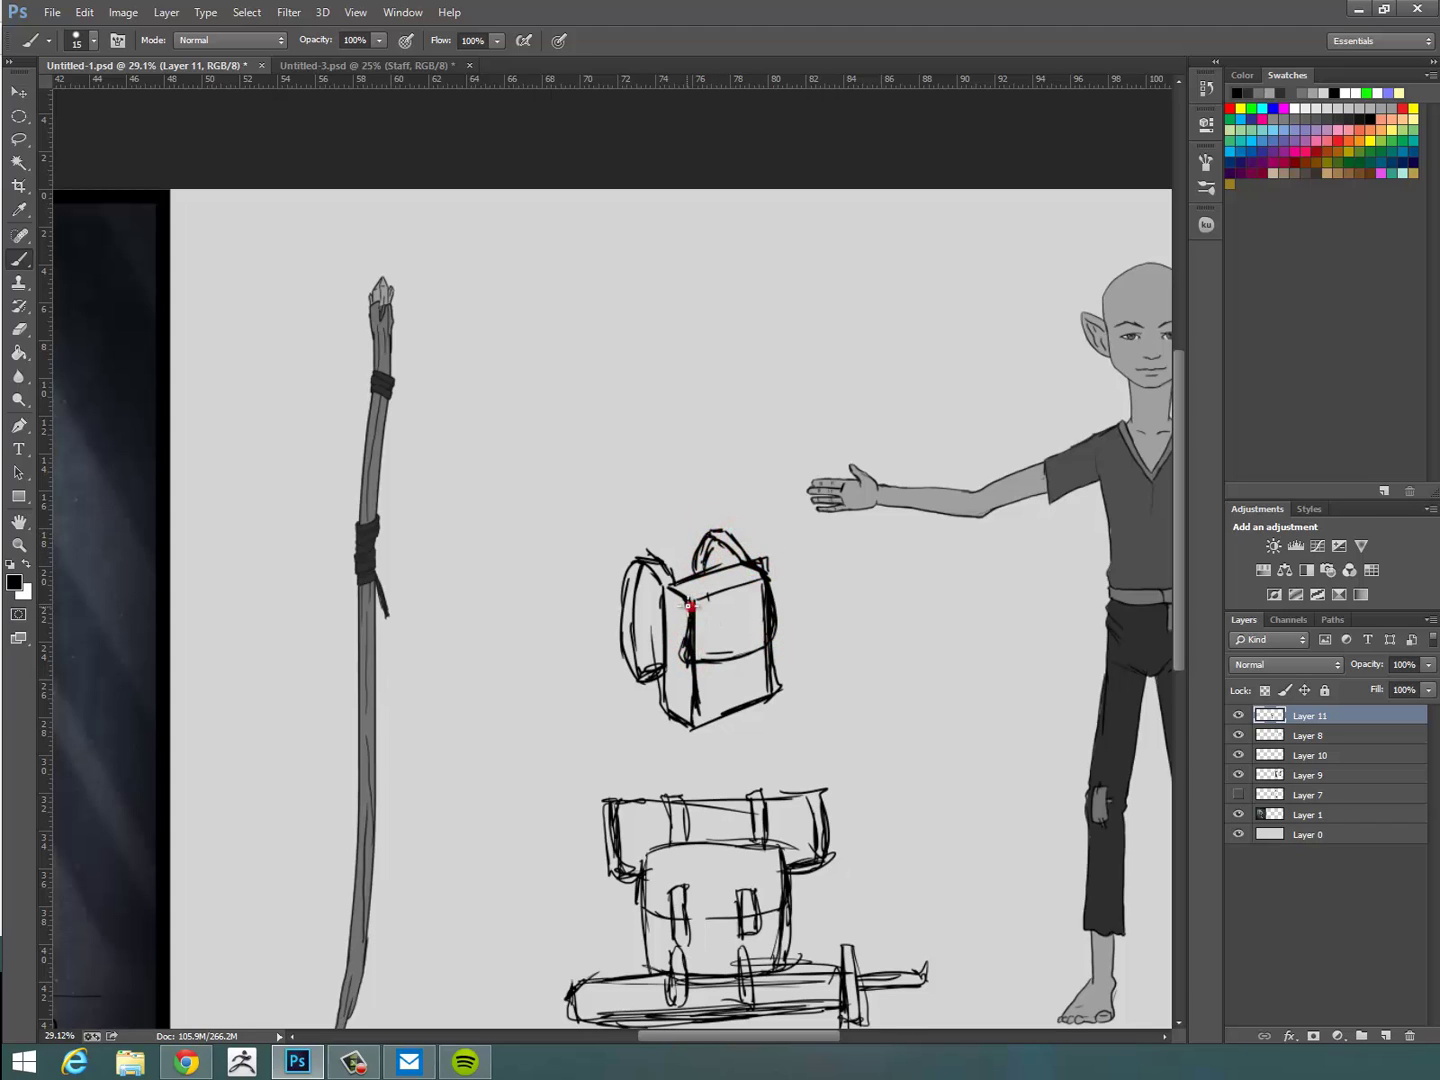
pyautogui.moveTo(726, 684); pyautogui.dragTo(718, 688)
pyautogui.moveTo(745, 636); pyautogui.dragTo(758, 660)
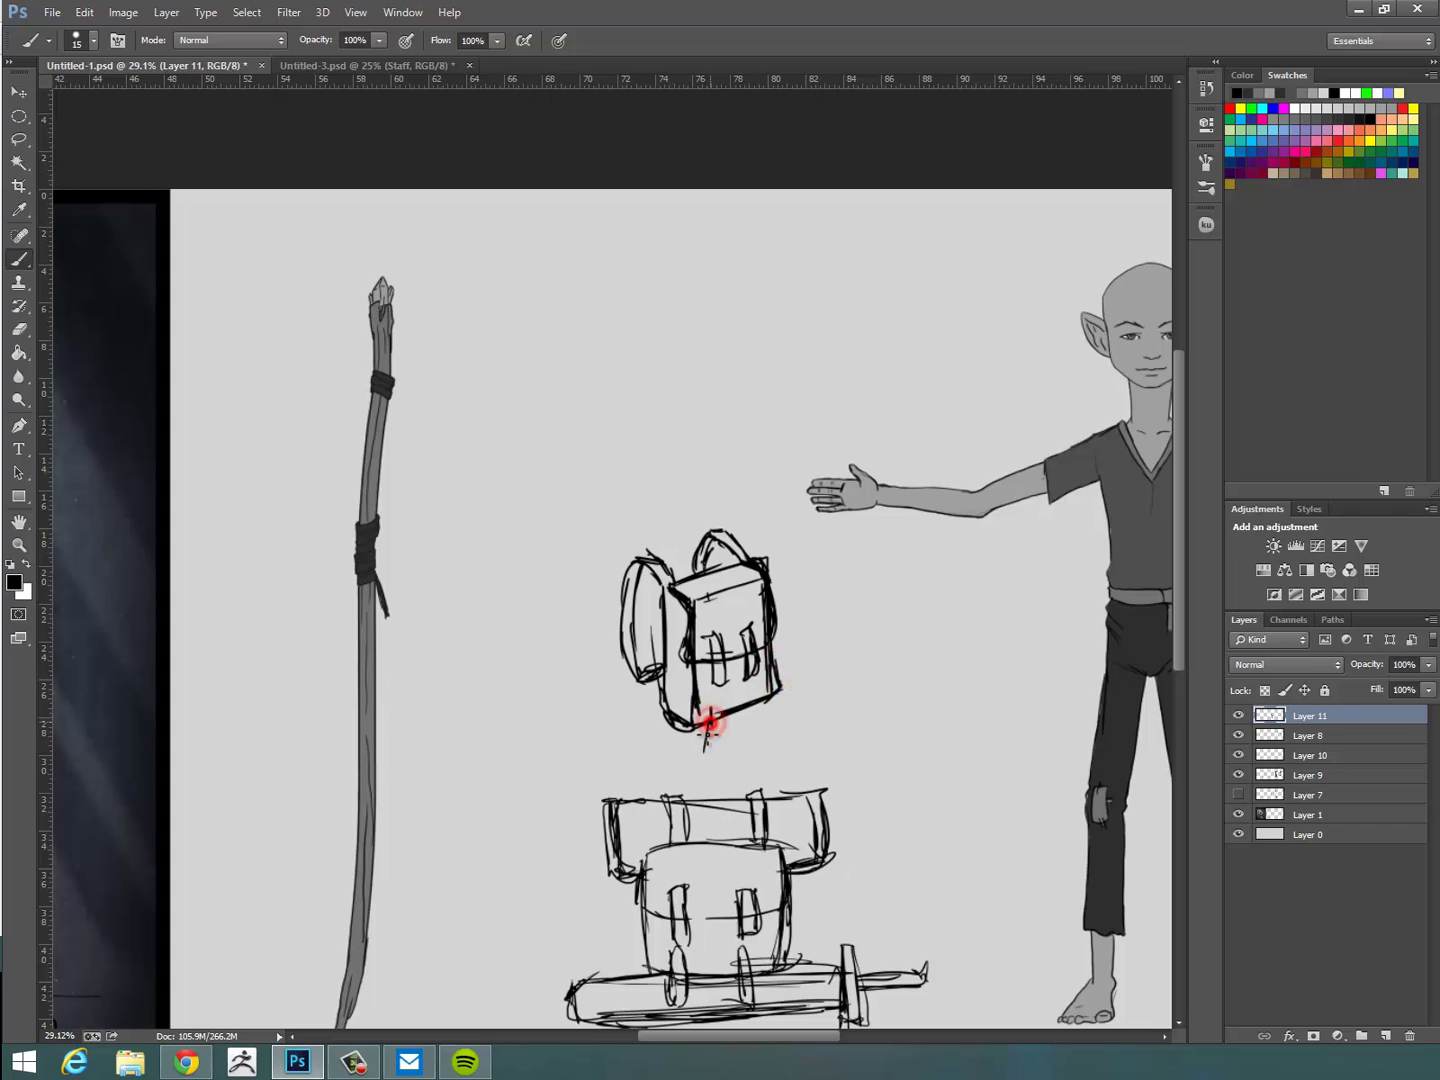
pyautogui.moveTo(756, 695); pyautogui.dragTo(761, 754)
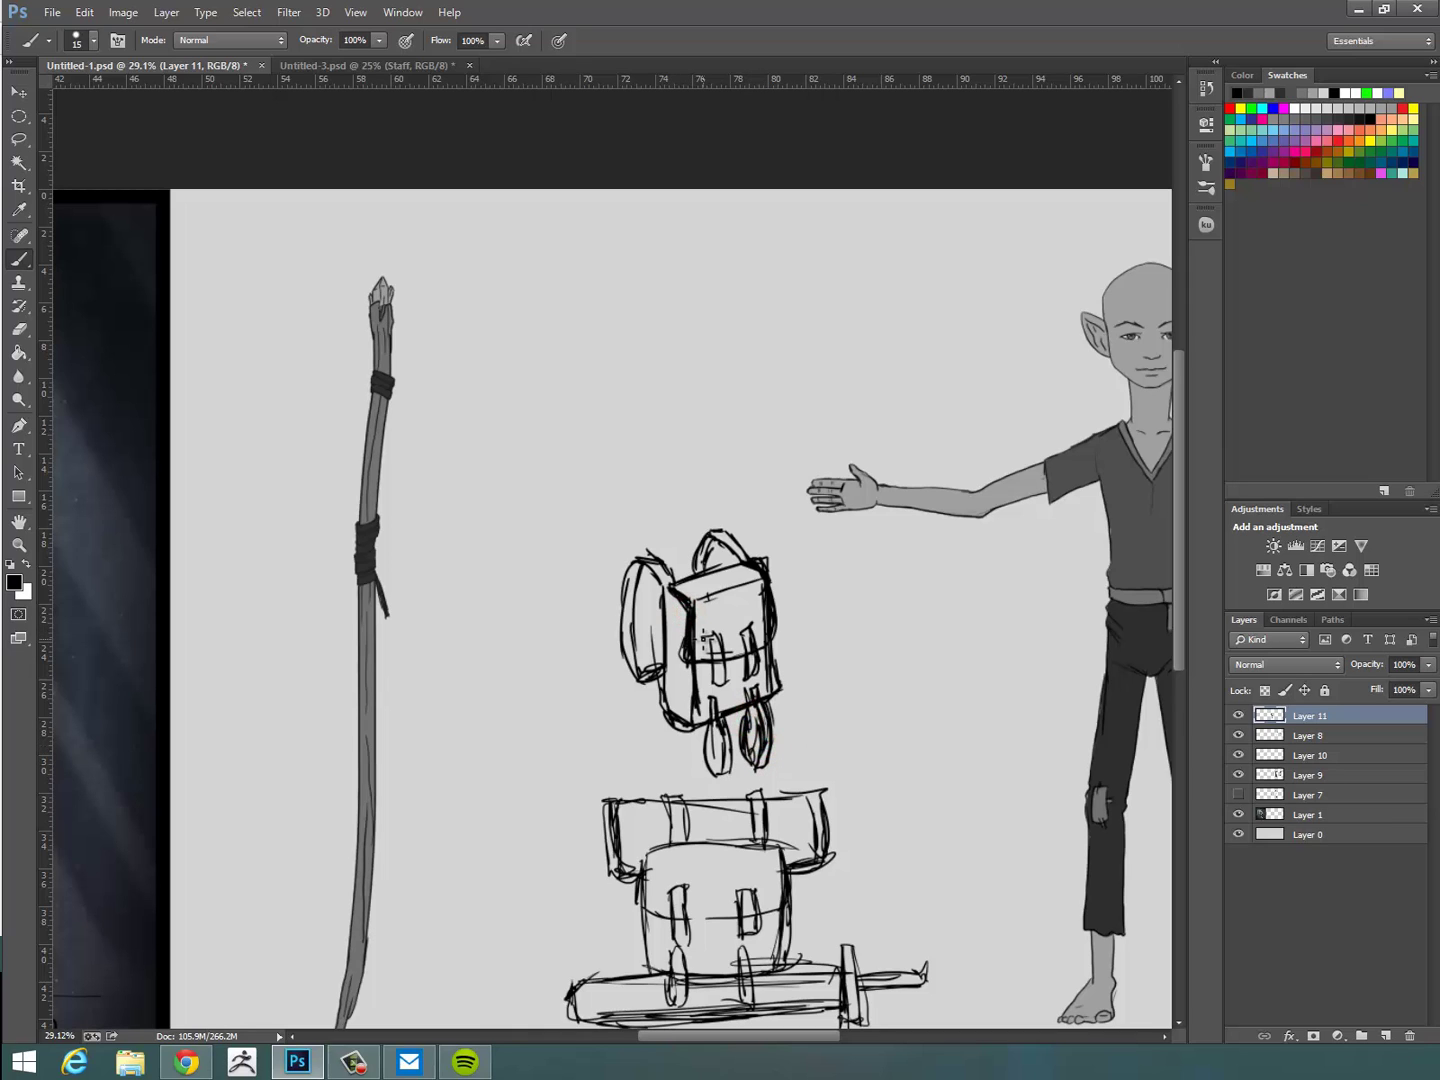
# Delete the earlier straight-on backpack, bedroll and sword sketch beneath the three-quarter backpack.
pyautogui.scroll(-2, 836, 797)
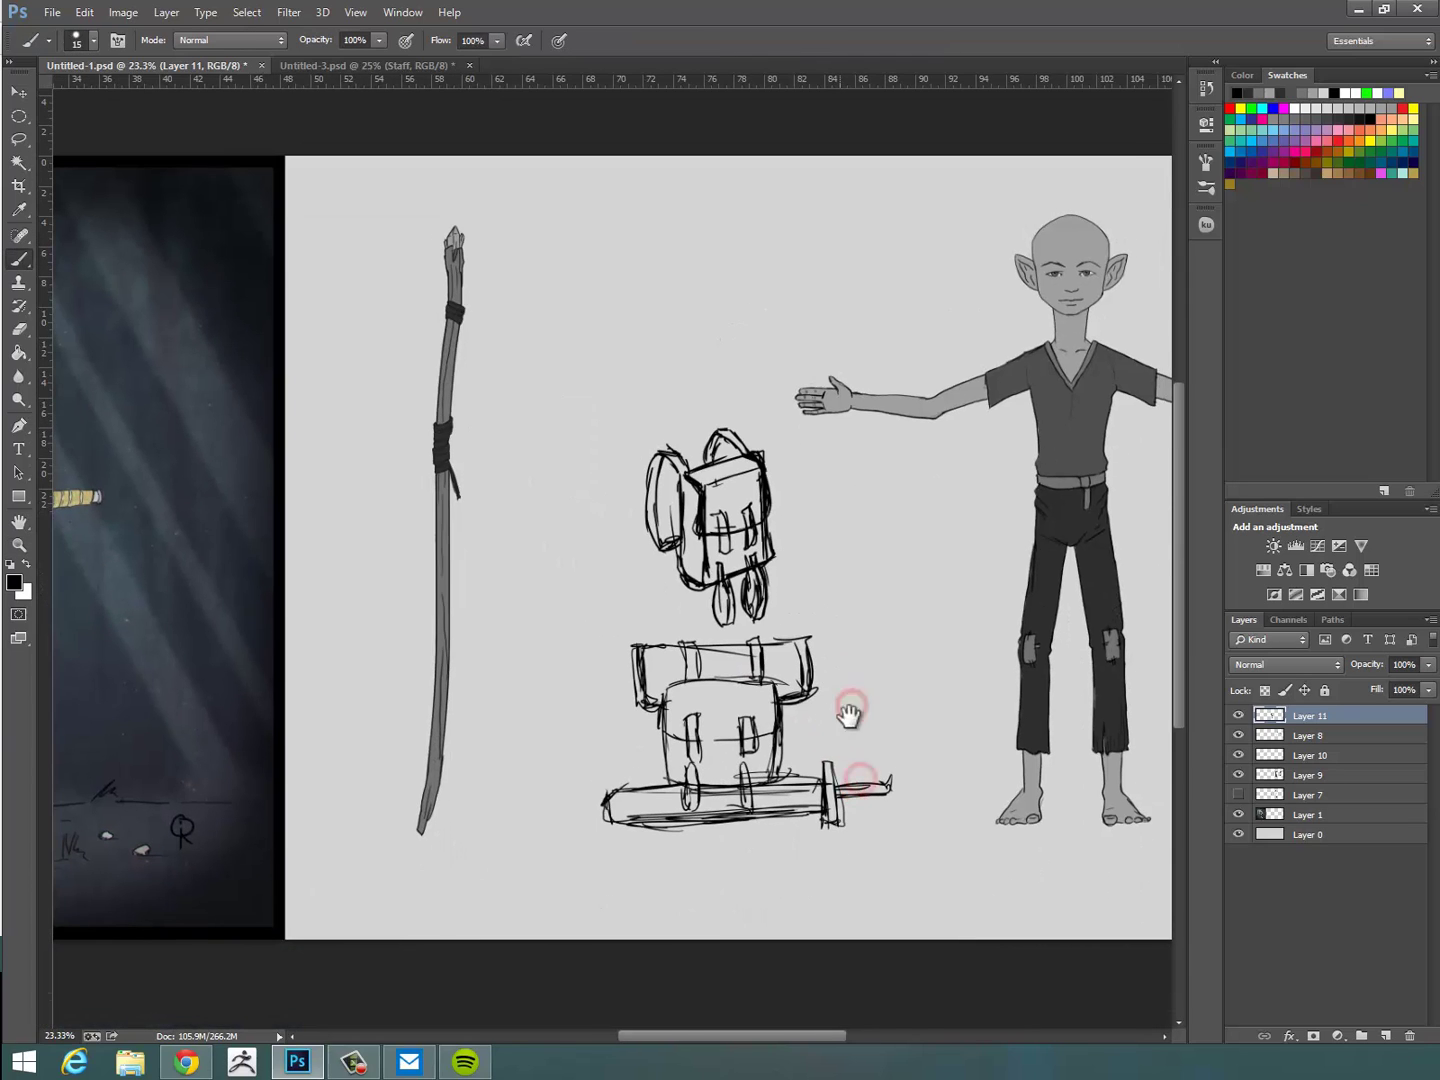
pyautogui.press('e')
pyautogui.press('l')
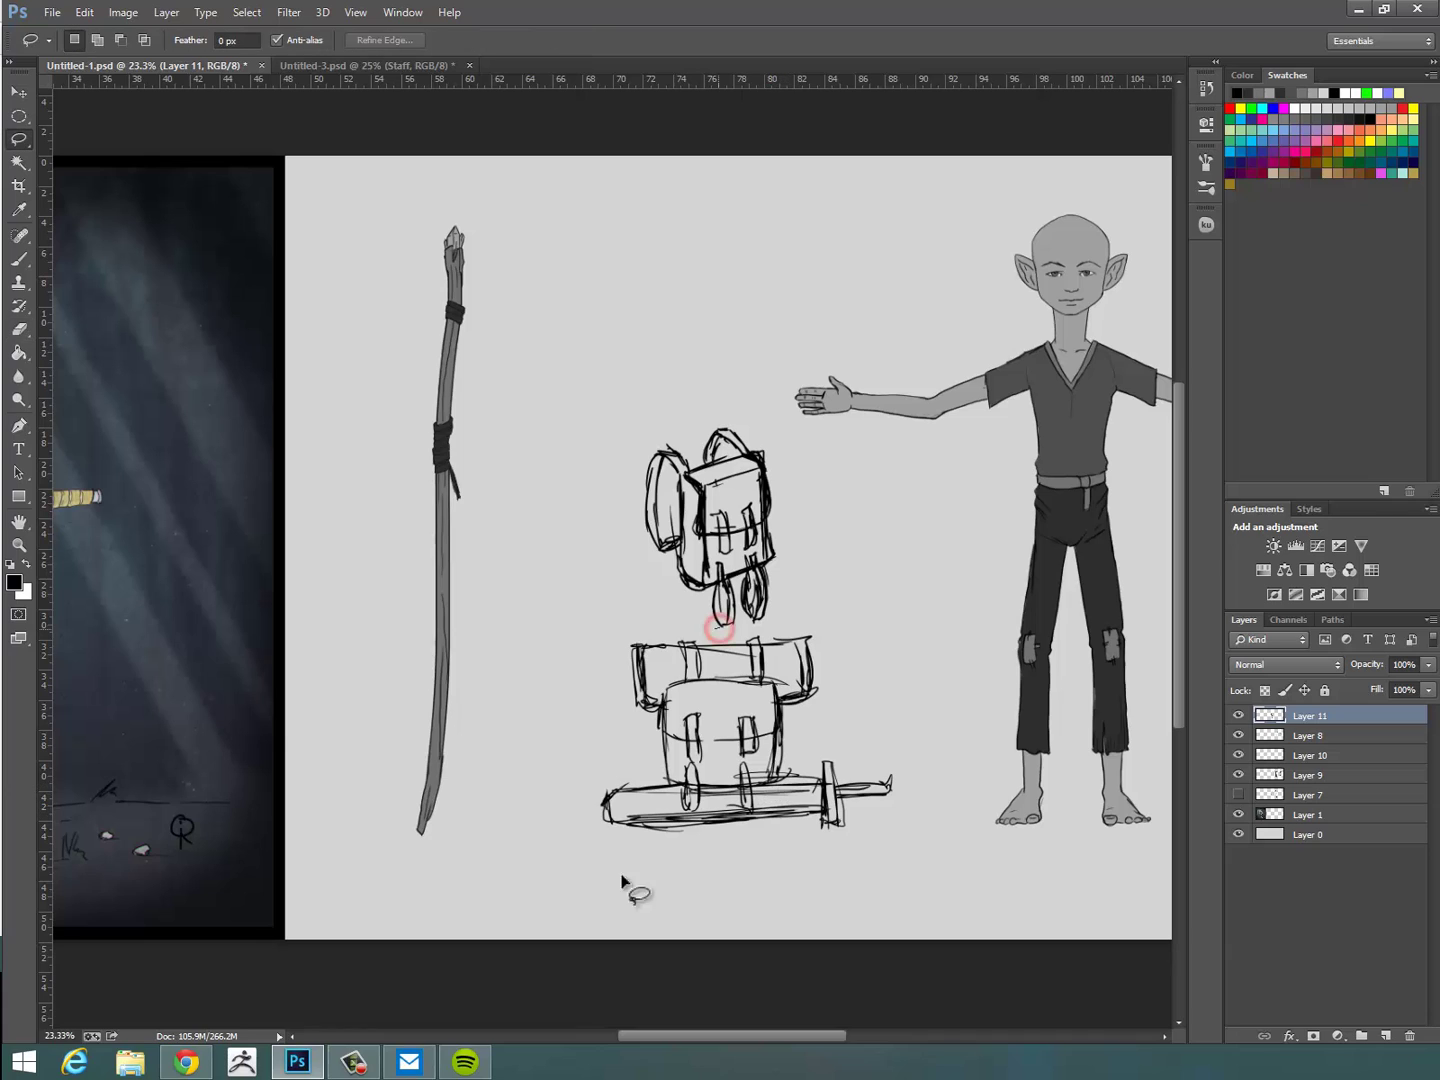
pyautogui.moveTo(700, 612); pyautogui.dragTo(685, 611)
pyautogui.press('Delete')
pyautogui.hotkey('ctrl', 'd')
# Scale the three-quarter backpack sketch to about 128% and place it between the staff and the front view.
pyautogui.hotkey('ctrl', 't')
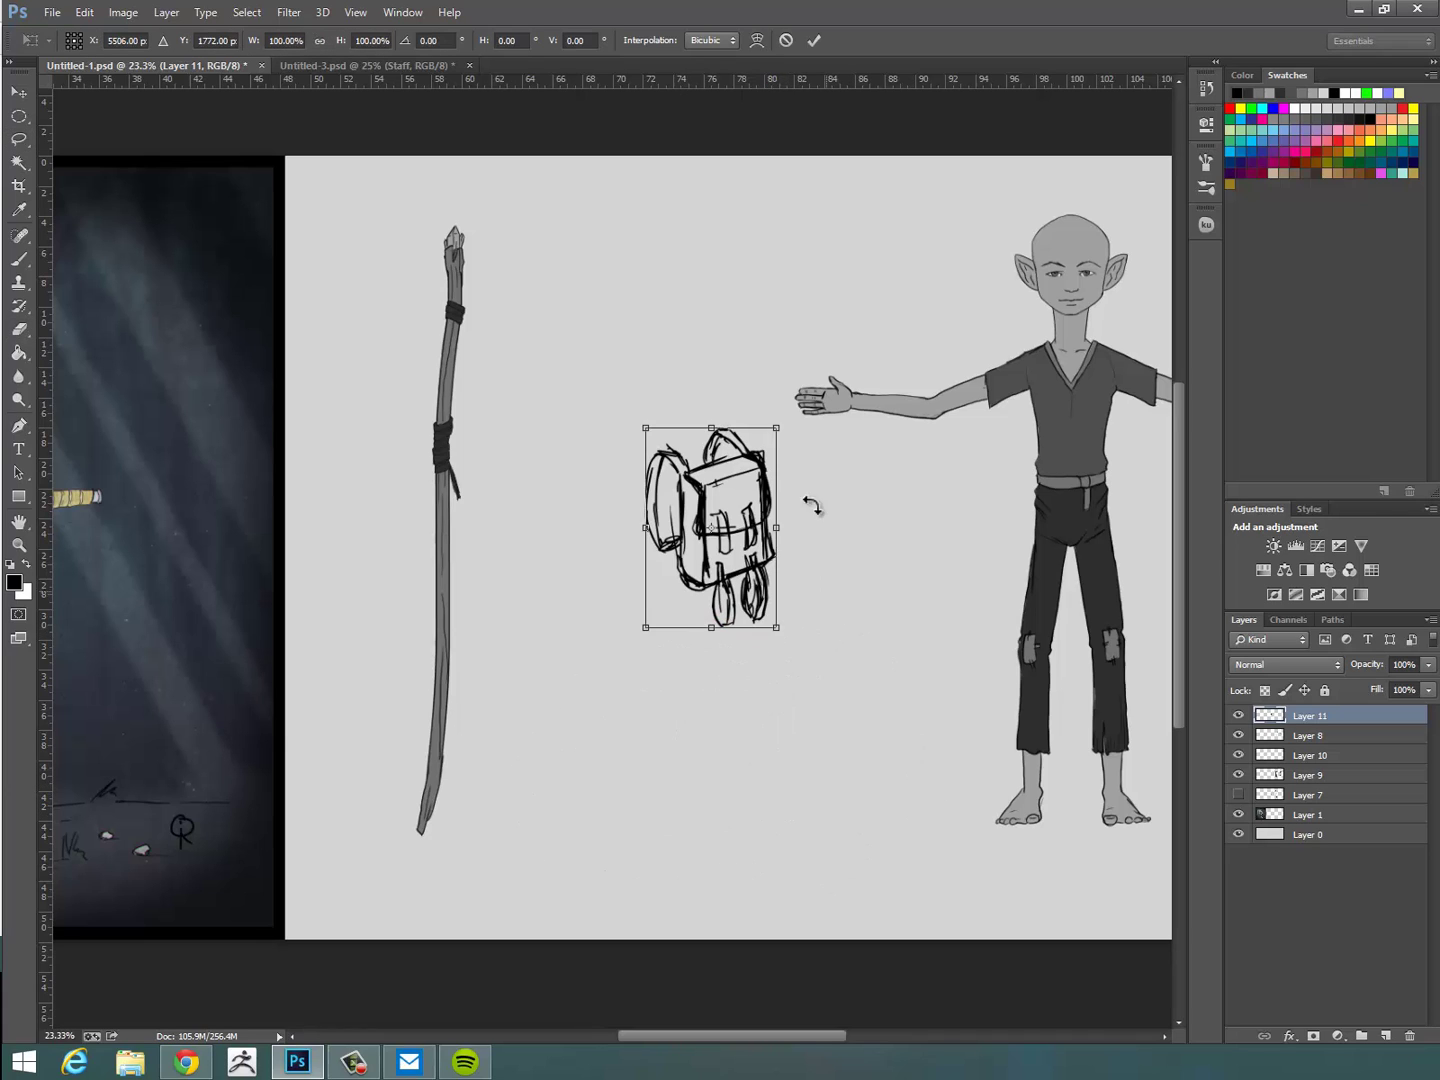
pyautogui.moveTo(779, 428); pyautogui.dragTo(814, 372)
pyautogui.moveTo(765, 501)
pyautogui.mouseDown()
pyautogui.moveTo(690, 601)
pyautogui.moveTo(724, 573)
pyautogui.mouseUp()
pyautogui.moveTo(710, 540); pyautogui.dragTo(699, 512)
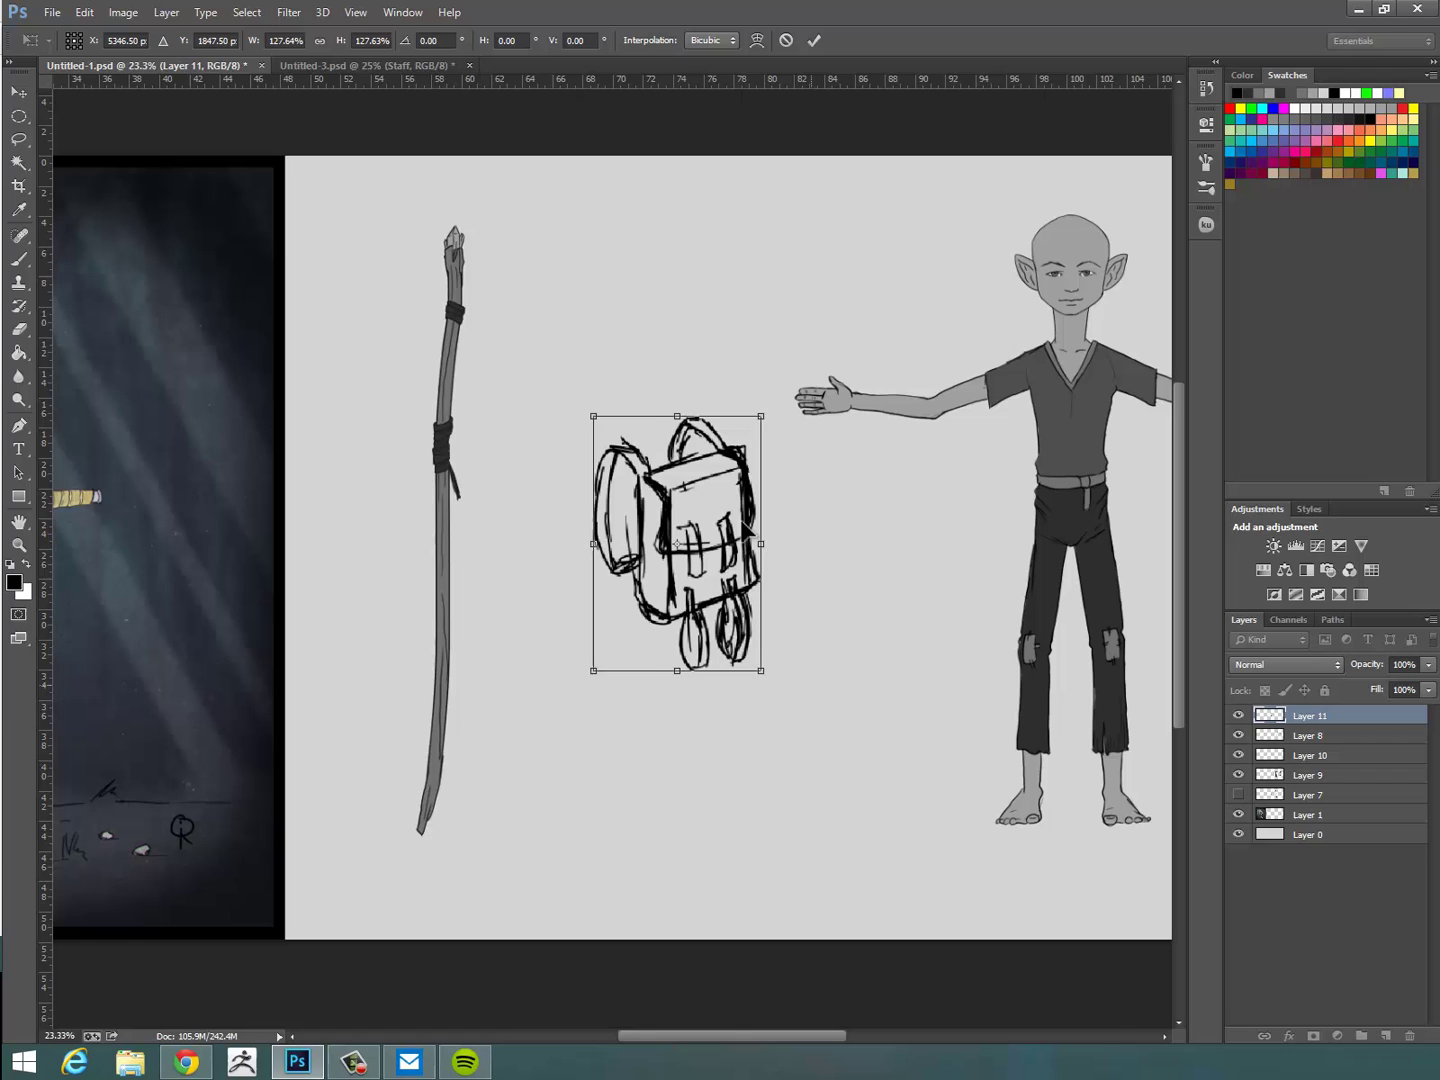
pyautogui.press('Return')
# Sketch a tilted cylindrical bedroll with a spiral end and two ties above the backpack.
pyautogui.press('b')
pyautogui.moveTo(594, 312)
pyautogui.mouseDown()
pyautogui.moveTo(582, 328)
pyautogui.moveTo(594, 314)
pyautogui.mouseUp()
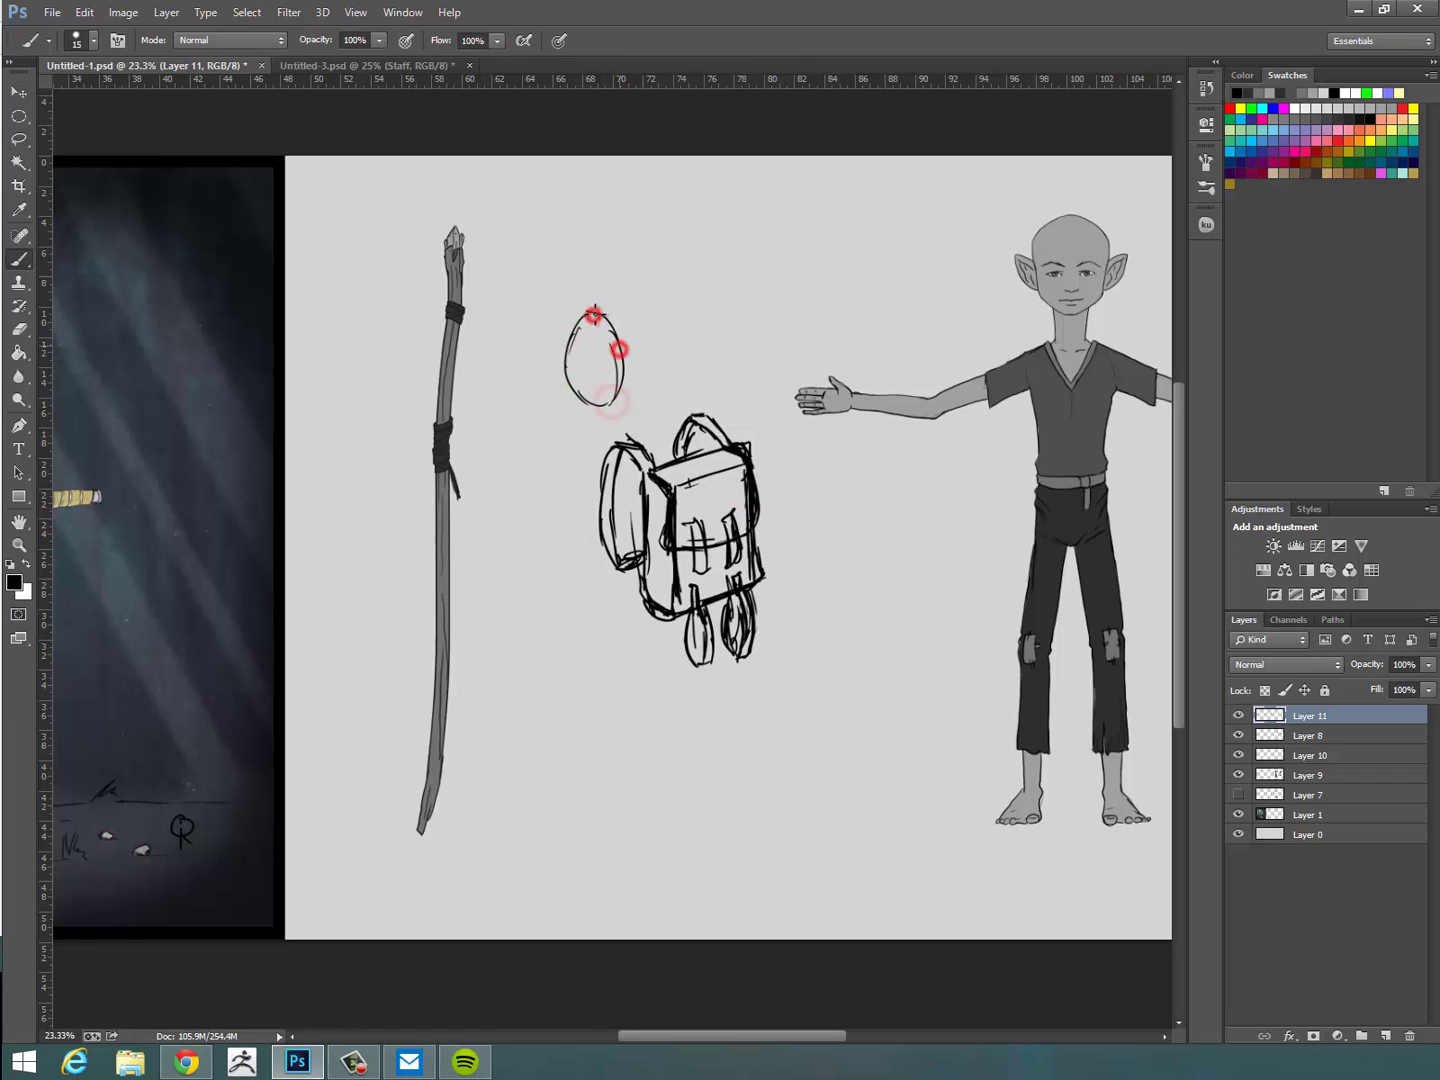
pyautogui.moveTo(617, 396); pyautogui.dragTo(607, 405)
pyautogui.moveTo(598, 313); pyautogui.dragTo(689, 304)
pyautogui.moveTo(638, 398)
pyautogui.mouseDown()
pyautogui.moveTo(735, 373)
pyautogui.moveTo(754, 305)
pyautogui.mouseUp()
pyautogui.moveTo(669, 302)
pyautogui.mouseDown()
pyautogui.moveTo(738, 297)
pyautogui.moveTo(758, 356)
pyautogui.mouseUp()
pyautogui.moveTo(584, 323); pyautogui.dragTo(586, 368)
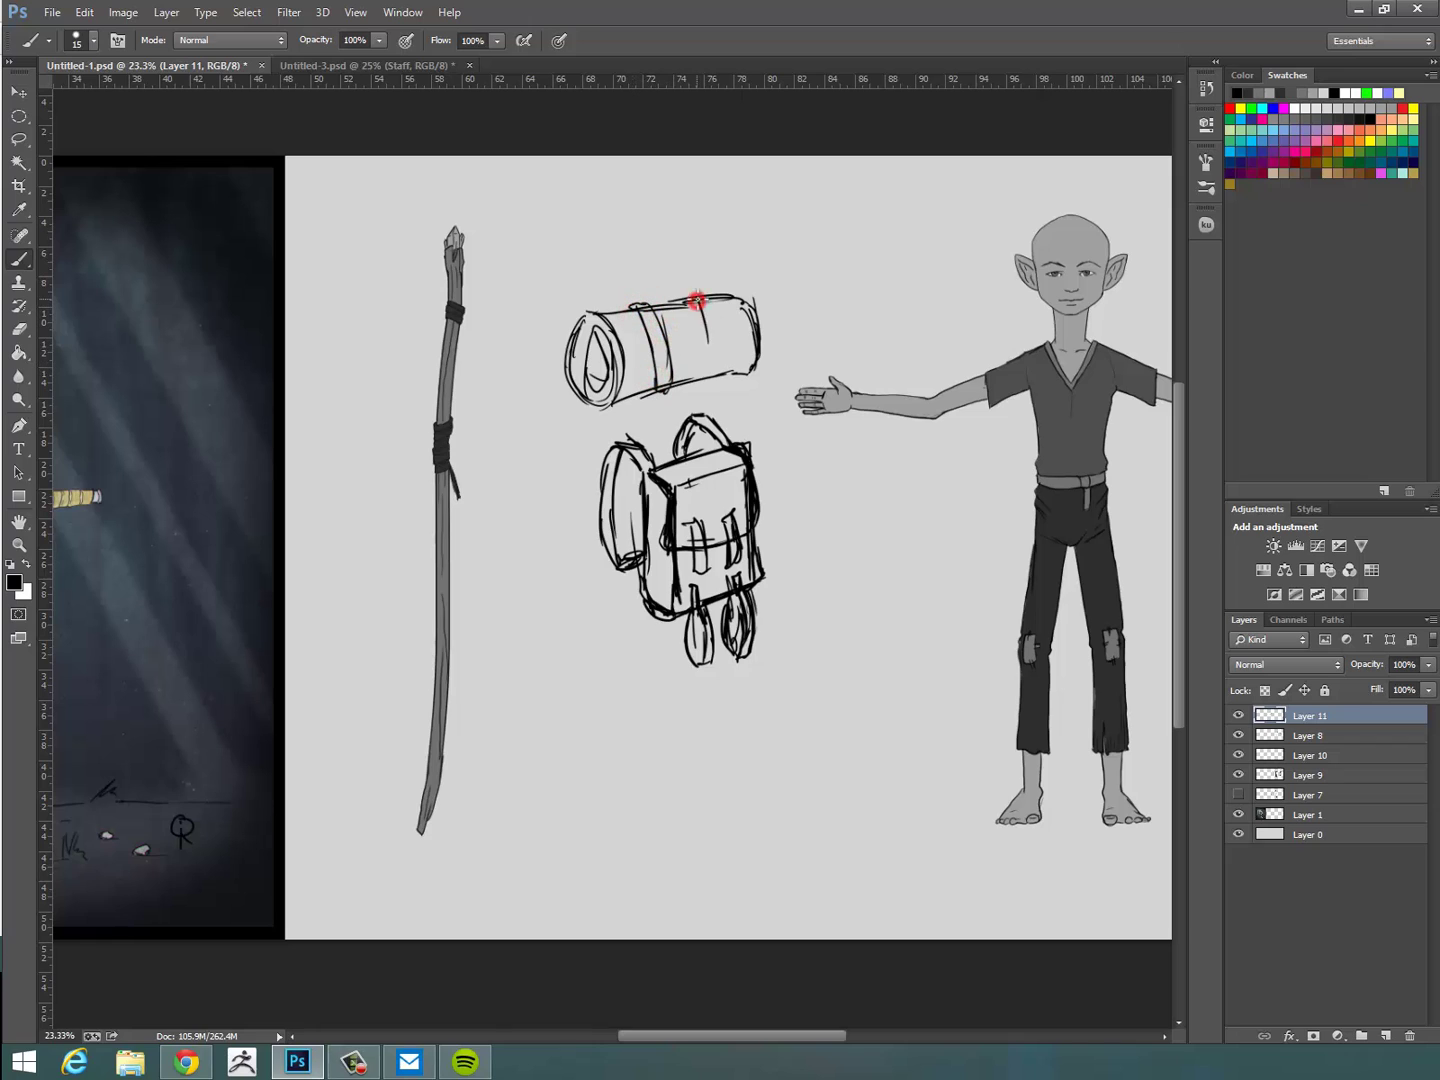
# Reposition the bedroll above the backpack and shift both sketches slightly toward the staff.
pyautogui.press('l')
pyautogui.moveTo(686, 254)
pyautogui.mouseDown()
pyautogui.moveTo(794, 318)
pyautogui.moveTo(770, 285)
pyautogui.mouseUp()
pyautogui.moveTo(732, 262)
pyautogui.mouseDown()
pyautogui.moveTo(790, 360)
pyautogui.moveTo(770, 290)
pyautogui.mouseUp()
pyautogui.moveTo(750, 342); pyautogui.dragTo(769, 324)
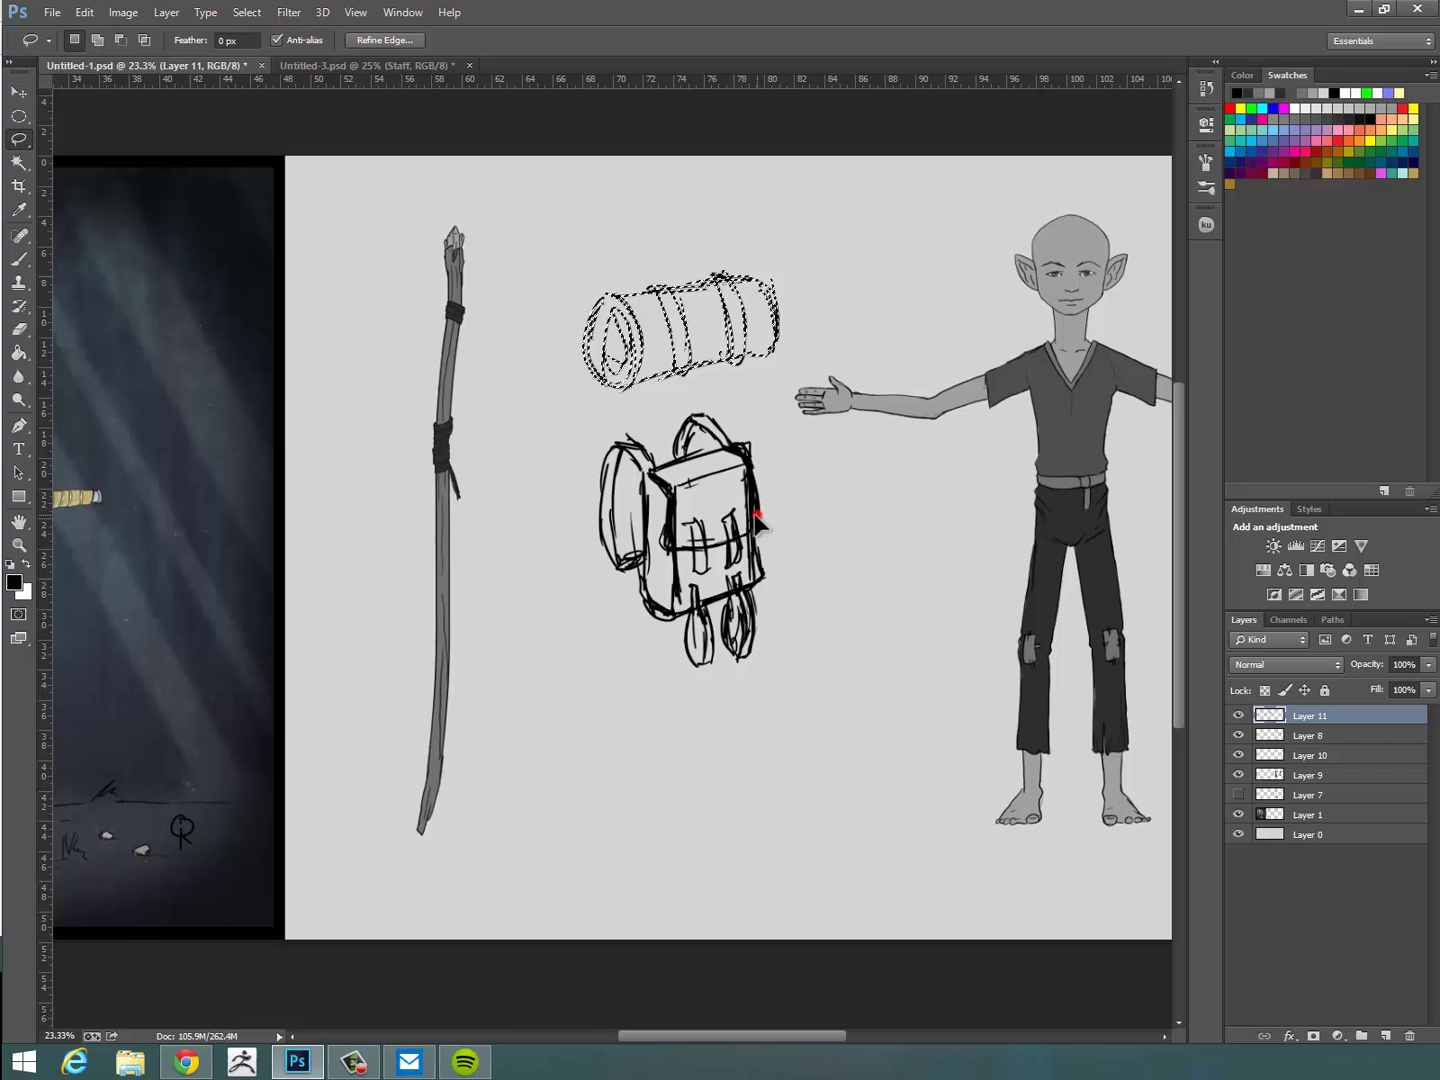
pyautogui.moveTo(761, 516); pyautogui.dragTo(742, 504)
pyautogui.hotkey('ctrl', 'd')
# Sketch the sheathed sword horizontally beneath the backpack, with its crossguard, handle and sheath tip.
pyautogui.press('b')
pyautogui.moveTo(609, 722); pyautogui.dragTo(776, 720)
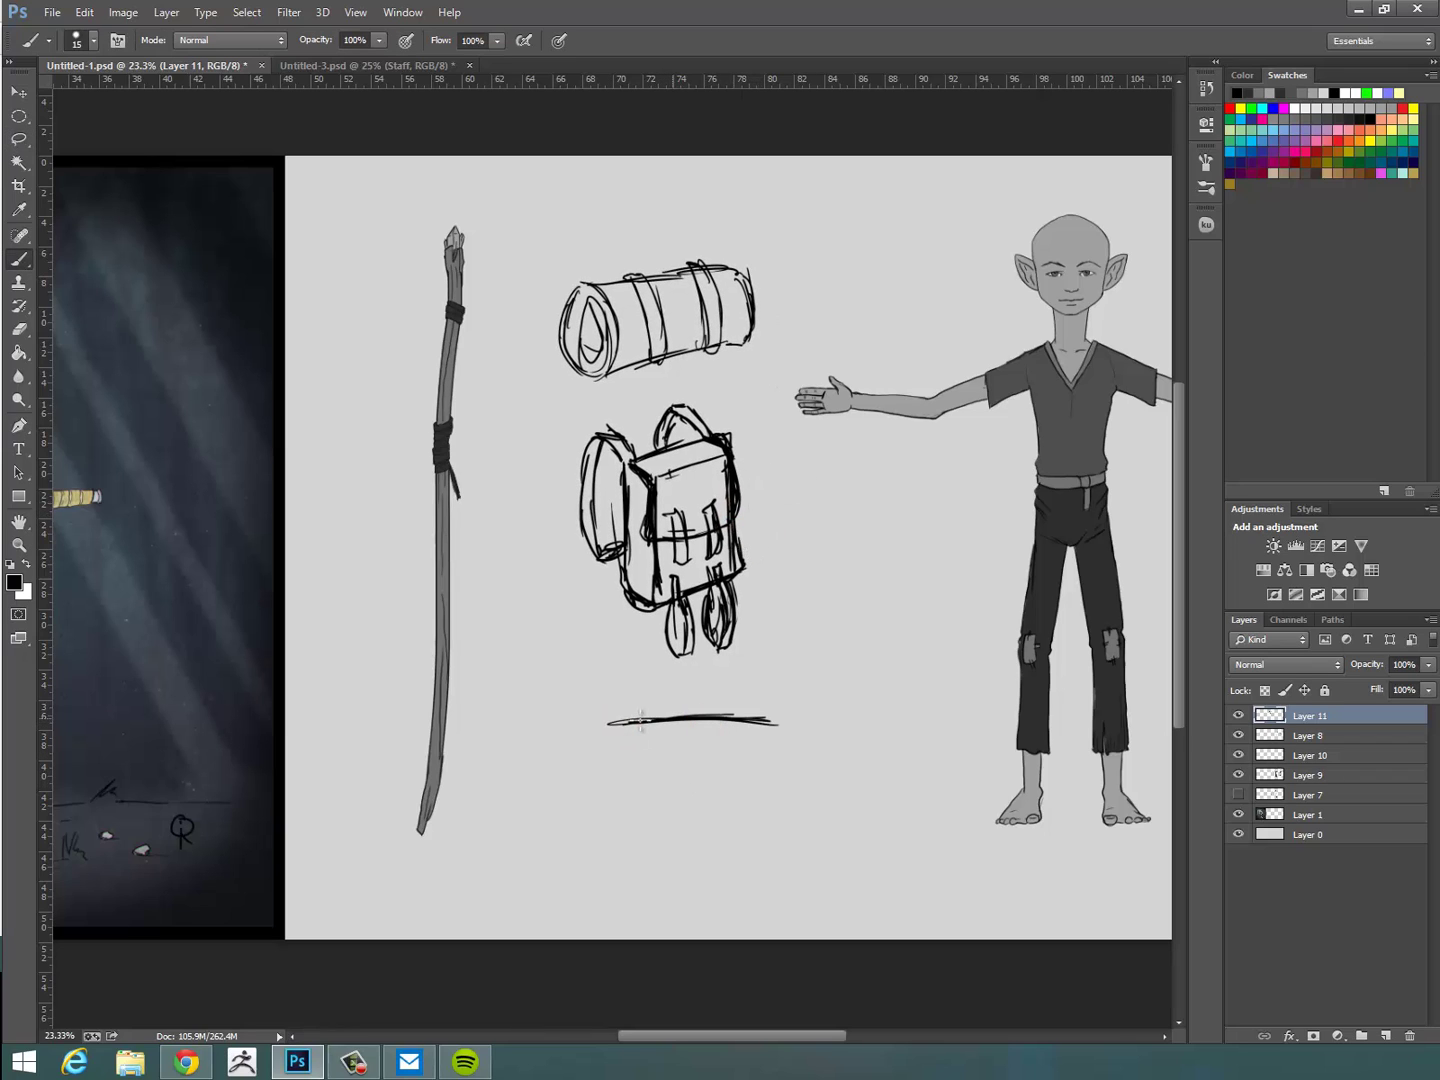
pyautogui.moveTo(590, 760)
pyautogui.mouseDown()
pyautogui.moveTo(823, 719)
pyautogui.moveTo(829, 701)
pyautogui.moveTo(845, 733)
pyautogui.moveTo(908, 724)
pyautogui.mouseUp()
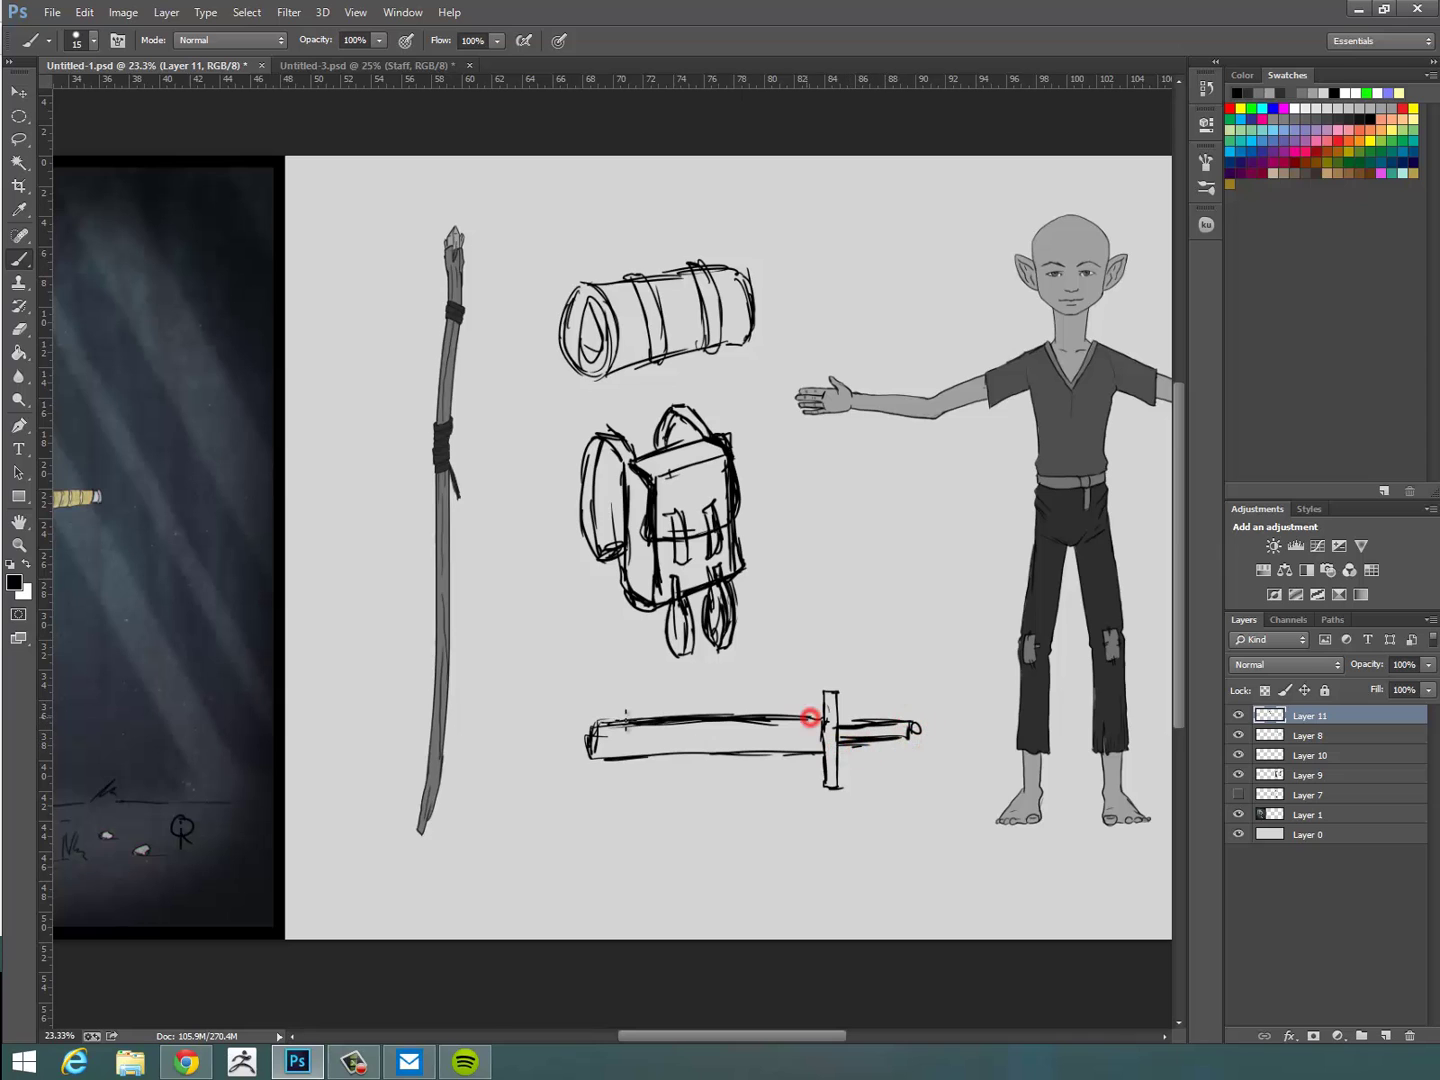
pyautogui.moveTo(810, 717)
pyautogui.mouseDown()
pyautogui.moveTo(596, 768)
pyautogui.moveTo(861, 771)
pyautogui.moveTo(761, 790)
pyautogui.mouseUp()
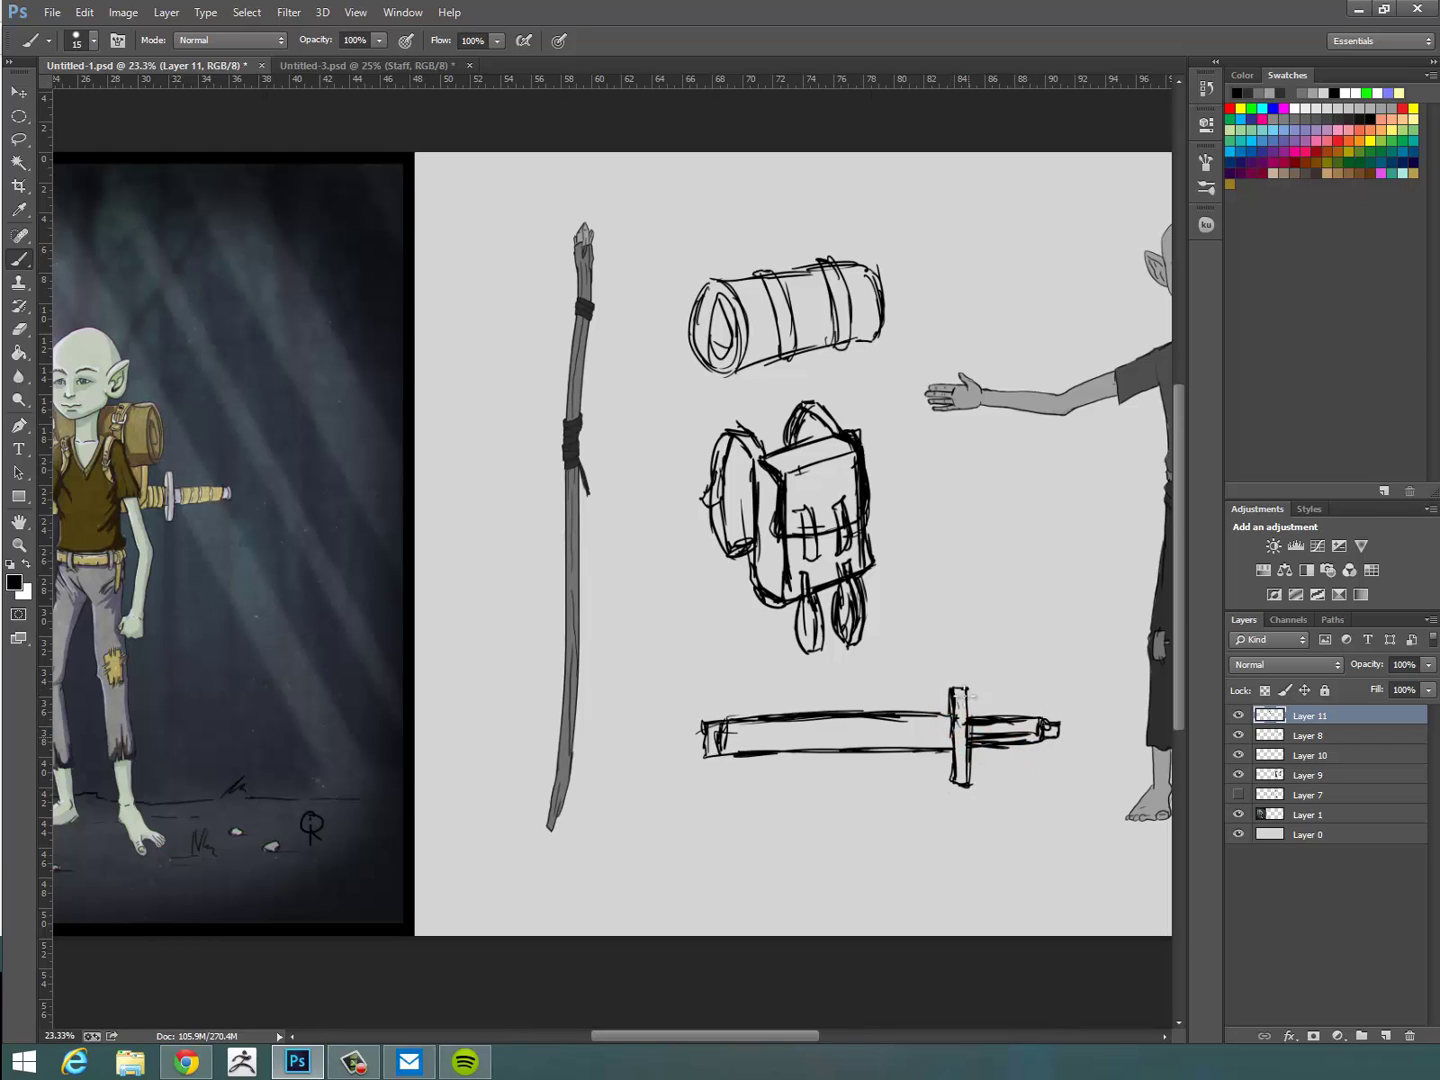
# Scale the sword sketch to about 84% and place it beneath the backpack.
pyautogui.press('l')
pyautogui.moveTo(850, 668); pyautogui.dragTo(857, 675)
pyautogui.hotkey('ctrl', 't')
pyautogui.moveTo(1092, 666); pyautogui.dragTo(1018, 691)
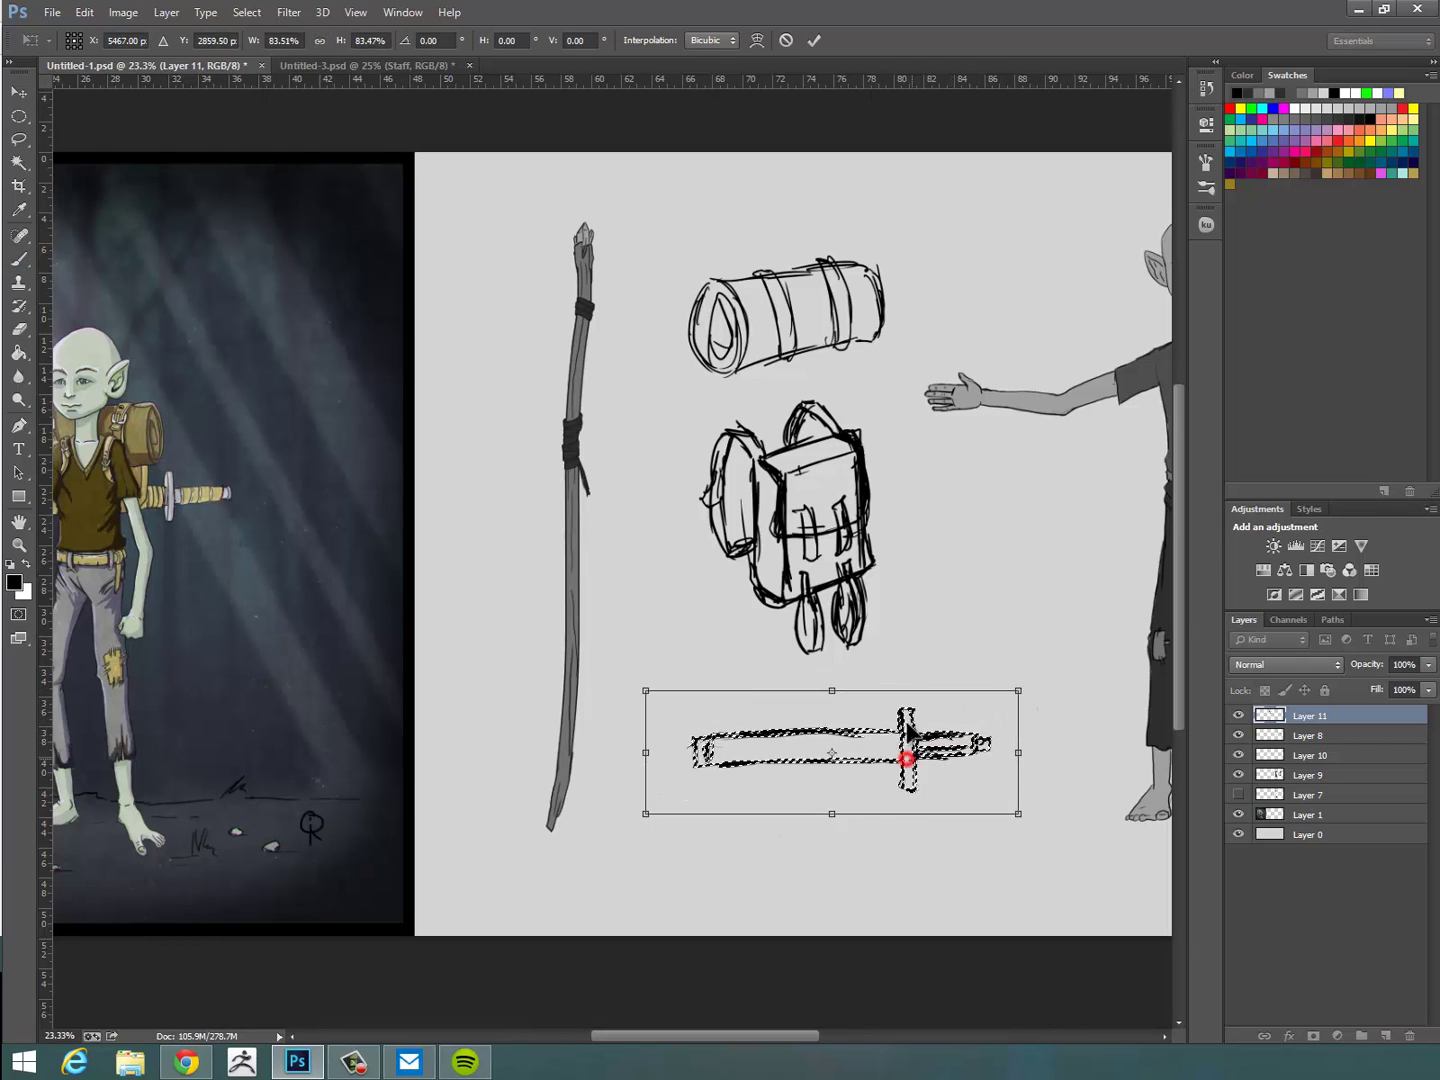
pyautogui.moveTo(913, 754); pyautogui.dragTo(911, 721)
pyautogui.press('Return')
pyautogui.hotkey('ctrl', 'd')
# Lower the gear sketch layer's opacity until the lines are faint and add a new layer above it.
pyautogui.moveTo(885, 581); pyautogui.dragTo(887, 601)
pyautogui.moveTo(1040, 773); pyautogui.dragTo(1003, 781)
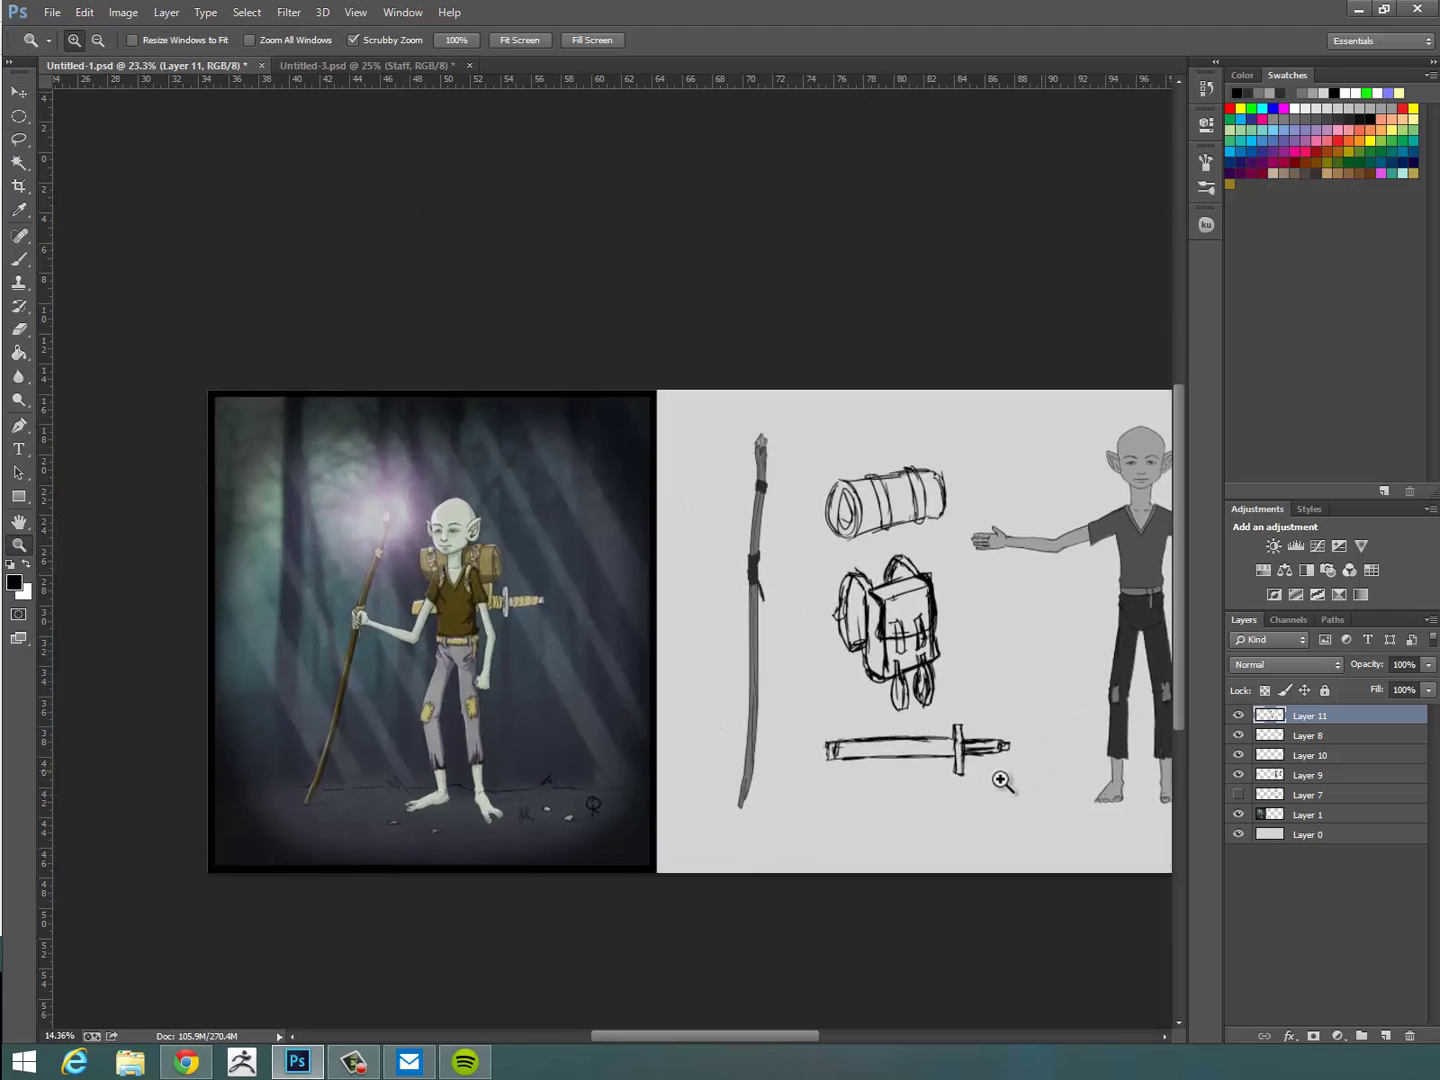
pyautogui.moveTo(1148, 809)
pyautogui.mouseDown()
pyautogui.moveTo(843, 842)
pyautogui.moveTo(861, 855)
pyautogui.moveTo(897, 839)
pyautogui.mouseUp()
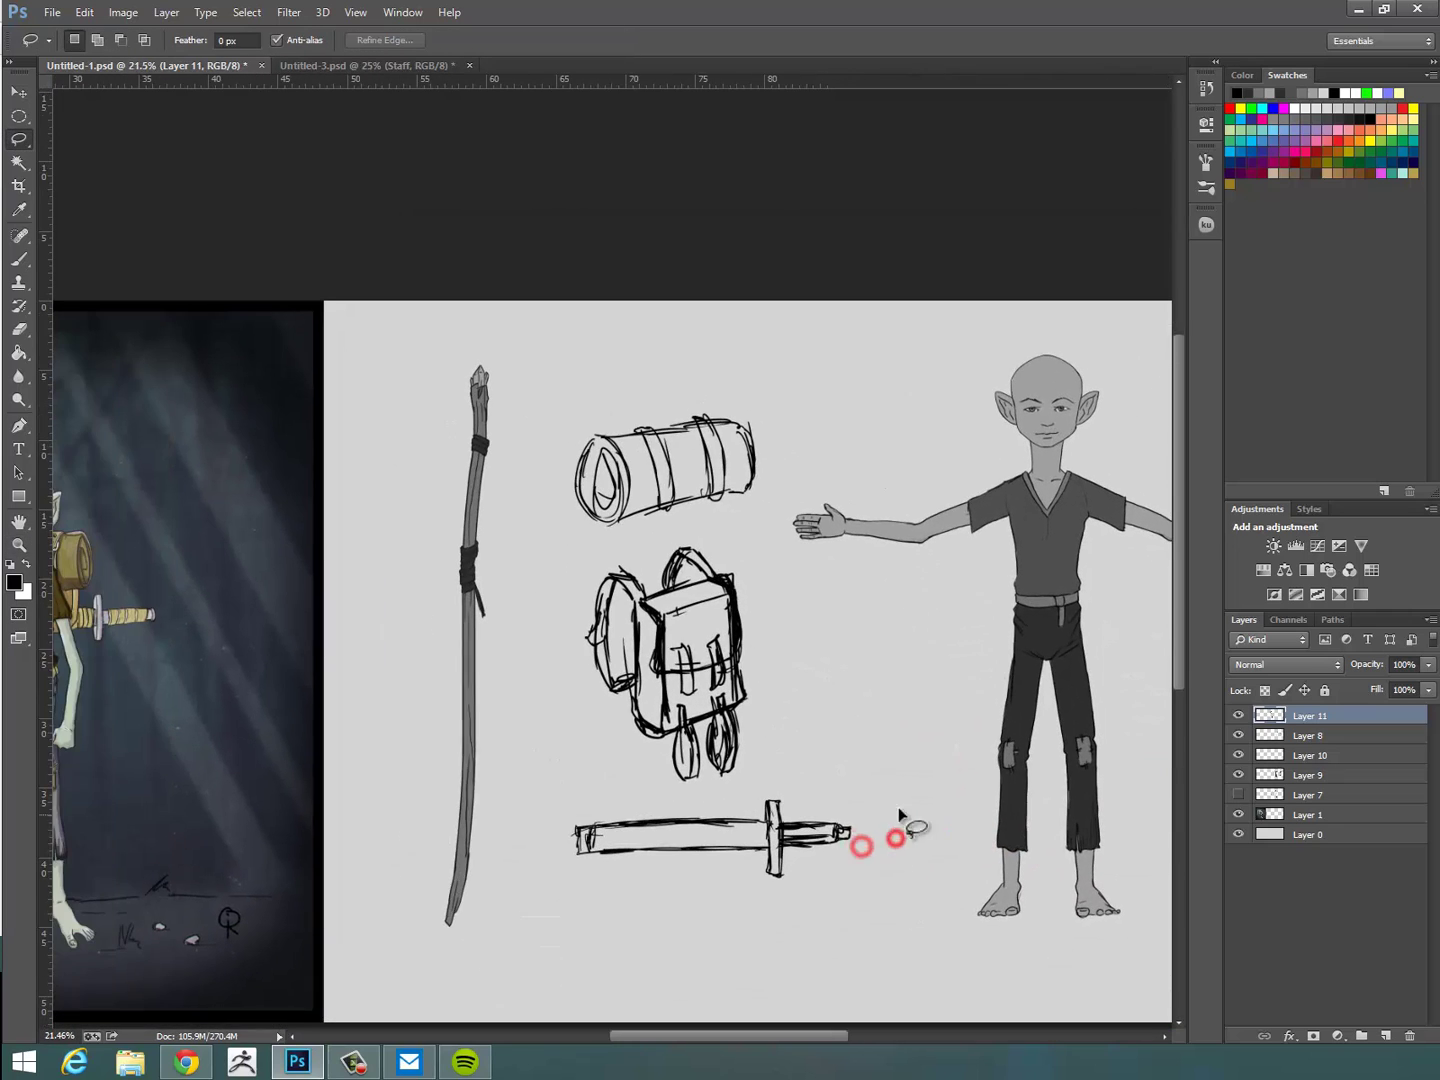
pyautogui.click(355, 1062)
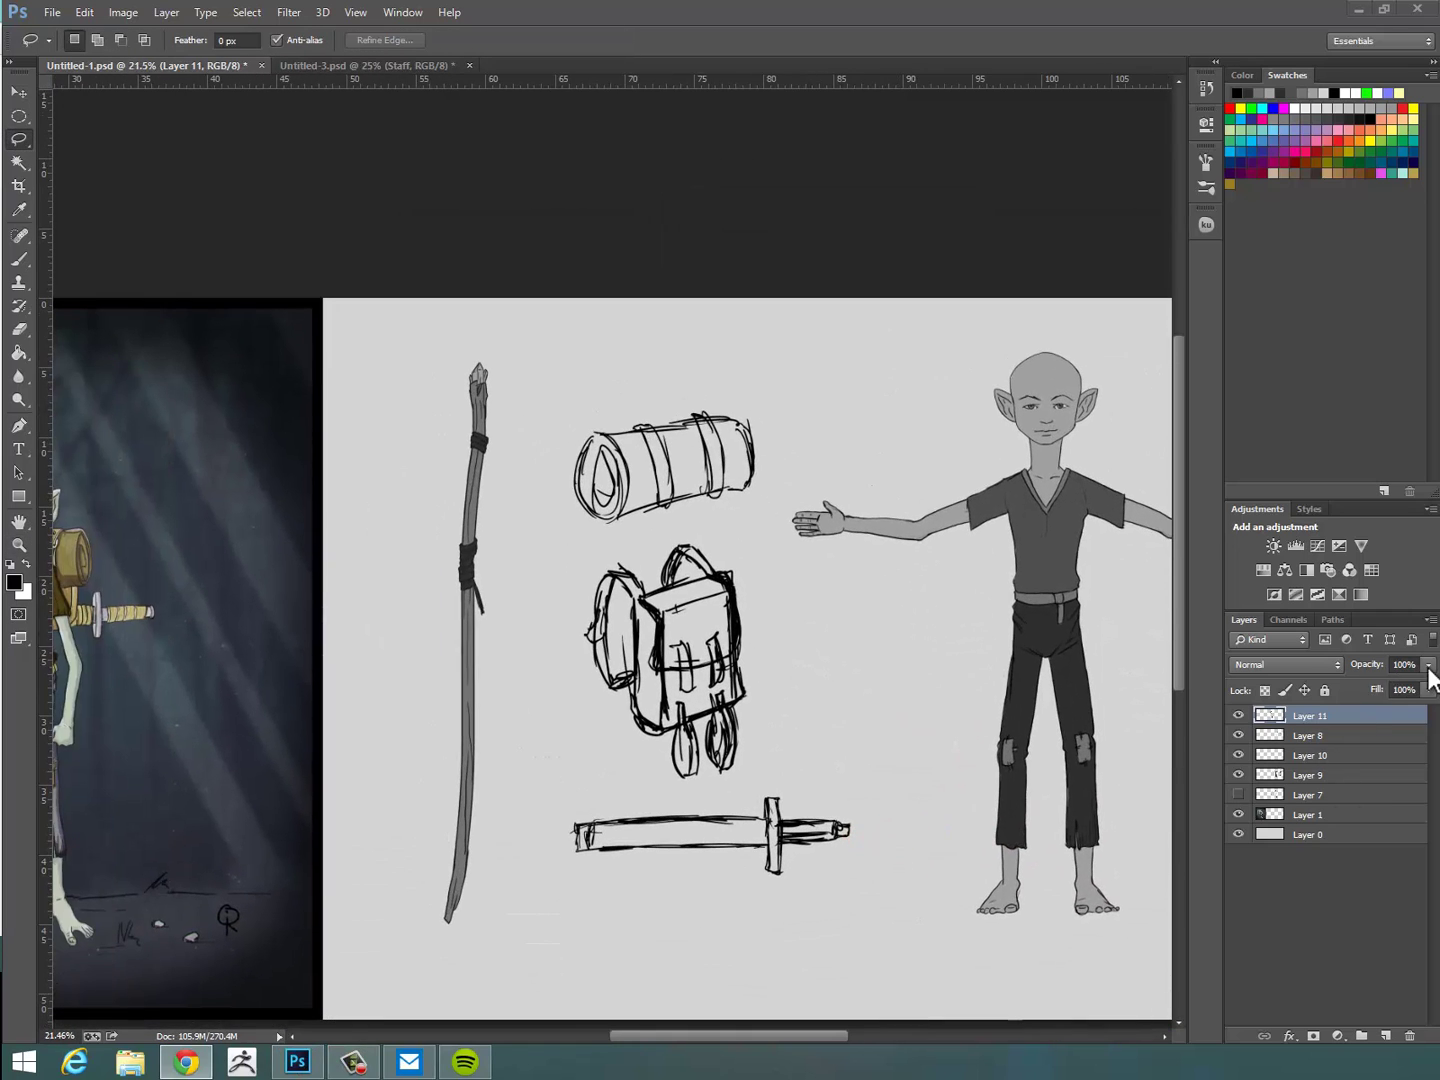
pyautogui.moveTo(1429, 668); pyautogui.dragTo(1375, 690)
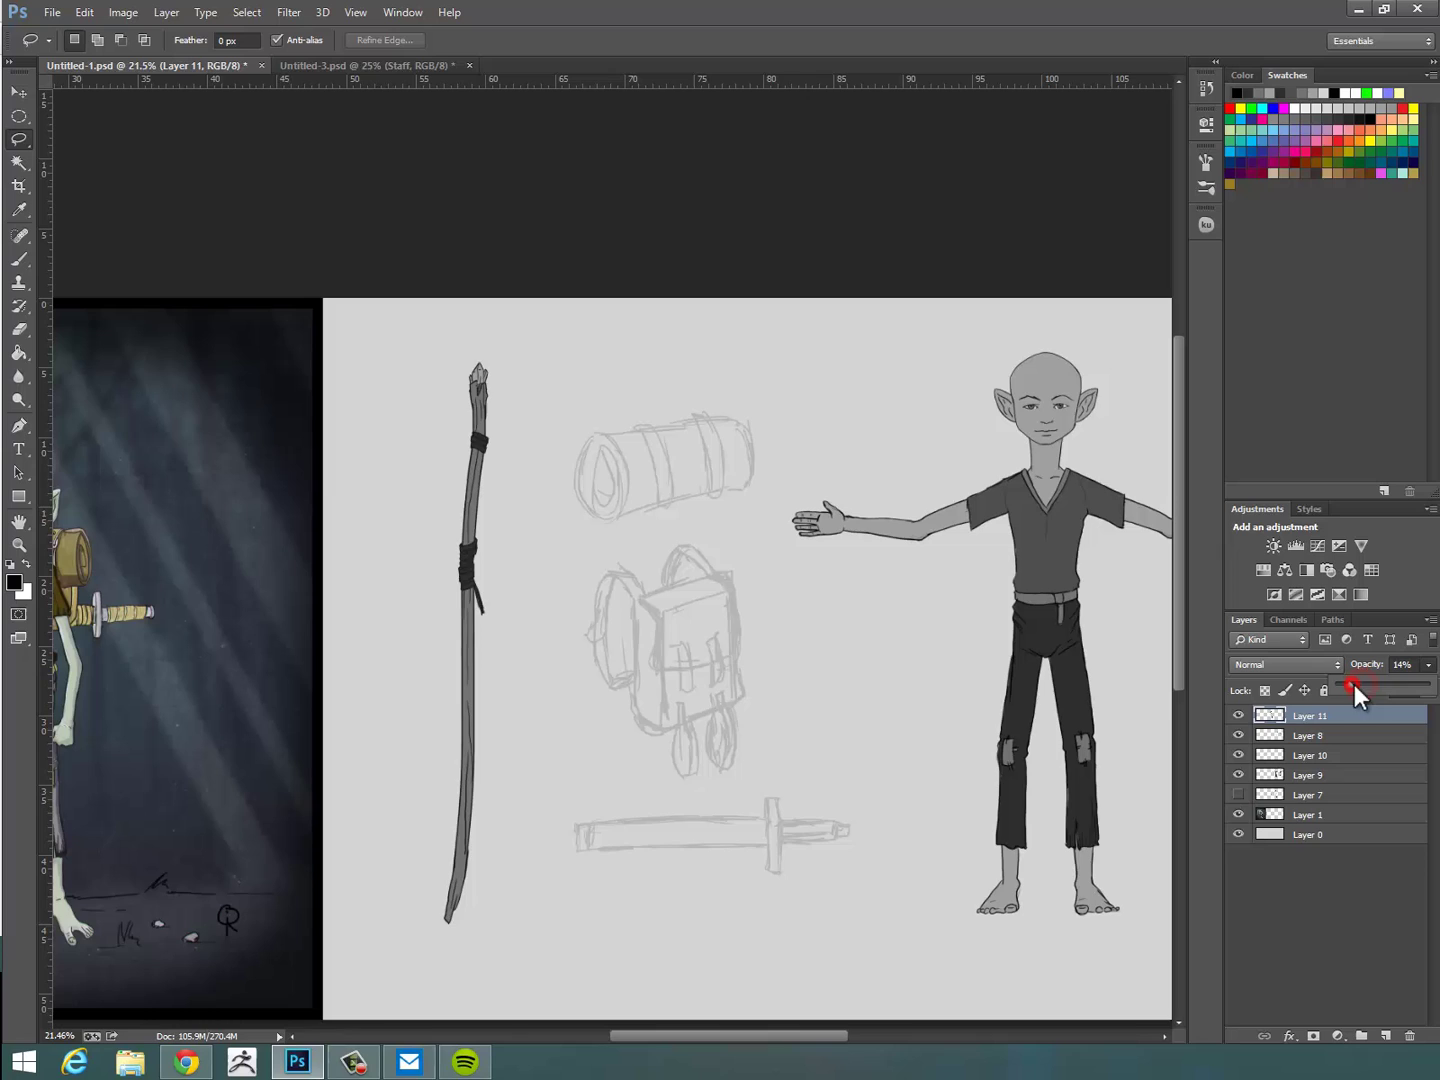
pyautogui.click(1386, 1036)
# Ink the backpack's side panel, flap outline and top edges over the faint sketch.
pyautogui.moveTo(907, 662)
pyautogui.mouseDown()
pyautogui.moveTo(861, 659)
pyautogui.moveTo(955, 655)
pyautogui.mouseUp()
pyautogui.press('b')
pyautogui.moveTo(562, 573)
pyautogui.mouseDown()
pyautogui.moveTo(569, 760)
pyautogui.moveTo(617, 788)
pyautogui.moveTo(611, 757)
pyautogui.mouseUp()
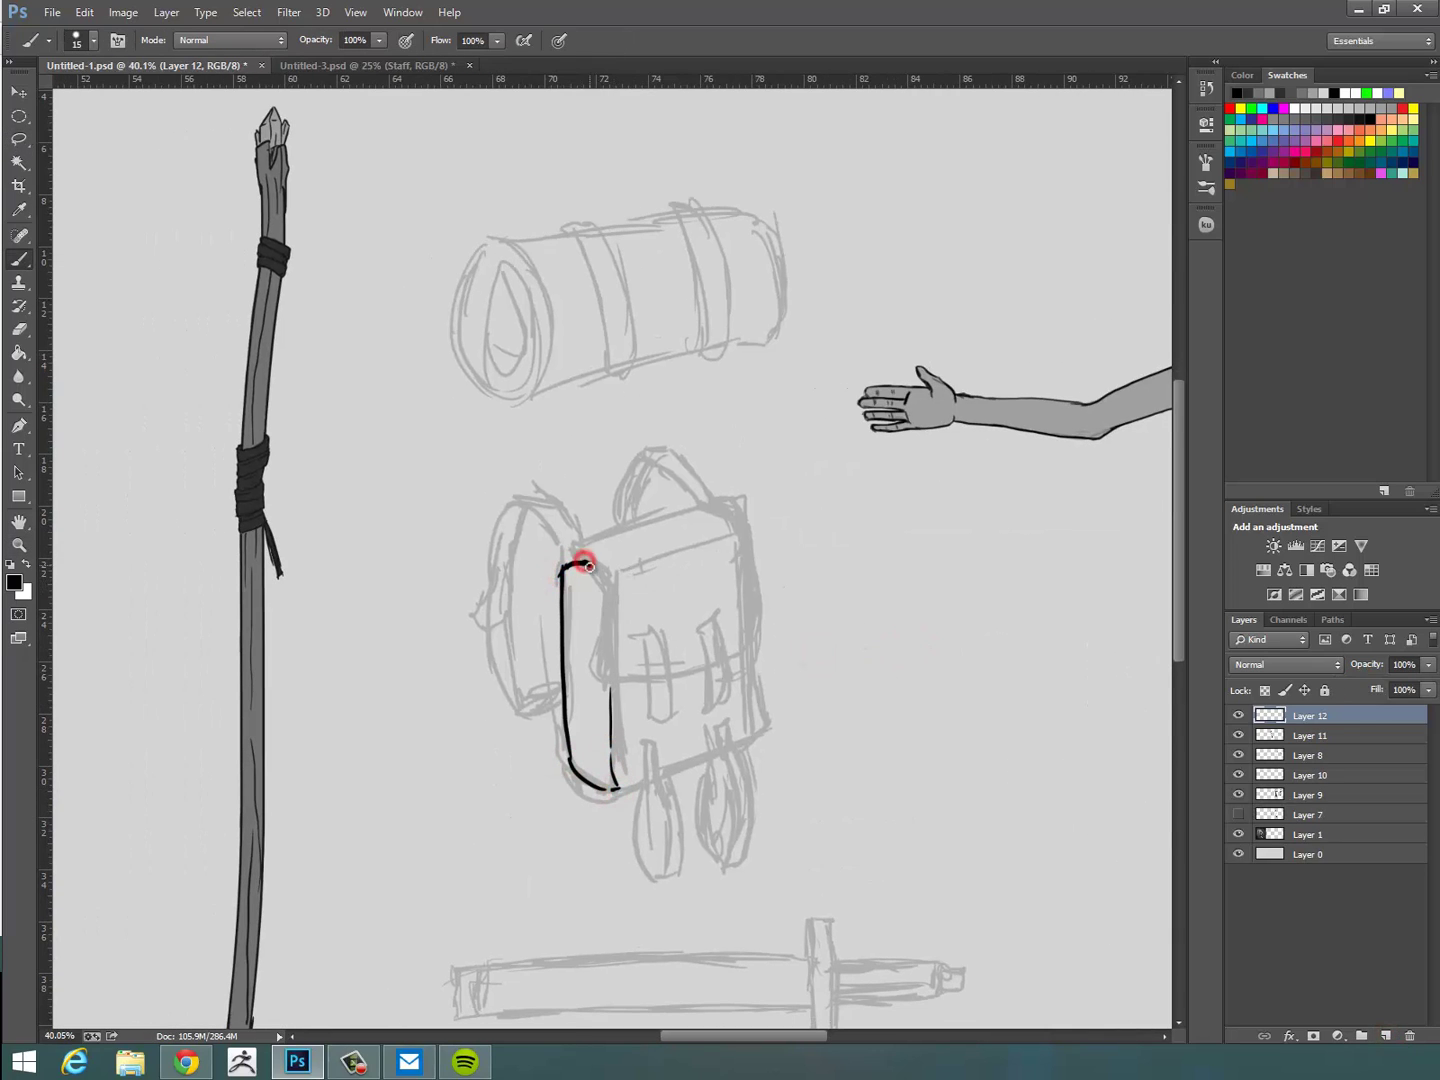
pyautogui.moveTo(589, 566); pyautogui.dragTo(608, 680)
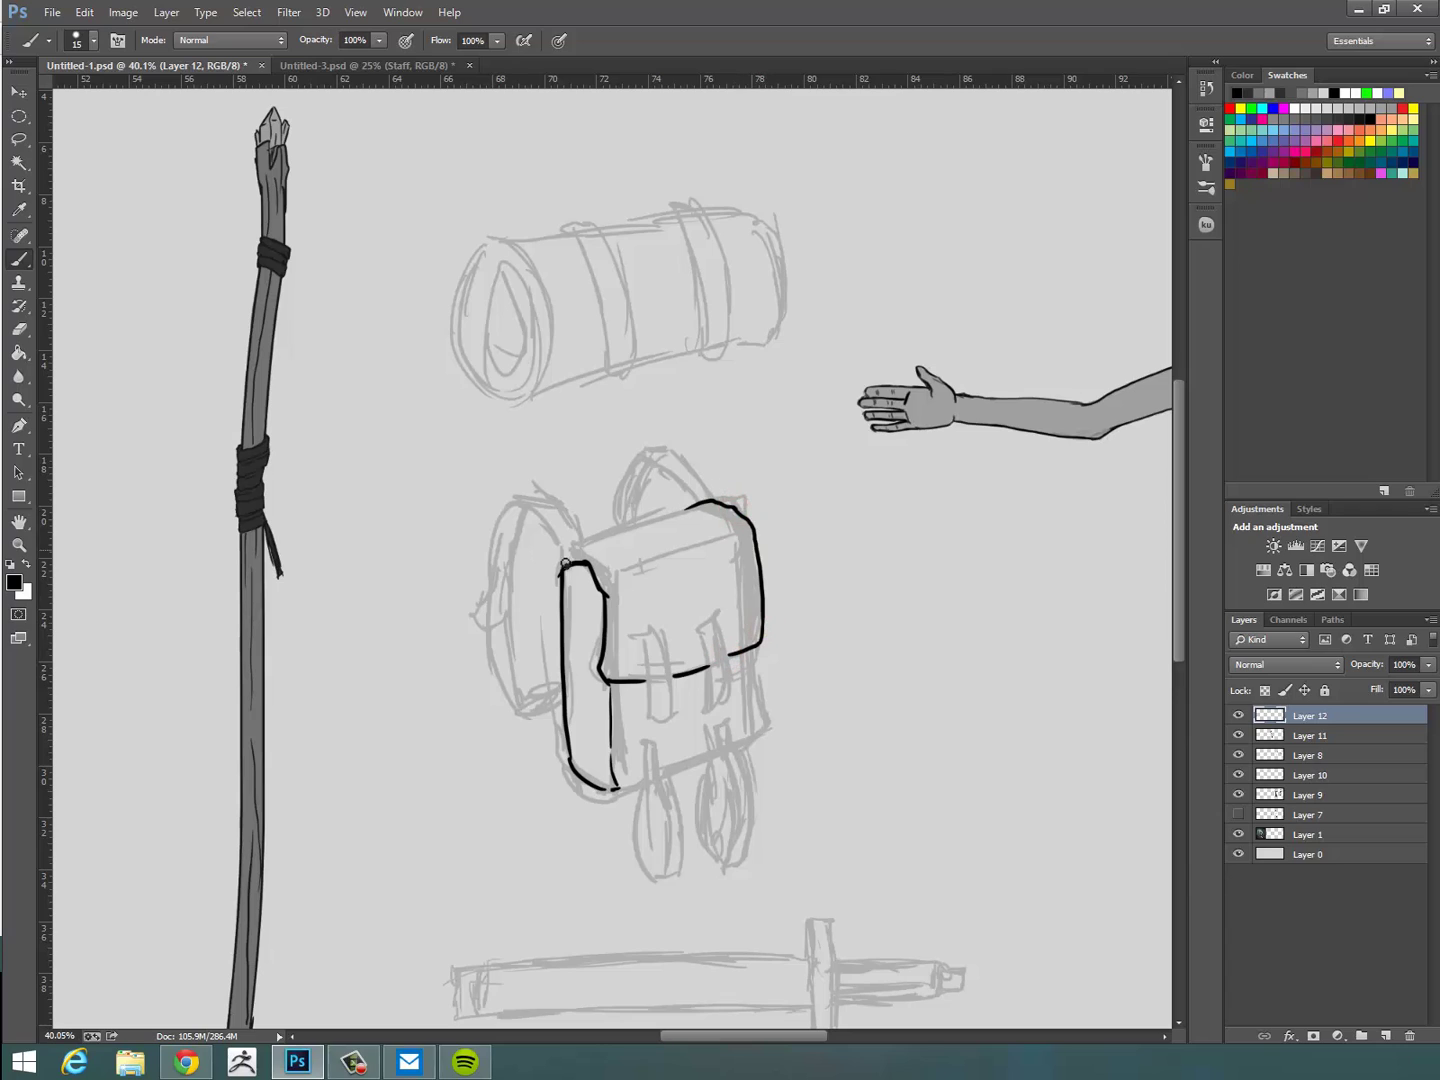
pyautogui.moveTo(566, 564)
pyautogui.mouseDown()
pyautogui.moveTo(562, 553)
pyautogui.moveTo(752, 533)
pyautogui.mouseUp()
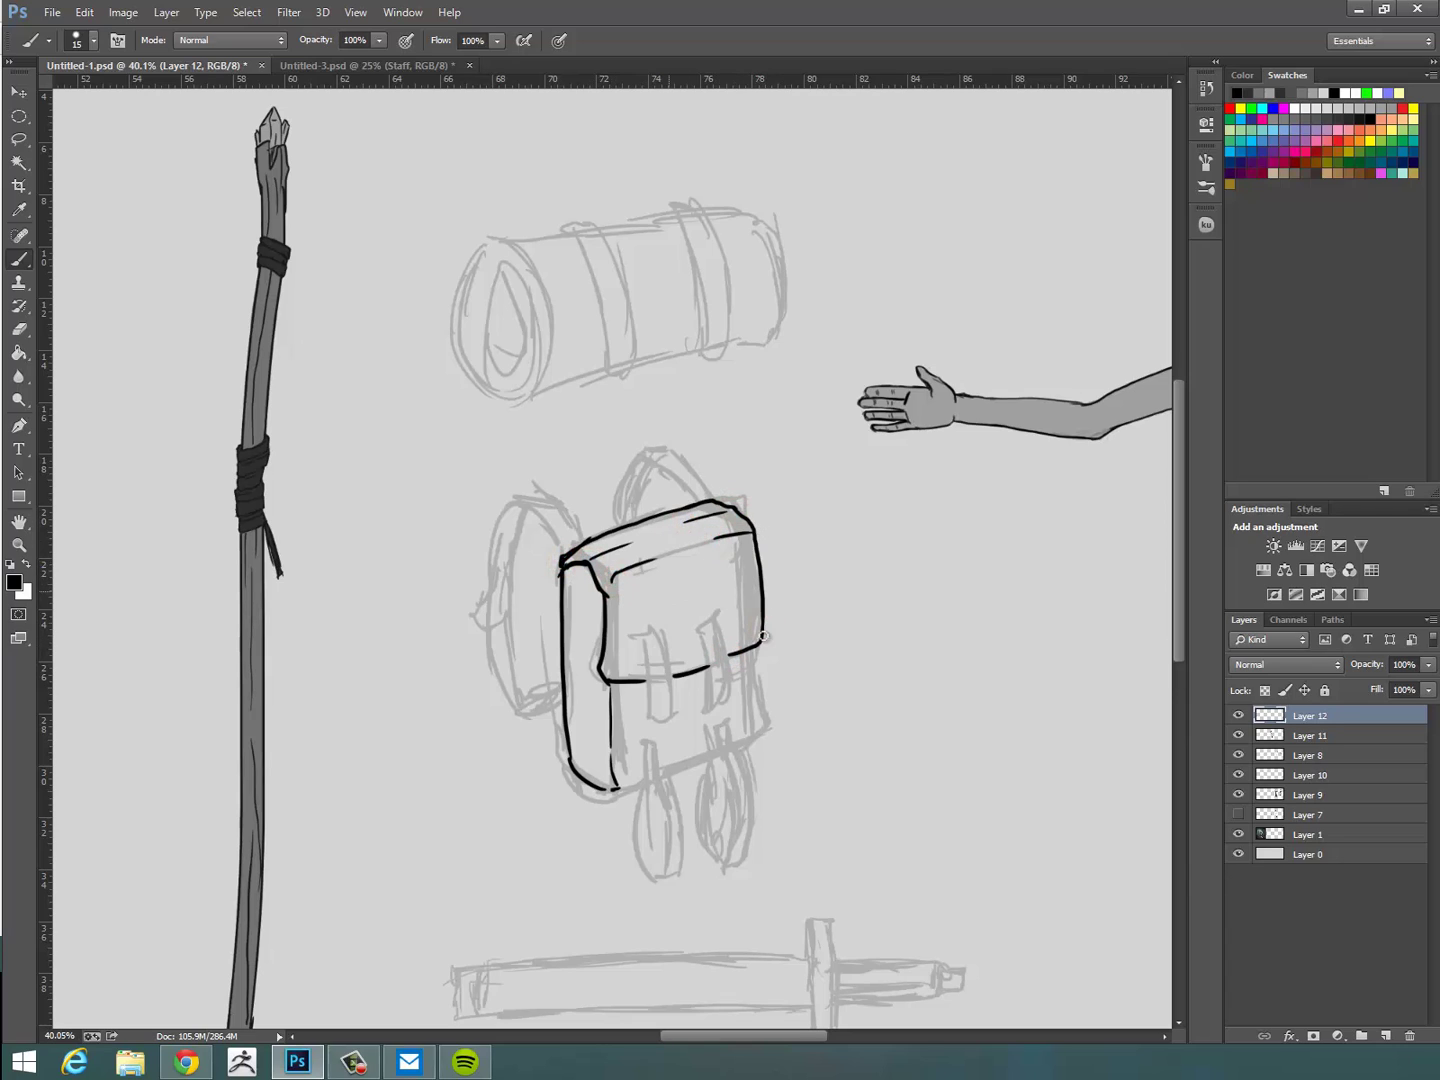
# Ink the two buckled front straps and the lower front edges of the backpack.
pyautogui.moveTo(641, 641)
pyautogui.mouseDown()
pyautogui.moveTo(644, 680)
pyautogui.moveTo(653, 629)
pyautogui.moveTo(669, 640)
pyautogui.moveTo(674, 700)
pyautogui.mouseUp()
pyautogui.moveTo(678, 702); pyautogui.dragTo(643, 709)
pyautogui.moveTo(648, 710); pyautogui.dragTo(650, 725)
pyautogui.moveTo(650, 726); pyautogui.dragTo(673, 707)
pyautogui.moveTo(662, 703)
pyautogui.mouseDown()
pyautogui.moveTo(654, 633)
pyautogui.moveTo(655, 707)
pyautogui.moveTo(707, 667)
pyautogui.moveTo(700, 631)
pyautogui.moveTo(722, 623)
pyautogui.moveTo(715, 710)
pyautogui.mouseUp()
pyautogui.moveTo(711, 628)
pyautogui.mouseDown()
pyautogui.moveTo(713, 649)
pyautogui.moveTo(633, 617)
pyautogui.moveTo(670, 609)
pyautogui.mouseUp()
pyautogui.moveTo(670, 609)
pyautogui.mouseDown()
pyautogui.moveTo(674, 630)
pyautogui.moveTo(694, 607)
pyautogui.mouseUp()
pyautogui.moveTo(694, 607); pyautogui.dragTo(727, 613)
pyautogui.moveTo(762, 679); pyautogui.dragTo(748, 740)
# Ink both shoulder straps with the side buckle and add hatching inside their upper bends.
pyautogui.moveTo(563, 555)
pyautogui.mouseDown()
pyautogui.moveTo(513, 503)
pyautogui.moveTo(585, 547)
pyautogui.mouseUp()
pyautogui.moveTo(503, 507)
pyautogui.mouseDown()
pyautogui.moveTo(486, 625)
pyautogui.moveTo(509, 624)
pyautogui.moveTo(482, 655)
pyautogui.moveTo(512, 612)
pyautogui.moveTo(526, 510)
pyautogui.mouseUp()
pyautogui.moveTo(508, 632)
pyautogui.mouseDown()
pyautogui.moveTo(531, 699)
pyautogui.moveTo(563, 712)
pyautogui.mouseUp()
pyautogui.moveTo(491, 645)
pyautogui.mouseDown()
pyautogui.moveTo(501, 684)
pyautogui.moveTo(566, 728)
pyautogui.mouseUp()
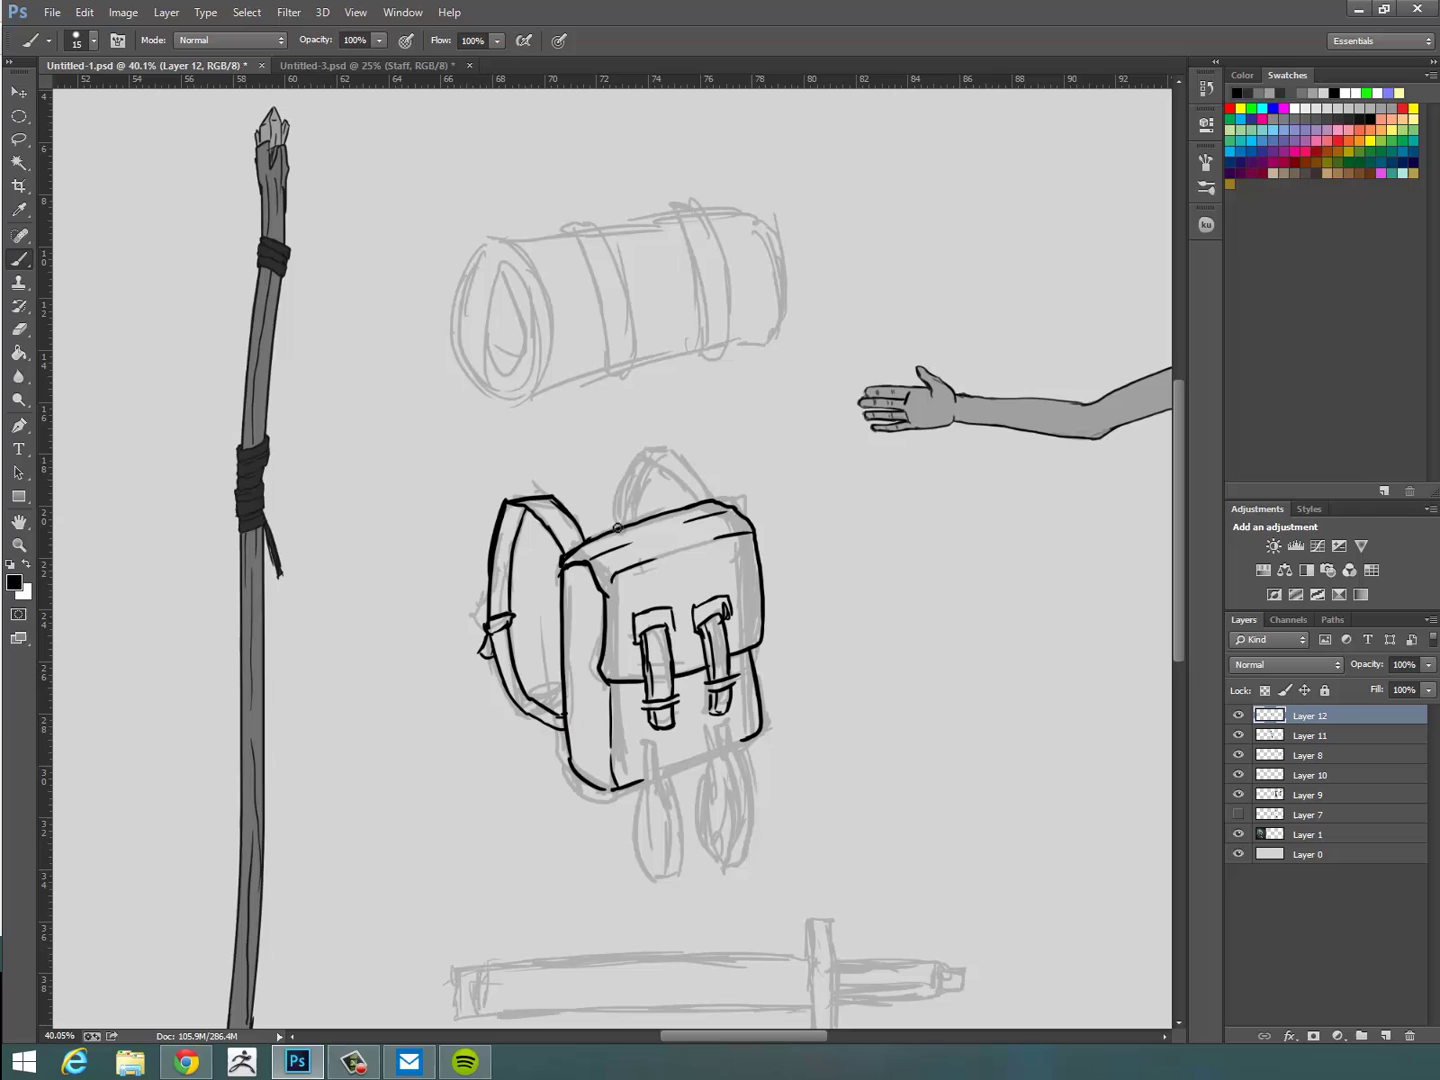
pyautogui.moveTo(530, 504); pyautogui.dragTo(570, 549)
pyautogui.moveTo(510, 502); pyautogui.dragTo(494, 630)
pyautogui.moveTo(650, 452)
pyautogui.mouseDown()
pyautogui.moveTo(620, 525)
pyautogui.moveTo(718, 508)
pyautogui.moveTo(682, 468)
pyautogui.moveTo(641, 486)
pyautogui.mouseUp()
pyautogui.moveTo(520, 505); pyautogui.dragTo(510, 532)
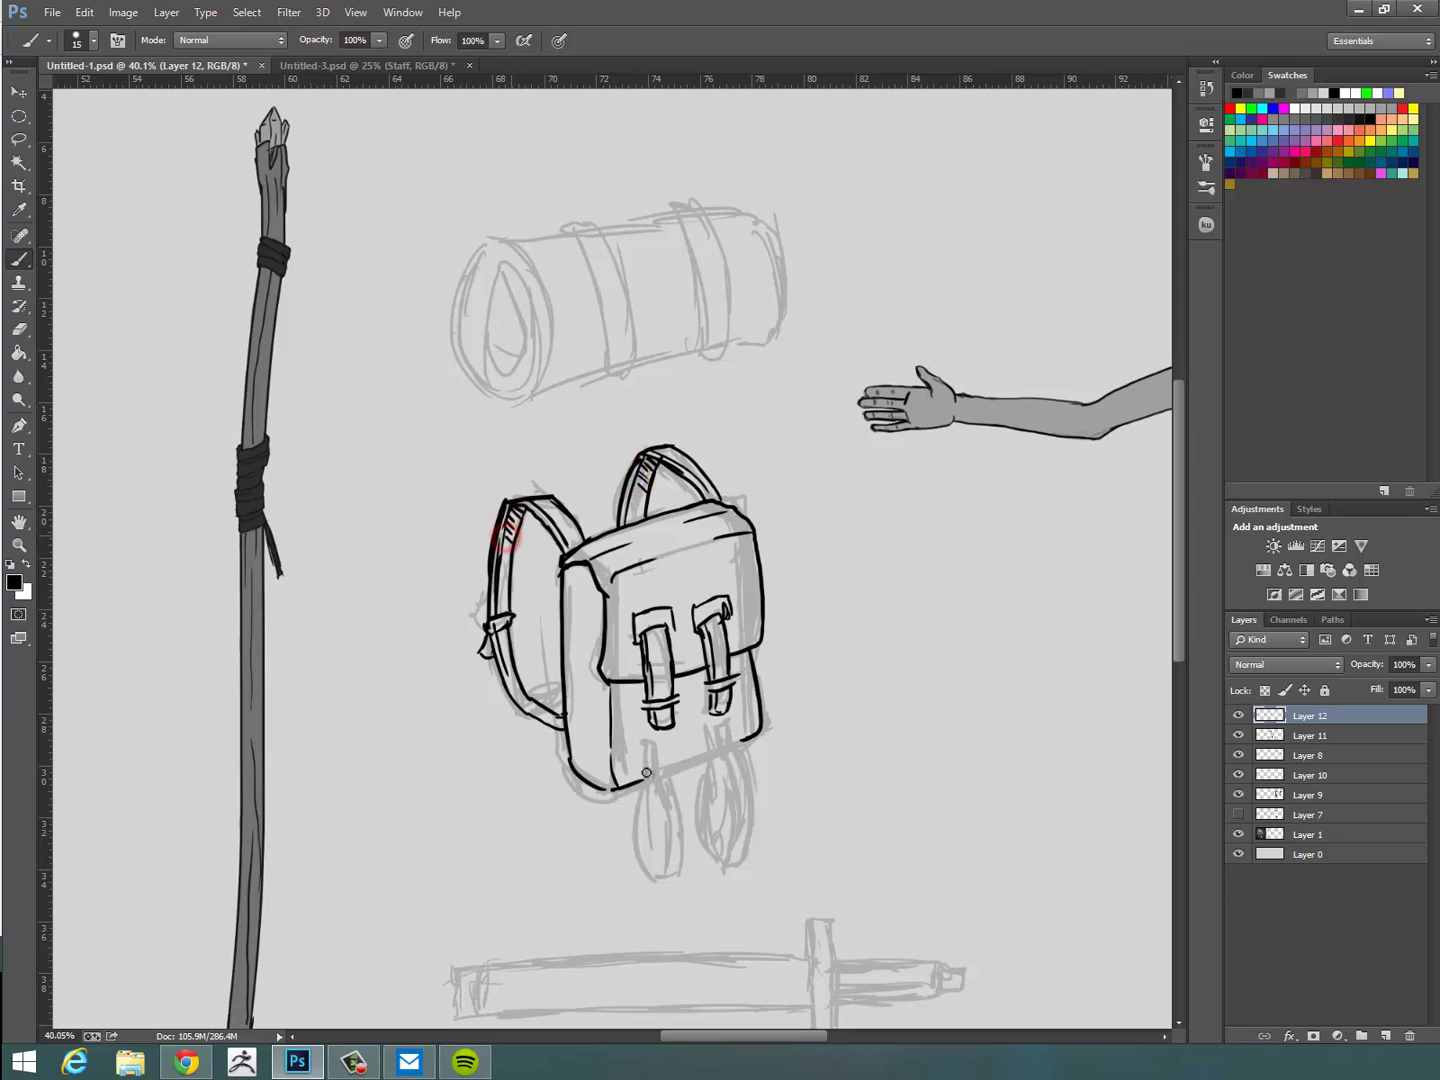
# Ink the two hanging sword loops beneath the backpack and hatch their inner sides.
pyautogui.moveTo(650, 780)
pyautogui.mouseDown()
pyautogui.moveTo(654, 747)
pyautogui.moveTo(642, 791)
pyautogui.moveTo(670, 786)
pyautogui.moveTo(662, 878)
pyautogui.moveTo(683, 873)
pyautogui.moveTo(658, 876)
pyautogui.moveTo(642, 800)
pyautogui.moveTo(641, 846)
pyautogui.mouseUp()
pyautogui.moveTo(655, 795); pyautogui.dragTo(650, 858)
pyautogui.moveTo(662, 852); pyautogui.dragTo(656, 873)
pyautogui.moveTo(715, 750); pyautogui.dragTo(728, 723)
pyautogui.moveTo(714, 753); pyautogui.dragTo(735, 738)
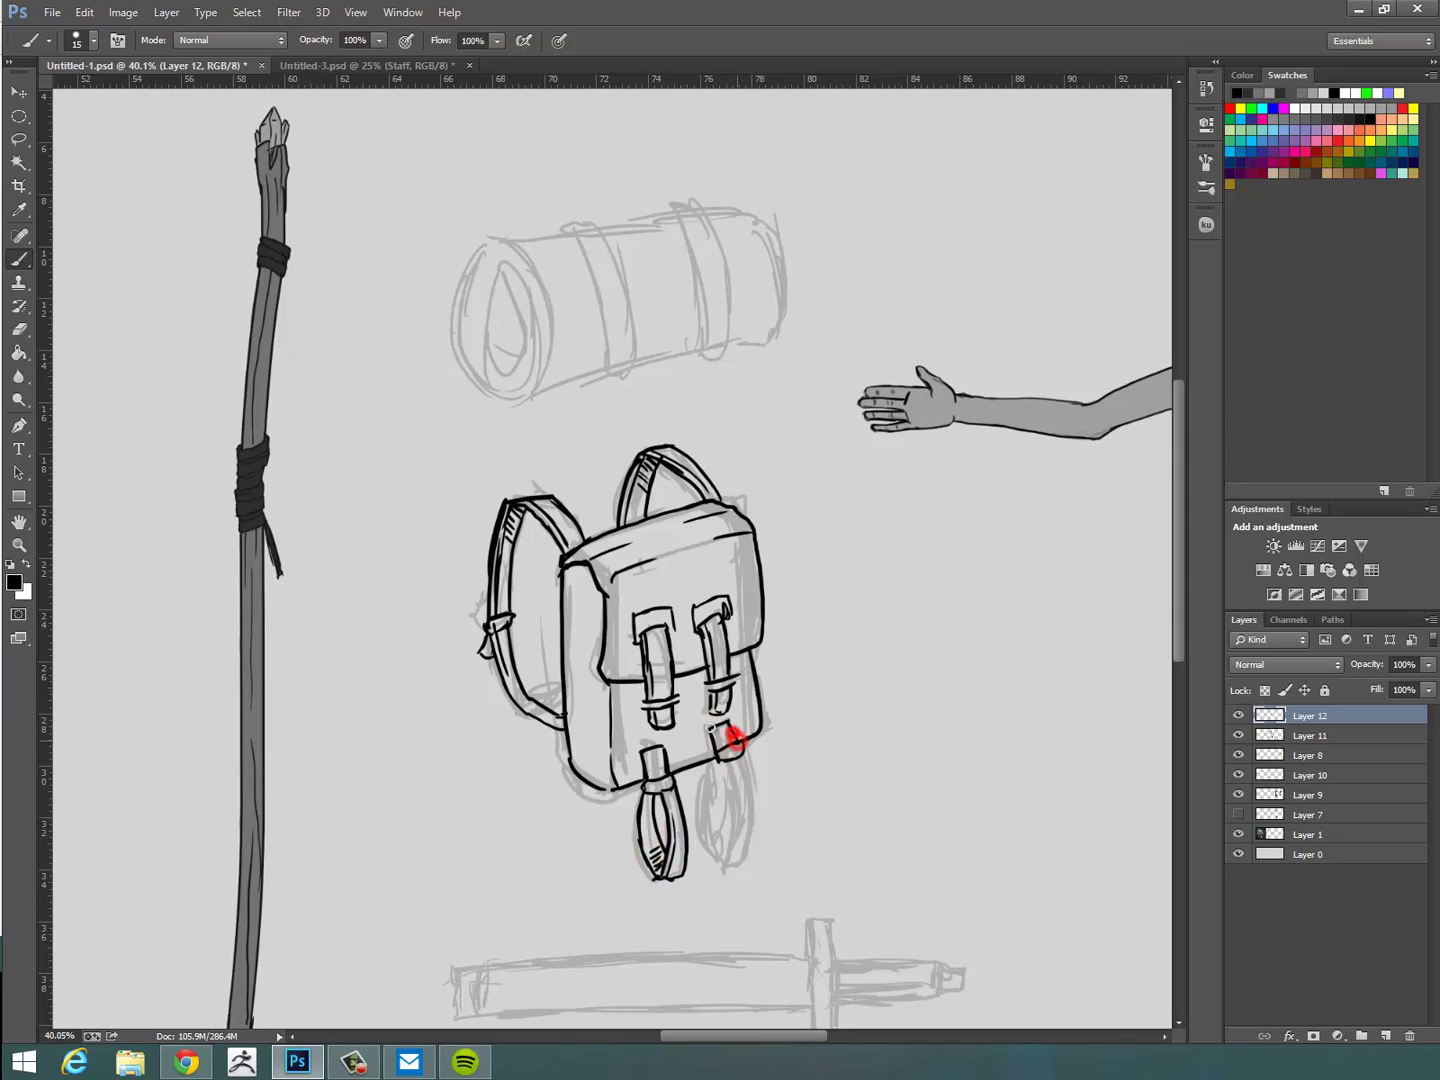
pyautogui.moveTo(732, 848); pyautogui.dragTo(732, 857)
pyautogui.moveTo(744, 757)
pyautogui.mouseDown()
pyautogui.moveTo(752, 856)
pyautogui.moveTo(732, 861)
pyautogui.mouseUp()
pyautogui.moveTo(717, 763)
pyautogui.mouseDown()
pyautogui.moveTo(710, 842)
pyautogui.moveTo(732, 860)
pyautogui.mouseUp()
pyautogui.moveTo(726, 784); pyautogui.dragTo(737, 853)
pyautogui.moveTo(733, 858); pyautogui.dragTo(750, 855)
pyautogui.moveTo(715, 838); pyautogui.dragTo(730, 842)
# Reinforce the backpack's side edges, strap top and flap crease with heavier line work.
pyautogui.moveTo(751, 650); pyautogui.dragTo(757, 684)
pyautogui.moveTo(690, 606)
pyautogui.mouseDown()
pyautogui.moveTo(692, 627)
pyautogui.moveTo(731, 600)
pyautogui.mouseUp()
pyautogui.moveTo(673, 551); pyautogui.dragTo(690, 547)
pyautogui.moveTo(604, 649); pyautogui.dragTo(610, 756)
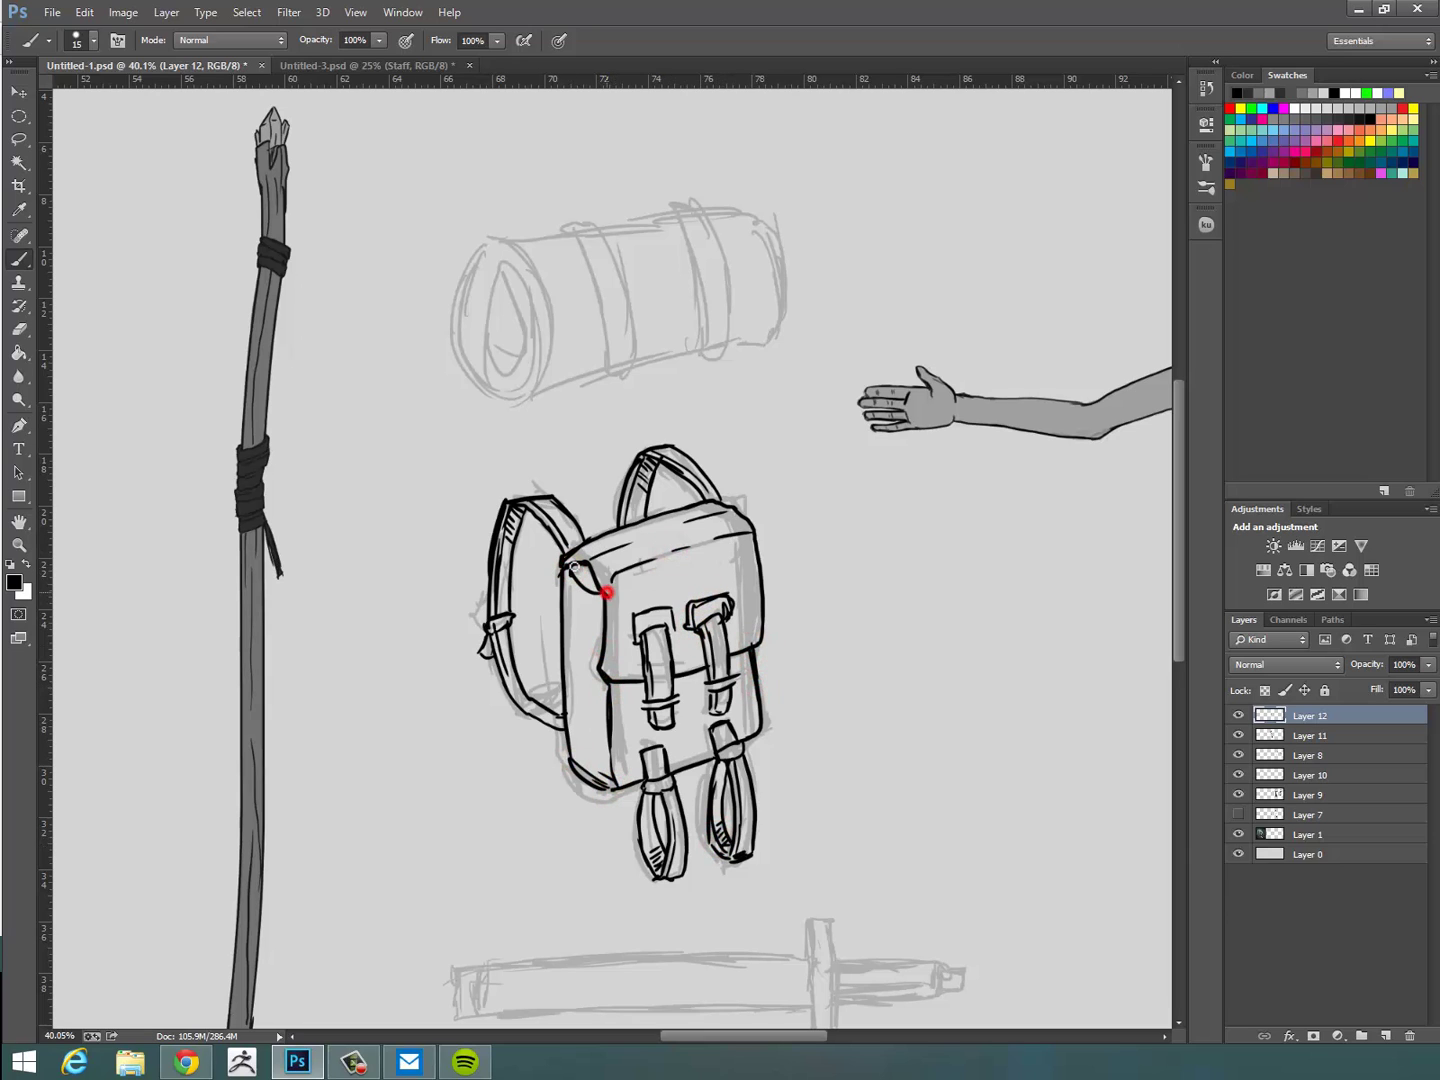
# Ink the sword's sheath with straight long edges and a rounded tip, and outline the crossguard.
pyautogui.moveTo(918, 793); pyautogui.dragTo(897, 784)
pyautogui.moveTo(910, 930)
pyautogui.mouseDown()
pyautogui.moveTo(858, 781)
pyautogui.moveTo(874, 819)
pyautogui.mouseUp()
pyautogui.moveTo(898, 780)
pyautogui.mouseDown()
pyautogui.moveTo(890, 735)
pyautogui.moveTo(905, 755)
pyautogui.mouseUp()
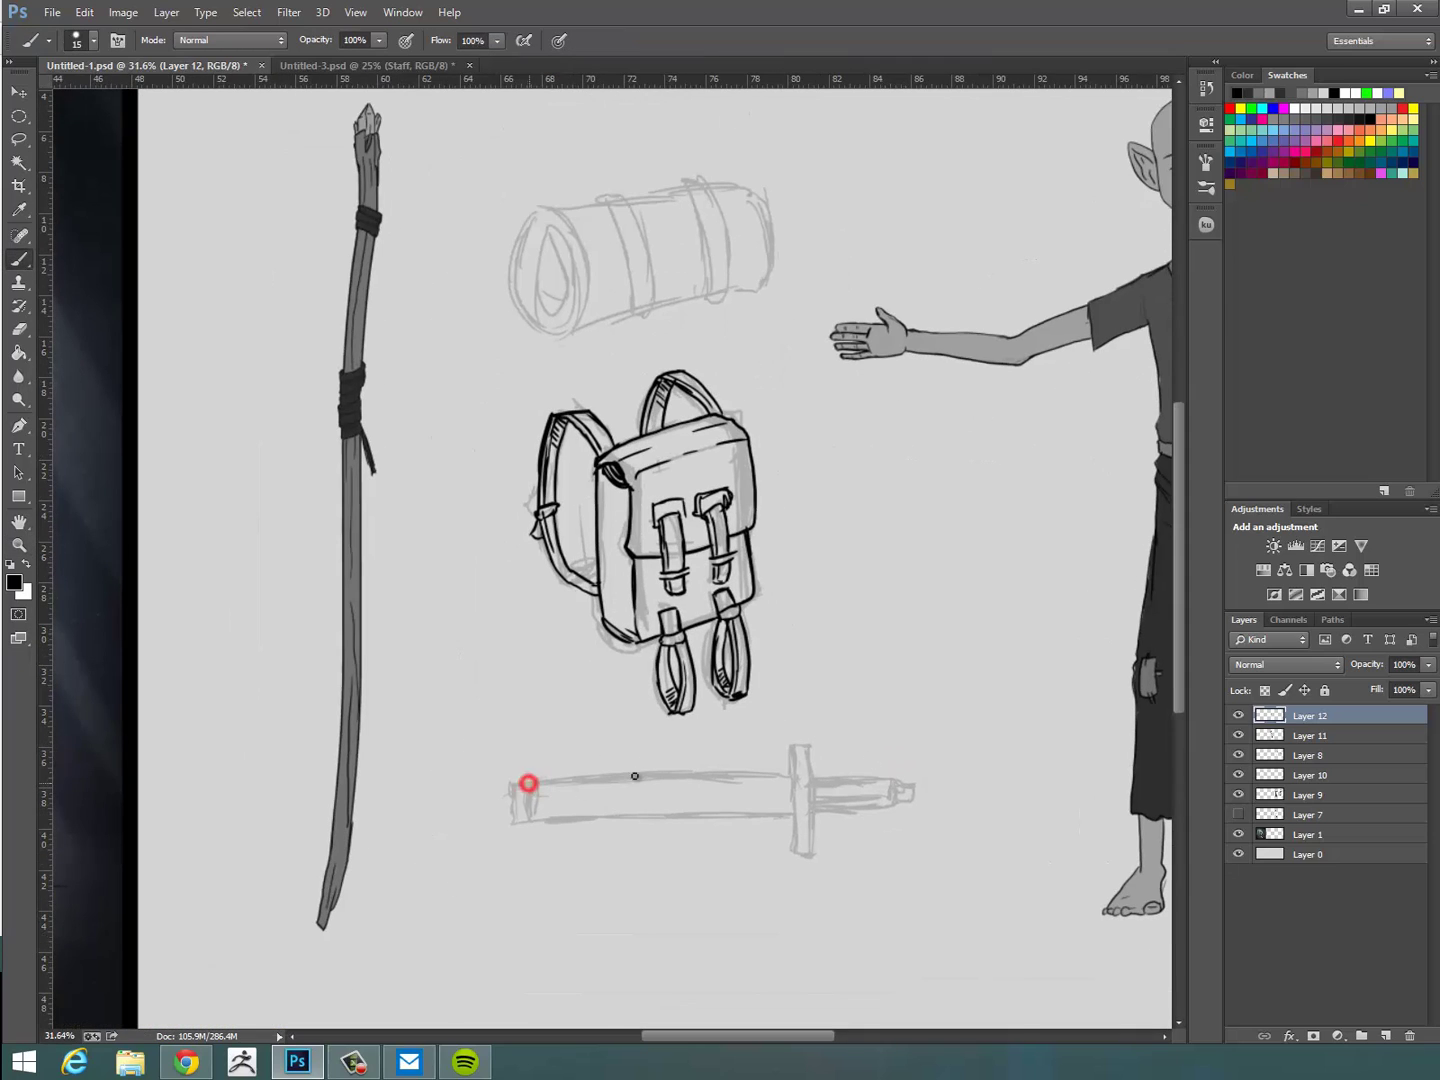
pyautogui.moveTo(528, 783); pyautogui.dragTo(786, 783)
pyautogui.moveTo(528, 825); pyautogui.dragTo(787, 831)
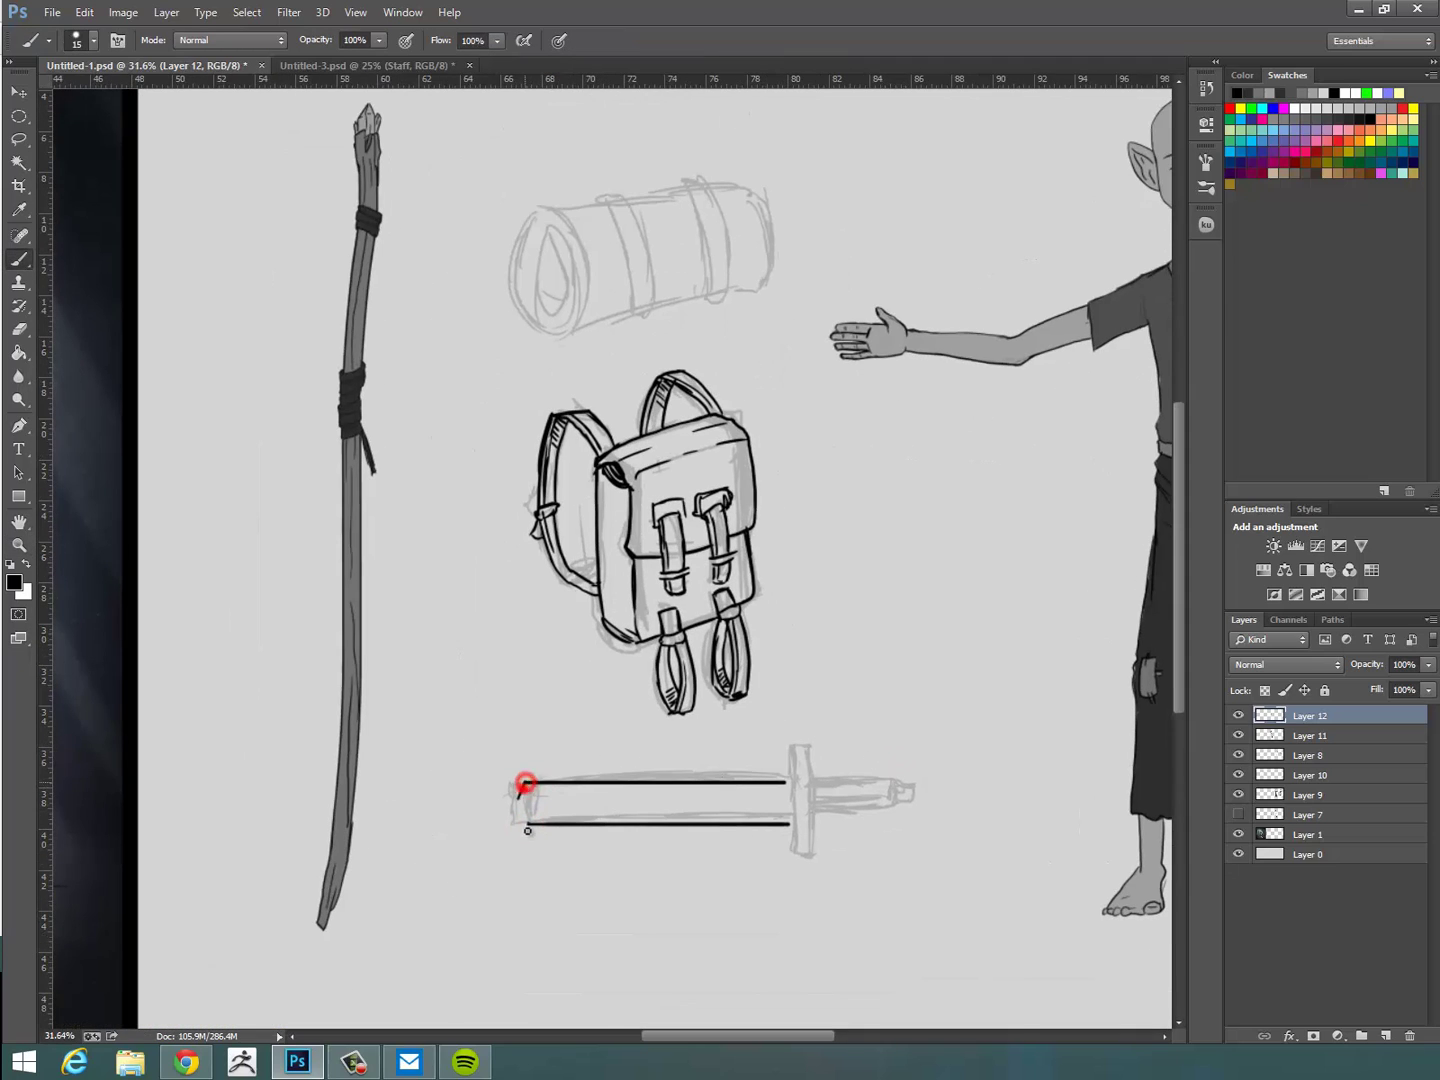
pyautogui.moveTo(525, 783); pyautogui.dragTo(528, 826)
pyautogui.click(788, 784)
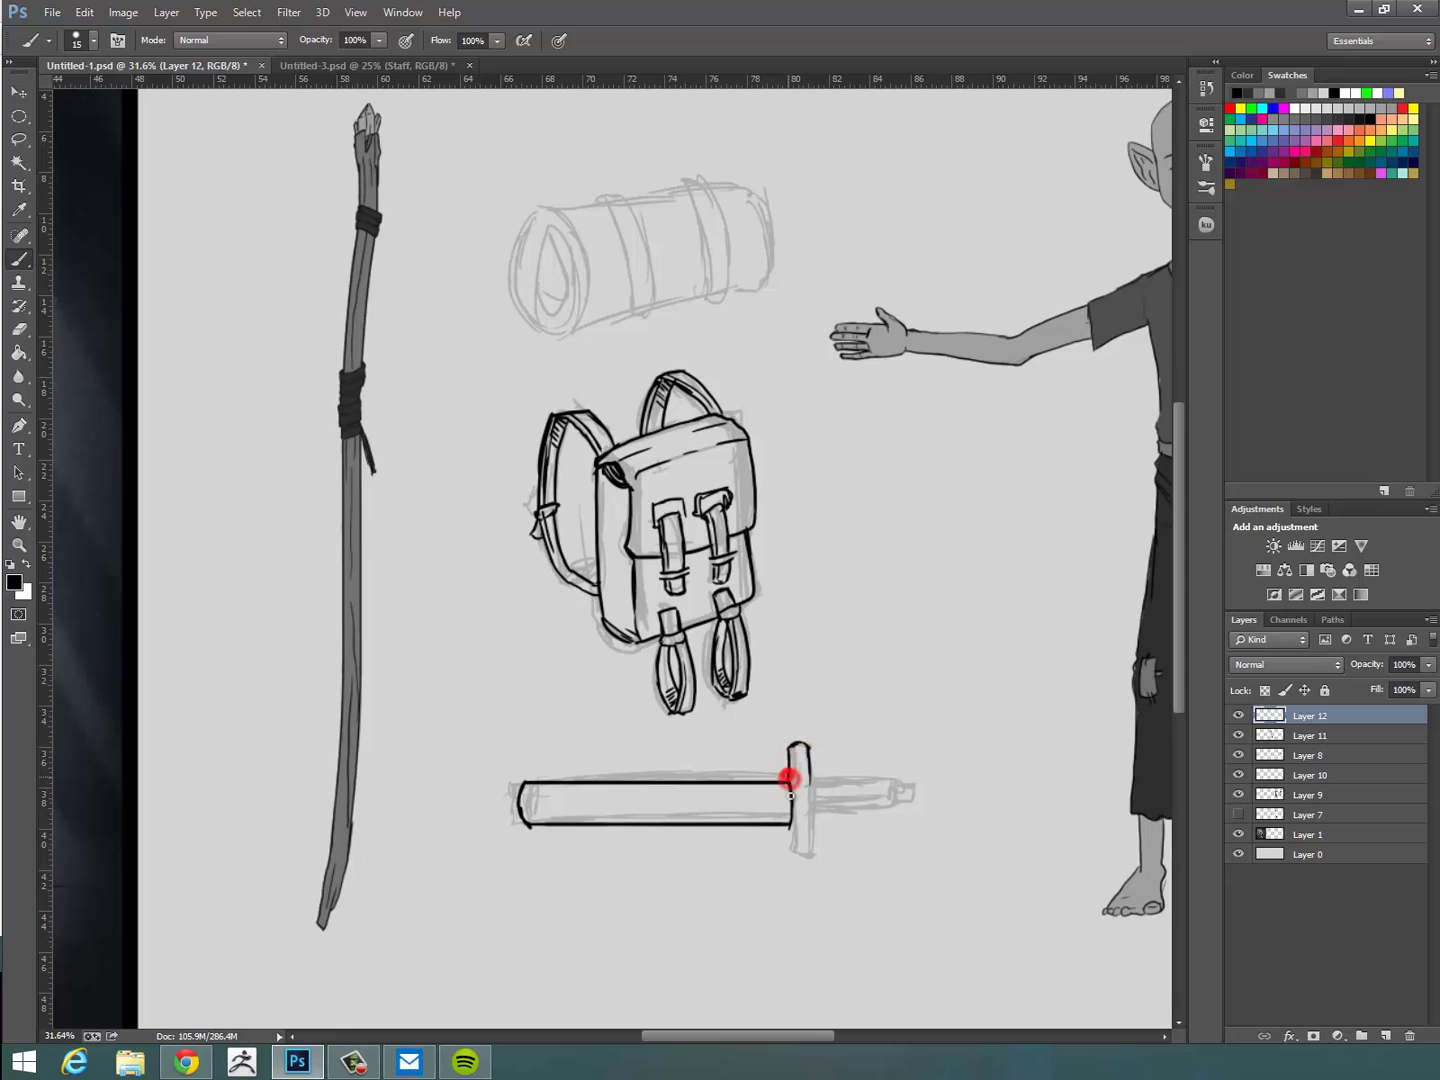
pyautogui.moveTo(787, 785)
pyautogui.mouseDown()
pyautogui.moveTo(786, 822)
pyautogui.moveTo(808, 855)
pyautogui.mouseUp()
# Ink the sword's handle with its pommel and diagonal grip wrapping.
pyautogui.moveTo(811, 788)
pyautogui.mouseDown()
pyautogui.moveTo(811, 848)
pyautogui.moveTo(813, 781)
pyautogui.moveTo(899, 780)
pyautogui.moveTo(902, 803)
pyautogui.mouseUp()
pyautogui.moveTo(818, 814); pyautogui.dragTo(902, 803)
pyautogui.moveTo(901, 783)
pyautogui.mouseDown()
pyautogui.moveTo(913, 781)
pyautogui.moveTo(904, 803)
pyautogui.mouseUp()
pyautogui.moveTo(824, 784)
pyautogui.mouseDown()
pyautogui.moveTo(818, 814)
pyautogui.moveTo(854, 810)
pyautogui.mouseUp()
pyautogui.moveTo(877, 780)
pyautogui.mouseDown()
pyautogui.moveTo(876, 797)
pyautogui.moveTo(826, 768)
pyautogui.moveTo(817, 782)
pyautogui.moveTo(875, 797)
pyautogui.moveTo(930, 768)
pyautogui.moveTo(953, 835)
pyautogui.mouseUp()
pyautogui.press('l')
pyautogui.hotkey('ctrl', 'd')
pyautogui.hotkey('ctrl', 'z')
pyautogui.hotkey('ctrl', 't')
pyautogui.press('Return')
pyautogui.hotkey('ctrl', 'd')
pyautogui.hotkey('ctrl', 'z')
pyautogui.hotkey('ctrl', 'd')
# Ink the bedroll's rolled end, lower edge and the start of its far end.
pyautogui.moveTo(965, 565); pyautogui.dragTo(953, 832)
pyautogui.keyDown('ctrl'); pyautogui.moveTo(947, 832); pyautogui.dragTo(982, 842); pyautogui.keyUp('ctrl')
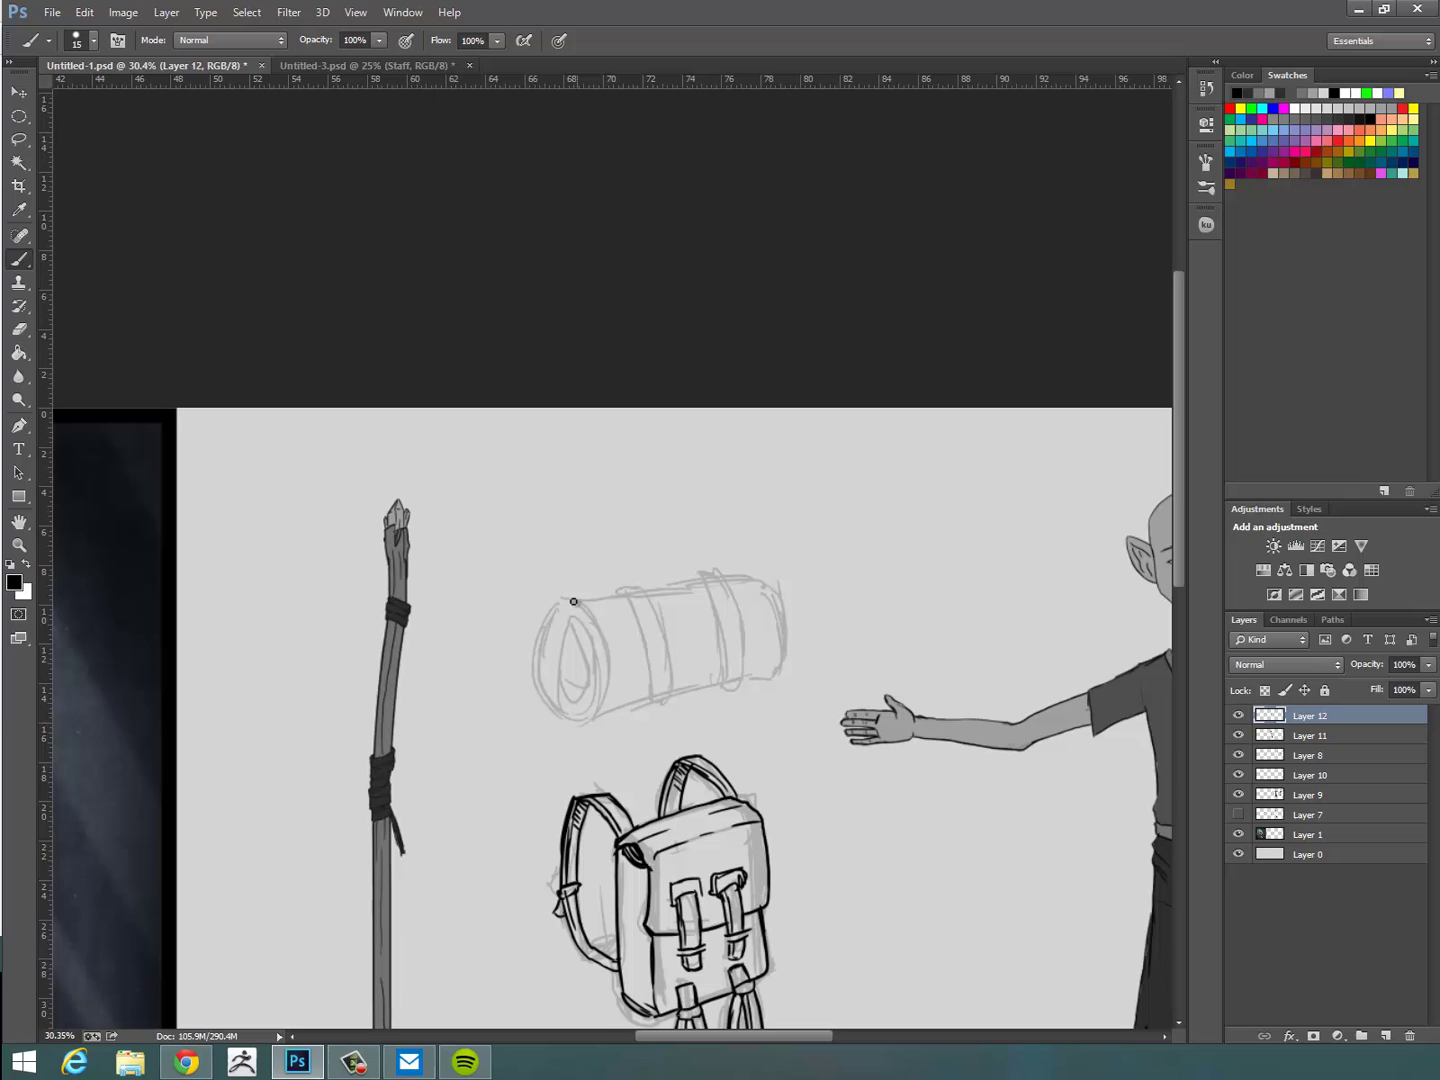
pyautogui.moveTo(571, 600)
pyautogui.mouseDown()
pyautogui.moveTo(585, 722)
pyautogui.moveTo(548, 688)
pyautogui.moveTo(547, 636)
pyautogui.mouseUp()
pyautogui.moveTo(599, 643); pyautogui.dragTo(604, 690)
pyautogui.moveTo(607, 691); pyautogui.dragTo(790, 654)
pyautogui.moveTo(790, 651); pyautogui.dragTo(789, 620)
pyautogui.moveTo(570, 602)
pyautogui.mouseDown()
pyautogui.moveTo(593, 621)
pyautogui.moveTo(556, 614)
pyautogui.moveTo(565, 703)
pyautogui.mouseUp()
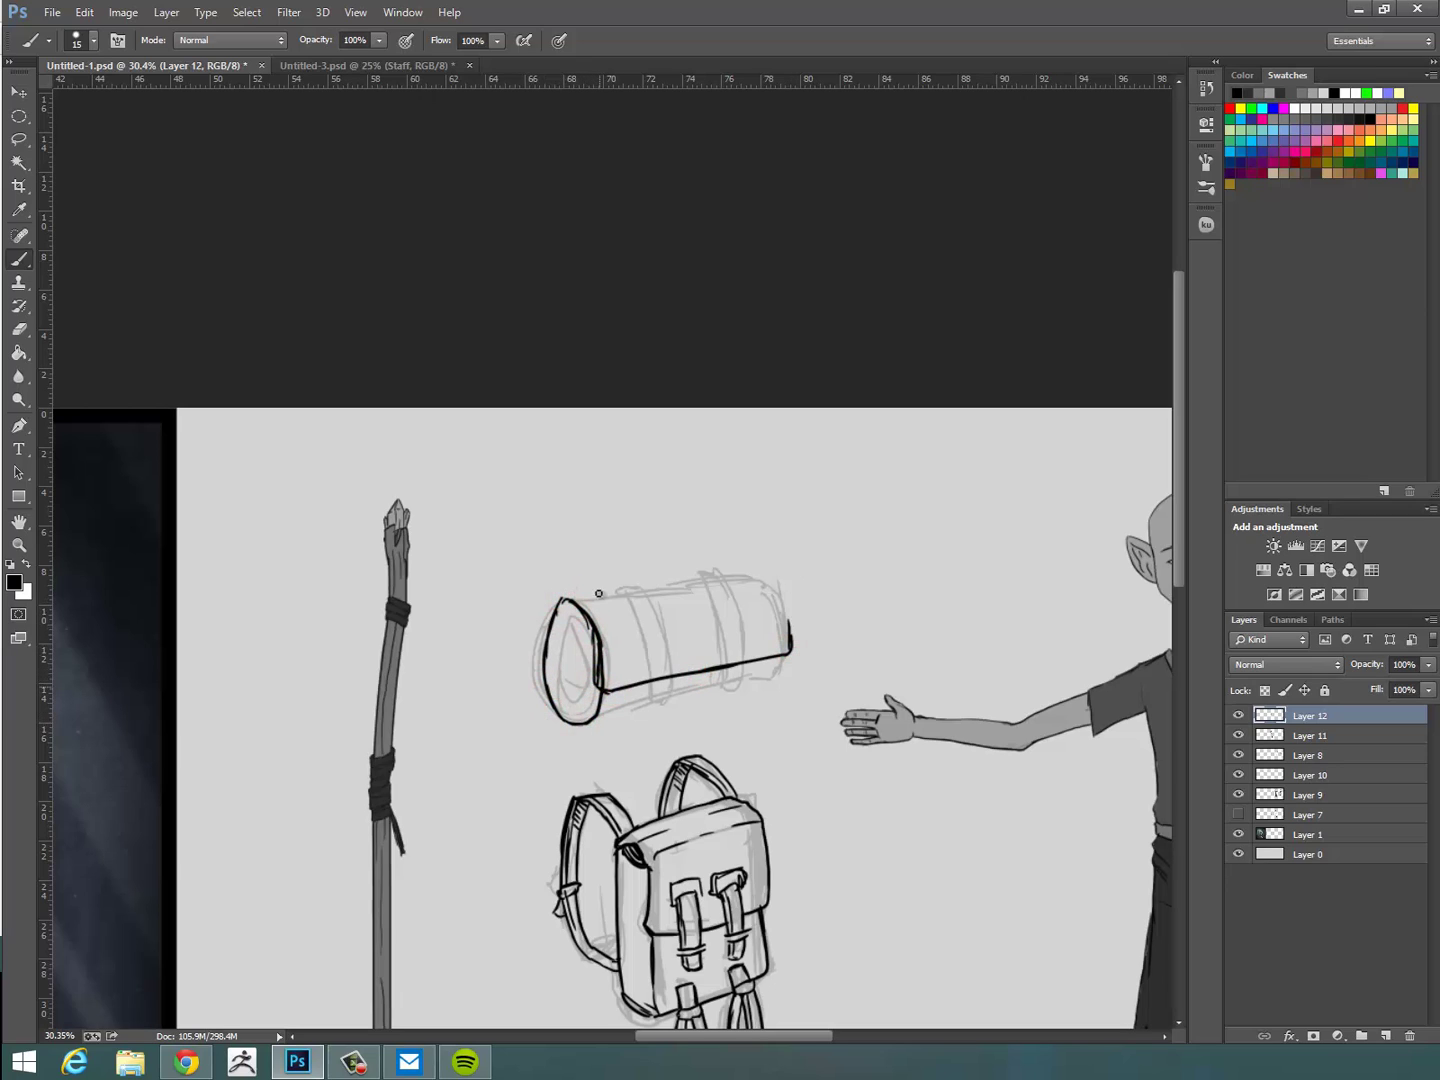
# Ink the bedroll's upper edge and rounded far end, and add its two ties.
pyautogui.moveTo(560, 629)
pyautogui.mouseDown()
pyautogui.moveTo(573, 711)
pyautogui.moveTo(783, 658)
pyautogui.moveTo(762, 579)
pyautogui.mouseUp()
pyautogui.moveTo(762, 578); pyautogui.dragTo(789, 638)
pyautogui.moveTo(630, 603)
pyautogui.mouseDown()
pyautogui.moveTo(645, 587)
pyautogui.moveTo(662, 697)
pyautogui.moveTo(704, 582)
pyautogui.moveTo(740, 650)
pyautogui.moveTo(725, 688)
pyautogui.mouseUp()
pyautogui.moveTo(708, 580); pyautogui.dragTo(726, 680)
# Lower the opacity of the inked gear layer, Layer 12, to soften its lines.
pyautogui.moveTo(903, 755); pyautogui.dragTo(850, 775)
pyautogui.moveTo(897, 855)
pyautogui.mouseDown()
pyautogui.moveTo(839, 771)
pyautogui.moveTo(720, 670)
pyautogui.moveTo(922, 850)
pyautogui.mouseUp()
pyautogui.click(353, 1062)
pyautogui.click(910, 234)
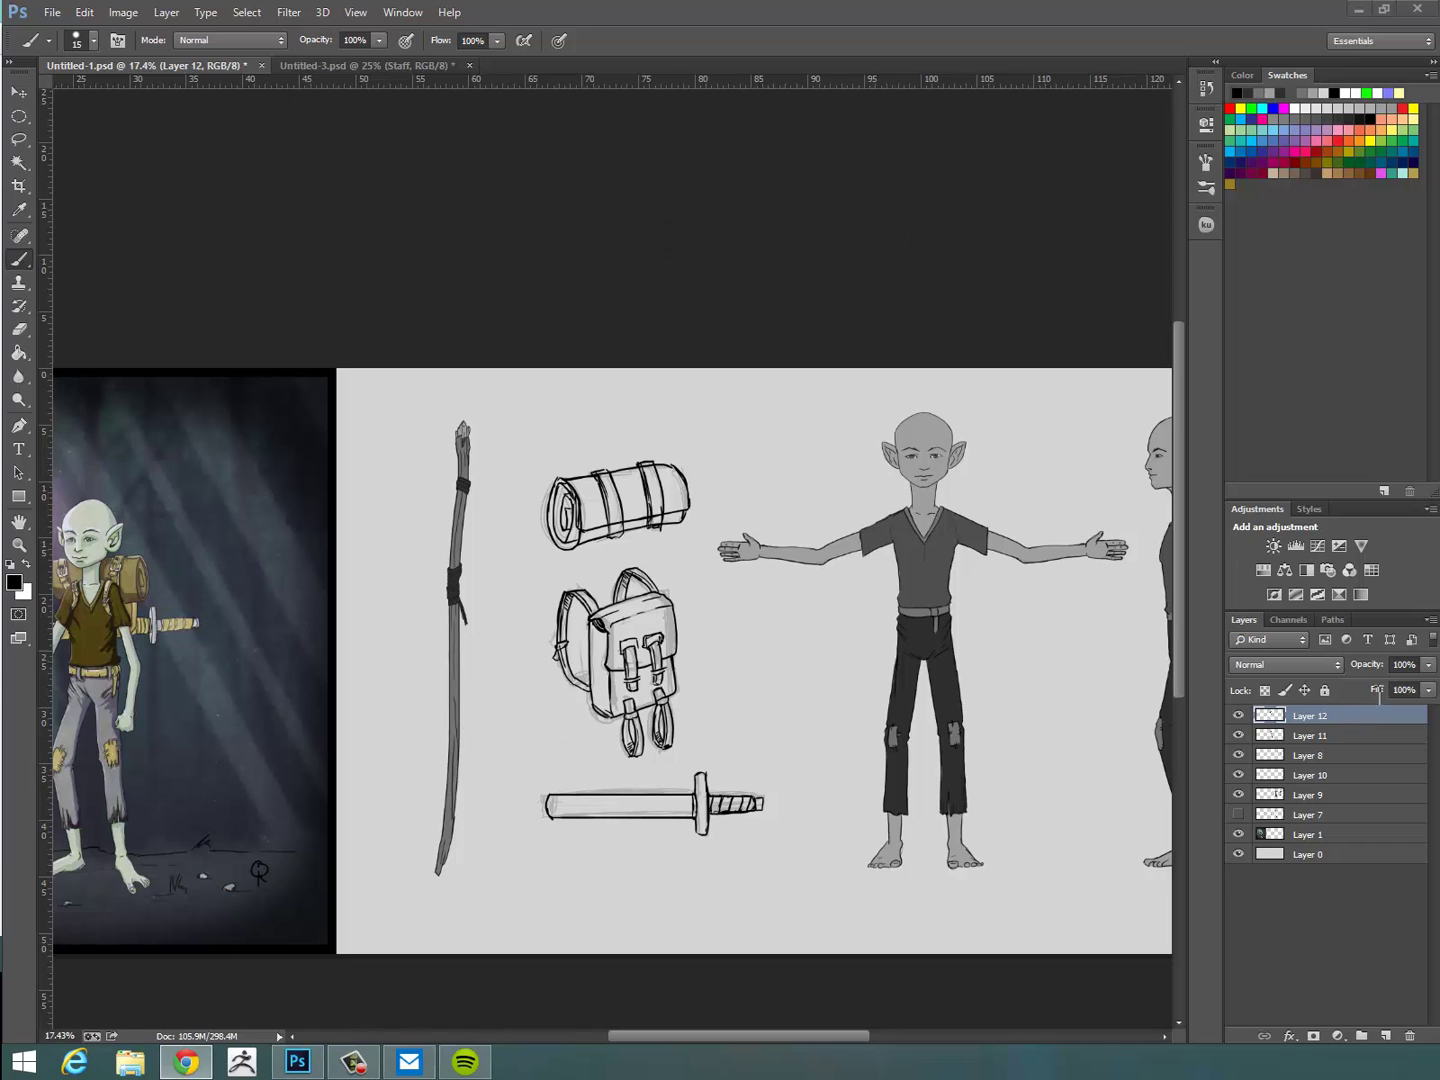
pyautogui.click(1428, 665)
pyautogui.moveTo(1429, 686); pyautogui.dragTo(1370, 695)
# Hide the rough sketch on Layer 11 and add a new layer beneath the inked gear lines.
pyautogui.click(1239, 736)
pyautogui.click(1386, 1036)
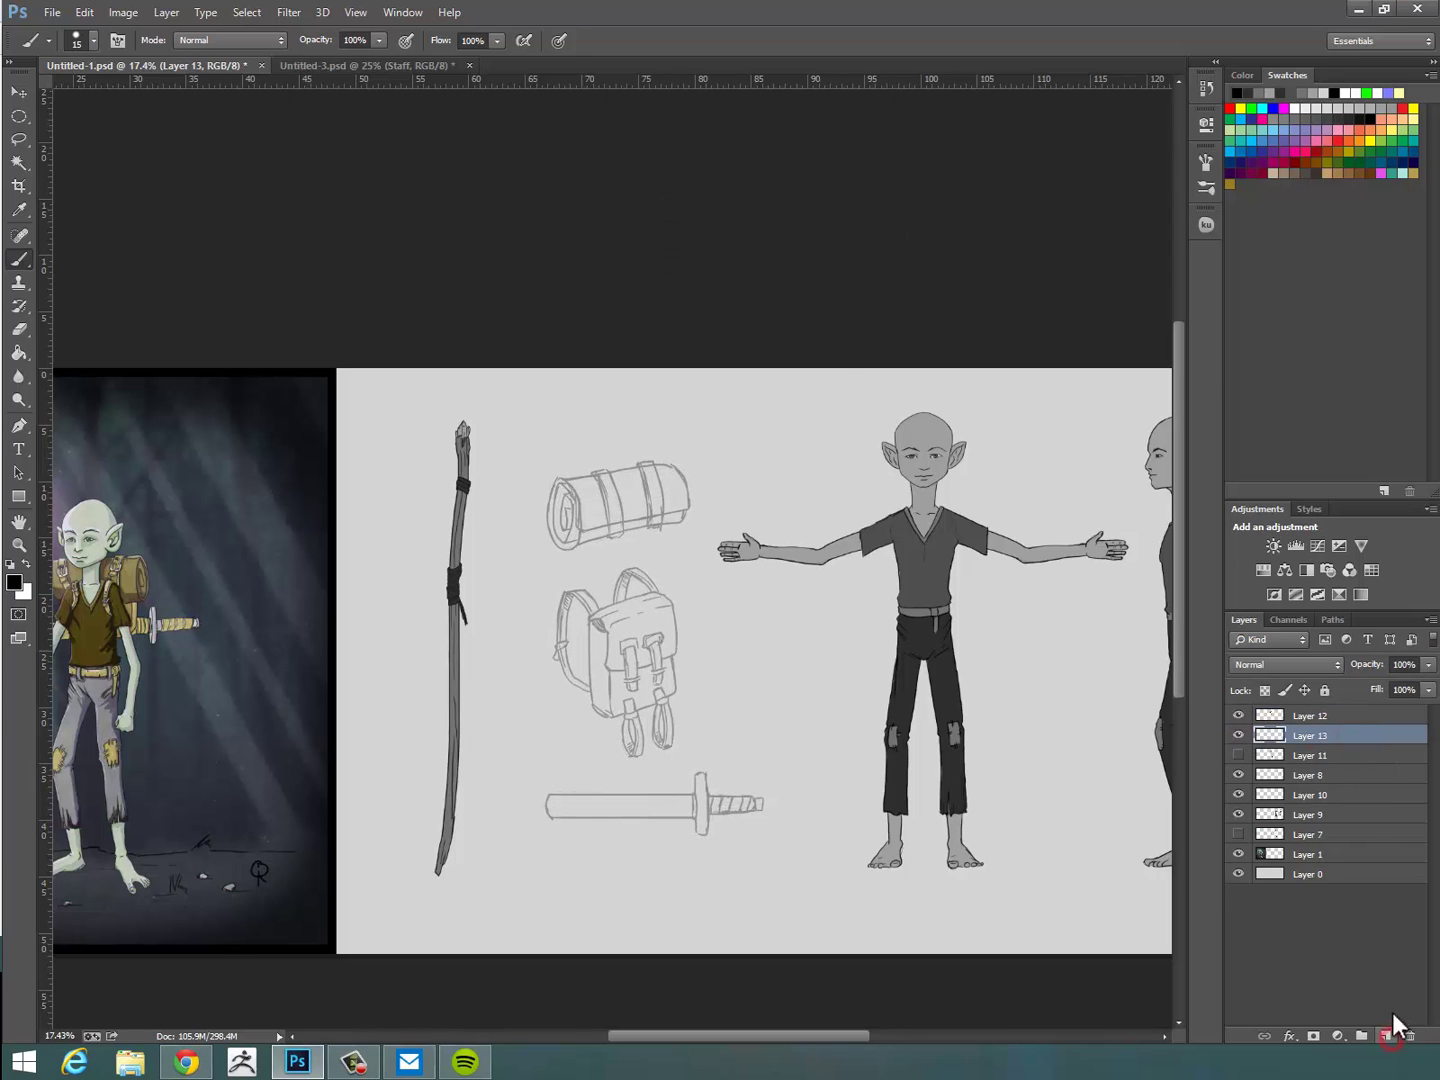
# Delete the empty Layer 13 and the rough sketch Layer 11, and add a new layer above Layer 12.
pyautogui.click(1411, 1037)
pyautogui.click(1411, 1037)
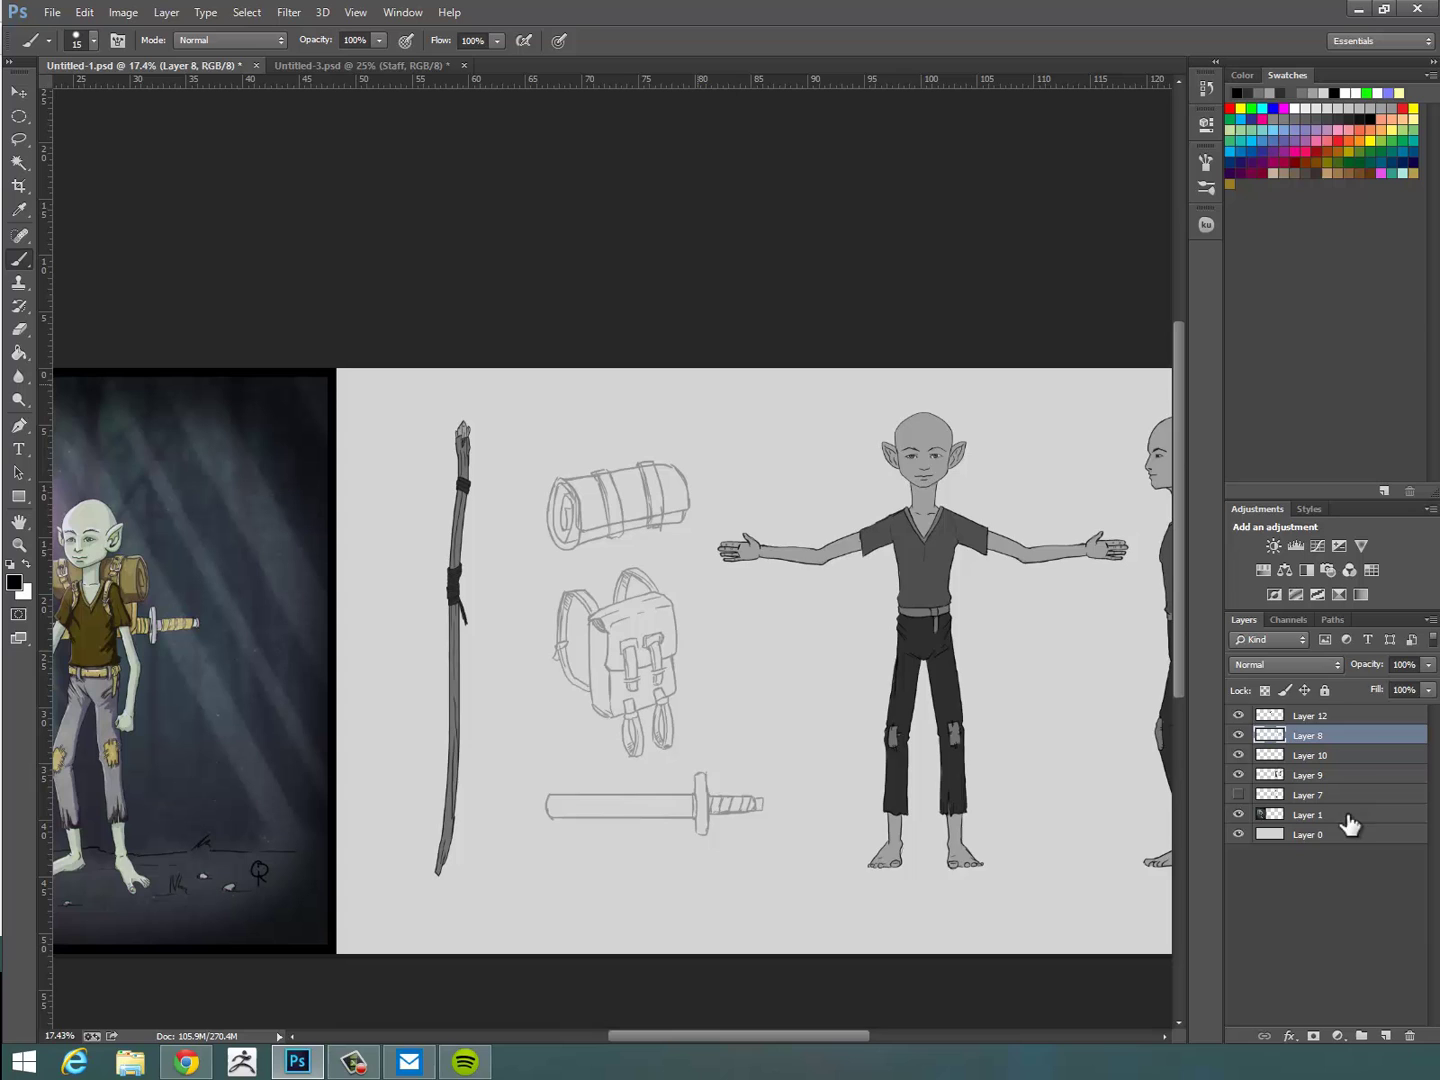
pyautogui.click(1308, 716)
pyautogui.click(1386, 1036)
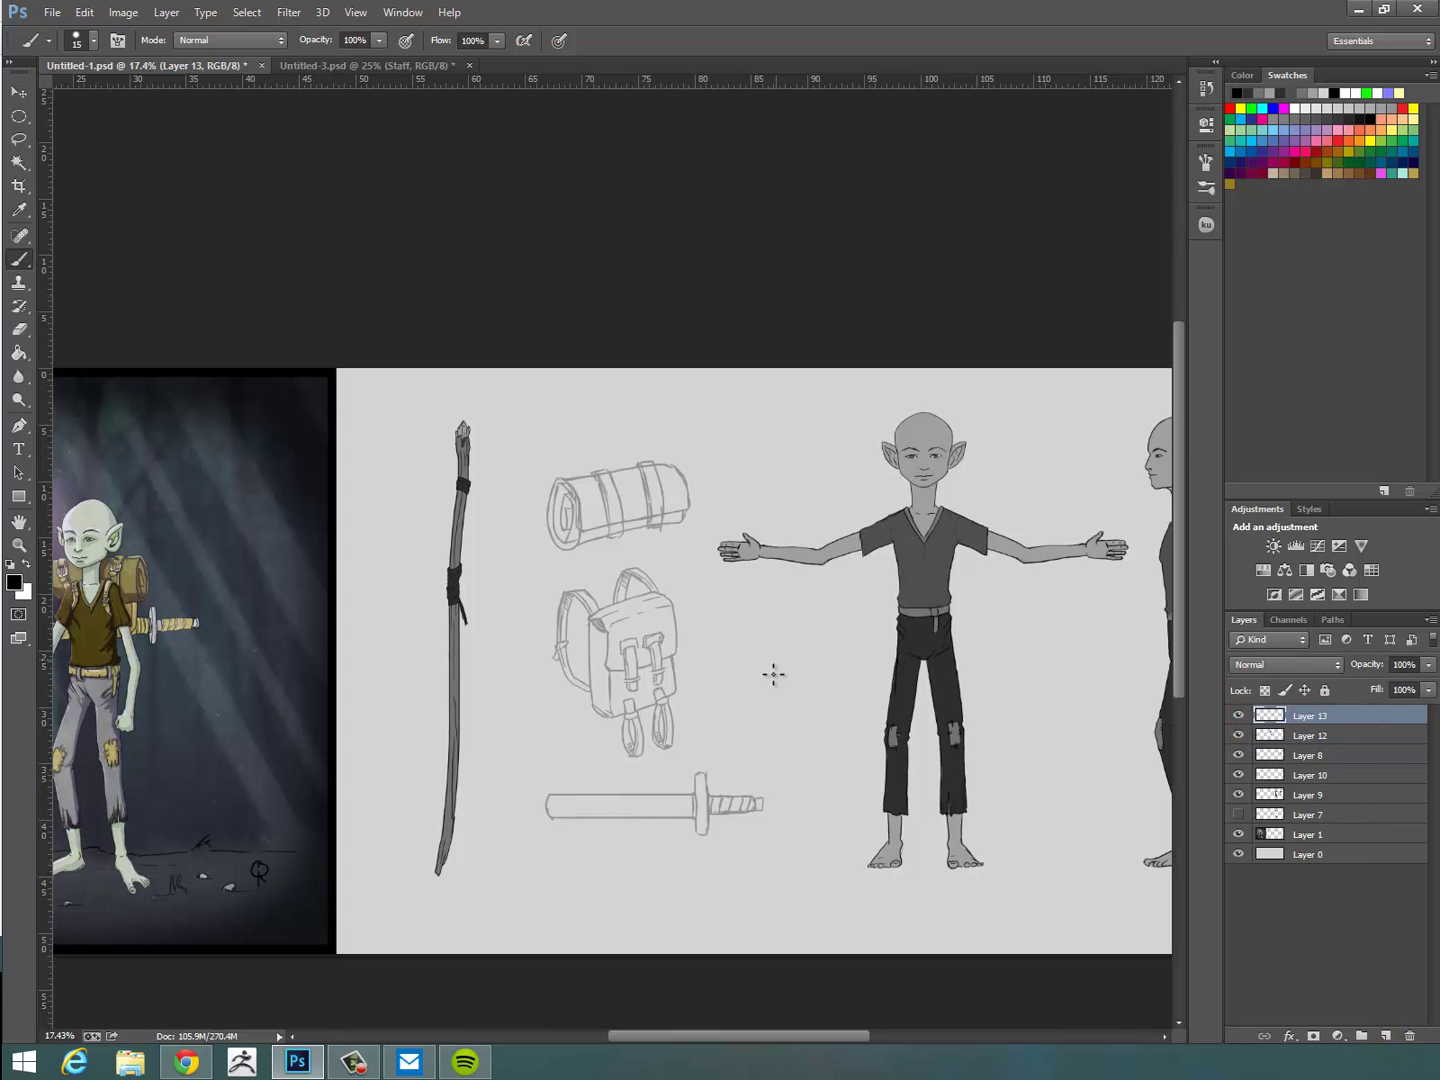
# Ink the bedroll's spiralled end, the start of its lower edge and the blanket's overlap seam up to the first tie.
pyautogui.scroll(6, 836, 736)
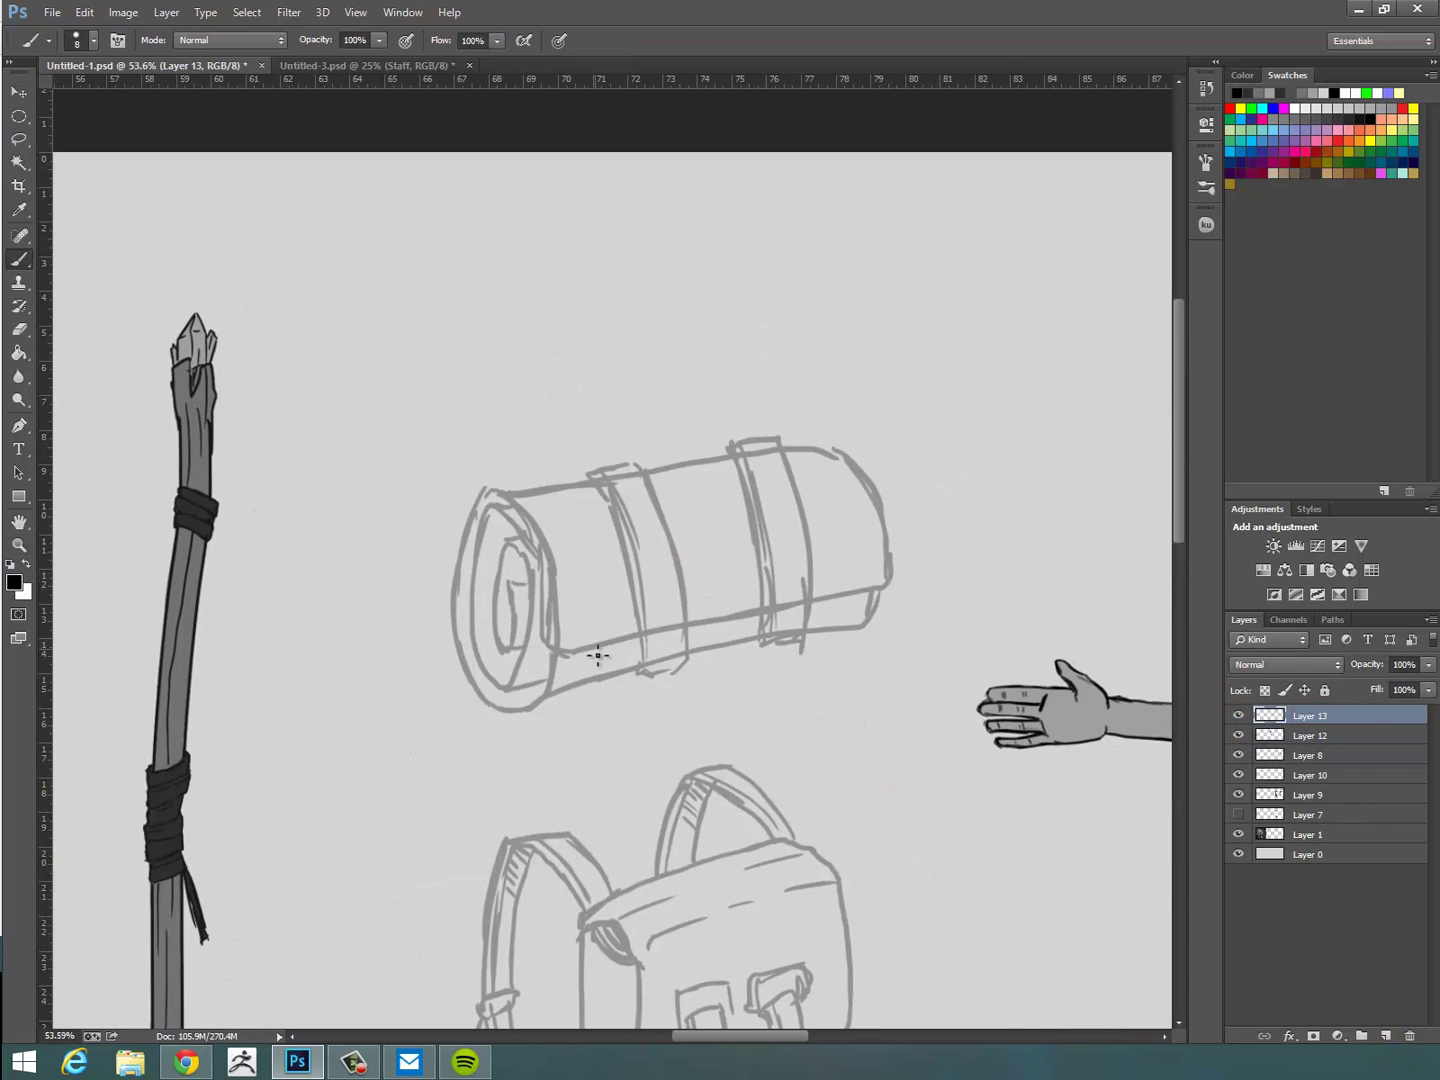
pyautogui.moveTo(583, 646)
pyautogui.mouseDown()
pyautogui.moveTo(614, 682)
pyautogui.moveTo(604, 672)
pyautogui.mouseUp()
pyautogui.moveTo(388, 310)
pyautogui.mouseDown()
pyautogui.moveTo(347, 357)
pyautogui.moveTo(379, 765)
pyautogui.moveTo(455, 771)
pyautogui.moveTo(690, 697)
pyautogui.mouseUp()
pyautogui.moveTo(455, 766); pyautogui.dragTo(512, 658)
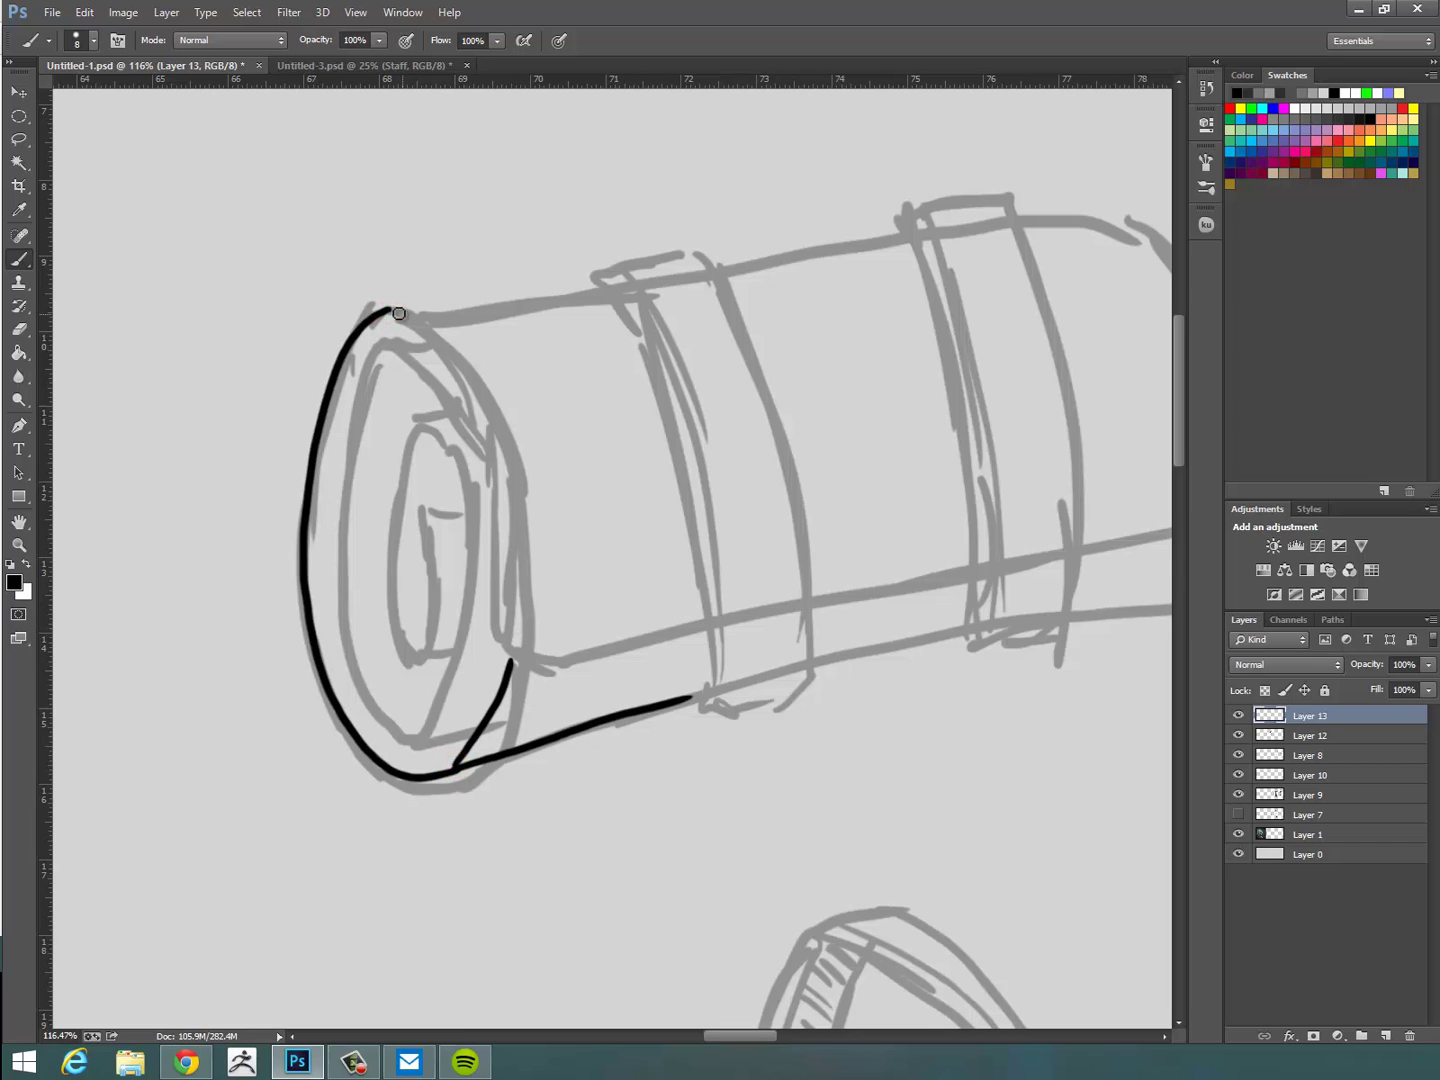
pyautogui.moveTo(390, 308); pyautogui.dragTo(528, 660)
pyautogui.moveTo(470, 742)
pyautogui.mouseDown()
pyautogui.moveTo(331, 595)
pyautogui.moveTo(406, 330)
pyautogui.mouseUp()
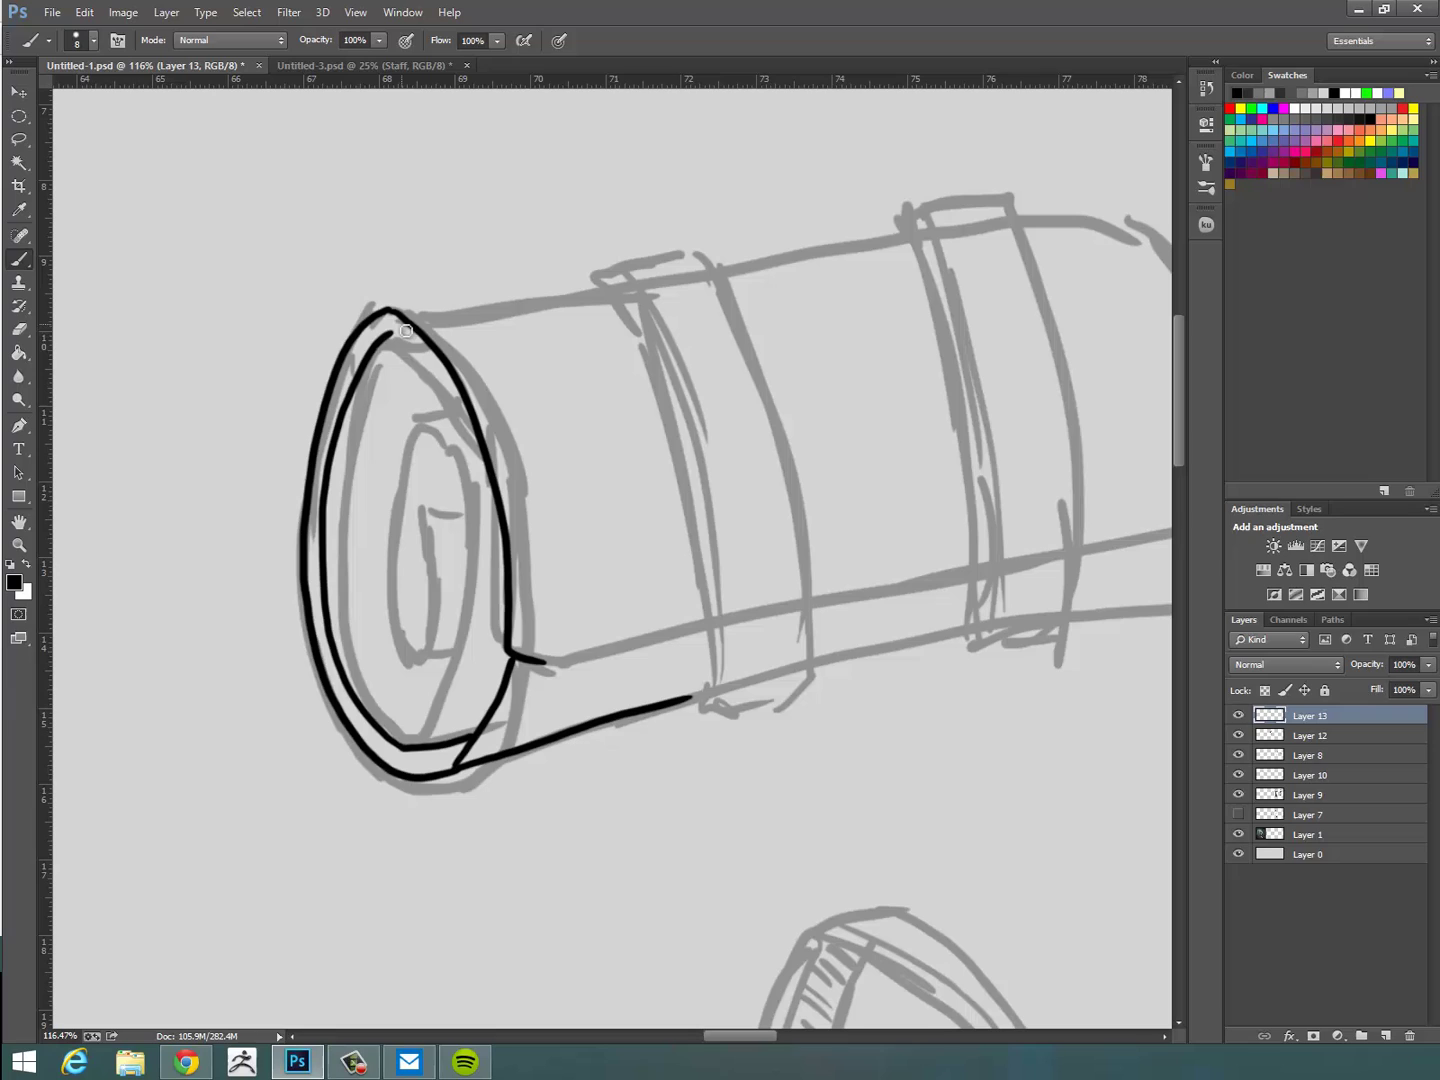
pyautogui.moveTo(402, 746)
pyautogui.mouseDown()
pyautogui.moveTo(399, 341)
pyautogui.moveTo(390, 697)
pyautogui.moveTo(440, 466)
pyautogui.moveTo(405, 379)
pyautogui.moveTo(412, 660)
pyautogui.moveTo(417, 464)
pyautogui.mouseUp()
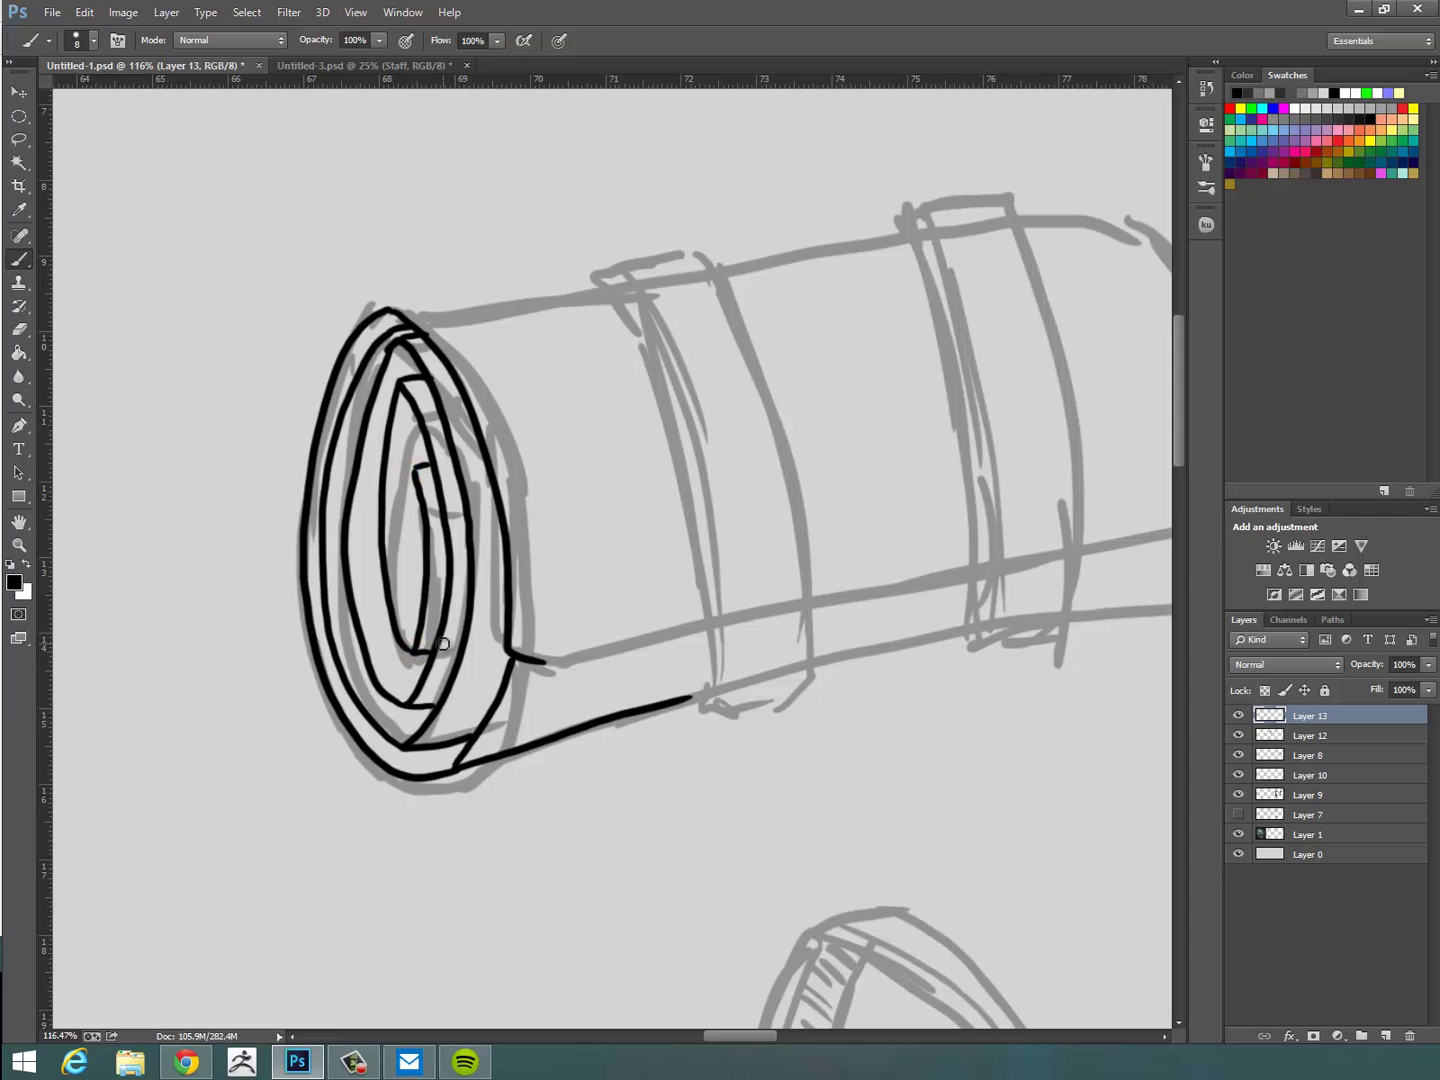
pyautogui.moveTo(634, 645); pyautogui.dragTo(700, 627)
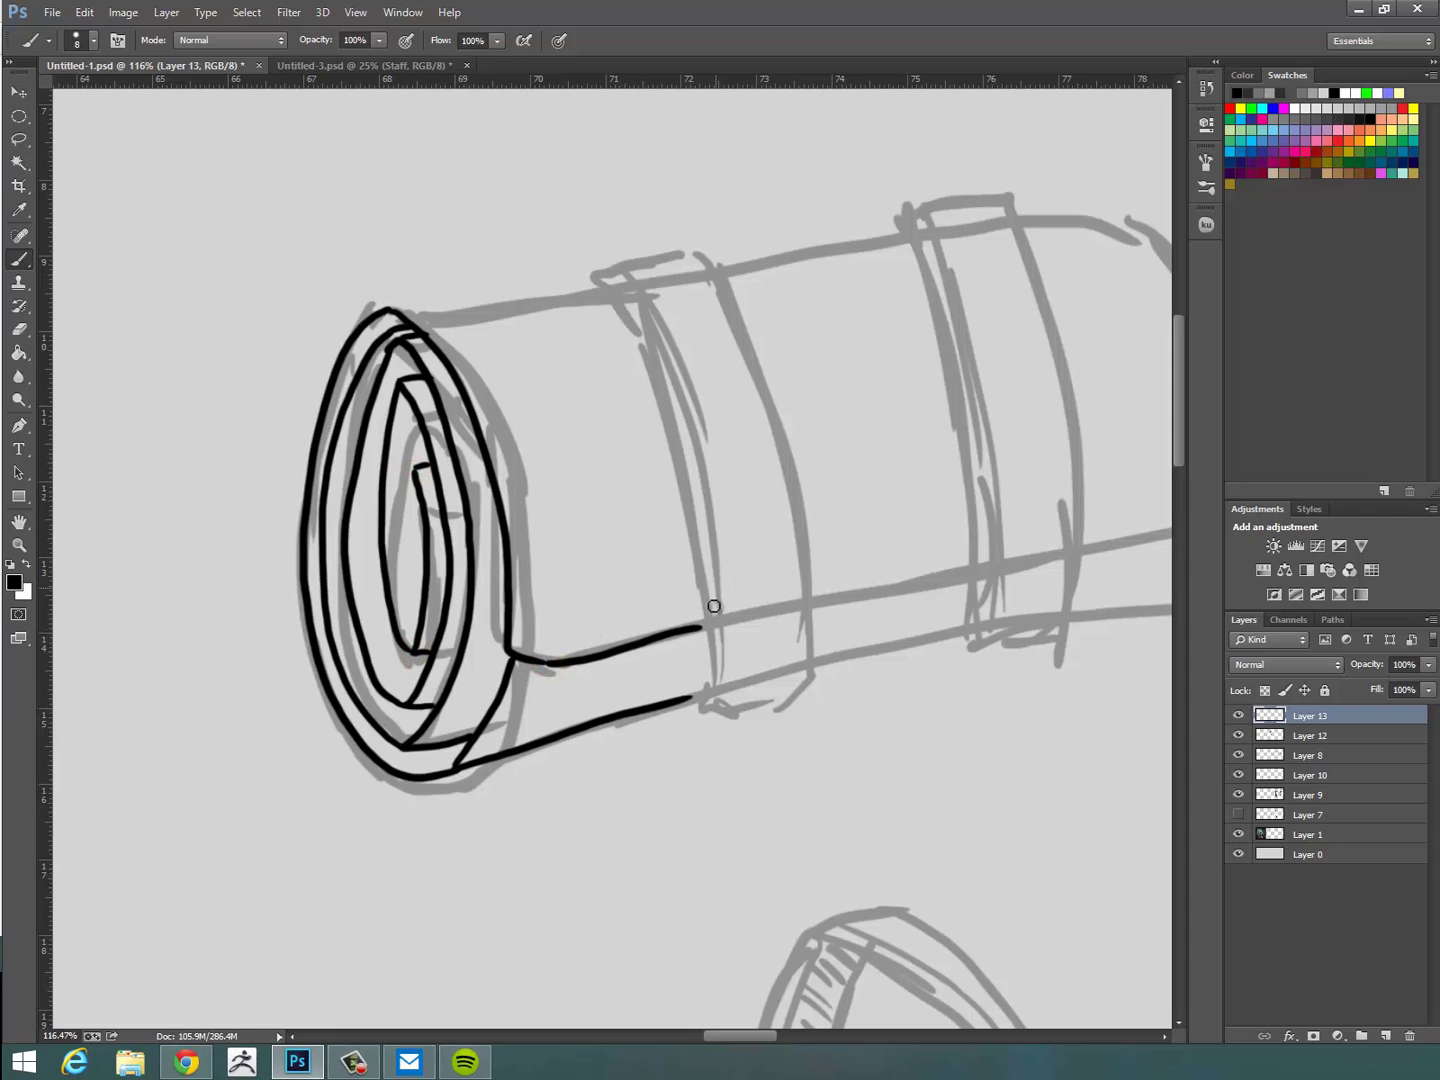
# Ink the bedroll's upper edge up to the first tie, the tie itself, and the seam between both ties.
pyautogui.moveTo(388, 306)
pyautogui.mouseDown()
pyautogui.moveTo(598, 283)
pyautogui.moveTo(627, 337)
pyautogui.moveTo(706, 679)
pyautogui.moveTo(681, 701)
pyautogui.moveTo(780, 675)
pyautogui.mouseUp()
pyautogui.moveTo(688, 713); pyautogui.dragTo(737, 590)
pyautogui.moveTo(601, 276)
pyautogui.mouseDown()
pyautogui.moveTo(720, 515)
pyautogui.moveTo(731, 595)
pyautogui.mouseUp()
pyautogui.moveTo(603, 272)
pyautogui.mouseDown()
pyautogui.moveTo(714, 270)
pyautogui.moveTo(801, 549)
pyautogui.moveTo(775, 697)
pyautogui.mouseUp()
pyautogui.moveTo(804, 602); pyautogui.dragTo(975, 569)
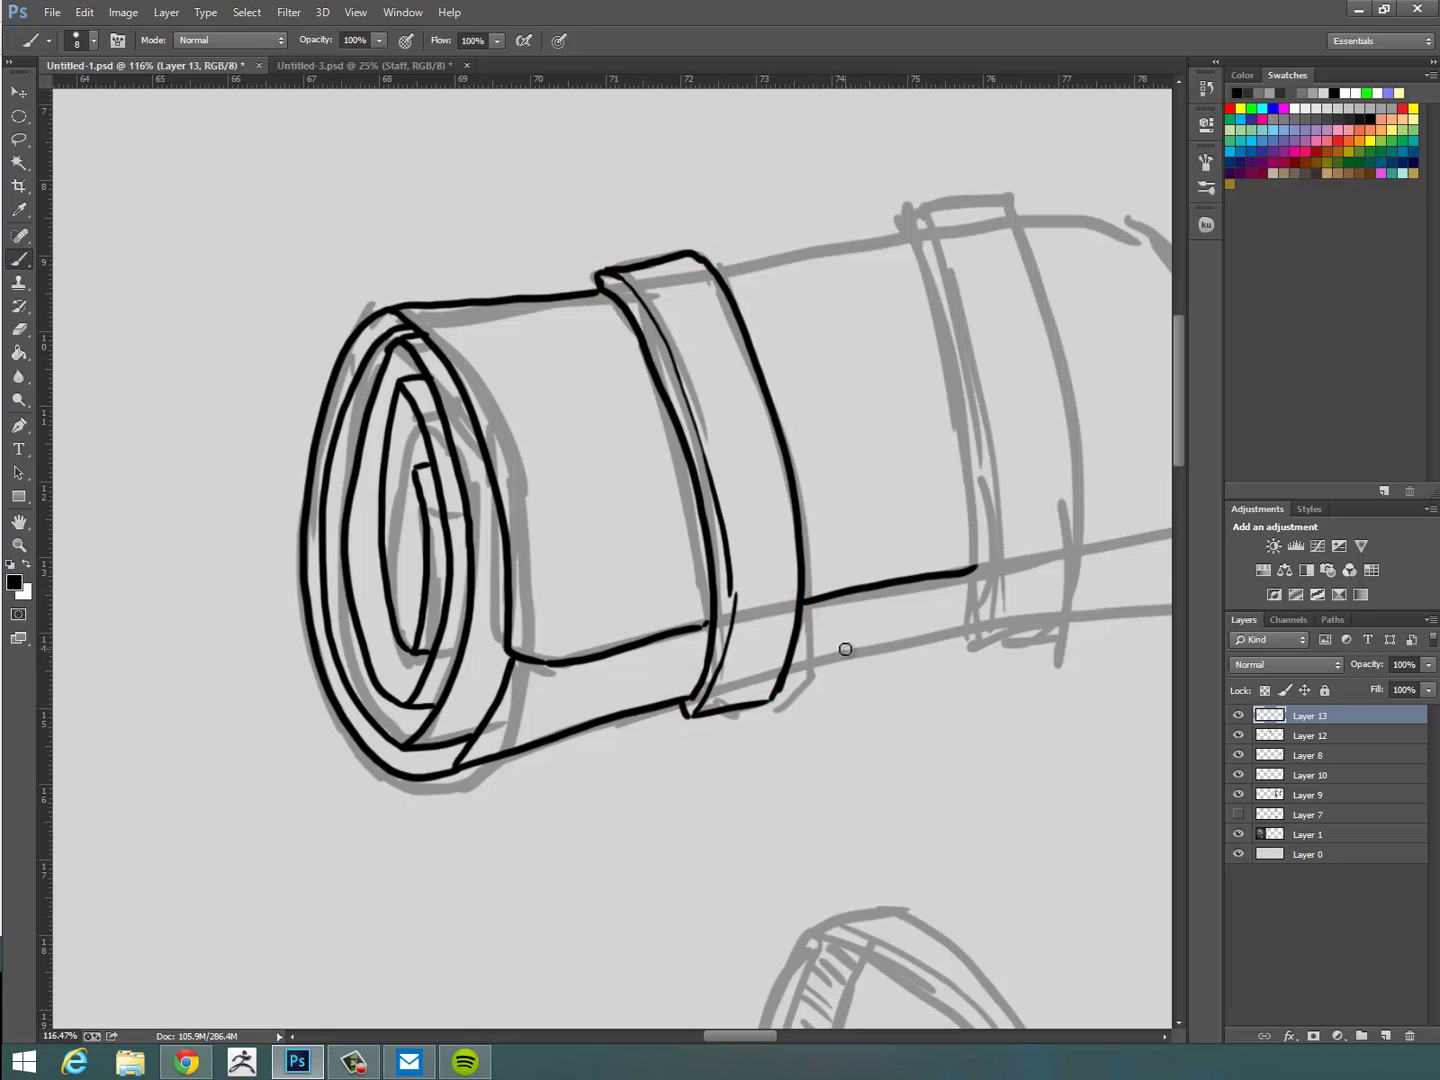
# Ink the bedroll's second tie, its remaining upper and lower edges, and its rounded far end.
pyautogui.press('r')
pyautogui.moveTo(845, 649); pyautogui.dragTo(854, 495)
pyautogui.moveTo(797, 578); pyautogui.dragTo(662, 803)
pyautogui.moveTo(687, 768); pyautogui.dragTo(811, 626)
pyautogui.moveTo(402, 478)
pyautogui.mouseDown()
pyautogui.moveTo(519, 351)
pyautogui.moveTo(643, 409)
pyautogui.moveTo(808, 645)
pyautogui.mouseUp()
pyautogui.moveTo(505, 348)
pyautogui.mouseDown()
pyautogui.moveTo(560, 322)
pyautogui.moveTo(815, 570)
pyautogui.moveTo(885, 565)
pyautogui.moveTo(744, 358)
pyautogui.moveTo(595, 265)
pyautogui.moveTo(665, 228)
pyautogui.moveTo(955, 354)
pyautogui.moveTo(968, 387)
pyautogui.mouseUp()
pyautogui.moveTo(856, 497)
pyautogui.mouseDown()
pyautogui.moveTo(972, 382)
pyautogui.moveTo(980, 470)
pyautogui.mouseUp()
pyautogui.moveTo(885, 559); pyautogui.dragTo(986, 466)
# Ink the outline of the backpack's top flap, including its folded corner and front edge.
pyautogui.press('z')
pyautogui.moveTo(983, 559); pyautogui.dragTo(919, 565)
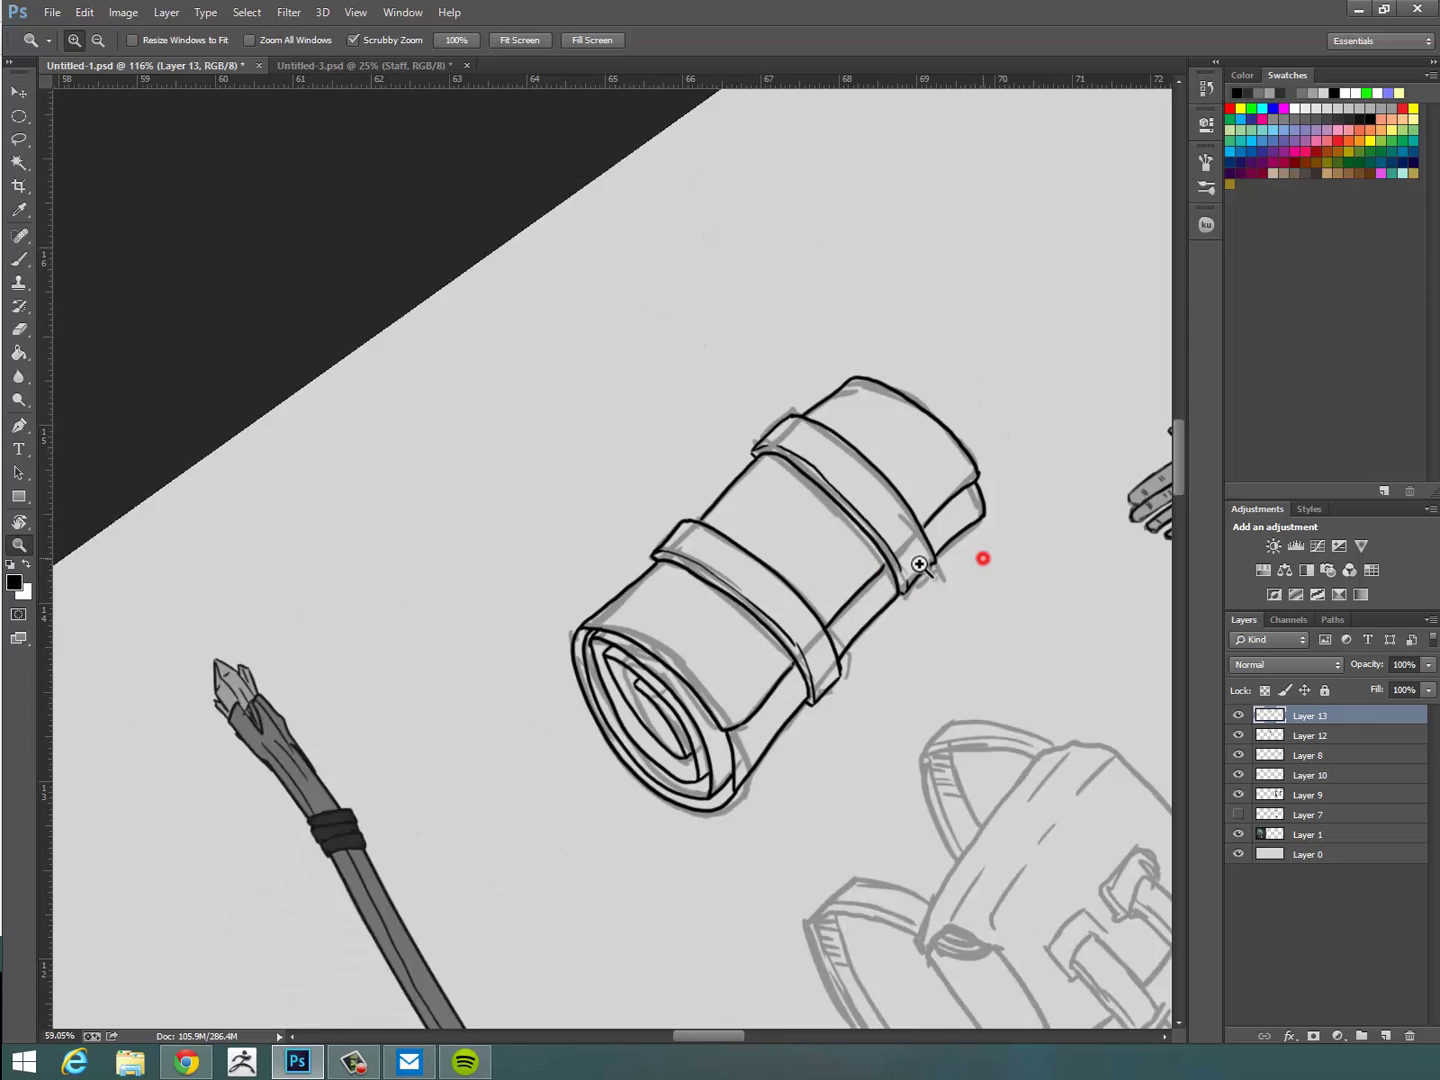
pyautogui.moveTo(1130, 690)
pyautogui.mouseDown()
pyautogui.moveTo(791, 582)
pyautogui.moveTo(848, 434)
pyautogui.mouseUp()
pyautogui.moveTo(740, 610)
pyautogui.mouseDown()
pyautogui.moveTo(807, 601)
pyautogui.moveTo(848, 360)
pyautogui.mouseUp()
pyautogui.moveTo(422, 503)
pyautogui.mouseDown()
pyautogui.moveTo(530, 490)
pyautogui.moveTo(640, 656)
pyautogui.moveTo(730, 618)
pyautogui.mouseUp()
pyautogui.moveTo(396, 478)
pyautogui.mouseDown()
pyautogui.moveTo(472, 331)
pyautogui.moveTo(624, 148)
pyautogui.moveTo(915, 378)
pyautogui.moveTo(872, 433)
pyautogui.mouseUp()
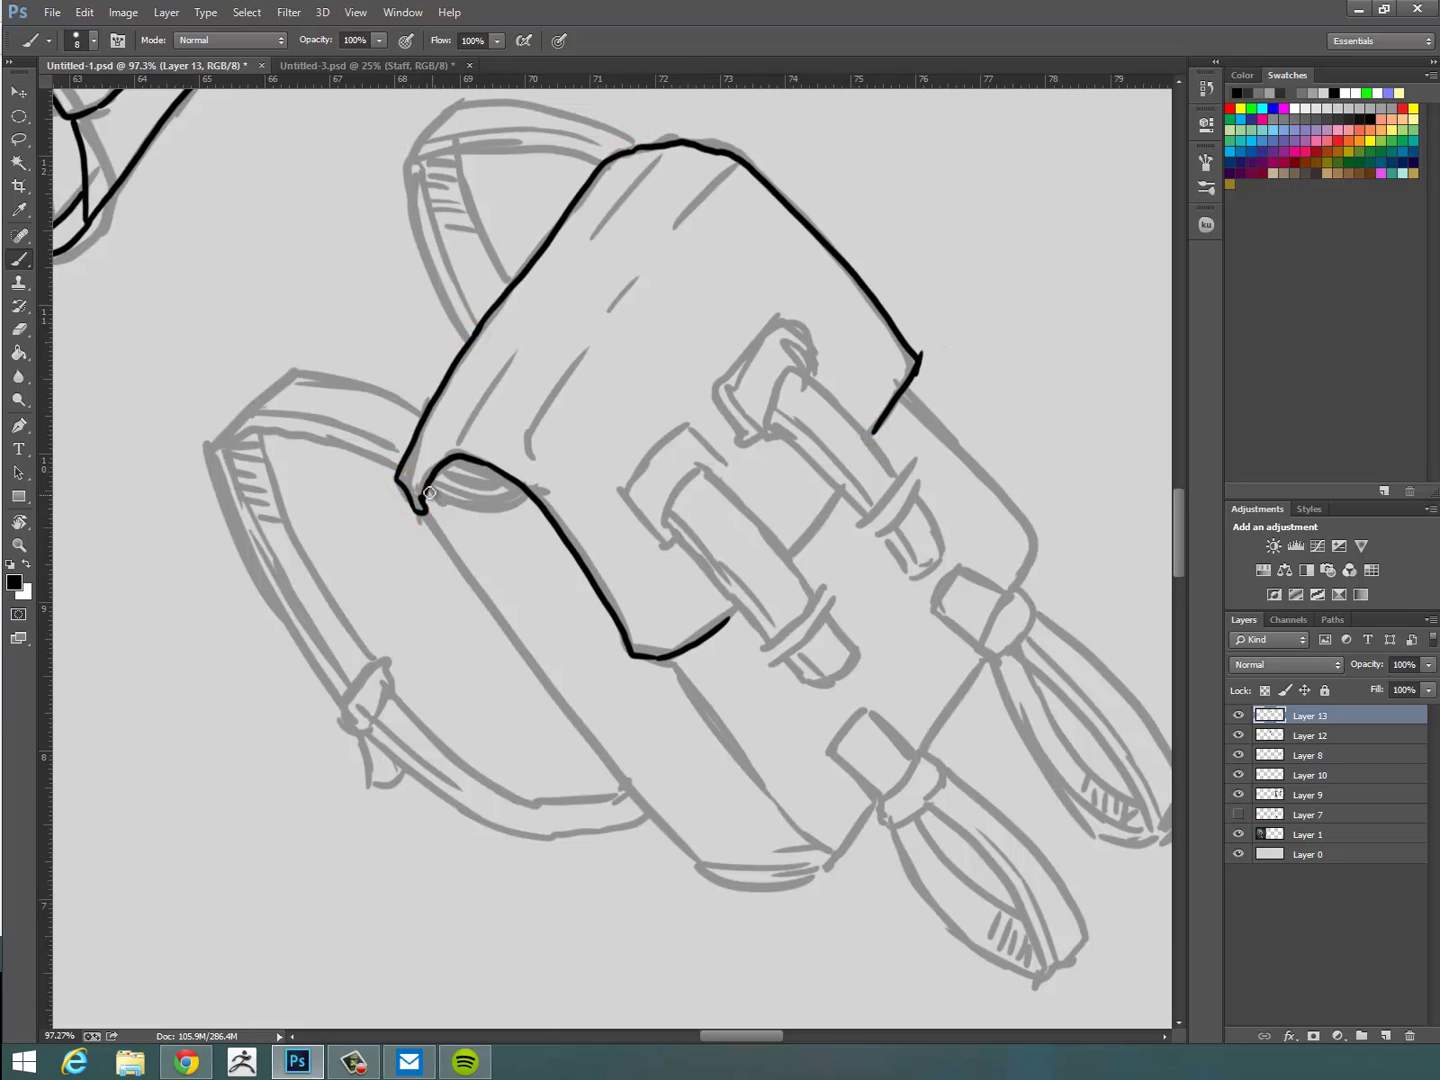
# Ink the backpack's side panel and bottom edge, and darken the opening beneath the flap.
pyautogui.moveTo(429, 493)
pyautogui.mouseDown()
pyautogui.moveTo(453, 496)
pyautogui.moveTo(488, 462)
pyautogui.moveTo(520, 488)
pyautogui.moveTo(455, 555)
pyautogui.moveTo(583, 737)
pyautogui.moveTo(720, 878)
pyautogui.moveTo(841, 866)
pyautogui.moveTo(878, 808)
pyautogui.mouseUp()
pyautogui.moveTo(667, 660); pyautogui.dragTo(711, 716)
pyautogui.moveTo(765, 792); pyautogui.dragTo(830, 848)
pyautogui.moveTo(705, 871); pyautogui.dragTo(765, 874)
# Ink the crease lines on the backpack's flap and give the flap's edge thickness around the dark opening.
pyautogui.moveTo(460, 443); pyautogui.dragTo(580, 270)
pyautogui.moveTo(622, 193)
pyautogui.mouseDown()
pyautogui.moveTo(677, 145)
pyautogui.moveTo(610, 300)
pyautogui.mouseUp()
pyautogui.moveTo(560, 516); pyautogui.dragTo(655, 651)
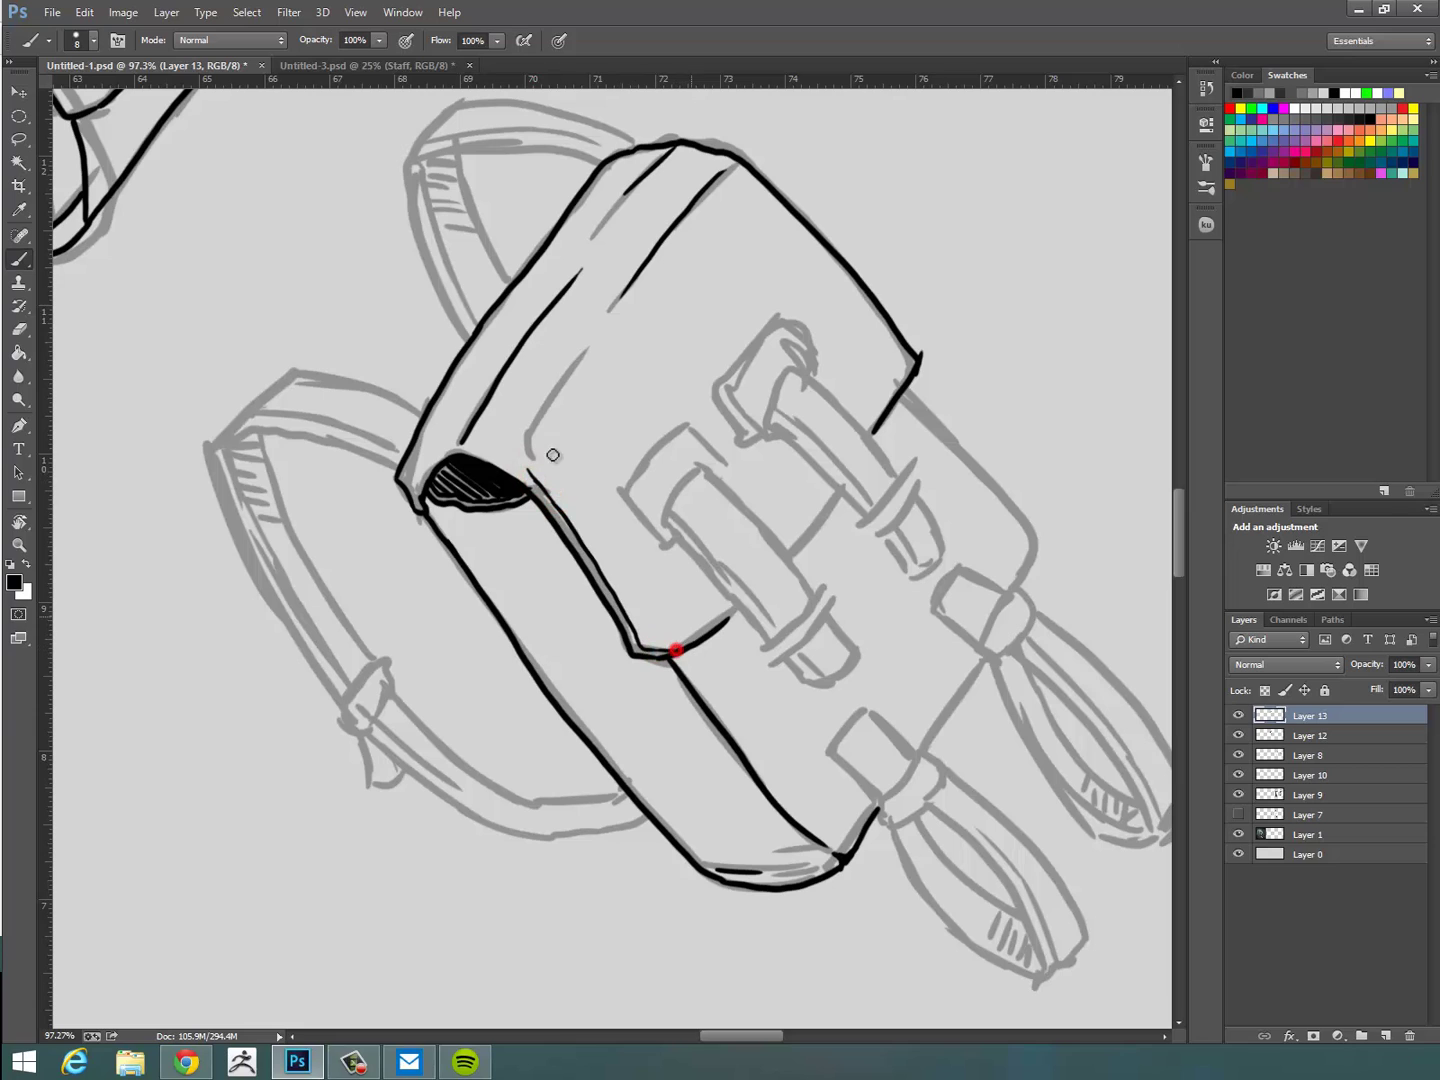
pyautogui.moveTo(482, 457); pyautogui.dragTo(529, 474)
pyautogui.moveTo(429, 466); pyautogui.dragTo(418, 502)
pyautogui.moveTo(500, 454); pyautogui.dragTo(435, 460)
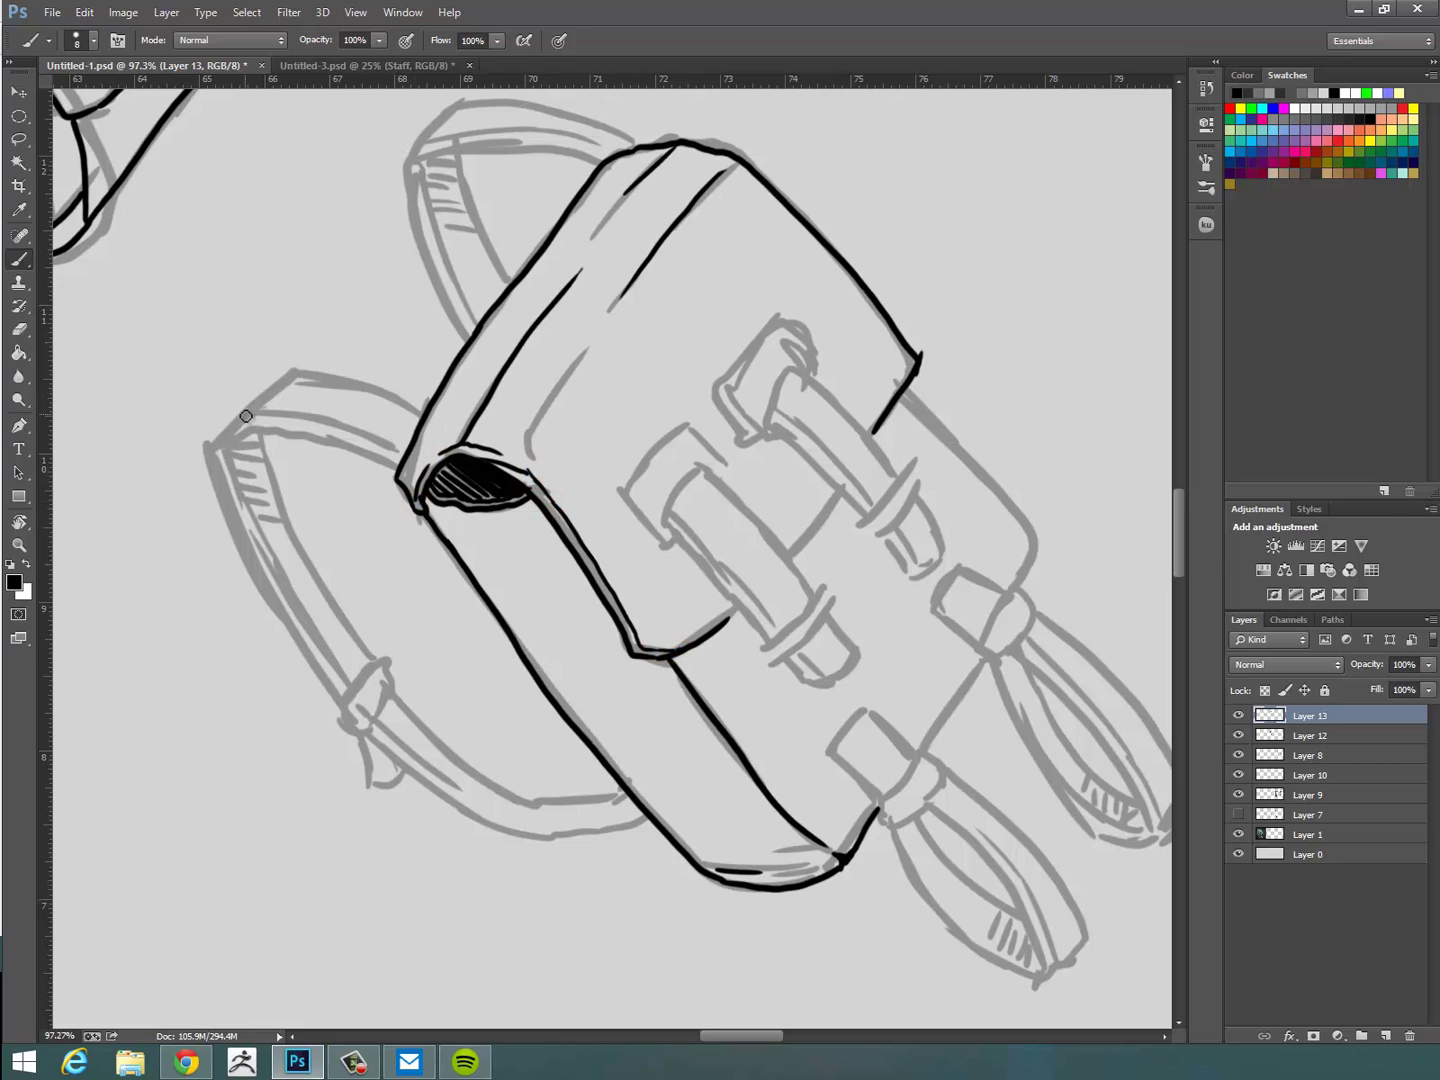
# Ink the upper bend of the backpack's near shoulder strap with its outer and inner edges.
pyautogui.moveTo(216, 448)
pyautogui.mouseDown()
pyautogui.moveTo(376, 392)
pyautogui.moveTo(424, 415)
pyautogui.mouseUp()
pyautogui.press('r')
pyautogui.moveTo(677, 529); pyautogui.dragTo(570, 495)
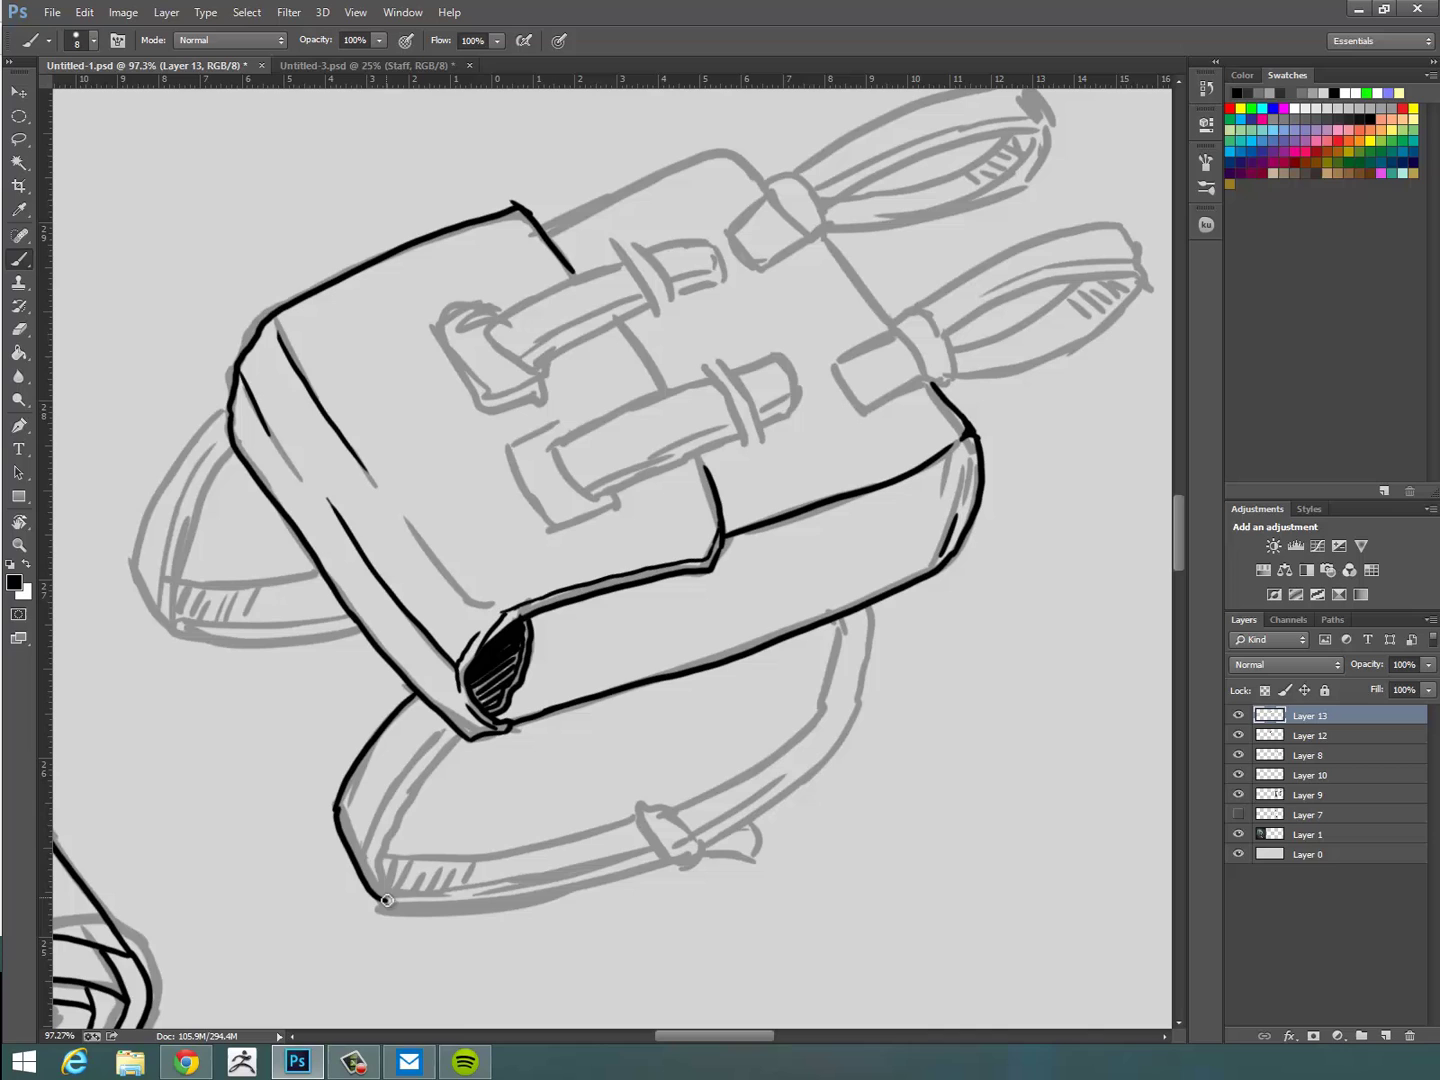
pyautogui.moveTo(387, 901)
pyautogui.mouseDown()
pyautogui.moveTo(462, 733)
pyautogui.moveTo(406, 774)
pyautogui.moveTo(450, 728)
pyautogui.mouseUp()
pyautogui.press('space')
pyautogui.moveTo(769, 549)
pyautogui.mouseDown()
pyautogui.moveTo(694, 659)
pyautogui.moveTo(704, 510)
pyautogui.mouseUp()
pyautogui.press('r')
pyautogui.moveTo(655, 430); pyautogui.dragTo(749, 583)
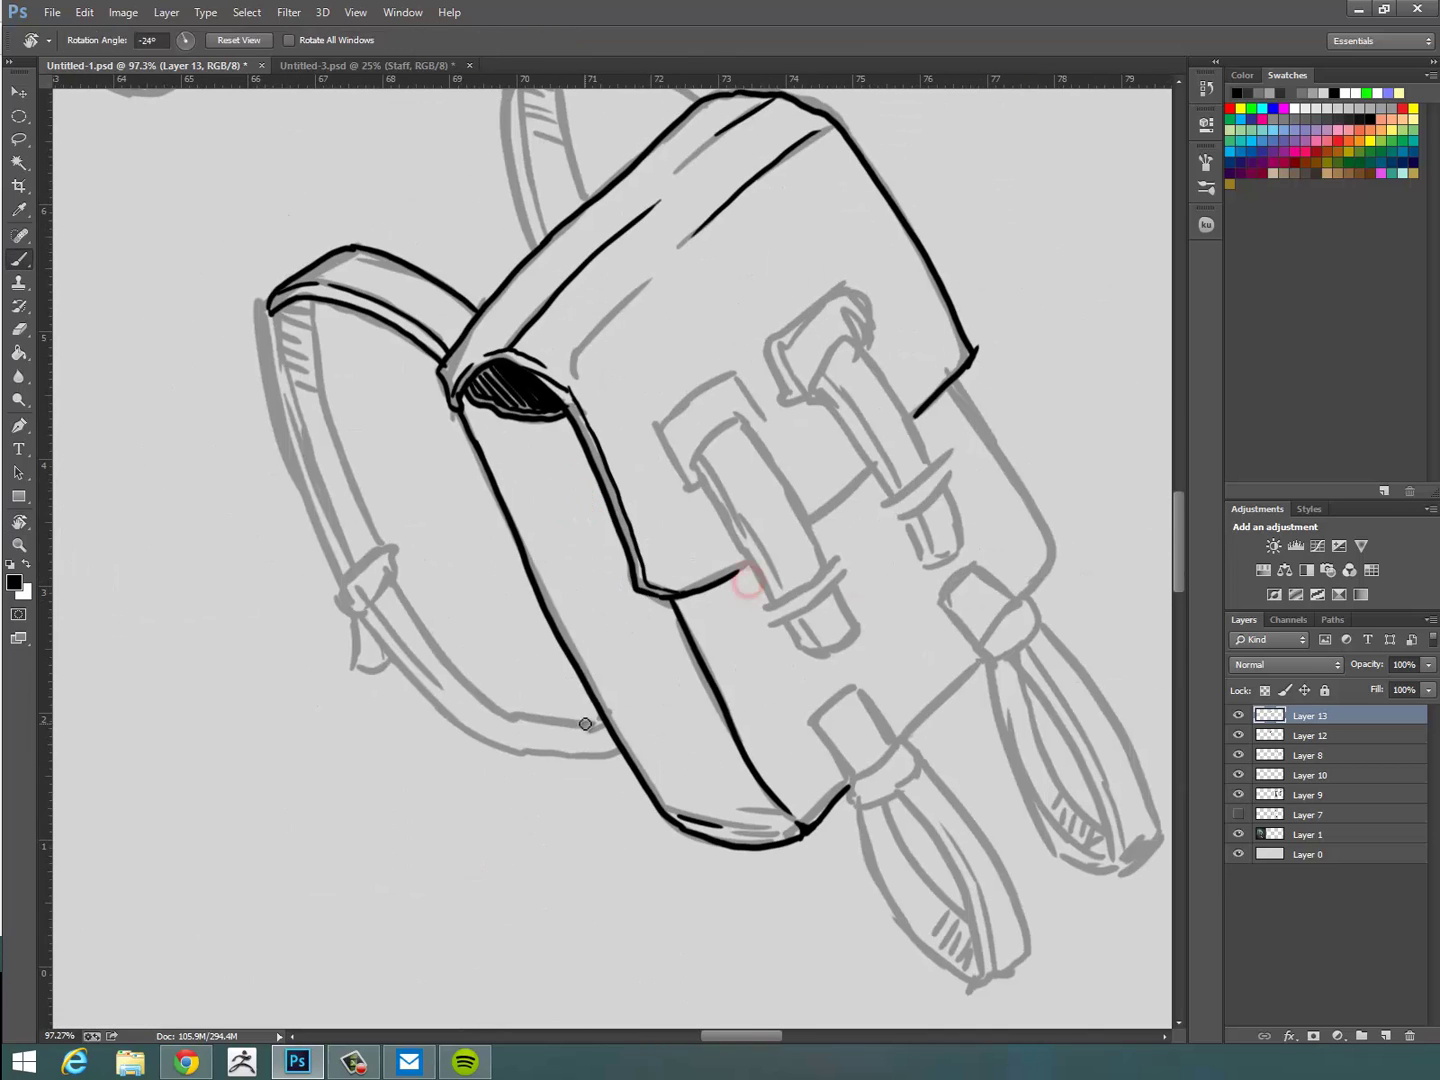
# Ink the near shoulder strap down to its buckle, rework its upper corner, and hatch the strap's inside.
pyautogui.moveTo(270, 302); pyautogui.dragTo(315, 525)
pyautogui.press('e')
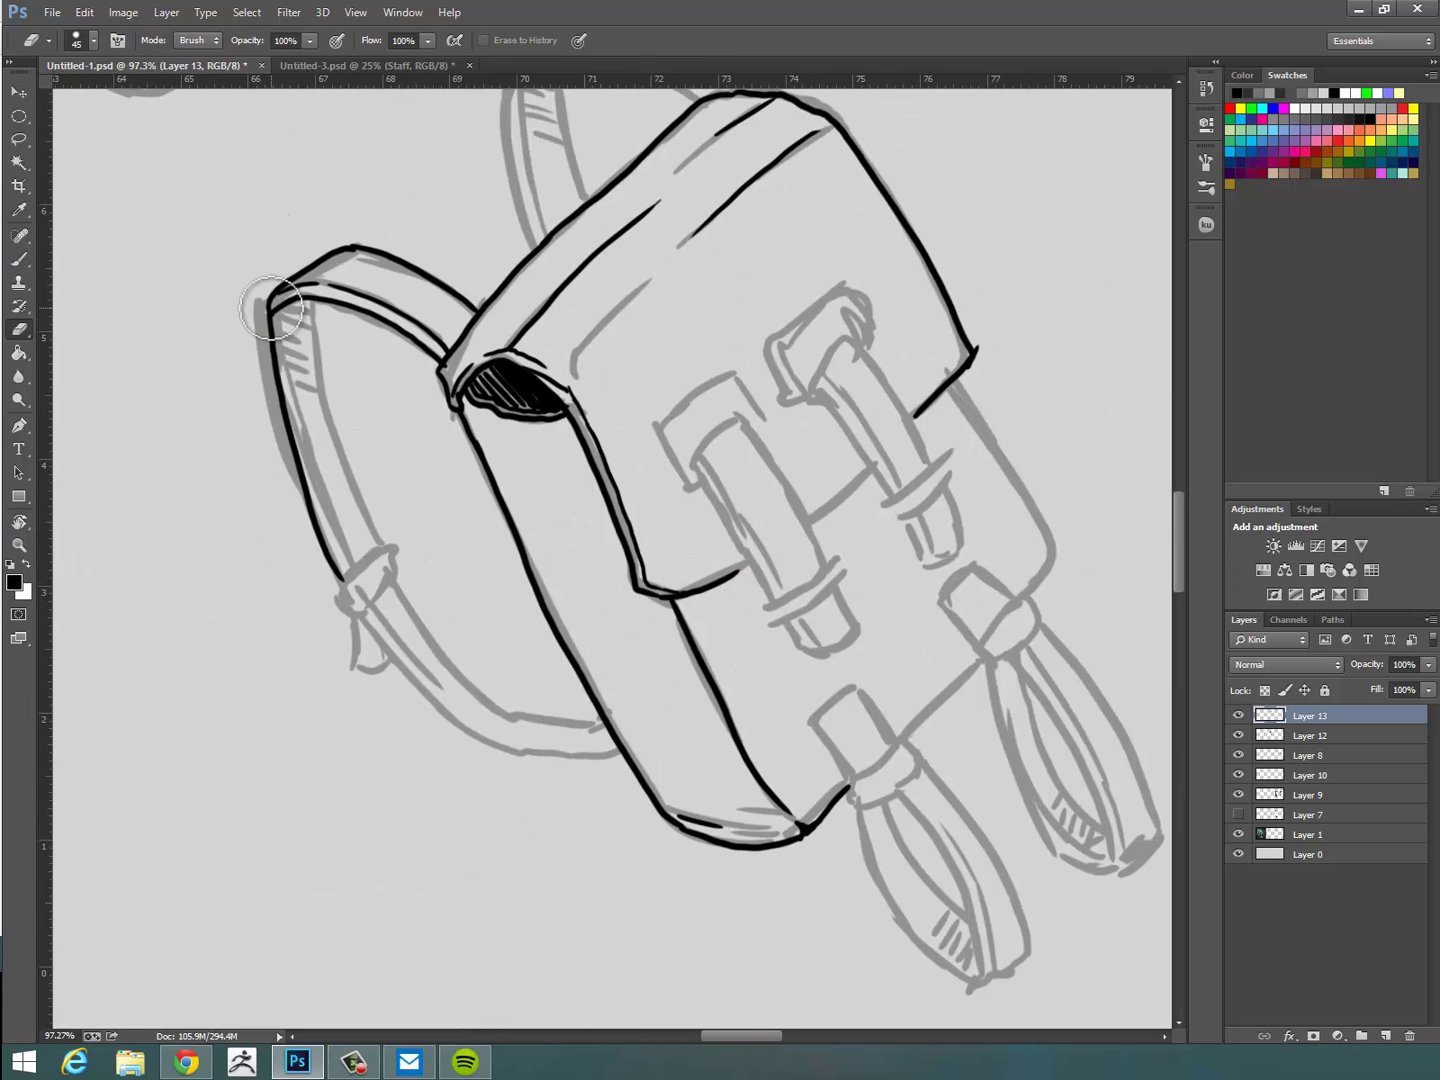
pyautogui.moveTo(261, 298)
pyautogui.mouseDown()
pyautogui.moveTo(272, 329)
pyautogui.moveTo(301, 297)
pyautogui.mouseUp()
pyautogui.press('b')
pyautogui.moveTo(282, 287); pyautogui.dragTo(264, 358)
pyautogui.moveTo(262, 326)
pyautogui.mouseDown()
pyautogui.moveTo(340, 590)
pyautogui.moveTo(365, 617)
pyautogui.mouseUp()
pyautogui.moveTo(389, 573)
pyautogui.mouseDown()
pyautogui.moveTo(405, 602)
pyautogui.moveTo(317, 388)
pyautogui.moveTo(312, 301)
pyautogui.mouseUp()
pyautogui.moveTo(306, 303); pyautogui.dragTo(281, 311)
pyautogui.moveTo(308, 318); pyautogui.dragTo(277, 319)
pyautogui.moveTo(307, 327); pyautogui.dragTo(275, 328)
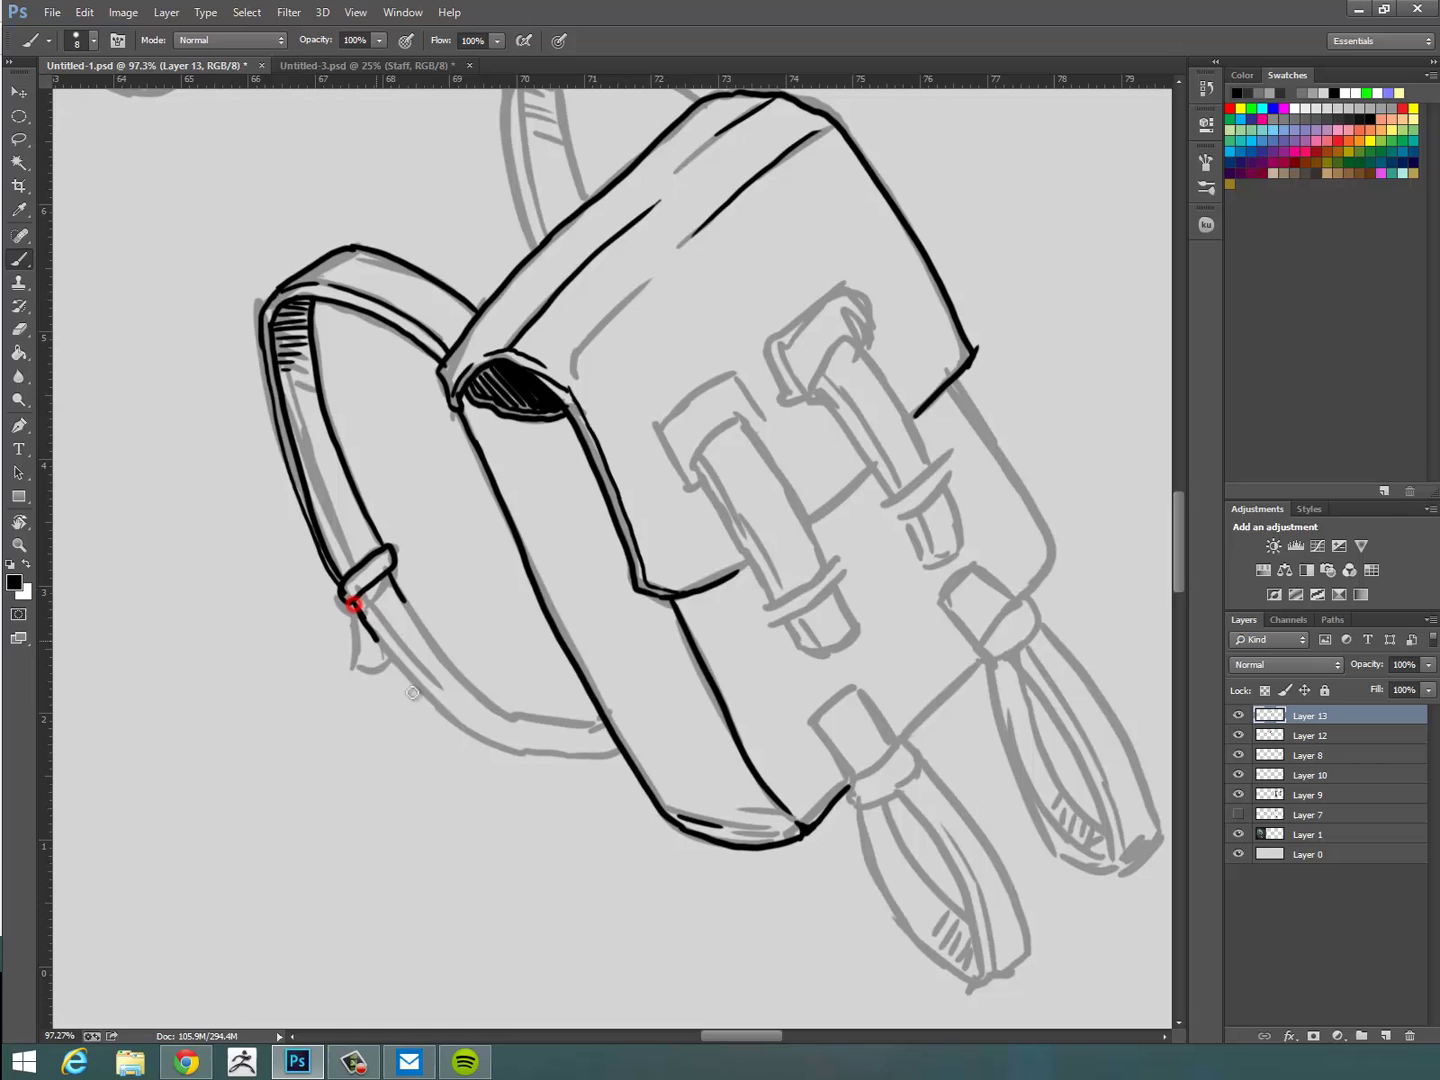
# Ink the near shoulder strap's lower section from the buckle to the pack, plus its hanging loose end.
pyautogui.moveTo(412, 692); pyautogui.dragTo(620, 751)
pyautogui.moveTo(355, 603)
pyautogui.mouseDown()
pyautogui.moveTo(457, 727)
pyautogui.moveTo(520, 744)
pyautogui.mouseUp()
pyautogui.moveTo(390, 577)
pyautogui.mouseDown()
pyautogui.moveTo(428, 636)
pyautogui.moveTo(607, 717)
pyautogui.mouseUp()
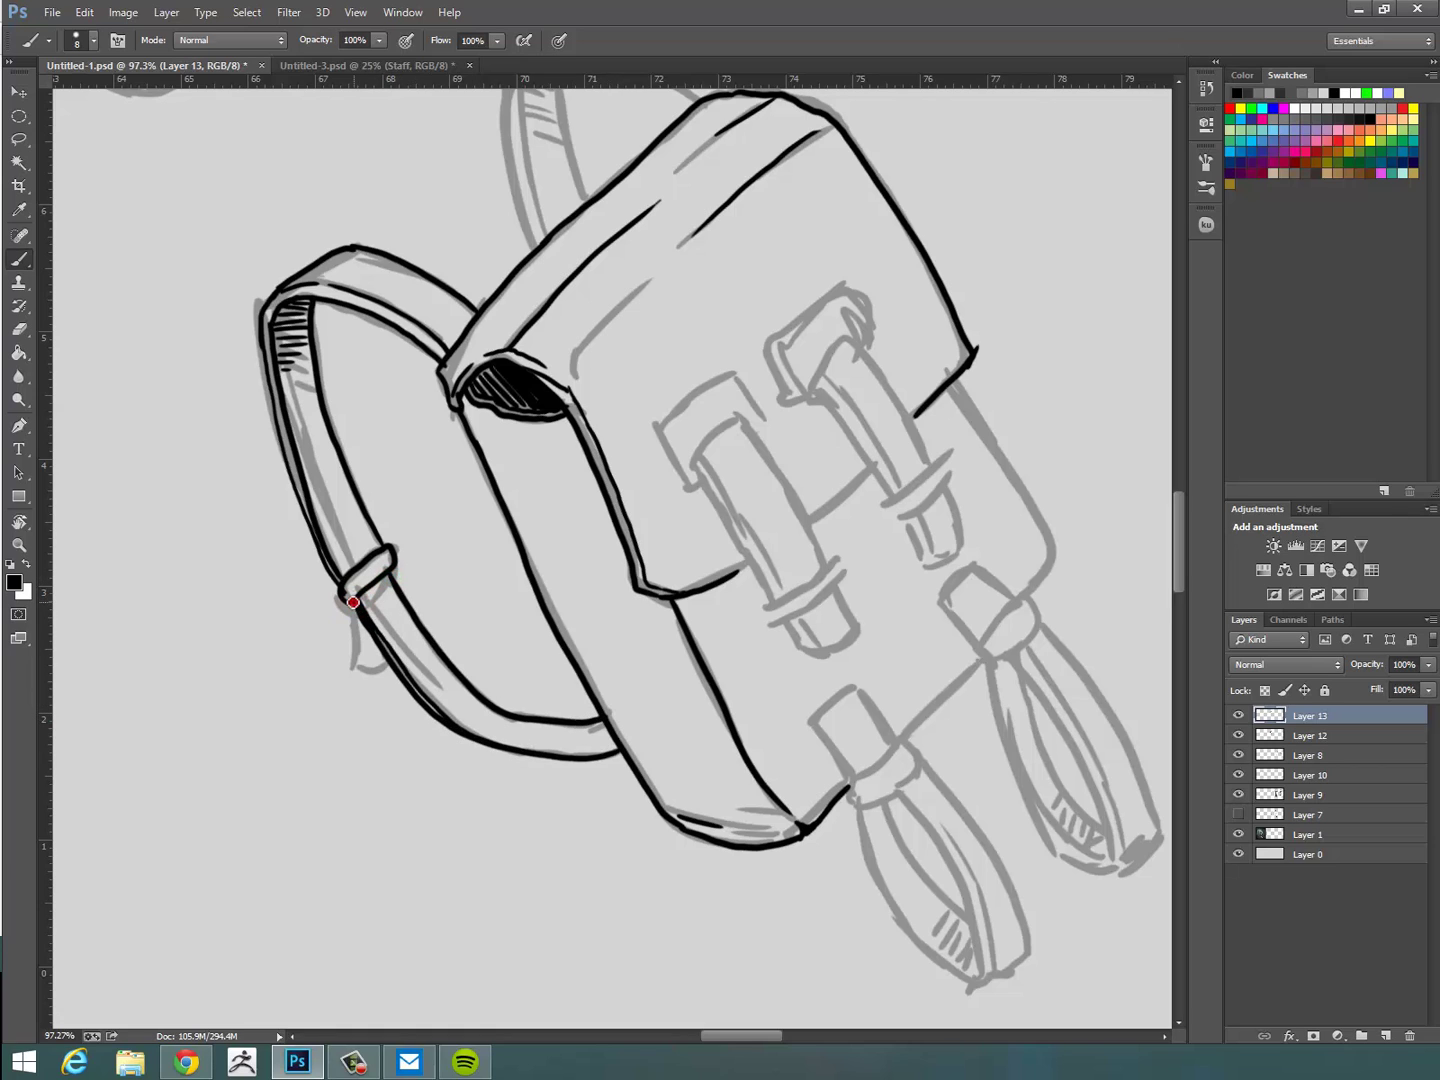
pyautogui.moveTo(353, 602)
pyautogui.mouseDown()
pyautogui.moveTo(371, 672)
pyautogui.moveTo(390, 667)
pyautogui.mouseUp()
# Ink the backpack's far shoulder strap and hatch the shadow inside its bend.
pyautogui.moveTo(743, 683); pyautogui.dragTo(764, 975)
pyautogui.moveTo(548, 514)
pyautogui.mouseDown()
pyautogui.moveTo(530, 348)
pyautogui.moveTo(729, 376)
pyautogui.mouseUp()
pyautogui.moveTo(563, 532)
pyautogui.mouseDown()
pyautogui.moveTo(544, 352)
pyautogui.moveTo(723, 387)
pyautogui.mouseUp()
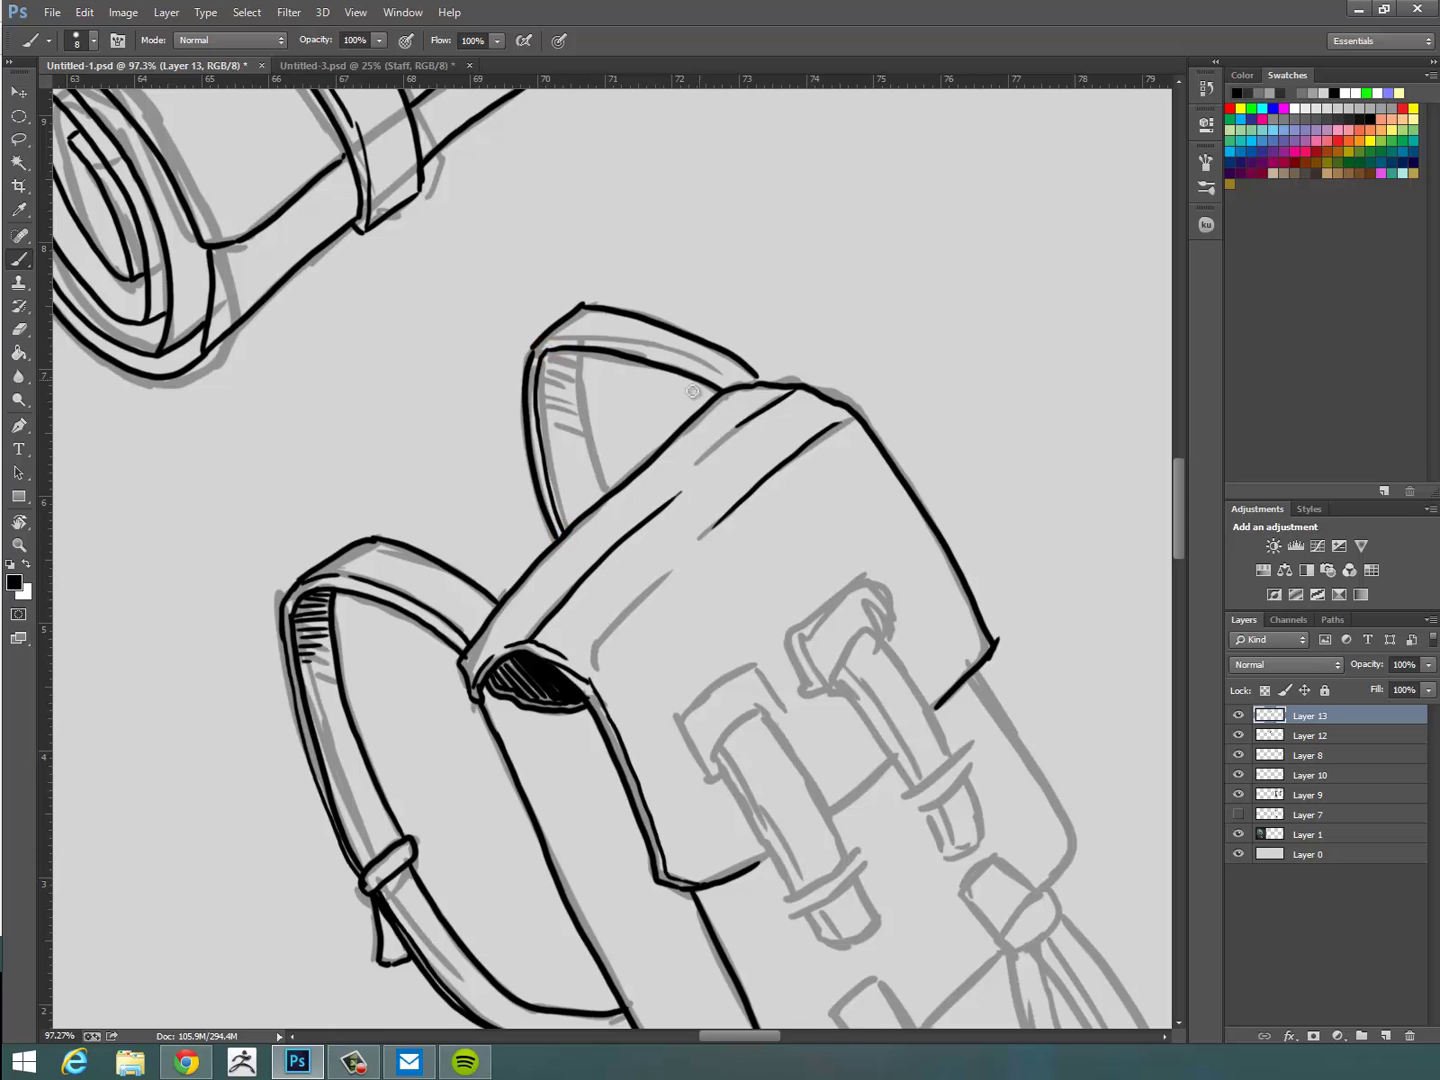
pyautogui.moveTo(540, 343)
pyautogui.mouseDown()
pyautogui.moveTo(660, 354)
pyautogui.moveTo(728, 388)
pyautogui.mouseUp()
pyautogui.moveTo(605, 496); pyautogui.dragTo(569, 351)
pyautogui.moveTo(568, 357); pyautogui.dragTo(543, 364)
pyautogui.moveTo(566, 382); pyautogui.dragTo(541, 378)
pyautogui.moveTo(560, 402); pyautogui.dragTo(540, 396)
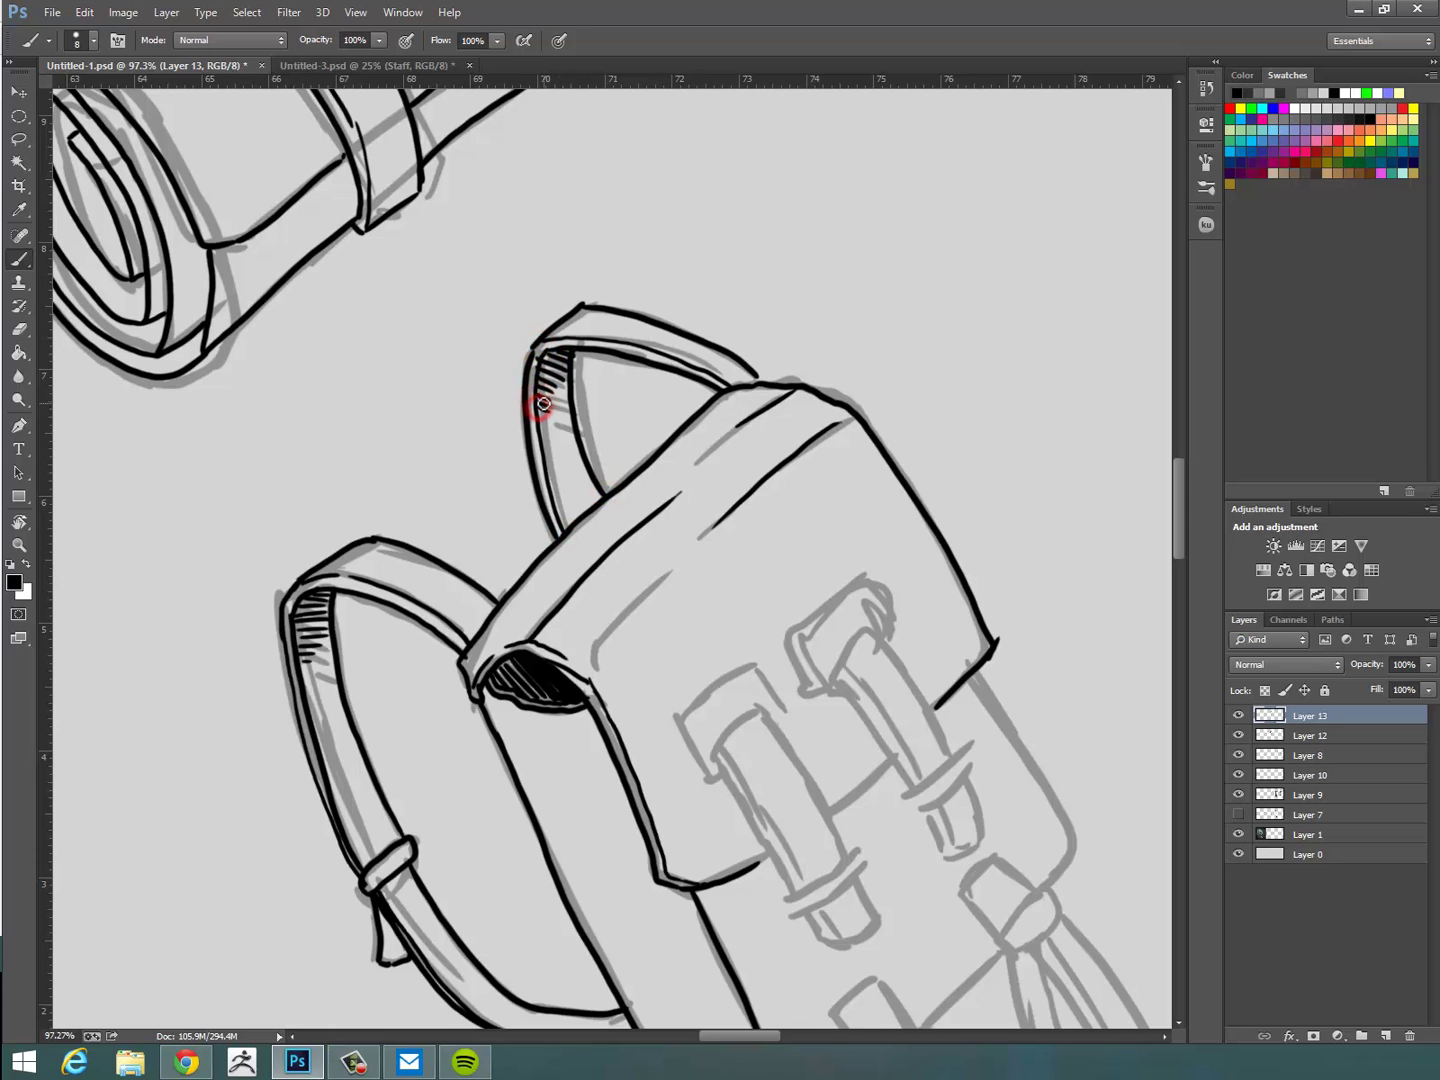
# Ink the two strap tabs along the backpack's bottom edge and the pack's far side and lower edge.
pyautogui.moveTo(970, 730)
pyautogui.mouseDown()
pyautogui.moveTo(906, 591)
pyautogui.moveTo(933, 640)
pyautogui.mouseUp()
pyautogui.moveTo(1021, 908); pyautogui.dragTo(863, 671)
pyautogui.moveTo(724, 679)
pyautogui.mouseDown()
pyautogui.moveTo(747, 714)
pyautogui.moveTo(779, 680)
pyautogui.mouseUp()
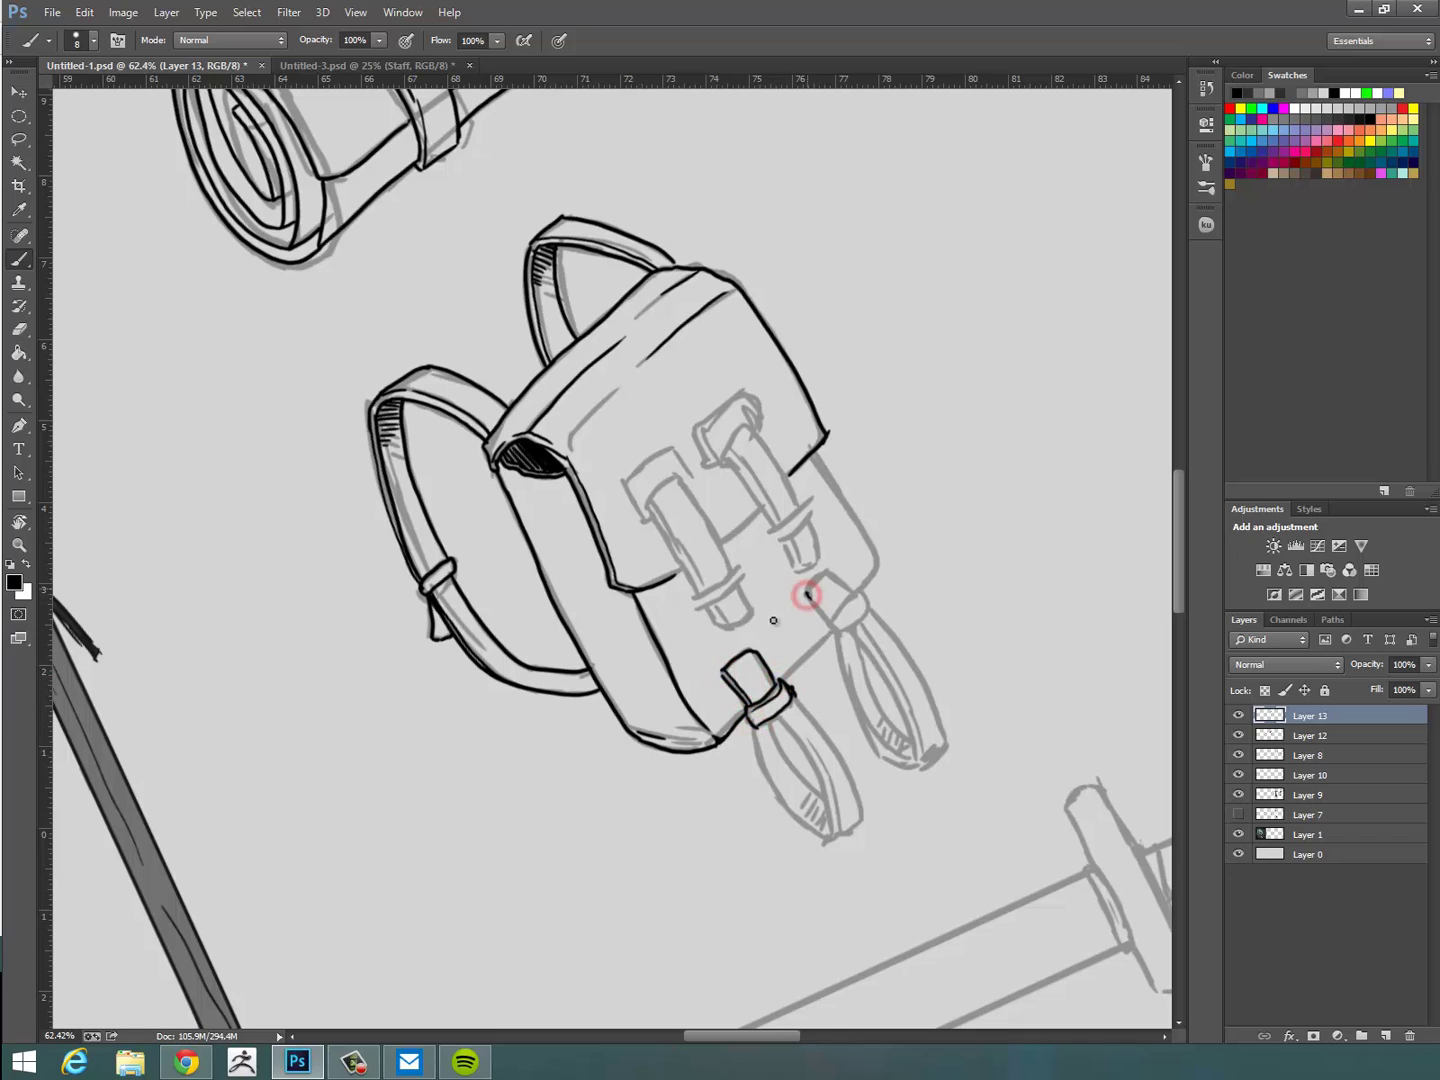
pyautogui.moveTo(808, 596); pyautogui.dragTo(831, 569)
pyautogui.moveTo(812, 450); pyautogui.dragTo(864, 570)
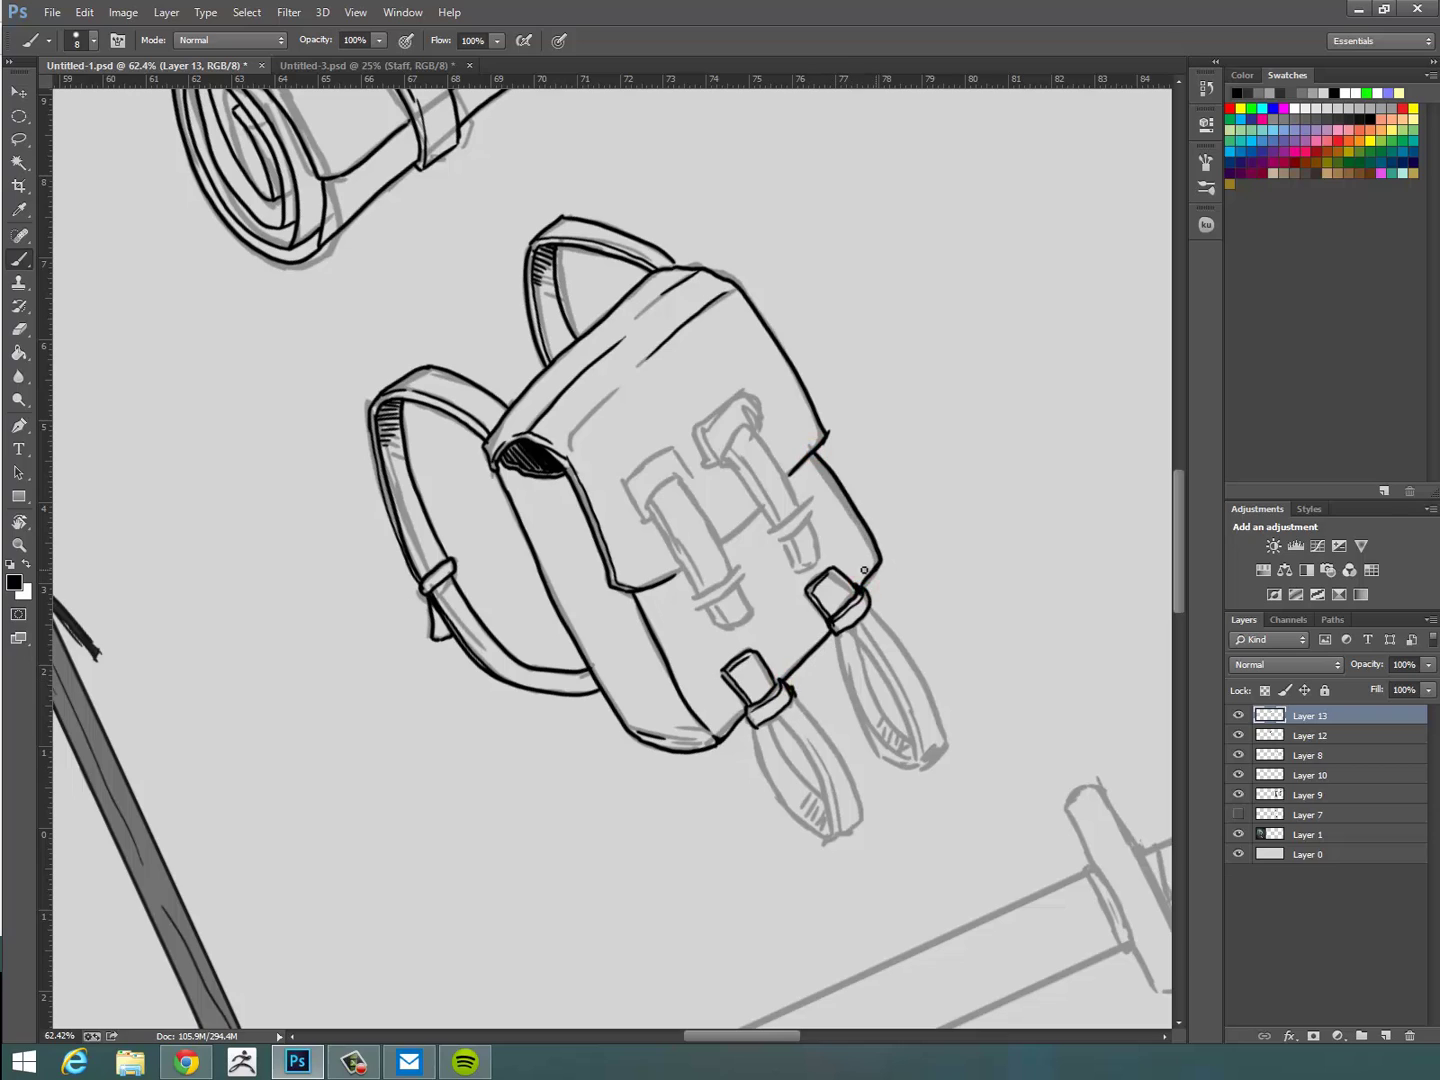
# Ink the two hanging loops beneath the backpack and hatch the shadows inside them.
pyautogui.moveTo(942, 676); pyautogui.dragTo(896, 569)
pyautogui.moveTo(725, 614)
pyautogui.mouseDown()
pyautogui.moveTo(782, 727)
pyautogui.moveTo(722, 666)
pyautogui.moveTo(711, 618)
pyautogui.mouseUp()
pyautogui.moveTo(733, 625); pyautogui.dragTo(771, 696)
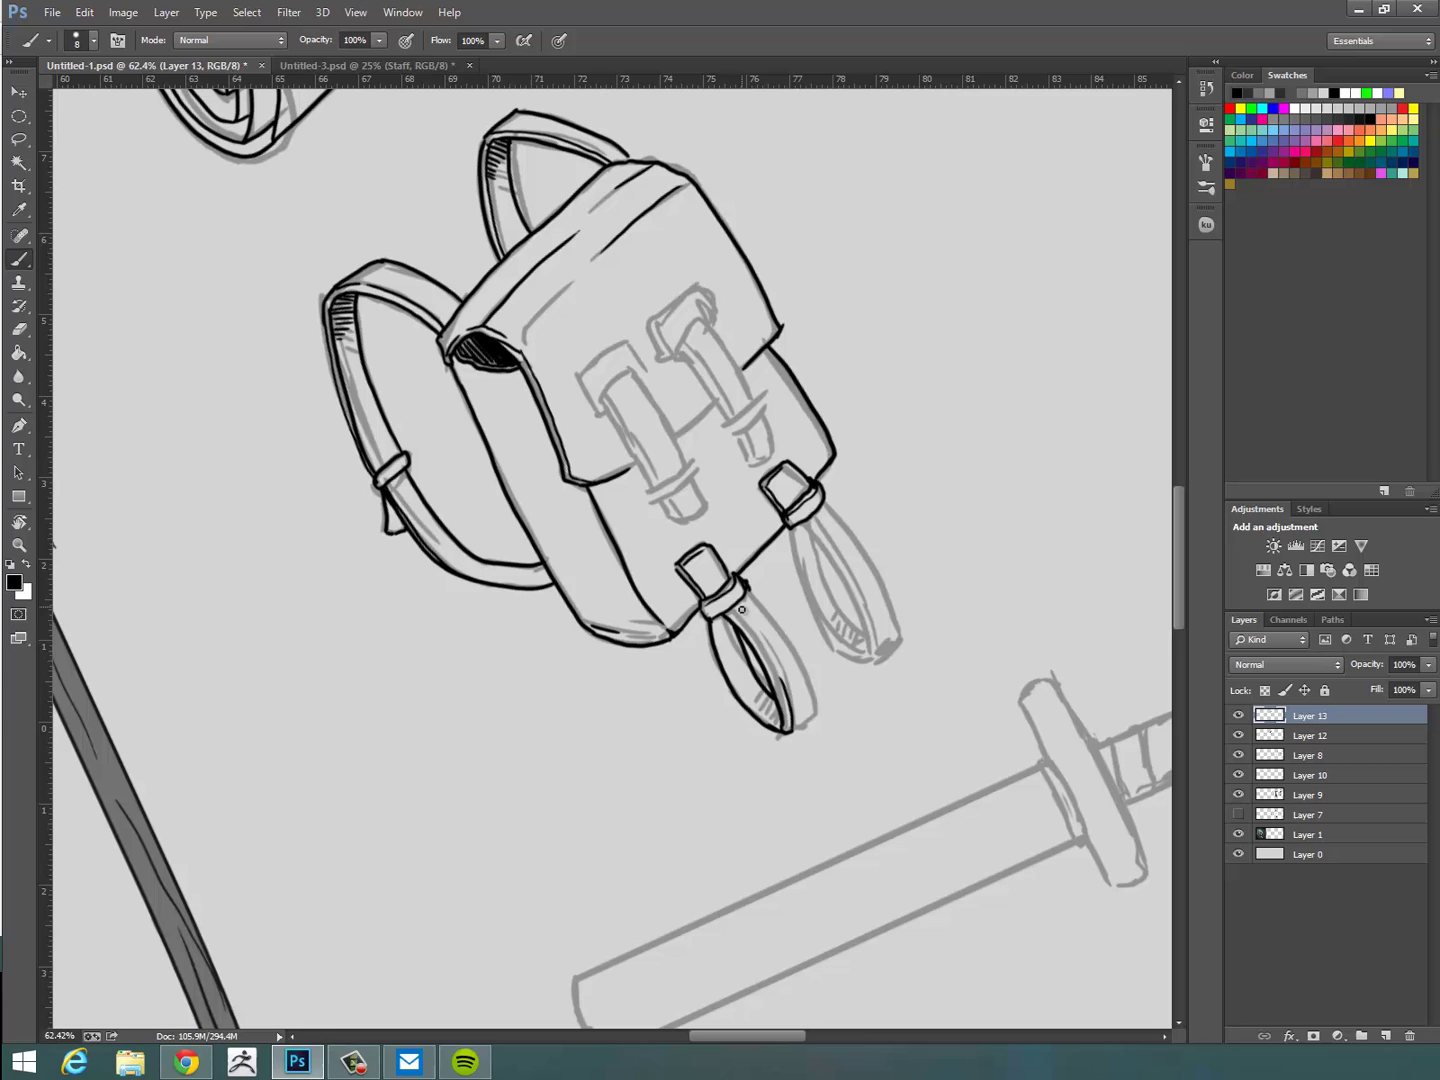
pyautogui.moveTo(746, 591); pyautogui.dragTo(790, 735)
pyautogui.moveTo(818, 498)
pyautogui.mouseDown()
pyautogui.moveTo(903, 643)
pyautogui.moveTo(800, 526)
pyautogui.moveTo(872, 661)
pyautogui.mouseUp()
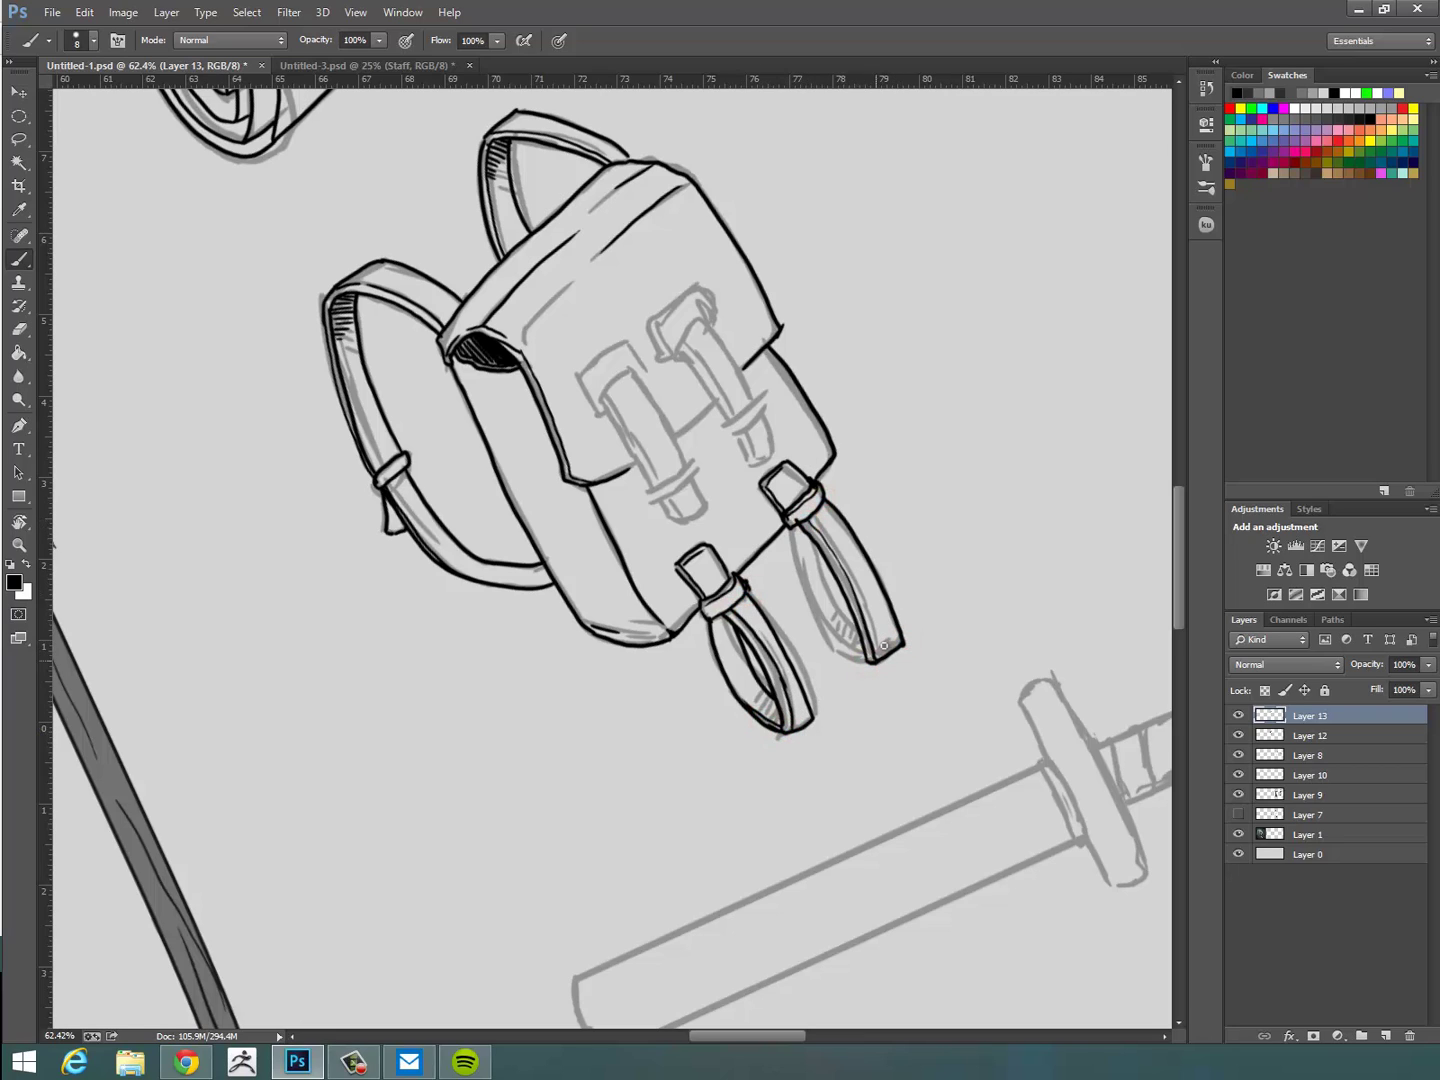
pyautogui.moveTo(793, 528); pyautogui.dragTo(841, 640)
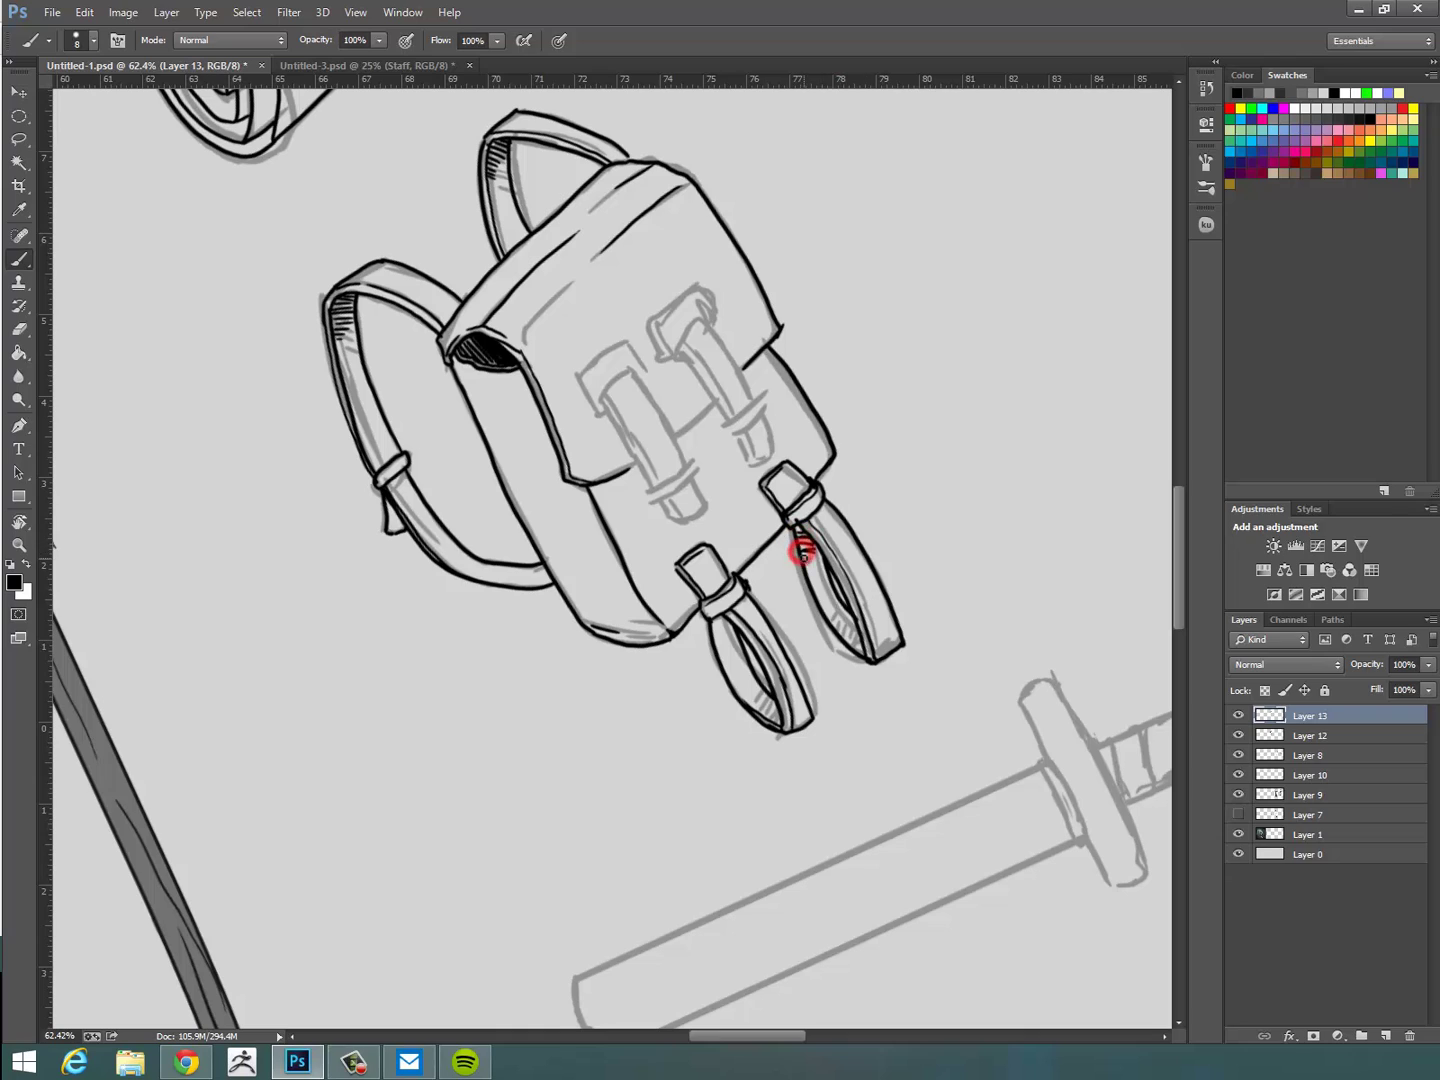
pyautogui.moveTo(802, 551); pyautogui.dragTo(814, 584)
pyautogui.moveTo(714, 622); pyautogui.dragTo(735, 676)
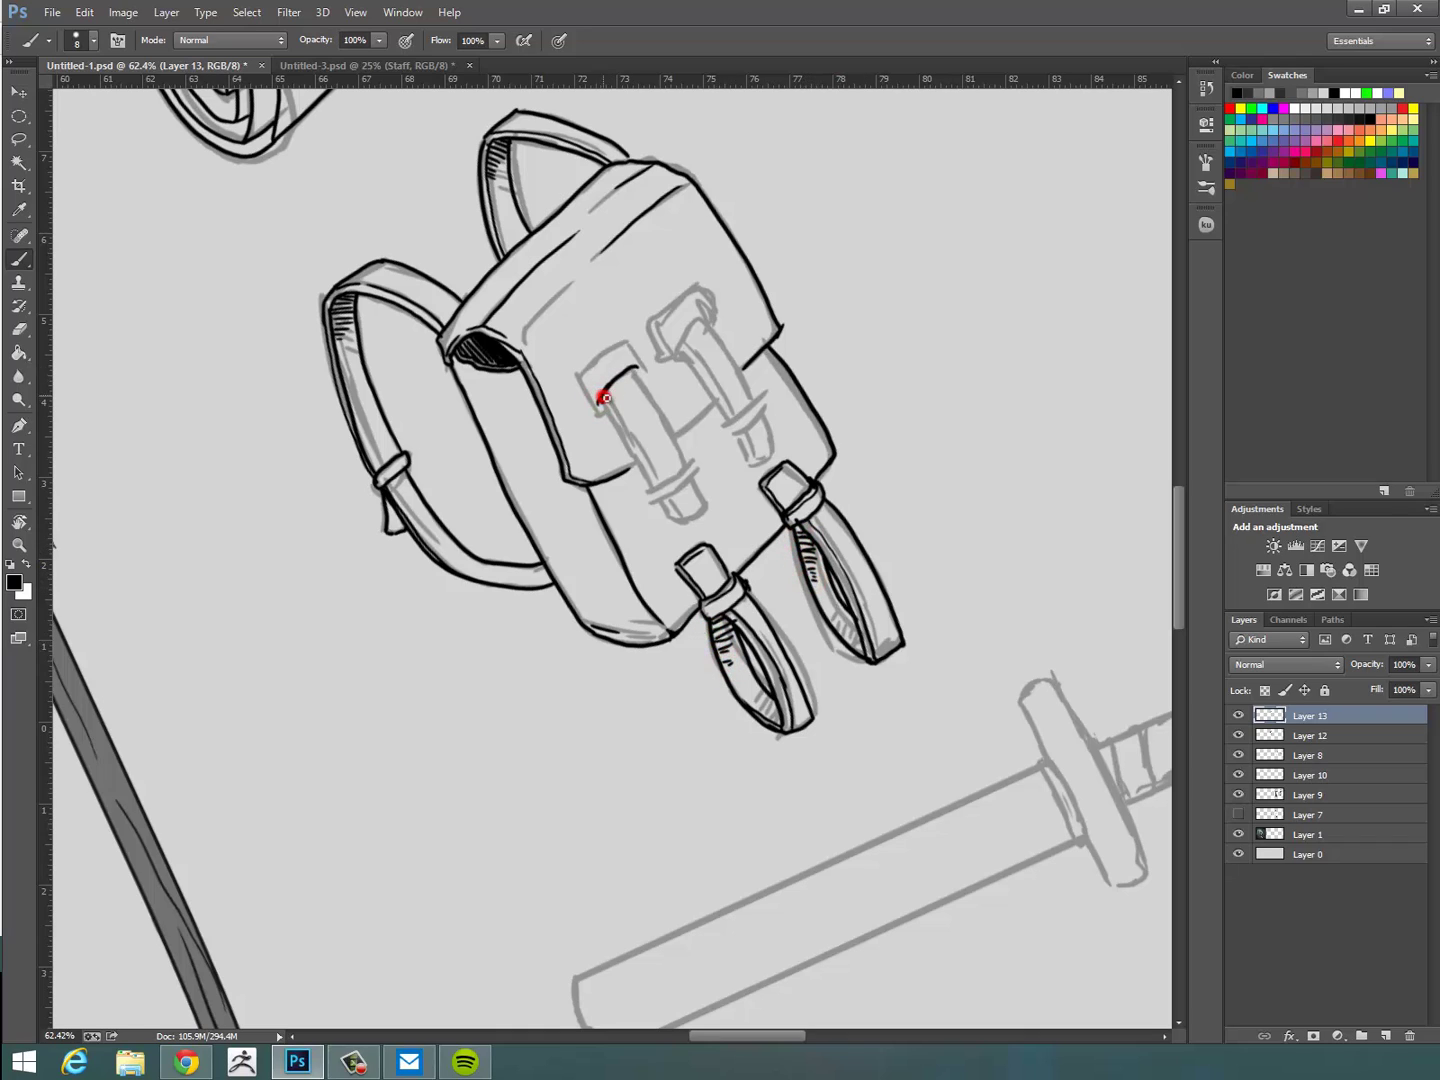
pyautogui.moveTo(576, 378)
pyautogui.mouseDown()
pyautogui.moveTo(600, 422)
pyautogui.moveTo(651, 383)
pyautogui.mouseUp()
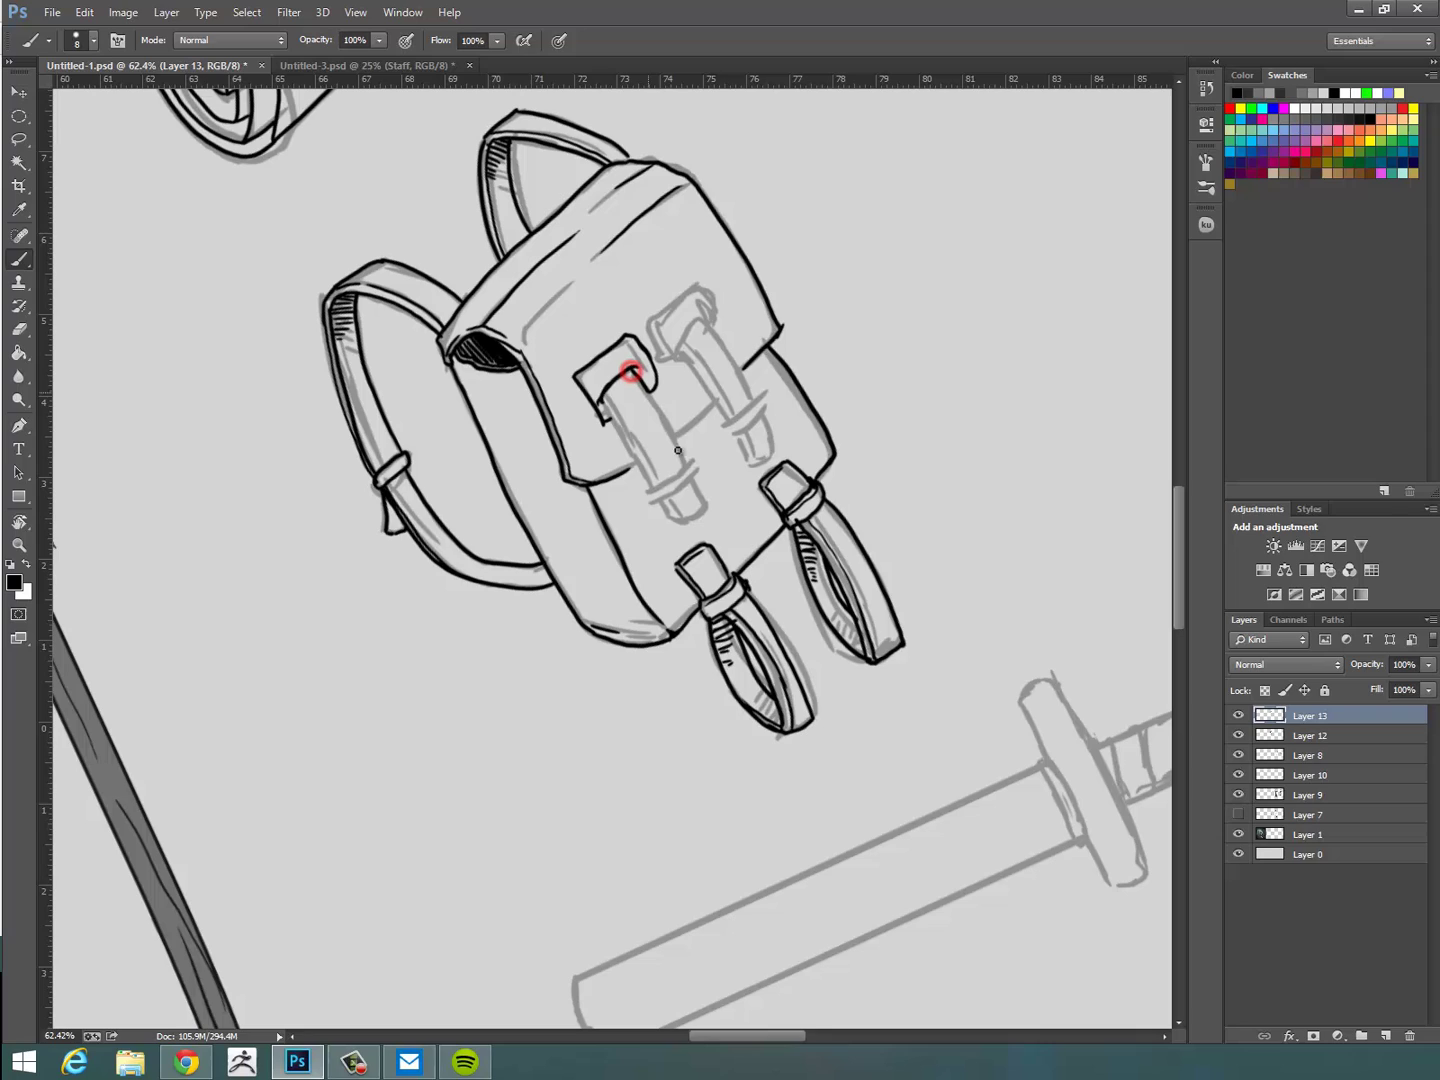
pyautogui.moveTo(678, 451); pyautogui.dragTo(688, 465)
pyautogui.moveTo(598, 384)
pyautogui.mouseDown()
pyautogui.moveTo(651, 482)
pyautogui.moveTo(644, 508)
pyautogui.mouseUp()
pyautogui.moveTo(685, 467)
pyautogui.mouseDown()
pyautogui.moveTo(698, 456)
pyautogui.moveTo(704, 525)
pyautogui.moveTo(719, 515)
pyautogui.mouseUp()
pyautogui.moveTo(697, 478); pyautogui.dragTo(720, 508)
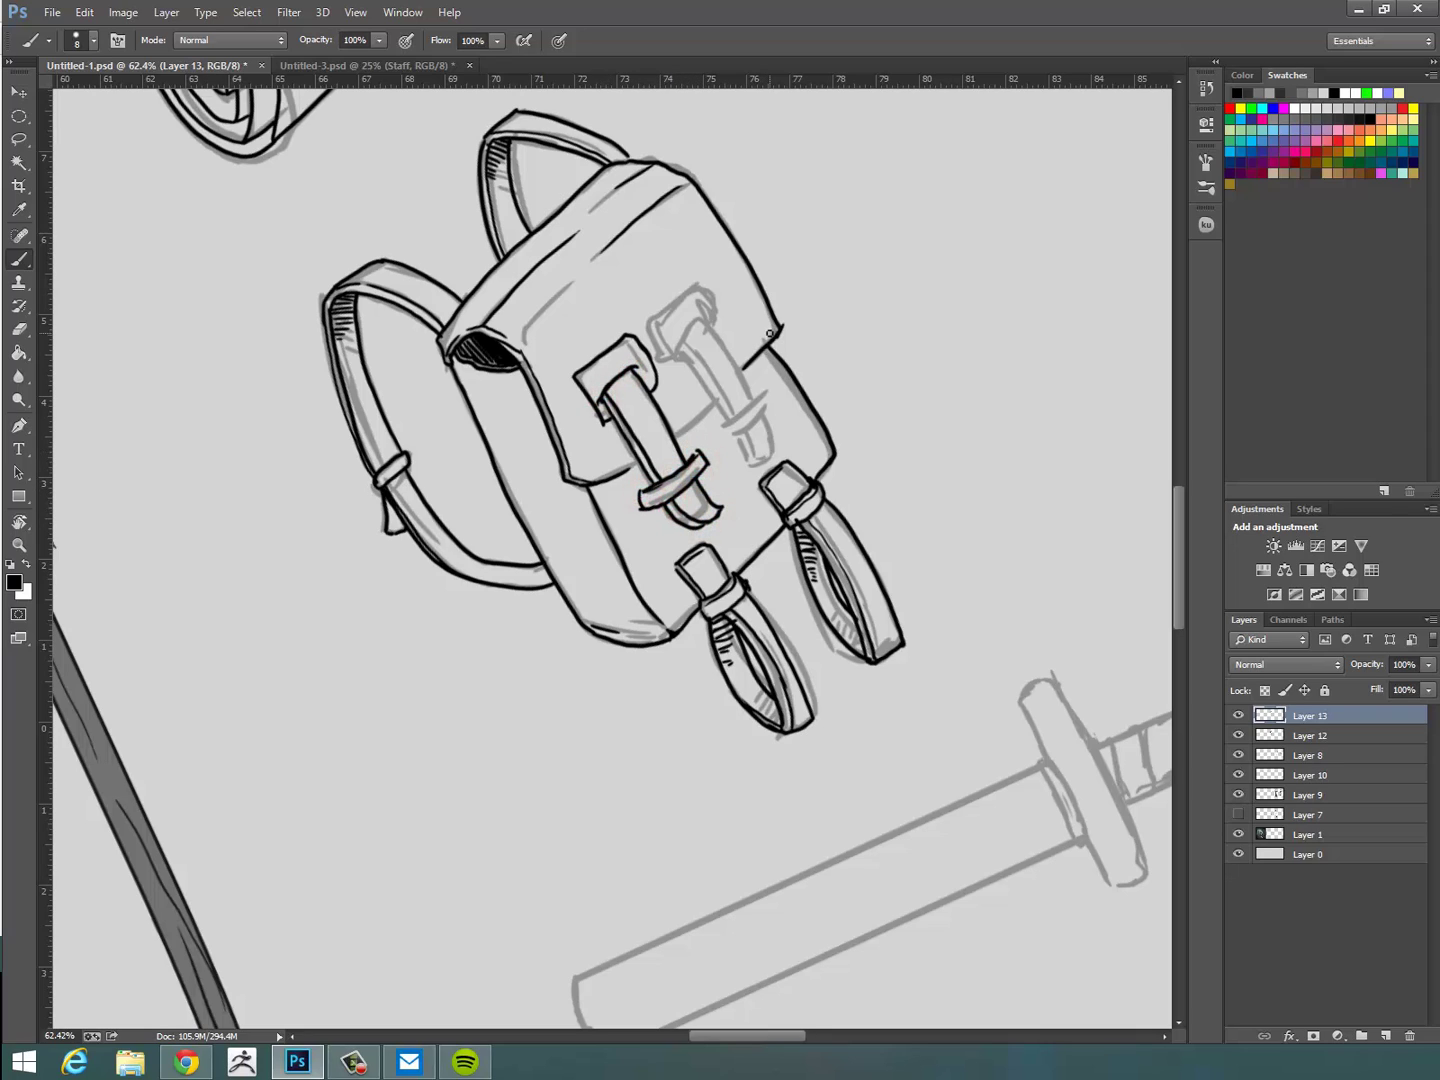
pyautogui.press('e')
pyautogui.moveTo(626, 352)
pyautogui.mouseDown()
pyautogui.moveTo(587, 381)
pyautogui.moveTo(729, 506)
pyautogui.moveTo(645, 488)
pyautogui.mouseUp()
# Ink the remaining fold line on the backpack's flap above the dark opening.
pyautogui.press('b')
pyautogui.click(612, 238)
pyautogui.moveTo(577, 277); pyautogui.dragTo(523, 336)
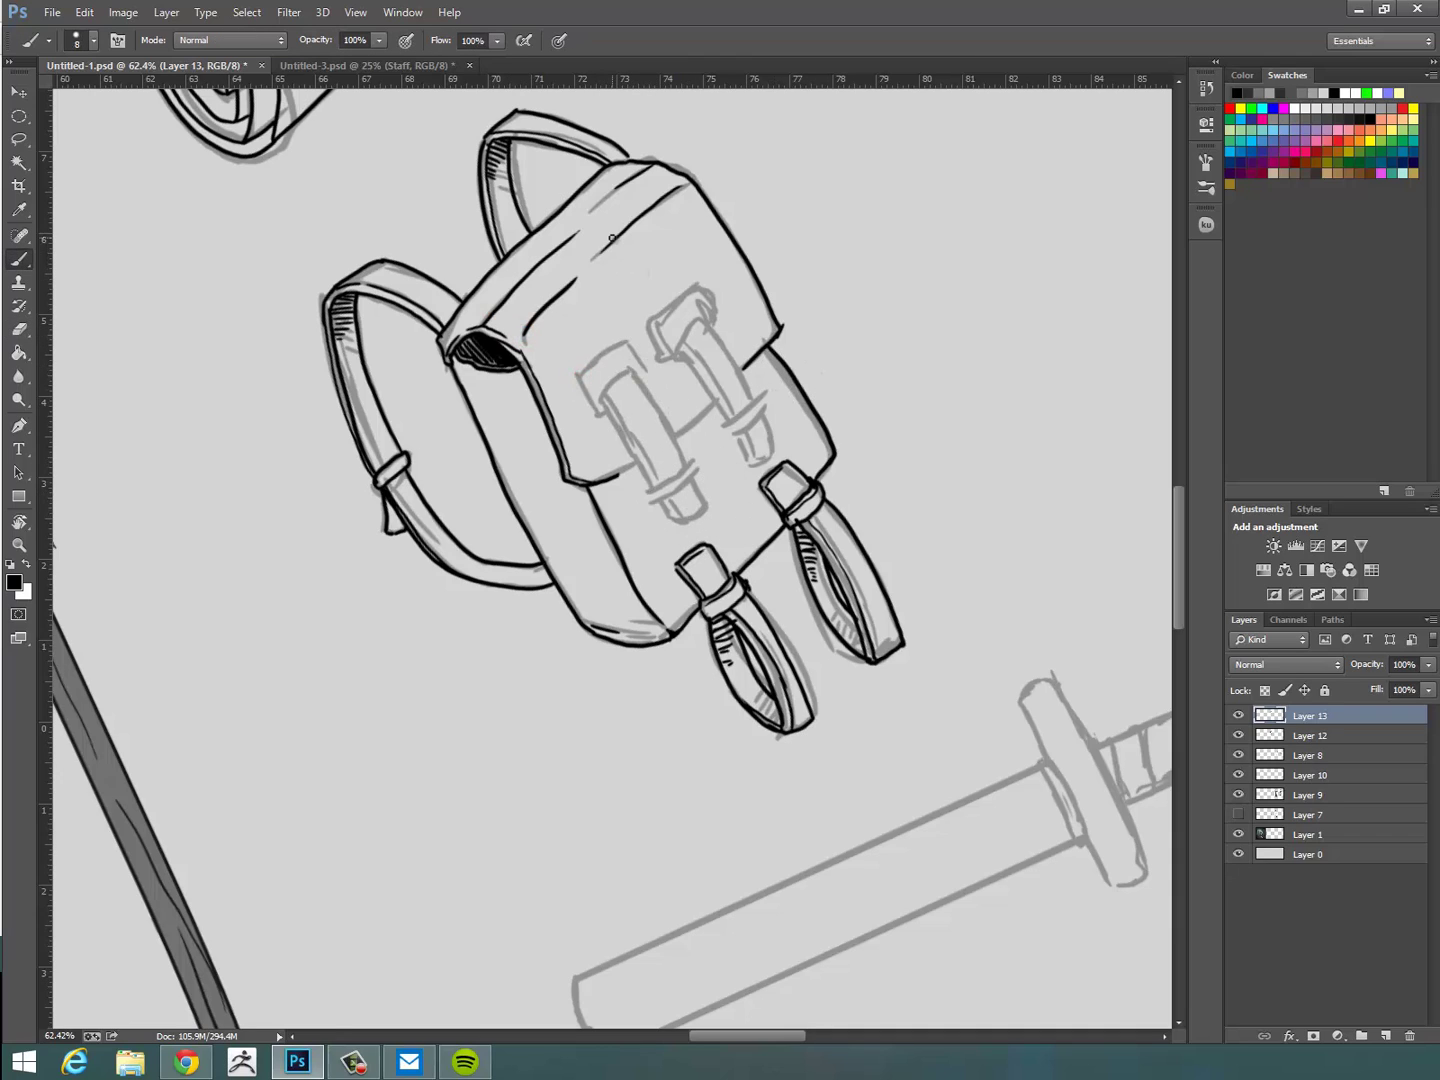
pyautogui.moveTo(623, 321); pyautogui.dragTo(668, 430)
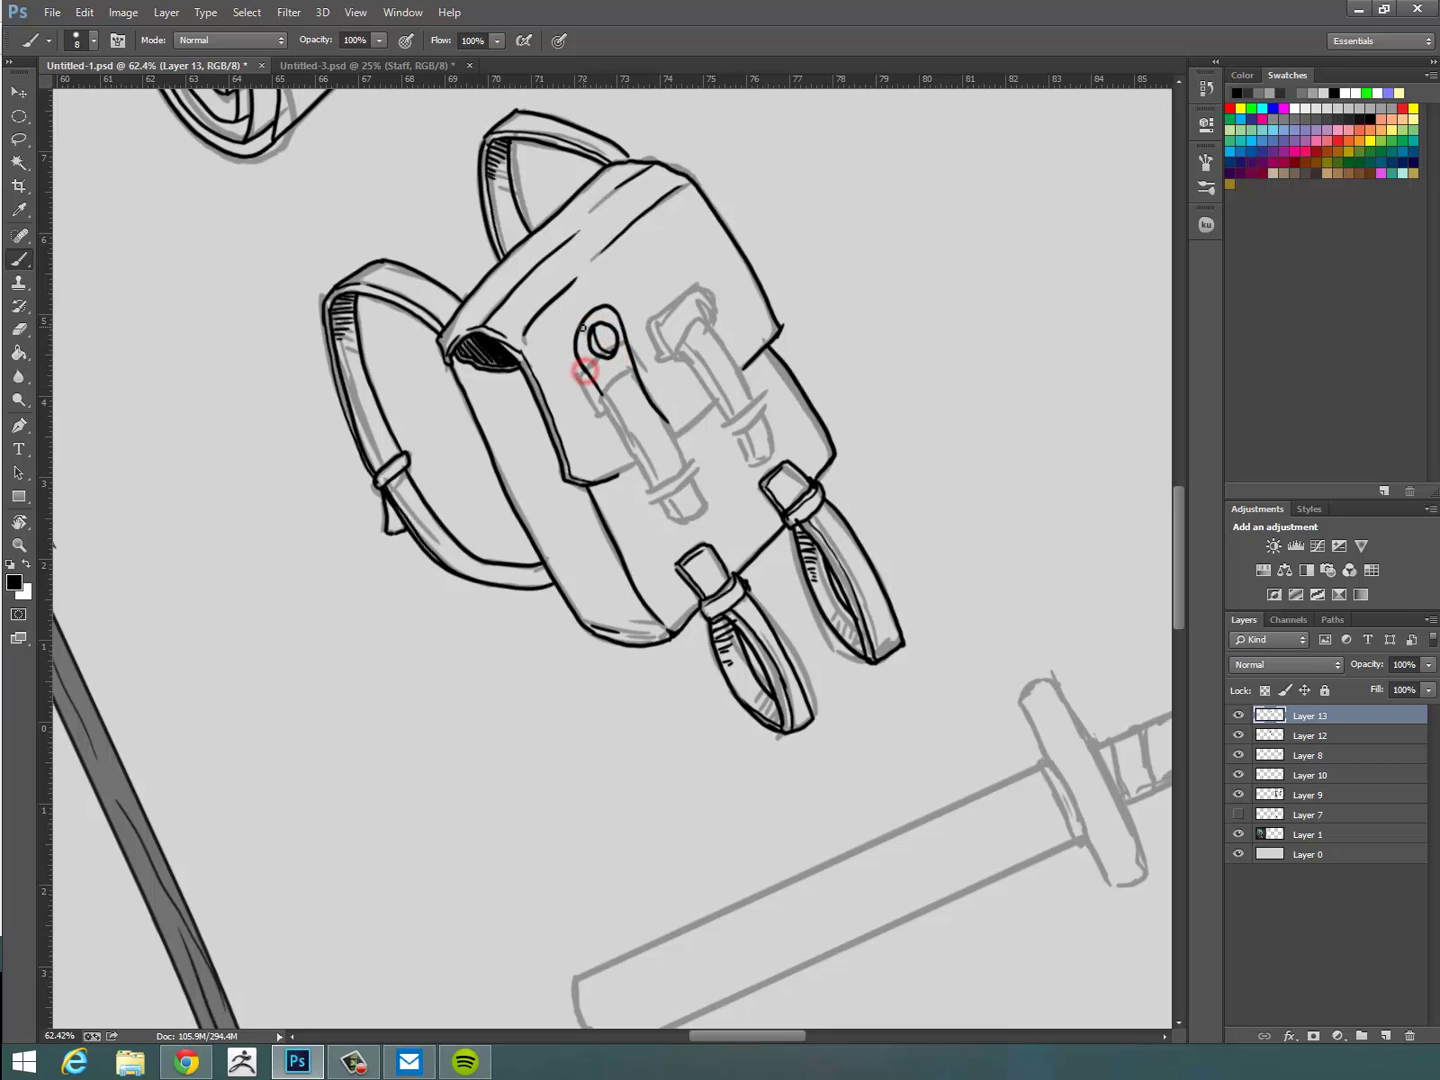
pyautogui.moveTo(572, 328); pyautogui.dragTo(652, 482)
pyautogui.moveTo(598, 392); pyautogui.dragTo(650, 488)
pyautogui.press('e')
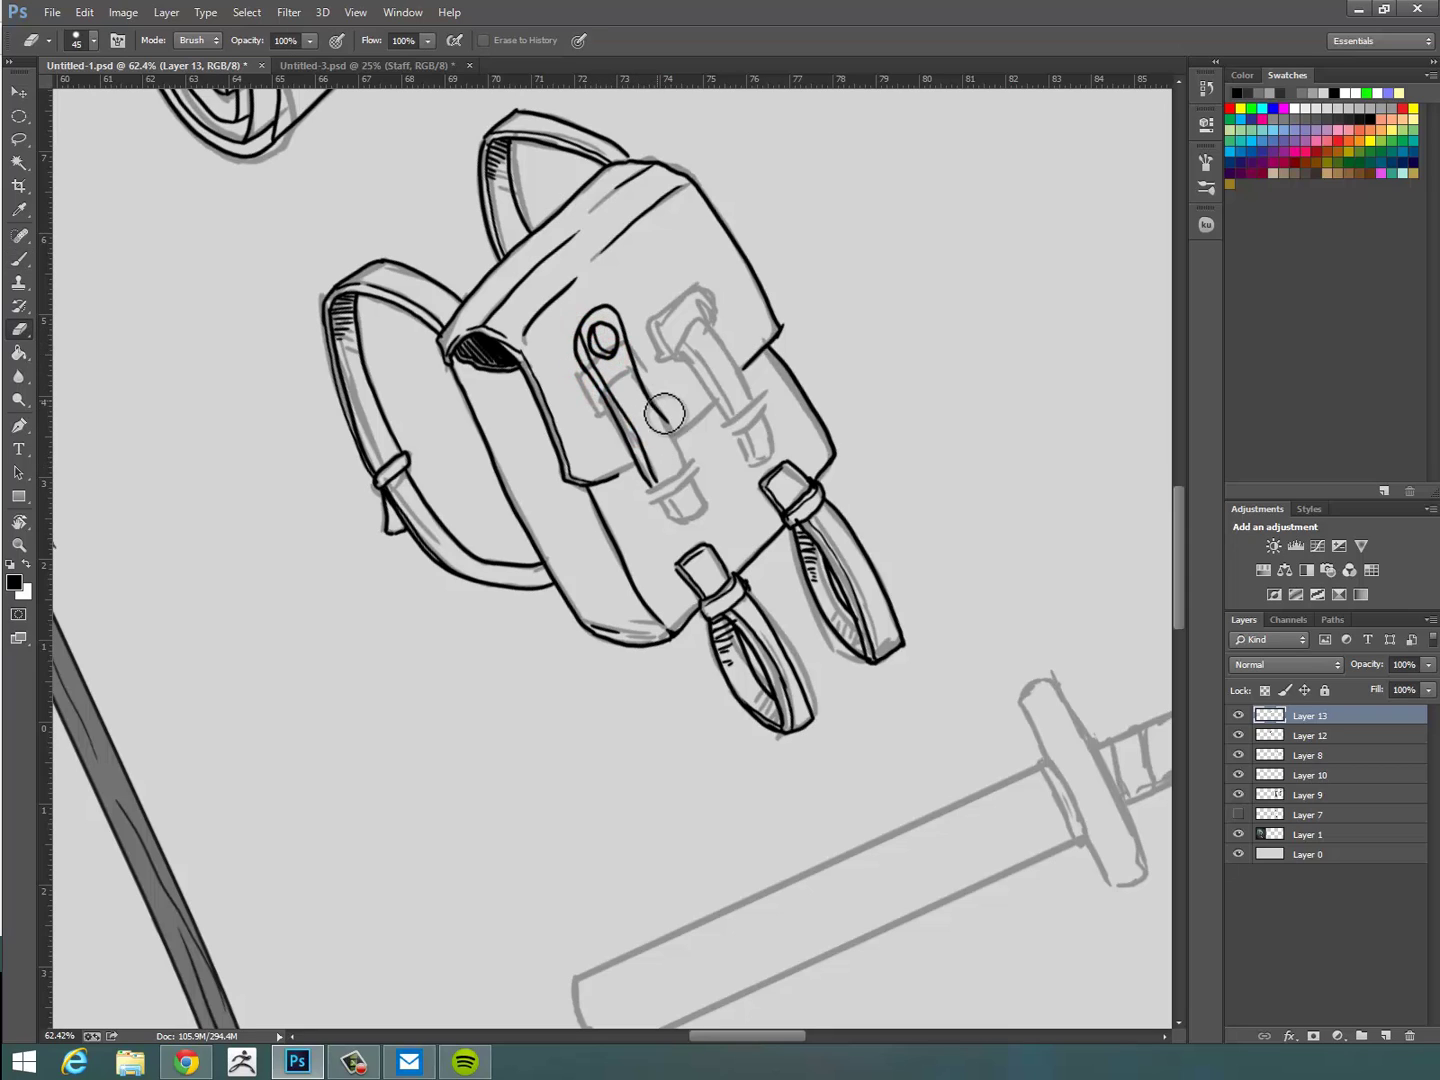
pyautogui.moveTo(664, 412)
pyautogui.mouseDown()
pyautogui.moveTo(633, 379)
pyautogui.moveTo(655, 480)
pyautogui.moveTo(642, 485)
pyautogui.moveTo(697, 521)
pyautogui.moveTo(628, 406)
pyautogui.moveTo(579, 388)
pyautogui.moveTo(660, 530)
pyautogui.moveTo(678, 466)
pyautogui.moveTo(681, 483)
pyautogui.mouseUp()
# Ink two riveted closure straps with retaining loops on the backpack's front, and redraw the near strap's loop.
pyautogui.press('b')
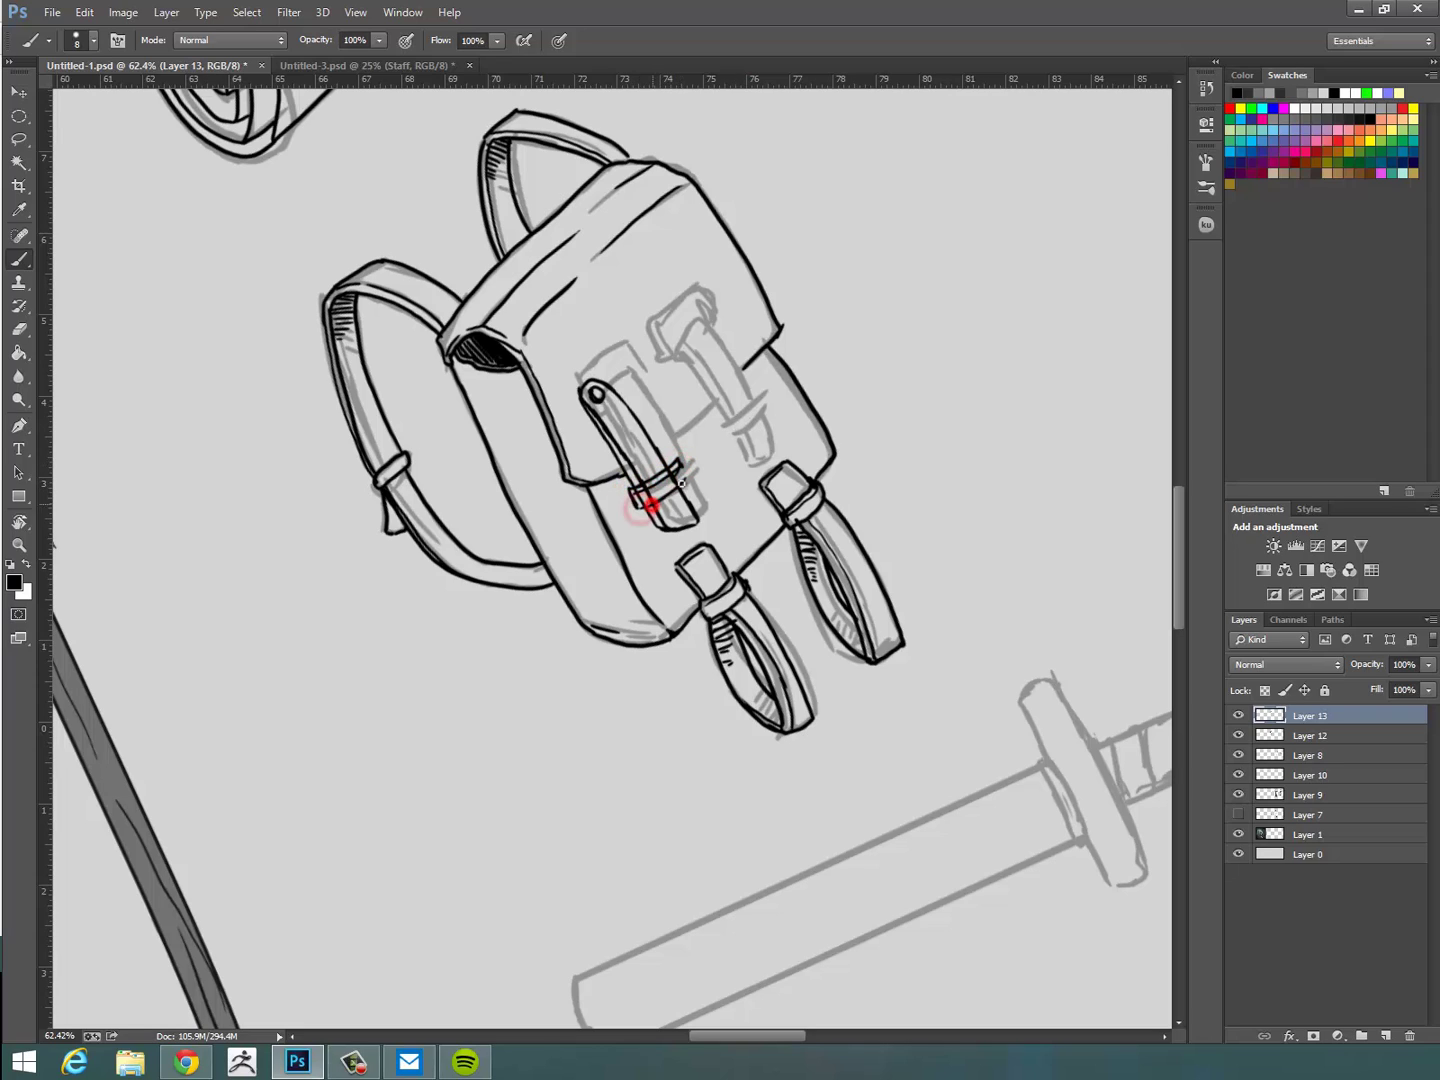
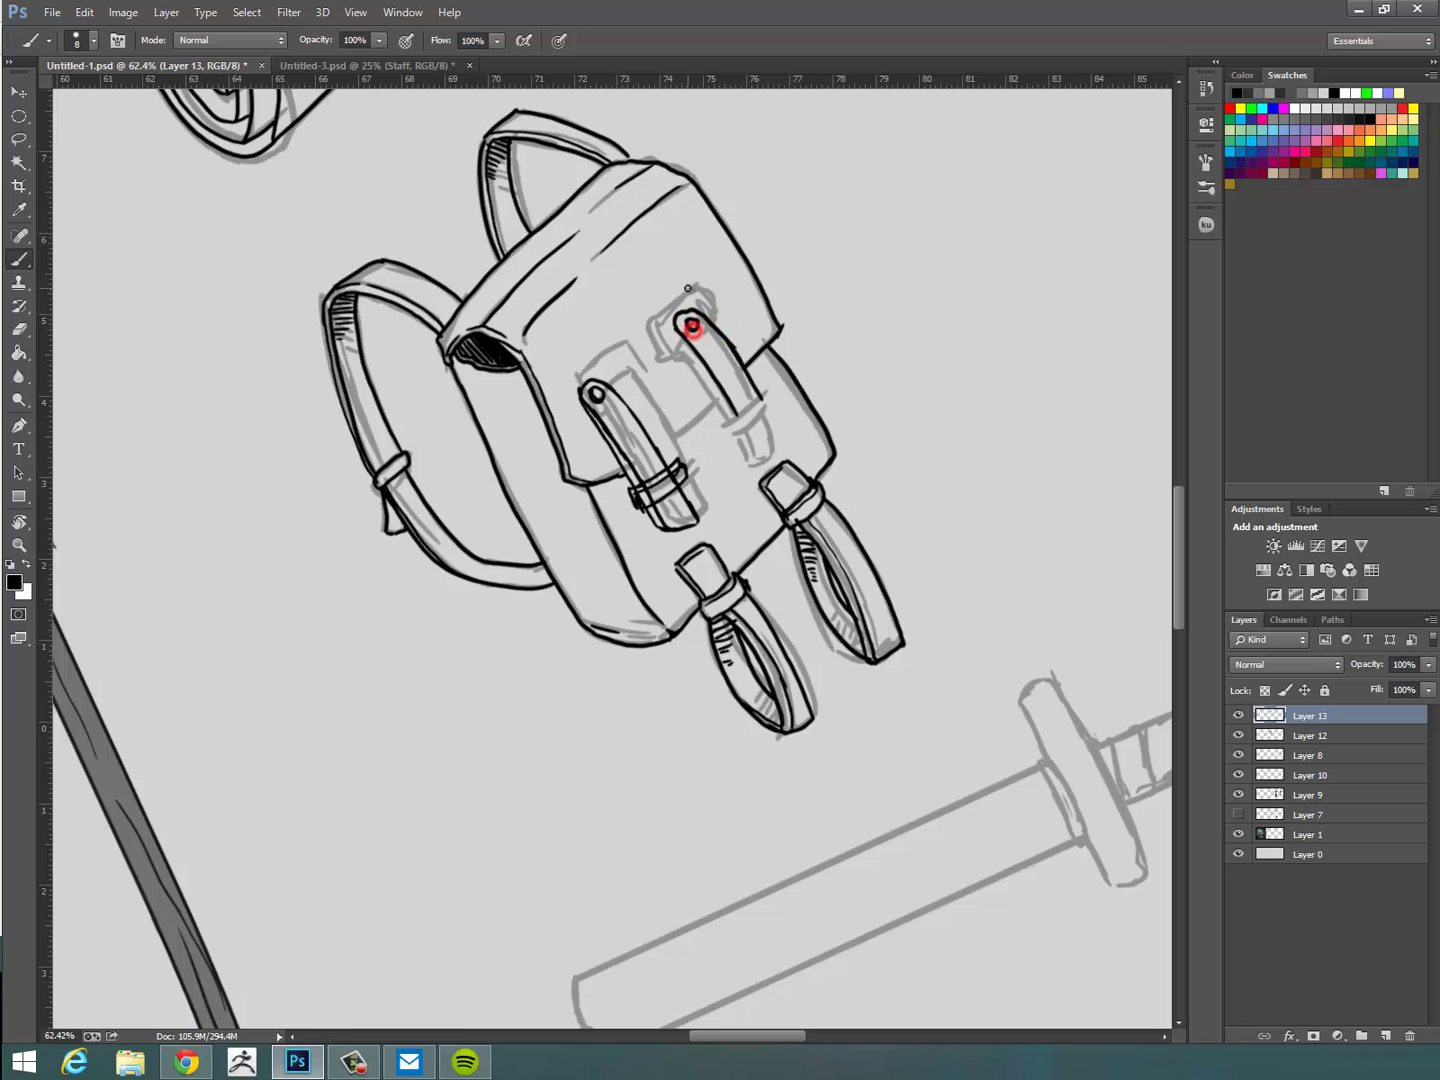
pyautogui.moveTo(678, 325)
pyautogui.mouseDown()
pyautogui.moveTo(724, 429)
pyautogui.moveTo(772, 395)
pyautogui.moveTo(774, 413)
pyautogui.moveTo(743, 443)
pyautogui.mouseUp()
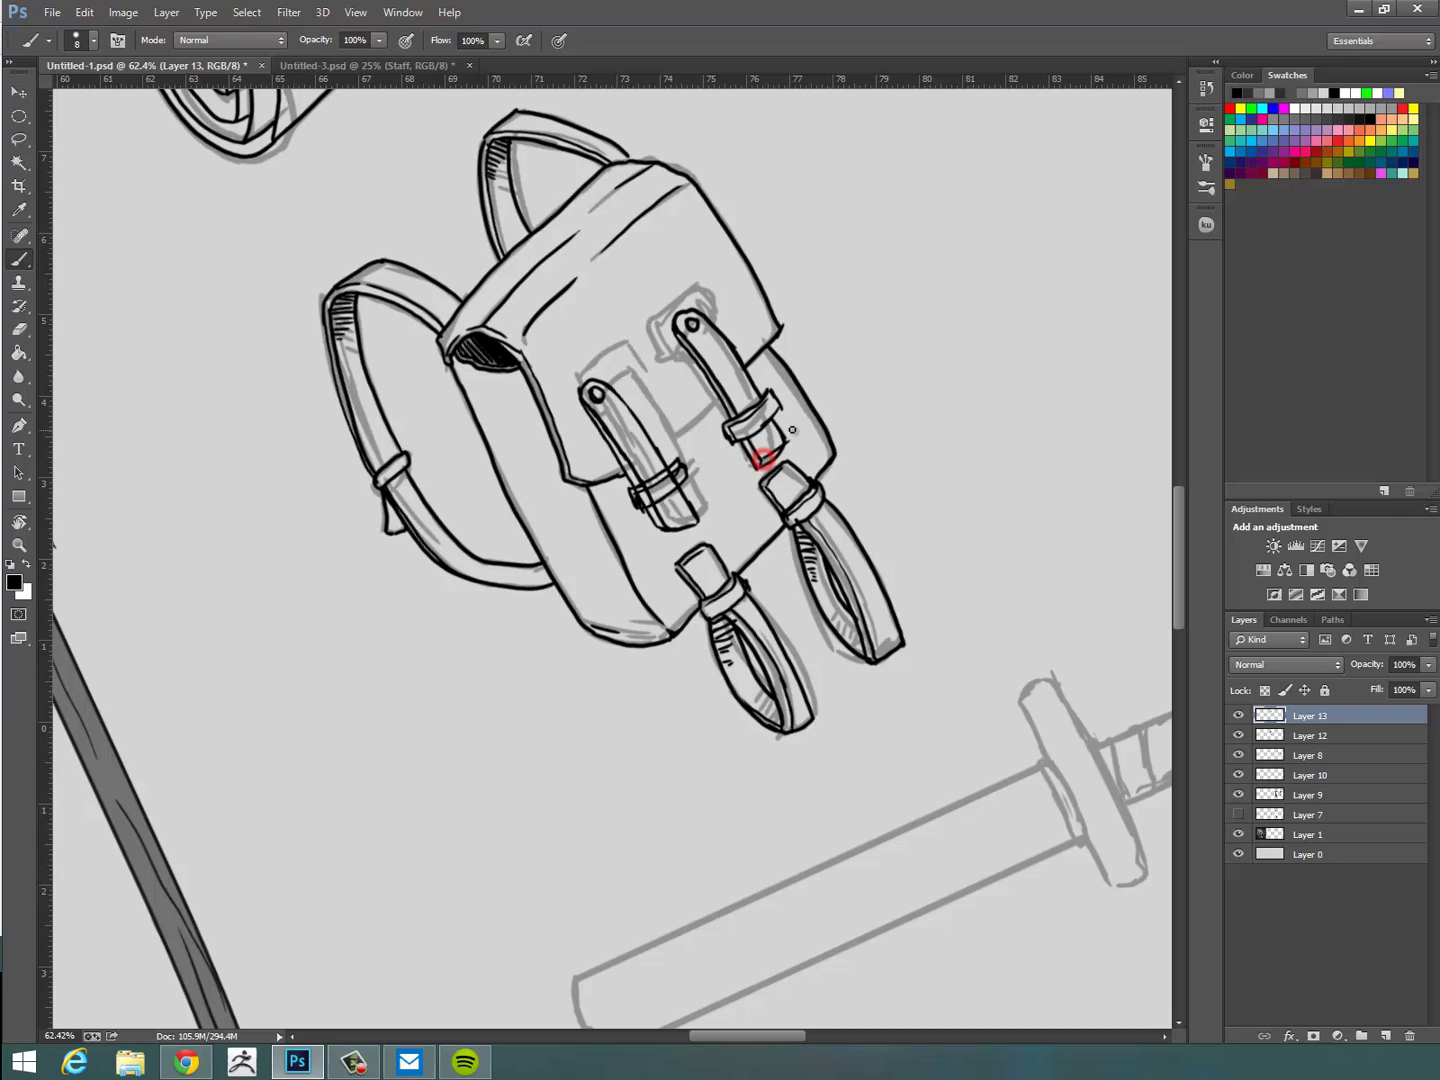
pyautogui.press('e')
pyautogui.moveTo(644, 502)
pyautogui.mouseDown()
pyautogui.moveTo(652, 489)
pyautogui.moveTo(636, 507)
pyautogui.mouseUp()
pyautogui.press('b')
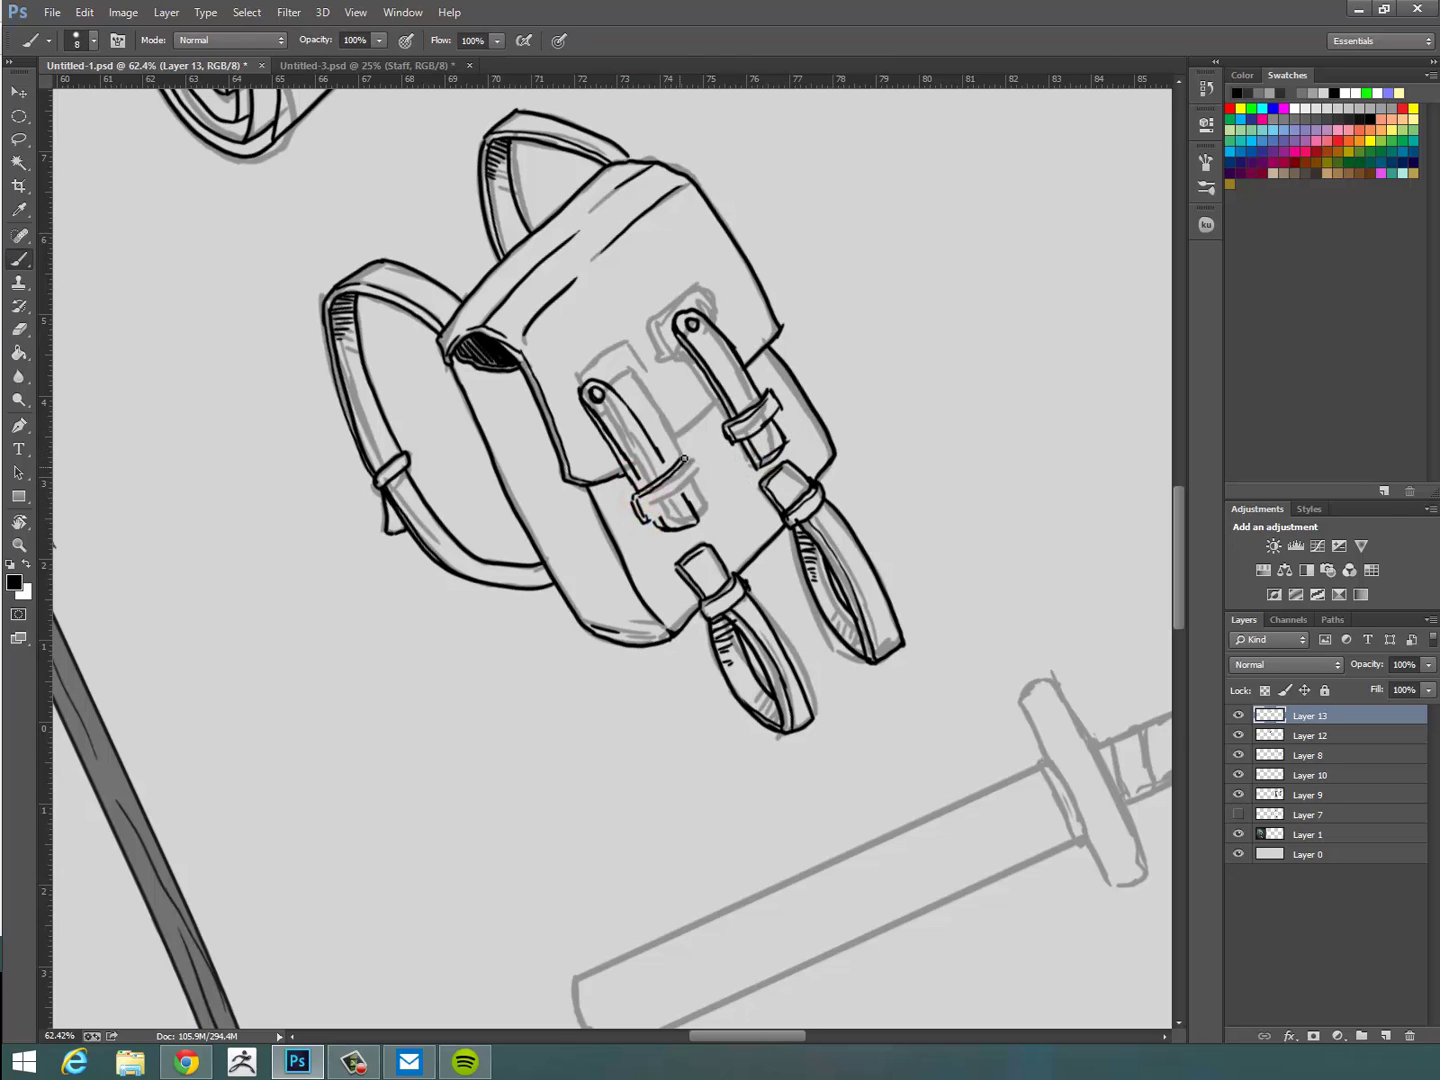
pyautogui.moveTo(684, 458); pyautogui.dragTo(678, 496)
# Hide and show the sketch on Layer 12 to check the backpack's clean ink lines.
pyautogui.hotkey('ctrl', 'space')
pyautogui.moveTo(893, 437); pyautogui.dragTo(835, 410)
pyautogui.click(1239, 735)
pyautogui.click(1239, 735)
pyautogui.hotkey('ctrl', 'space')
pyautogui.moveTo(909, 511); pyautogui.dragTo(967, 726)
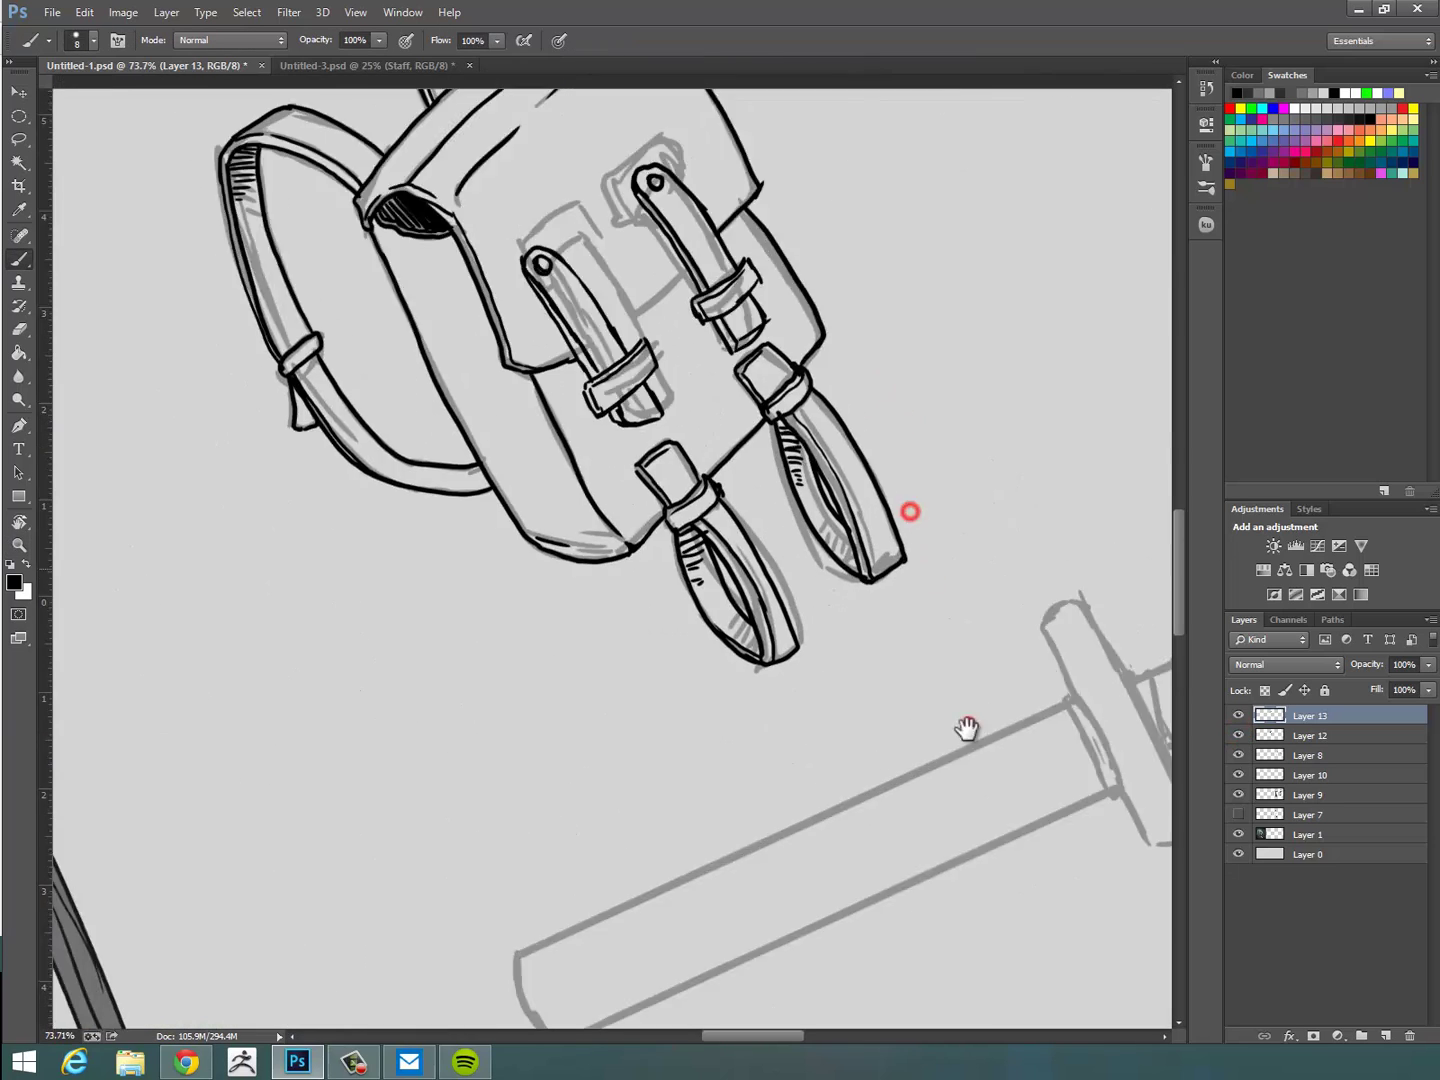
# Ink the sketched sword's full outline, including the blunt blade, crossguard and spiral-wrapped grip with its pommel.
pyautogui.scroll(-2, 966, 729)
pyautogui.scroll(-4, 913, 697)
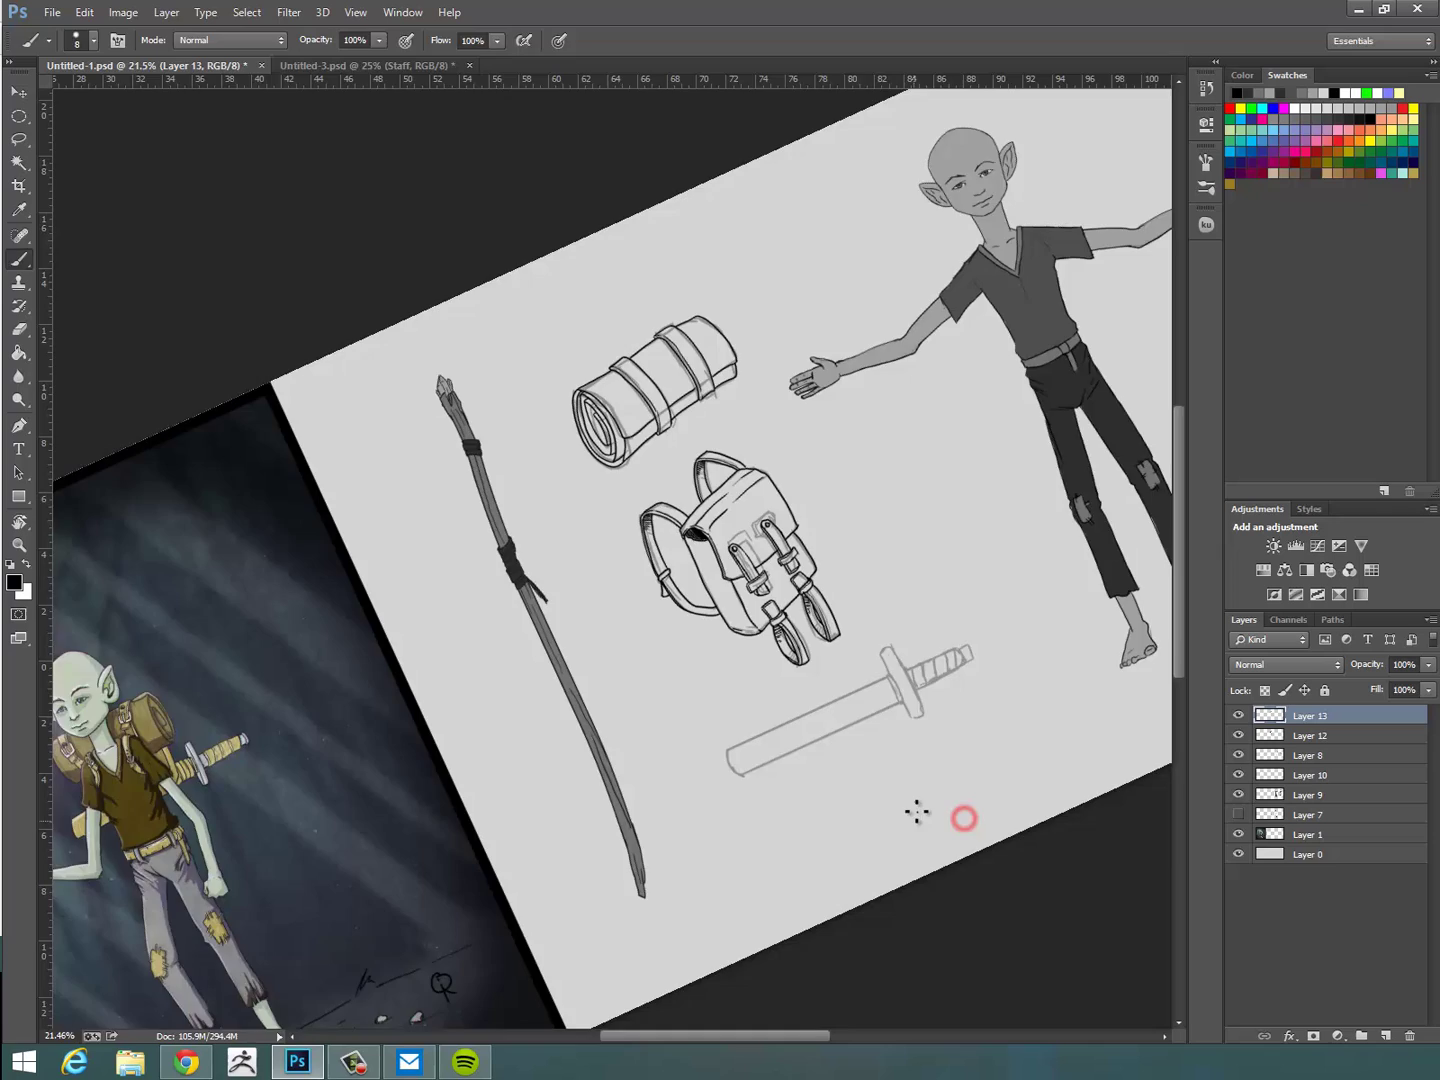
pyautogui.scroll(4, 917, 812)
pyautogui.moveTo(600, 770)
pyautogui.mouseDown()
pyautogui.moveTo(572, 714)
pyautogui.moveTo(740, 628)
pyautogui.moveTo(903, 563)
pyautogui.moveTo(930, 612)
pyautogui.moveTo(813, 668)
pyautogui.moveTo(930, 612)
pyautogui.mouseUp()
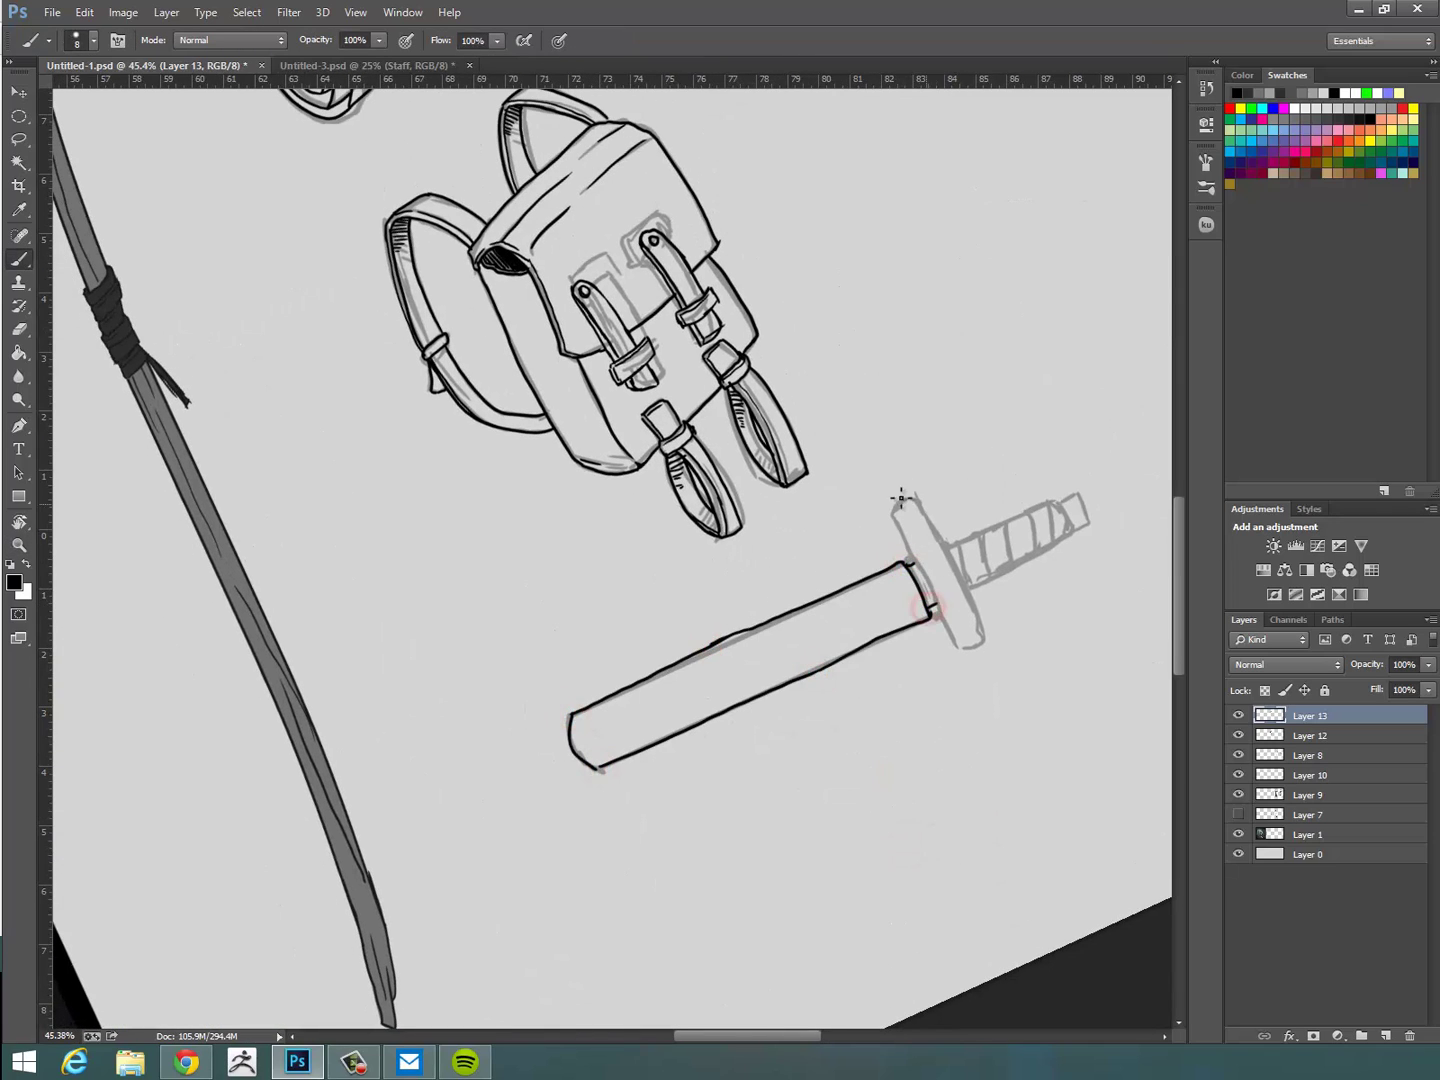
pyautogui.moveTo(900, 497)
pyautogui.mouseDown()
pyautogui.moveTo(913, 558)
pyautogui.moveTo(897, 510)
pyautogui.moveTo(915, 497)
pyautogui.moveTo(985, 640)
pyautogui.mouseUp()
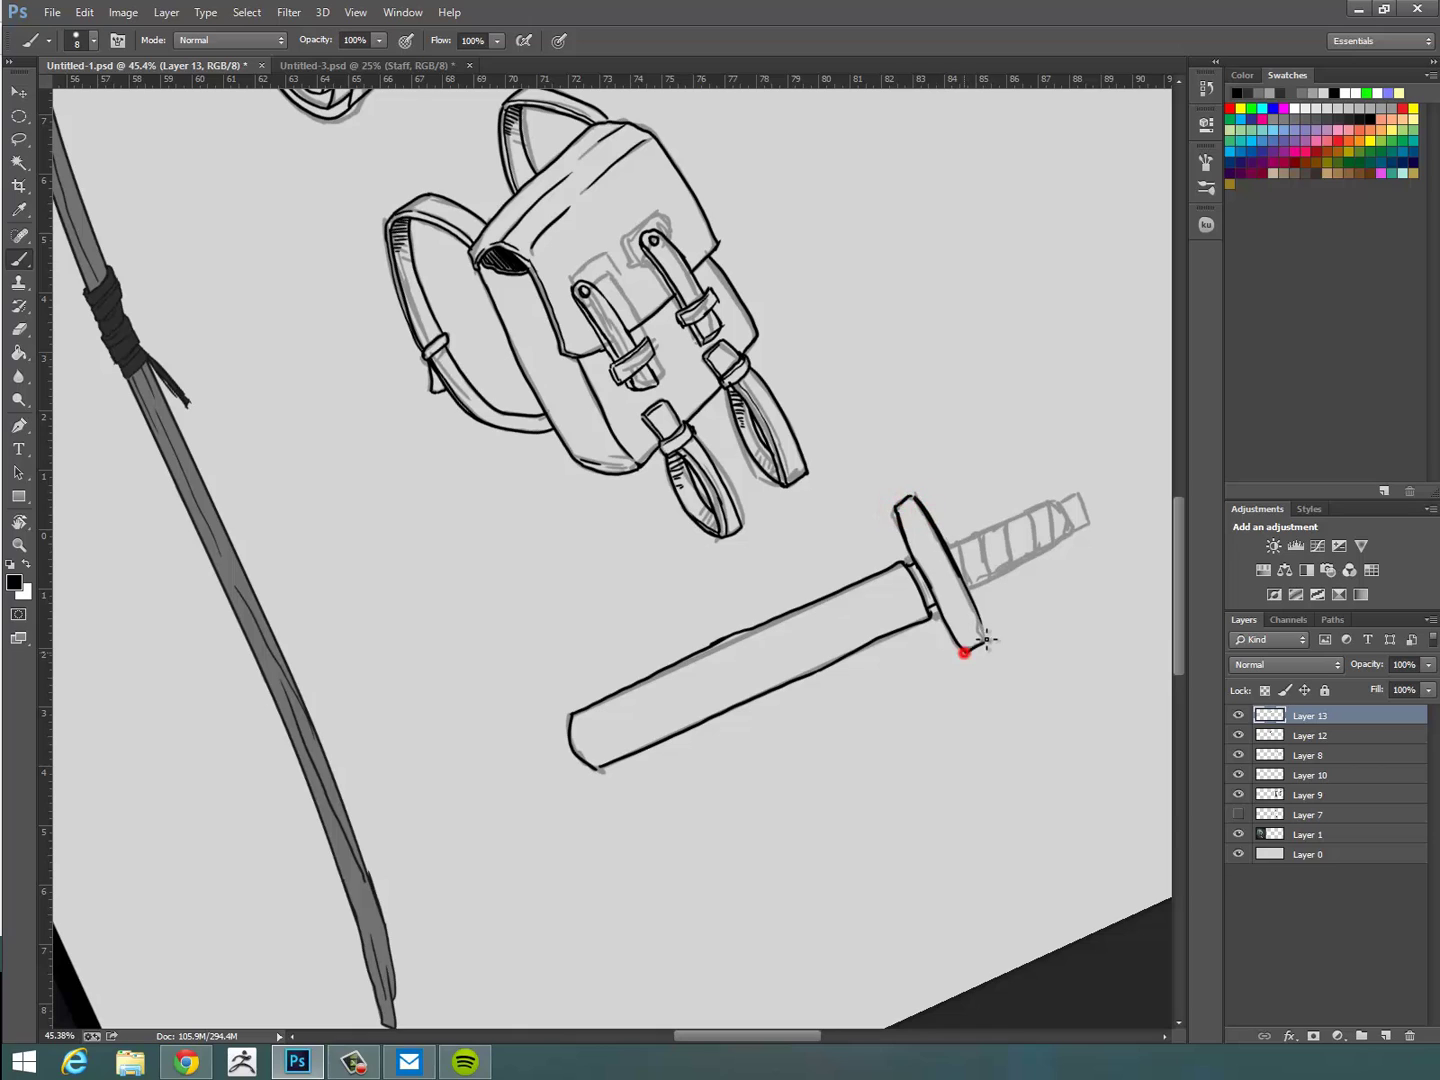
pyautogui.scroll(4, 975, 700)
pyautogui.moveTo(887, 681)
pyautogui.mouseDown()
pyautogui.moveTo(934, 759)
pyautogui.moveTo(912, 670)
pyautogui.moveTo(960, 745)
pyautogui.moveTo(957, 639)
pyautogui.moveTo(1000, 658)
pyautogui.moveTo(998, 646)
pyautogui.moveTo(968, 704)
pyautogui.moveTo(1043, 628)
pyautogui.moveTo(1029, 703)
pyautogui.moveTo(1084, 656)
pyautogui.moveTo(1094, 585)
pyautogui.moveTo(1118, 647)
pyautogui.moveTo(1122, 583)
pyautogui.moveTo(1142, 633)
pyautogui.mouseUp()
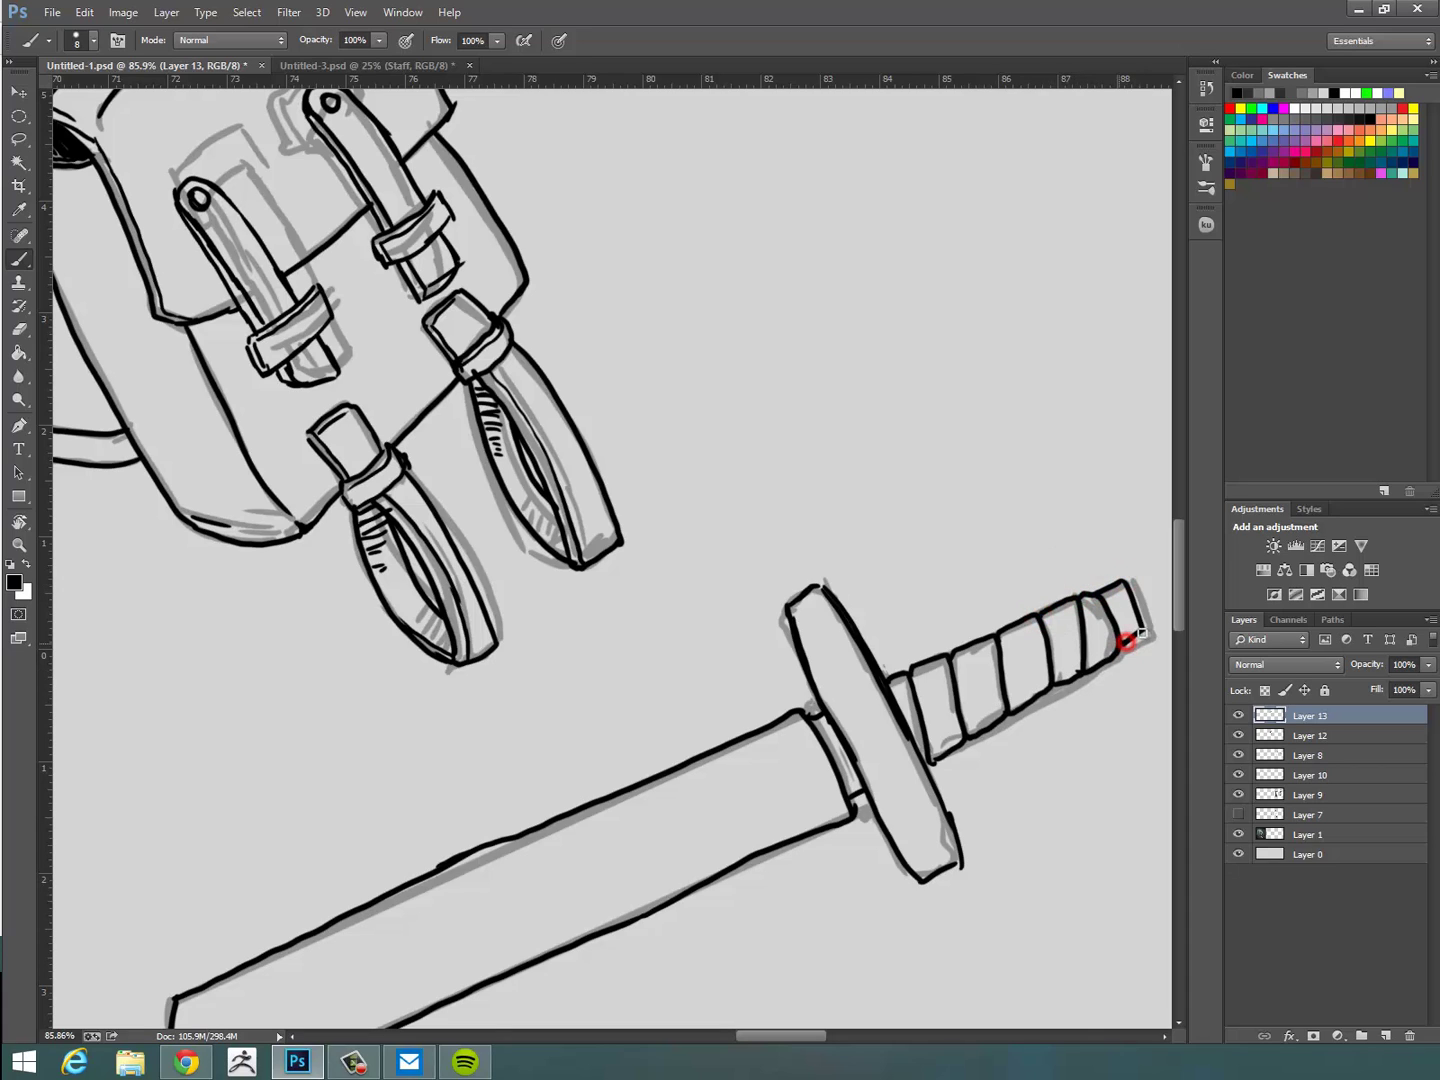
# Add inner edge lines along the sword's blade and crossguard, undoing the last stray stroke.
pyautogui.scroll(-3, 955, 829)
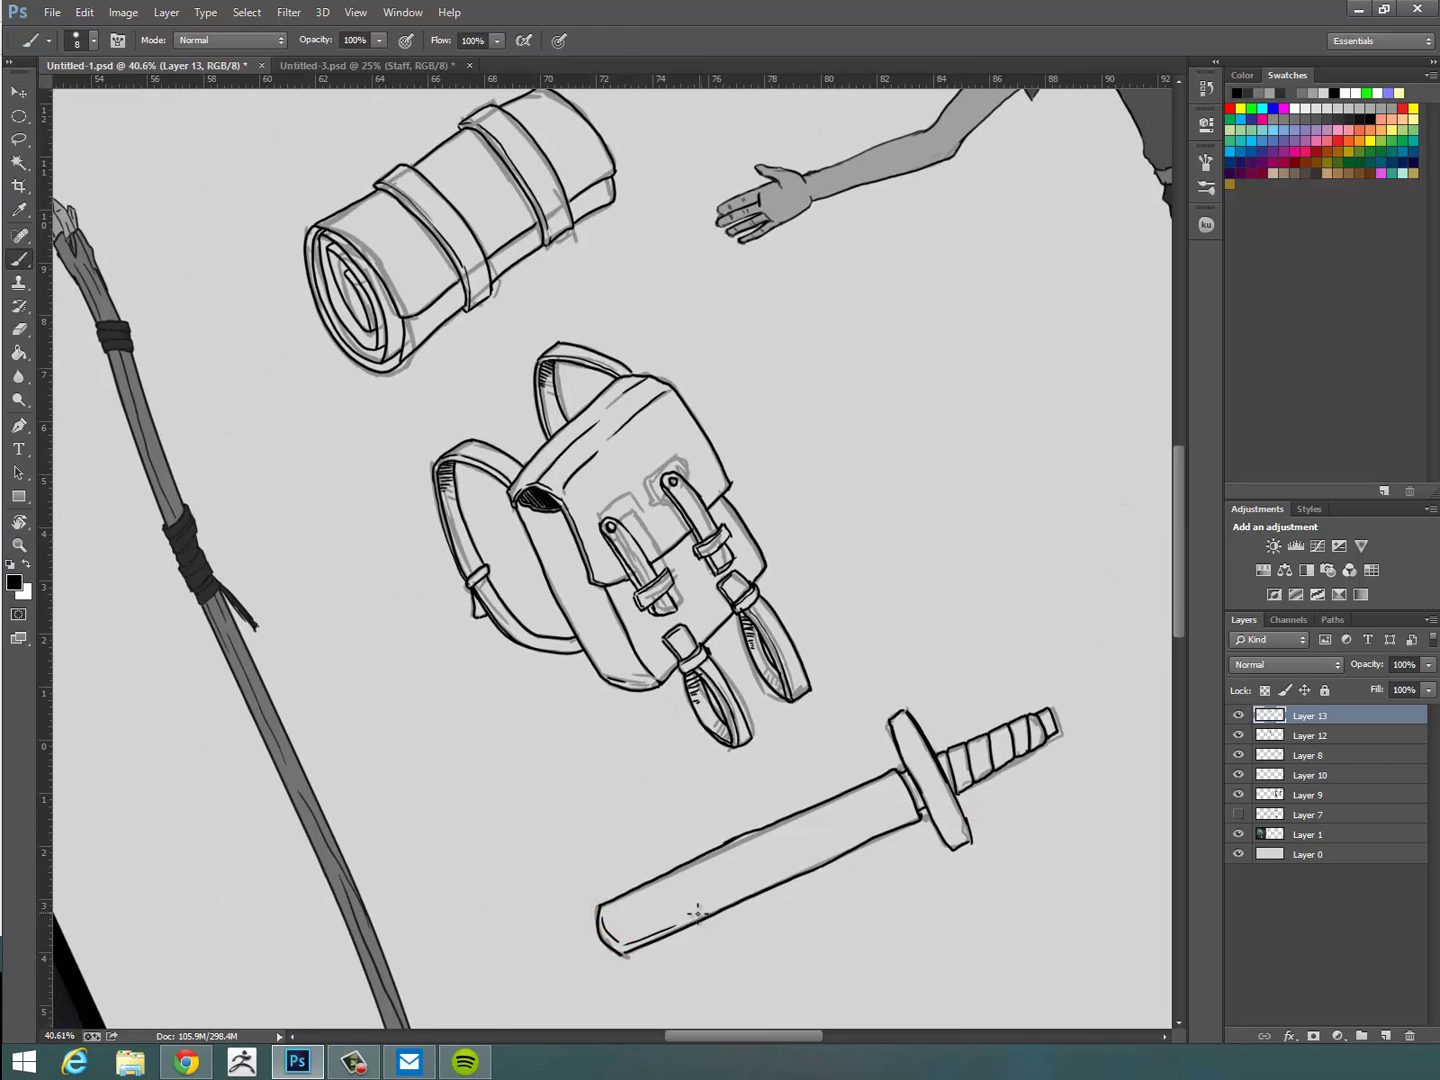
pyautogui.moveTo(693, 918); pyautogui.dragTo(920, 814)
pyautogui.moveTo(1016, 839); pyautogui.dragTo(990, 836)
pyautogui.moveTo(964, 739); pyautogui.dragTo(1012, 725)
pyautogui.moveTo(898, 753)
pyautogui.mouseDown()
pyautogui.moveTo(943, 839)
pyautogui.moveTo(955, 795)
pyautogui.moveTo(1028, 1000)
pyautogui.mouseUp()
pyautogui.hotkey('ctrl', 'z')
# Erase the overlapping lines where the sword's crossguard meets the blade collar and redraw the joint cleanly.
pyautogui.press('r')
pyautogui.press('e')
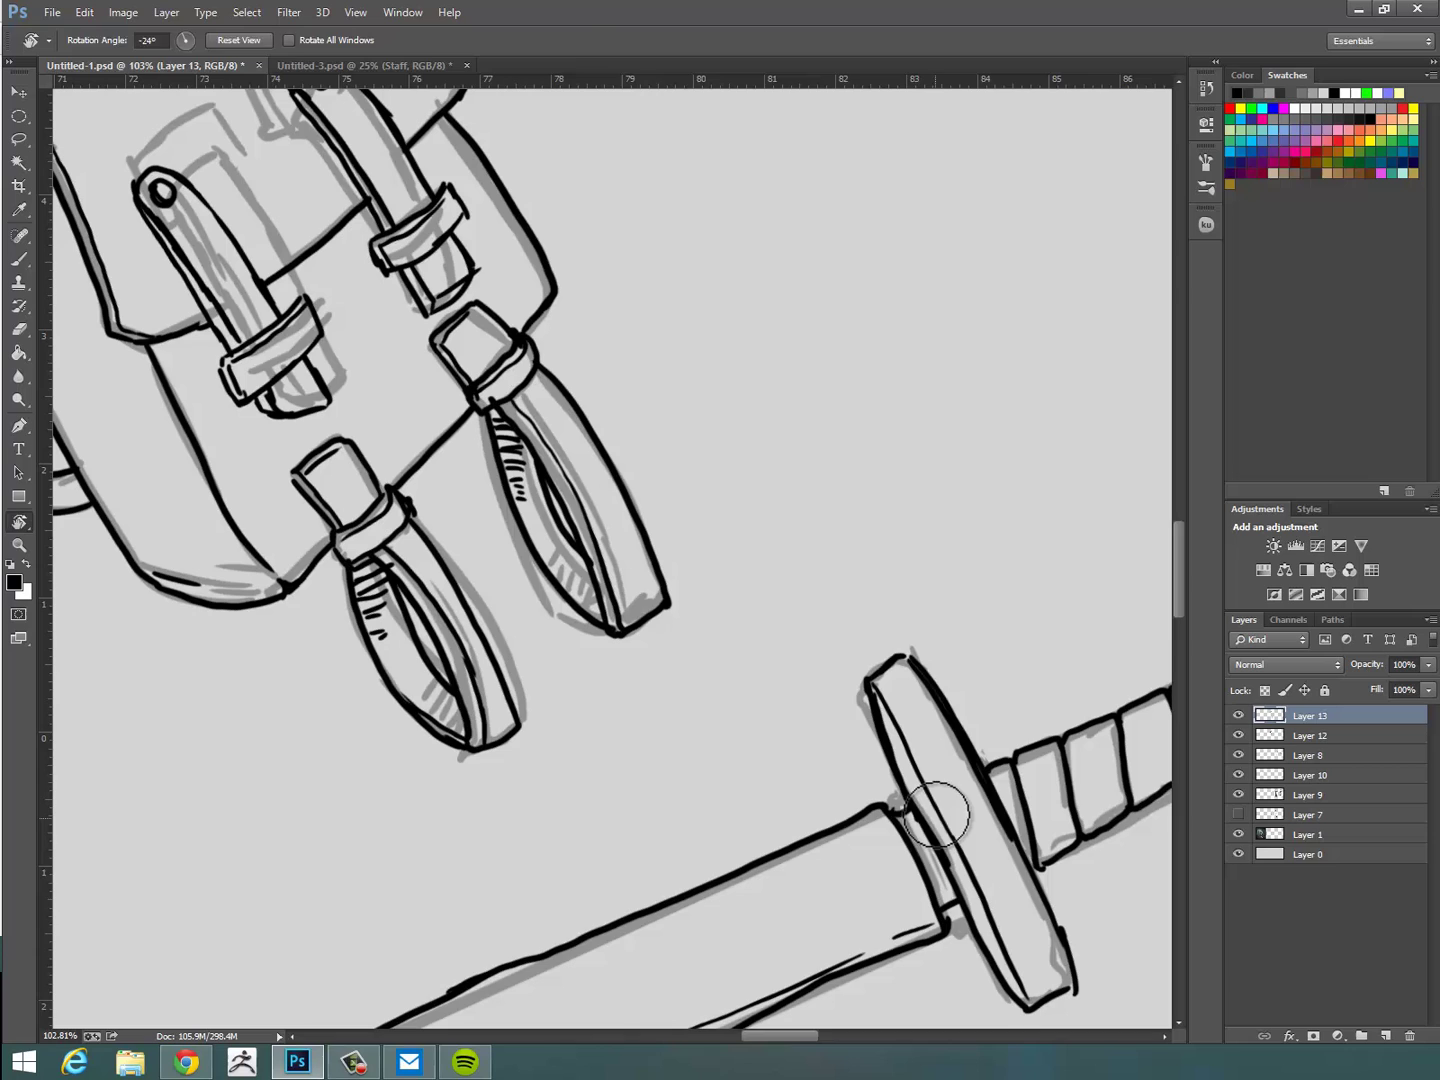
pyautogui.moveTo(935, 813); pyautogui.dragTo(947, 871)
pyautogui.press('b')
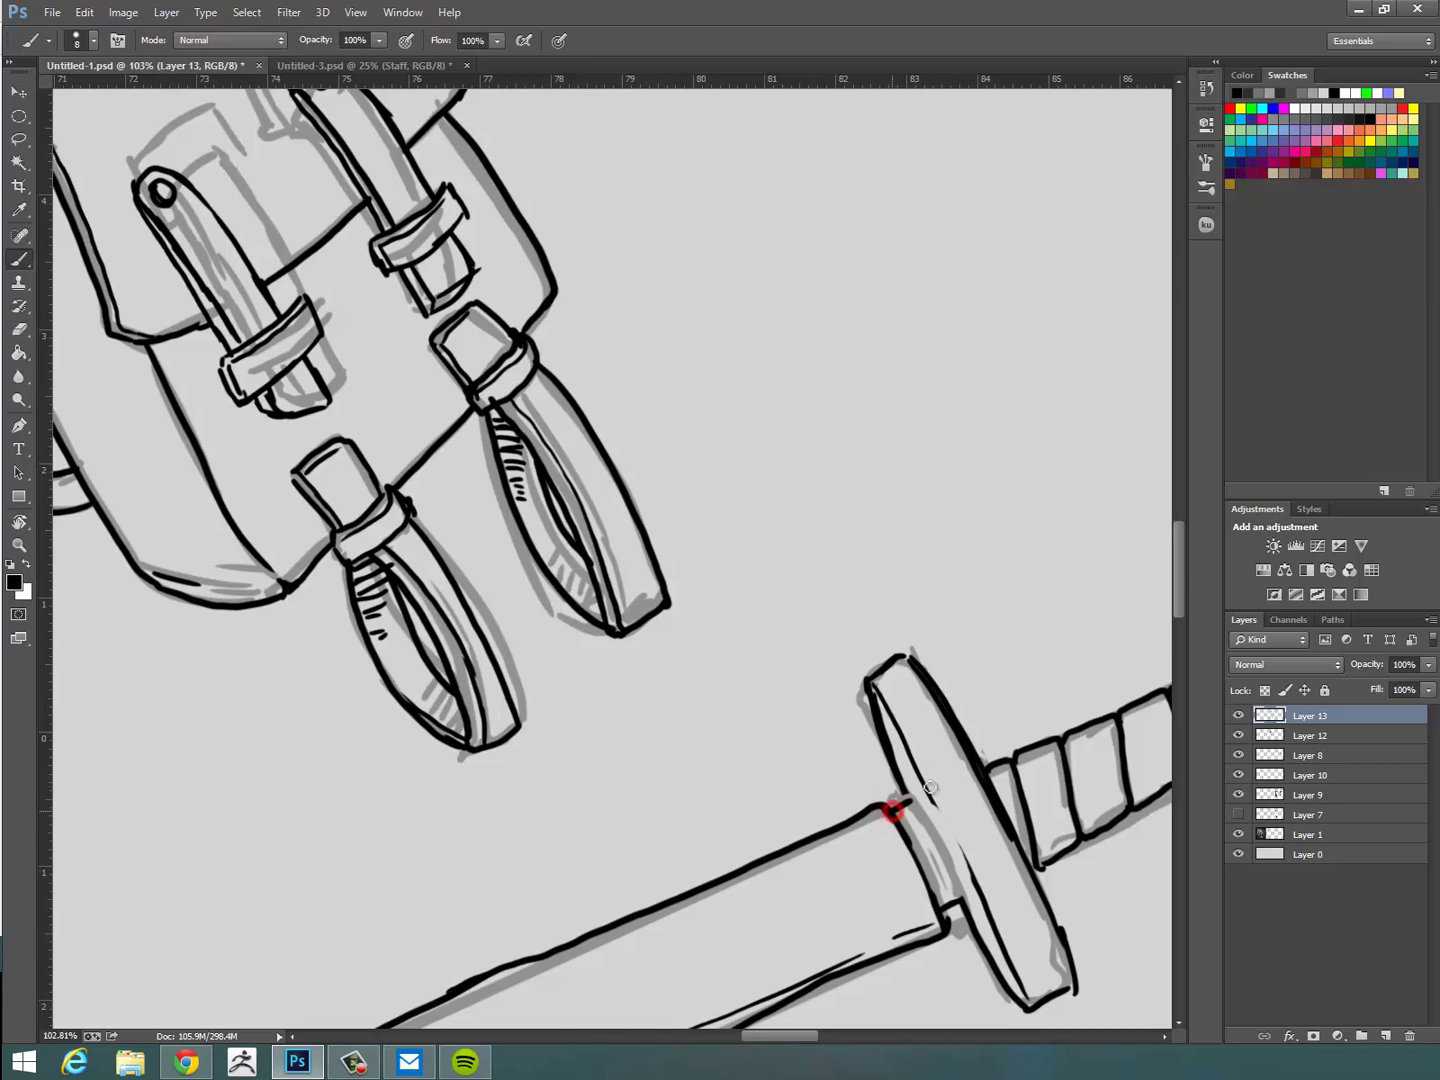
pyautogui.moveTo(907, 797); pyautogui.dragTo(962, 888)
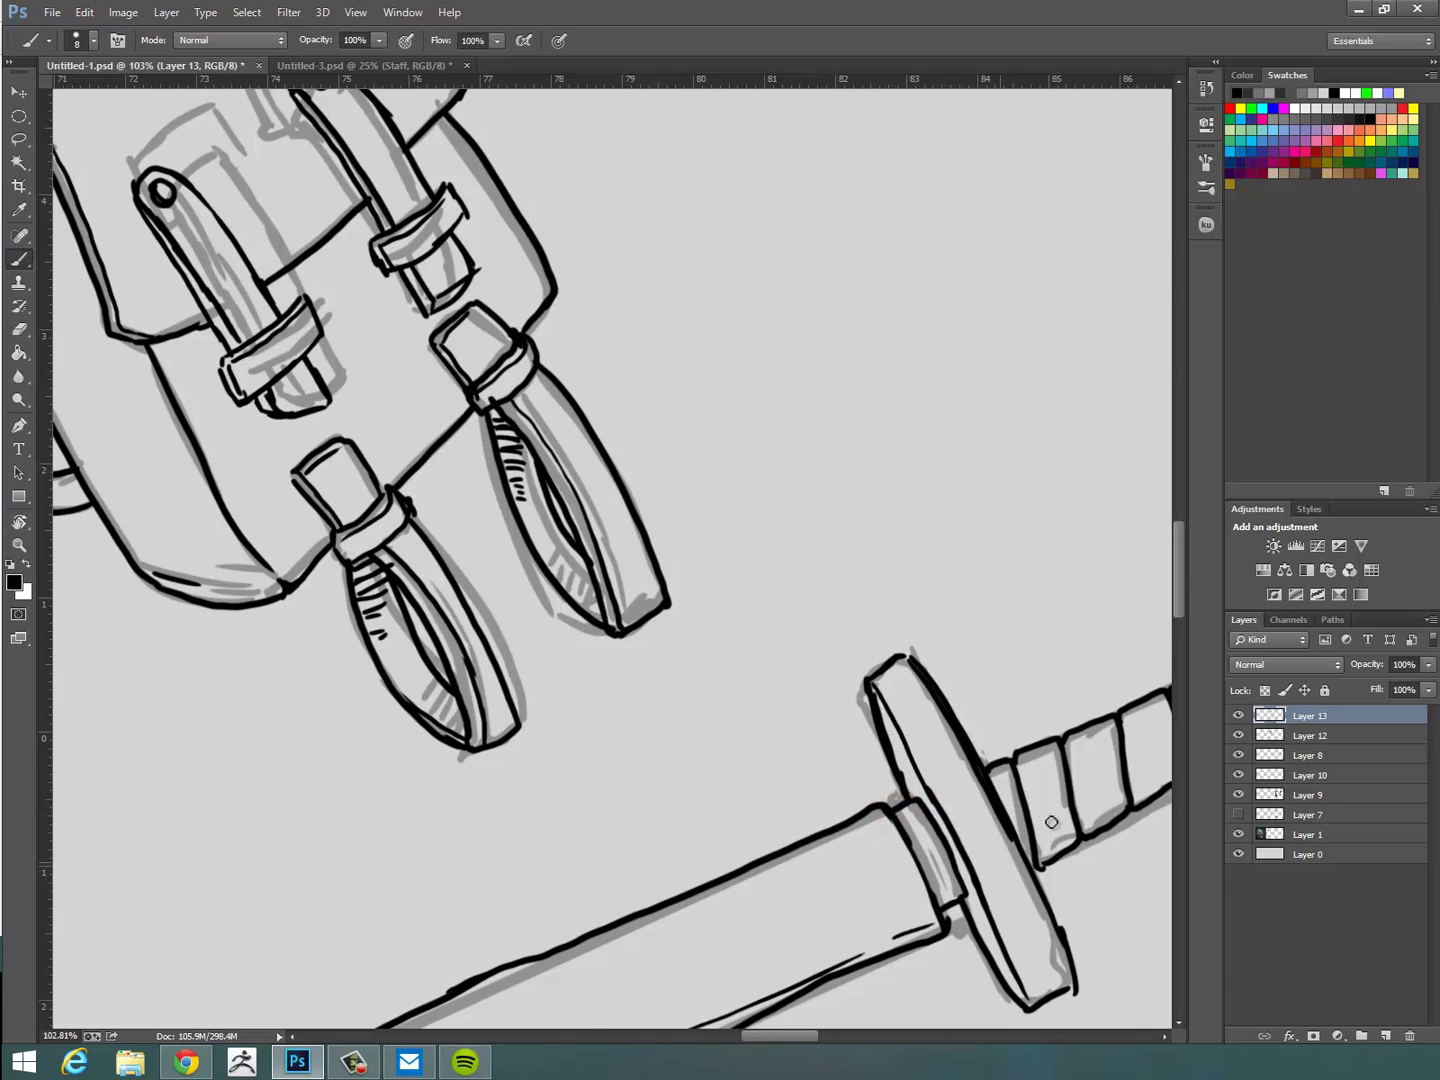
# Reset the canvas rotation and hide the sketch on Layer 12 to leave only the clean ink.
pyautogui.moveTo(1080, 830); pyautogui.dragTo(948, 730)
pyautogui.press('r')
pyautogui.press('Escape')
pyautogui.moveTo(1025, 784); pyautogui.dragTo(800, 665)
pyautogui.moveTo(950, 805); pyautogui.dragTo(875, 812)
pyautogui.moveTo(975, 822); pyautogui.dragTo(657, 782)
pyautogui.moveTo(822, 840); pyautogui.dragTo(933, 855)
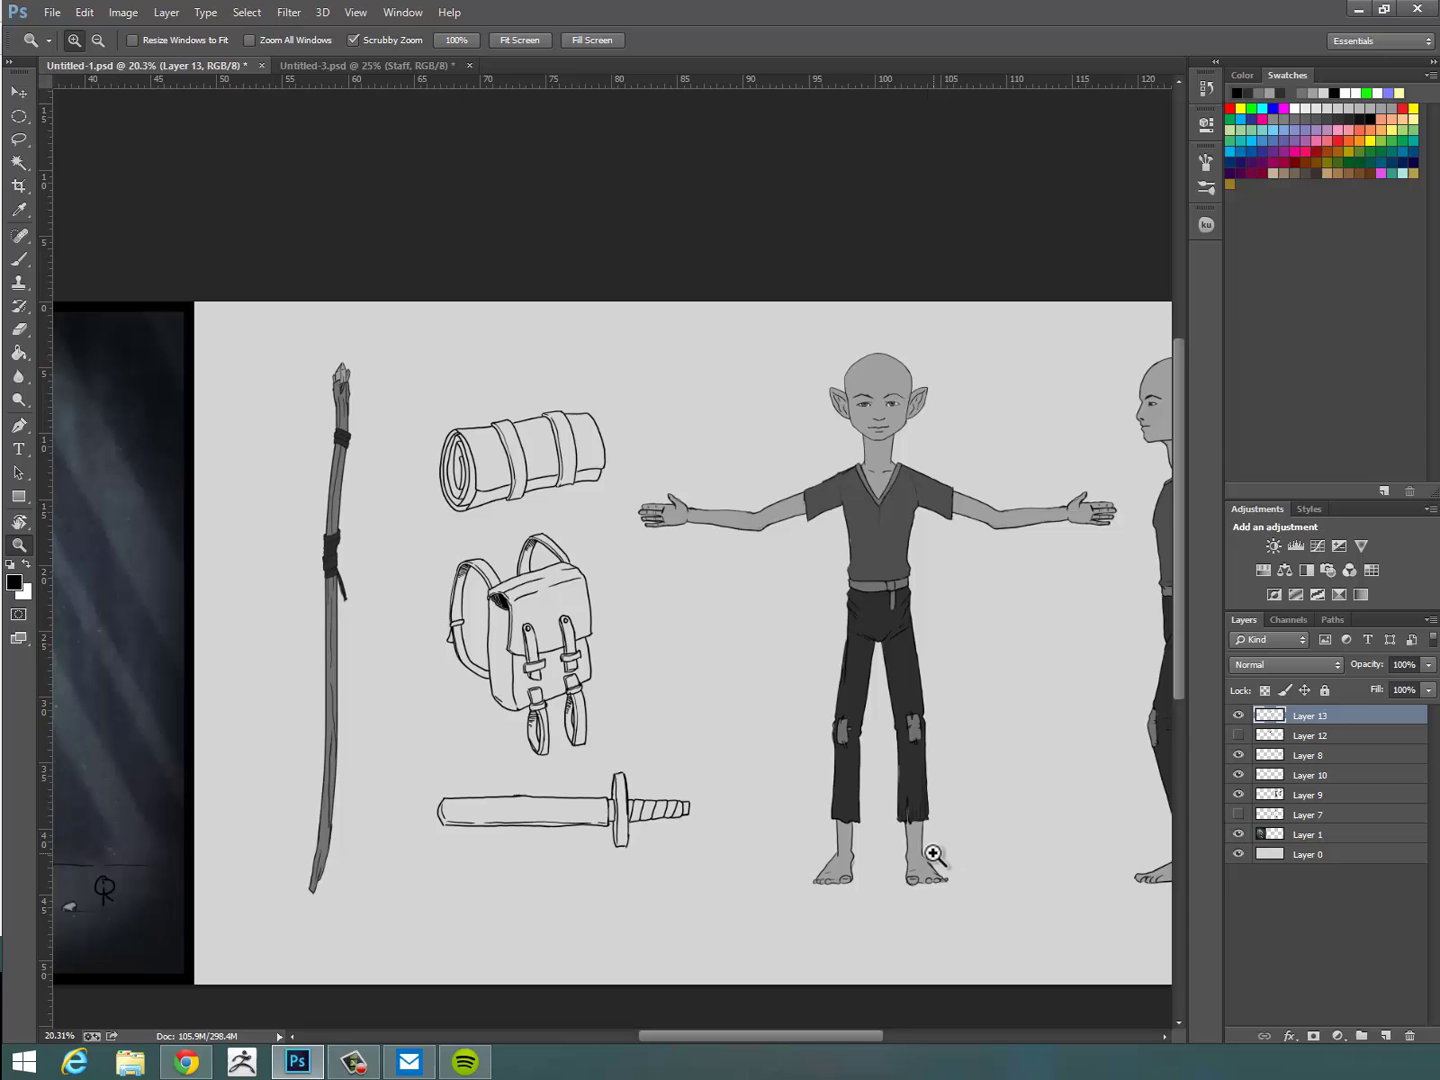
# On Layer 9, line the inner edges of the bedroll's body and rolled end in mid grey with a 25 px brush.
pyautogui.click(1327, 796)
pyautogui.moveTo(581, 478); pyautogui.dragTo(680, 495)
pyautogui.moveTo(665, 508); pyautogui.dragTo(903, 660)
pyautogui.keyDown('alt'); pyautogui.click(350, 668); pyautogui.keyUp('alt')
pyautogui.moveTo(1094, 905); pyautogui.dragTo(952, 896)
pyautogui.press(']')
pyautogui.moveTo(514, 530); pyautogui.dragTo(448, 526)
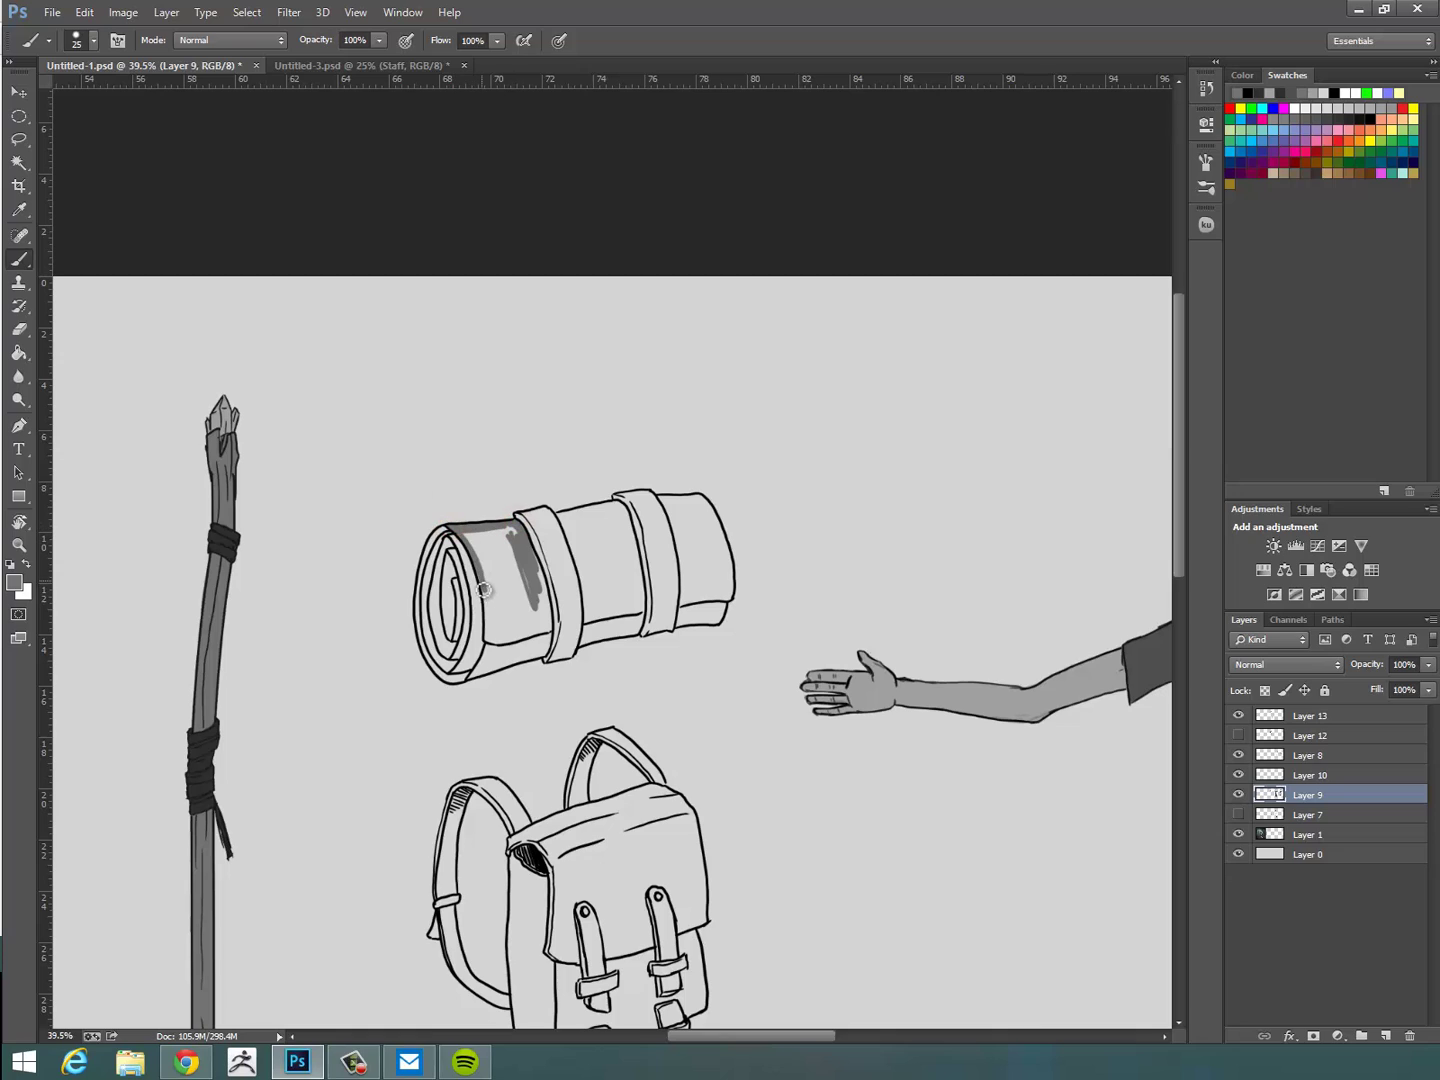
pyautogui.moveTo(479, 667)
pyautogui.mouseDown()
pyautogui.moveTo(460, 675)
pyautogui.moveTo(420, 575)
pyautogui.mouseUp()
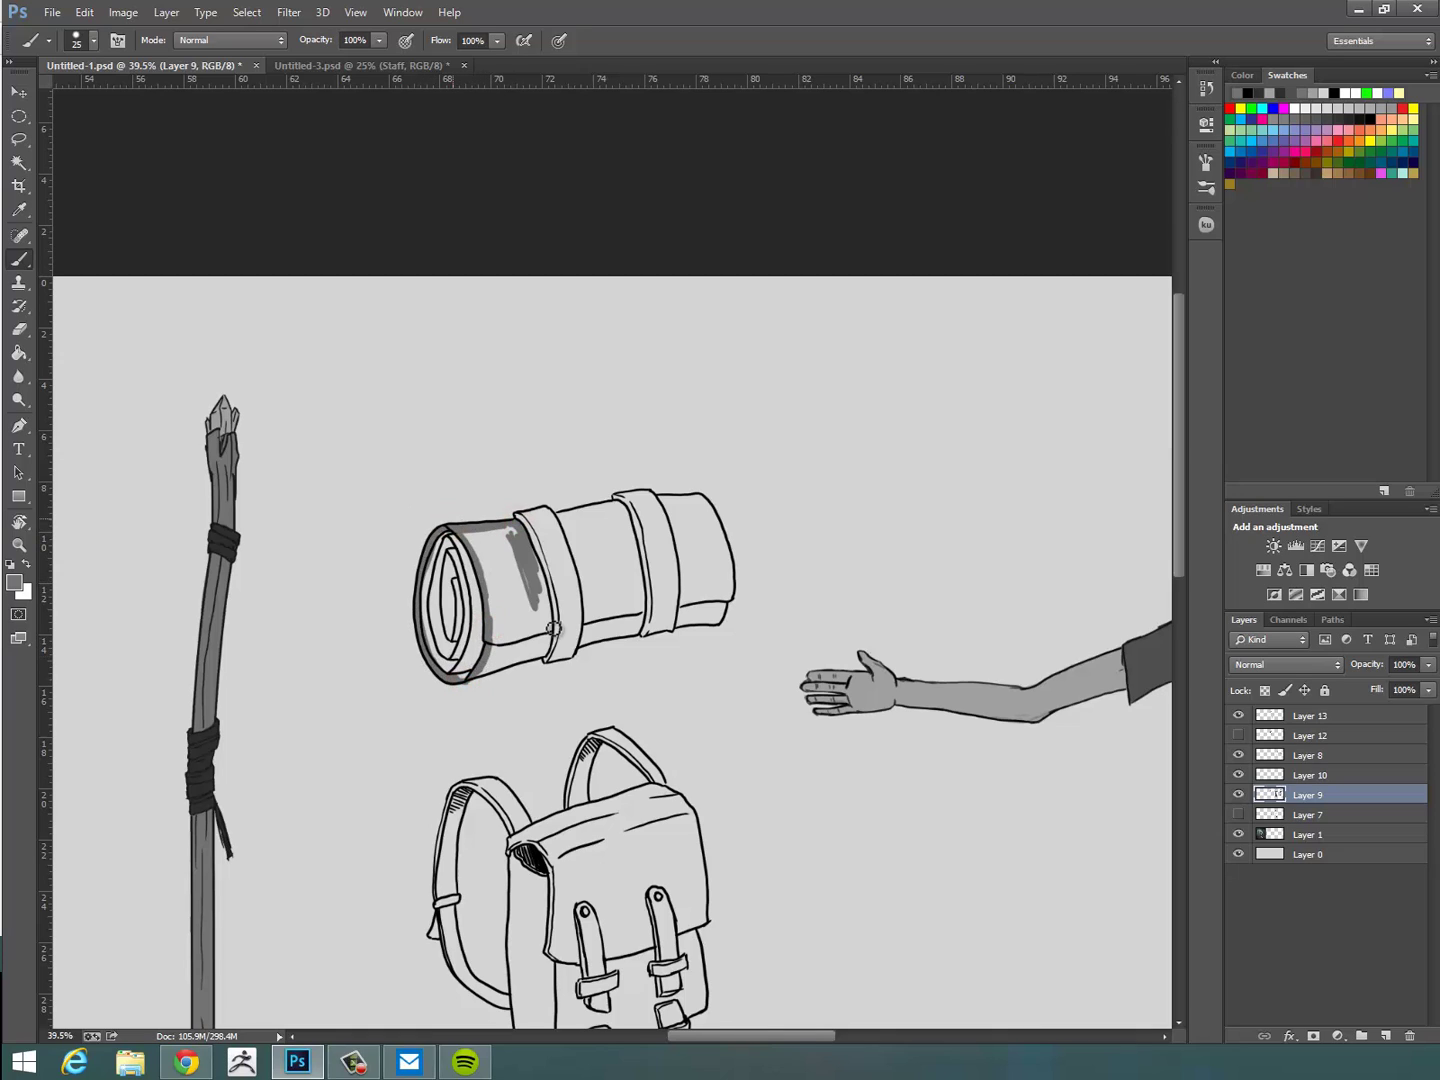
pyautogui.moveTo(527, 550)
pyautogui.mouseDown()
pyautogui.moveTo(542, 640)
pyautogui.moveTo(506, 666)
pyautogui.mouseUp()
pyautogui.moveTo(560, 515)
pyautogui.mouseDown()
pyautogui.moveTo(581, 620)
pyautogui.moveTo(583, 592)
pyautogui.moveTo(606, 633)
pyautogui.moveTo(629, 630)
pyautogui.moveTo(641, 578)
pyautogui.mouseUp()
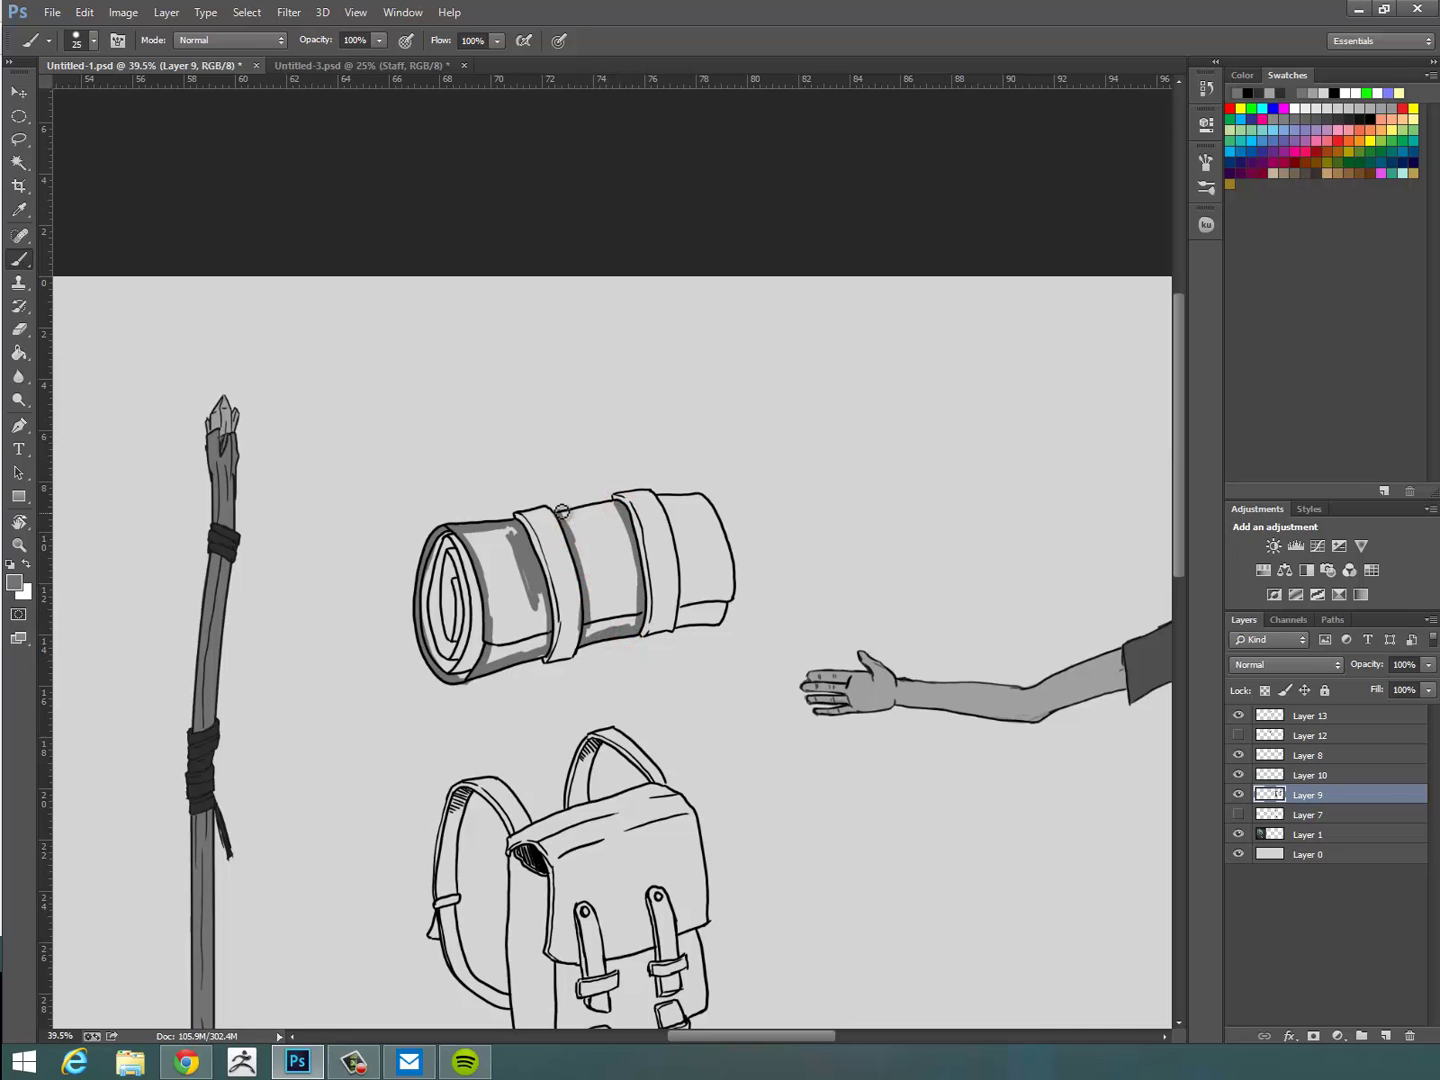
pyautogui.moveTo(663, 503)
pyautogui.mouseDown()
pyautogui.moveTo(689, 591)
pyautogui.moveTo(723, 551)
pyautogui.mouseUp()
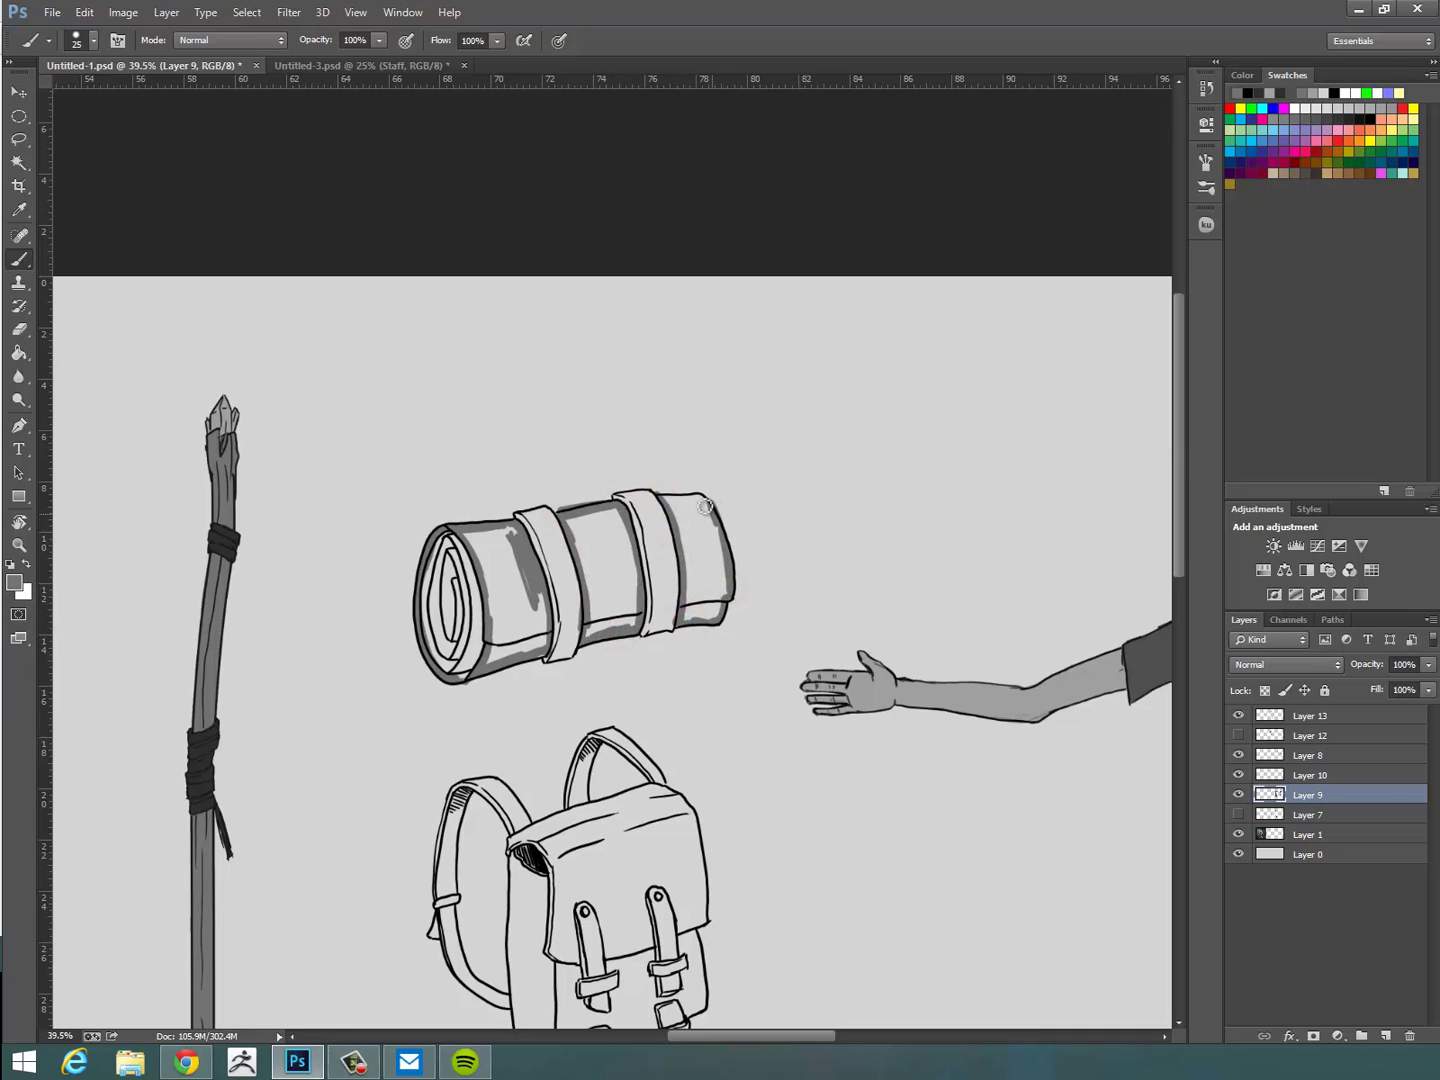
# Fill the bedroll's body sections and rolled end with the mid grey.
pyautogui.press('g')
pyautogui.click(700, 545)
pyautogui.click(622, 560)
pyautogui.click(498, 572)
pyautogui.click(445, 610)
pyautogui.click(462, 612)
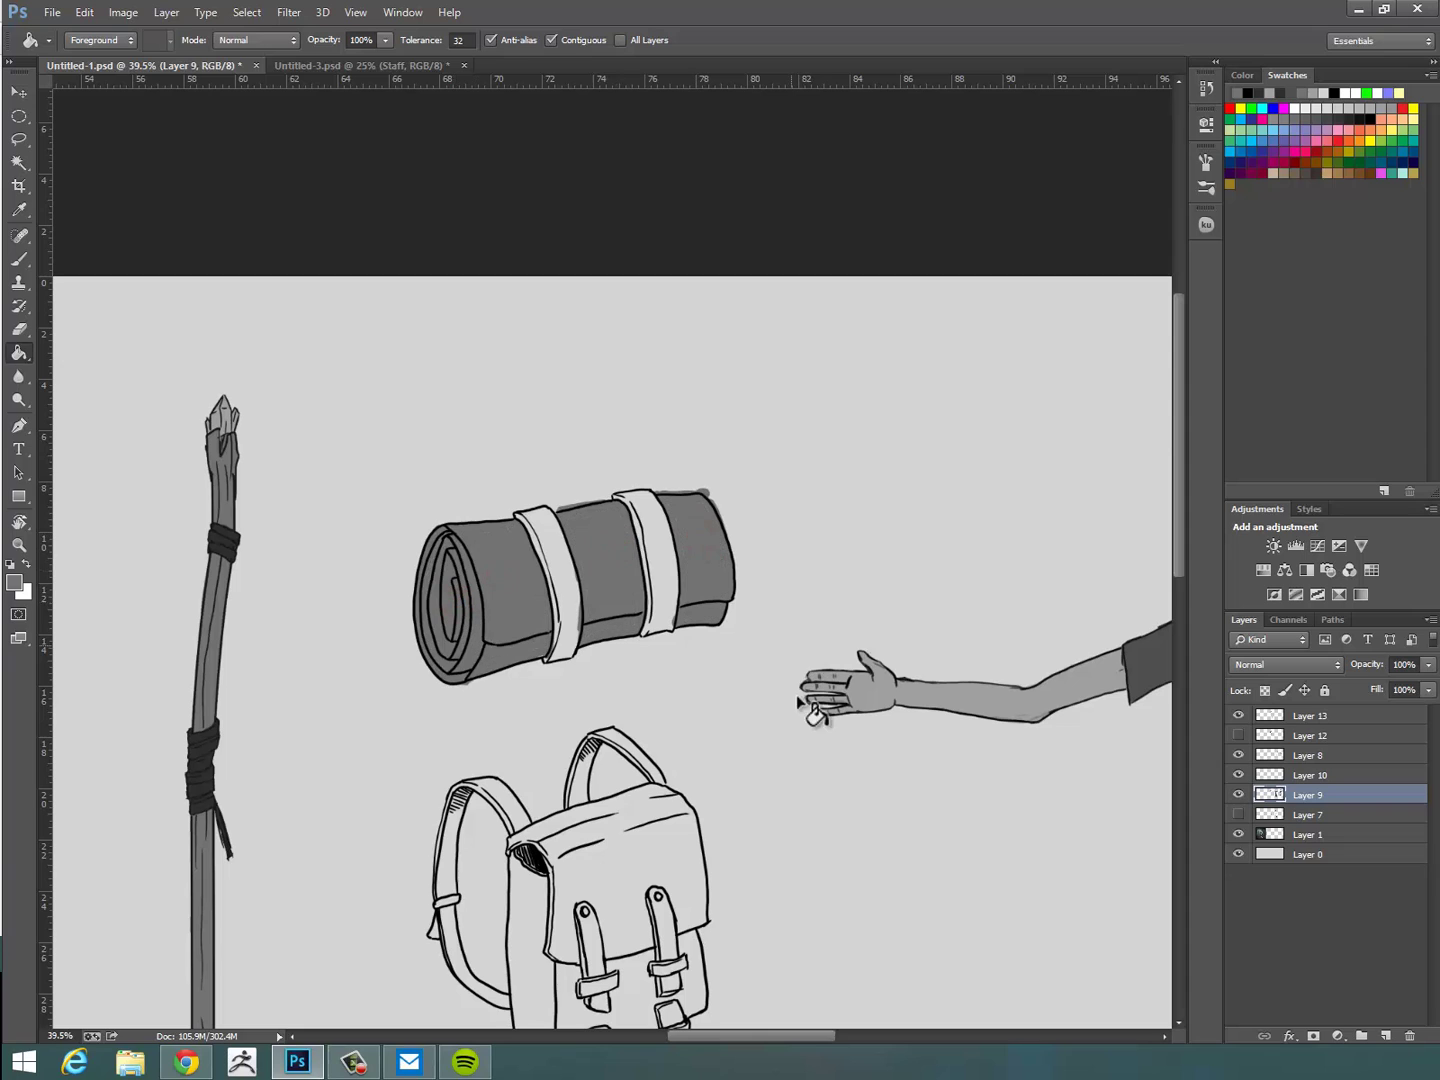
# Shade the inner layers of the bedroll's spiral end in dark grey using a 10 px brush and fills.
pyautogui.moveTo(889, 626); pyautogui.dragTo(758, 518)
pyautogui.press('b')
pyautogui.keyDown('alt'); pyautogui.click(1088, 784); pyautogui.keyUp('alt')
pyautogui.moveTo(694, 681); pyautogui.dragTo(983, 826)
pyautogui.moveTo(807, 717); pyautogui.dragTo(893, 732)
pyautogui.moveTo(808, 682); pyautogui.dragTo(1068, 804)
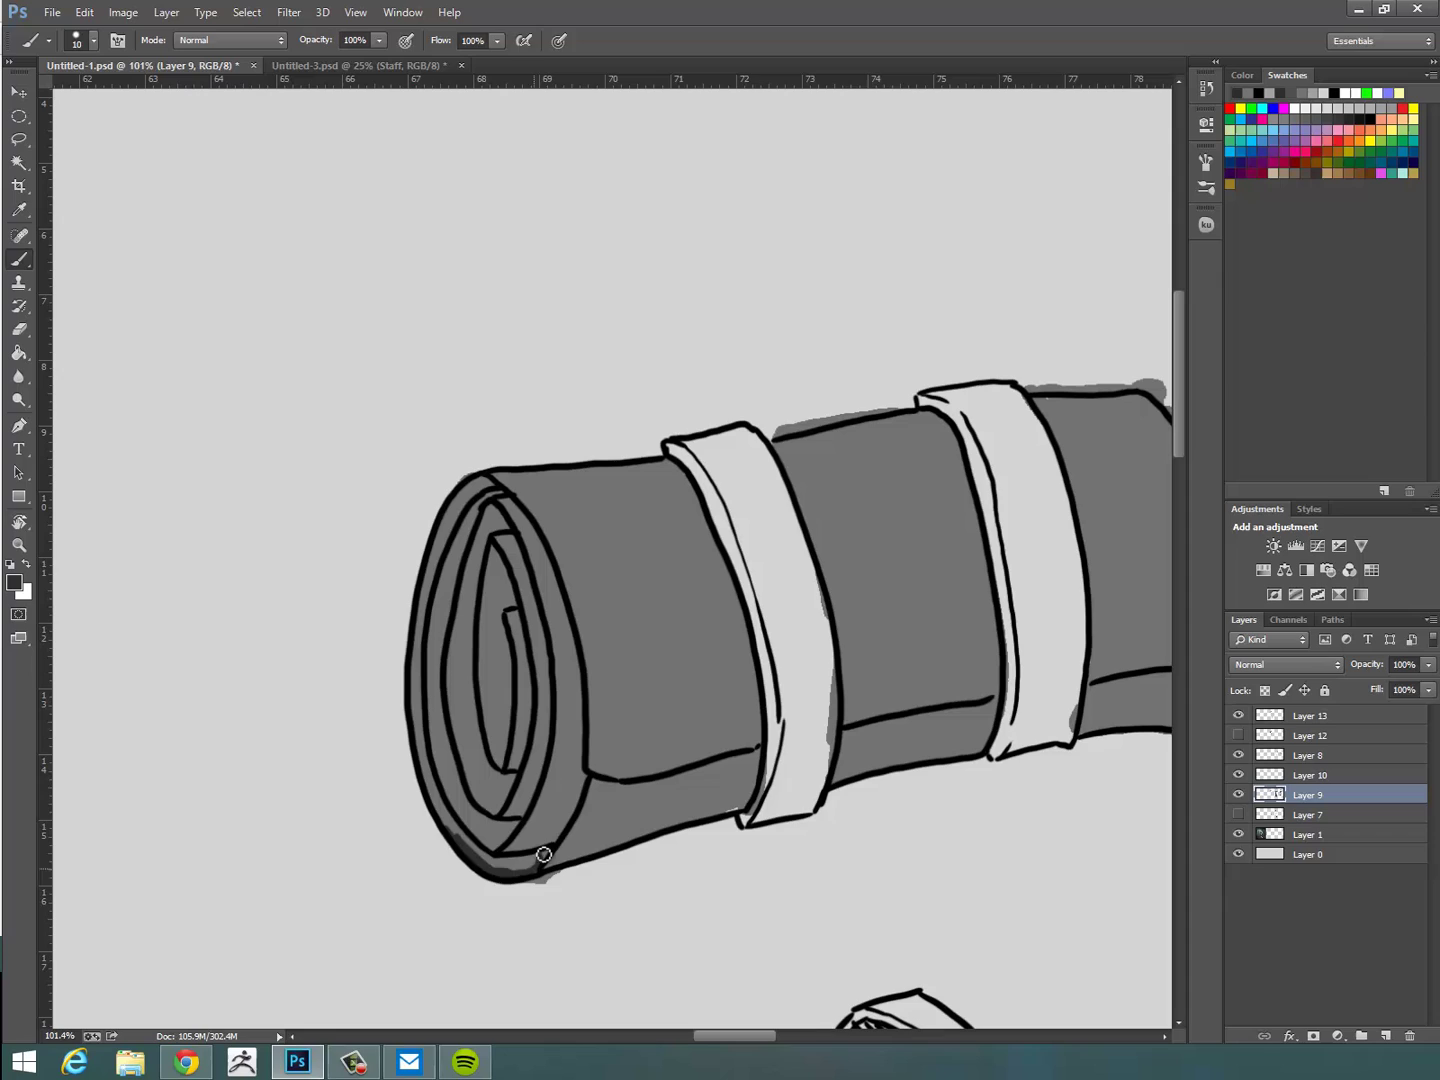
pyautogui.moveTo(541, 858)
pyautogui.mouseDown()
pyautogui.moveTo(421, 772)
pyautogui.moveTo(413, 603)
pyautogui.moveTo(489, 478)
pyautogui.moveTo(434, 701)
pyautogui.moveTo(440, 746)
pyautogui.moveTo(430, 682)
pyautogui.mouseUp()
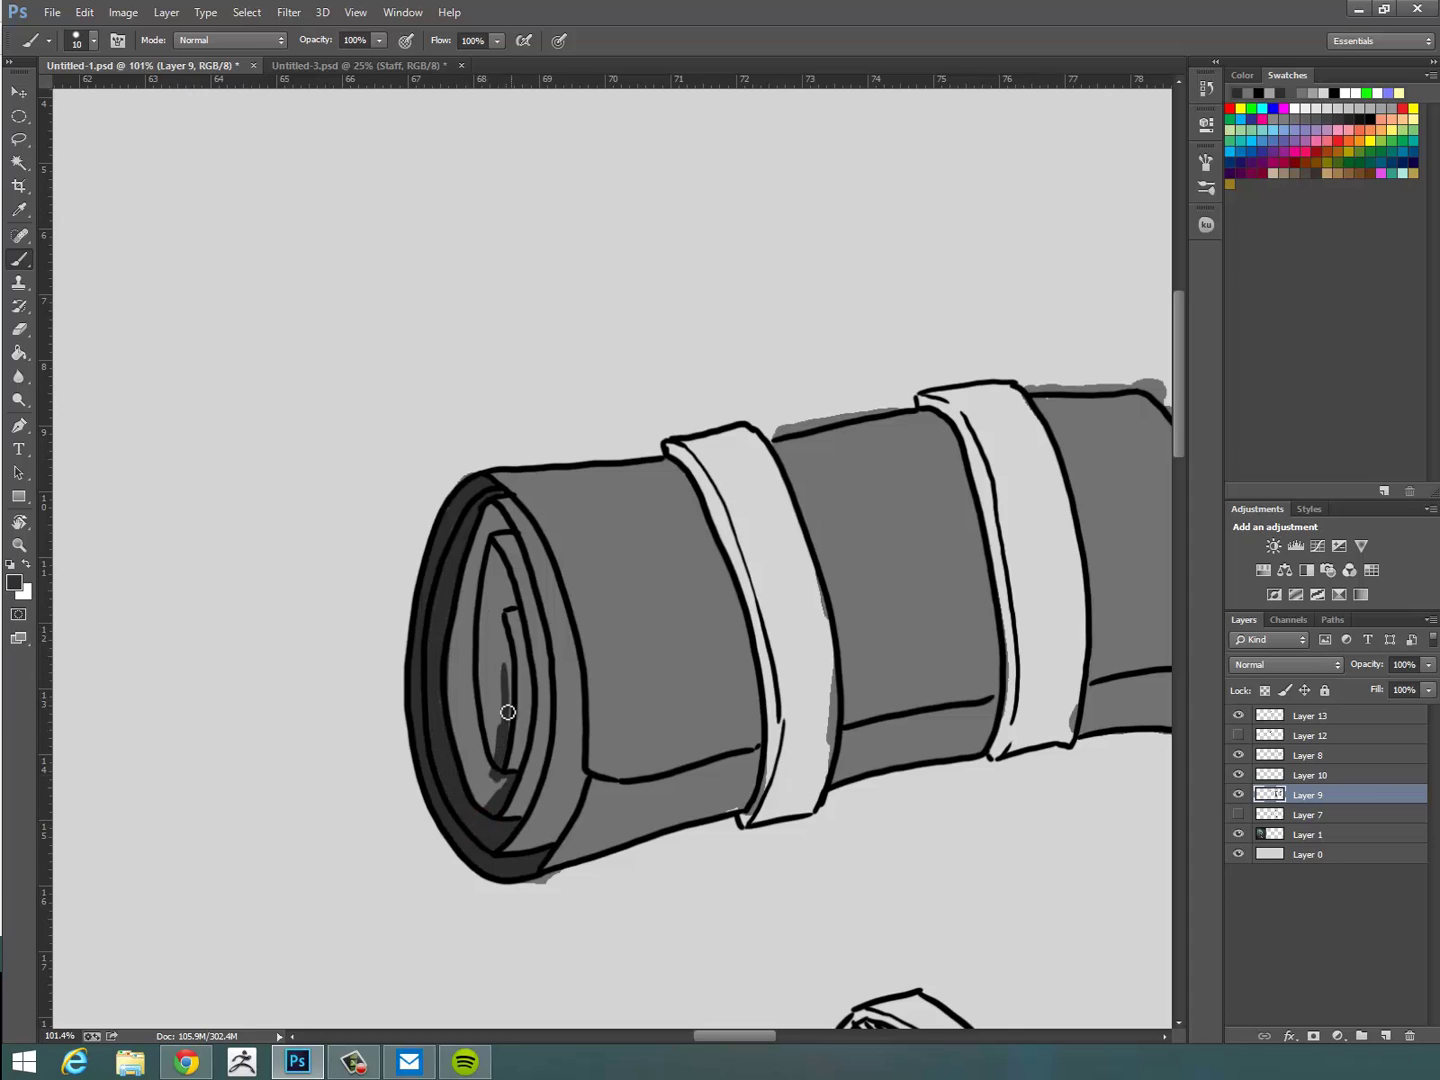
pyautogui.moveTo(508, 712); pyautogui.dragTo(510, 606)
pyautogui.moveTo(487, 511); pyautogui.dragTo(476, 630)
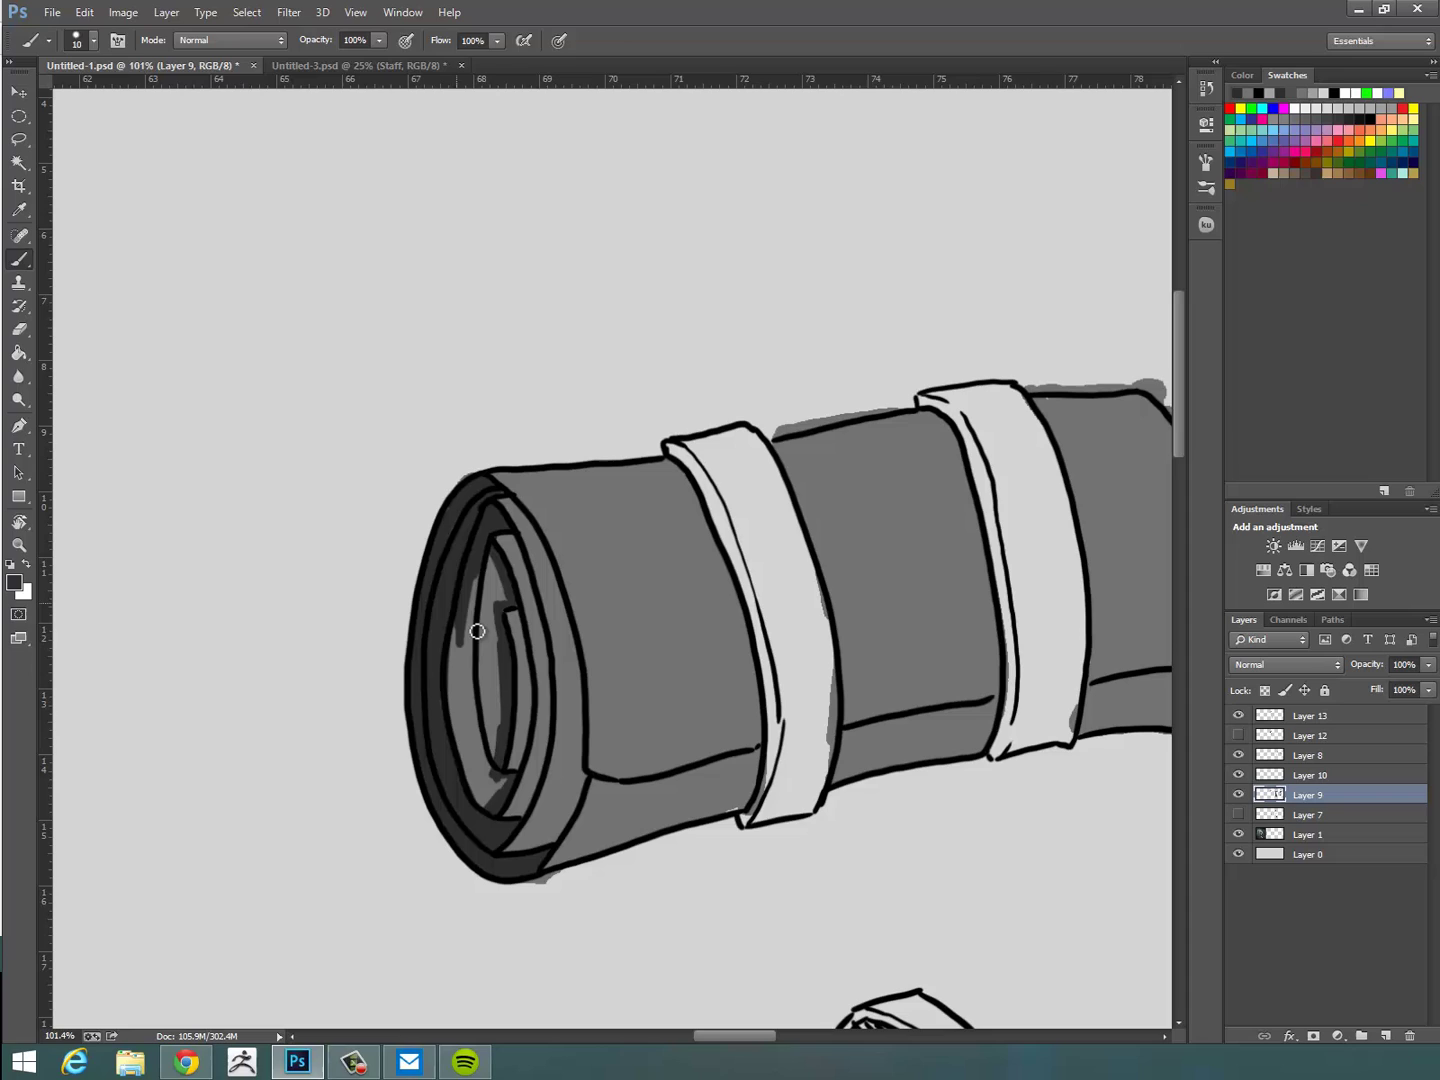
pyautogui.press('g')
pyautogui.click(477, 688)
# Erase the grey spilling past the bedroll's outline and touch up the remaining gaps with the sampled body grey.
pyautogui.press('e')
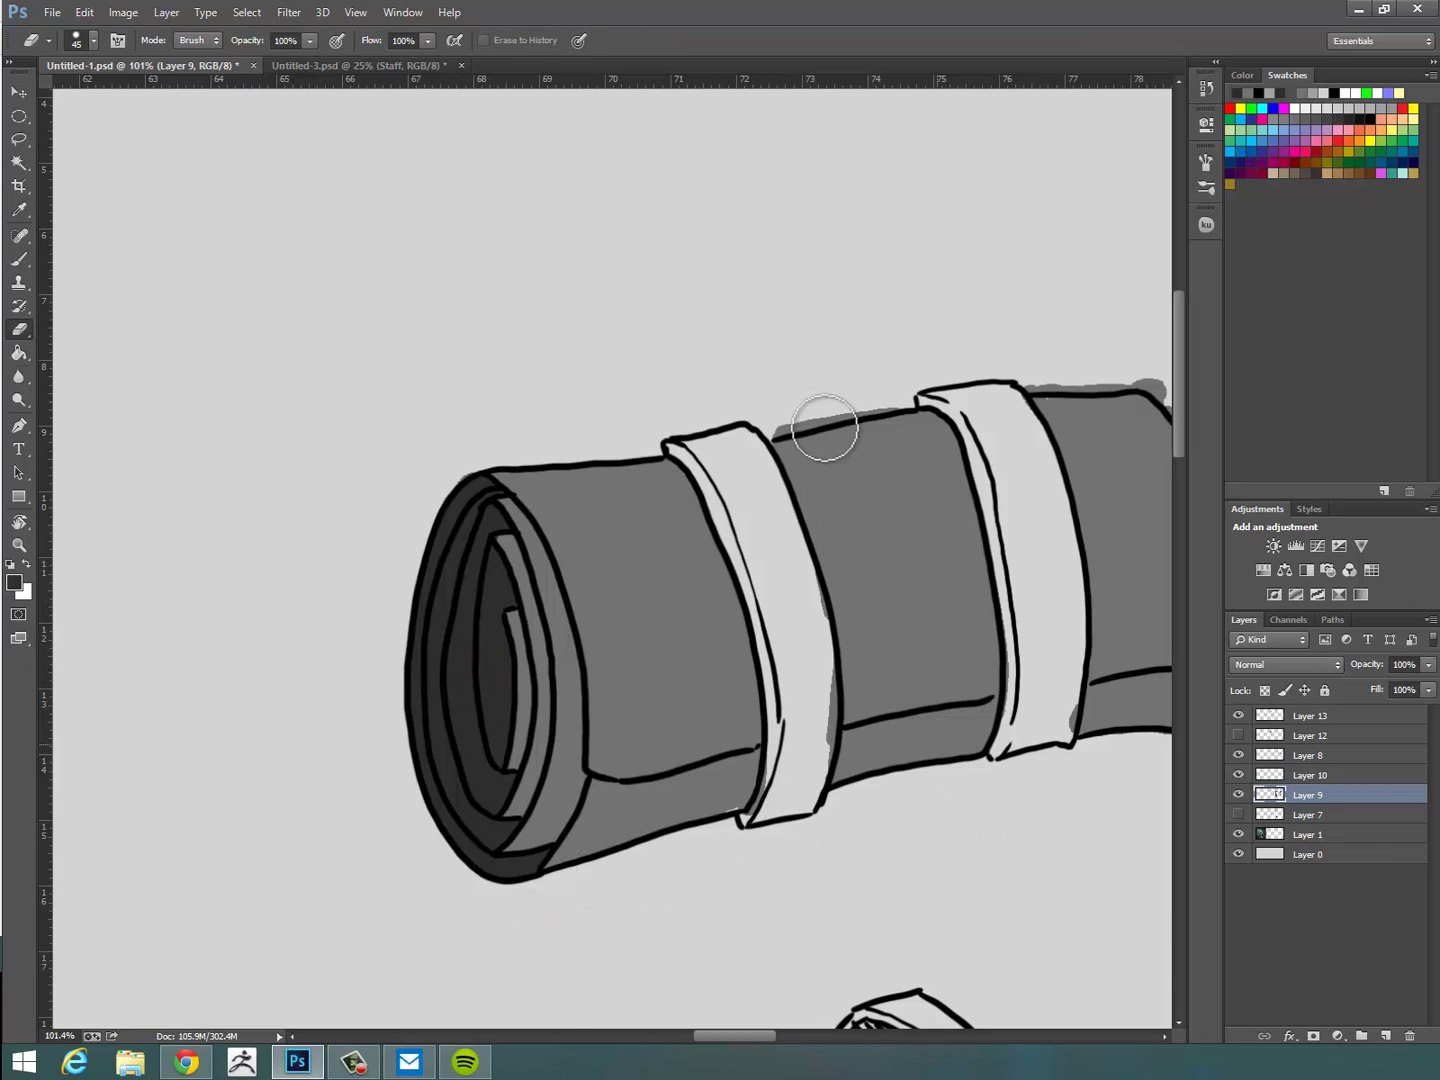
pyautogui.moveTo(796, 404); pyautogui.dragTo(892, 388)
pyautogui.moveTo(1070, 380); pyautogui.dragTo(768, 398)
pyautogui.moveTo(734, 376)
pyautogui.mouseDown()
pyautogui.moveTo(874, 405)
pyautogui.moveTo(926, 478)
pyautogui.mouseUp()
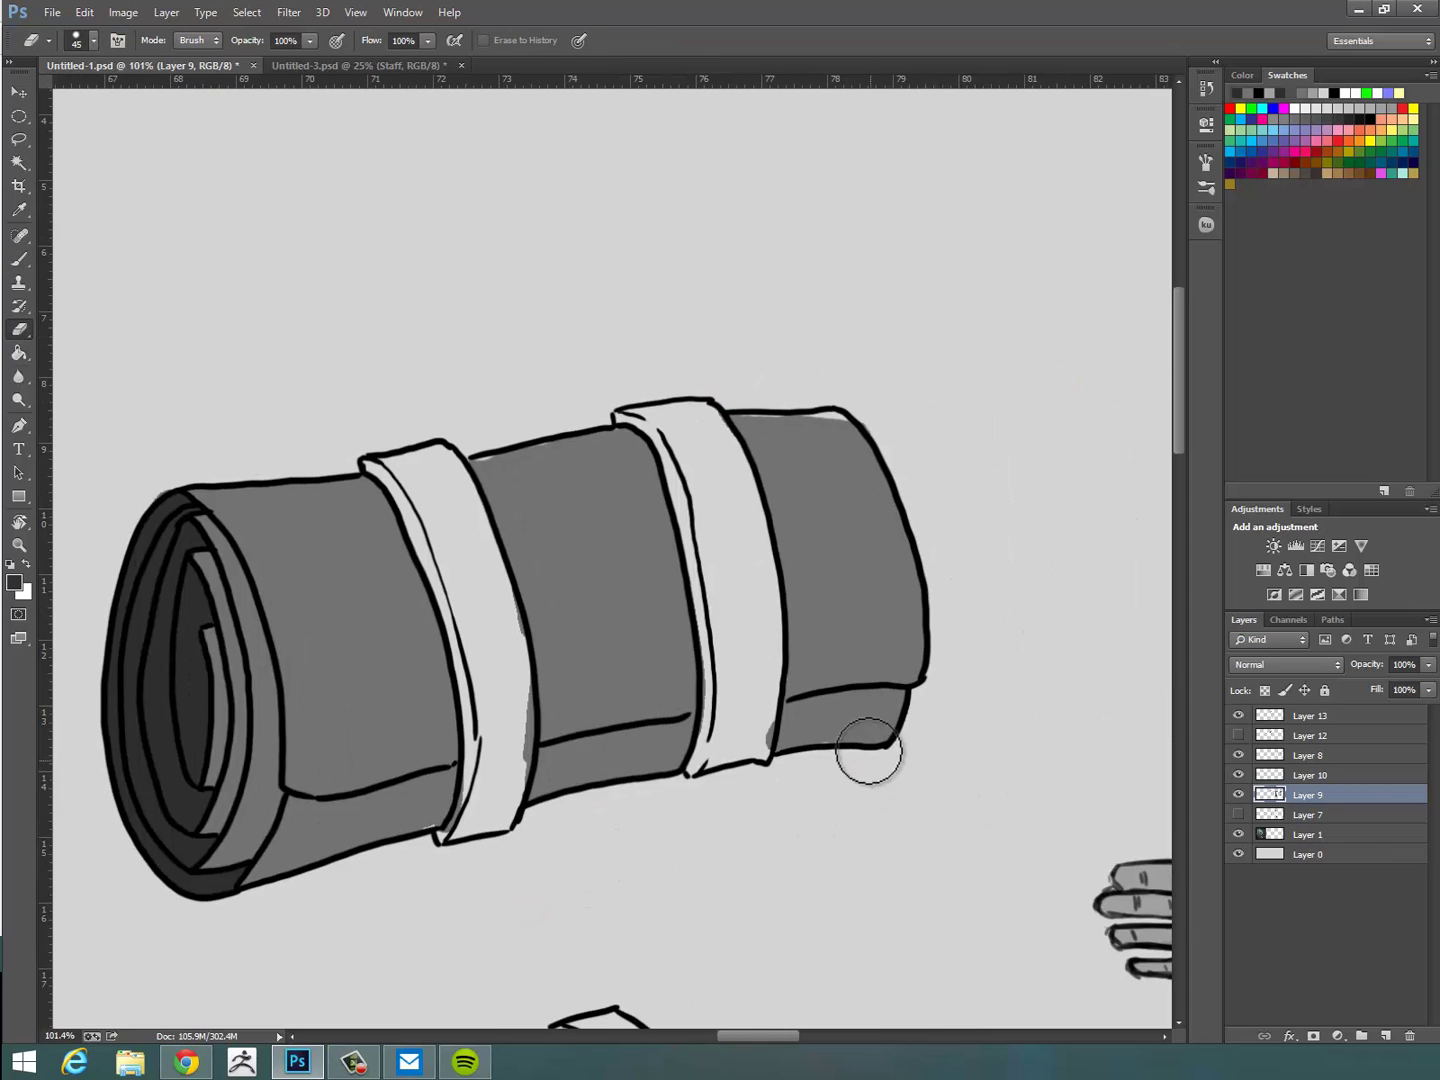
pyautogui.press('b')
pyautogui.keyDown('alt'); pyautogui.click(851, 660); pyautogui.keyUp('alt')
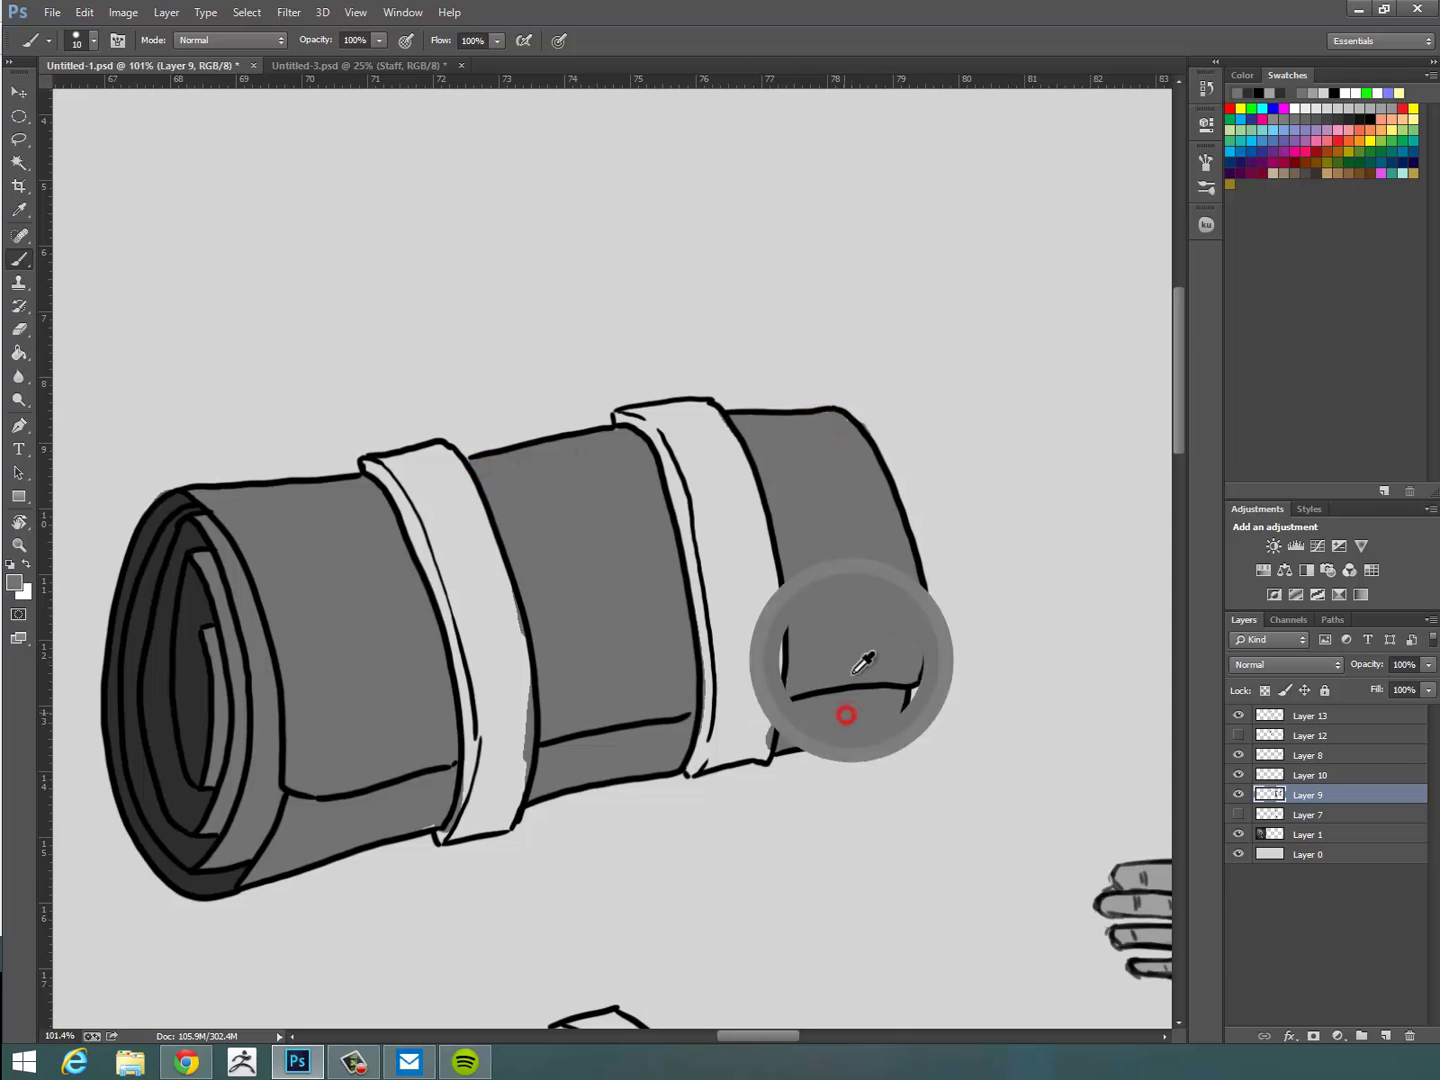
# Block in the bedroll's strap farther from the spiral end with a lighter grey.
pyautogui.moveTo(929, 829); pyautogui.dragTo(836, 761)
pyautogui.moveTo(599, 481)
pyautogui.mouseDown()
pyautogui.moveTo(568, 383)
pyautogui.moveTo(527, 352)
pyautogui.moveTo(575, 340)
pyautogui.moveTo(628, 357)
pyautogui.moveTo(583, 340)
pyautogui.mouseUp()
pyautogui.moveTo(670, 679); pyautogui.dragTo(606, 699)
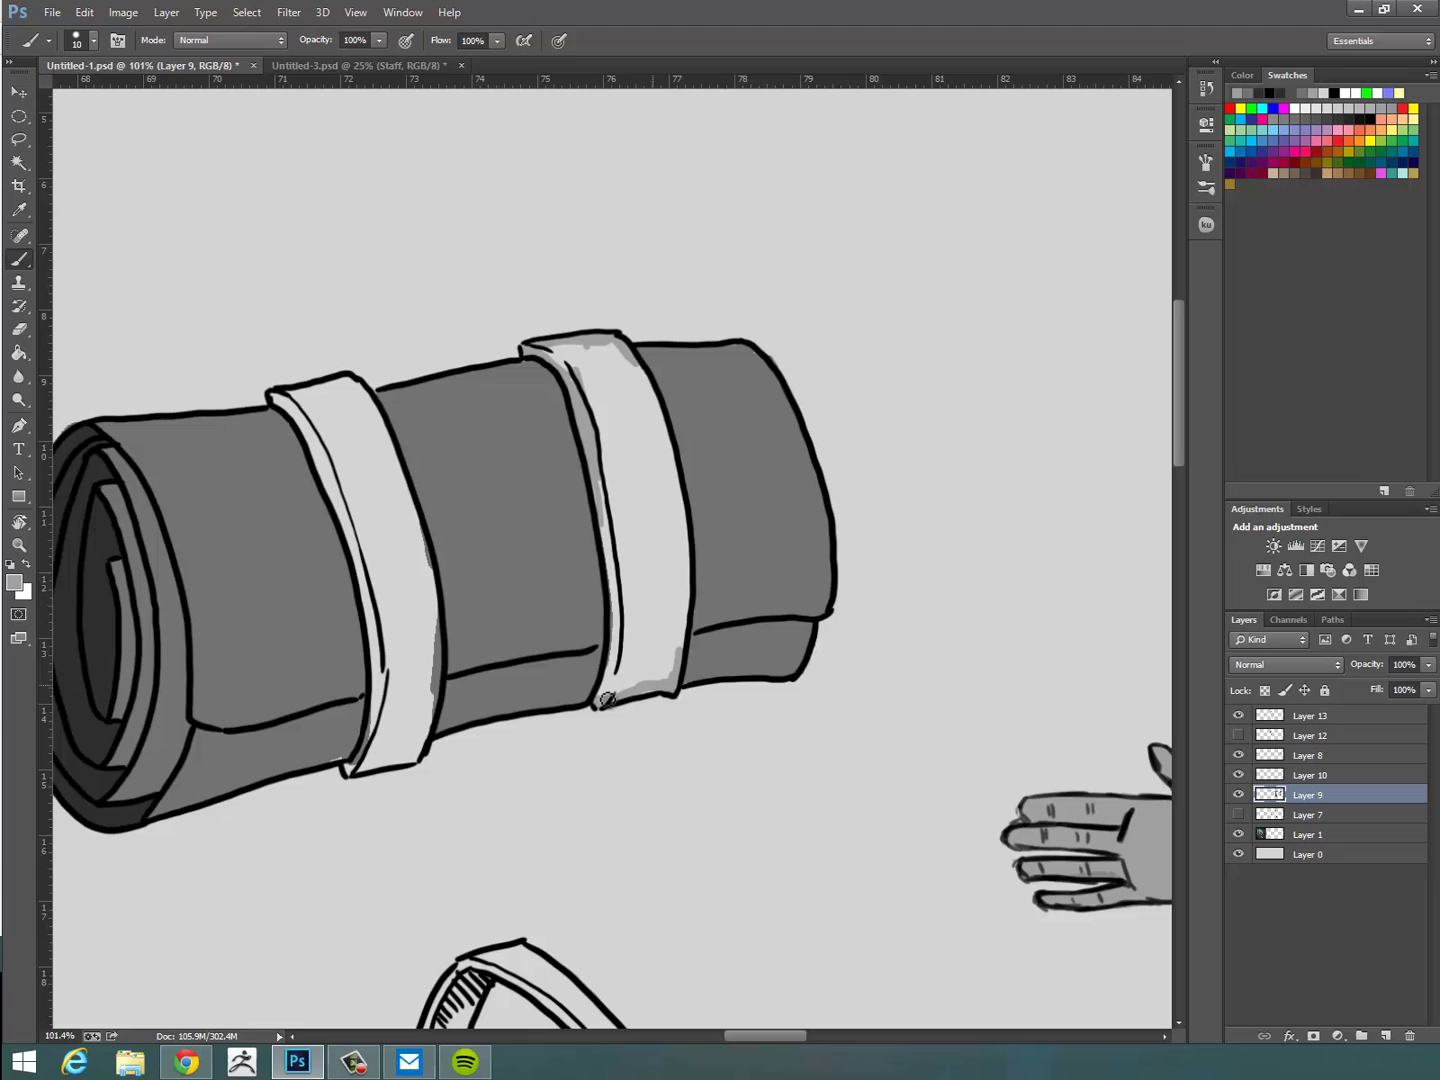
pyautogui.press('g')
pyautogui.click(650, 615)
# Block in the bedroll's strap nearer the spiral end with the lighter grey and cover the dark spill along its edge.
pyautogui.press('b')
pyautogui.moveTo(355, 762); pyautogui.dragTo(347, 767)
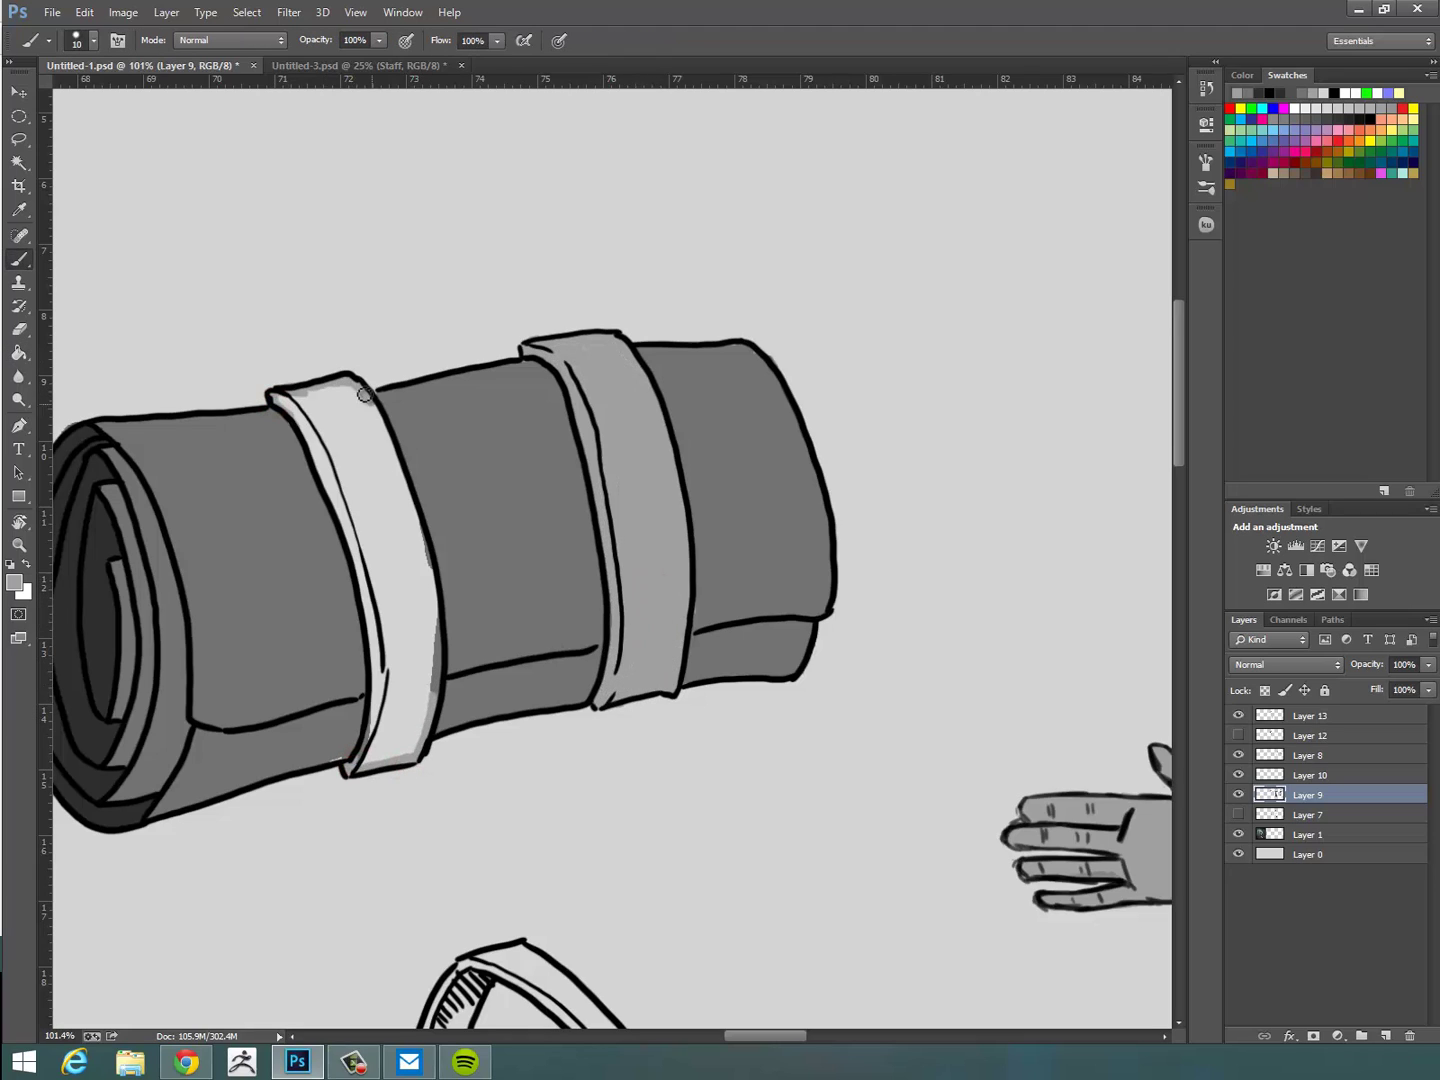
pyautogui.press('g')
pyautogui.click(353, 431)
pyautogui.moveTo(914, 782); pyautogui.dragTo(800, 772)
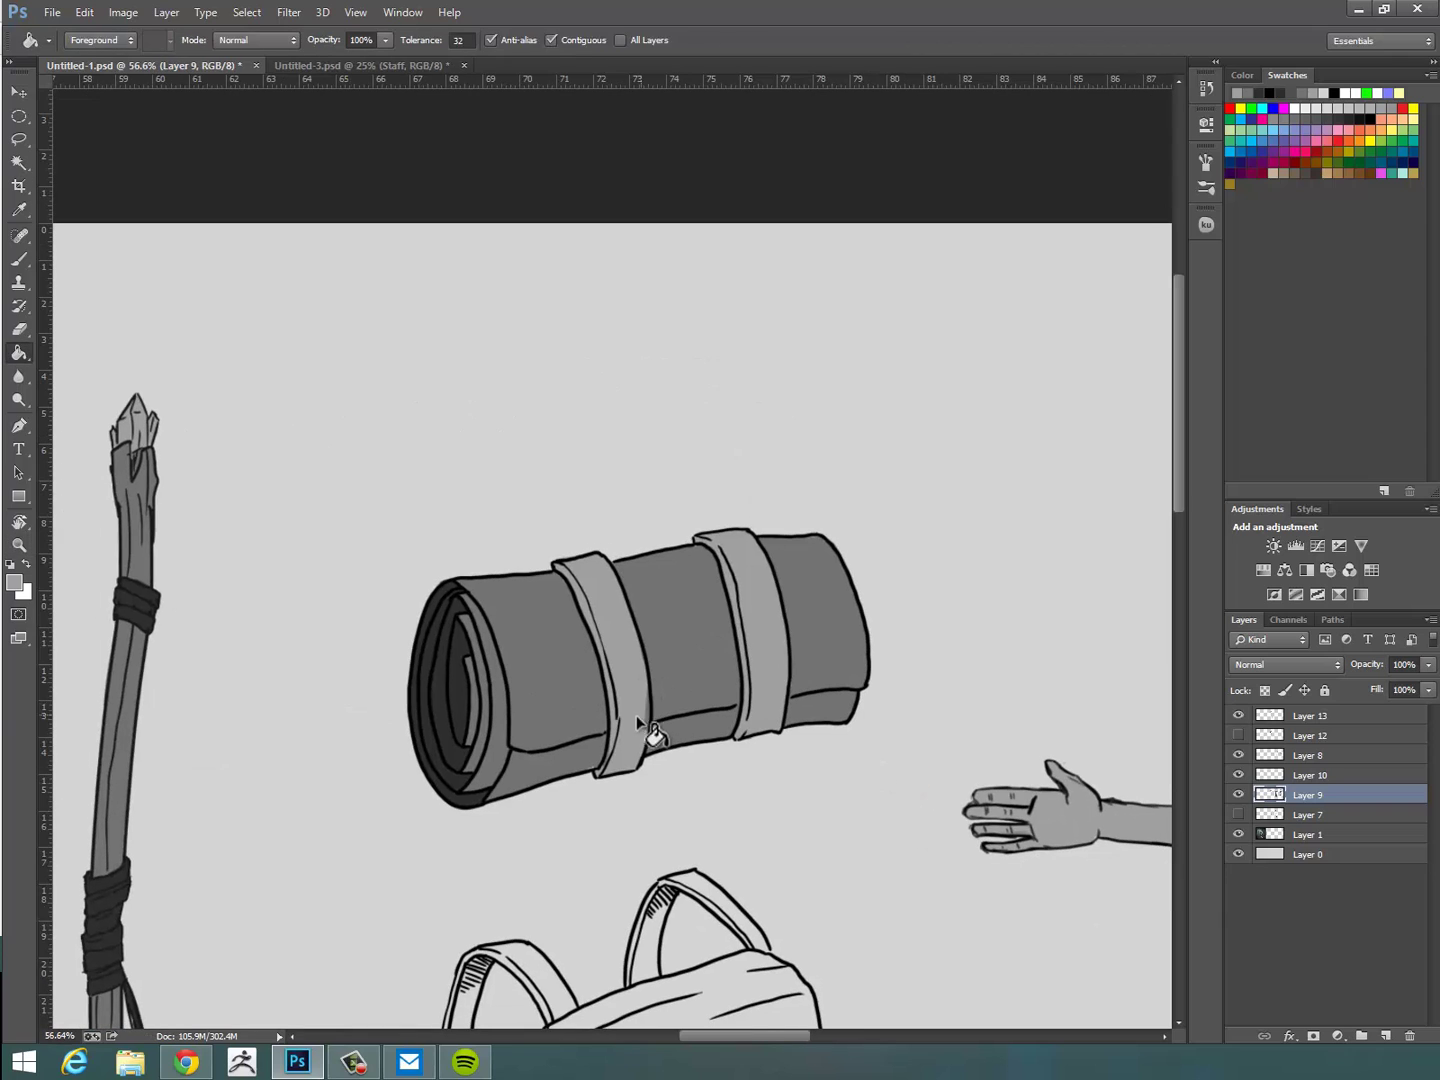
pyautogui.press('b')
pyautogui.moveTo(645, 698); pyautogui.dragTo(641, 729)
# Line the backpack's rivets, near shoulder strap and body side edge in light grey to close the gaps.
pyautogui.moveTo(943, 849); pyautogui.dragTo(843, 913)
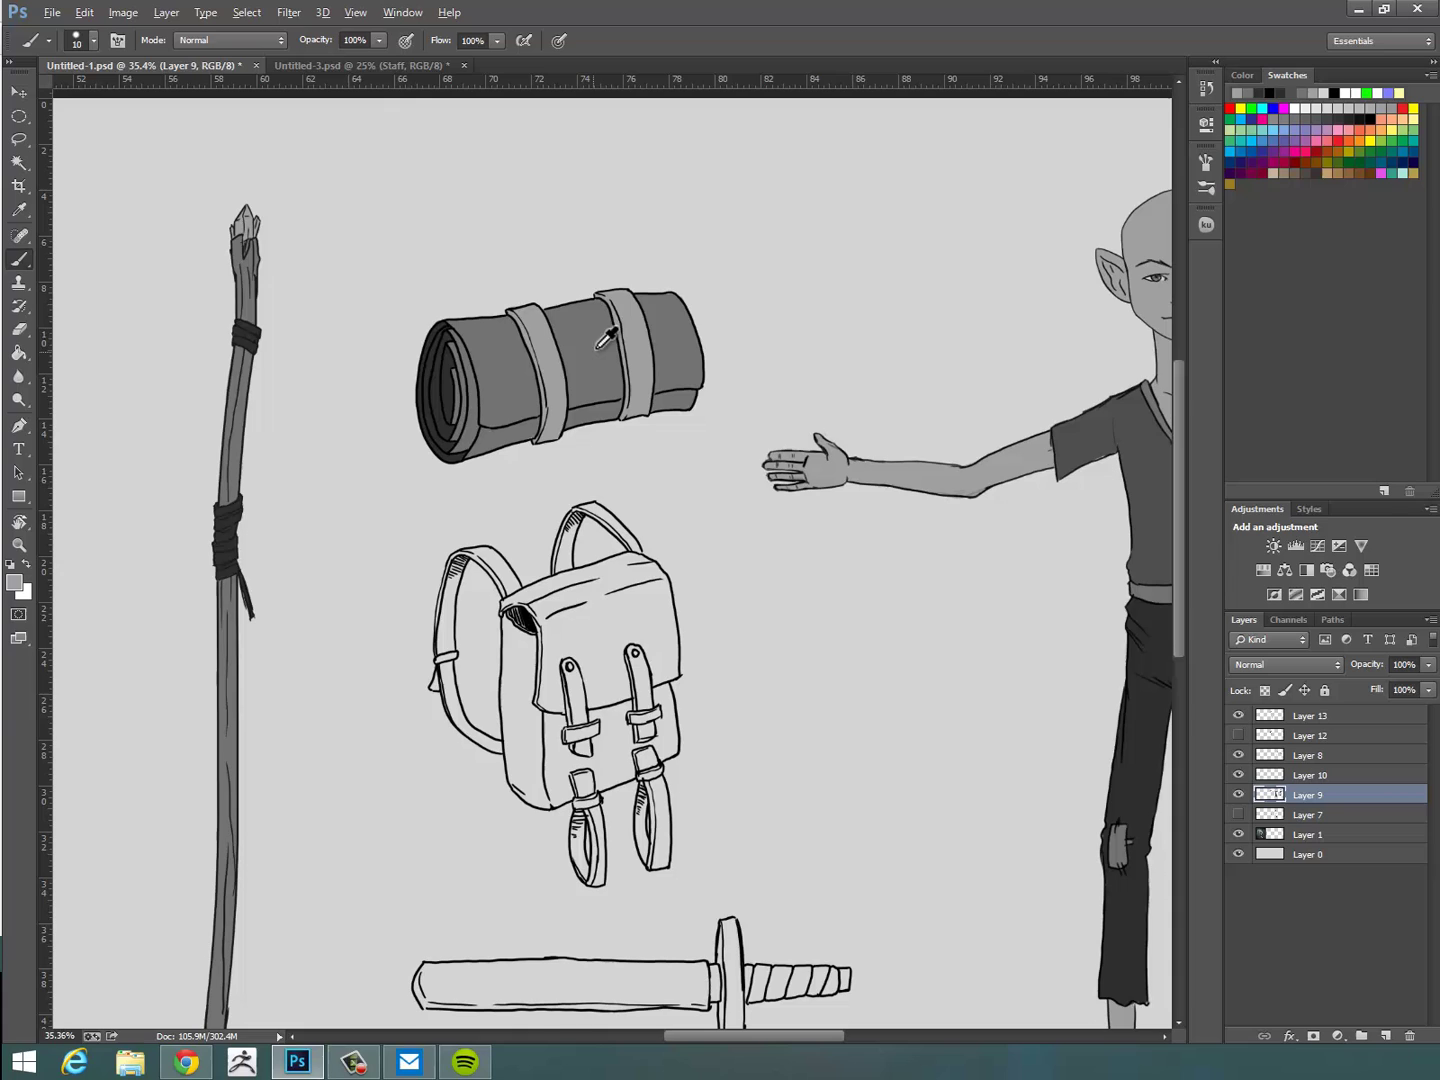
pyautogui.moveTo(620, 645); pyautogui.dragTo(621, 619)
pyautogui.moveTo(622, 621); pyautogui.dragTo(690, 614)
pyautogui.moveTo(643, 683); pyautogui.dragTo(655, 704)
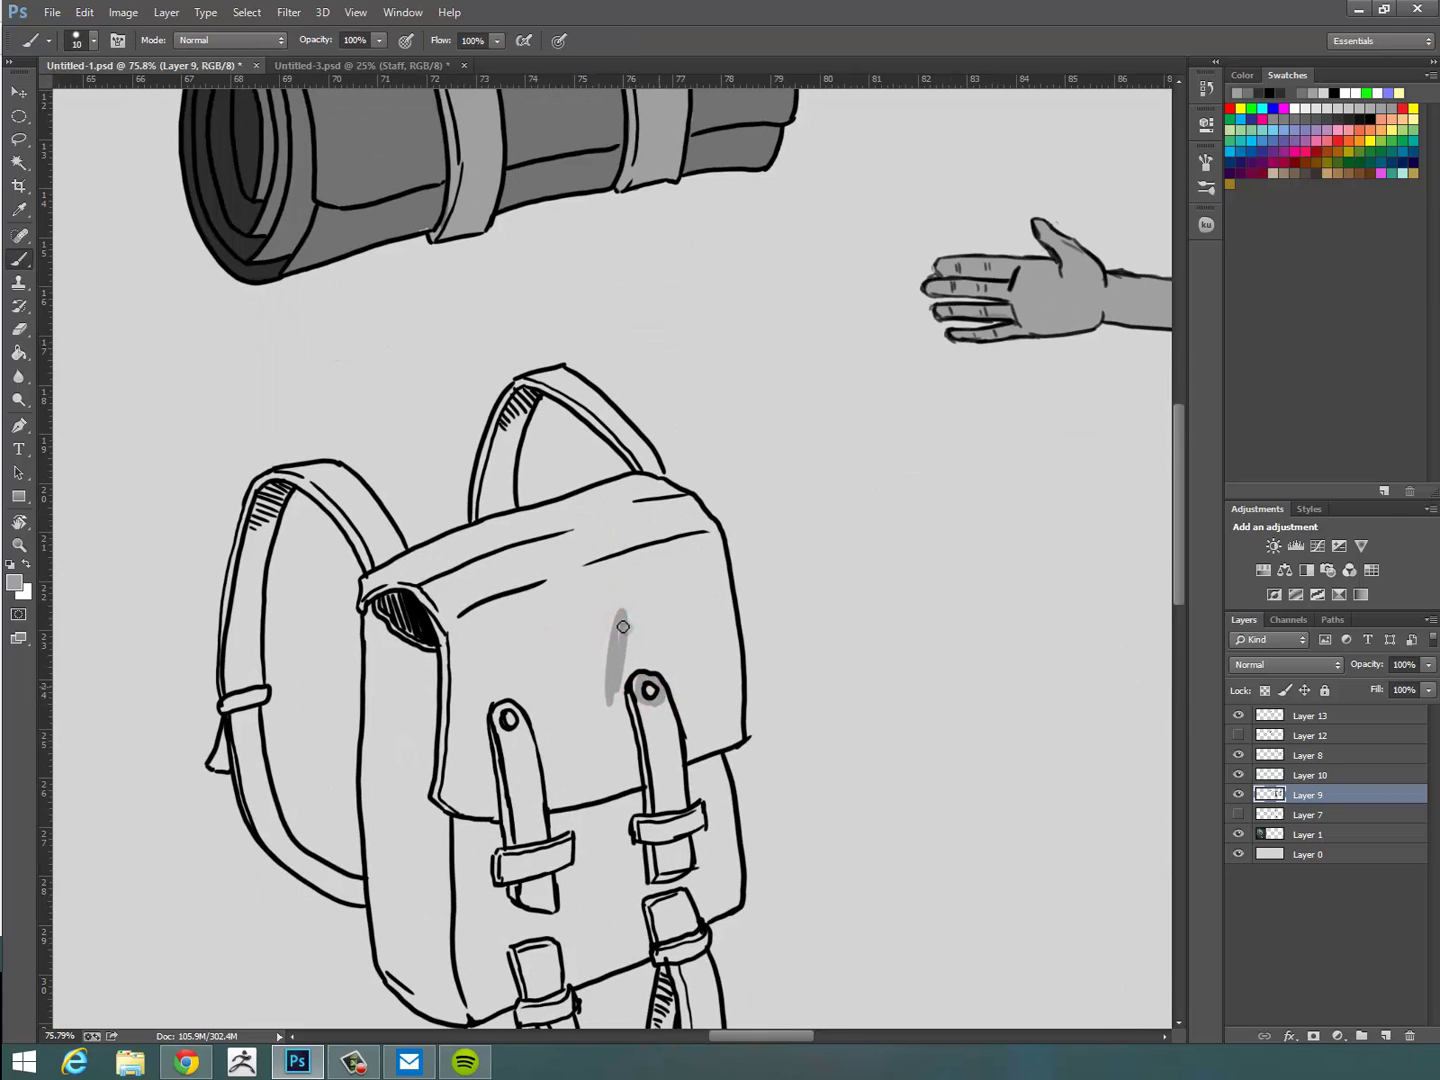
pyautogui.moveTo(517, 721); pyautogui.dragTo(556, 678)
pyautogui.moveTo(403, 858); pyautogui.dragTo(335, 827)
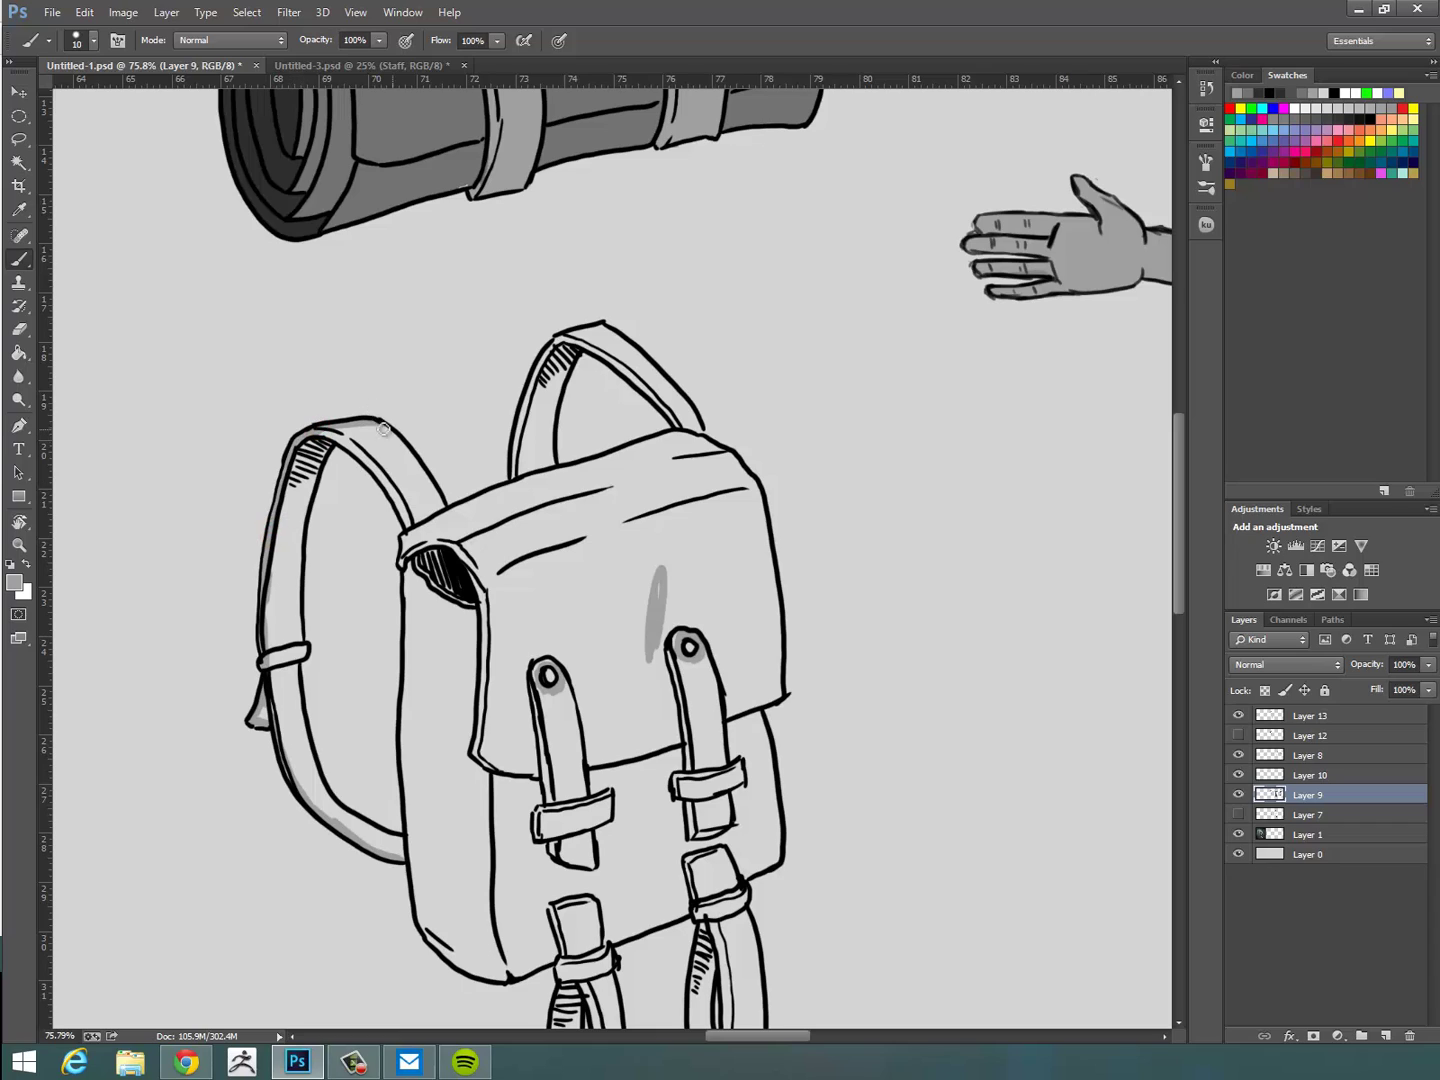
pyautogui.moveTo(384, 429); pyautogui.dragTo(447, 508)
pyautogui.moveTo(302, 649); pyautogui.dragTo(318, 456)
pyautogui.moveTo(337, 440)
pyautogui.mouseDown()
pyautogui.moveTo(407, 521)
pyautogui.moveTo(408, 822)
pyautogui.mouseUp()
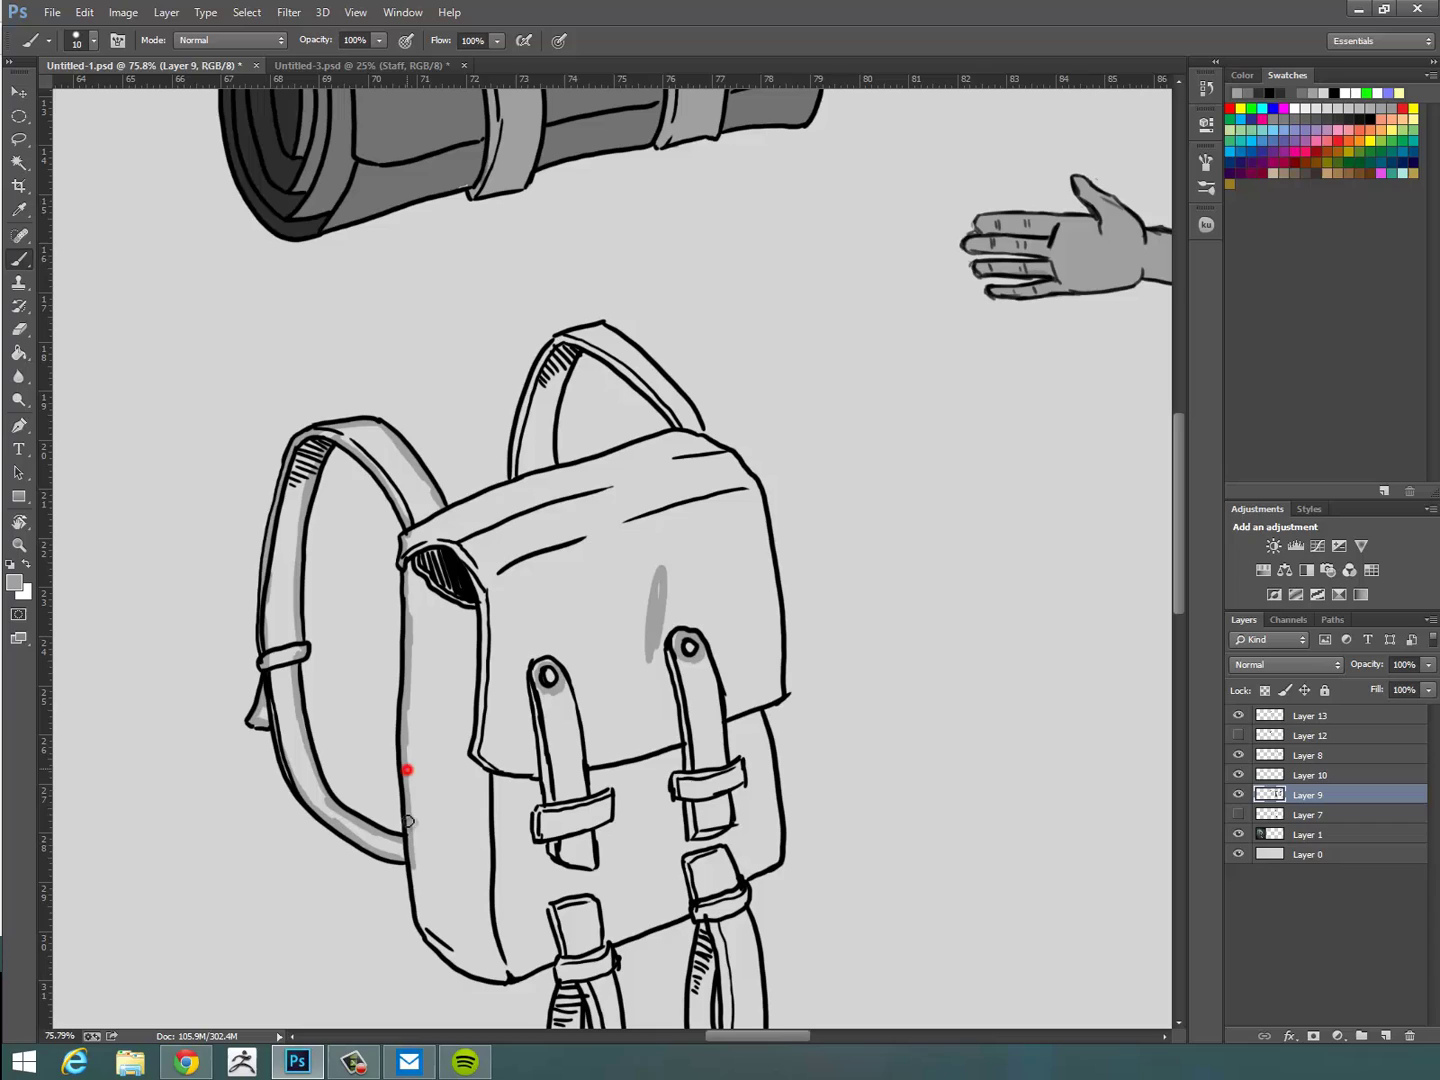
# Finish the light grey edging around the backpack's body, flap and far shoulder strap, and fill the backpack.
pyautogui.moveTo(502, 981); pyautogui.dragTo(716, 895)
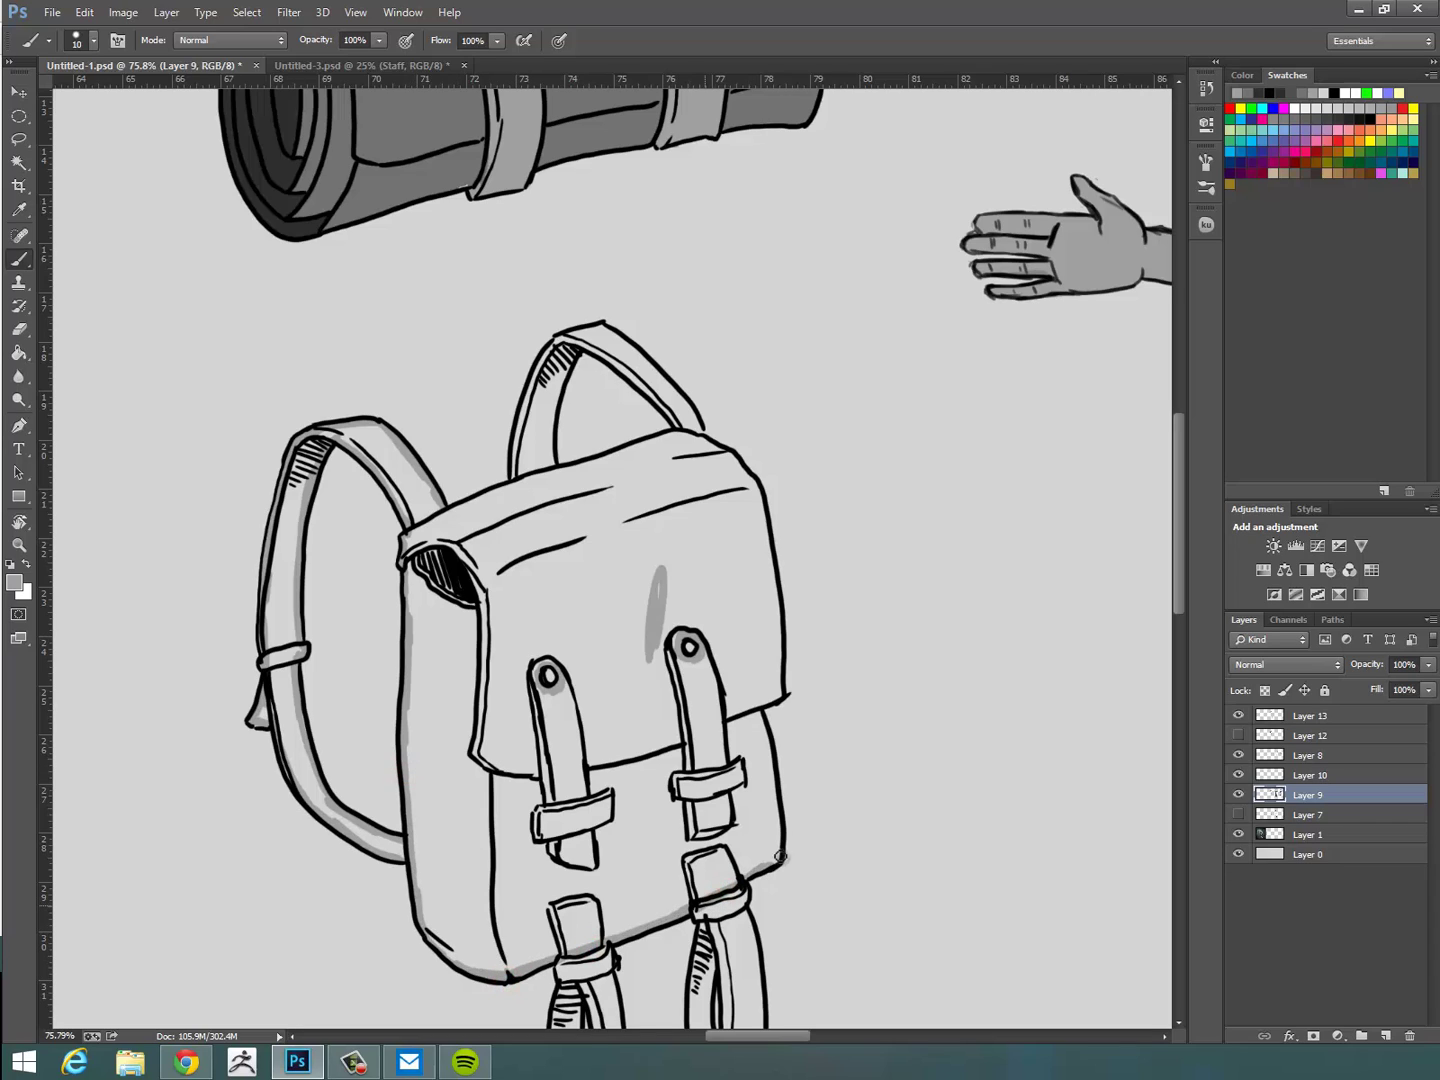
pyautogui.moveTo(778, 845)
pyautogui.mouseDown()
pyautogui.moveTo(768, 575)
pyautogui.moveTo(742, 466)
pyautogui.mouseUp()
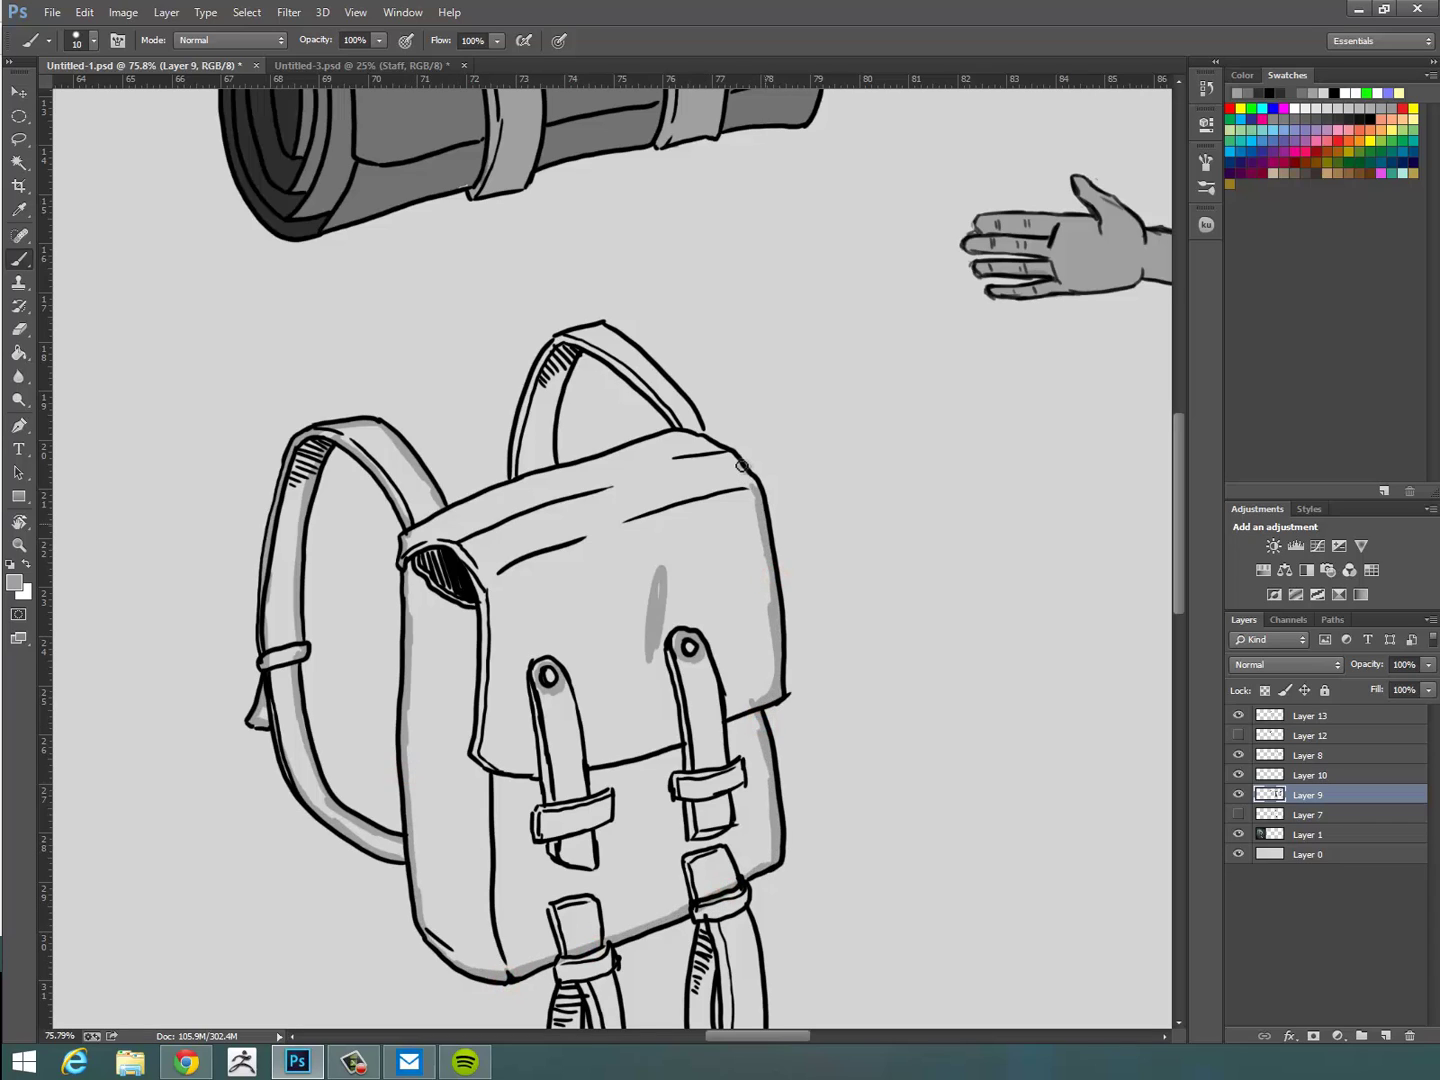
pyautogui.moveTo(566, 338)
pyautogui.mouseDown()
pyautogui.moveTo(522, 450)
pyautogui.moveTo(438, 498)
pyautogui.mouseUp()
pyautogui.moveTo(548, 430)
pyautogui.mouseDown()
pyautogui.moveTo(569, 362)
pyautogui.moveTo(674, 424)
pyautogui.mouseUp()
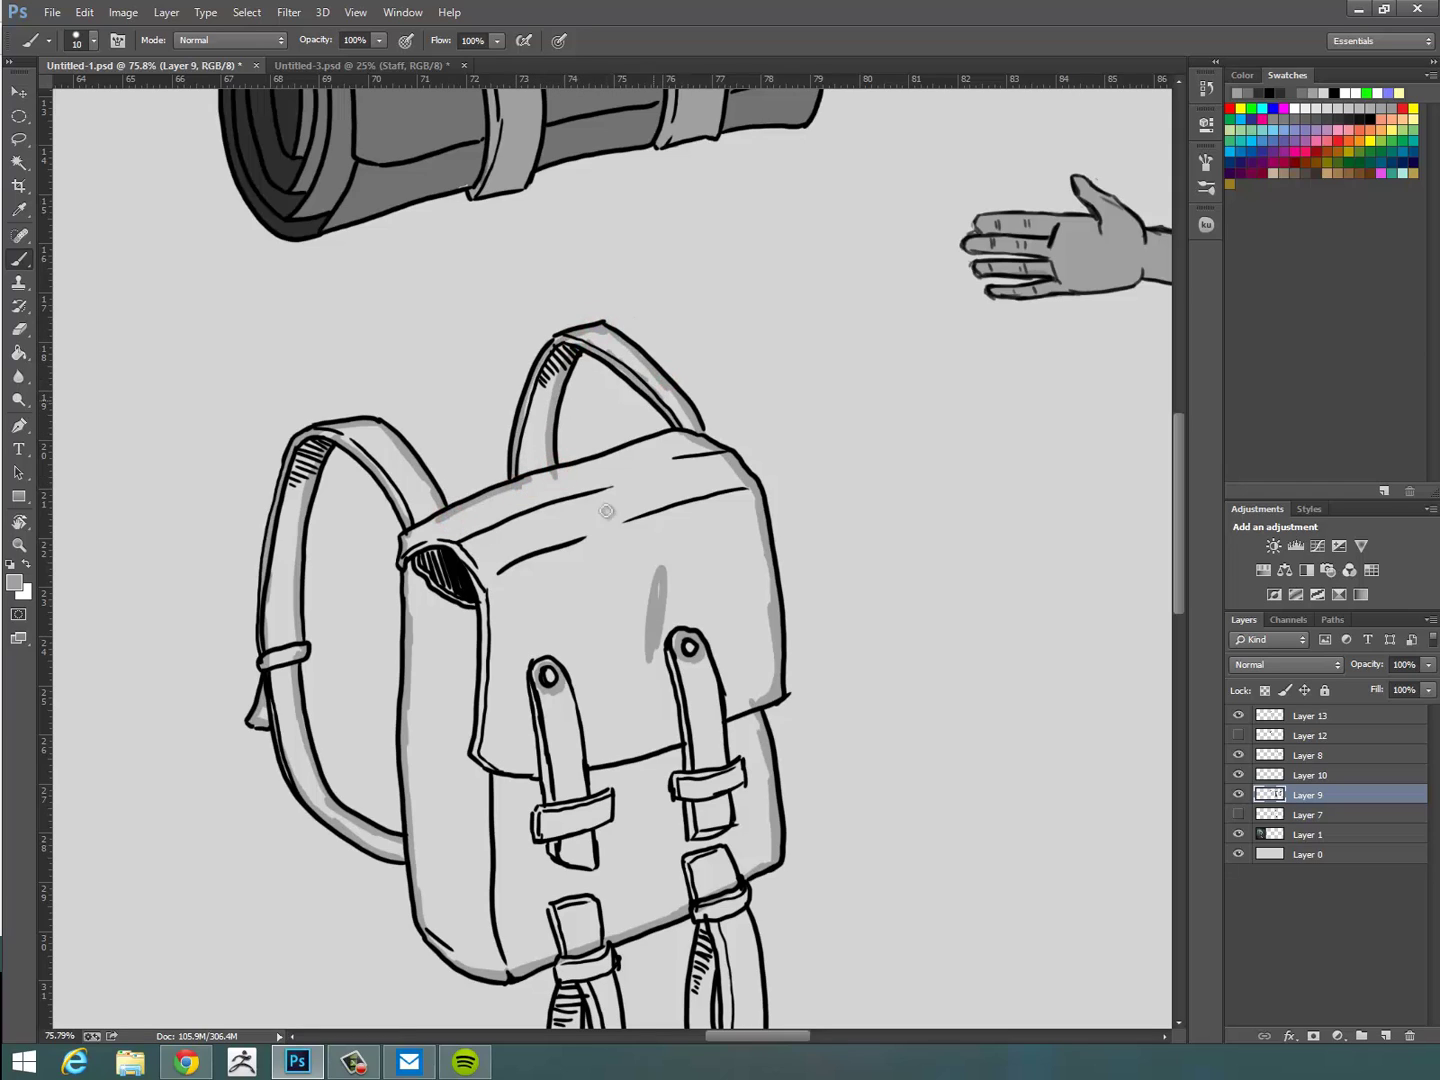
pyautogui.moveTo(552, 475); pyautogui.dragTo(677, 431)
pyautogui.press('g')
pyautogui.click(728, 645)
# Block in the two hanging loops beneath the backpack with the light grey.
pyautogui.moveTo(826, 737)
pyautogui.mouseDown()
pyautogui.moveTo(849, 553)
pyautogui.moveTo(865, 551)
pyautogui.mouseUp()
pyautogui.press('b')
pyautogui.moveTo(600, 798)
pyautogui.mouseDown()
pyautogui.moveTo(591, 888)
pyautogui.moveTo(642, 772)
pyautogui.mouseUp()
pyautogui.moveTo(621, 797)
pyautogui.mouseDown()
pyautogui.moveTo(638, 880)
pyautogui.moveTo(615, 892)
pyautogui.mouseUp()
pyautogui.press('g')
pyautogui.click(650, 822)
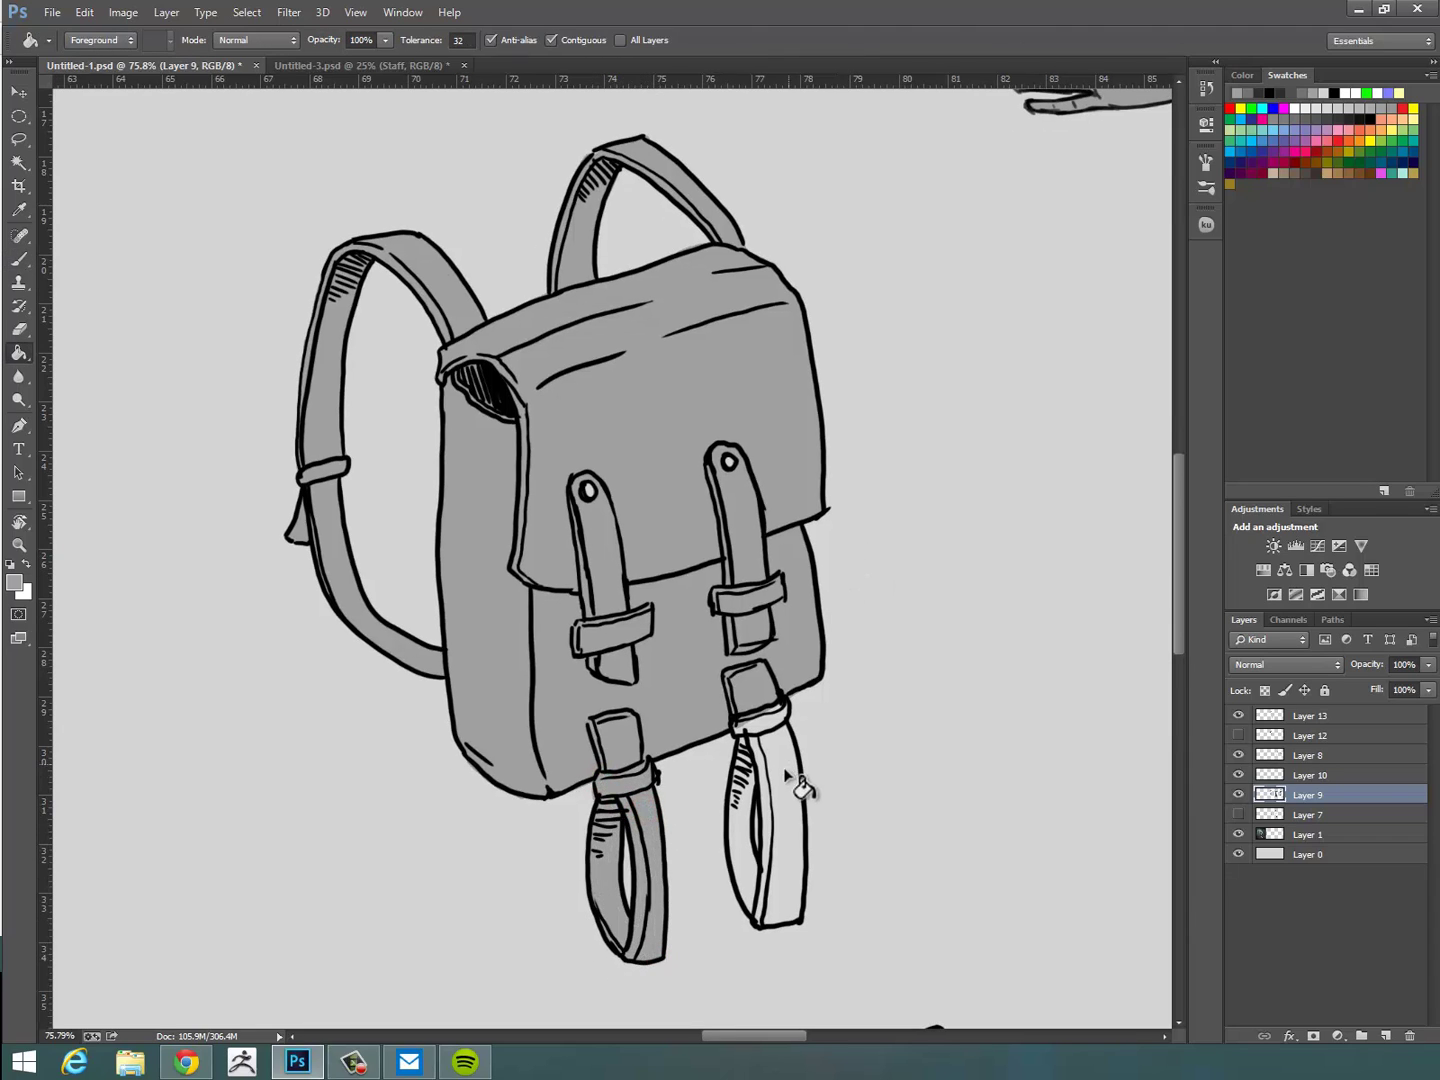
pyautogui.press('b')
pyautogui.moveTo(740, 738)
pyautogui.mouseDown()
pyautogui.moveTo(741, 895)
pyautogui.moveTo(786, 735)
pyautogui.moveTo(765, 878)
pyautogui.moveTo(767, 795)
pyautogui.mouseUp()
pyautogui.press('g')
pyautogui.click(781, 784)
# Sample a darker grey and fill the inner face of the backpack's near shoulder strap above its buckle.
pyautogui.moveTo(948, 792); pyautogui.dragTo(842, 790)
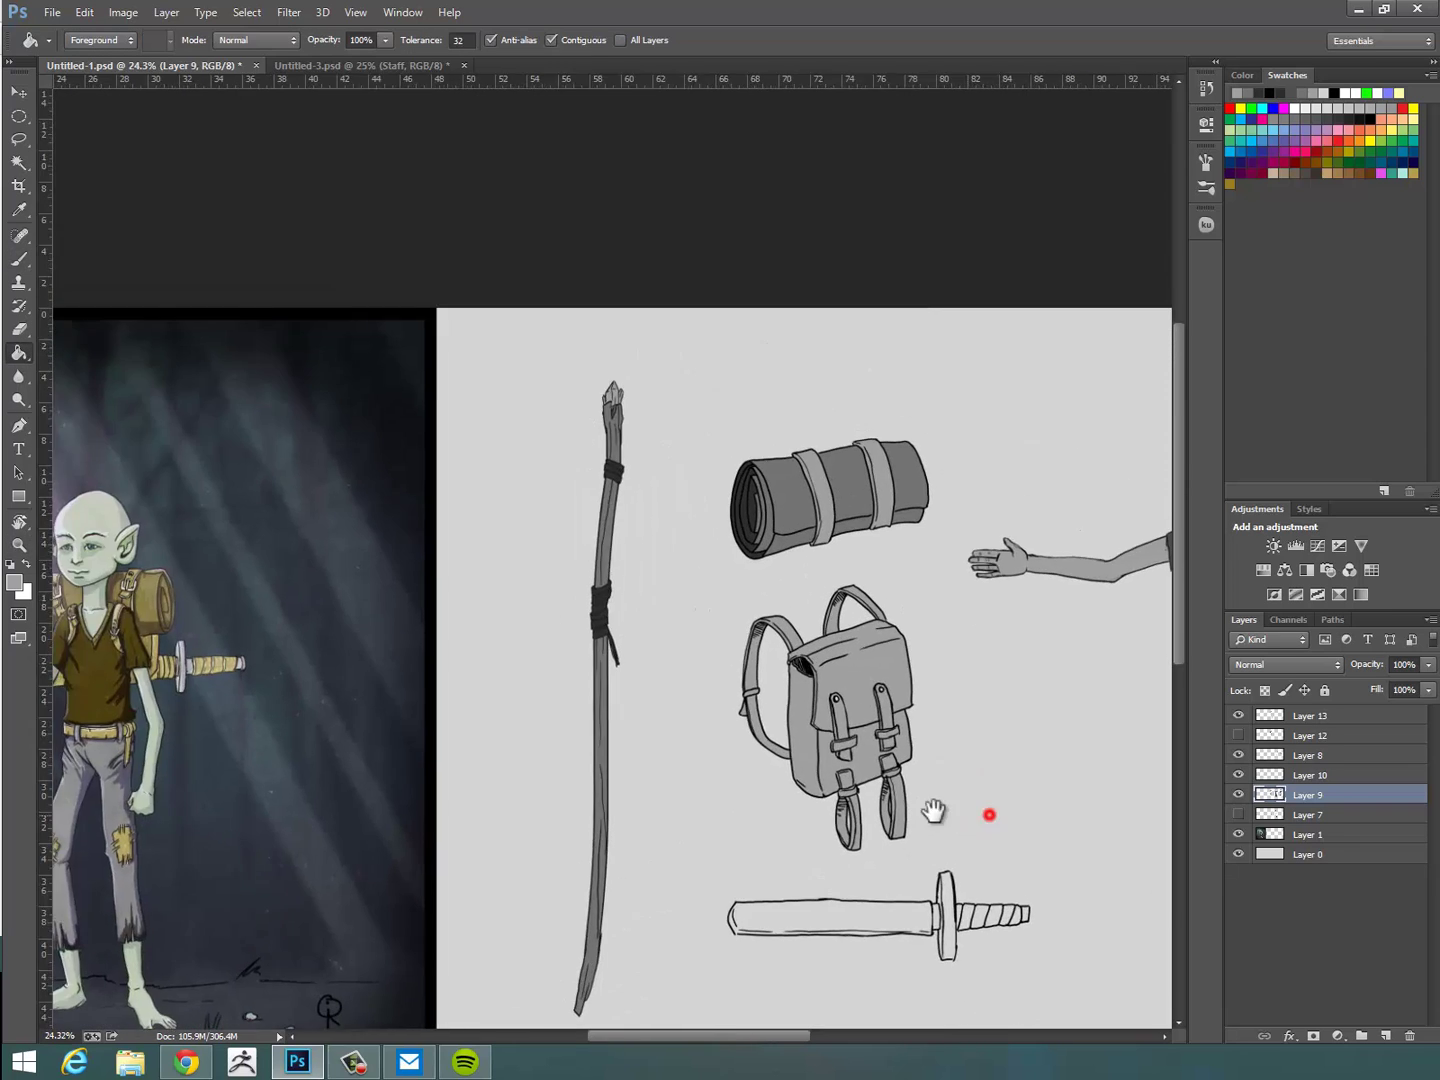
pyautogui.moveTo(985, 815); pyautogui.dragTo(832, 806)
pyautogui.keyDown('alt'); pyautogui.click(1092, 588); pyautogui.keyUp('alt')
pyautogui.moveTo(851, 701)
pyautogui.mouseDown()
pyautogui.moveTo(922, 723)
pyautogui.moveTo(930, 694)
pyautogui.mouseUp()
pyautogui.press('b')
pyautogui.moveTo(551, 684)
pyautogui.mouseDown()
pyautogui.moveTo(552, 701)
pyautogui.moveTo(552, 655)
pyautogui.mouseUp()
pyautogui.scroll(3, 590, 638)
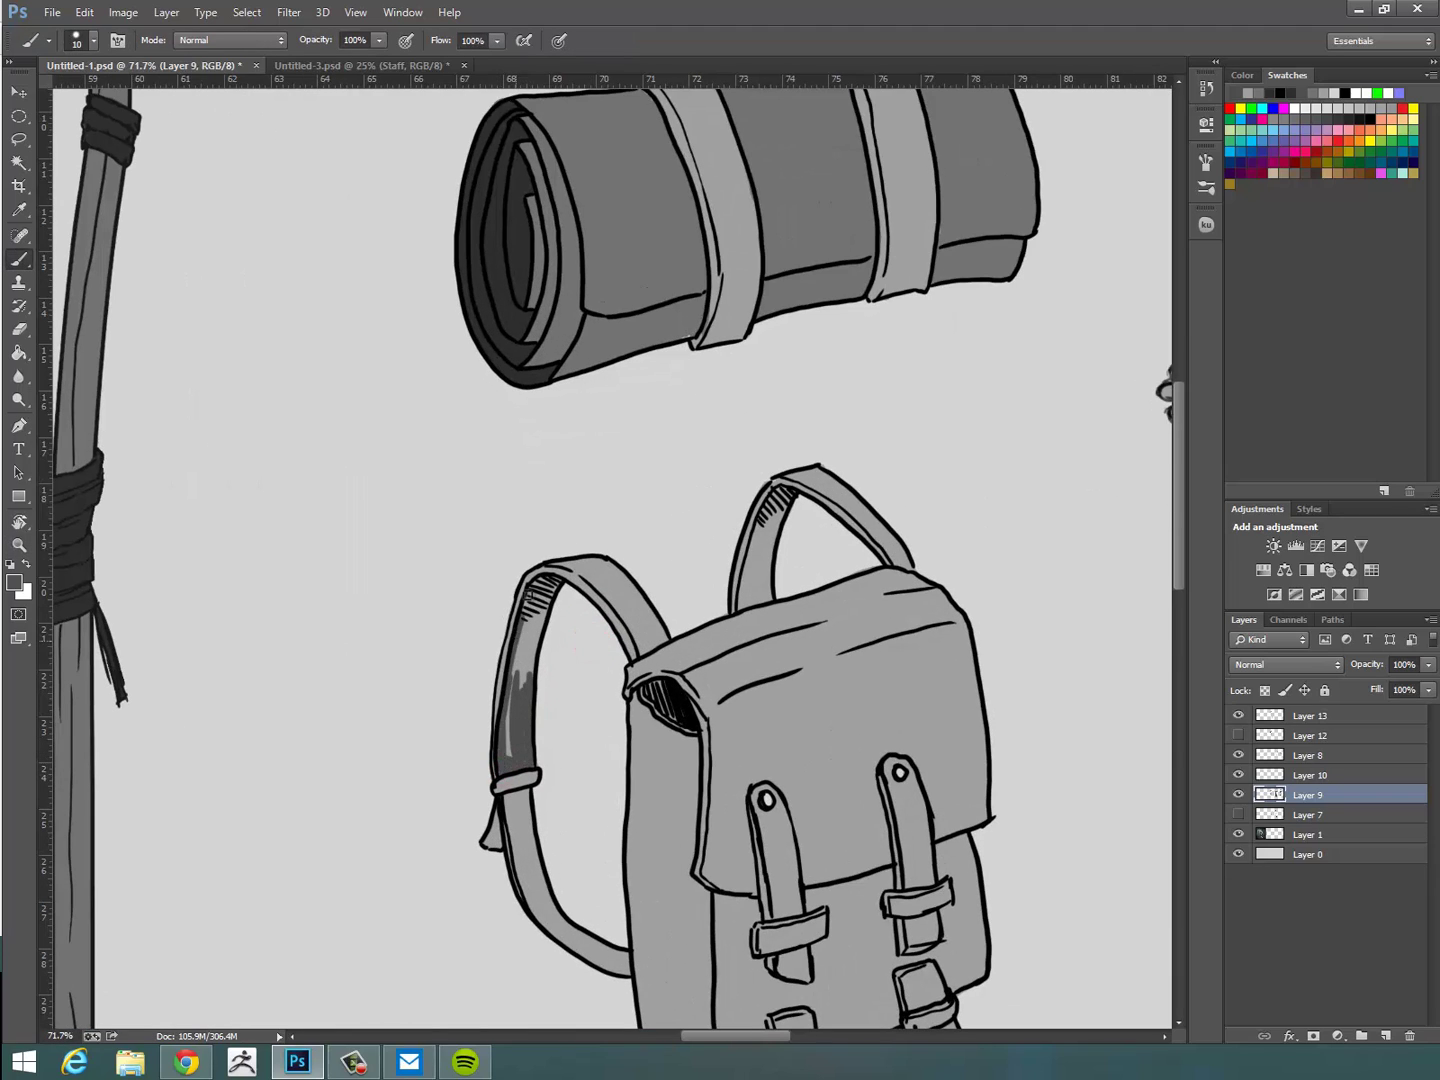
pyautogui.press('g')
pyautogui.click(535, 606)
pyautogui.click(507, 748)
pyautogui.click(512, 688)
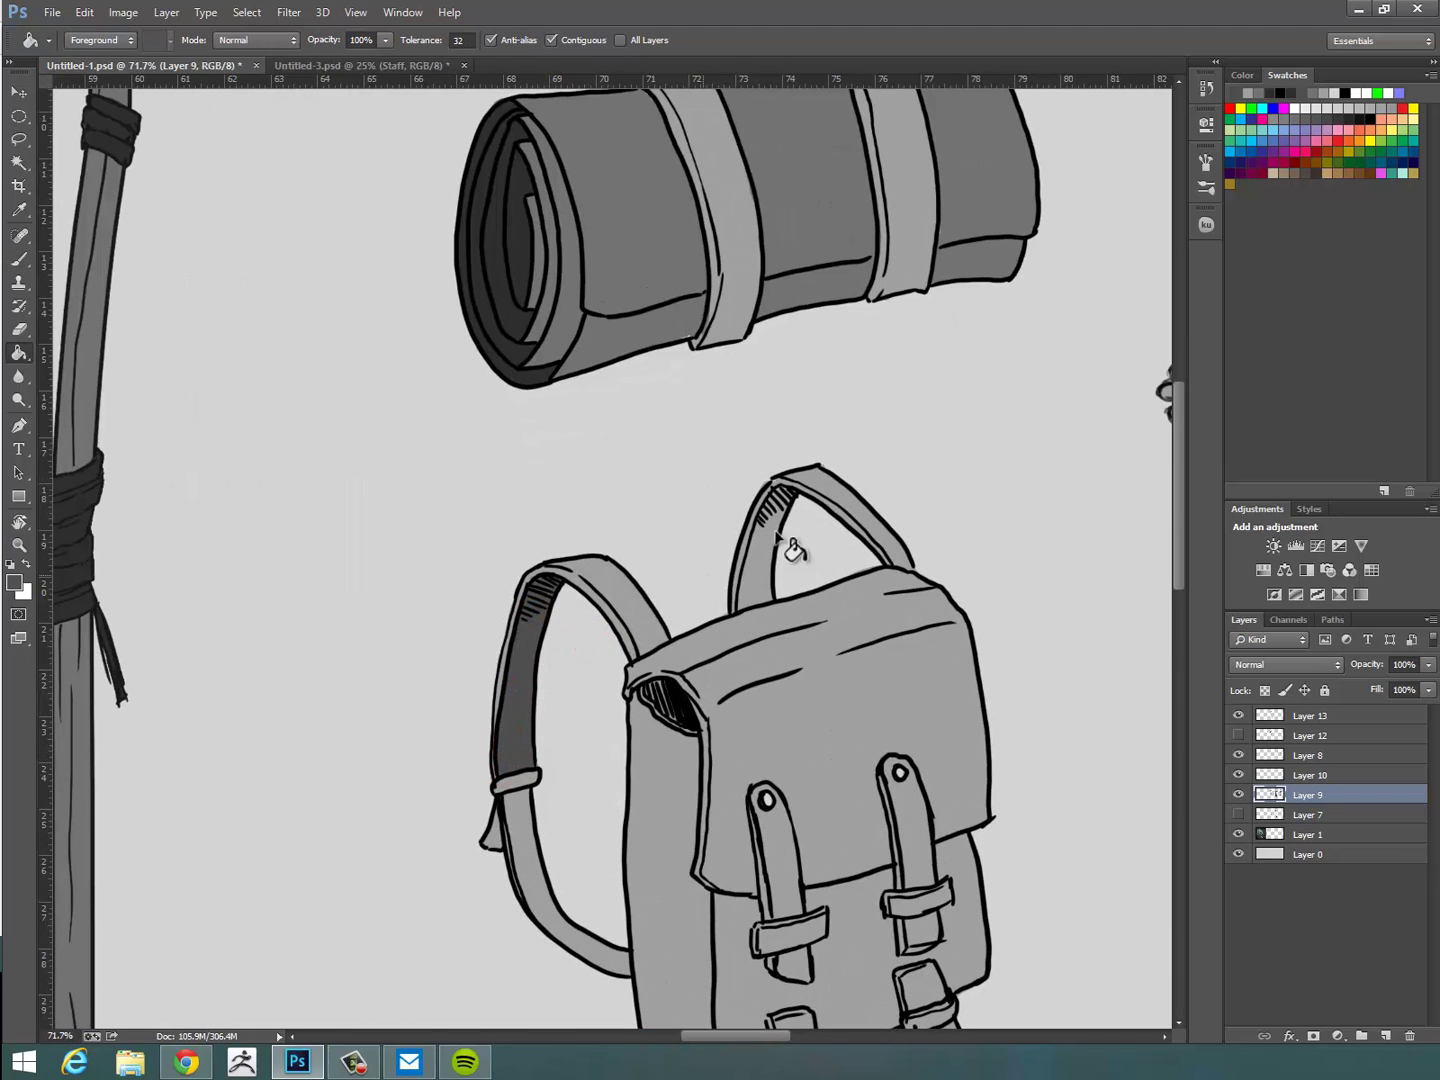
# Shade the far shoulder strap's inner face and the near strap's lower section and tail with the darker grey.
pyautogui.press('b')
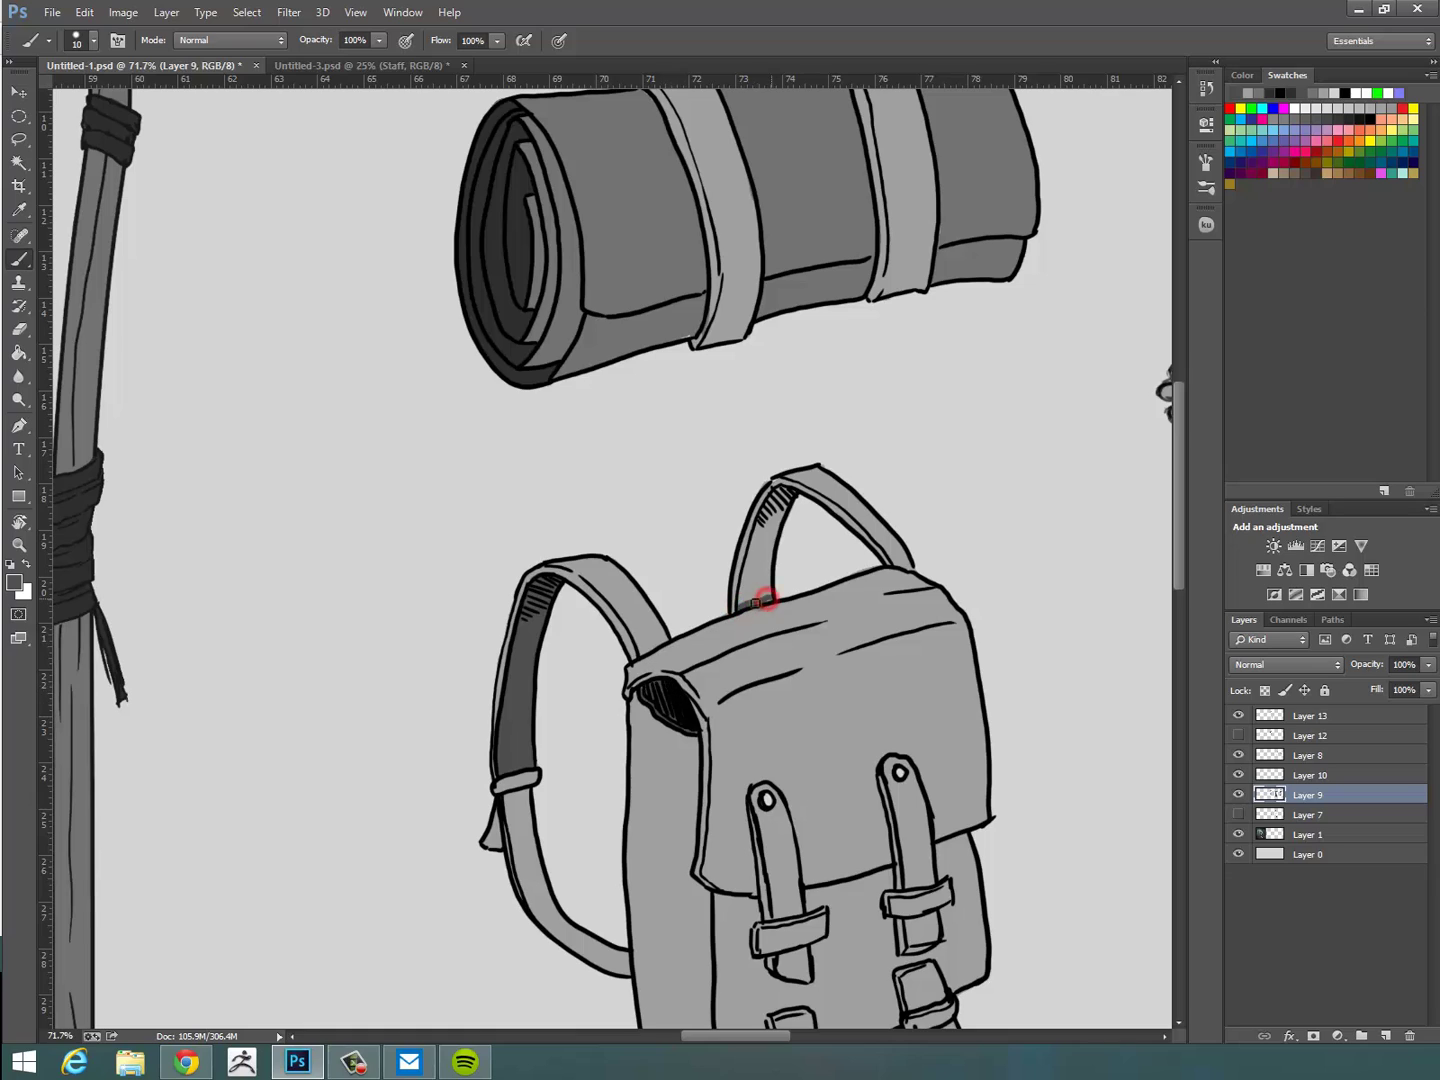
pyautogui.moveTo(757, 602); pyautogui.dragTo(782, 488)
pyautogui.moveTo(750, 552); pyautogui.dragTo(781, 553)
pyautogui.scroll(-3, 585, 530)
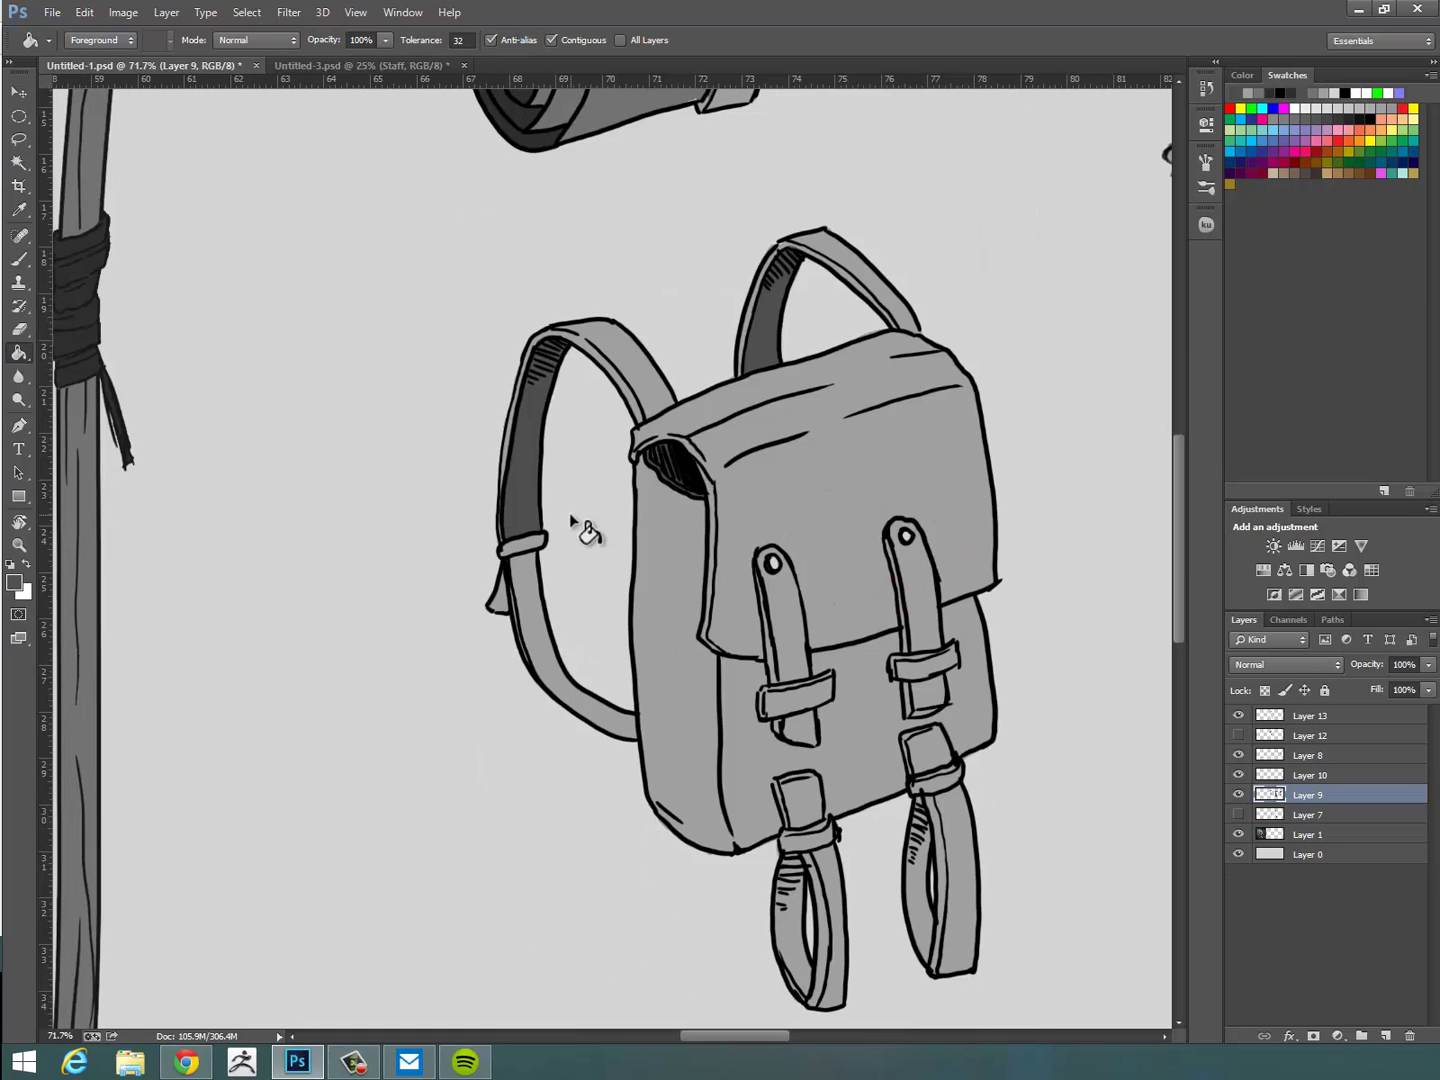
pyautogui.moveTo(630, 720)
pyautogui.mouseDown()
pyautogui.moveTo(581, 690)
pyautogui.moveTo(532, 559)
pyautogui.moveTo(514, 568)
pyautogui.mouseUp()
pyautogui.press('g')
pyautogui.click(530, 601)
# Paint the inner faces of the two hanging loops and the two flap-strap rivets with the darker grey.
pyautogui.moveTo(968, 753); pyautogui.dragTo(892, 615)
pyautogui.press('b')
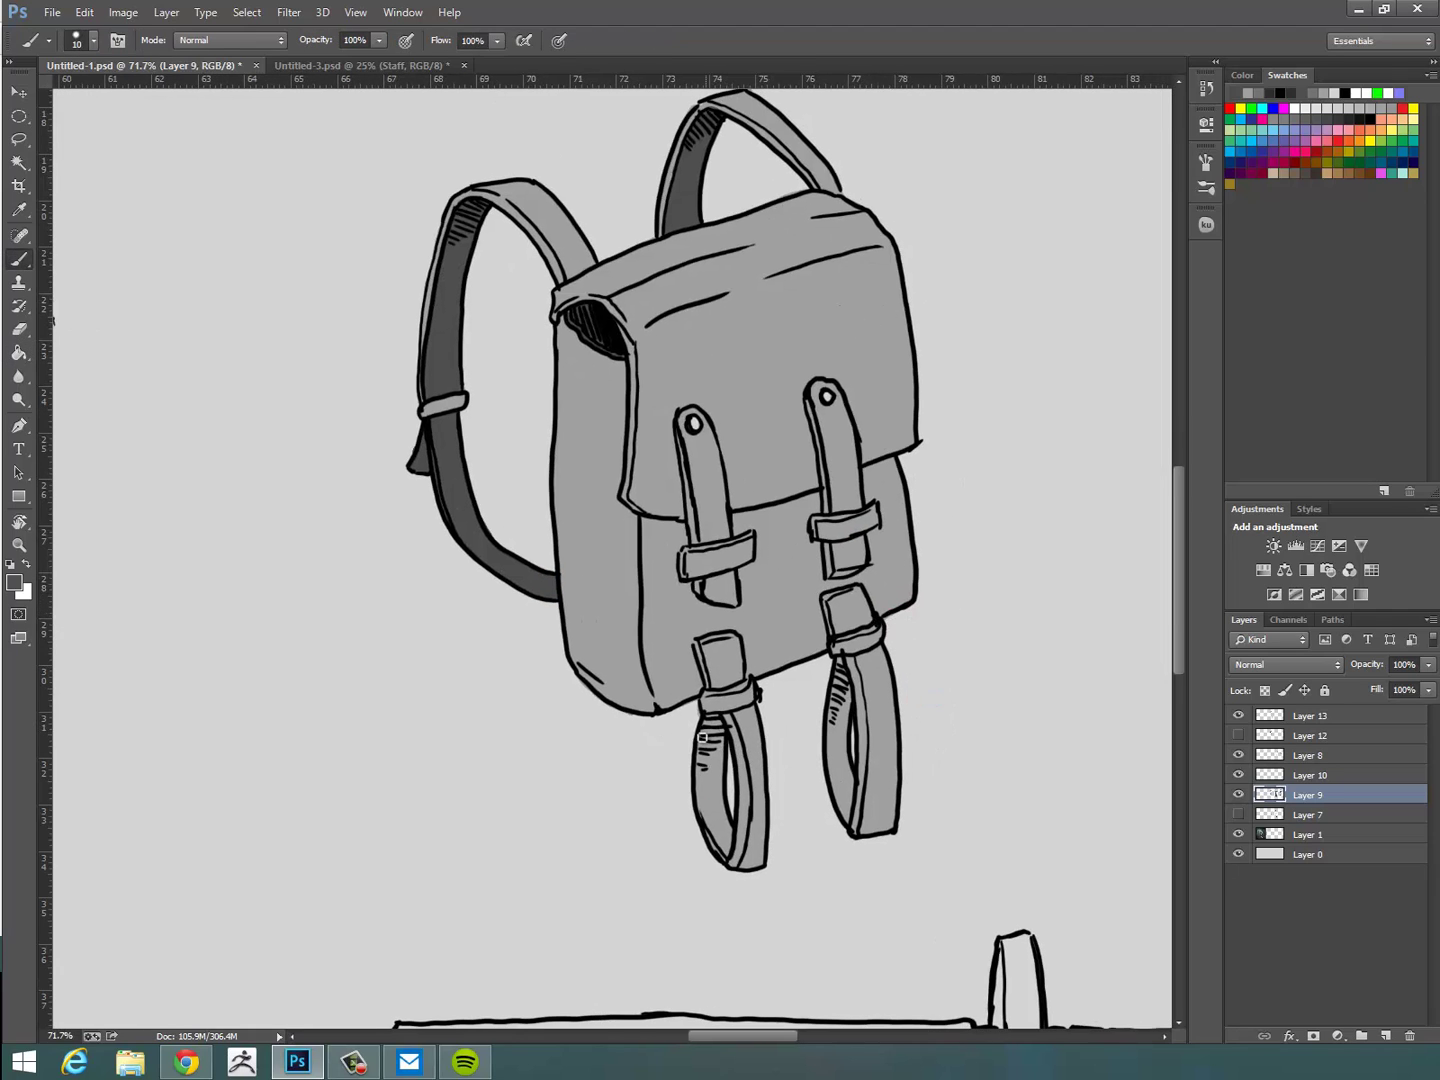
pyautogui.moveTo(700, 712); pyautogui.dragTo(729, 838)
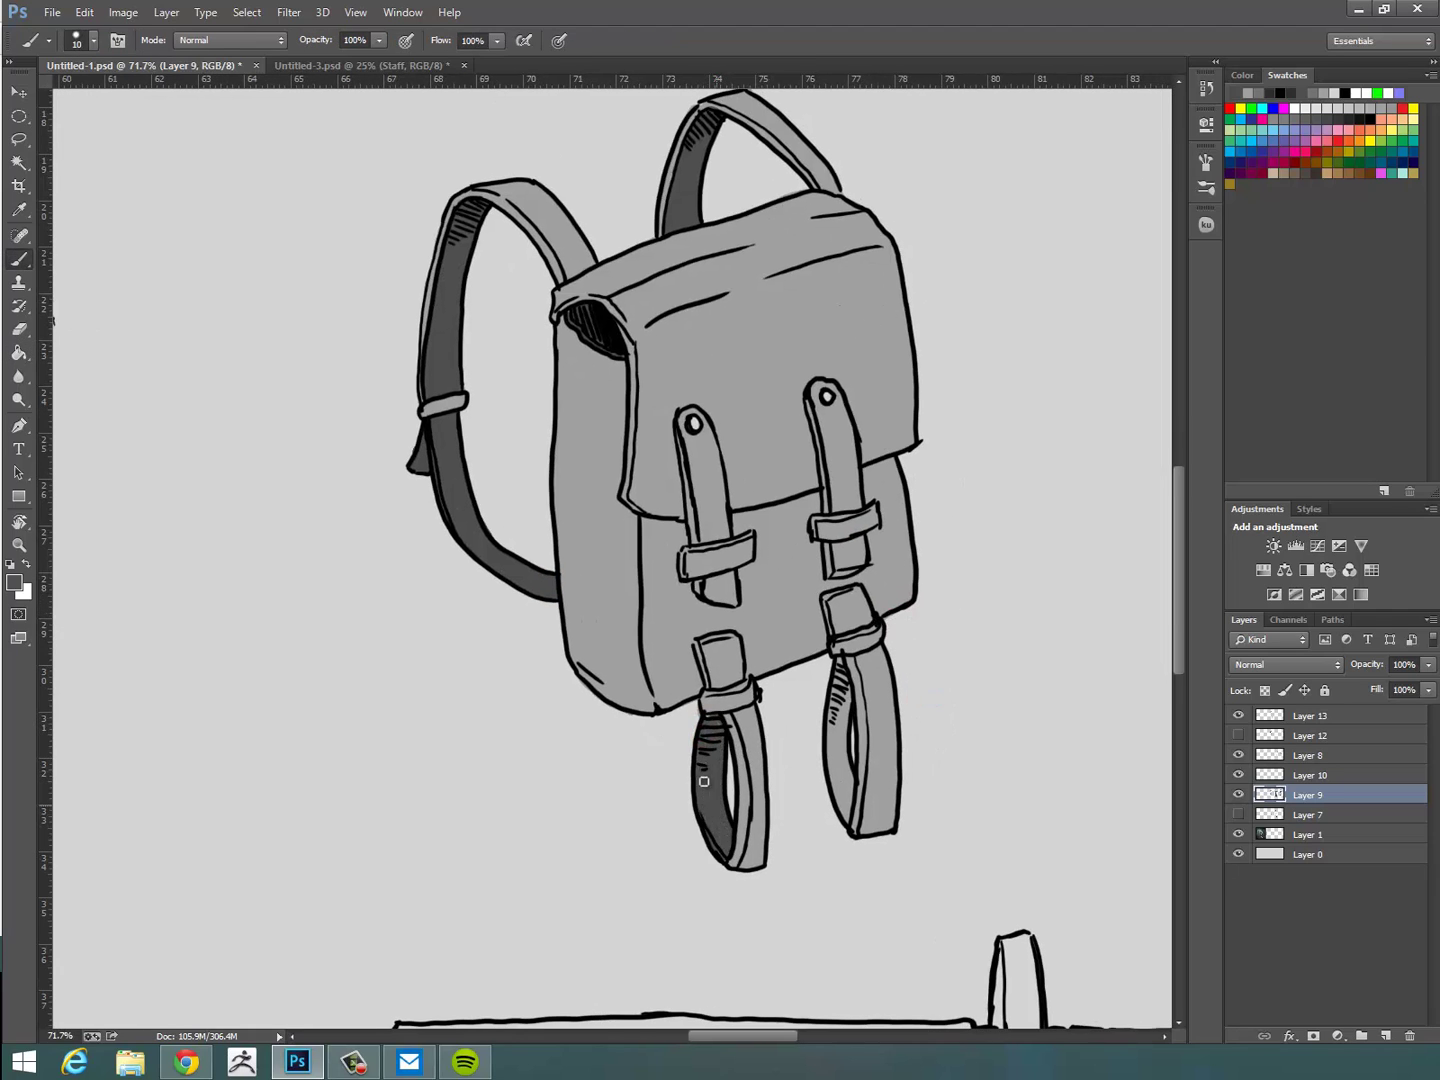
pyautogui.moveTo(849, 700)
pyautogui.mouseDown()
pyautogui.moveTo(840, 815)
pyautogui.moveTo(843, 738)
pyautogui.mouseUp()
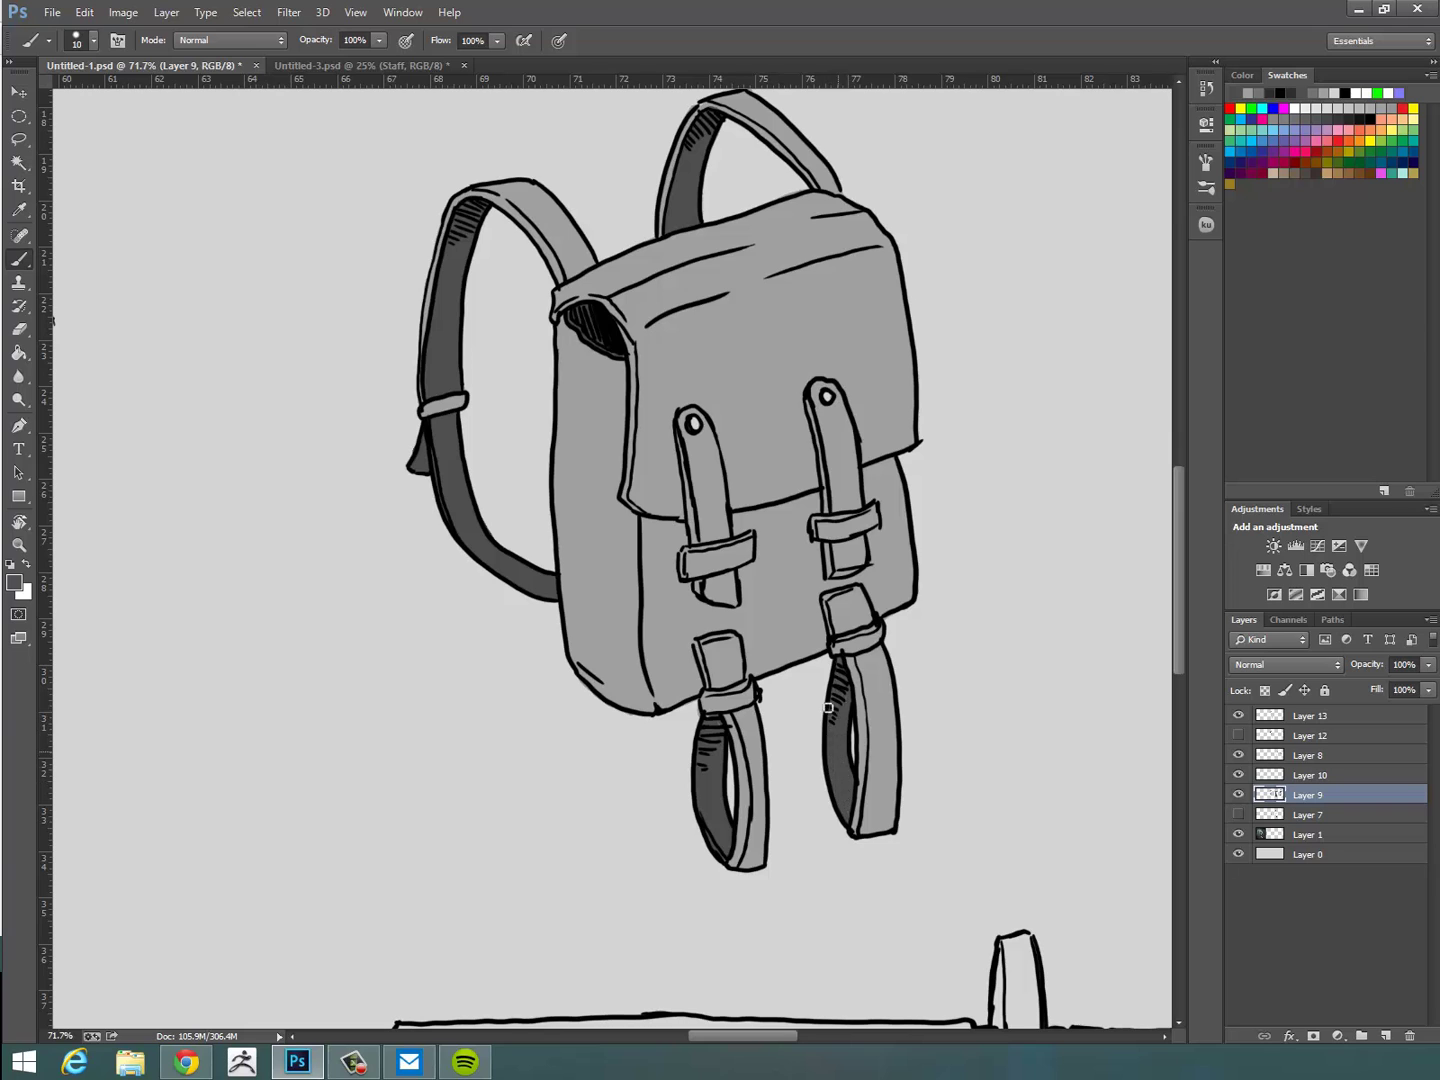
pyautogui.moveTo(908, 556); pyautogui.dragTo(865, 717)
pyautogui.moveTo(783, 555); pyautogui.dragTo(783, 564)
pyautogui.moveTo(650, 583); pyautogui.dragTo(650, 592)
# Sample a charcoal grey and block in the keeper bands on the backpack's flap straps and hanging loops.
pyautogui.moveTo(952, 824); pyautogui.dragTo(989, 742)
pyautogui.moveTo(1110, 820)
pyautogui.mouseDown()
pyautogui.moveTo(788, 716)
pyautogui.moveTo(168, 822)
pyautogui.mouseUp()
pyautogui.keyDown('alt'); pyautogui.click(868, 750); pyautogui.keyUp('alt')
pyautogui.moveTo(434, 743); pyautogui.dragTo(1015, 801)
pyautogui.moveTo(307, 688)
pyautogui.mouseDown()
pyautogui.moveTo(376, 672)
pyautogui.moveTo(372, 690)
pyautogui.mouseUp()
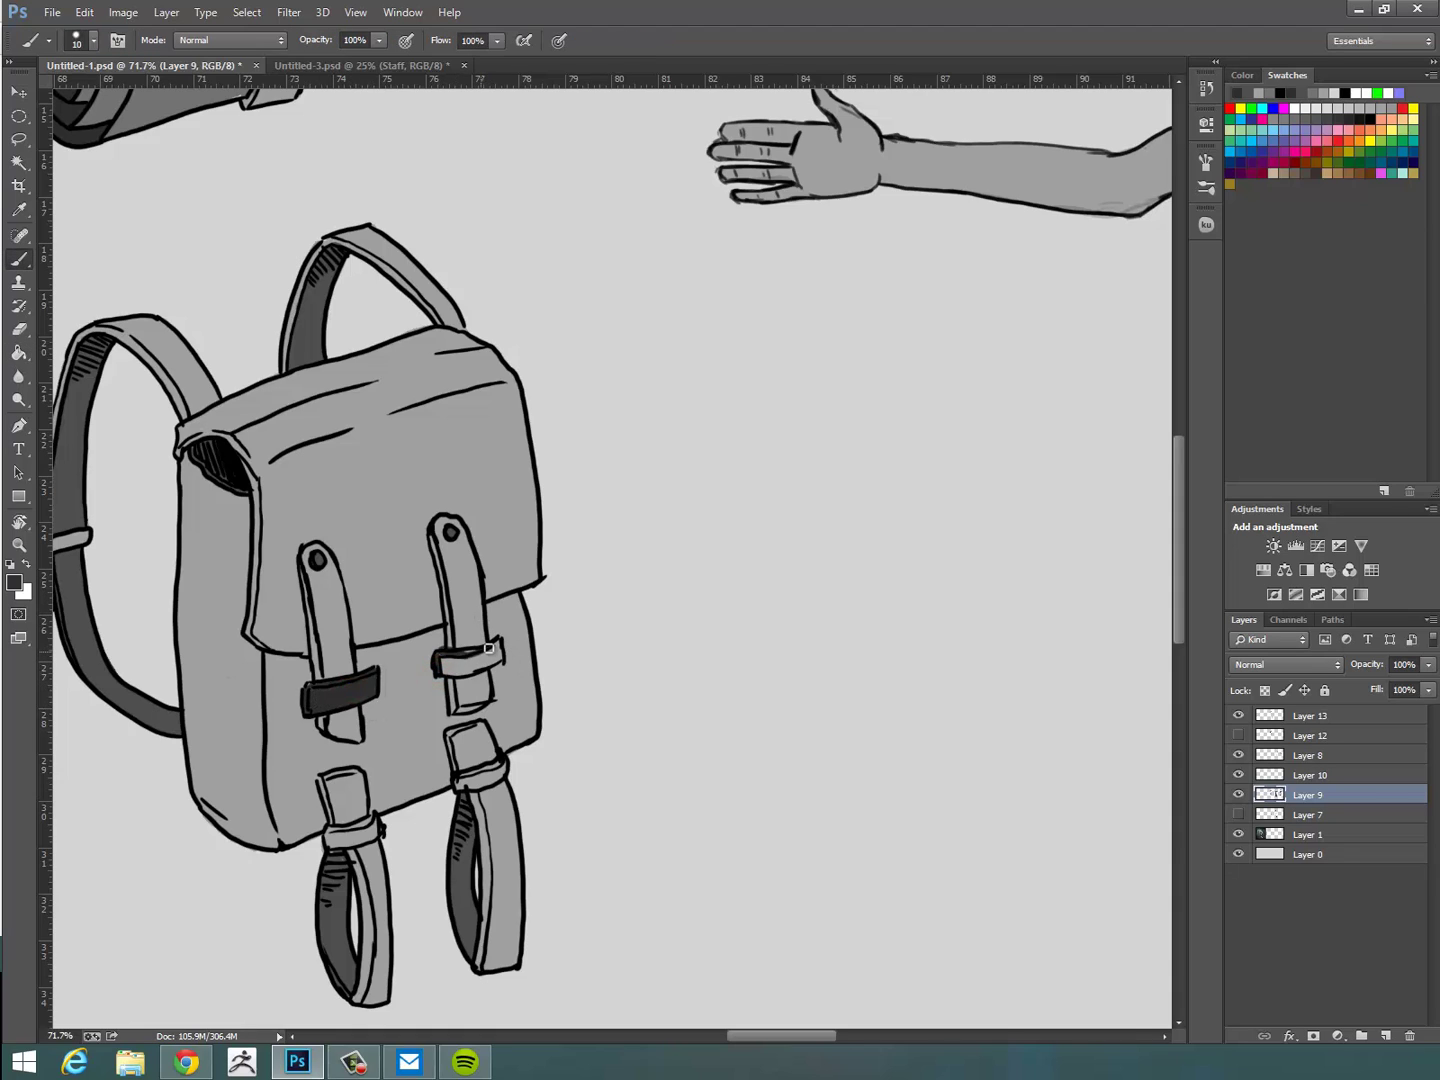
pyautogui.moveTo(463, 676); pyautogui.dragTo(466, 659)
pyautogui.moveTo(588, 670)
pyautogui.mouseDown()
pyautogui.moveTo(665, 559)
pyautogui.moveTo(657, 537)
pyautogui.mouseUp()
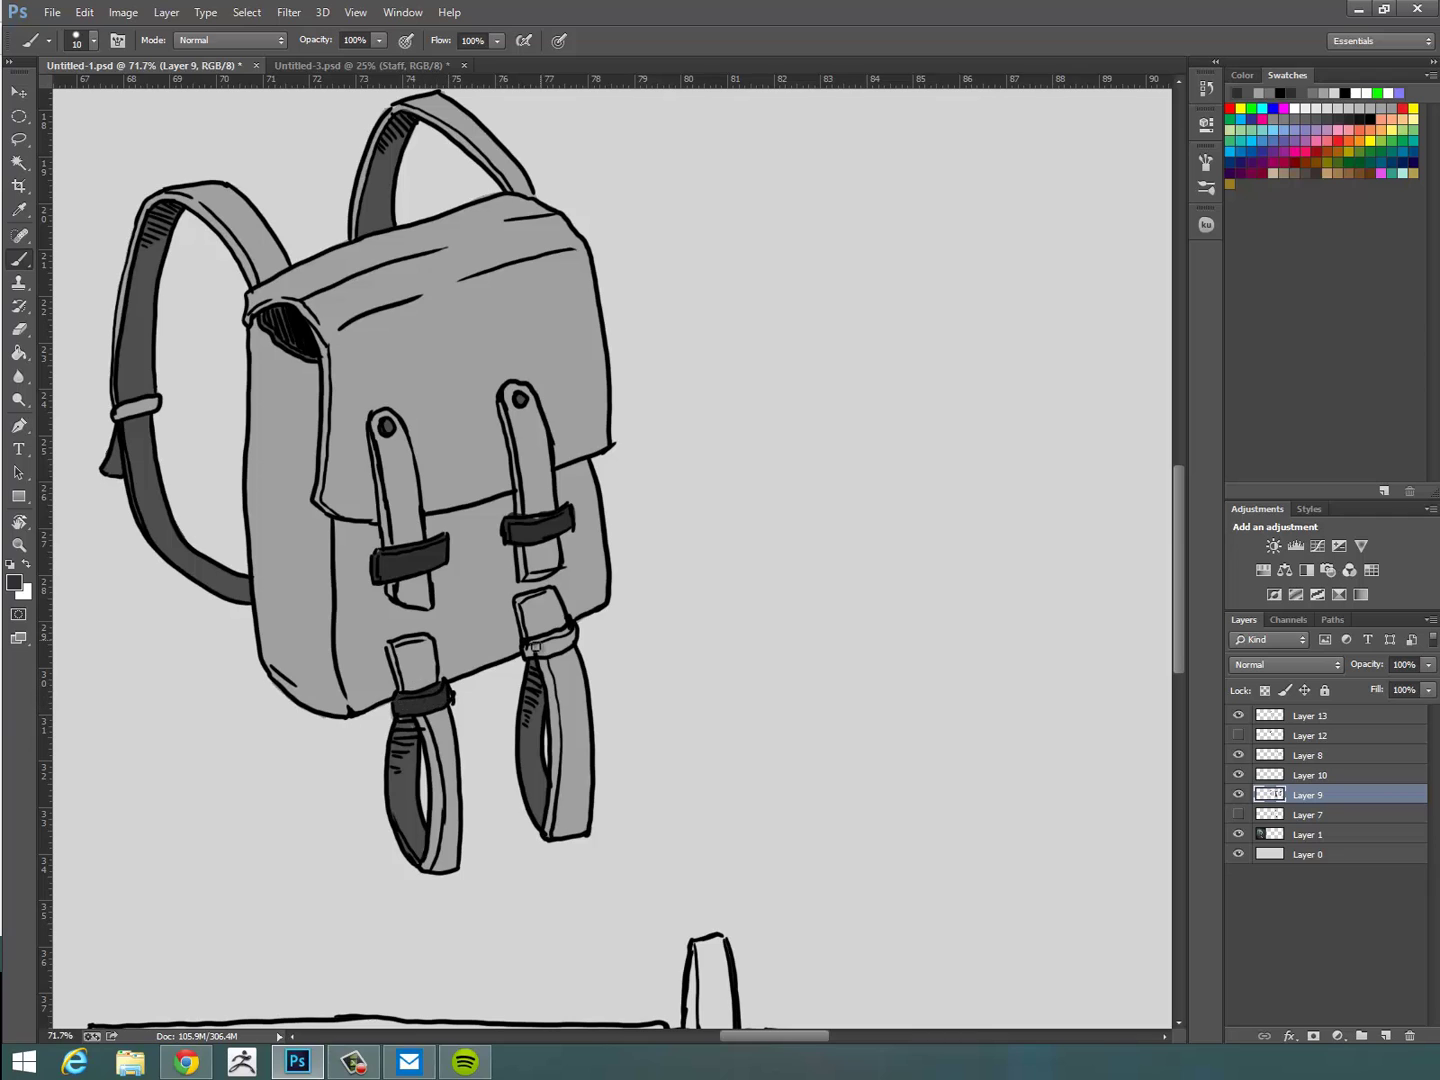
# Block in the sword's crossguard and pommel with the light grey.
pyautogui.moveTo(829, 720)
pyautogui.mouseDown()
pyautogui.moveTo(790, 722)
pyautogui.moveTo(820, 715)
pyautogui.mouseUp()
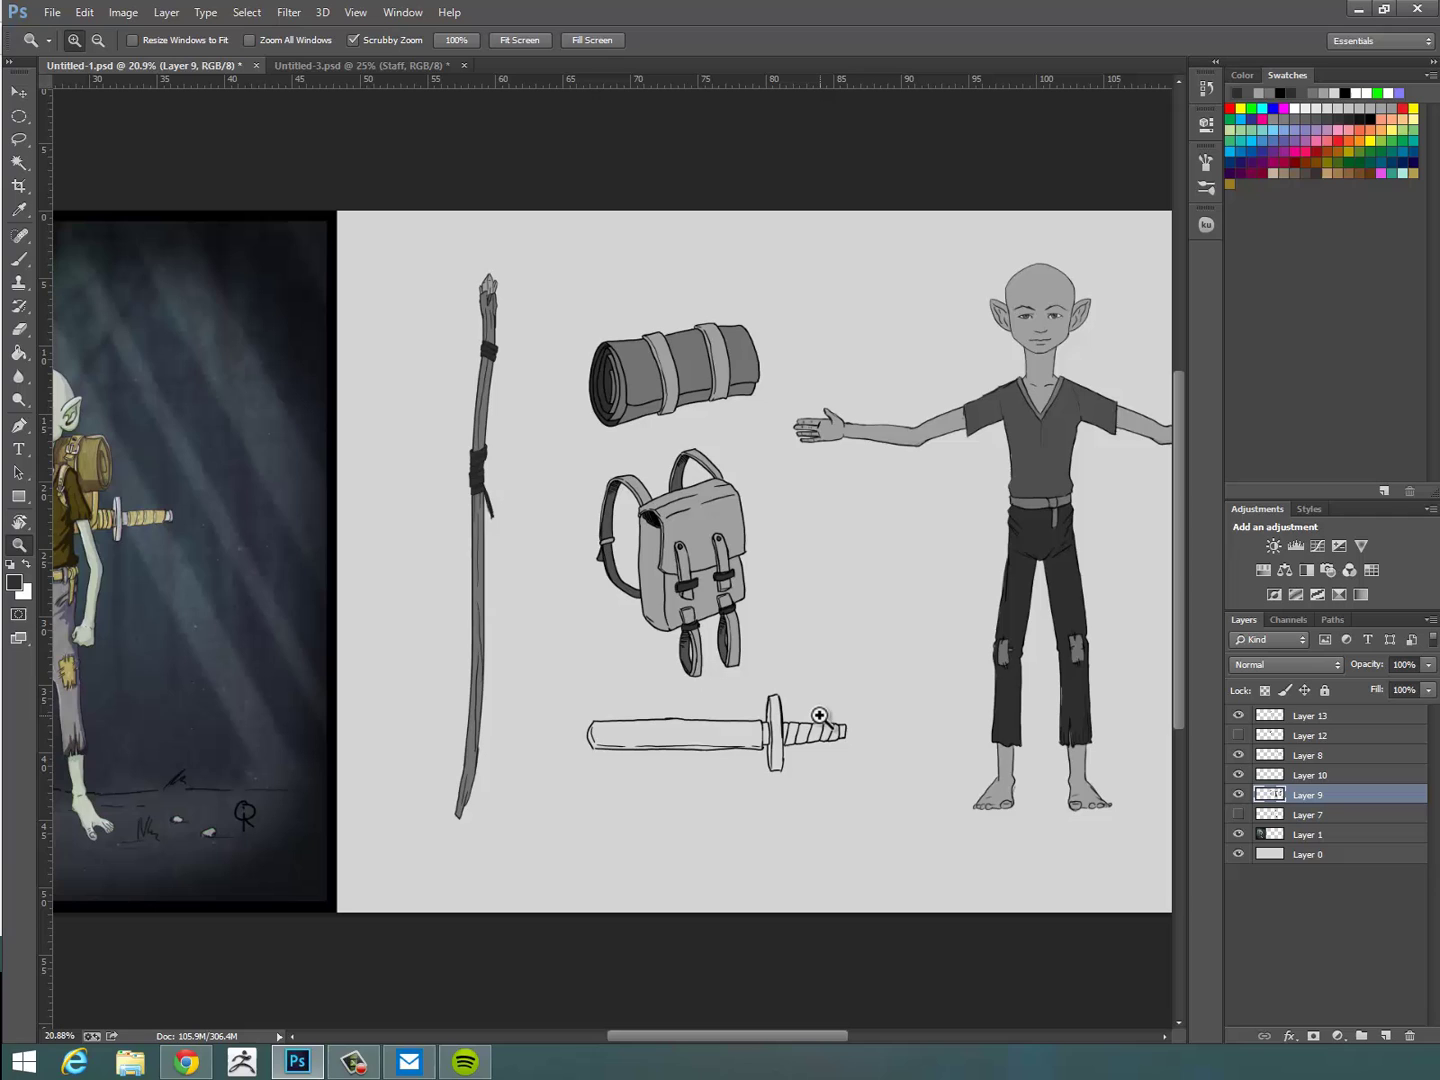
pyautogui.click(811, 653)
pyautogui.press('b')
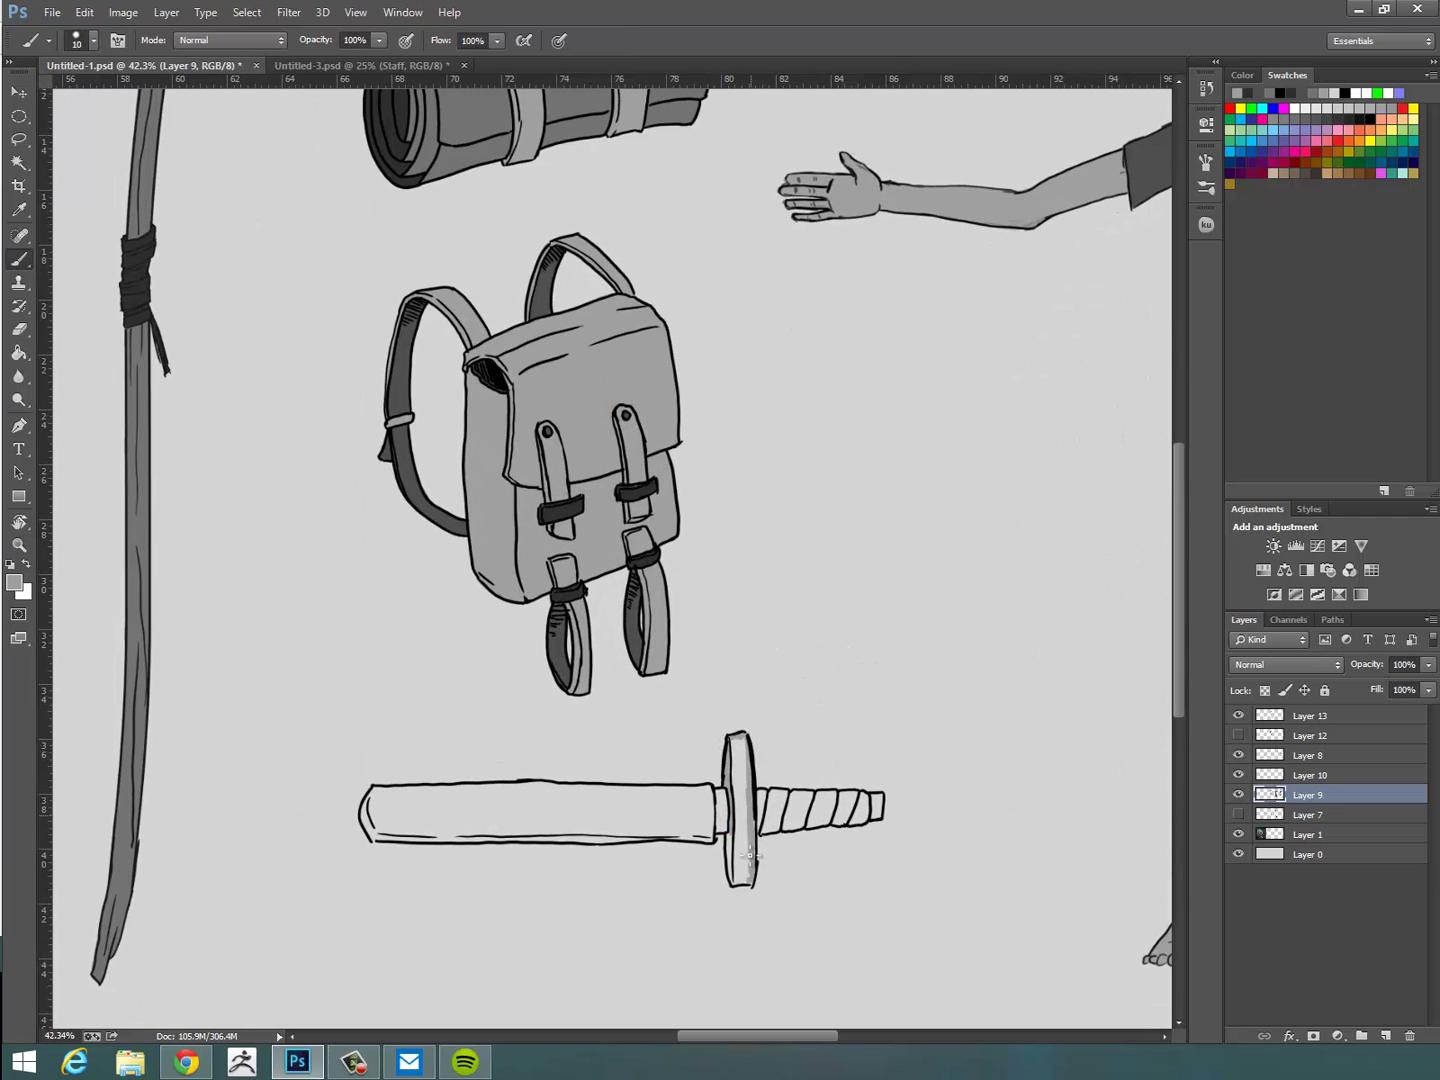
pyautogui.moveTo(743, 870); pyautogui.dragTo(747, 821)
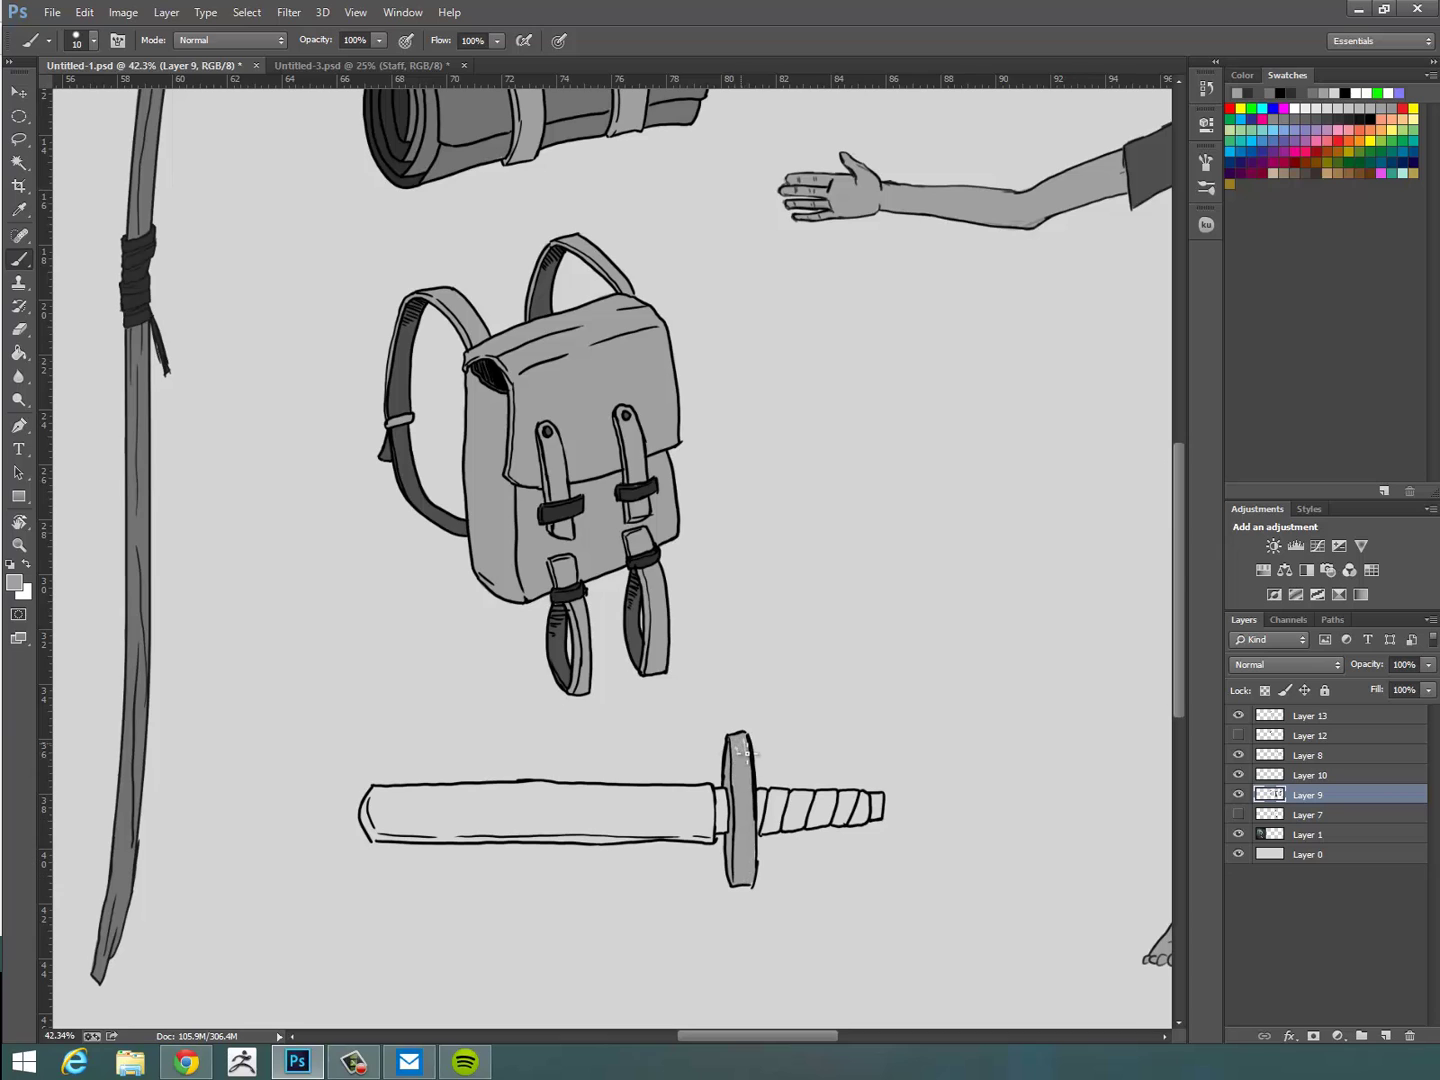
pyautogui.moveTo(879, 735); pyautogui.dragTo(836, 693)
pyautogui.moveTo(735, 600); pyautogui.dragTo(749, 739)
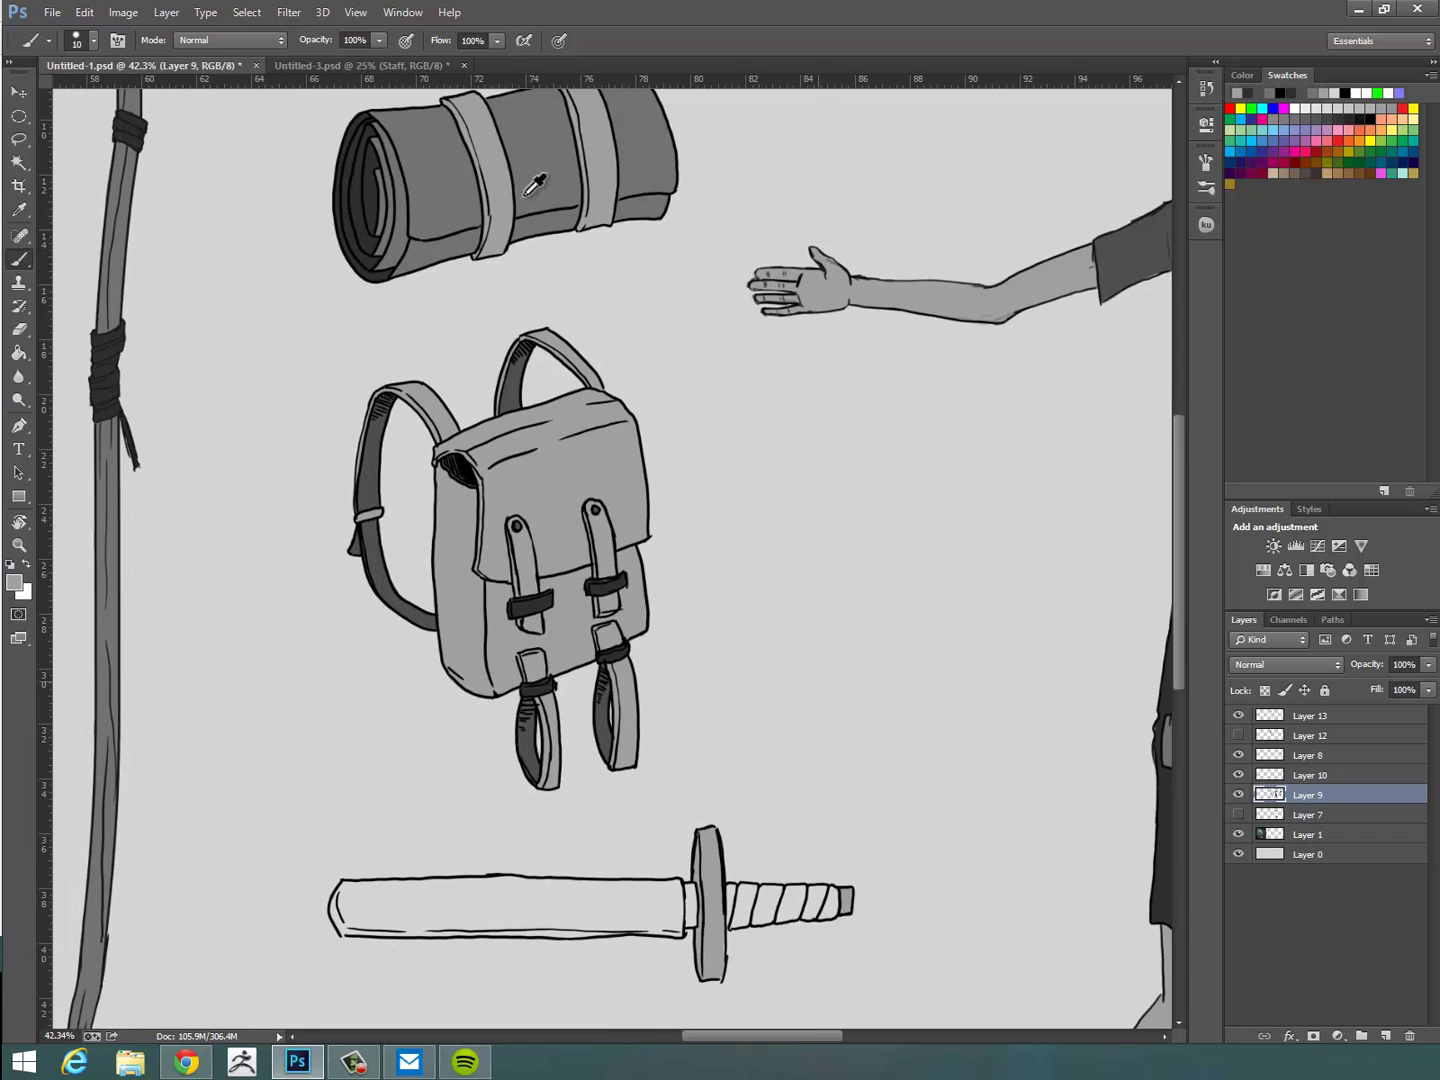
# Sample the bedroll's mid grey, edge the sword's long sheath section with a size 20 brush, and fill it.
pyautogui.keyDown('alt'); pyautogui.click(521, 190); pyautogui.keyUp('alt')
pyautogui.keyDown('alt'); pyautogui.click(584, 808); pyautogui.keyUp('alt')
pyautogui.keyDown('alt'); pyautogui.click(517, 185); pyautogui.keyUp('alt')
pyautogui.moveTo(570, 616); pyautogui.dragTo(615, 595)
pyautogui.moveTo(572, 969); pyautogui.dragTo(571, 600)
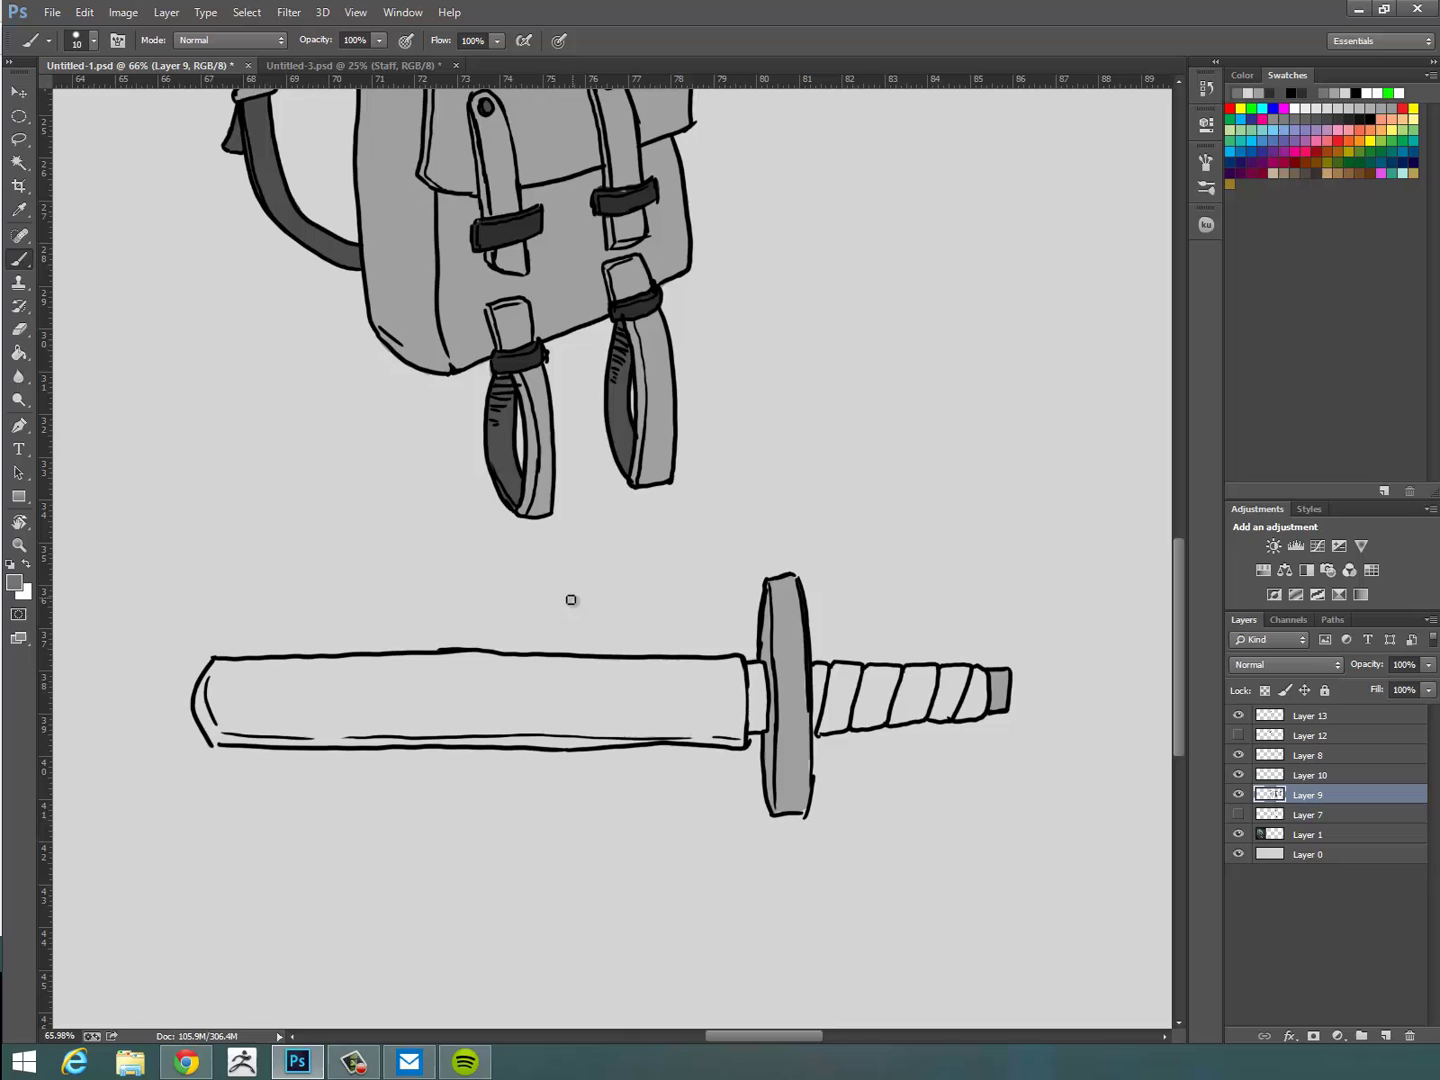
pyautogui.press('[')
pyautogui.moveTo(220, 730)
pyautogui.mouseDown()
pyautogui.moveTo(212, 668)
pyautogui.moveTo(738, 664)
pyautogui.moveTo(742, 742)
pyautogui.mouseUp()
pyautogui.moveTo(215, 742); pyautogui.dragTo(734, 742)
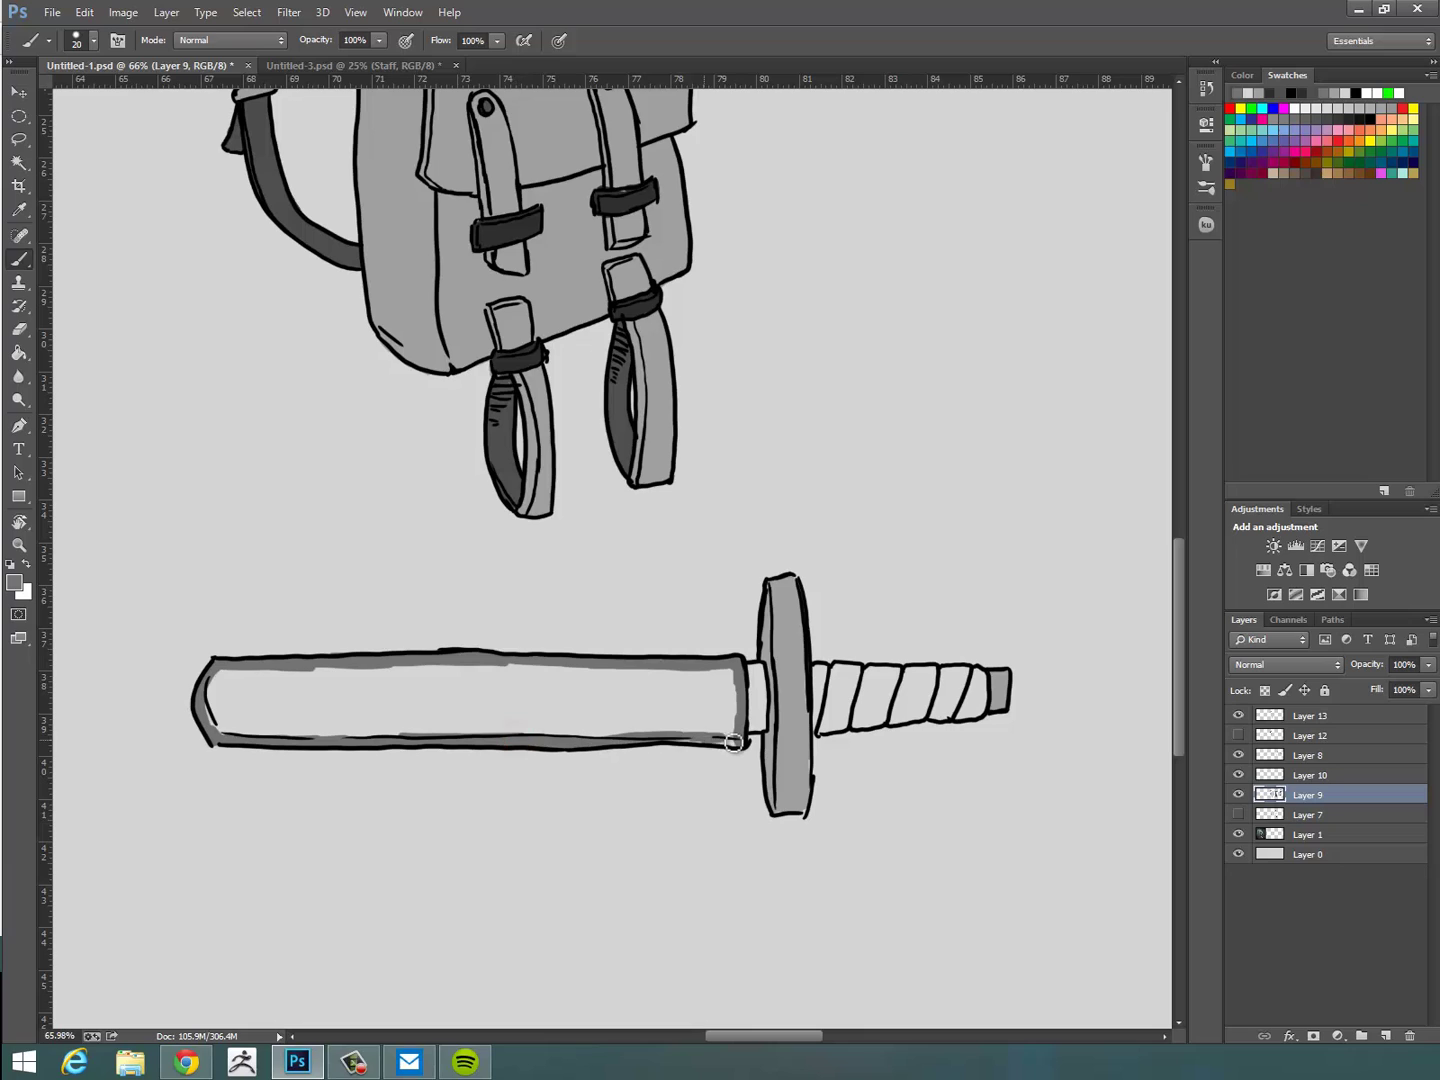
pyautogui.press('g')
pyautogui.click(697, 704)
# Edge the sword's wrapped grip with the mid grey and fill the gaps between the wraps.
pyautogui.moveTo(977, 794); pyautogui.dragTo(862, 783)
pyautogui.press('b')
pyautogui.moveTo(704, 717); pyautogui.dragTo(701, 662)
pyautogui.moveTo(704, 665)
pyautogui.mouseDown()
pyautogui.moveTo(811, 666)
pyautogui.moveTo(866, 704)
pyautogui.mouseUp()
pyautogui.moveTo(700, 716); pyautogui.dragTo(852, 706)
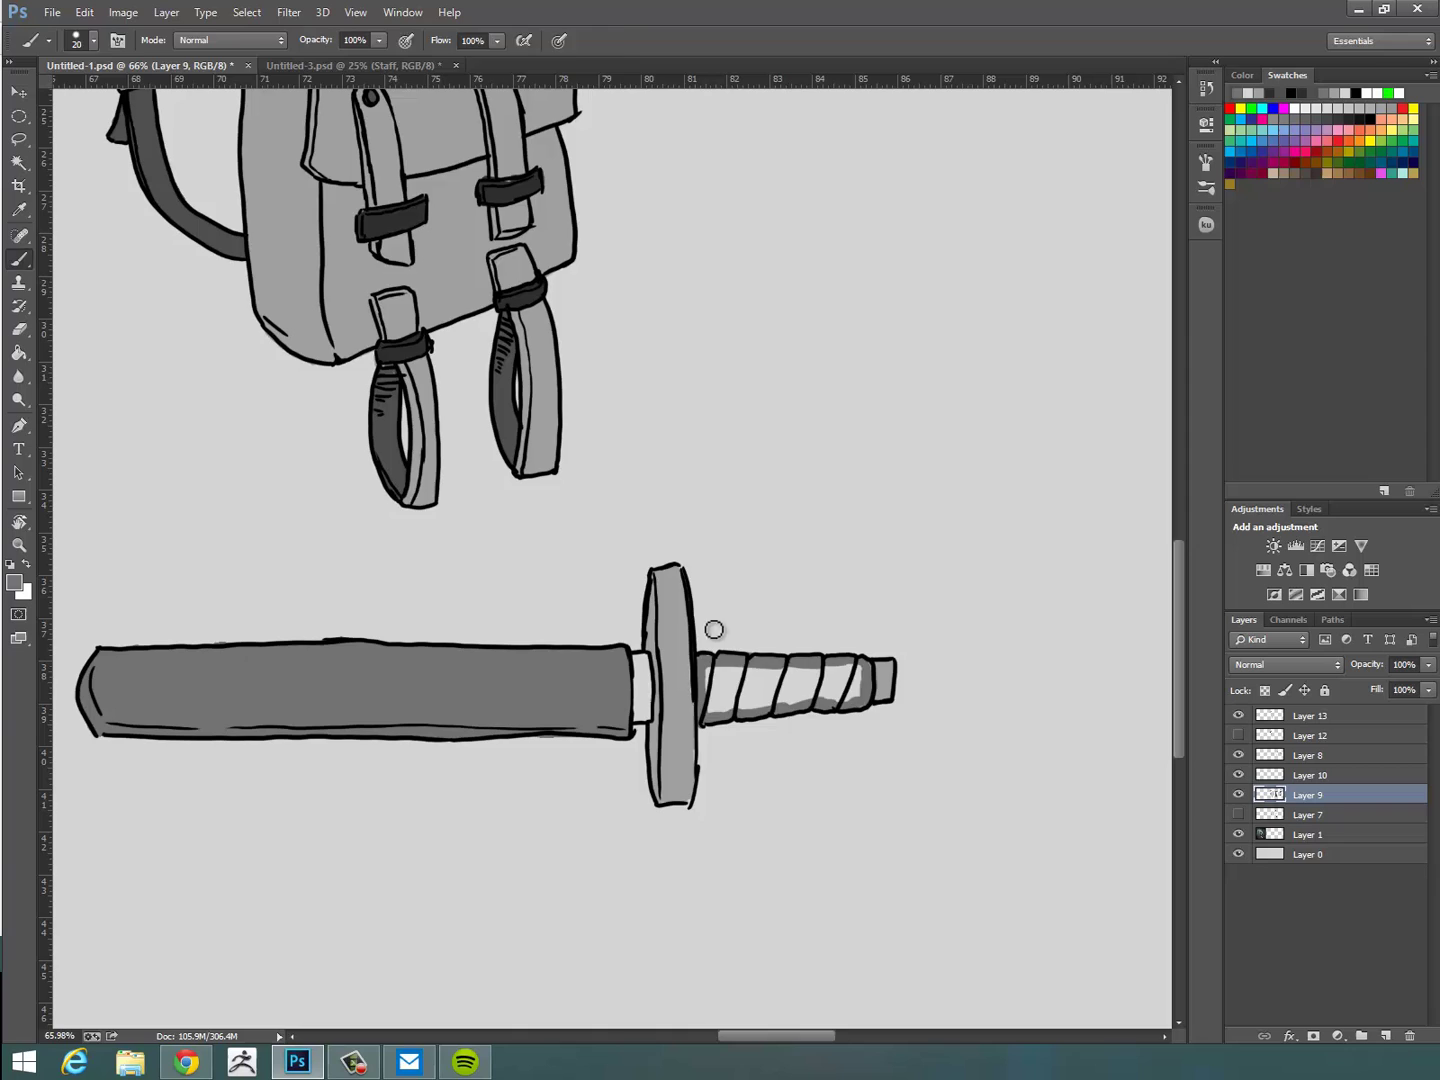
pyautogui.press('g')
pyautogui.click(763, 689)
# Draw a rectangle shape above Layer 13 around all the props and character views, and set its fill to 0%.
pyautogui.moveTo(948, 697); pyautogui.dragTo(820, 793)
pyautogui.moveTo(955, 791); pyautogui.dragTo(864, 787)
pyautogui.click(1310, 716)
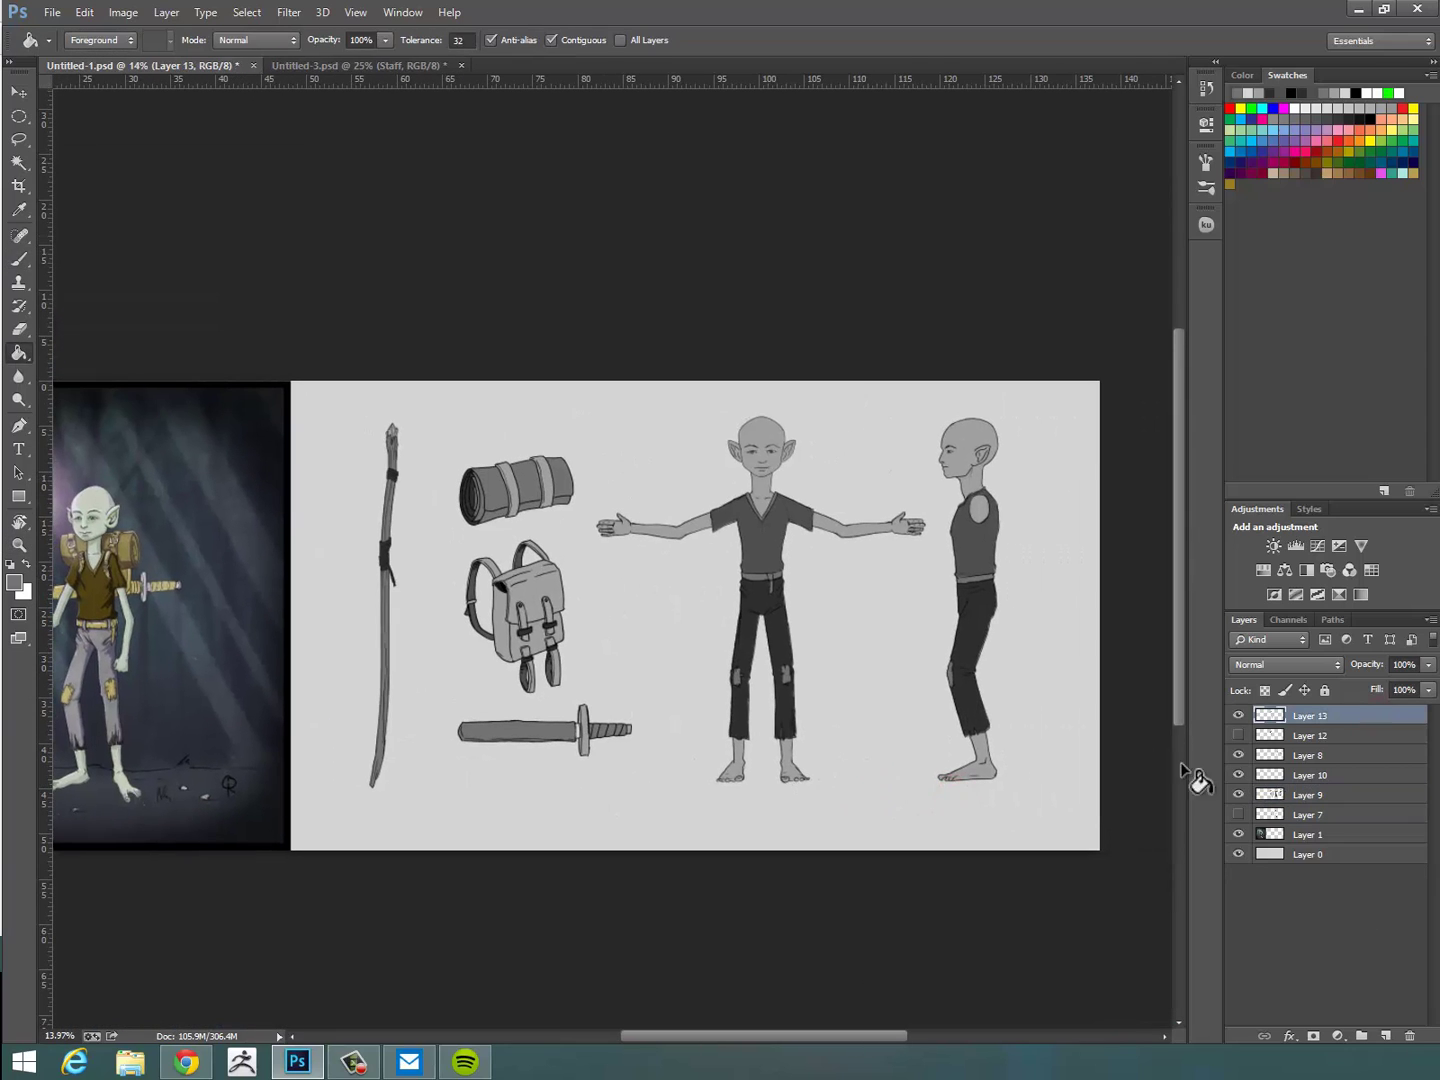
pyautogui.moveTo(18, 497); pyautogui.dragTo(85, 493)
pyautogui.moveTo(310, 397); pyautogui.dragTo(1073, 819)
pyautogui.click(1161, 111)
pyautogui.click(1428, 691)
pyautogui.moveTo(1420, 708); pyautogui.dragTo(1335, 711)
pyautogui.click(1360, 734)
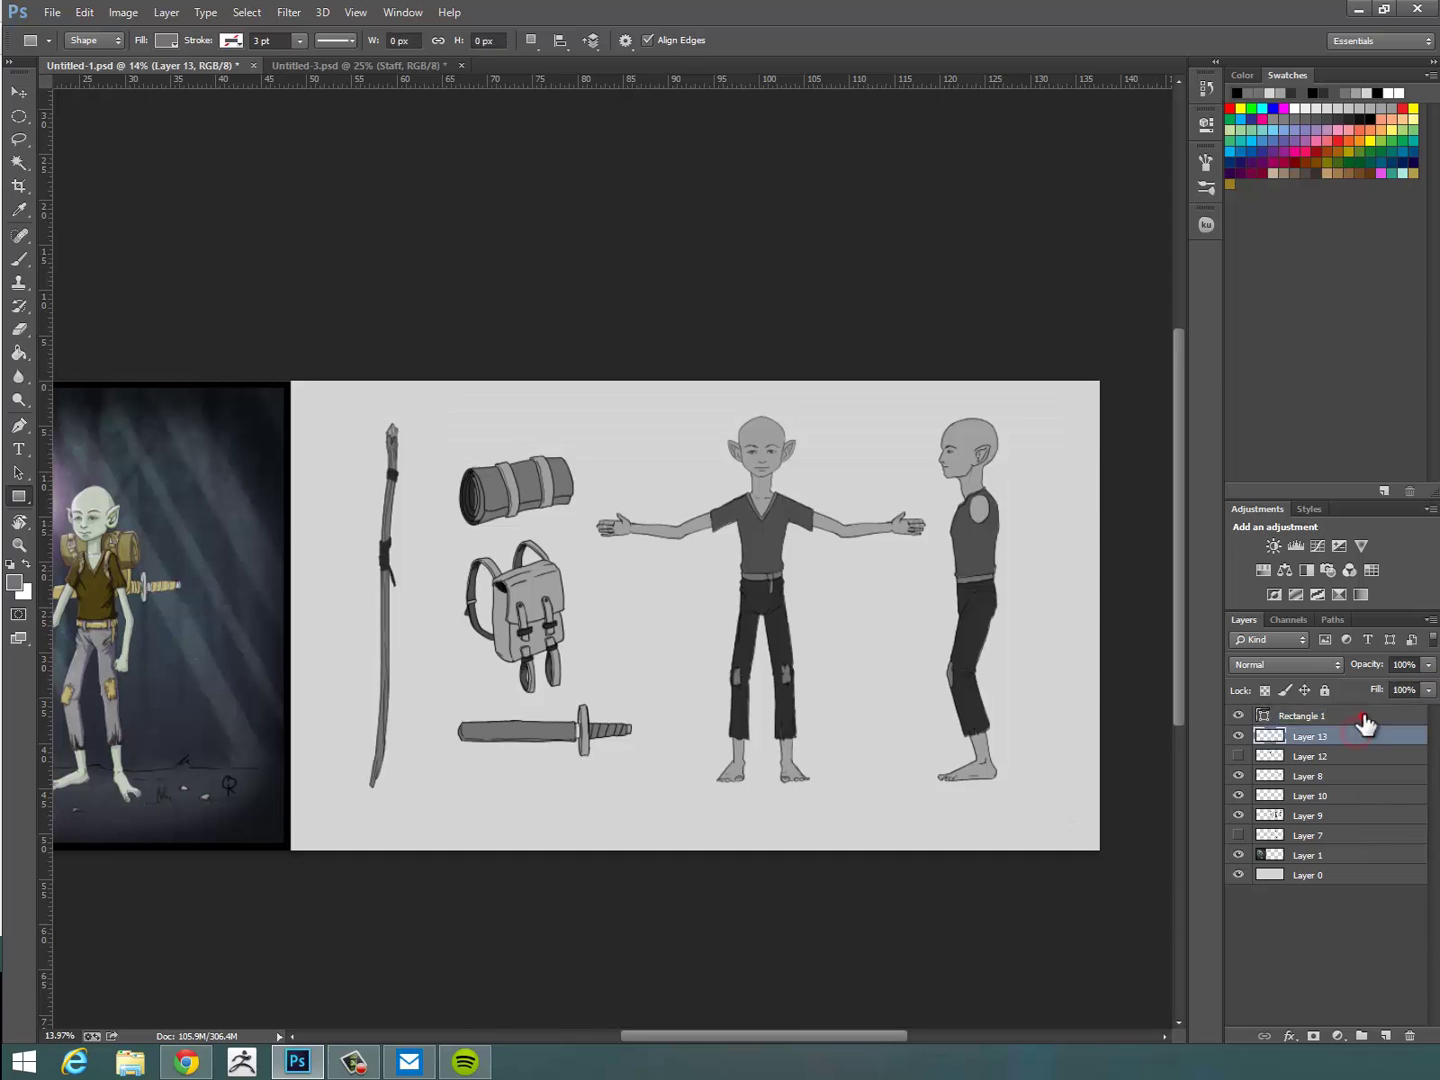
# Add a black Stroke layer style to the Rectangle 1 frame.
pyautogui.click(1363, 717)
pyautogui.press('h')
pyautogui.doubleClick(1380, 715)
pyautogui.moveTo(929, 193); pyautogui.dragTo(927, 141)
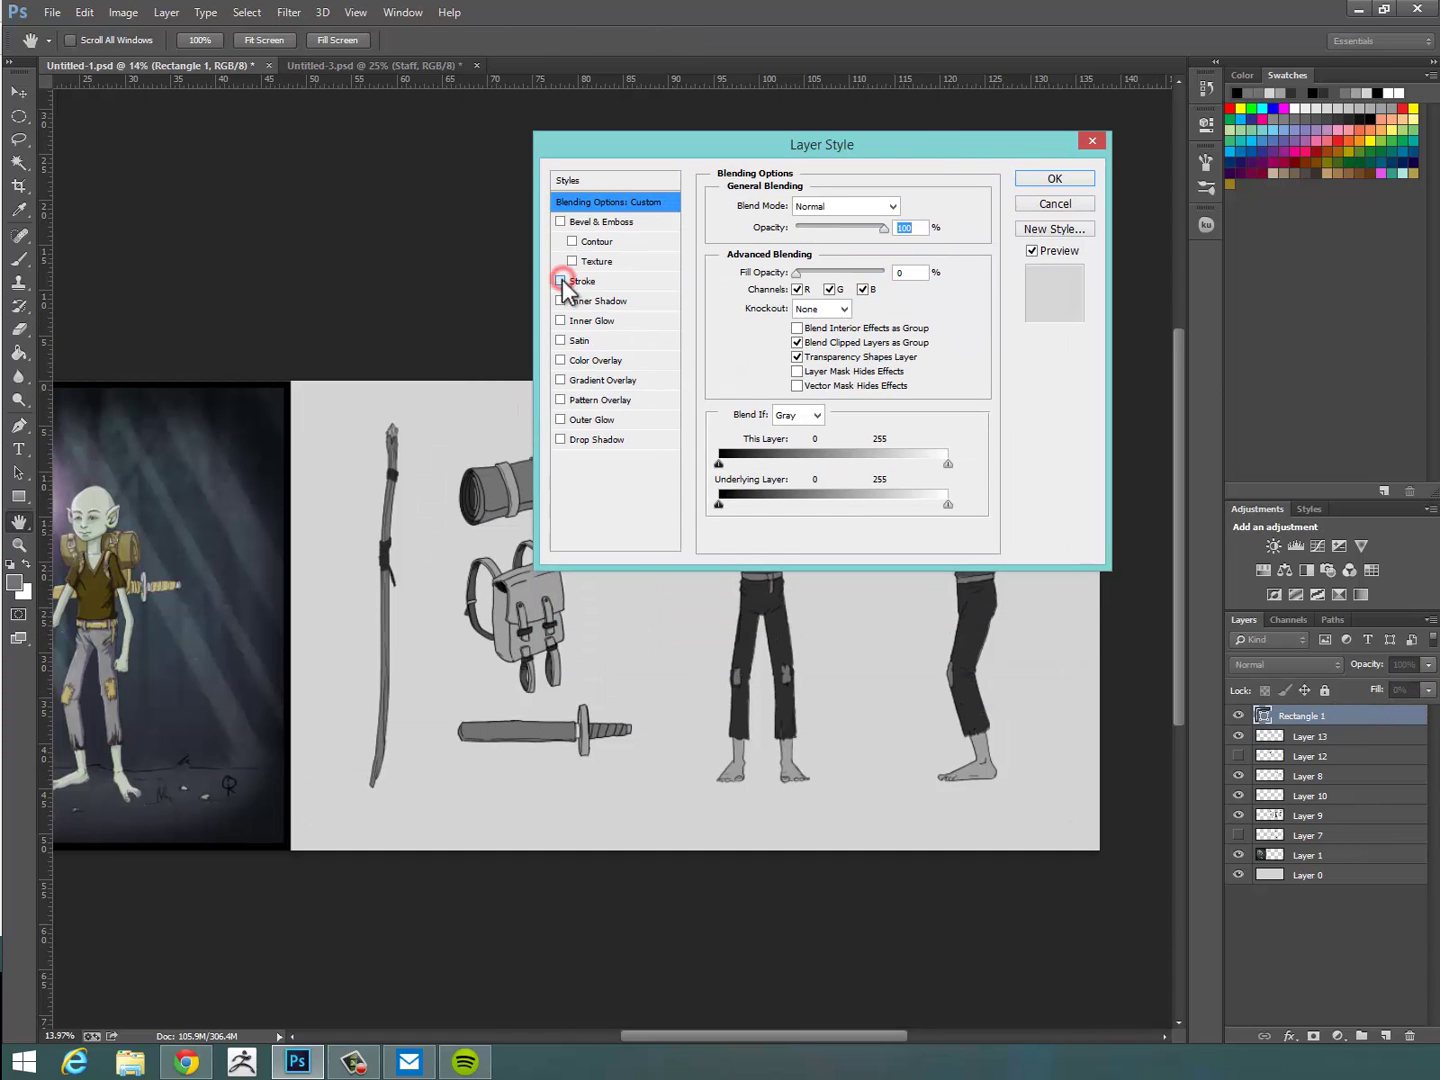
pyautogui.click(561, 281)
pyautogui.click(585, 281)
pyautogui.moveTo(787, 205); pyautogui.dragTo(793, 206)
pyautogui.click(814, 227)
pyautogui.click(826, 250)
pyautogui.click(1060, 178)
# Transform the frame to 5949 by 3433 px, lowering its bottom edge and bringing both sides inward.
pyautogui.hotkey('ctrl', 't')
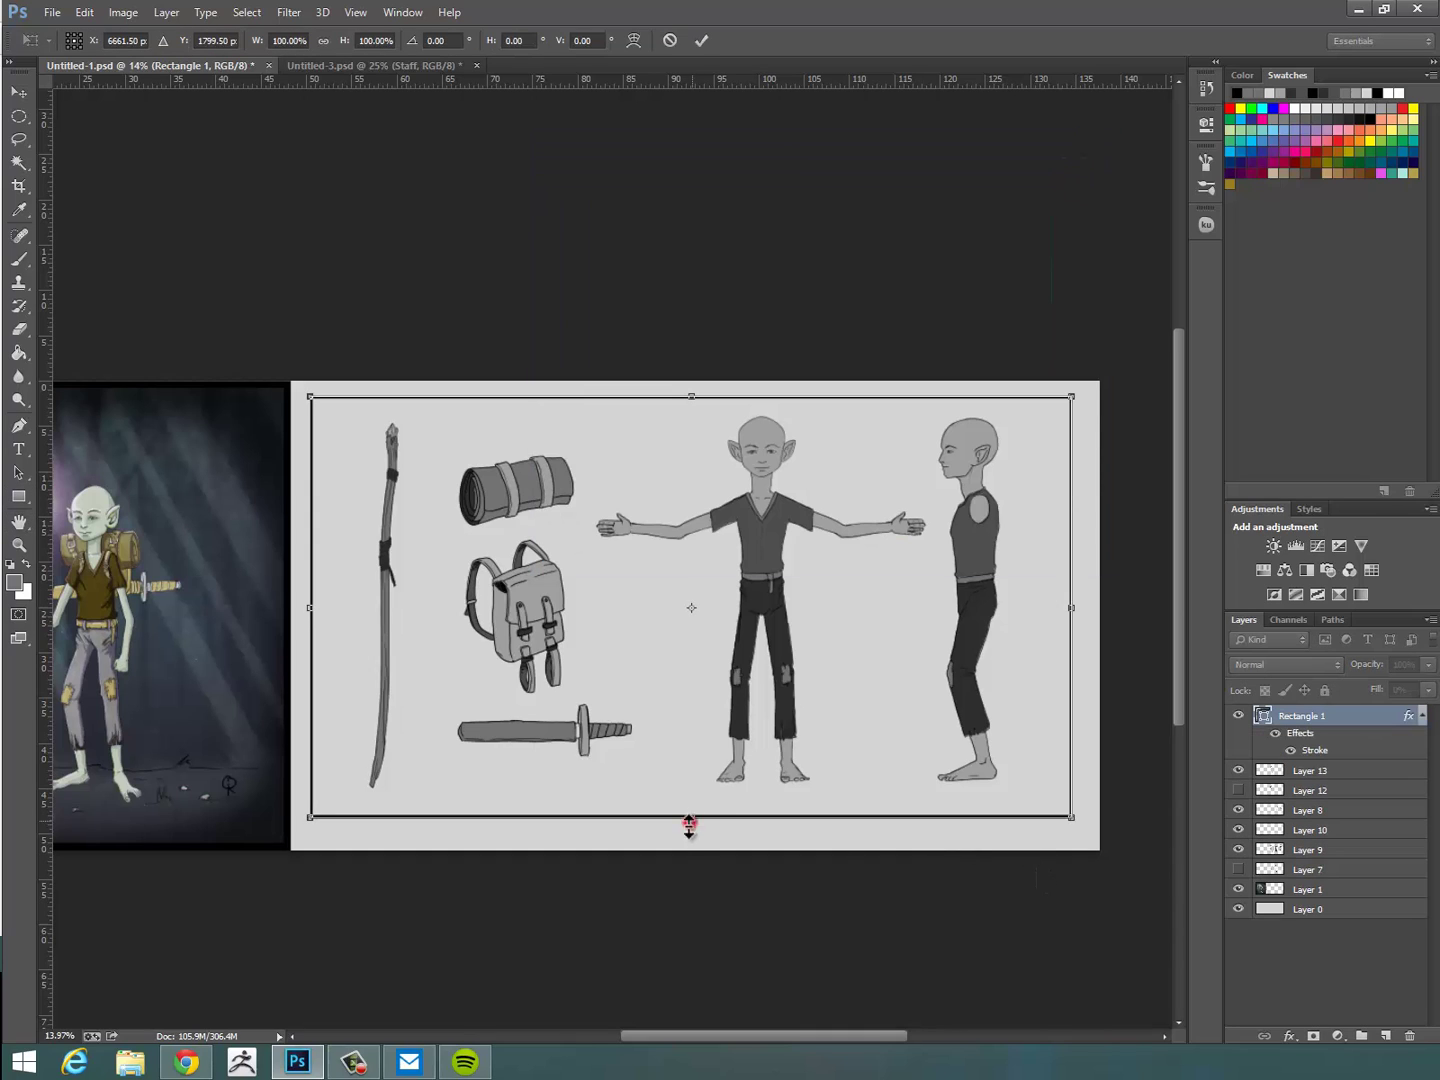
pyautogui.moveTo(690, 818); pyautogui.dragTo(690, 827)
pyautogui.moveTo(313, 611); pyautogui.dragTo(319, 611)
pyautogui.moveTo(1070, 611); pyautogui.dragTo(1066, 611)
pyautogui.press('Return')
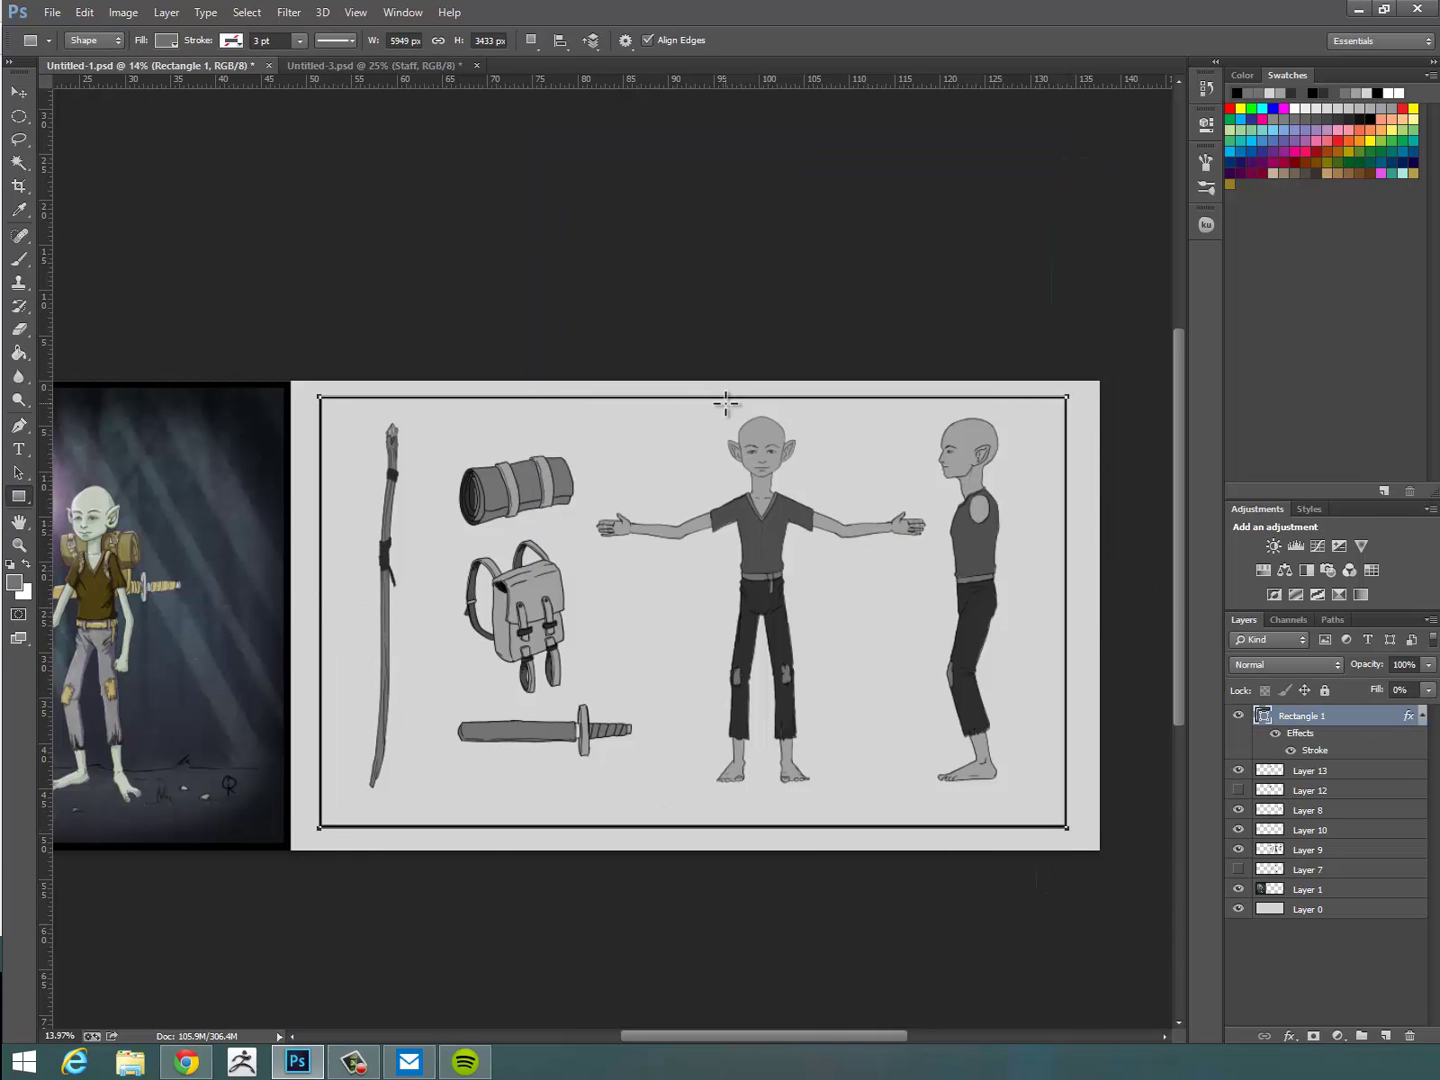
# Place the ConcreteBare0145_2_S.jpg texture from the Studio\CGTextures folder as an embedded image.
pyautogui.moveTo(984, 860); pyautogui.dragTo(986, 858)
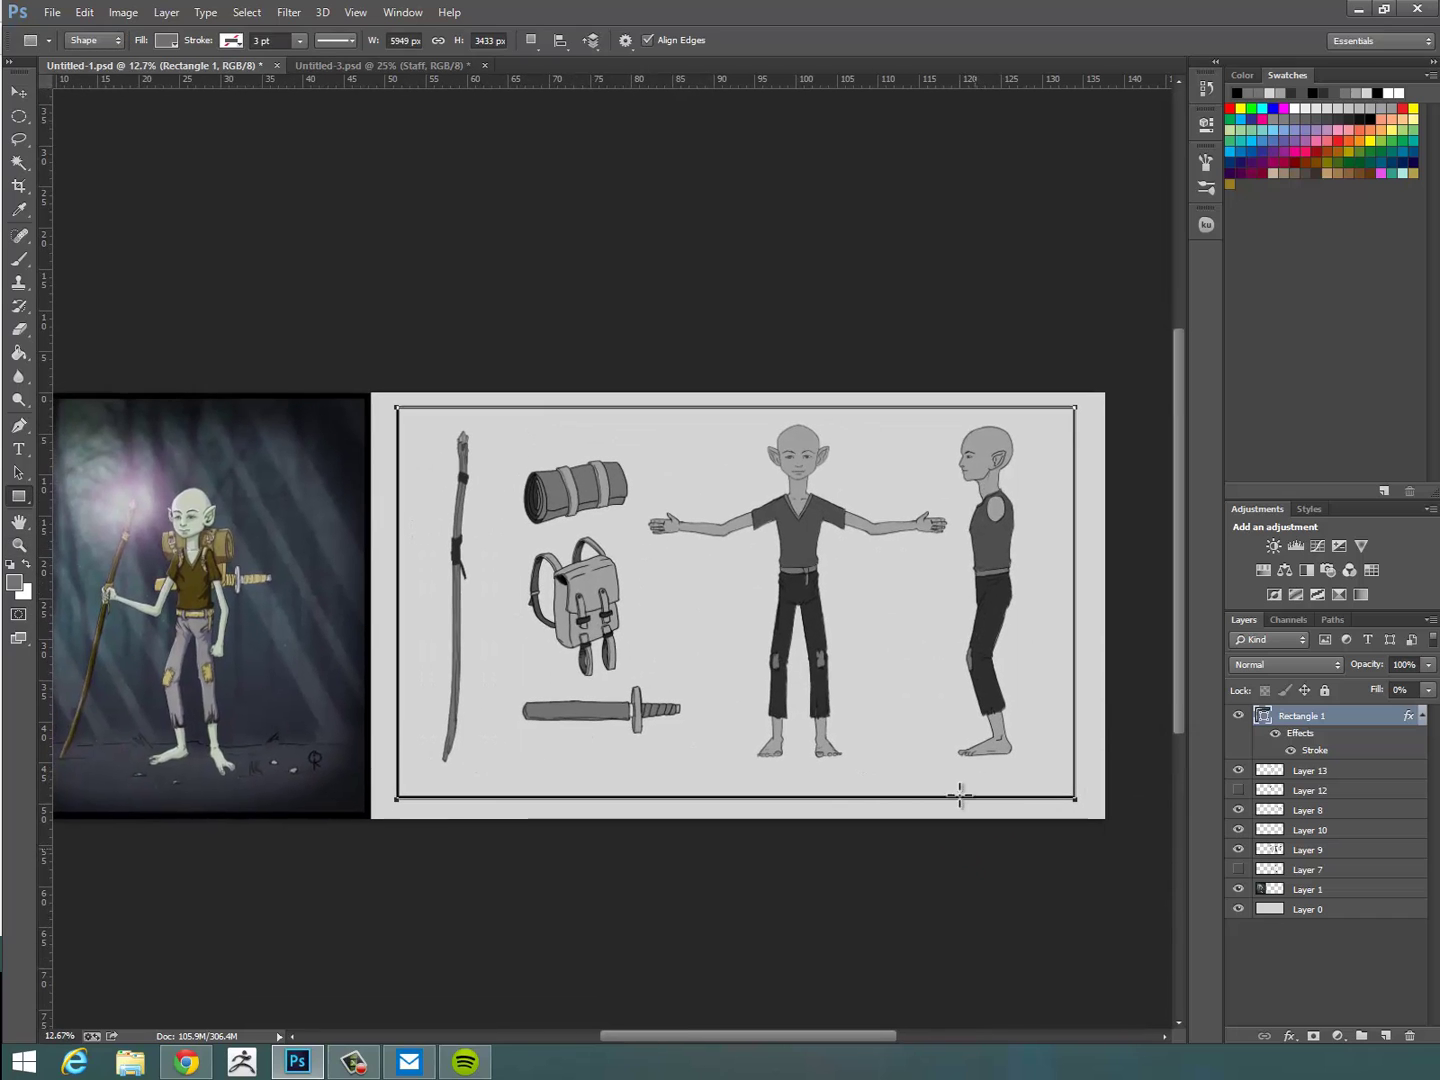
pyautogui.click(52, 13)
pyautogui.click(273, 321)
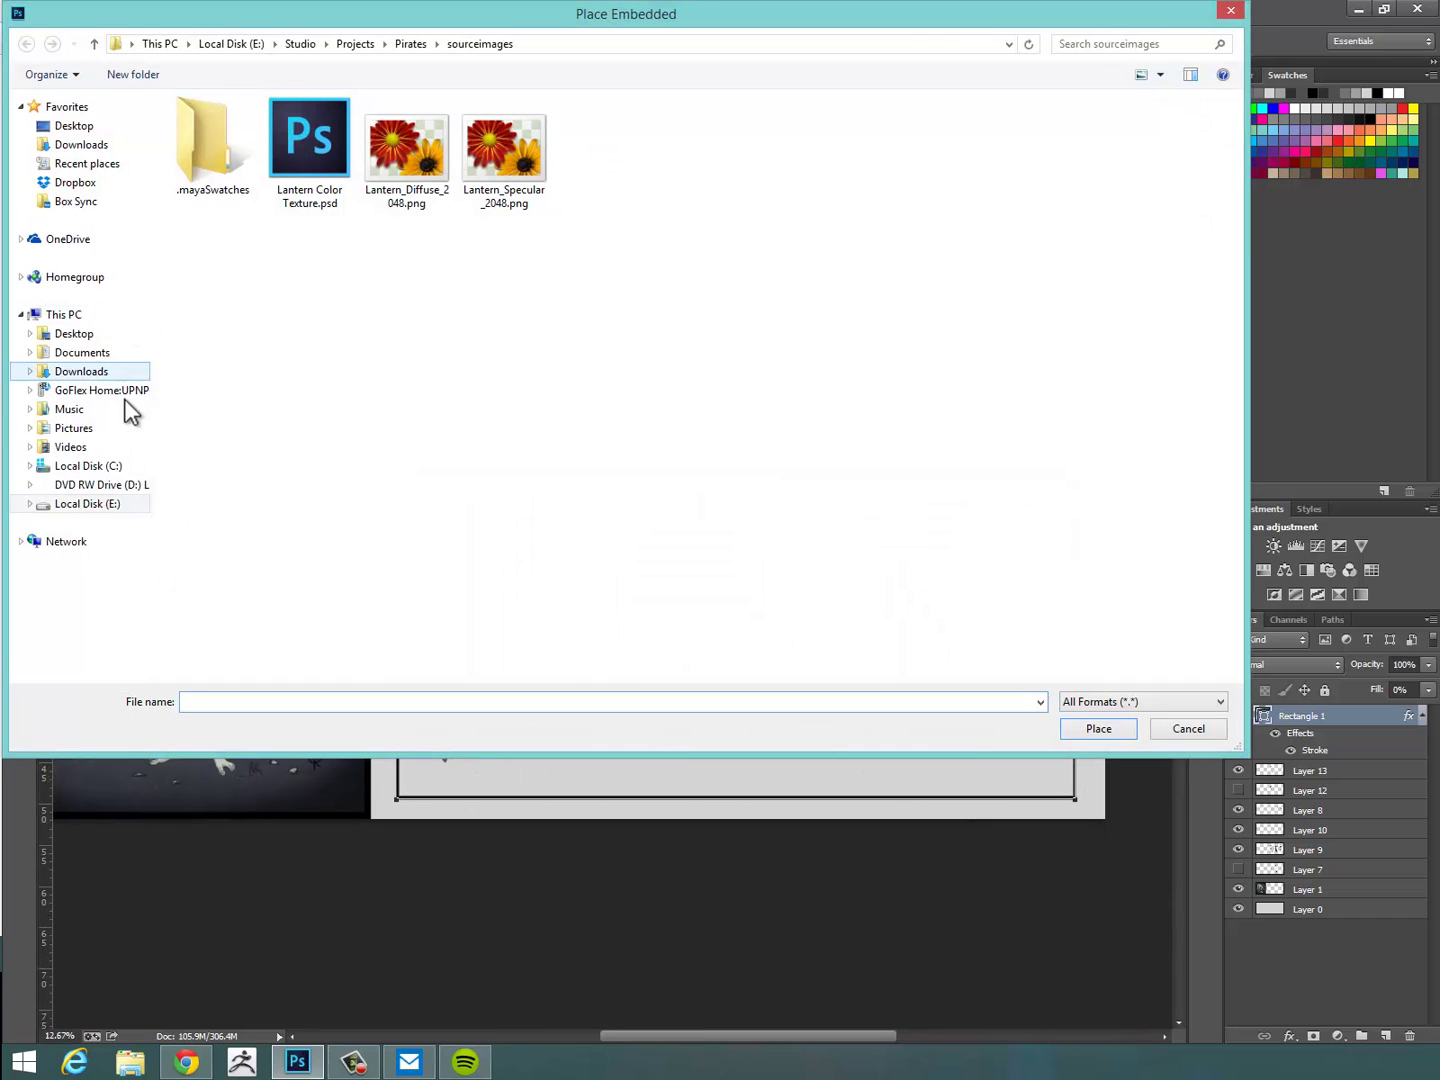
pyautogui.click(128, 318)
pyautogui.doubleClick(757, 264)
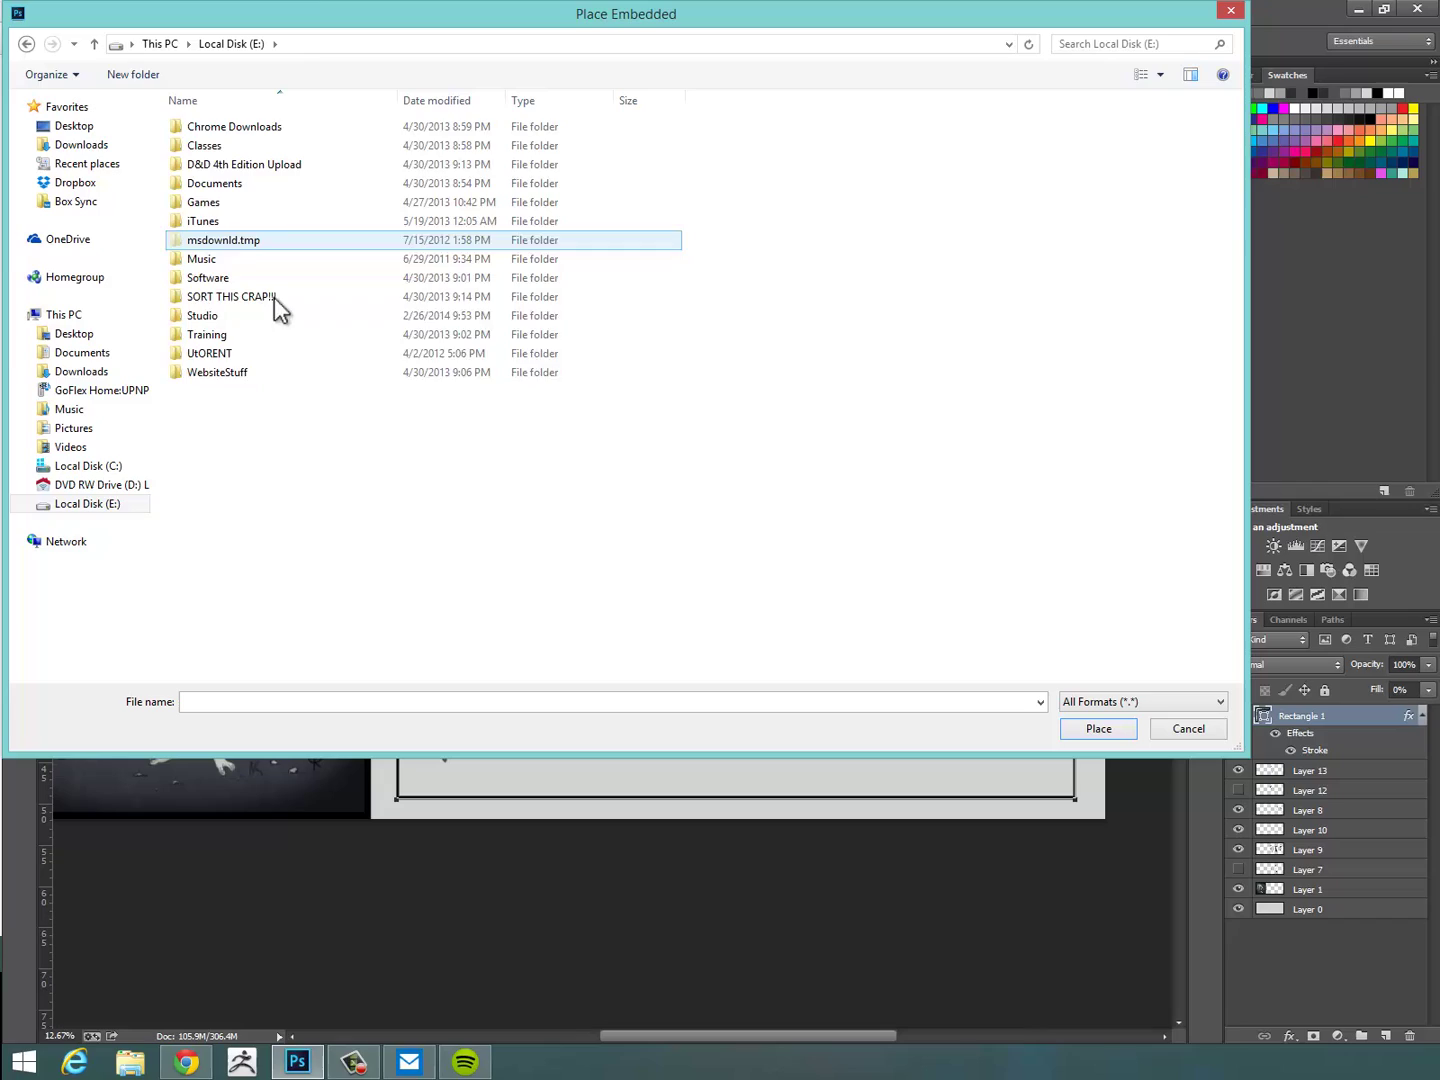
pyautogui.doubleClick(275, 298)
pyautogui.doubleClick(268, 278)
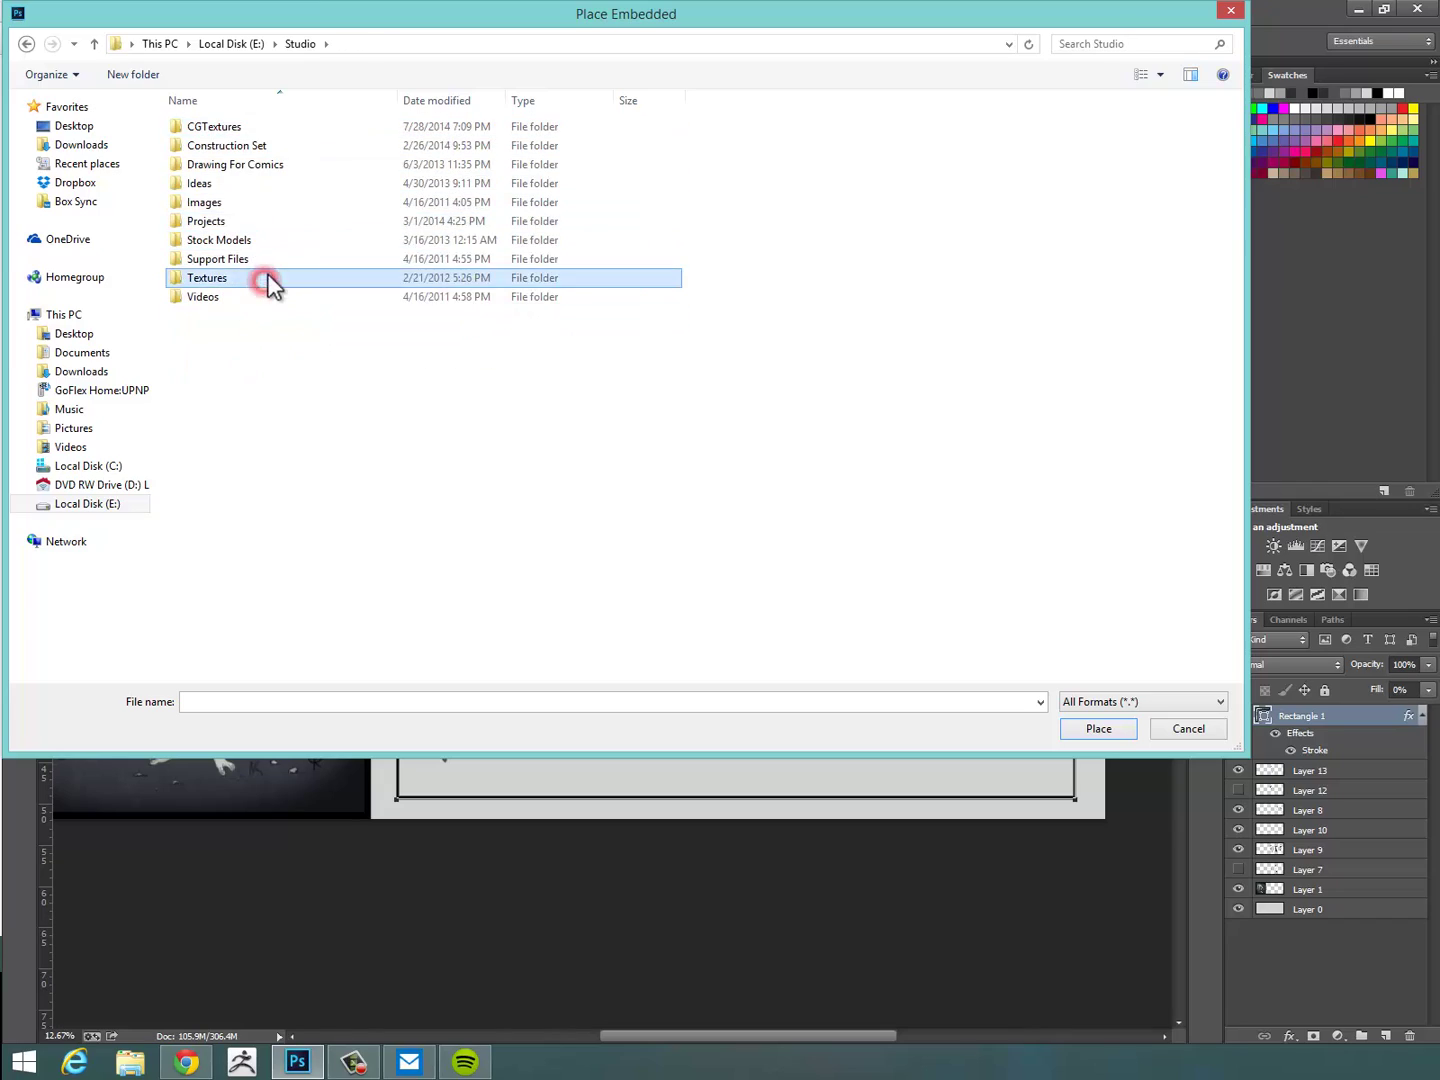
pyautogui.click(27, 44)
pyautogui.doubleClick(272, 126)
pyautogui.moveTo(1236, 150); pyautogui.dragTo(1252, 251)
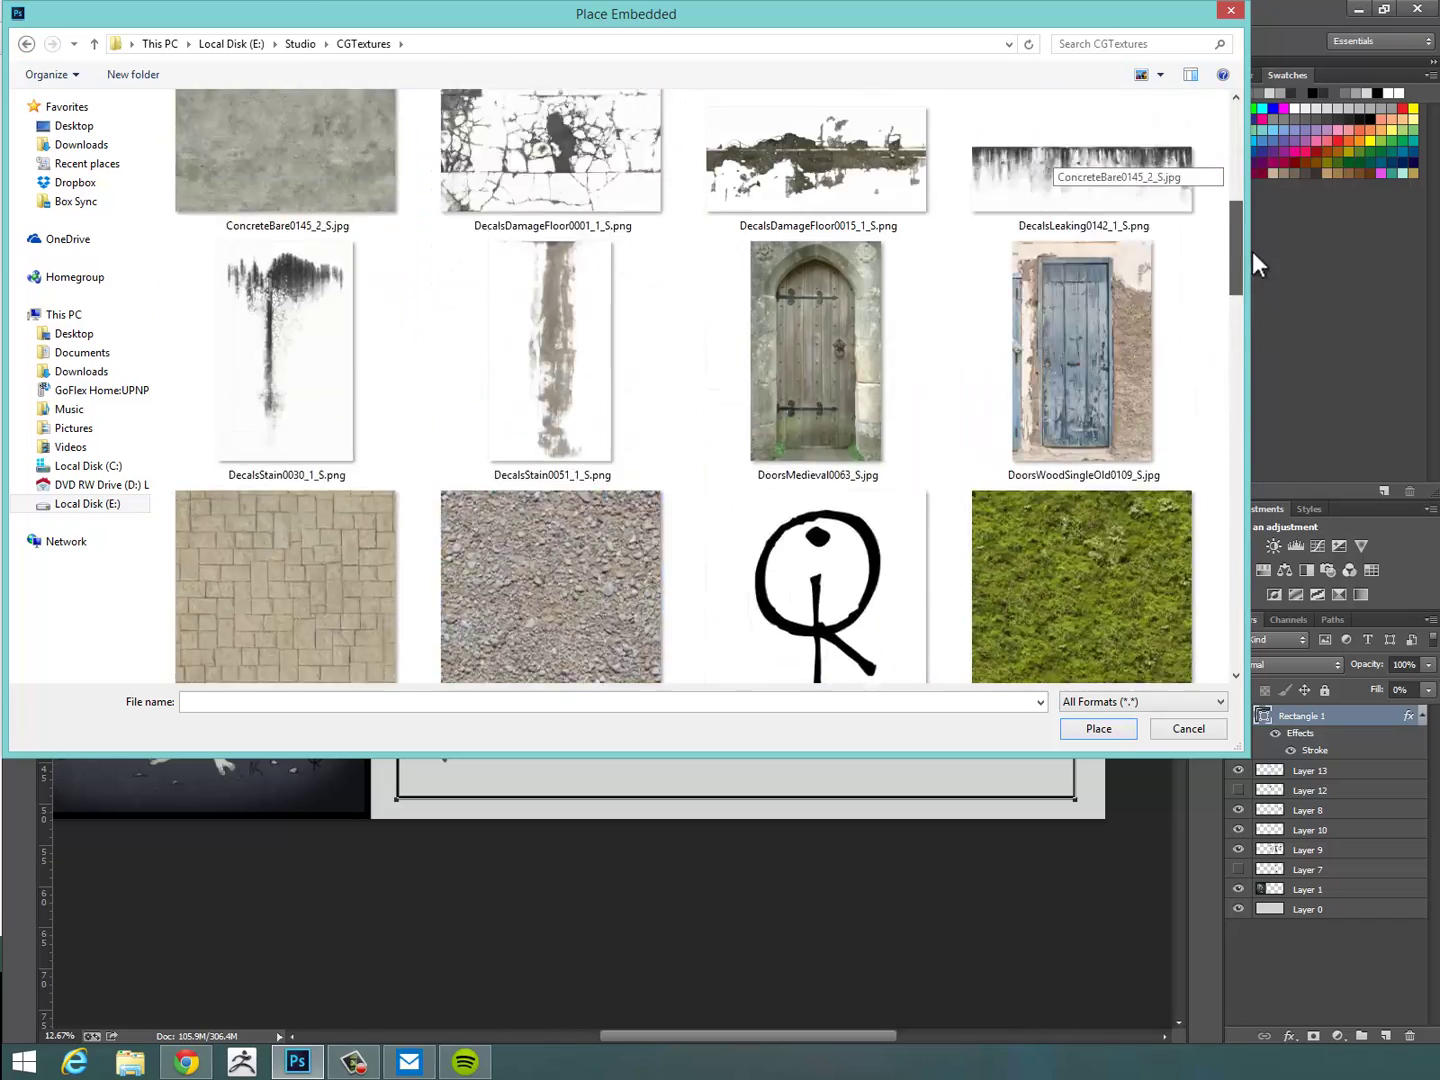
pyautogui.click(285, 150)
# Enlarge the placed concrete texture until it covers the whole model sheet, and commit the placement.
pyautogui.moveTo(649, 596); pyautogui.dragTo(1163, 978)
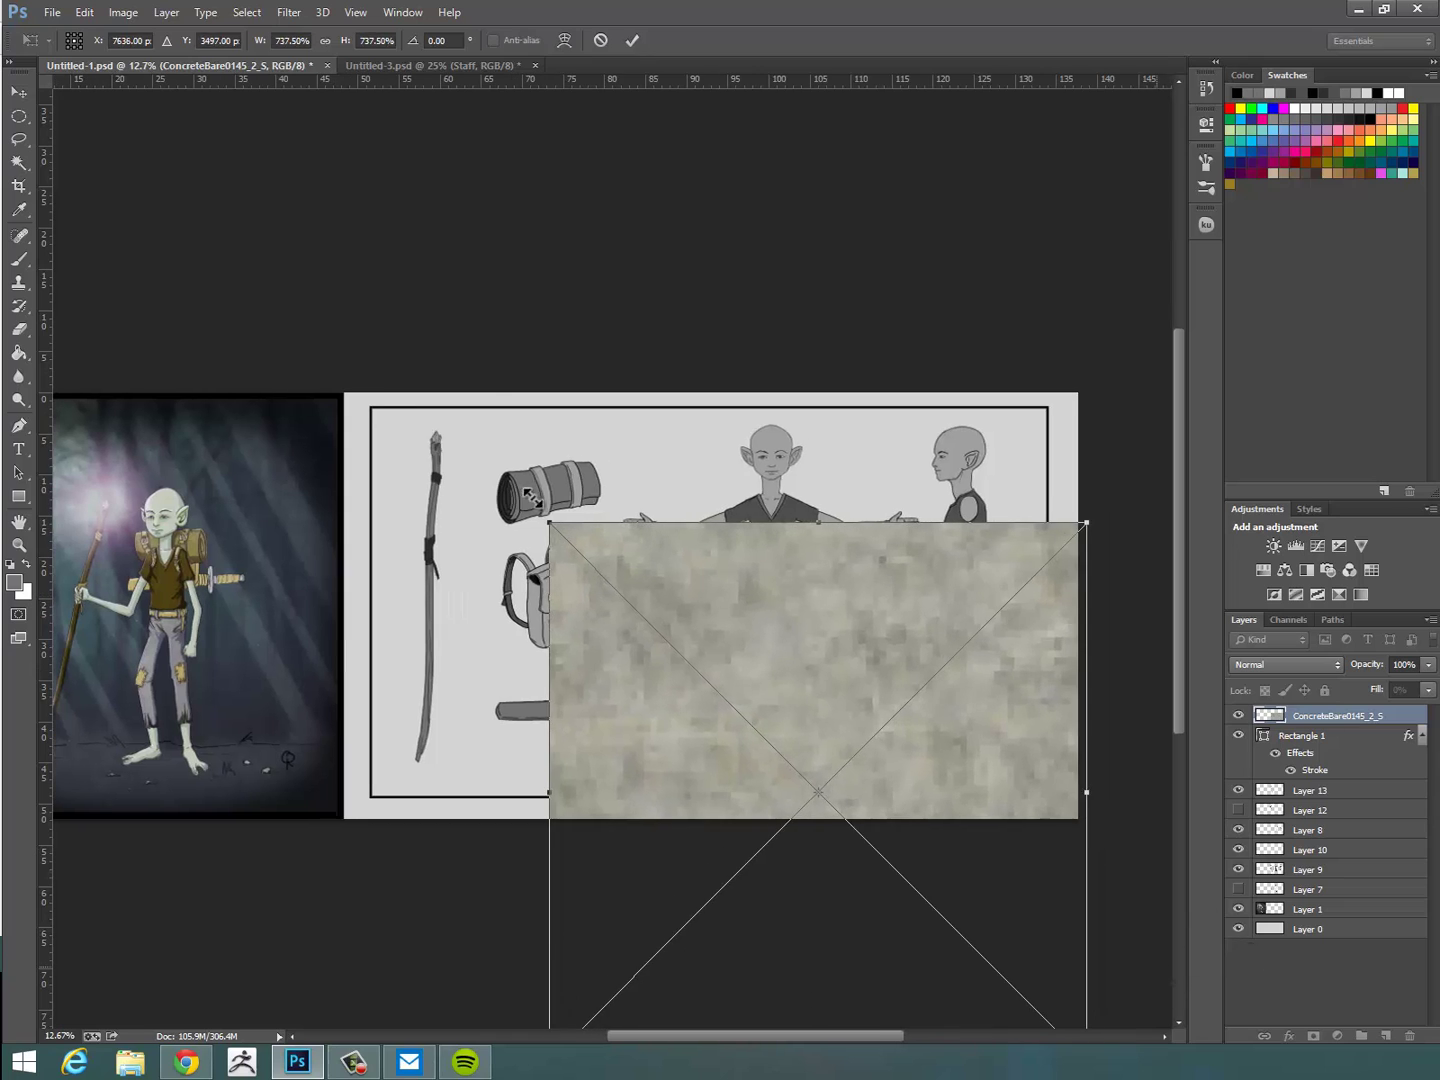
pyautogui.moveTo(549, 522); pyautogui.dragTo(309, 356)
pyautogui.press('Return')
pyautogui.press('u')
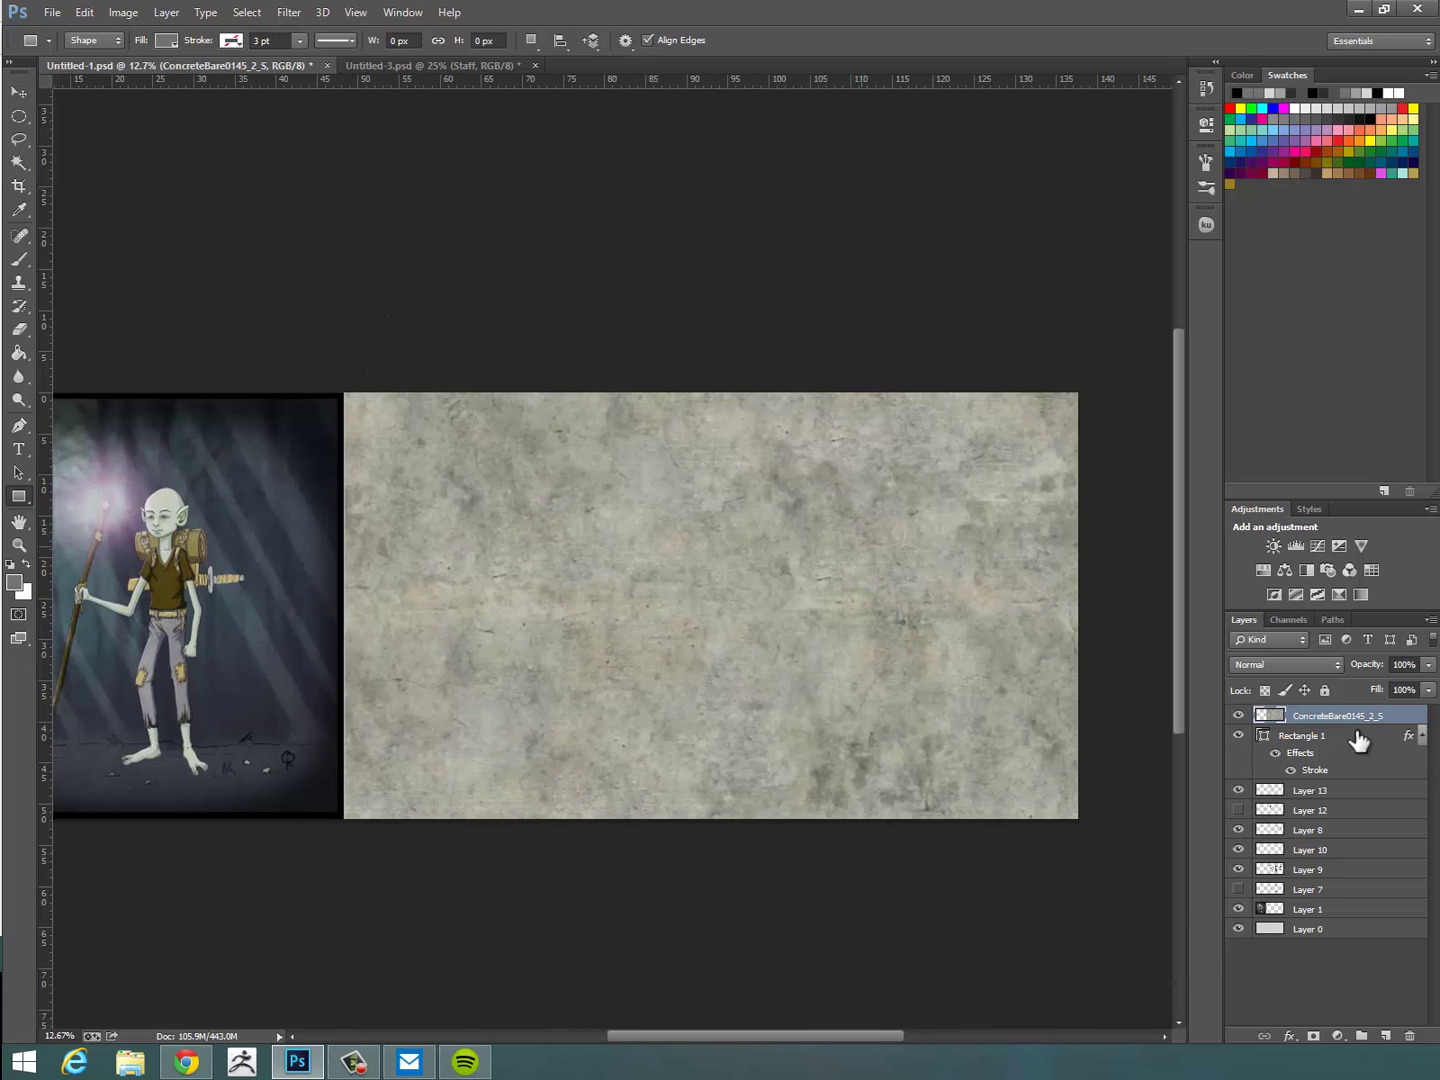
# Set the concrete texture layer's blend mode to Overlay and its opacity to 55%.
pyautogui.click(1285, 664)
pyautogui.click(1270, 430)
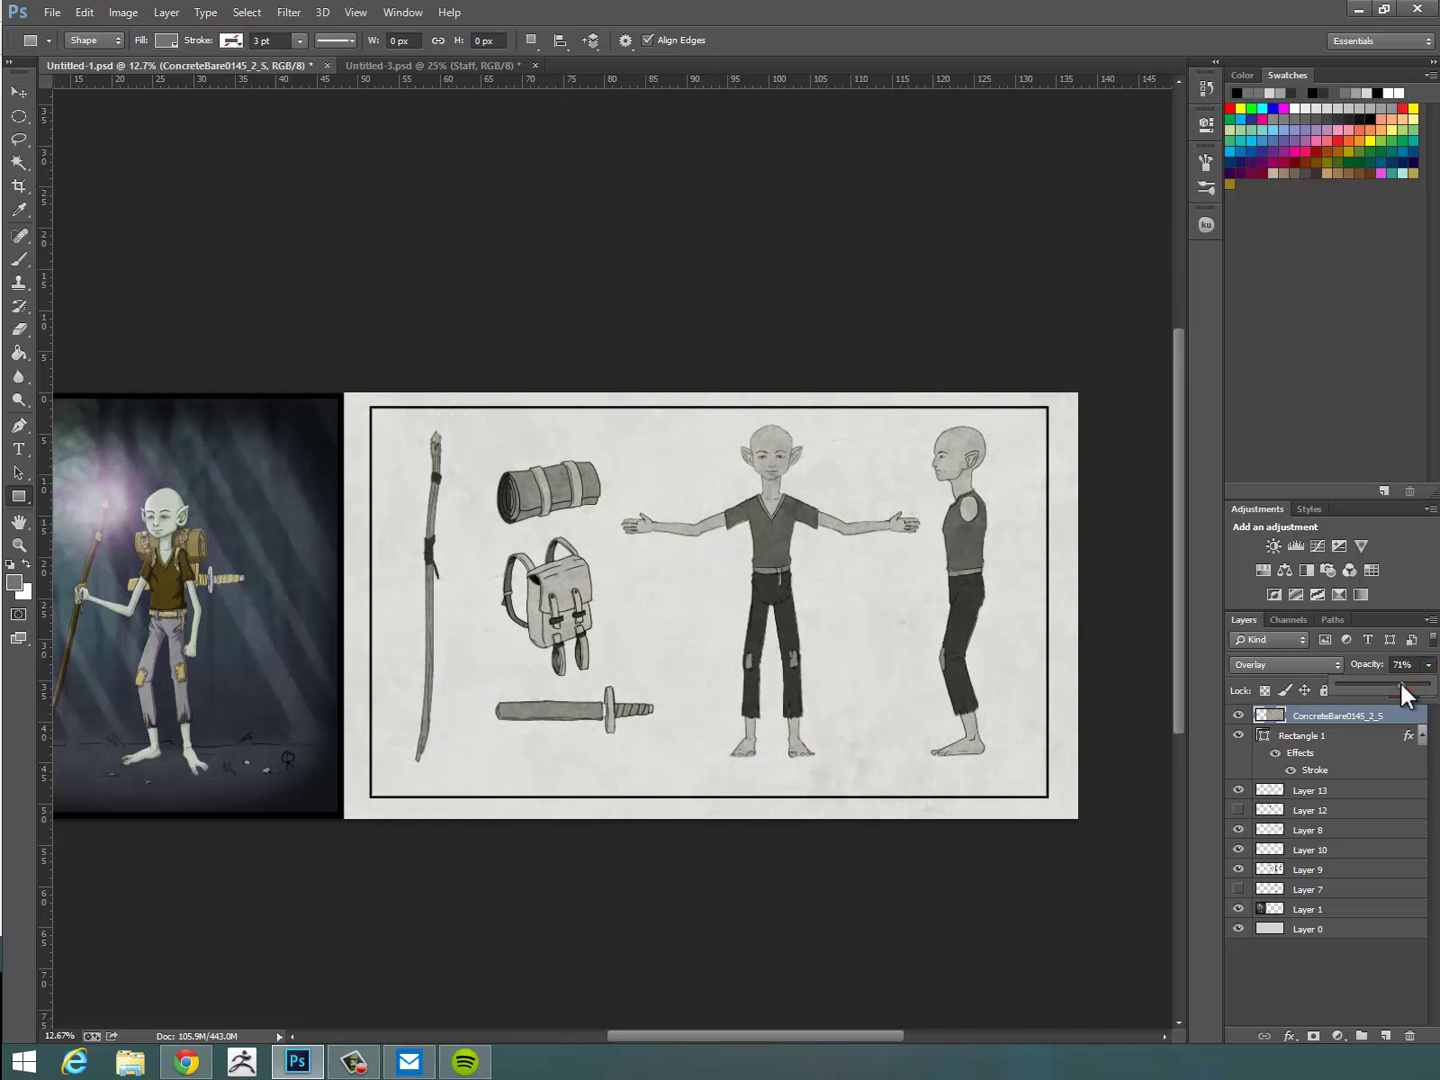
pyautogui.moveTo(909, 795); pyautogui.dragTo(1015, 790)
pyautogui.moveTo(968, 570); pyautogui.dragTo(807, 839)
pyautogui.moveTo(1428, 665); pyautogui.dragTo(1394, 687)
# Check the finished model sheet up close and save the document.
pyautogui.moveTo(680, 835); pyautogui.dragTo(1115, 838)
pyautogui.moveTo(1110, 842); pyautogui.dragTo(862, 717)
pyautogui.moveTo(862, 717); pyautogui.dragTo(932, 748)
pyautogui.moveTo(887, 746); pyautogui.dragTo(738, 842)
pyautogui.moveTo(820, 790); pyautogui.dragTo(881, 814)
pyautogui.press('u')
pyautogui.hotkey('ctrl', 's')
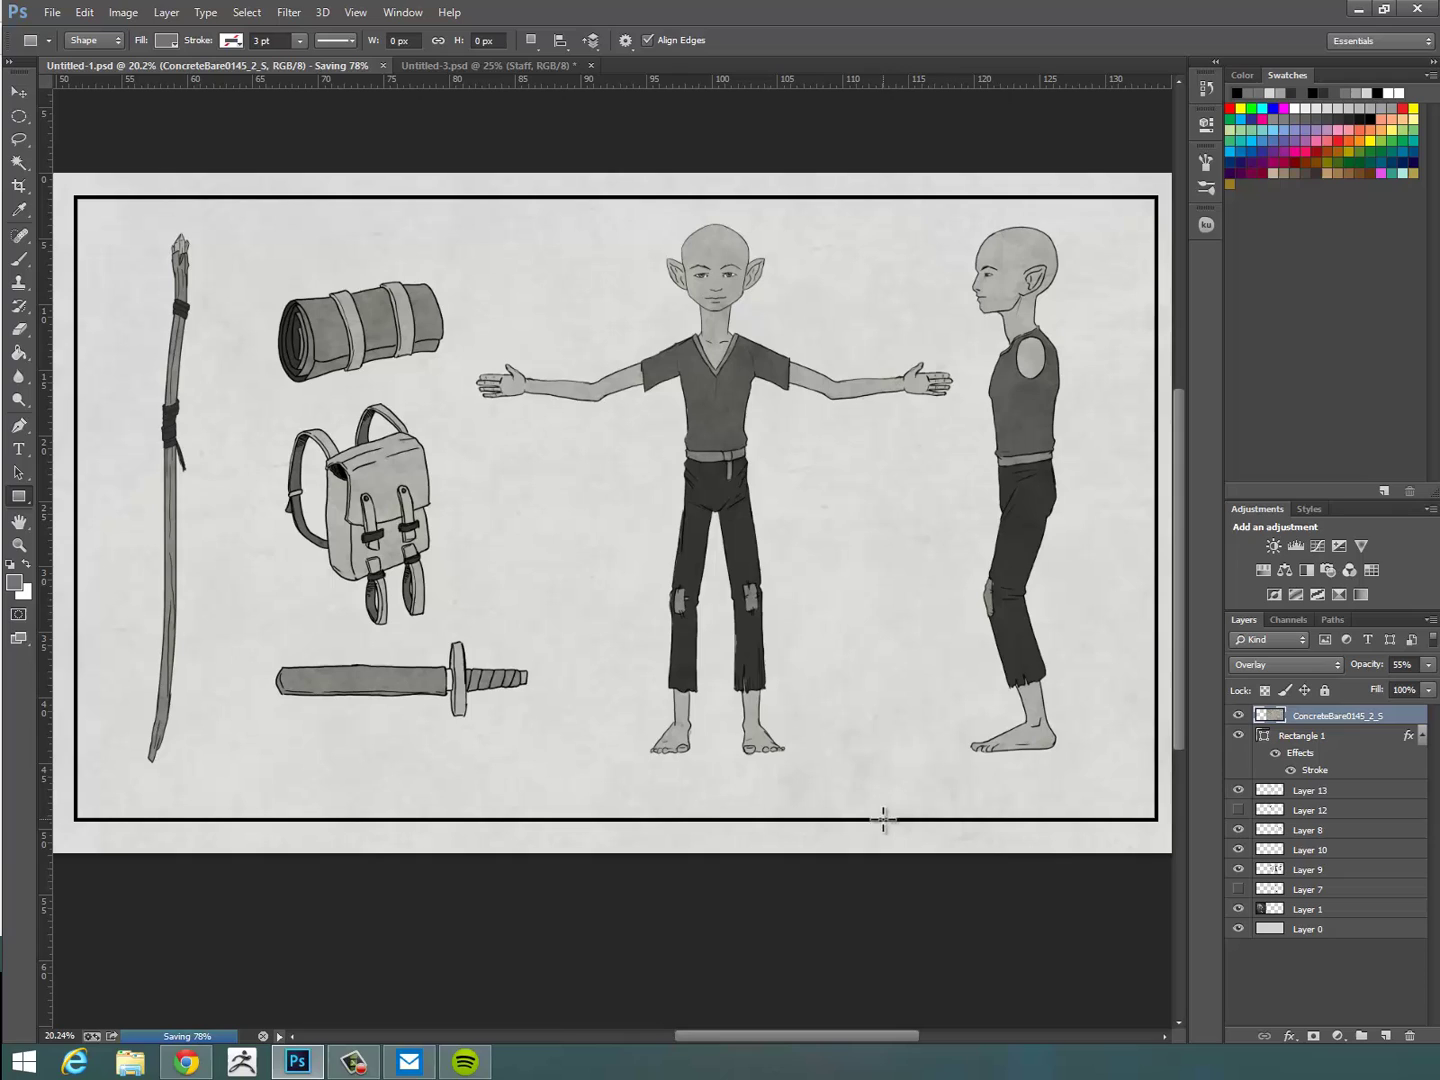